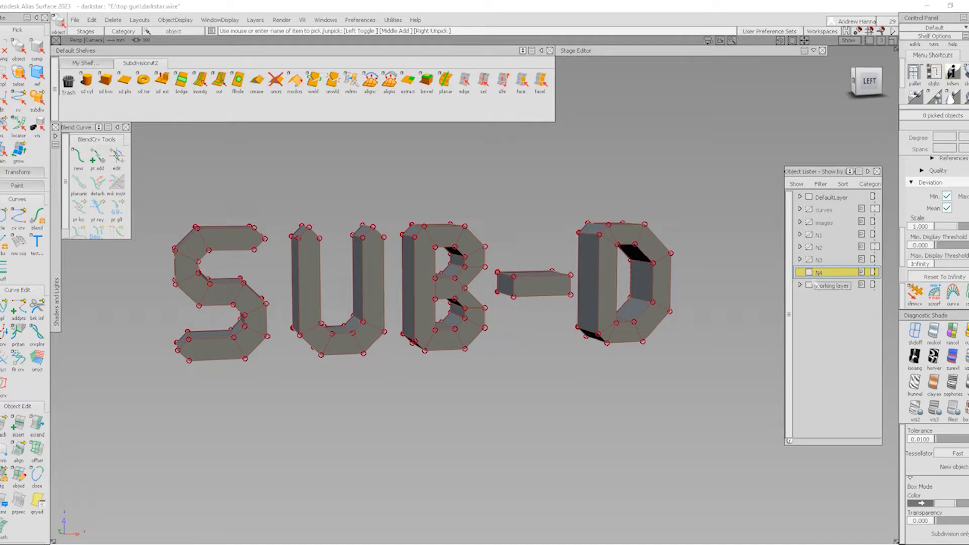
- Hide the working layer and show the images layer, framing all four aircraft reference pictures
left_click(810, 285)
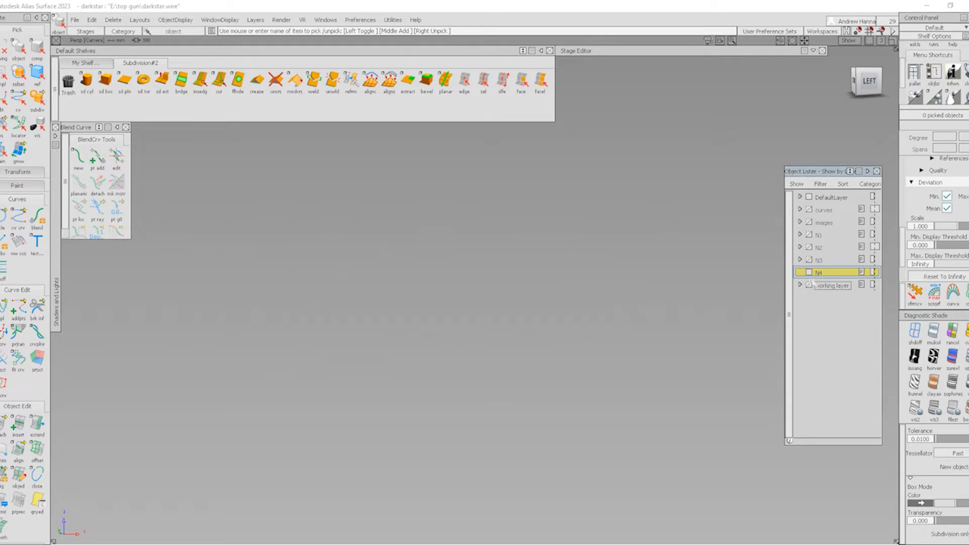
left_click(809, 222)
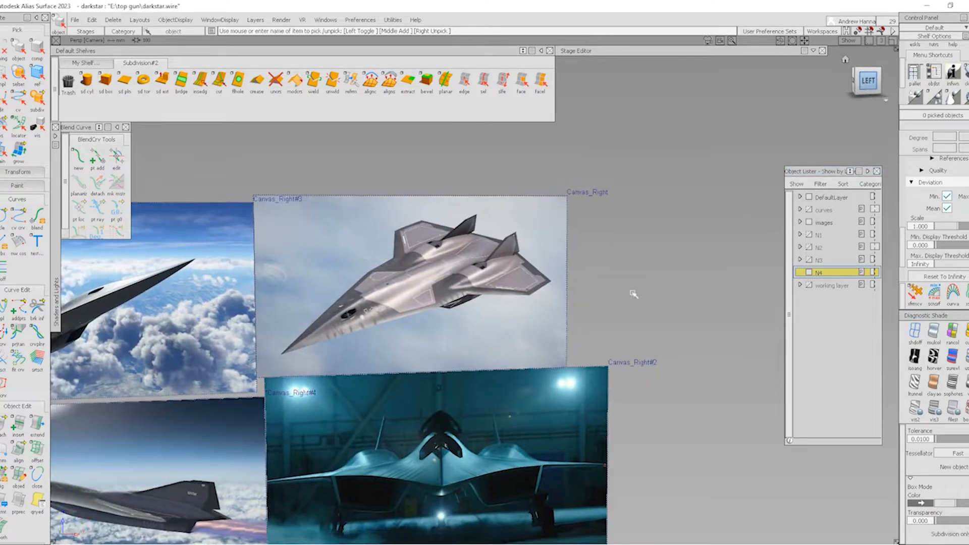
middle_click_drag(364, 381, 519, 332, "alt+shift")
right_click_drag(519, 332, 526, 323, "alt+shift")
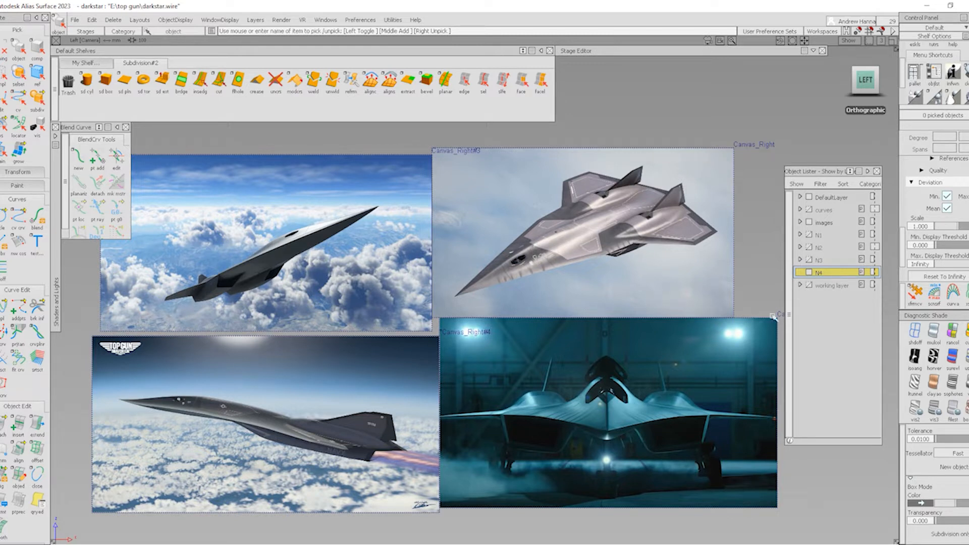
- Hide the images layer, show the curves layer and view the aircraft outline curve from the top
left_click(810, 223)
left_click(809, 210)
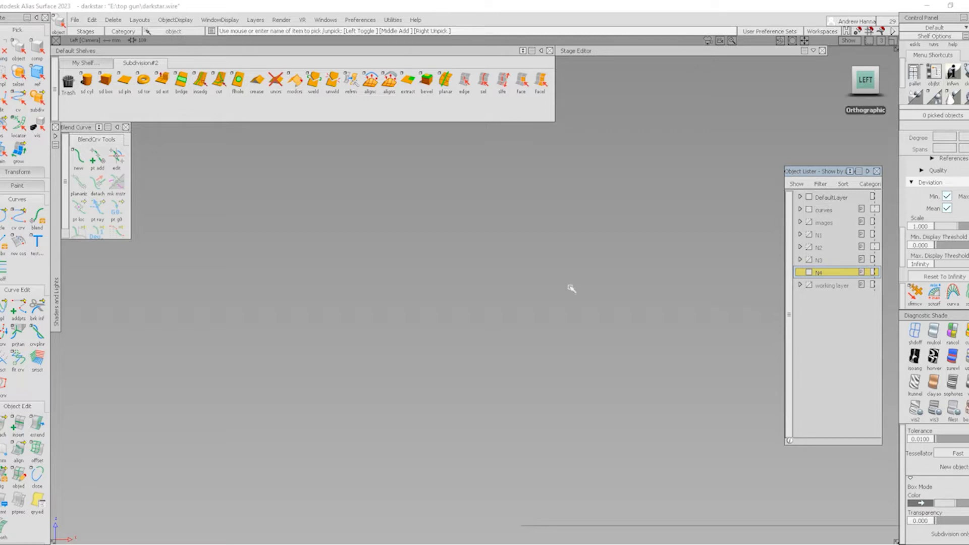
left_click_drag(570, 288, 578, 461, "alt+shift")
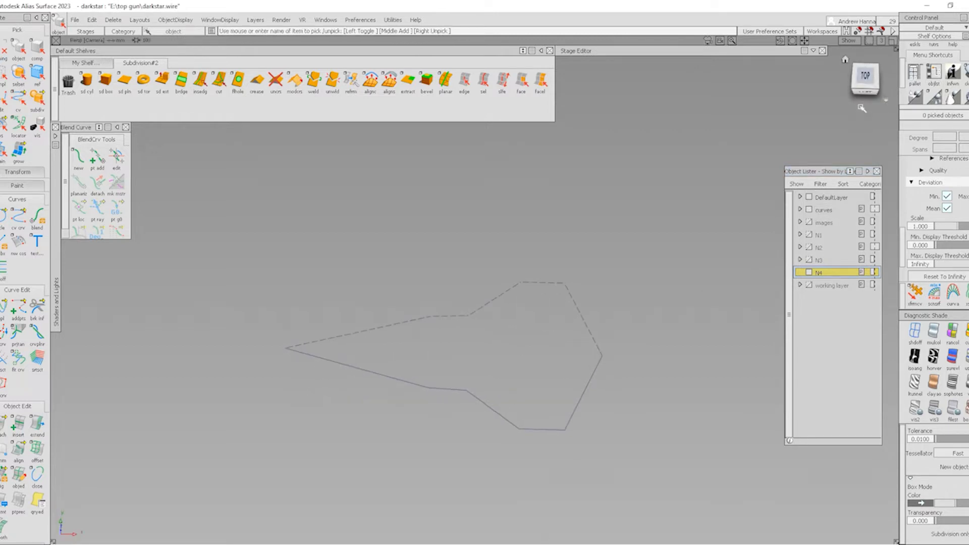
left_click(865, 77)
middle_click_drag(551, 387, 555, 391, "alt+shift")
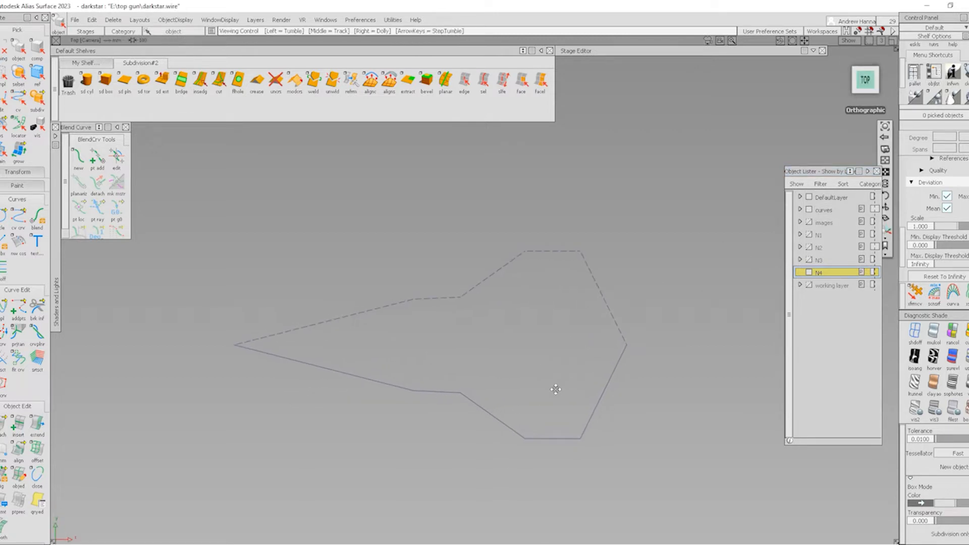
mouse_move(338, 344)
left_mouse_down()
mouse_move(555, 424)
mouse_move(523, 345)
left_mouse_up()
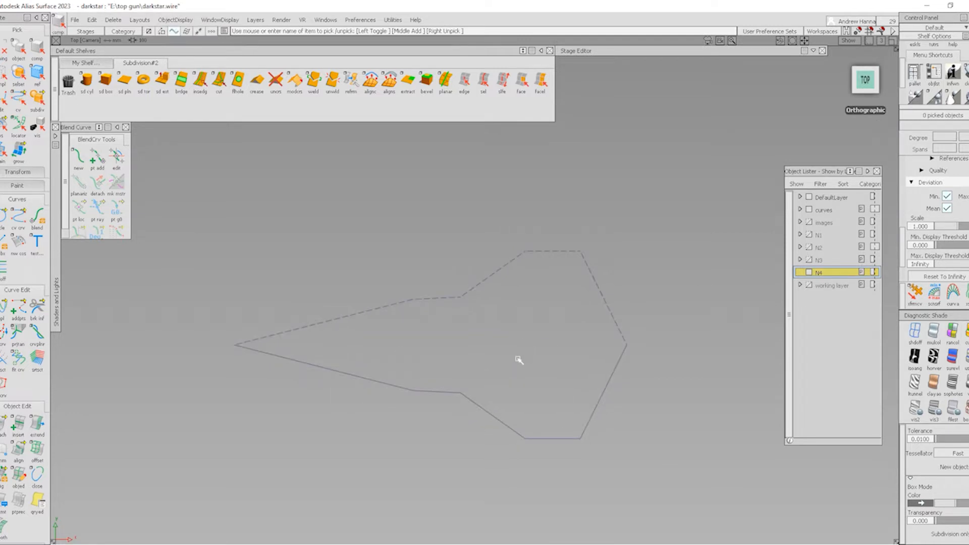
- Create a subdivision plane over the lower half of the aircraft outline and scale it into a long rectangle roughly spanning the outline's length
left_click(124, 81)
left_click(454, 361)
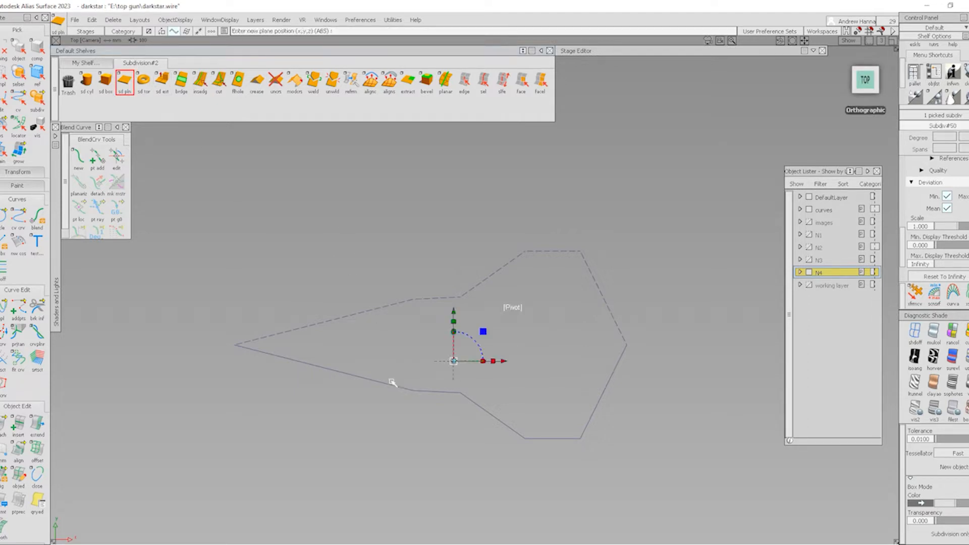
middle_click_drag(392, 383, 460, 391, "ctrl+shift")
left_click(460, 393)
right_click_drag(506, 385, 546, 345)
middle_click_drag(465, 377, 549, 367, "ctrl+shift")
middle_click_drag(549, 367, 884, 374)
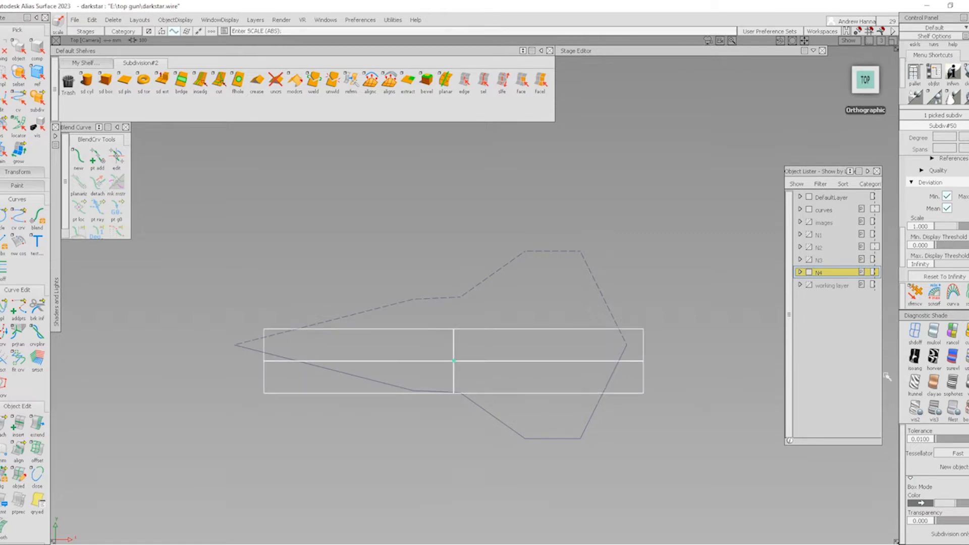
- Display the plane's control vertices and delete its two interior edge loops, leaving a single rectangular face
left_click_drag(501, 346, 487, 430, "ctrl+shift")
mouse_move(495, 396)
left_mouse_down("ctrl+shift")
mouse_move(497, 350)
mouse_move(496, 396)
left_mouse_up("ctrl+shift")
left_click(414, 360)
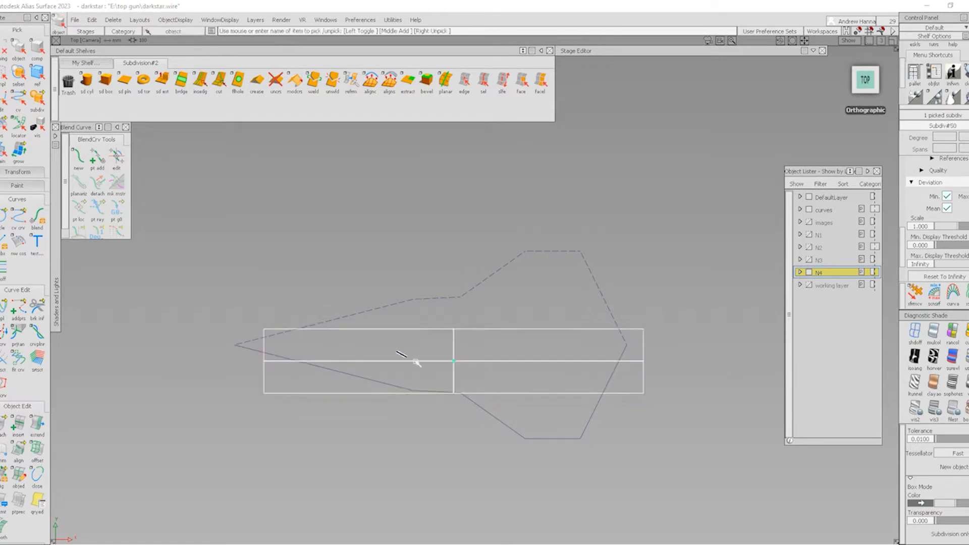
left_click_drag(498, 483, 497, 403, "ctrl+shift")
left_click_drag(482, 460, 488, 237, "ctrl+shift")
left_click(483, 80)
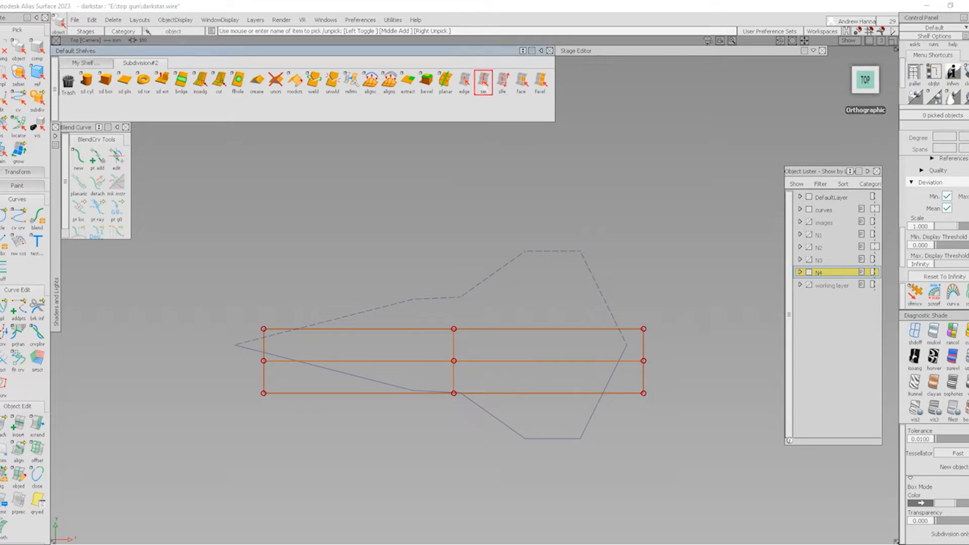
left_click(451, 368)
key("Delete")
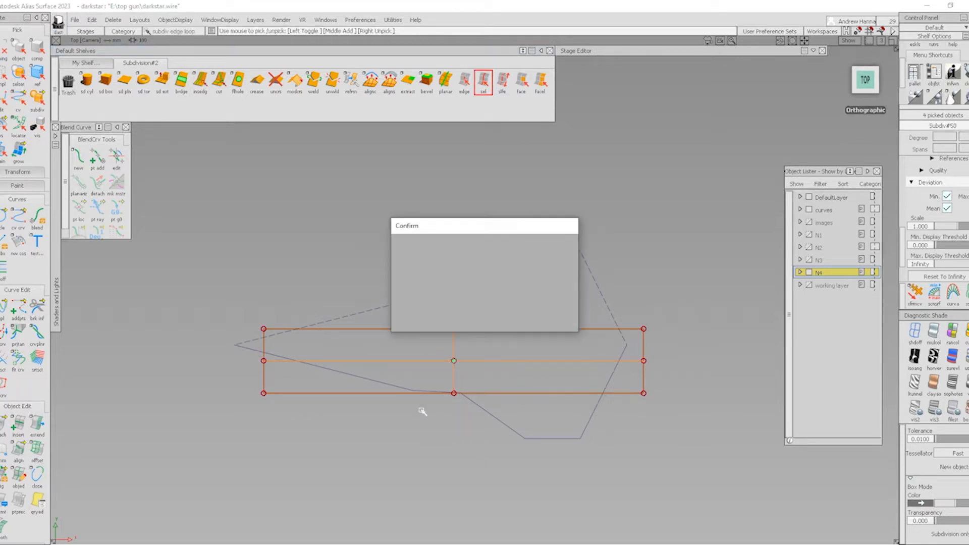
- Move the plane's two inner vertices onto the aircraft's centreline, level with the nose point
left_click_drag(187, 344, 273, 338, "ctrl+shift")
left_click_drag(197, 309, 708, 342)
middle_click_drag(444, 391, 444, 442, "ctrl+shift")
middle_click(234, 346, "ctrl")
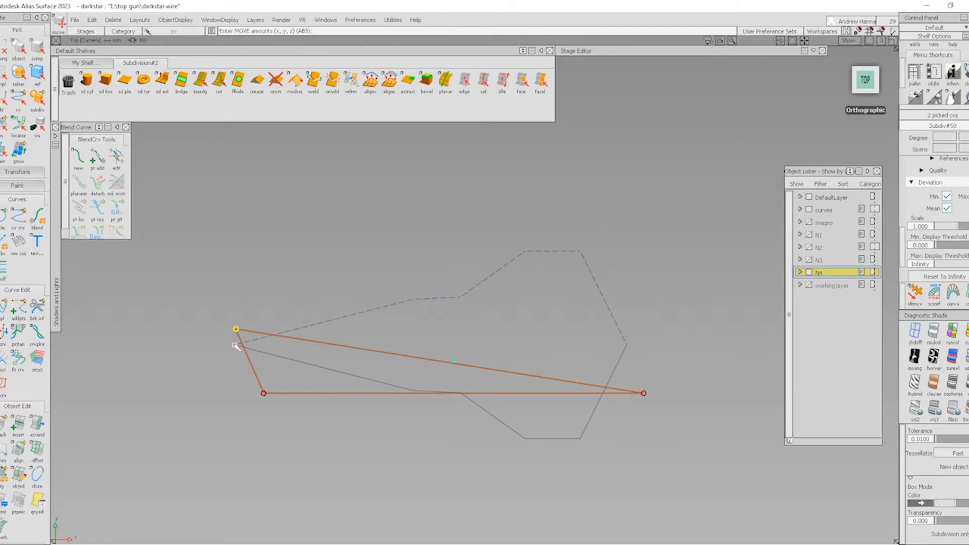
key("ctrl+z")
right_click(246, 348, "ctrl+alt")
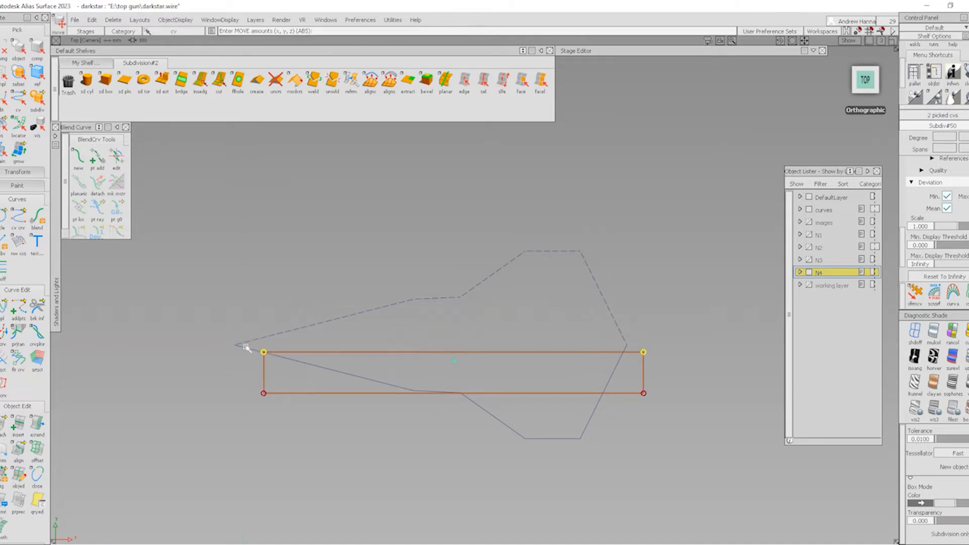
right_click(242, 347, "ctrl")
- Move the plane's two front vertices about 410 forward so its front edge lines up with the outline's nose point
mouse_move(241, 348)
left_mouse_down("ctrl+shift")
mouse_move(173, 350)
mouse_move(276, 337)
left_mouse_up("ctrl+shift")
left_click_drag(215, 318, 308, 424)
right_click_drag(435, 437, 323, 426, "alt+shift")
right_click_drag(256, 414, 256, 369, "ctrl+shift")
middle_click_drag(256, 369, 221, 367)
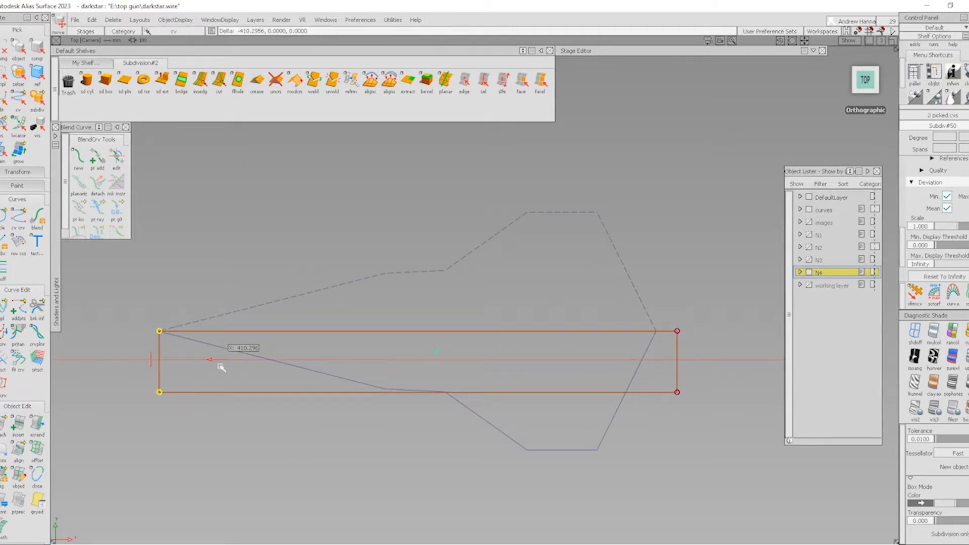
- Move the plane's two rear vertices forward so its rear edge lines up with the outline's tail point
left_click_drag(599, 450, 599, 380, "ctrl+shift")
left_click_drag(627, 304, 725, 419)
right_click_drag(704, 469, 708, 379, "ctrl+shift")
middle_click_drag(711, 378, 691, 408)
- Move the plane's two outer vertices about 650 outward so its outer edge meets the outline's wingtip line
left_click_drag(339, 487, 227, 438, "ctrl+shift")
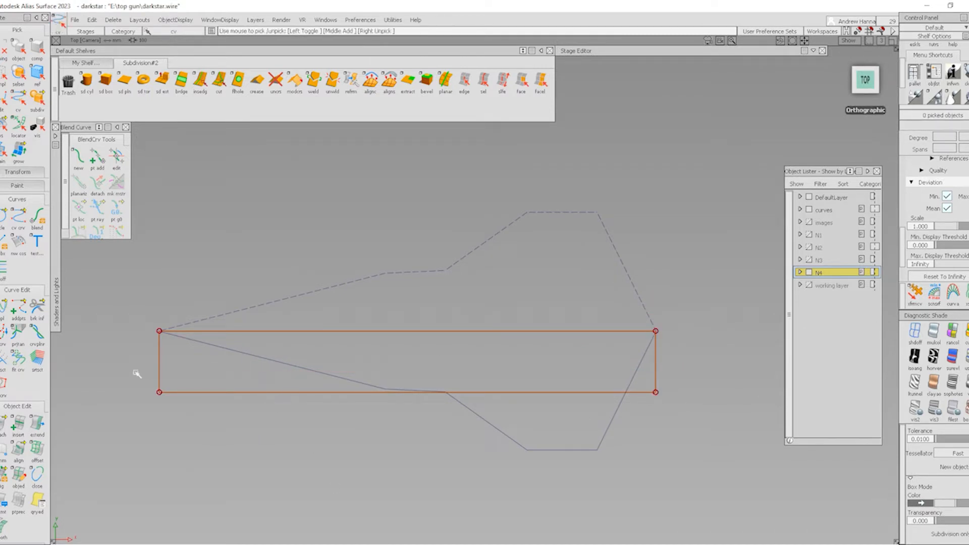
left_click_drag(106, 361, 689, 448)
middle_click_drag(666, 489, 704, 386, "ctrl+shift")
right_click_drag(730, 371, 728, 429)
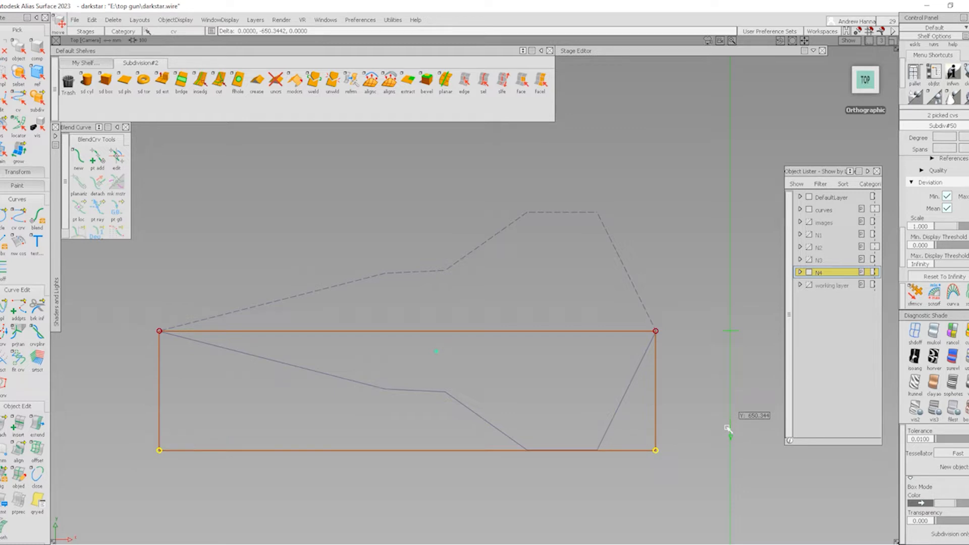
right_click_drag(727, 428, 728, 429)
- Insert two edges across the plane, one at each of the outline's two mid-body corners
middle_click_drag(579, 420, 632, 406, "alt+shift")
left_click_drag(546, 489, 547, 396, "ctrl+shift")
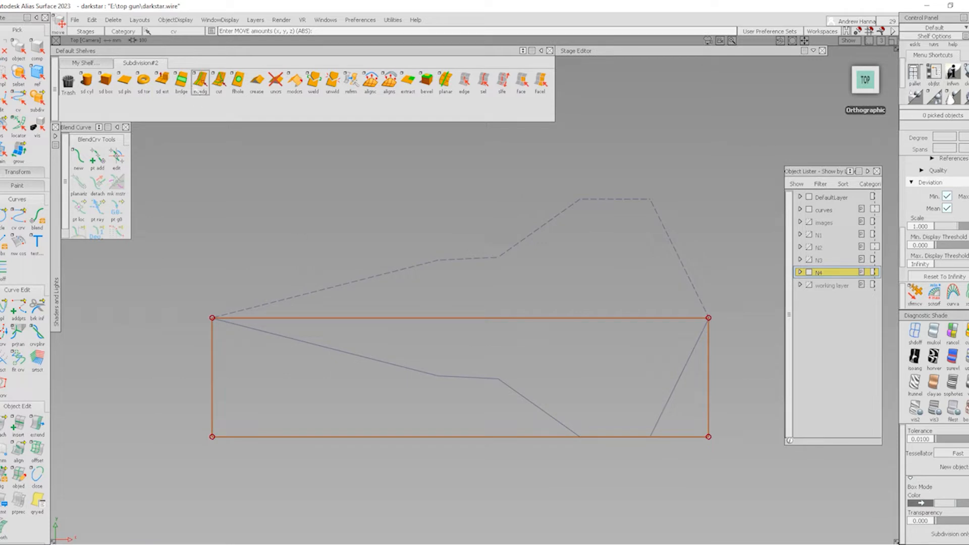
left_click(200, 81)
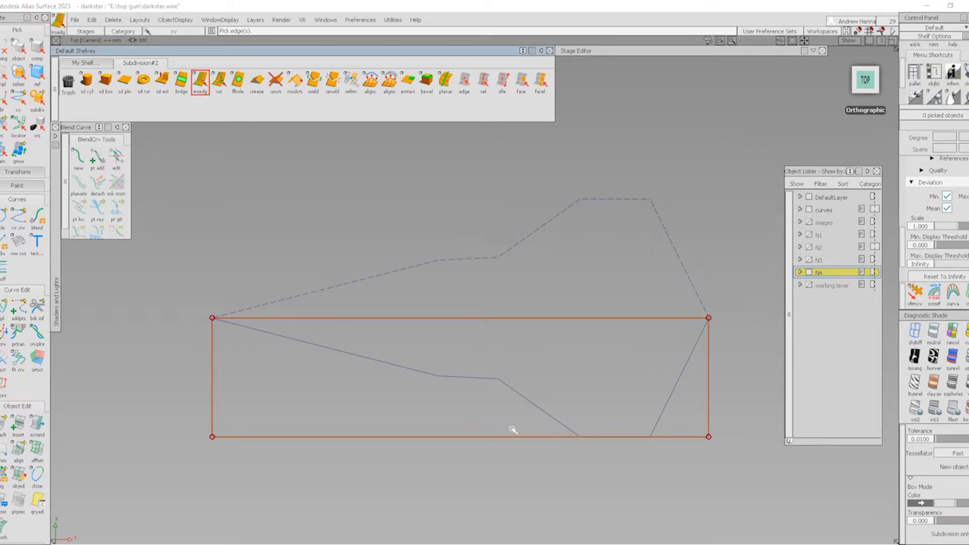
left_click_drag(508, 437, 497, 419)
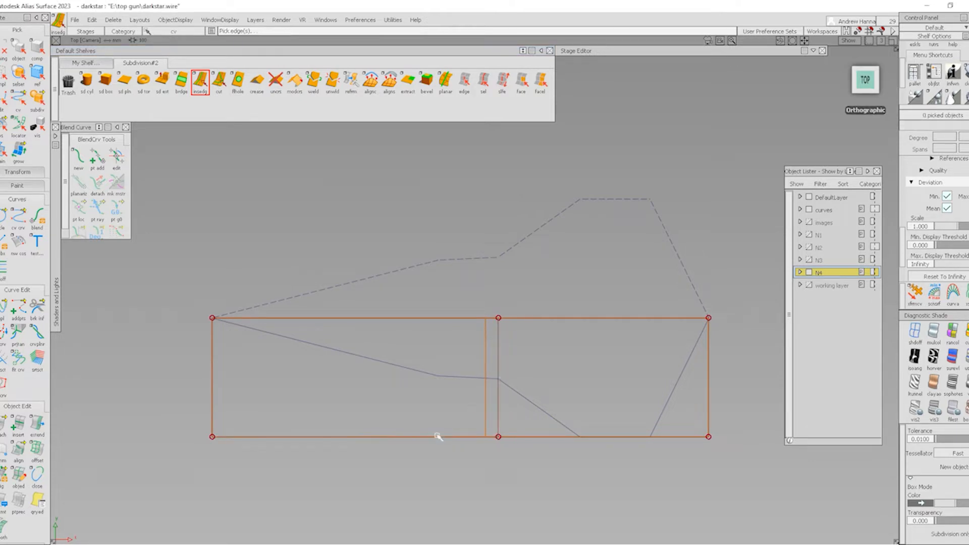
mouse_move(438, 436)
left_mouse_down()
mouse_move(407, 438)
mouse_move(438, 436)
left_mouse_up()
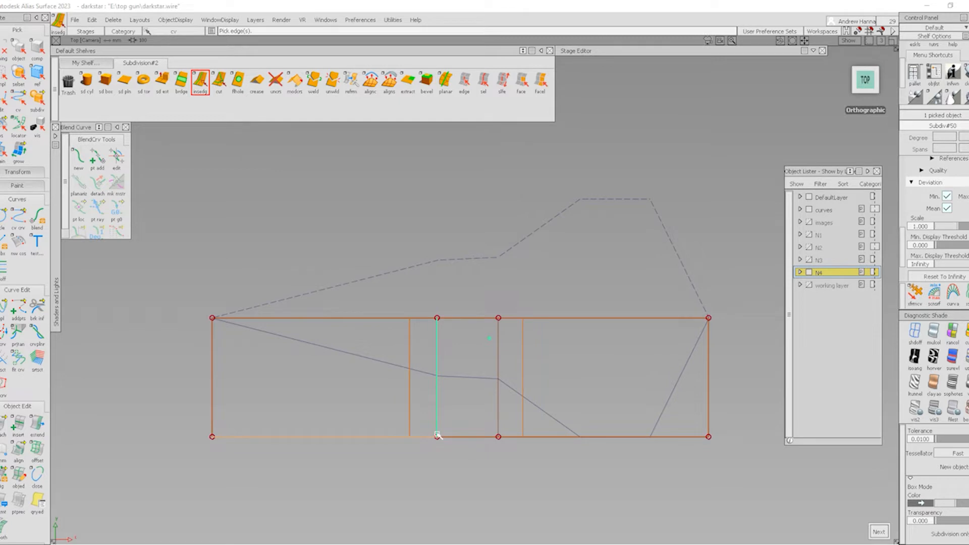
key("space")
- Try to cut the plane along the outline from the nose vertex through the two mid-body corners, and undo the cuts
middle_click_drag(575, 372, 538, 368, "alt+shift")
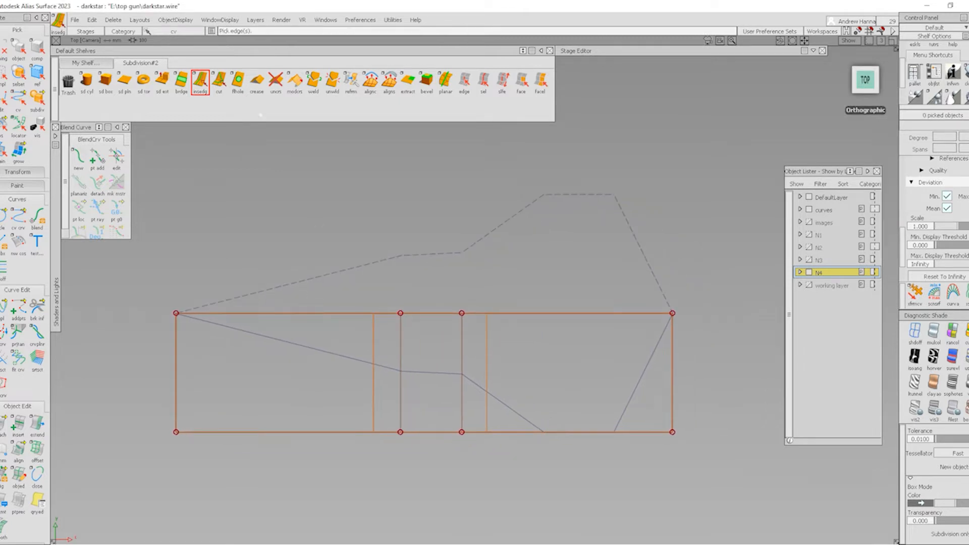
left_click(219, 81)
left_click(176, 313)
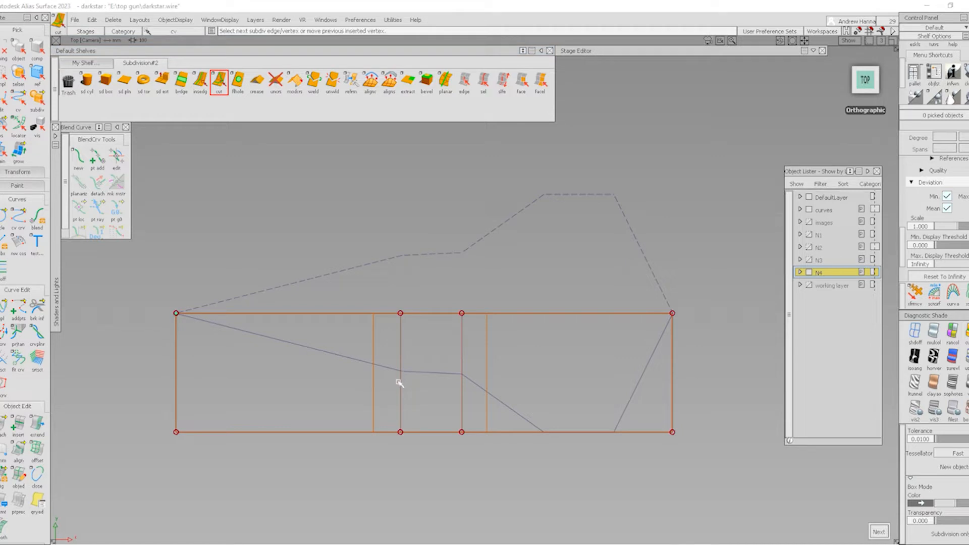
left_click_drag(401, 374, 394, 373)
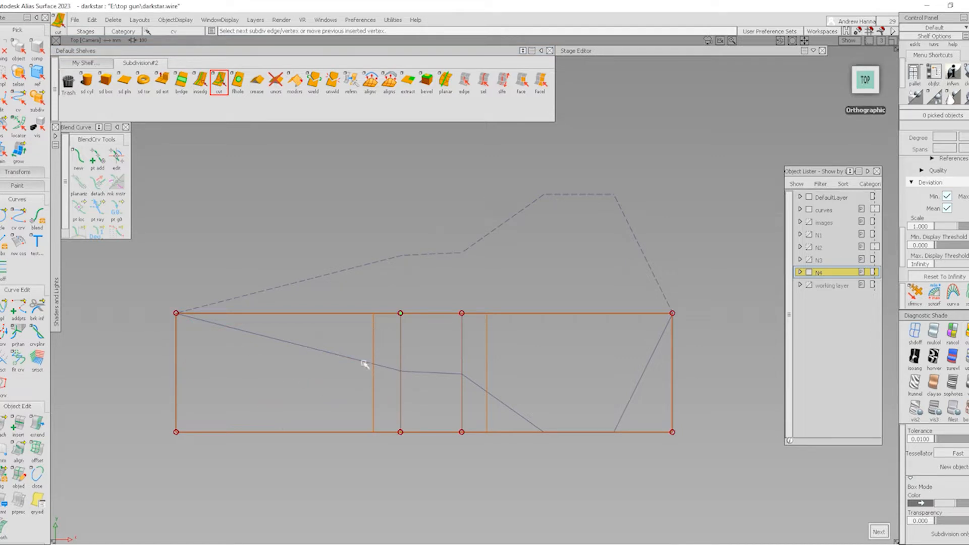
left_click(178, 312)
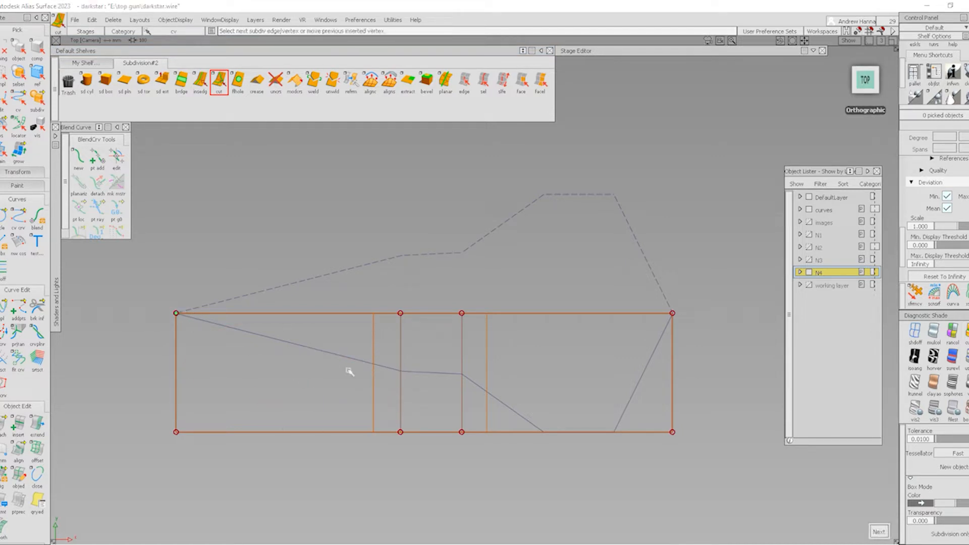
left_click_drag(399, 385, 400, 371)
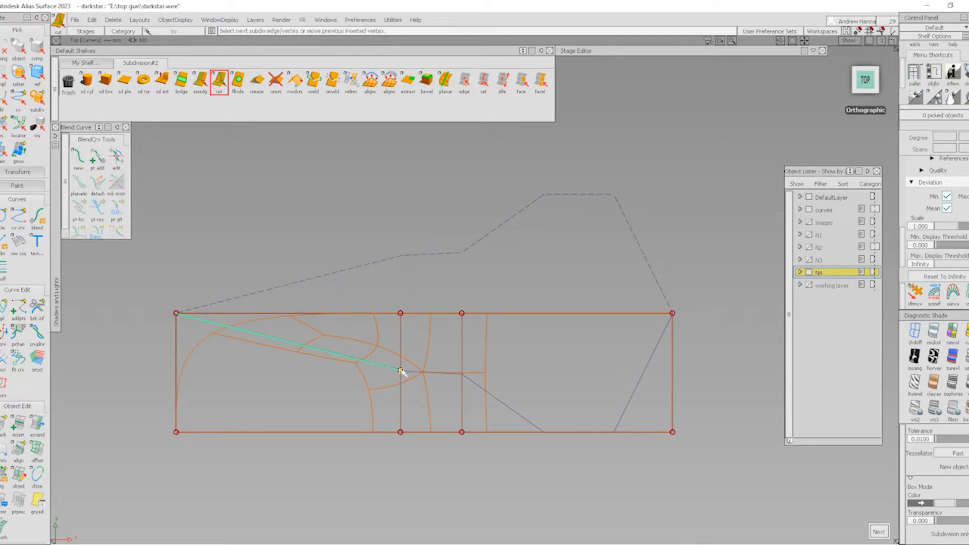
left_click(400, 371)
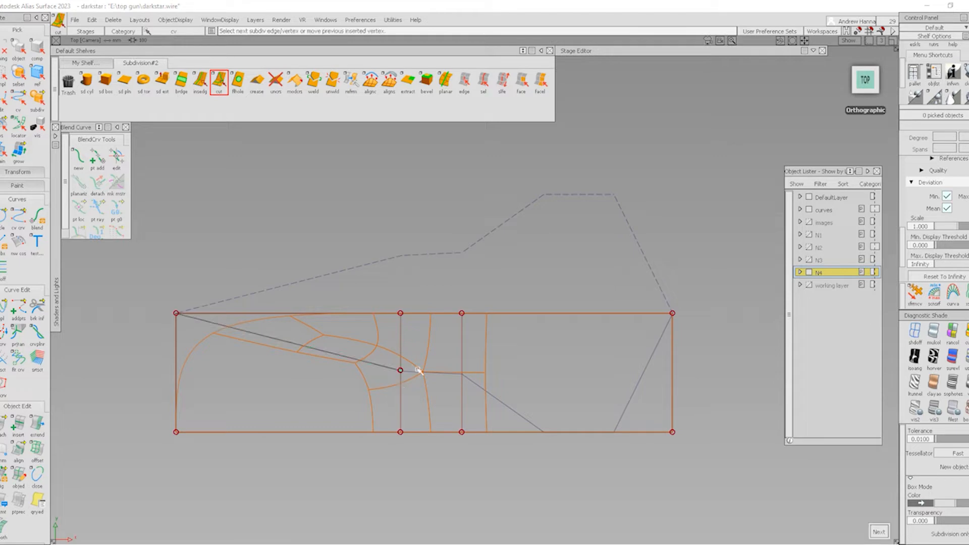
left_click(461, 376)
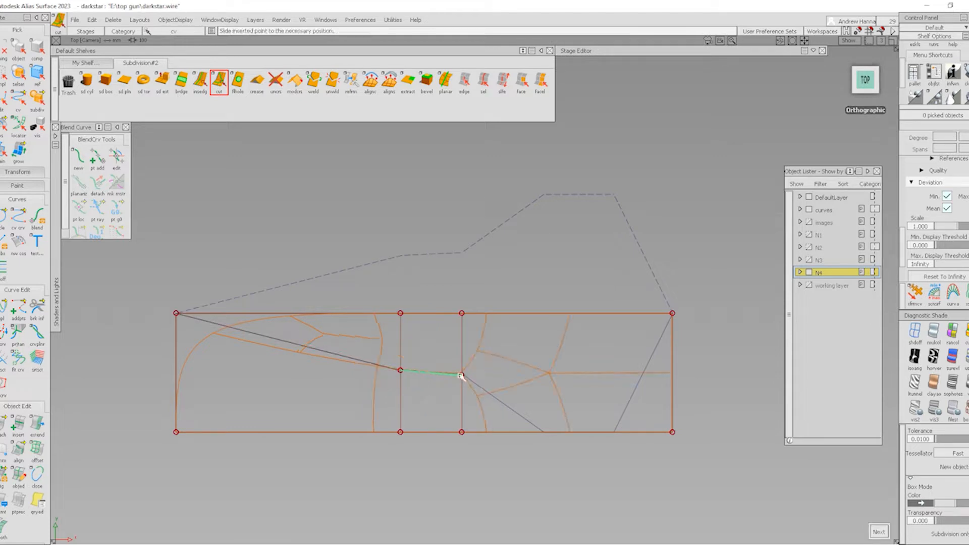
right_click_drag(464, 425, 573, 288, "alt+shift")
middle_click_drag(572, 287, 787, 286, "alt+shift")
key("ctrl+z")
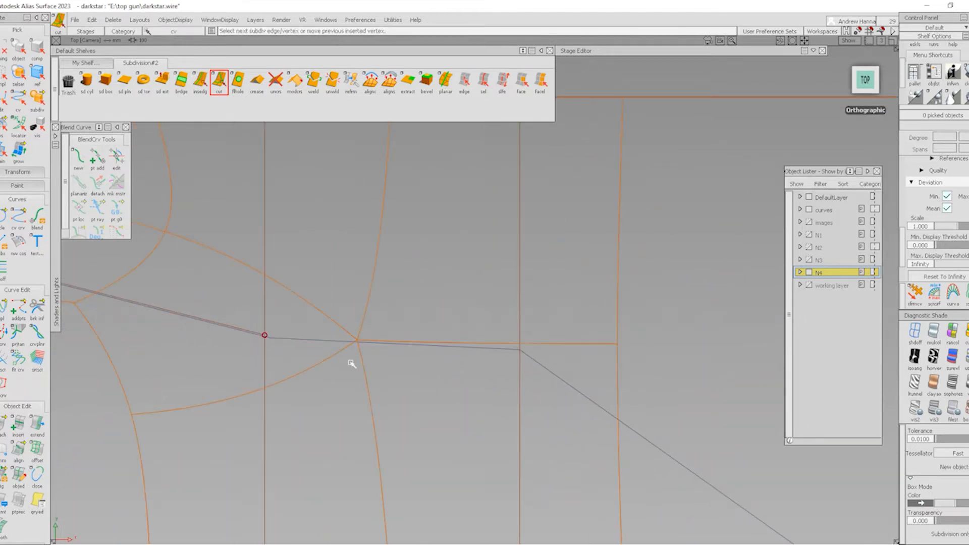
left_click(520, 350)
key("ctrl+z")
key("ctrl+z")
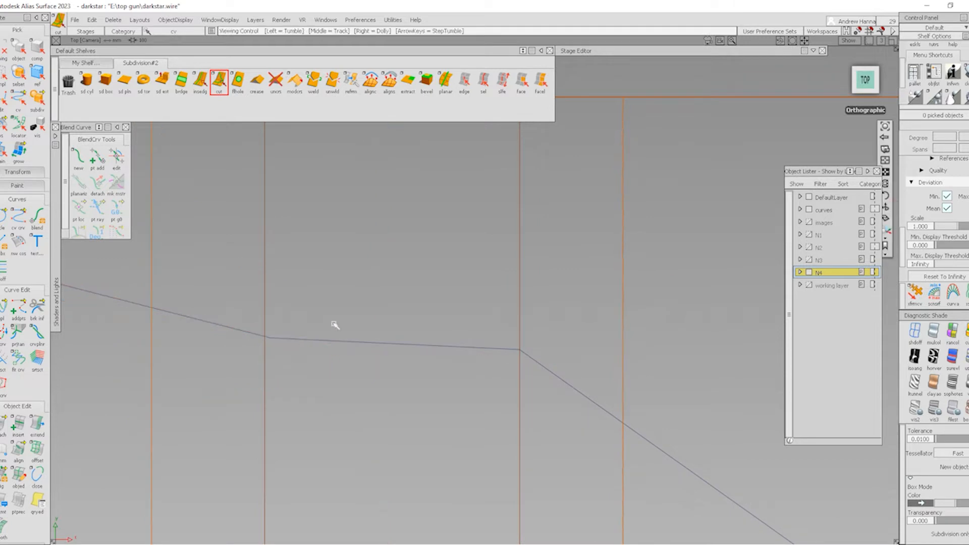
- Cut the plane along the outline from the nose vertex through the two mid-body corners to the wingtip's front corner
right_click_drag(334, 325, 323, 348, "alt+shift")
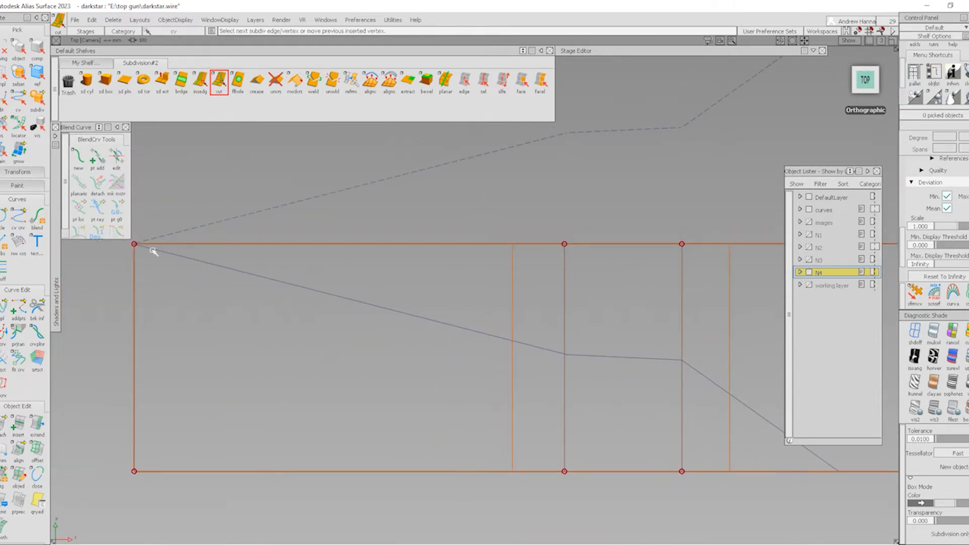
left_click(135, 245)
left_click(495, 364)
key("ctrl+z")
left_click(136, 244)
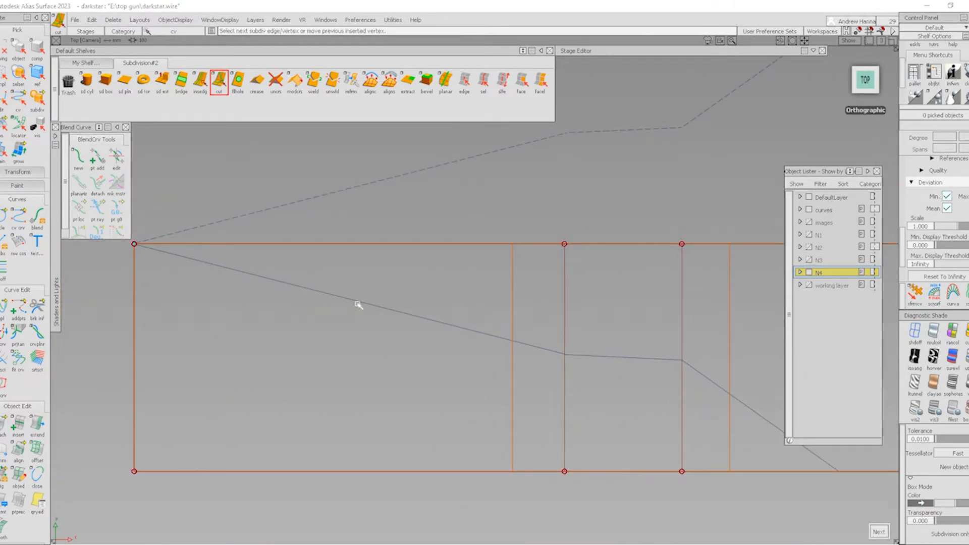
left_click(565, 359)
left_click(564, 359)
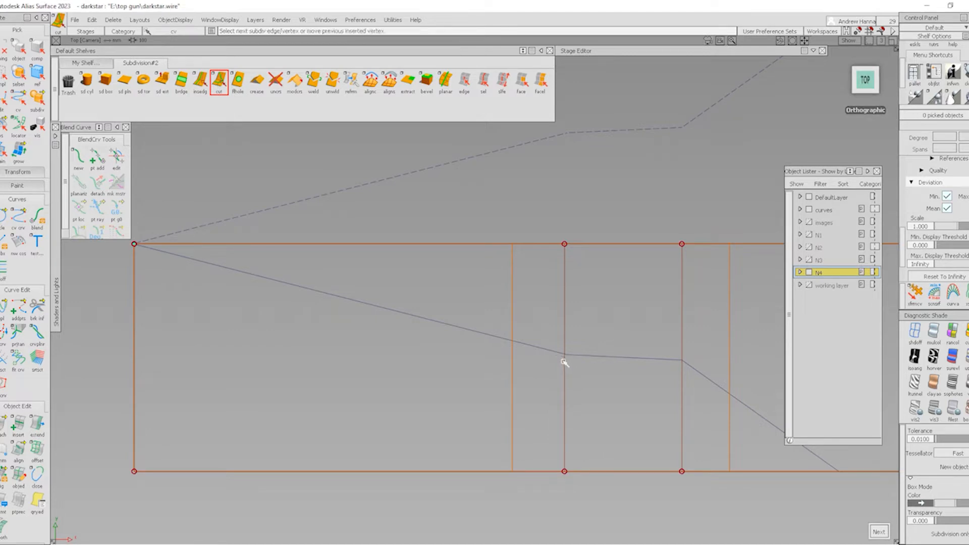
left_click_drag(564, 355, 564, 354)
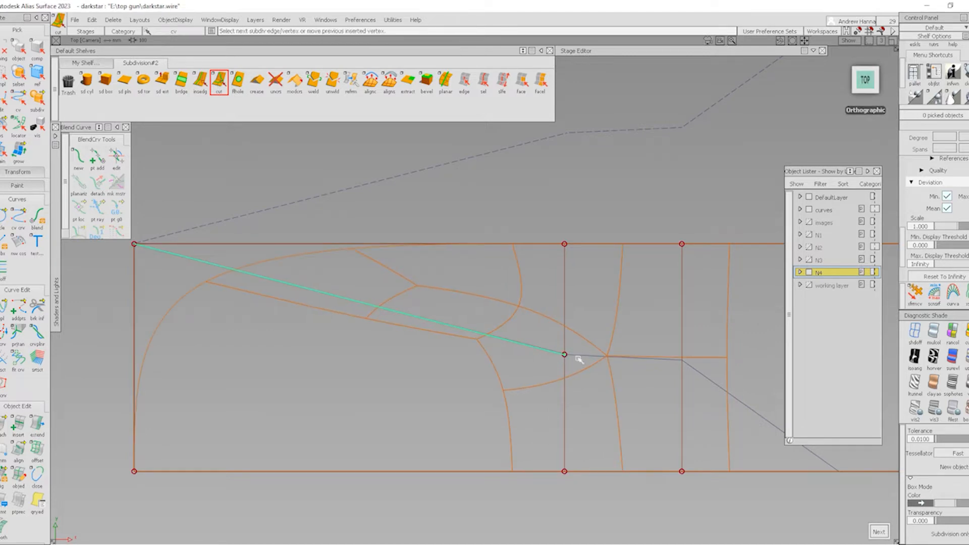
left_click_drag(682, 369, 682, 359)
middle_click_drag(703, 402, 644, 456, "alt+shift")
left_click(641, 429)
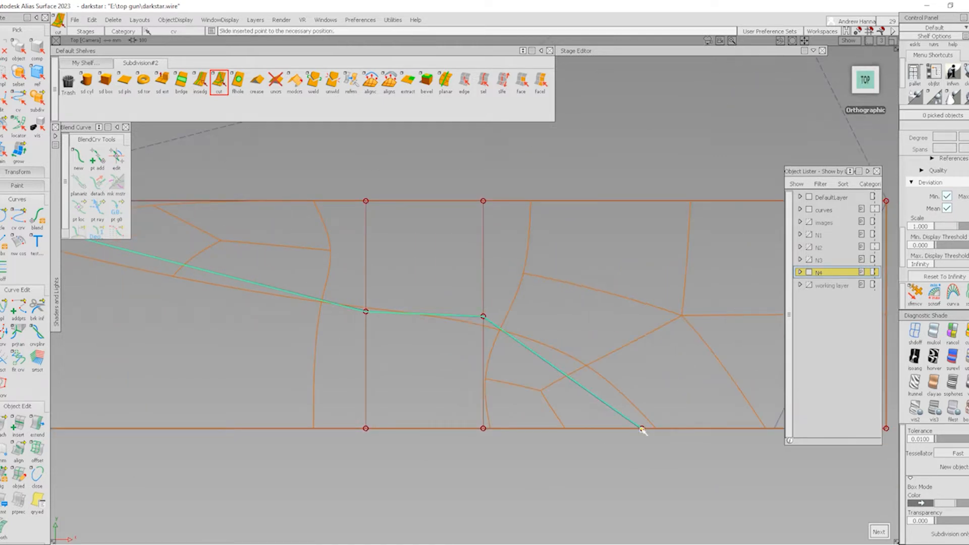
- Finish the leading-edge cut and cut the plane along the outline from the tail vertex to the wingtip's rear corner
right_click_drag(642, 428, 640, 415, "alt+shift")
middle_click_drag(641, 416, 575, 419, "alt+shift")
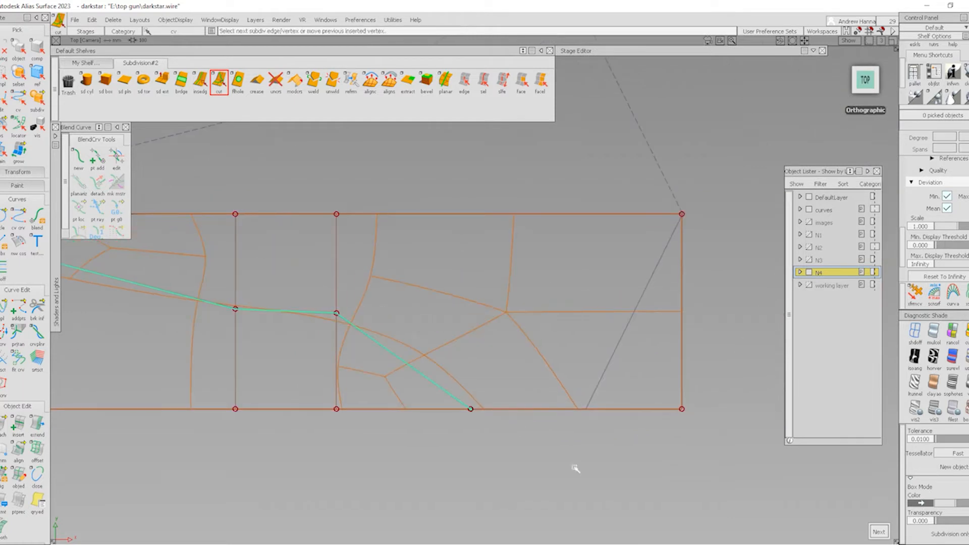
key("space")
left_click(683, 220)
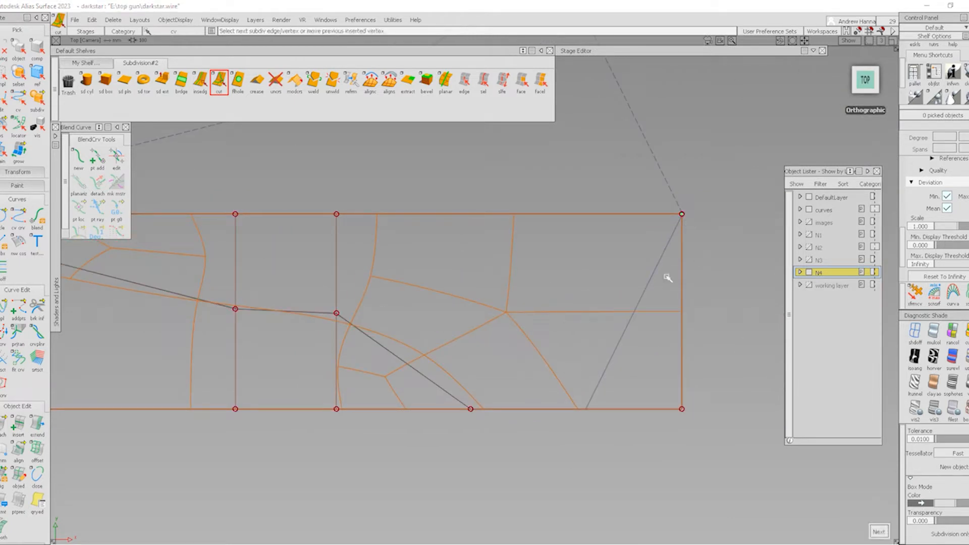
left_click(585, 409)
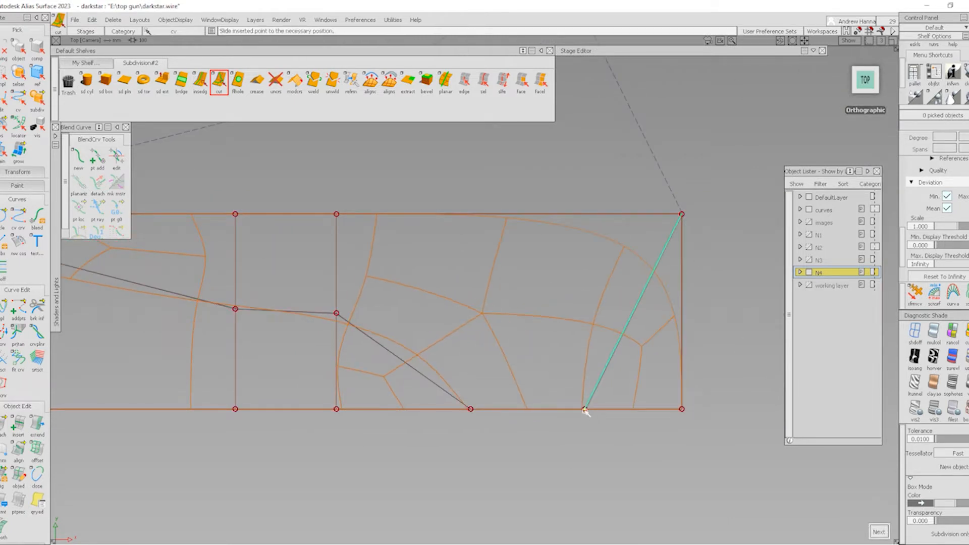
left_click_drag(584, 410, 587, 412)
- Delete the four plane faces lying outside the half outline
right_click_drag(535, 330, 499, 423, "alt+shift")
left_click_drag(500, 424, 516, 349, "ctrl+shift")
left_click(521, 81)
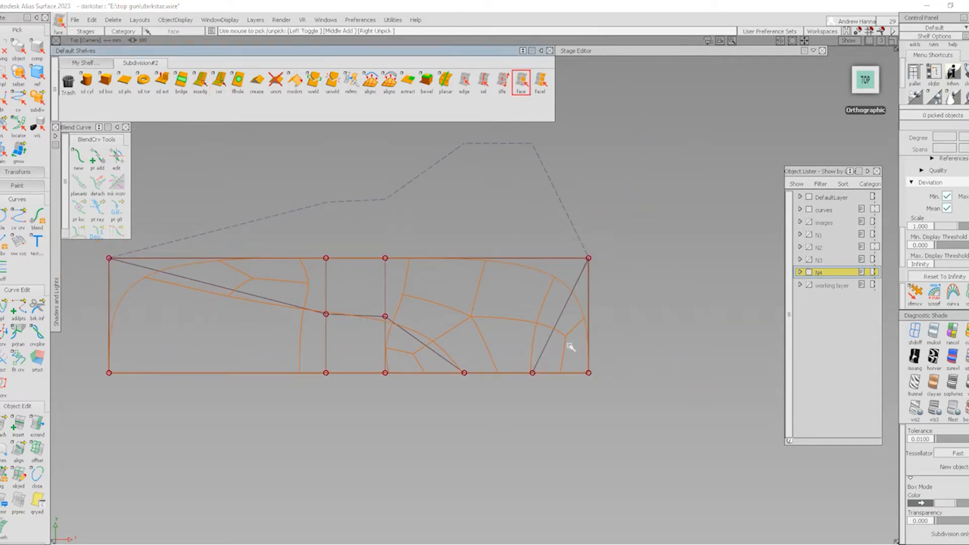
left_click(567, 343)
left_click(399, 356)
left_click(356, 373)
left_click(269, 378)
key("Delete")
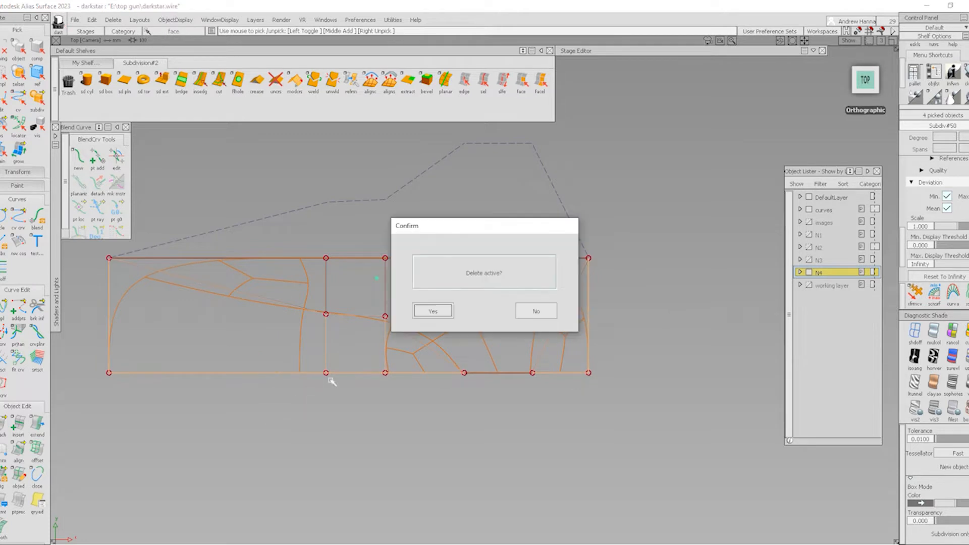
left_click(433, 310)
- Cut the half surface from the wingtip's front vertex across to the centre line and align the new vertex with it
middle_click_drag(458, 299, 546, 353, "alt+shift")
right_click_drag(527, 361, 543, 386, "alt+shift")
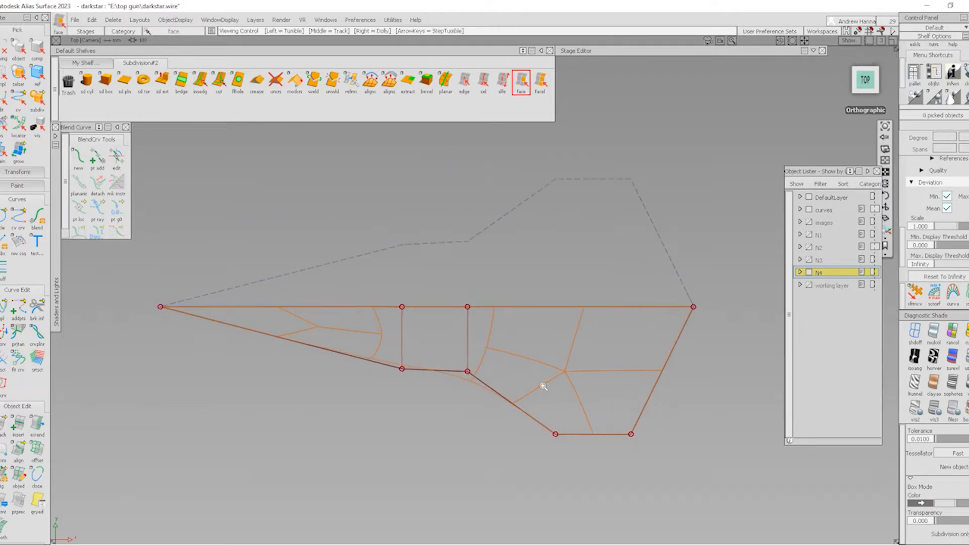
middle_click_drag(535, 381, 449, 376, "alt+shift")
left_click(219, 81)
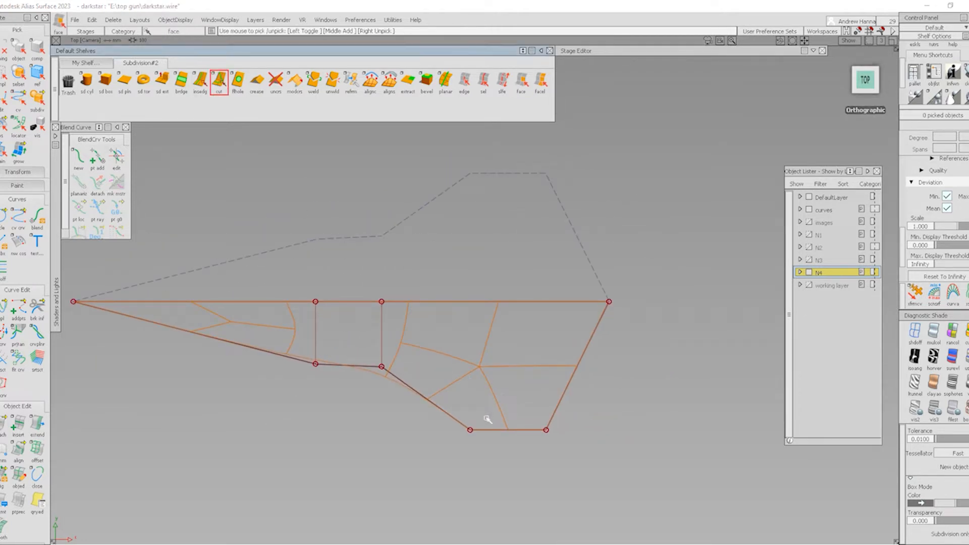
left_click(469, 430)
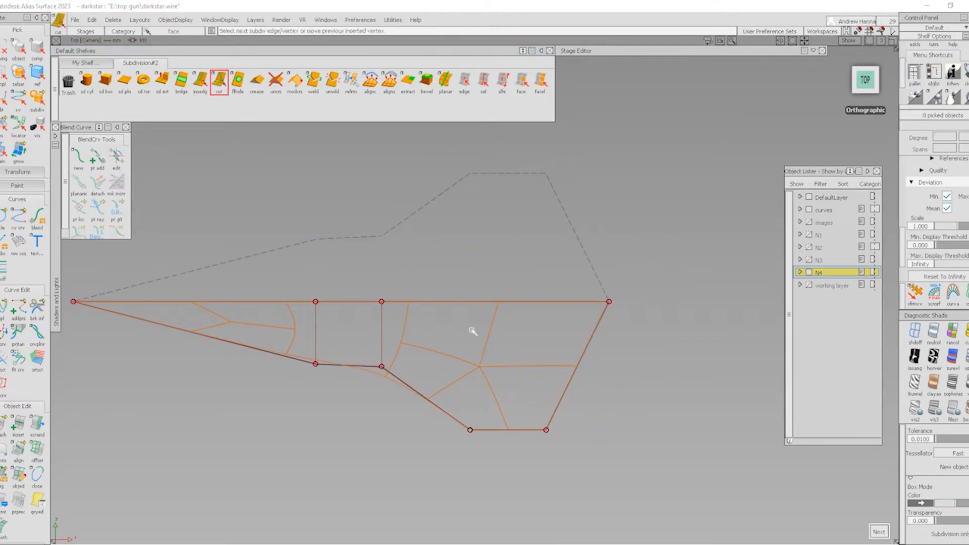
left_click(465, 301)
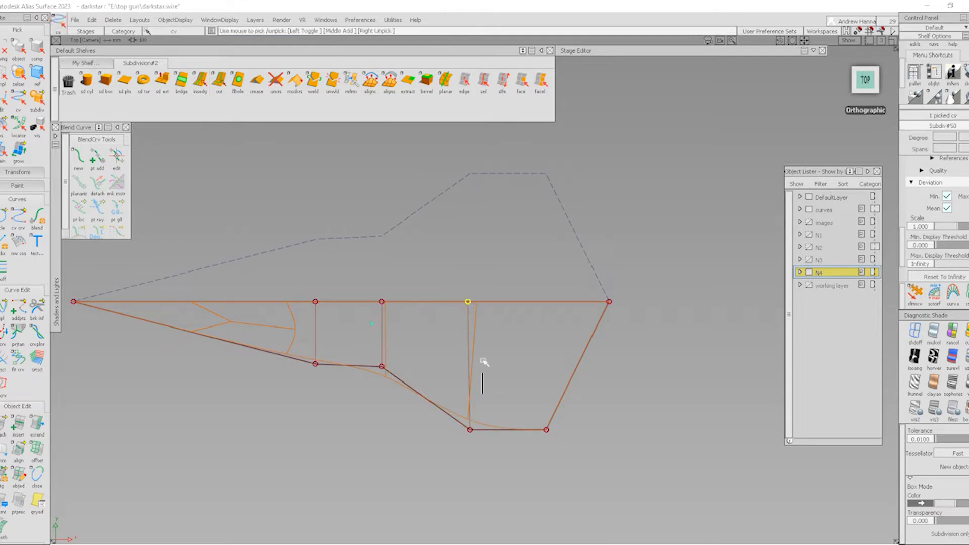
- Cut the half surface from the wingtip's rear vertex to the centre line and align the new centre-line vertex with it
left_click(219, 81)
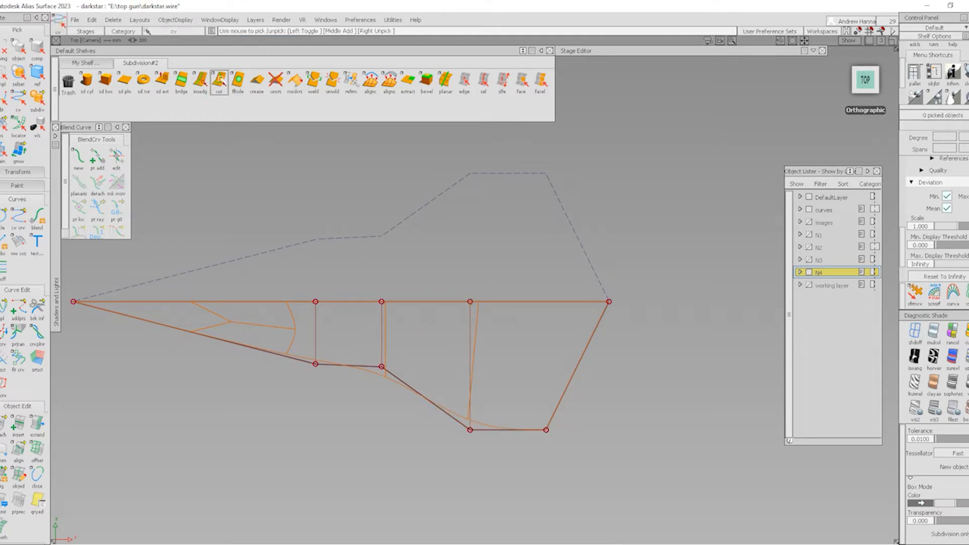
left_click(546, 429)
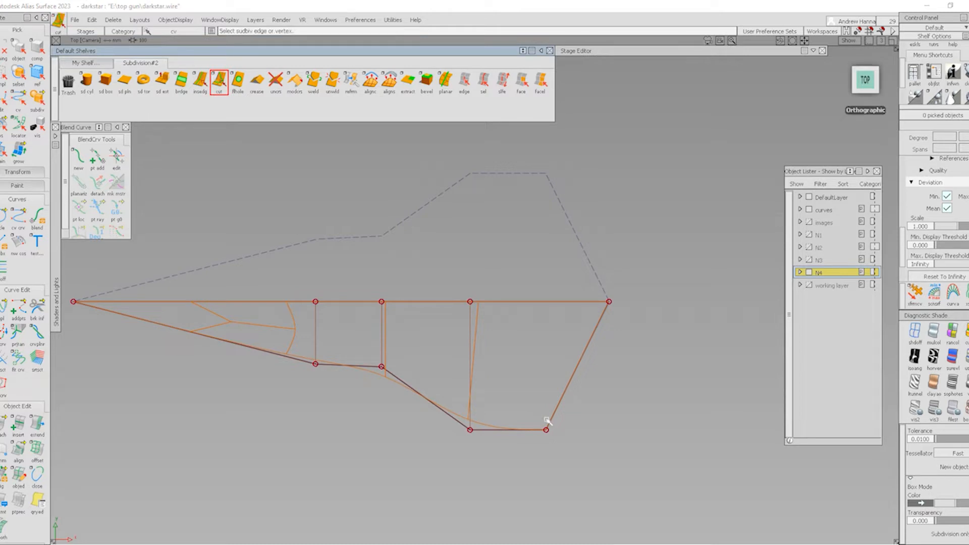
left_click(556, 301)
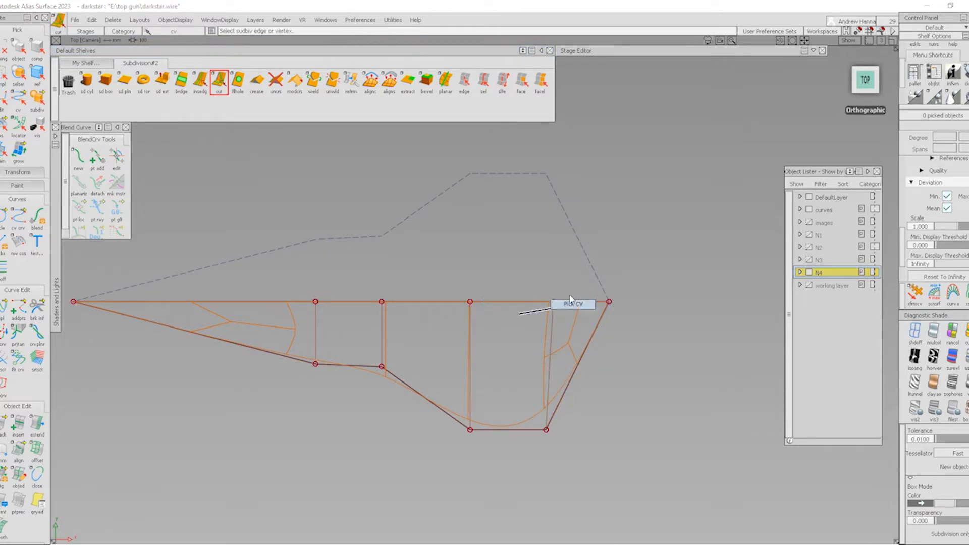
left_click_drag(520, 314, 570, 299, "ctrl+shift")
left_click_drag(538, 270, 572, 304)
middle_click_drag(553, 377, 551, 324, "ctrl+shift")
middle_click(545, 430, "ctrl")
- Cut across the nose section about midway and align the new outer vertex with its centre-line vertex
right_click_drag(585, 333, 517, 299, "alt+shift")
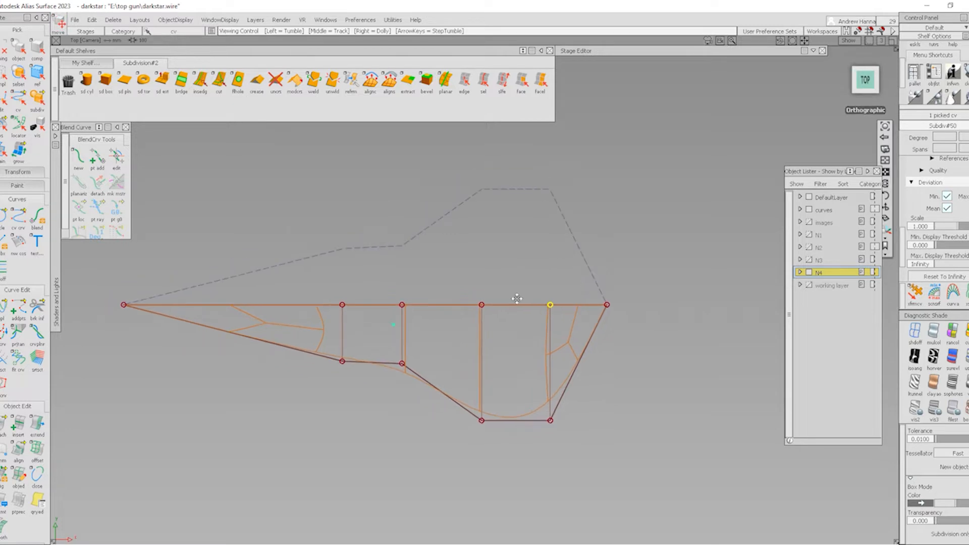
middle_click_drag(517, 299, 592, 300, "alt+shift")
left_click_drag(390, 412, 385, 343, "ctrl+shift")
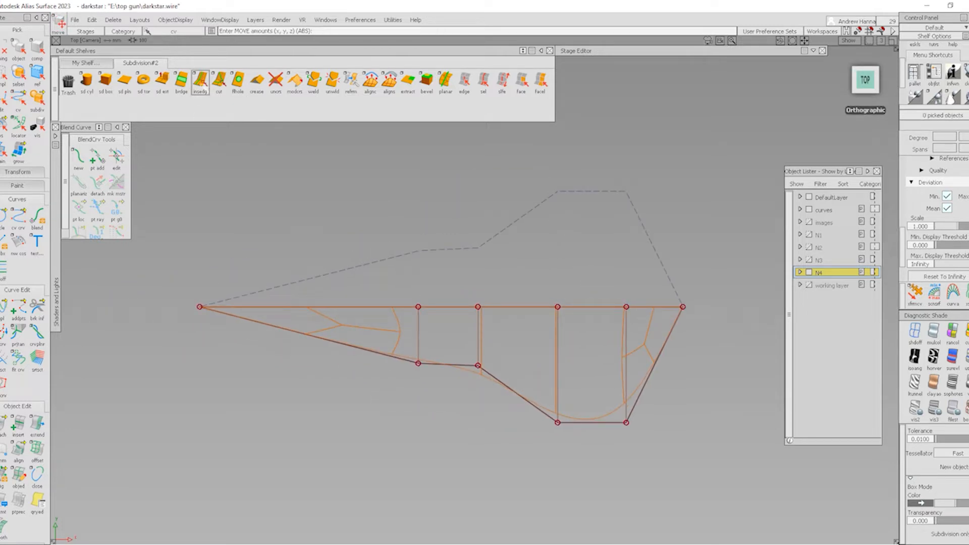
left_click(219, 81)
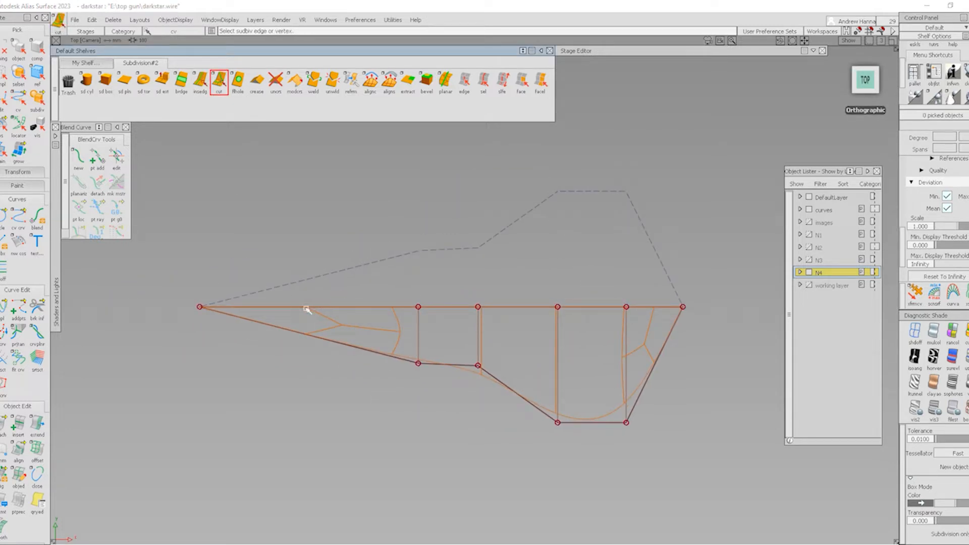
left_click(323, 307)
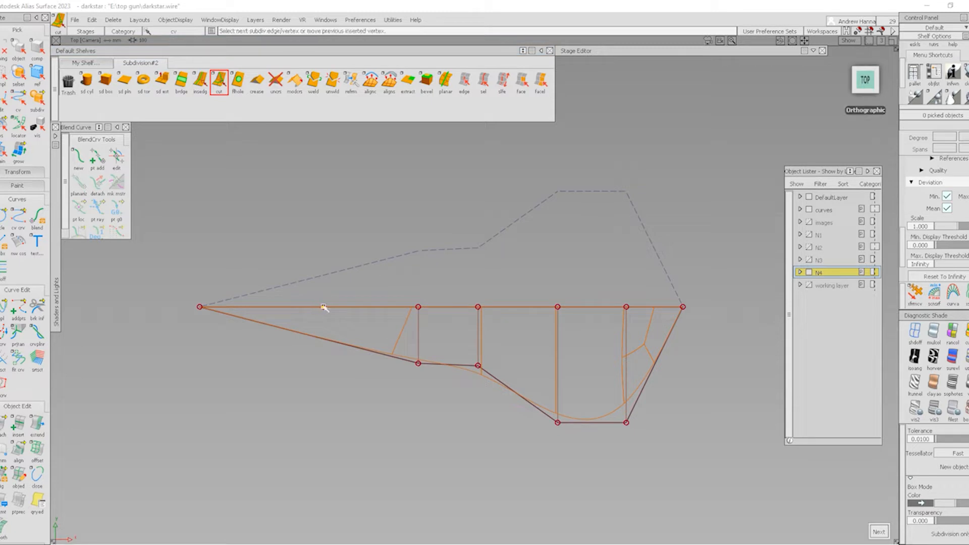
left_click(325, 340)
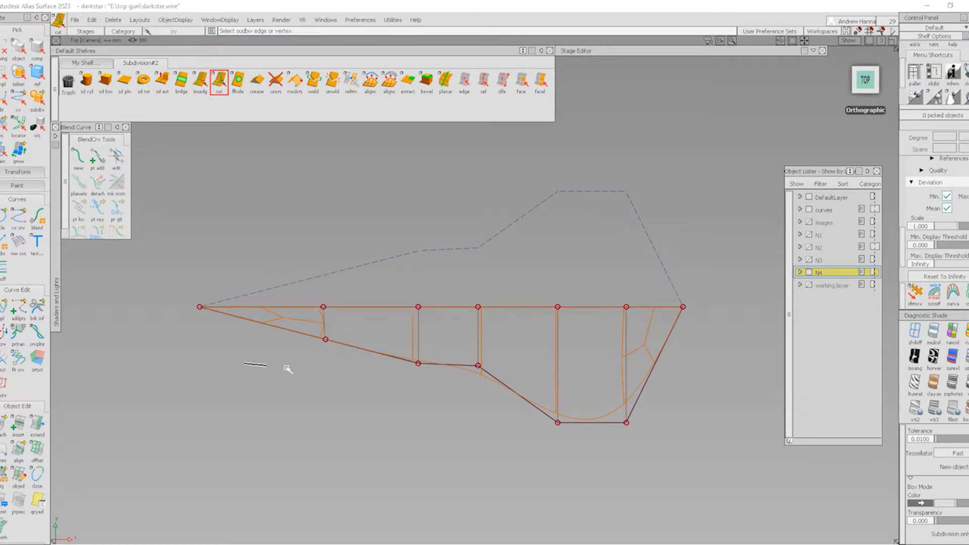
left_click_drag(288, 369, 297, 370, "ctrl+shift")
left_click_drag(309, 324, 344, 343)
middle_click(328, 292, "ctrl")
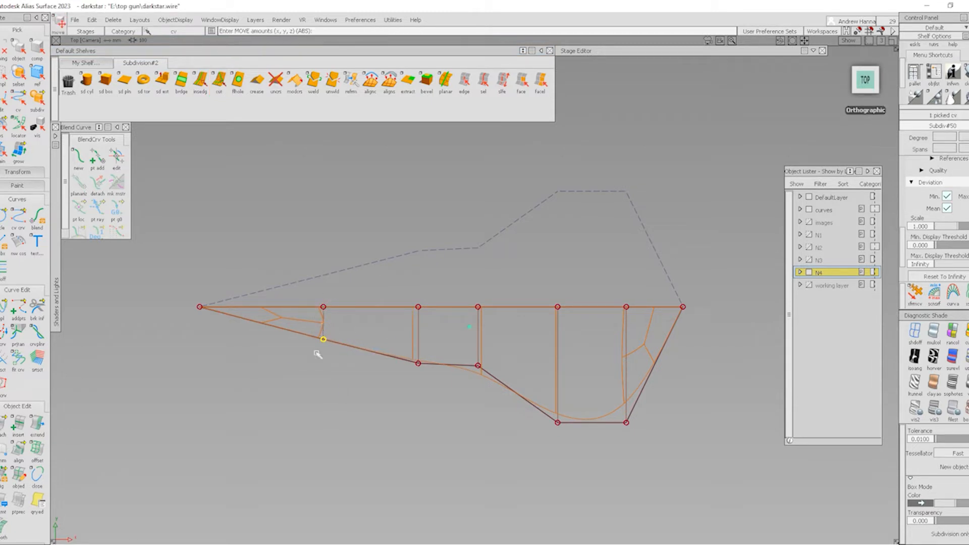
- Mirror the half surface across the XZ plane as a duplicate
right_click_drag(634, 310, 565, 343, "alt+shift")
left_click_drag(565, 344, 538, 255, "ctrl+shift")
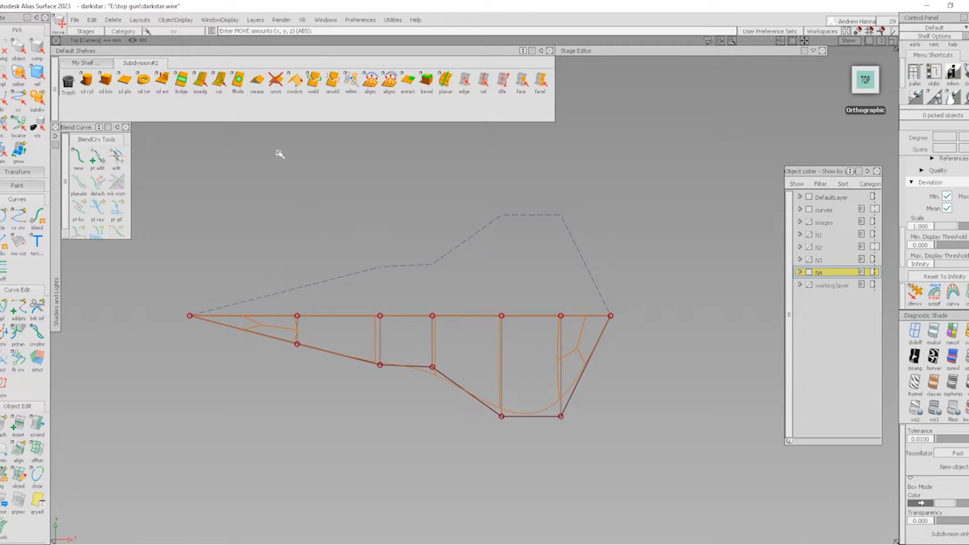
left_click_drag(454, 300, 456, 254, "ctrl+shift")
left_click_drag(456, 254, 459, 347)
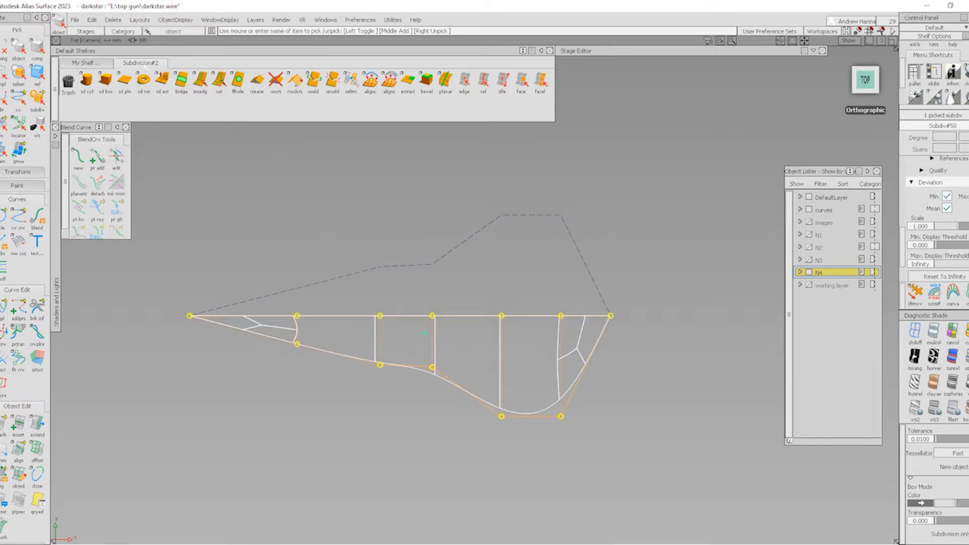
left_click(86, 63)
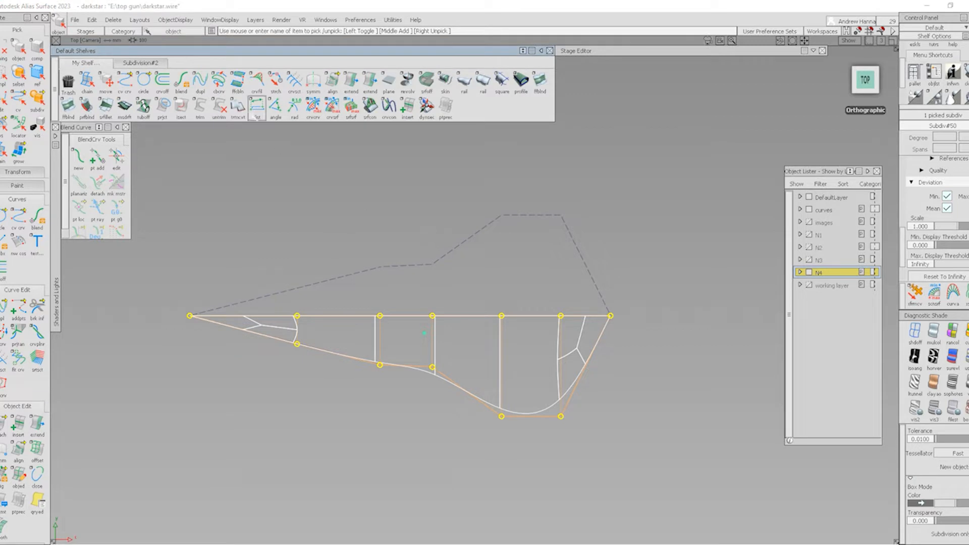
left_click(463, 314)
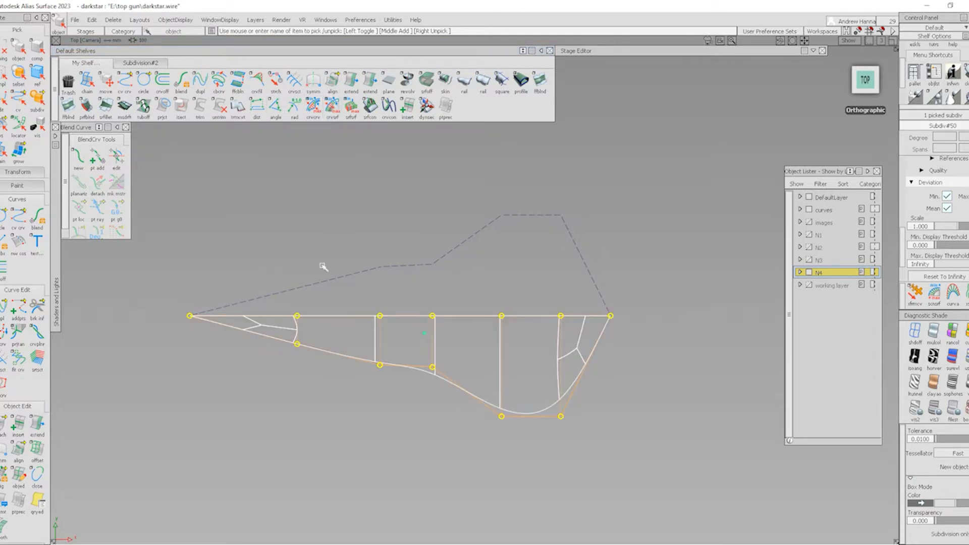
left_click(93, 21)
mouse_move(127, 108)
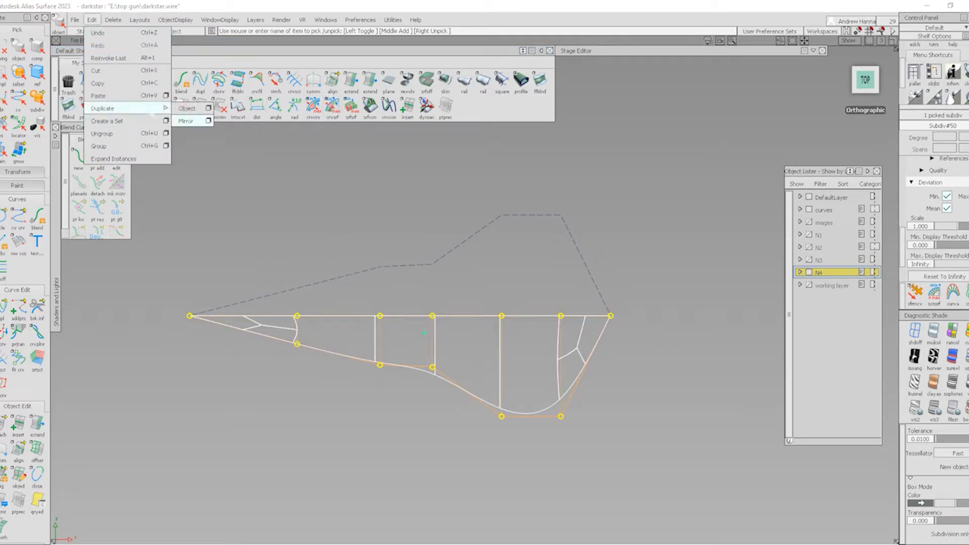
left_click(208, 122)
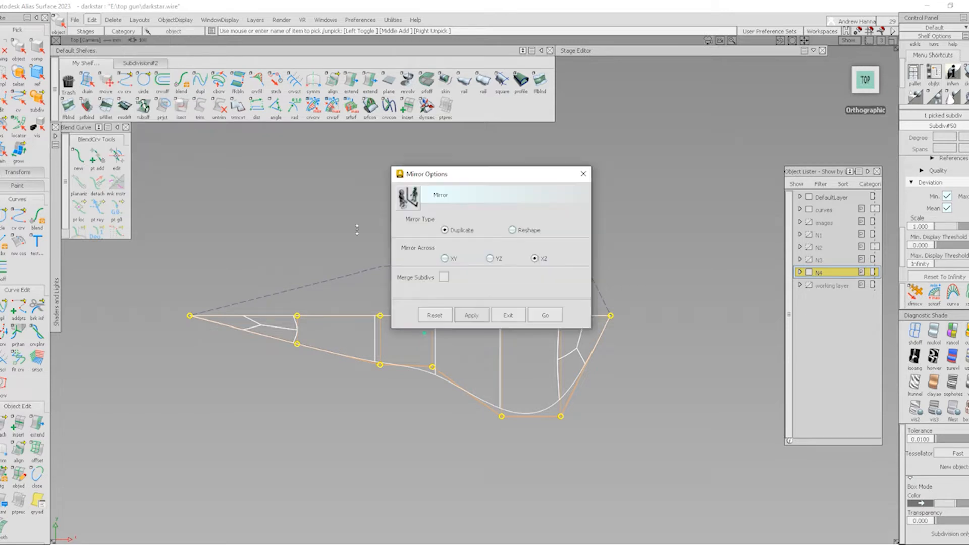
left_click(545, 315)
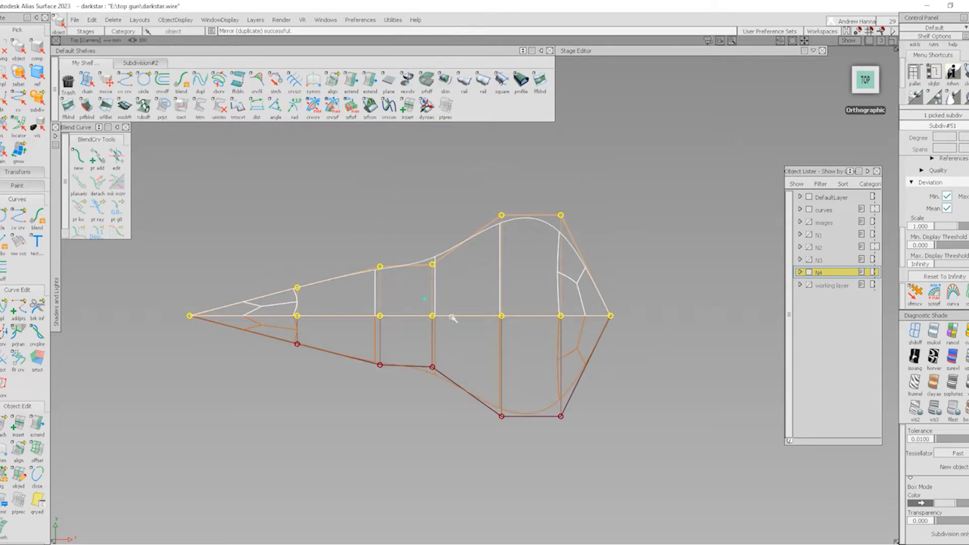
left_click_drag(398, 314, 399, 223, "ctrl+shift")
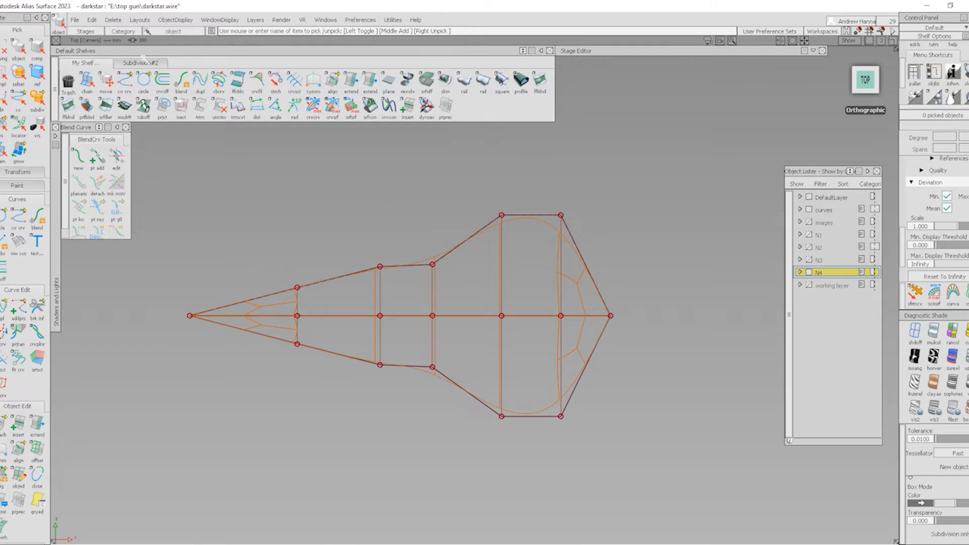
- Weld the centre-line vertices of the two halves from nose to tail, using the To Midpoint weld type
left_click(141, 62)
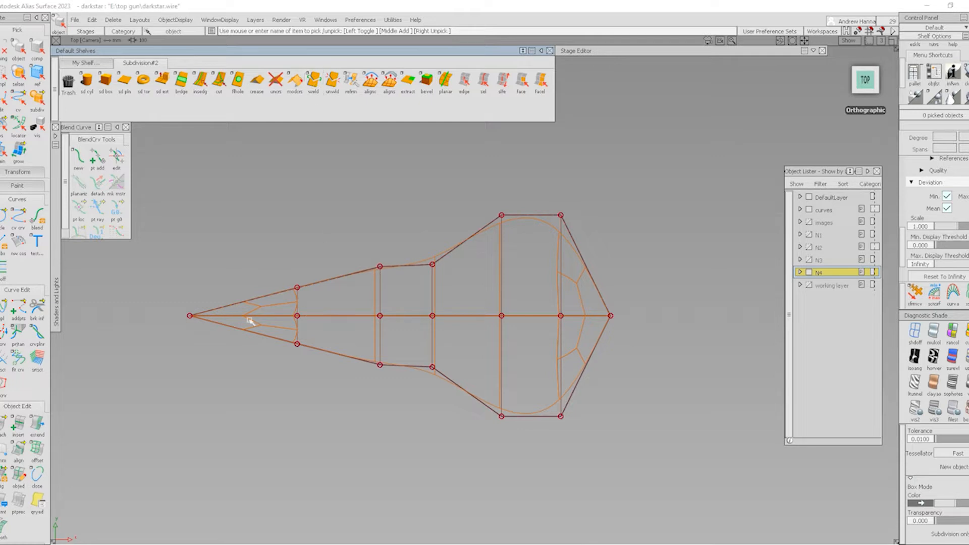
left_click_drag(306, 370, 342, 318, "alt+shift")
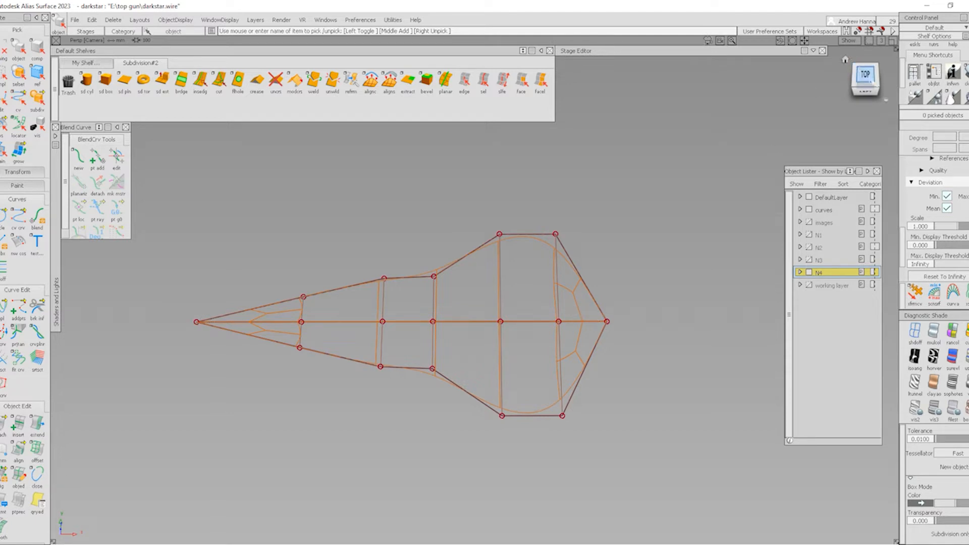
left_click(865, 76)
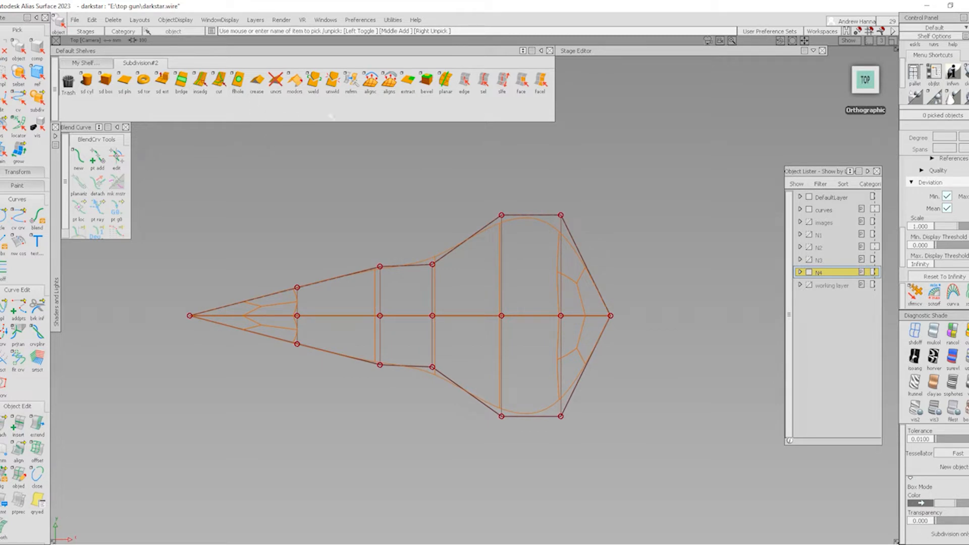
left_click(314, 80)
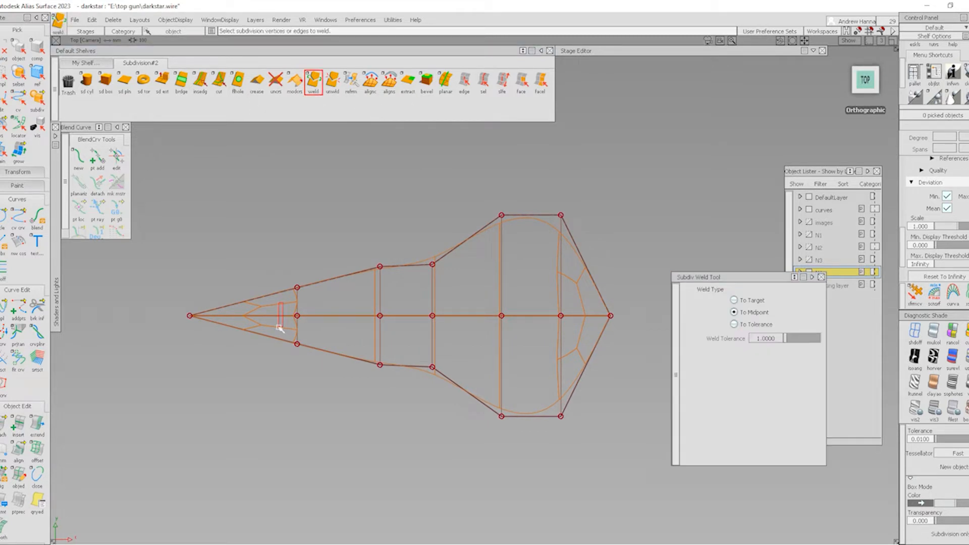
left_click_drag(347, 303, 541, 325)
left_click_drag(588, 301, 589, 326)
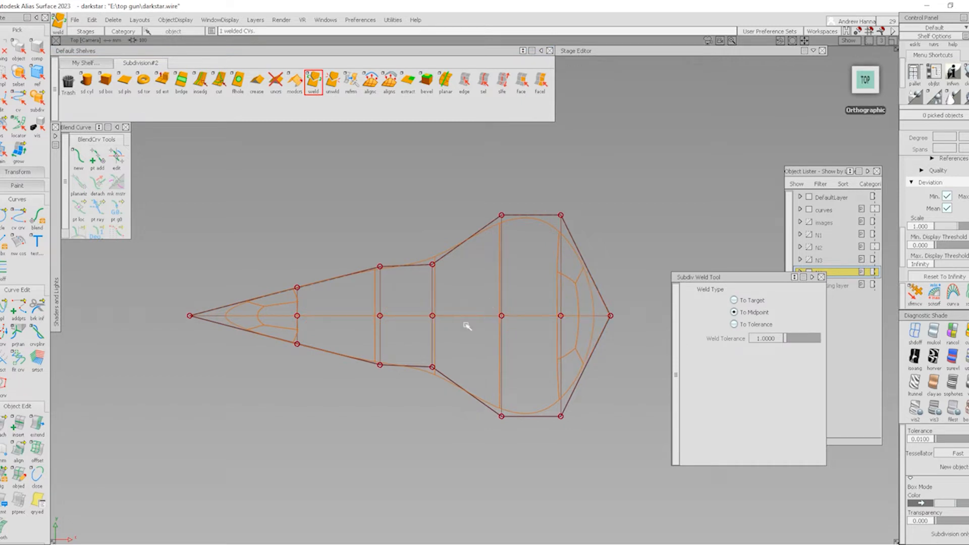
left_click_drag(449, 303, 449, 352, "ctrl+shift")
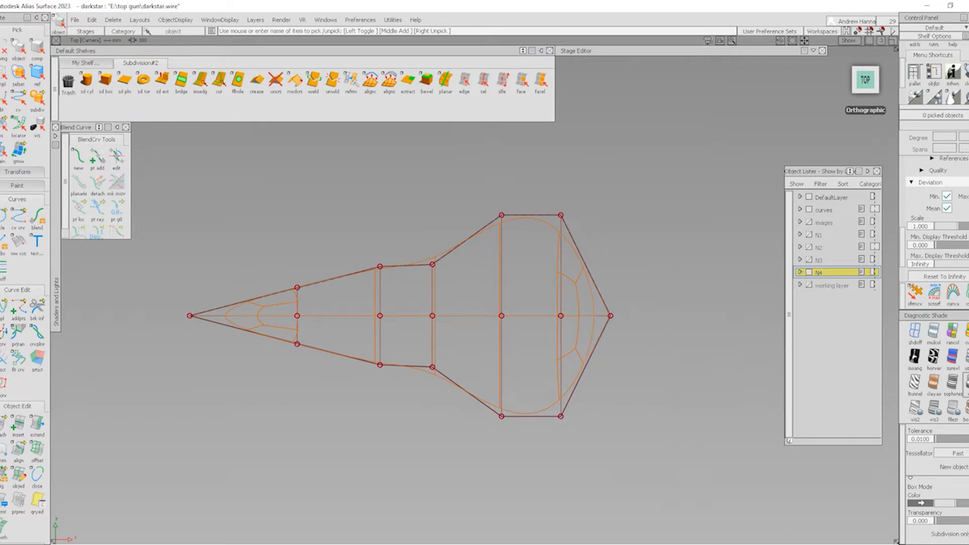
- Display the welded aircraft surface shaded and in box mode
left_click(967, 407)
left_click(452, 351)
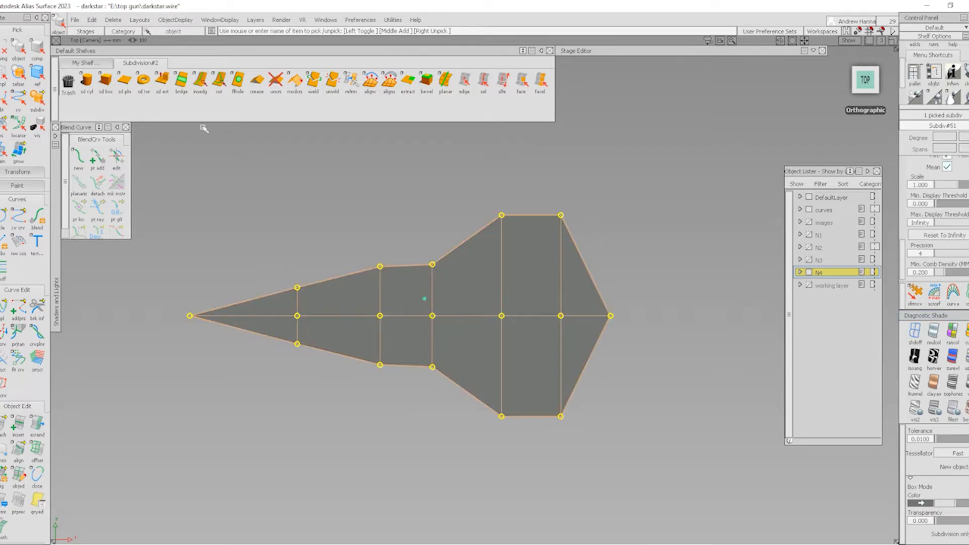
left_click_drag(378, 346, 433, 236, "alt+shift")
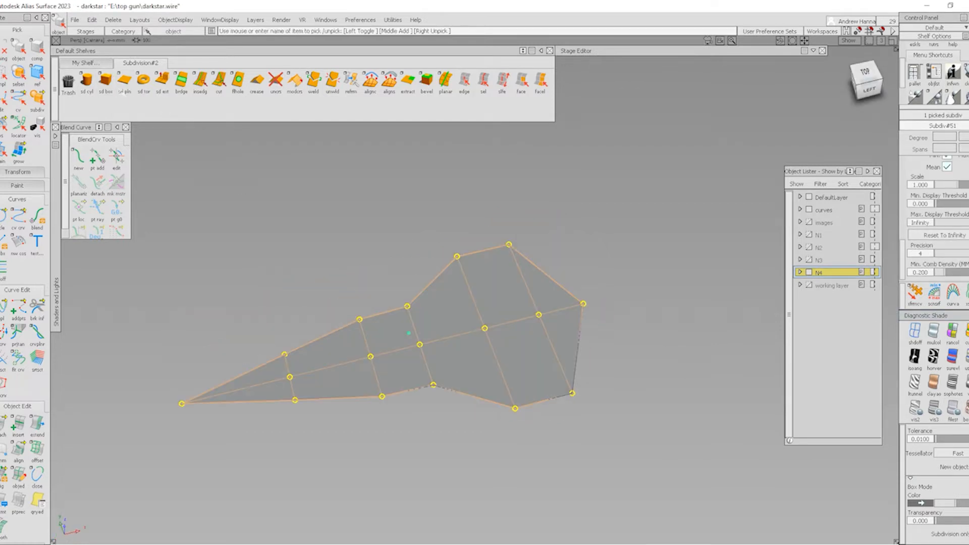
left_click(92, 63)
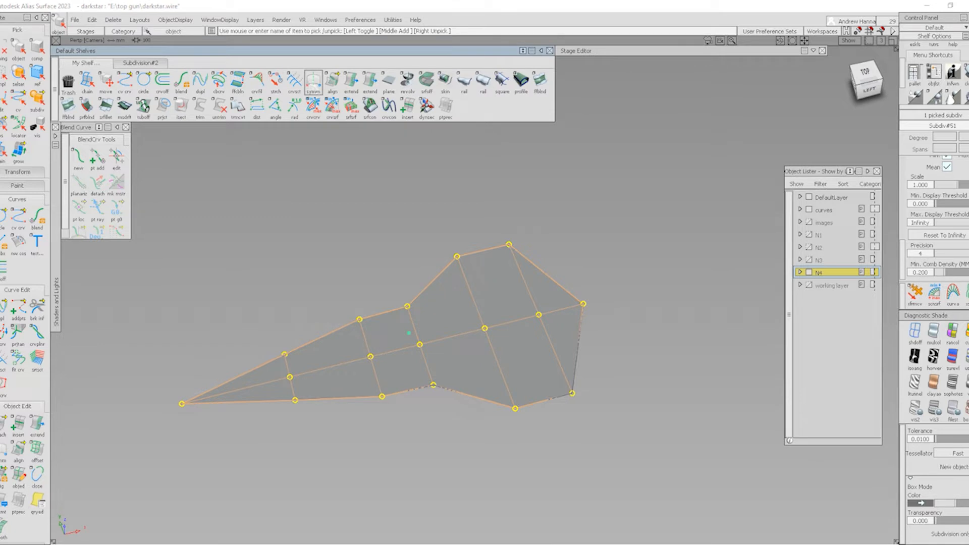
- Apply the symmetric modelling constraint to the aircraft surface and test it by moving one outer body vertex, undoing that move
left_click(313, 82)
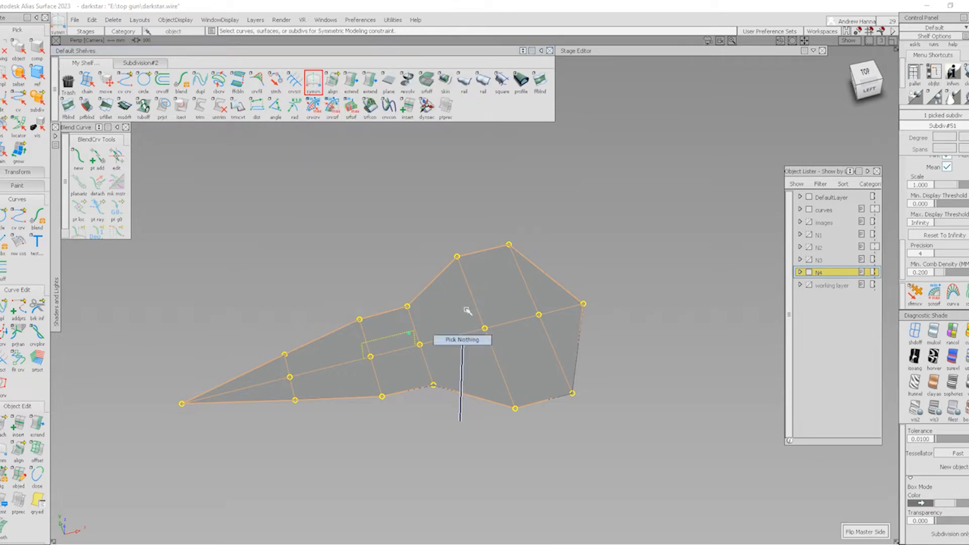
left_click(433, 386)
middle_click_drag(453, 424, 455, 439, "ctrl+shift")
right_click_drag(455, 439, 458, 409)
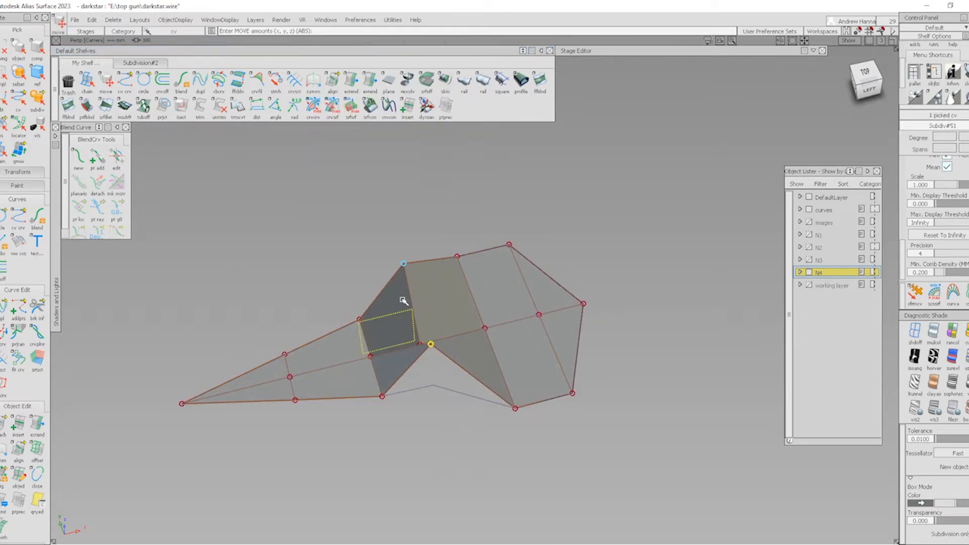
key("ctrl+z")
left_click_drag(438, 350, 388, 379, "alt+shift")
left_click_drag(522, 399, 519, 312, "ctrl+shift")
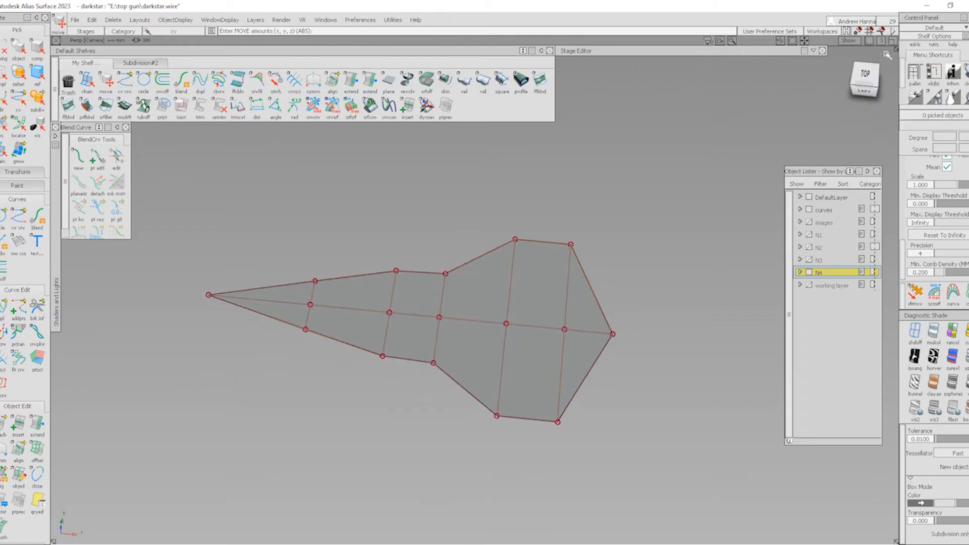
- Insert an edge loop beside the centre line in the top view, mirrored on both halves and running through all cross sections
left_click(865, 74)
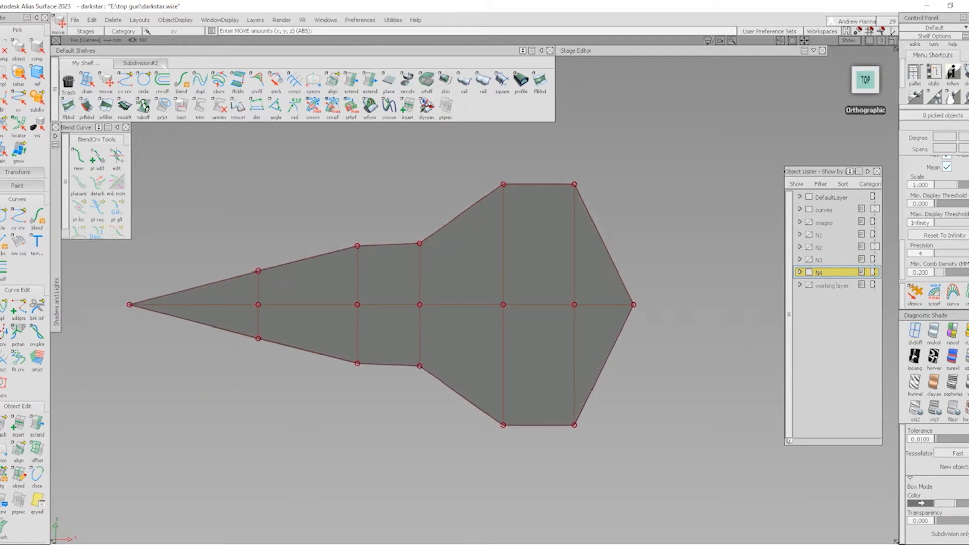
left_click(142, 63)
middle_click_drag(415, 300, 428, 316, "alt+shift")
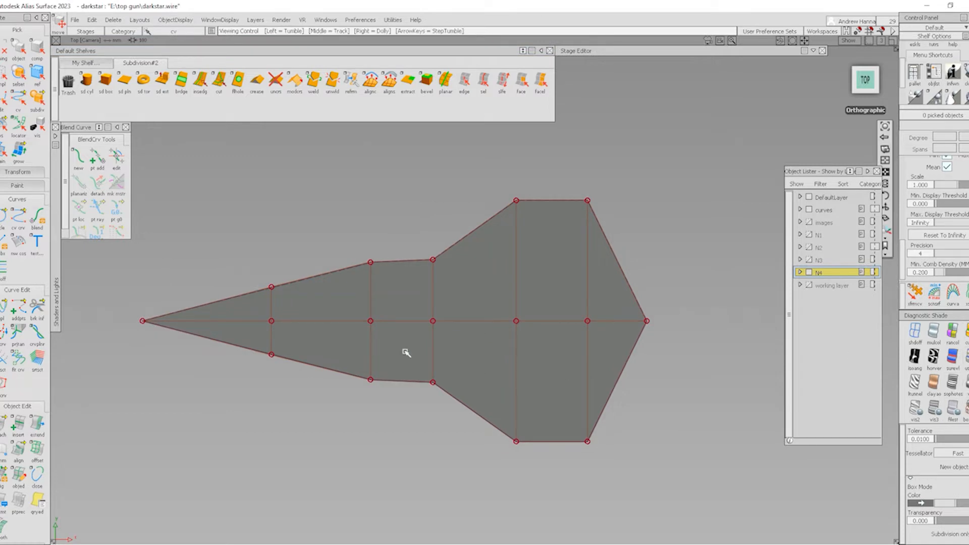
right_click_drag(402, 350, 449, 398, "alt+shift")
middle_click_drag(449, 398, 500, 413, "alt+shift")
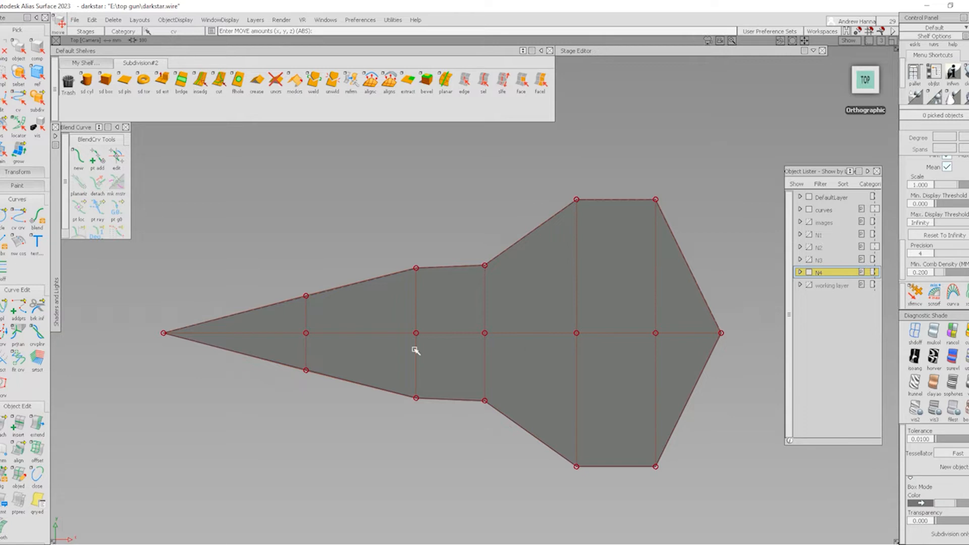
left_click_drag(426, 377, 553, 325, "alt+shift")
left_click(866, 74)
left_click(208, 82)
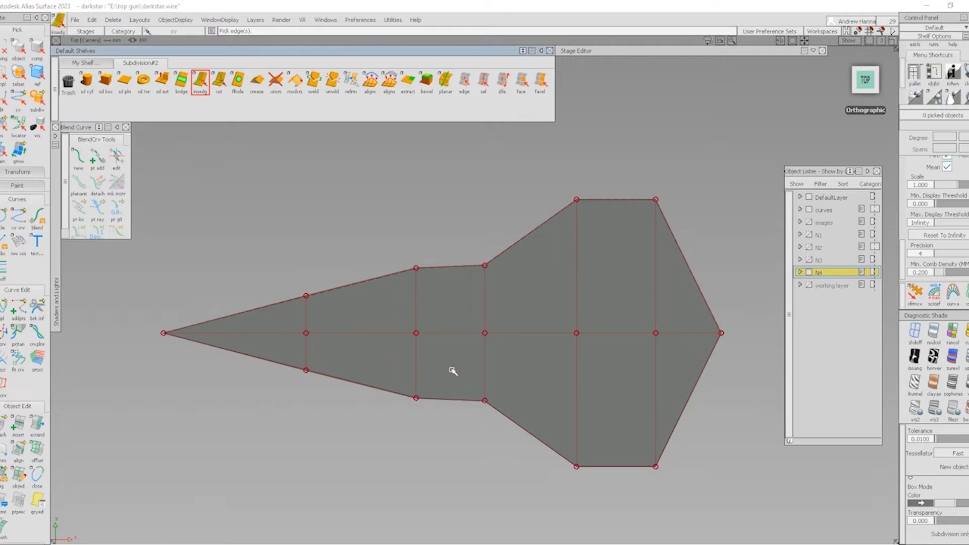
left_click(415, 351)
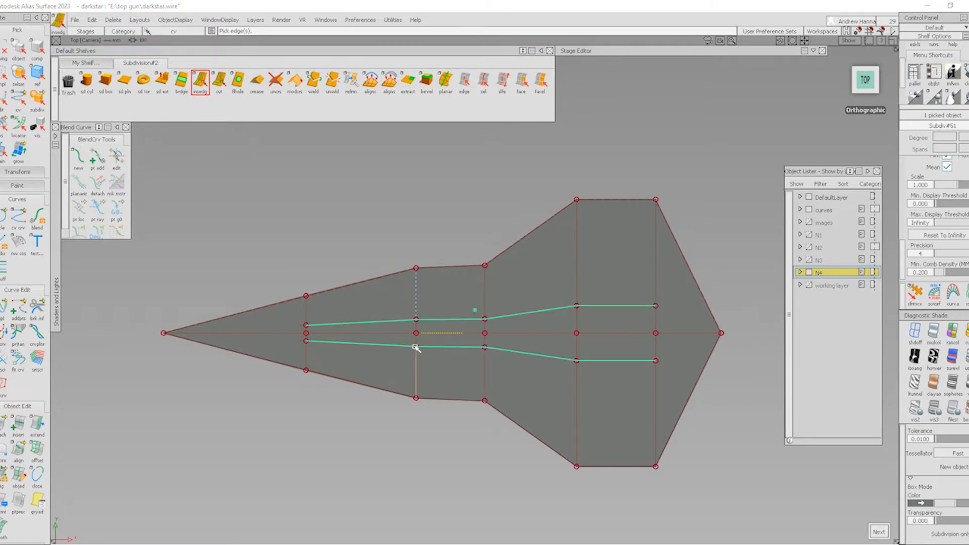
left_click_drag(414, 353, 417, 349)
- Cut the inner edge loop forward to the nose's outer edge and move its two wing vertices in line with the body vertices
left_click(219, 81)
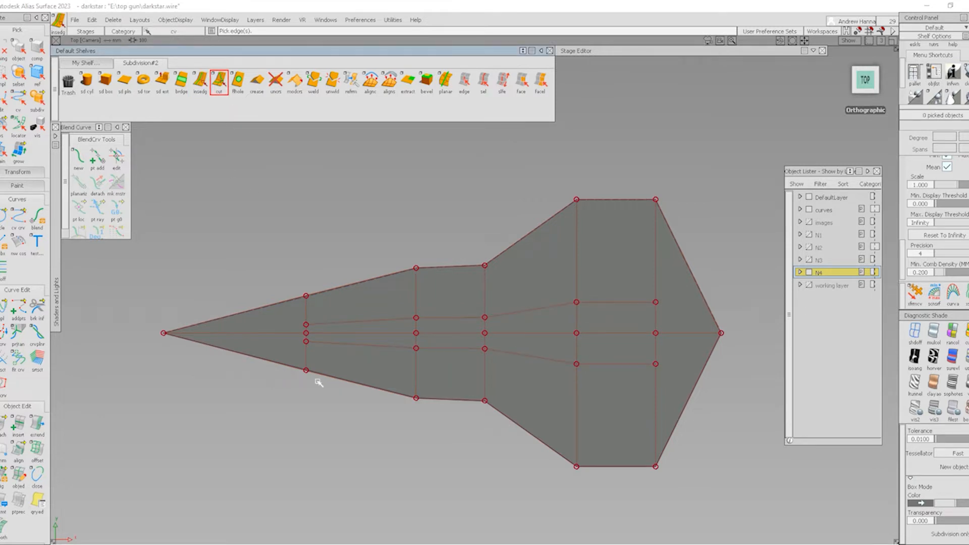
left_click_drag(202, 346, 191, 347)
left_click_drag(420, 329, 568, 335, "ctrl+shift")
left_click_drag(542, 350, 671, 377)
middle_click_drag(525, 414, 499, 354, "ctrl+shift")
right_click_drag(497, 352, 511, 353, "ctrl")
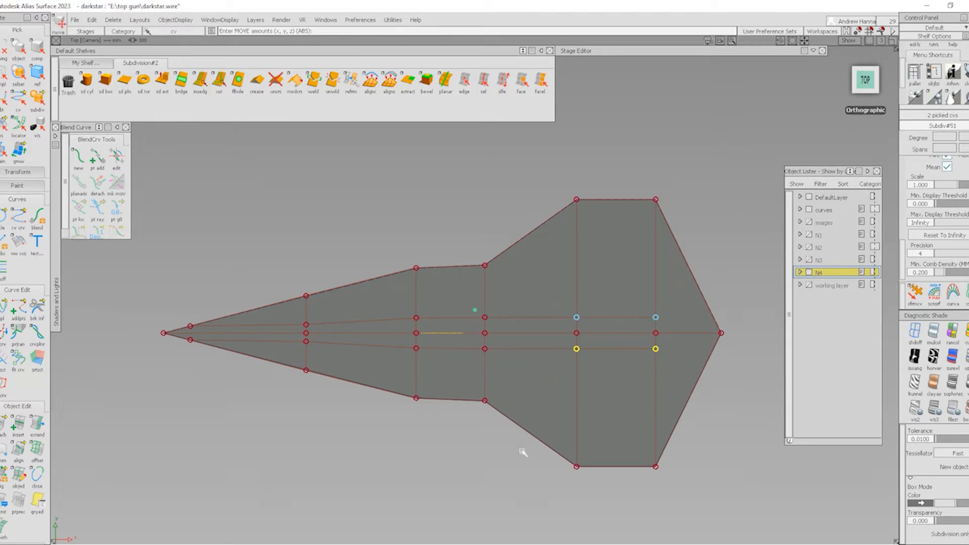
- Cut from the inner edge loop's rearmost vertex to the outer edge just beside the tail tip
left_click(219, 82)
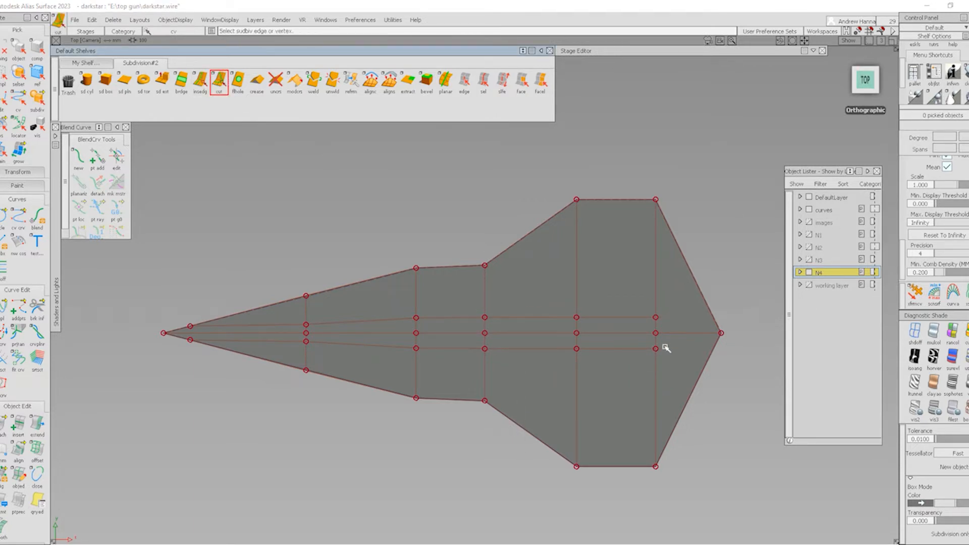
left_click(721, 333)
scroll(721, 332, "up", 5)
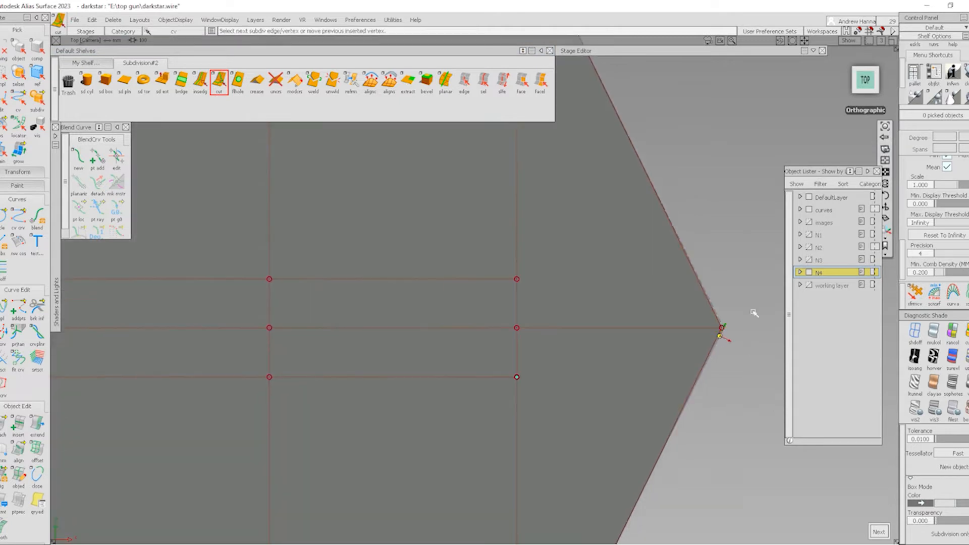
left_click(720, 333)
key("space")
- Cut from the inner edge loop's foremost vertex to the outer edge just behind the nose tip
right_click_drag(615, 381, 359, 372, "alt+shift")
middle_click_drag(359, 373, 767, 372, "alt+shift")
left_click(516, 335)
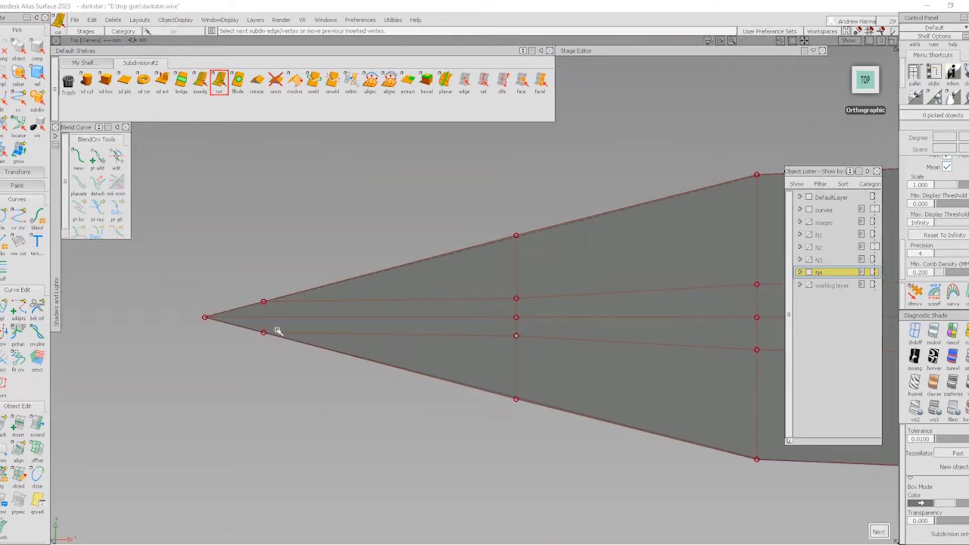
left_click(216, 319)
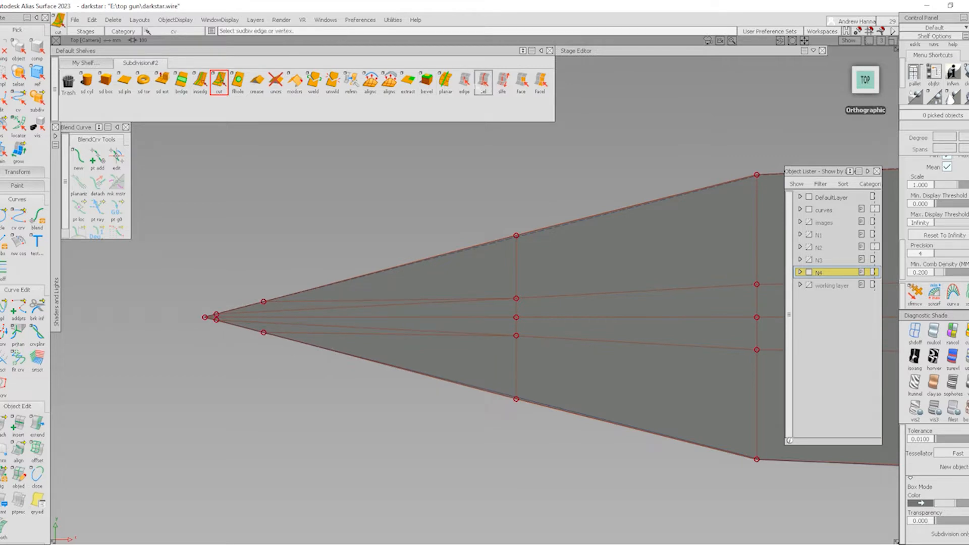
- Delete the earlier pair of nose edges that end farther back on the outer edge
left_click(465, 83)
left_click(327, 302)
key("Delete")
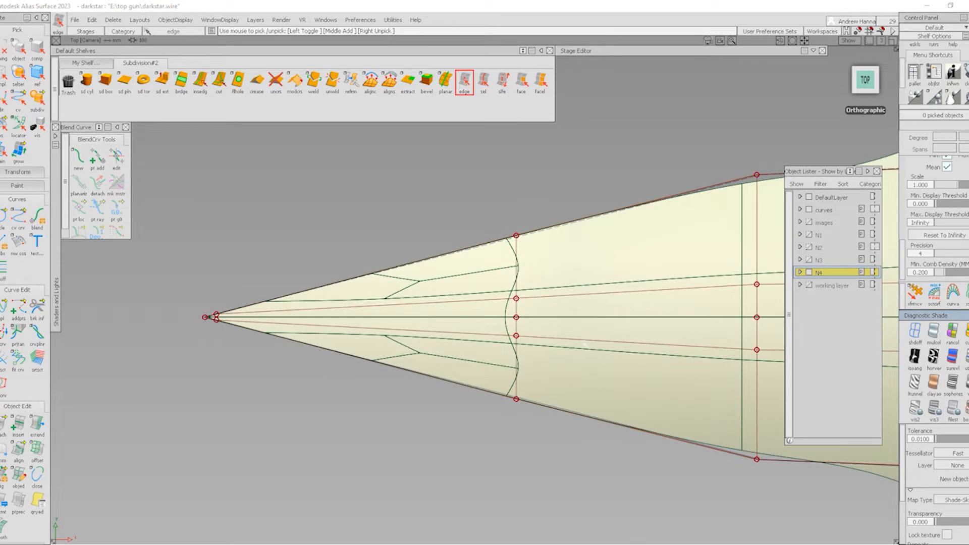
- Check the smoothed aircraft surface from nose to tail and return it to box mode
right_click_drag(584, 344, 575, 376, "alt+shift")
middle_click_drag(576, 376, 437, 364, "alt+shift")
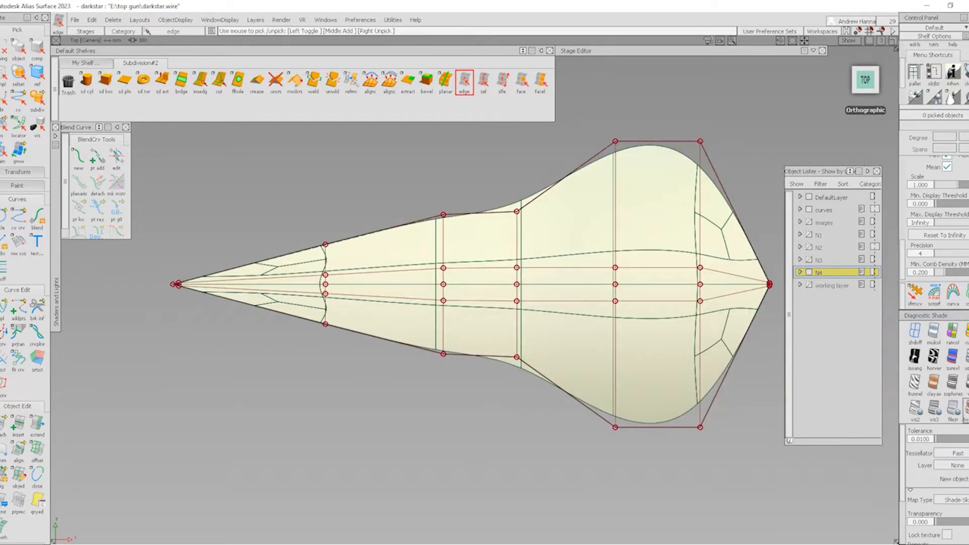
left_click(966, 410)
right_click_drag(304, 327, 305, 462, "alt+shift")
middle_click_drag(252, 349, 382, 349, "alt+shift")
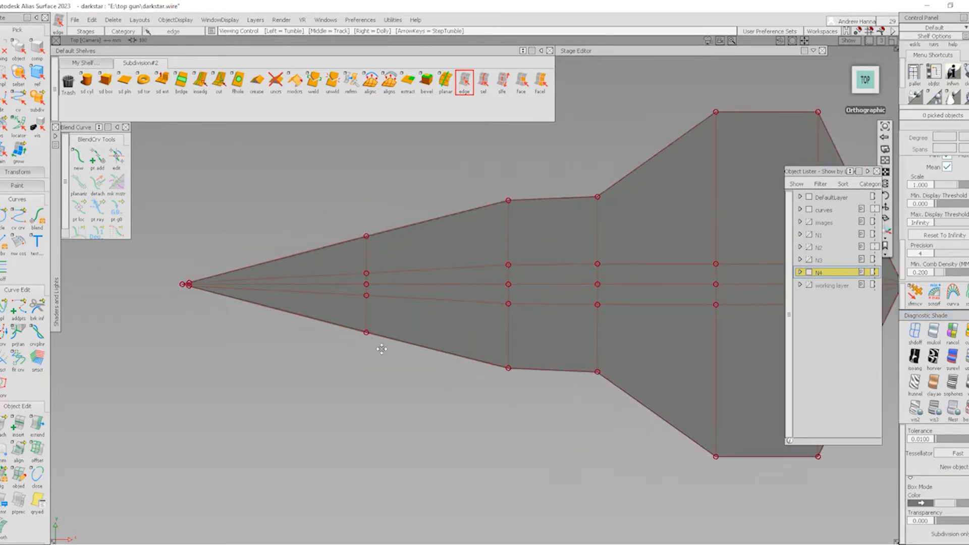
- Show the images layer, examine the front-view and perspective reference pictures of the aircraft, and hide the layer again
left_click(809, 222)
right_click_drag(732, 255, 746, 275, "alt+shift")
left_click_drag(746, 274, 338, 259, "alt+shift")
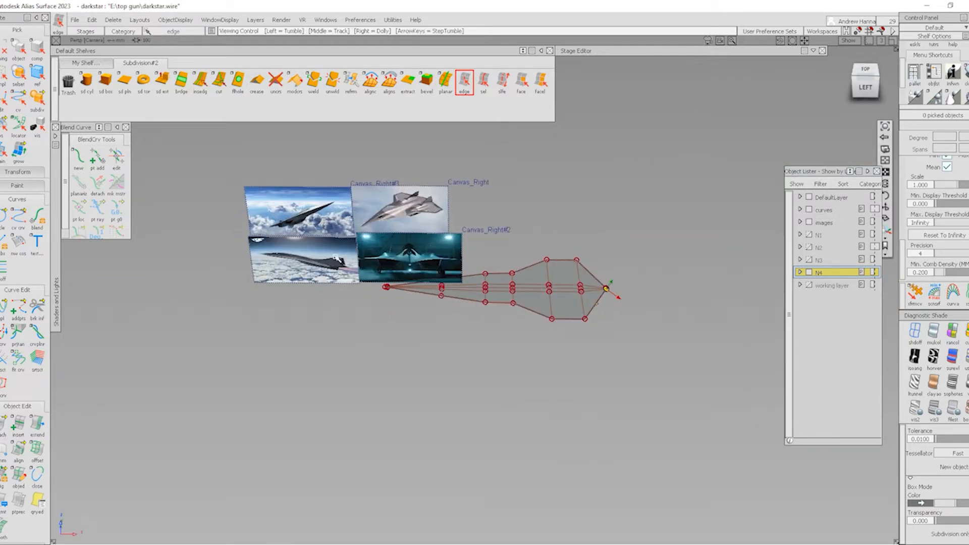
right_click_drag(301, 303, 337, 296, "alt+shift")
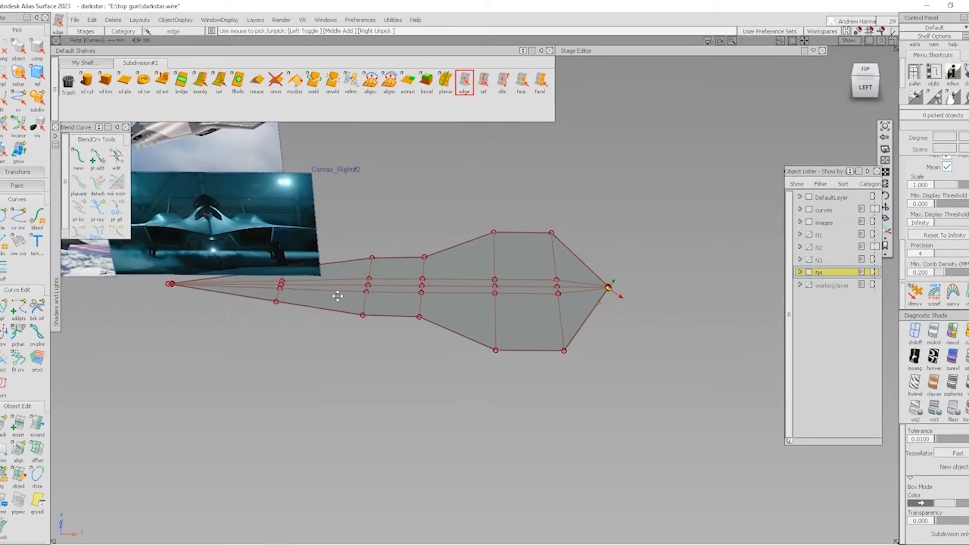
middle_click_drag(338, 296, 522, 326, "alt+shift")
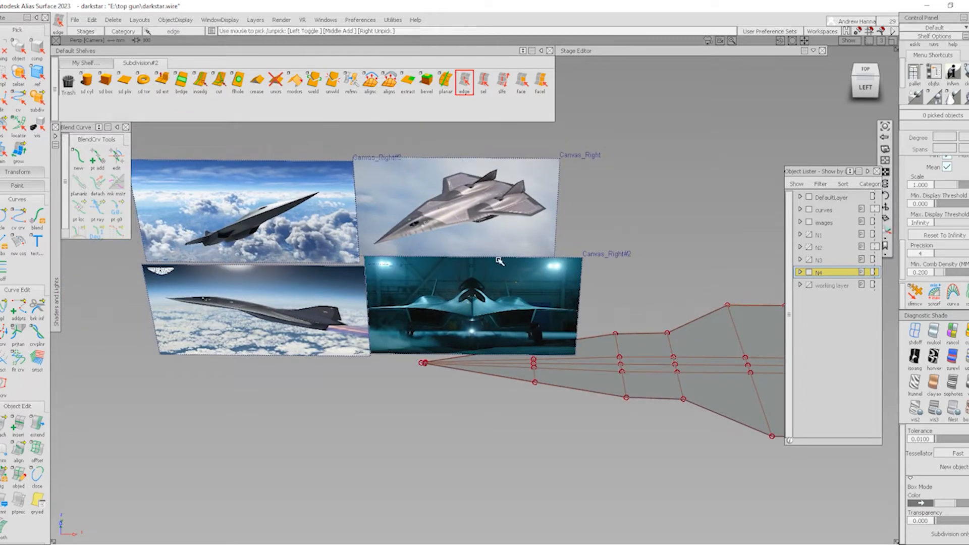
right_click_drag(525, 303, 307, 238, "alt+shift")
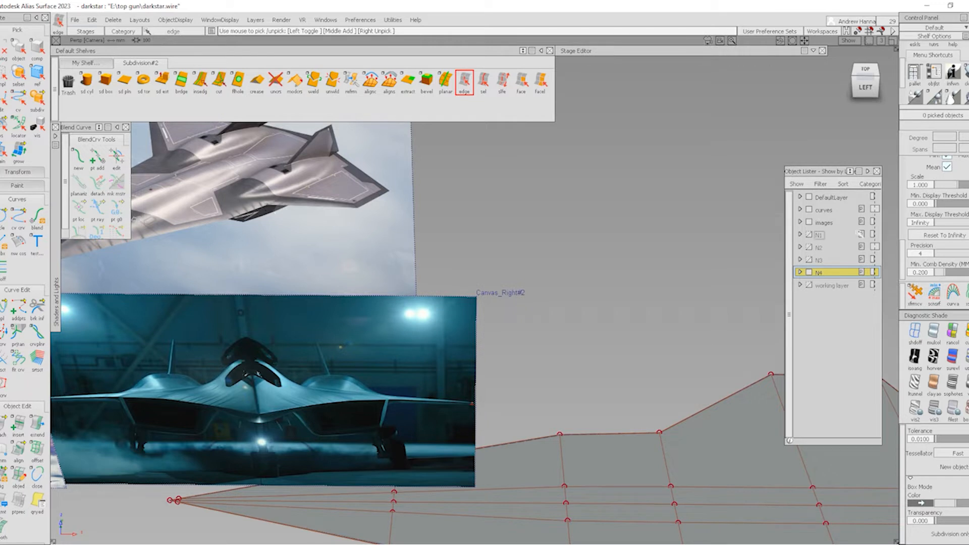
left_click(810, 222)
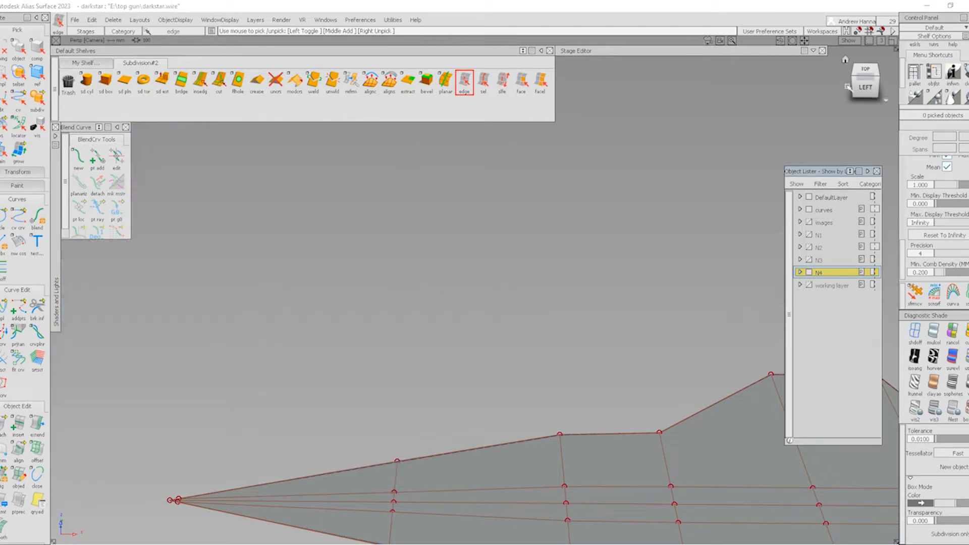
- Start a cut in the top view from the centre line just behind the nose tip to the inner edge loop
left_click(865, 69)
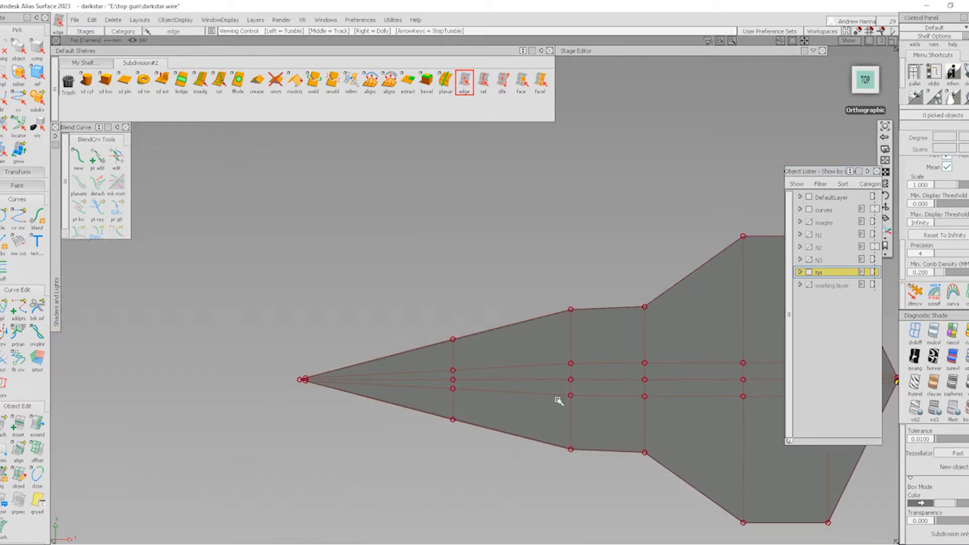
left_click(219, 81)
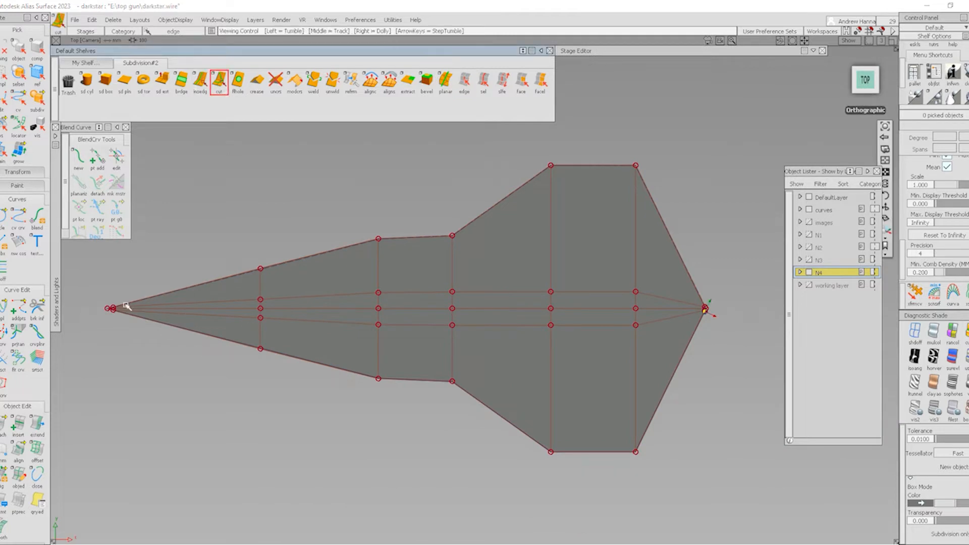
right_click_drag(130, 405, 223, 336, "alt+shift")
middle_click_drag(222, 335, 325, 370, "alt+shift")
right_click_drag(324, 370, 262, 379, "alt+shift")
left_click(215, 360)
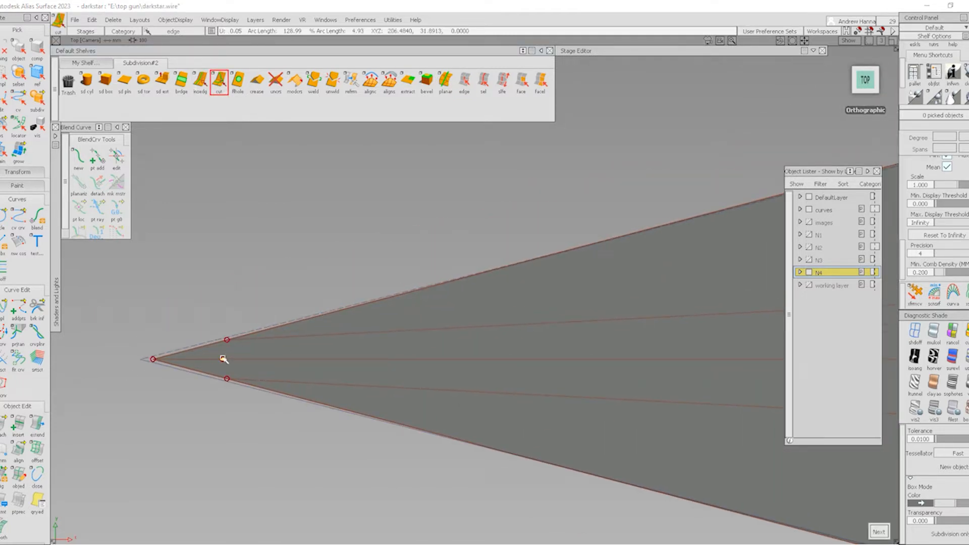
left_click(307, 383)
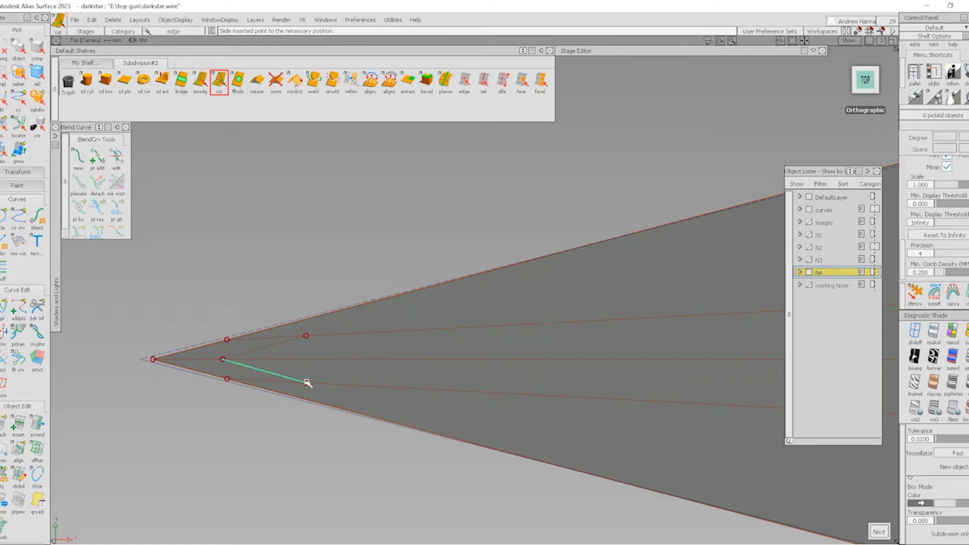
- Continue the cut slightly inside the outer edge through the first three cross sections, adjusting each inserted point
right_click_drag(456, 367, 376, 454, "alt+shift")
middle_click_drag(376, 454, 76, 416, "alt+shift")
left_click(410, 380)
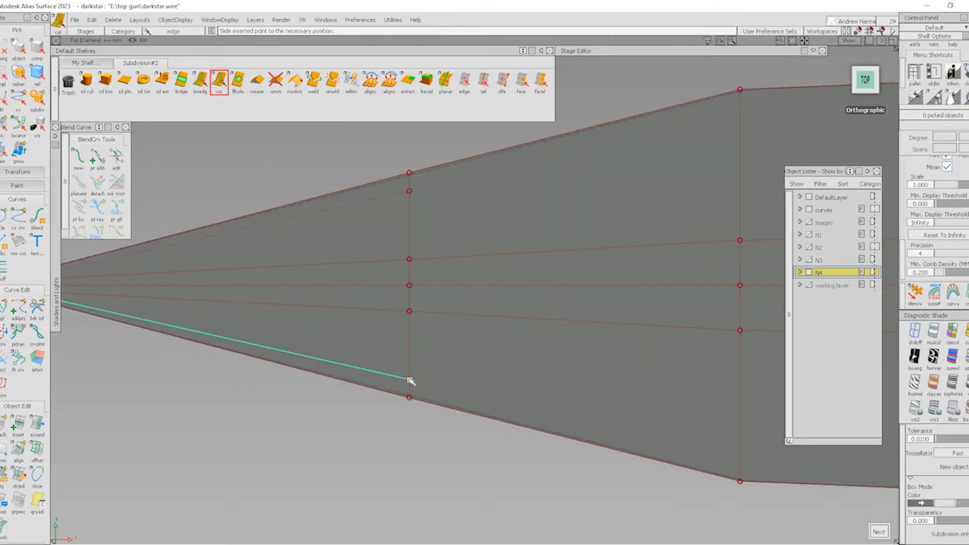
left_click_drag(410, 379, 410, 382)
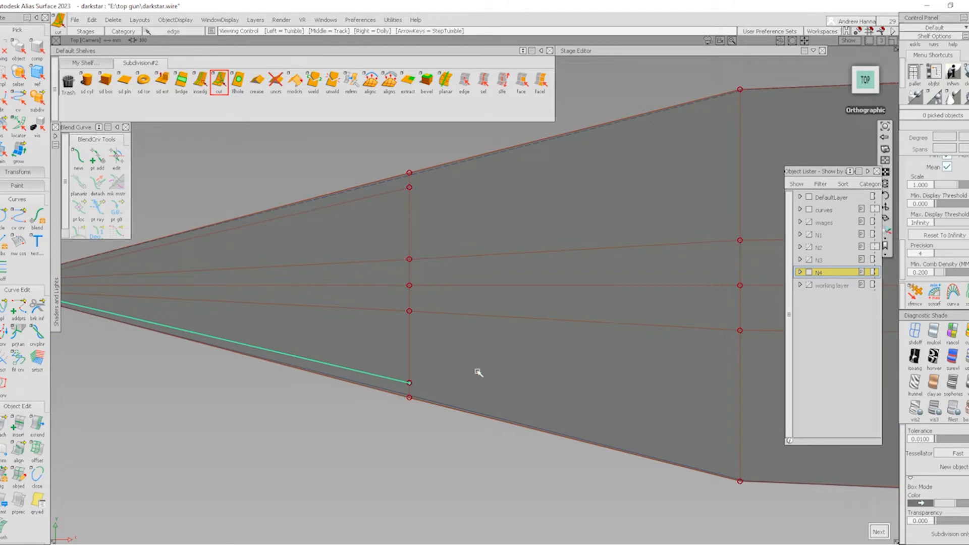
right_click_drag(478, 372, 558, 422, "alt+shift")
middle_click_drag(558, 421, 402, 366, "alt+shift")
left_click_drag(400, 359, 402, 352)
left_click(527, 356)
left_click_drag(526, 358, 532, 357)
- Continue the cut through both wing cross sections, slightly inside the wing's side edge
middle_click_drag(624, 416, 485, 357, "alt+shift")
left_click(563, 421)
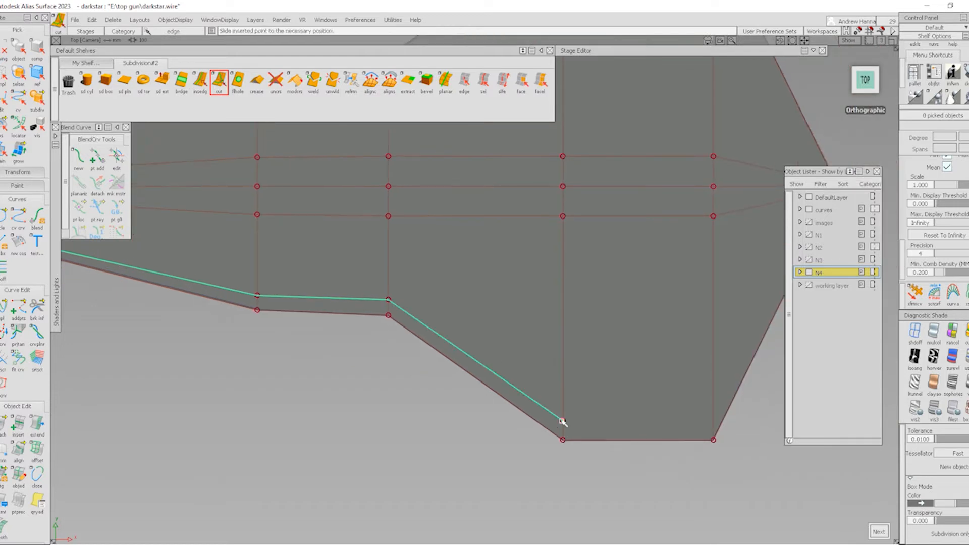
left_click(715, 421)
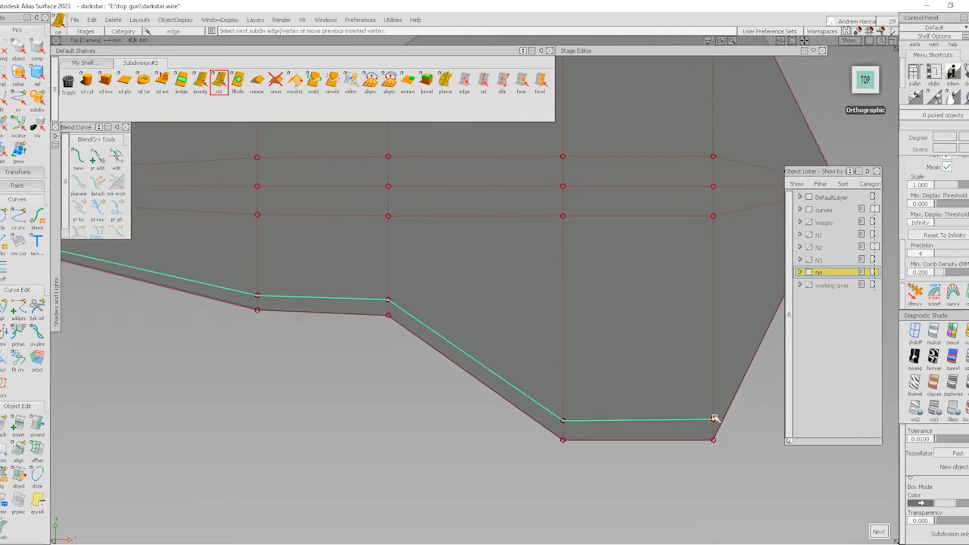
- Run the cut inside the trailing edge to the inner edge loop near the tail and end it on the centre line
middle_click_drag(714, 421, 464, 425, "alt+shift")
left_click(576, 197)
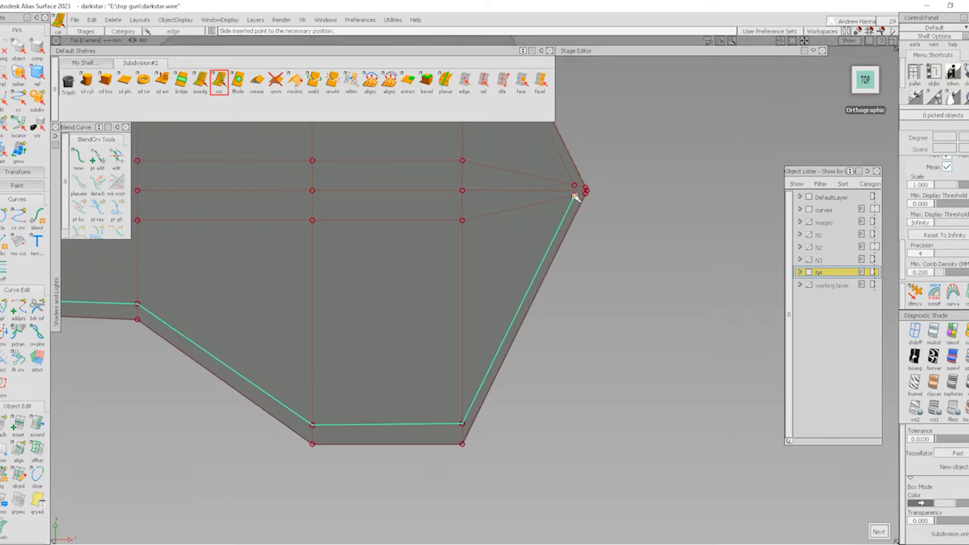
right_click_drag(577, 200, 603, 192, "alt+shift")
middle_click_drag(603, 192, 571, 289, "alt+shift")
right_click_drag(570, 288, 601, 180, "alt+shift")
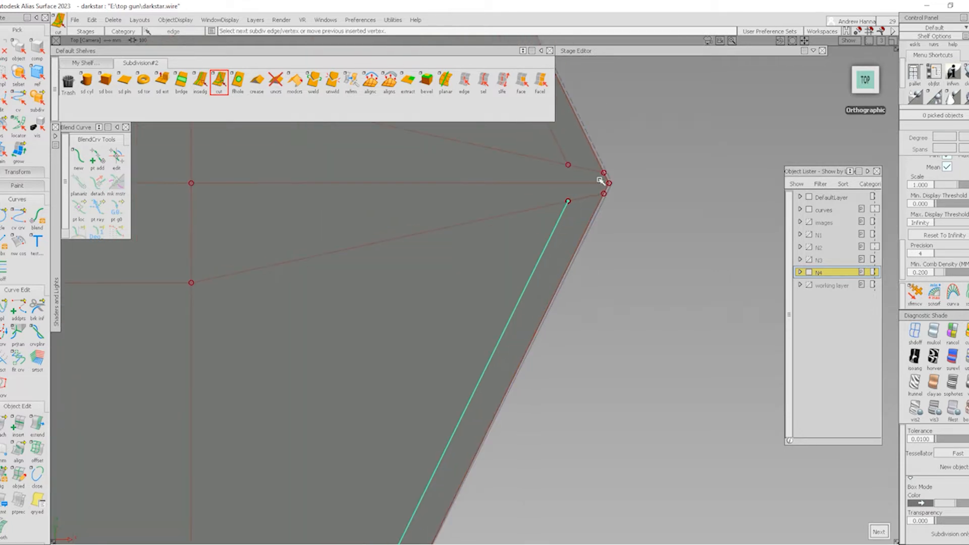
left_click(570, 184)
right_click_drag(575, 256, 411, 372, "alt+shift")
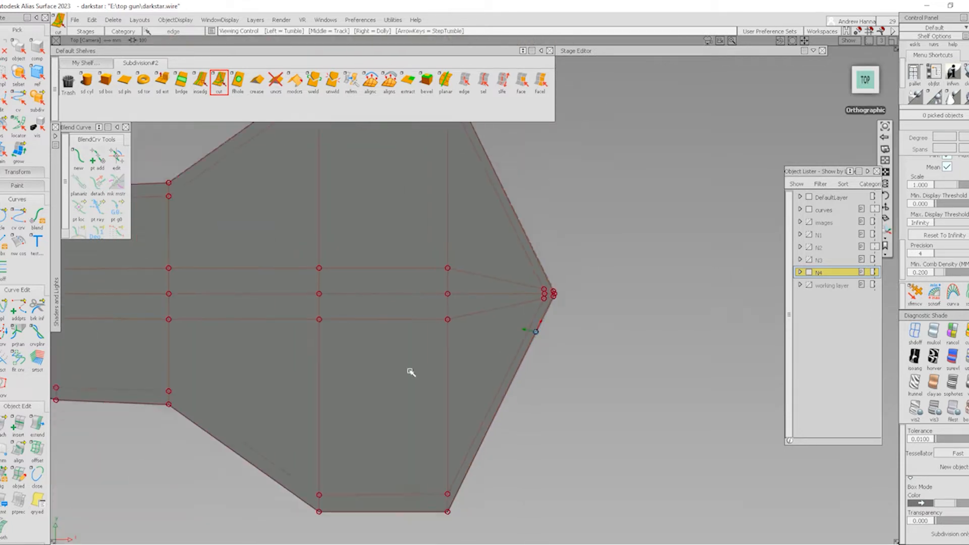
middle_click_drag(364, 424, 496, 326, "alt+shift")
right_click_drag(702, 354, 784, 375, "alt+shift")
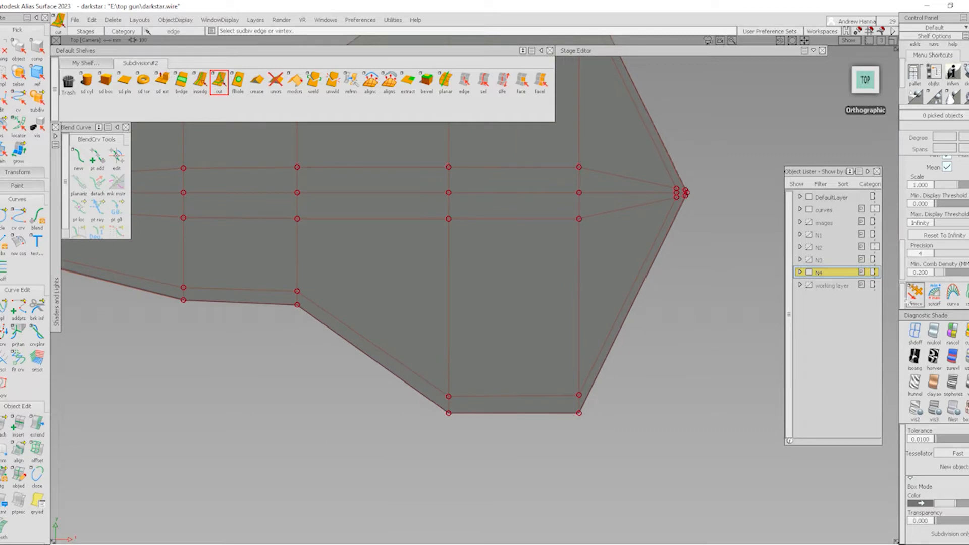
- Move the new inner vertex at the wing's rear corner slightly forward and outward to even out the border strip
left_click(908, 302)
left_click(579, 396)
middle_click_drag(623, 392, 613, 392)
right_click_drag(614, 395, 614, 400)
left_click_drag(437, 437, 428, 342, "ctrl+shift")
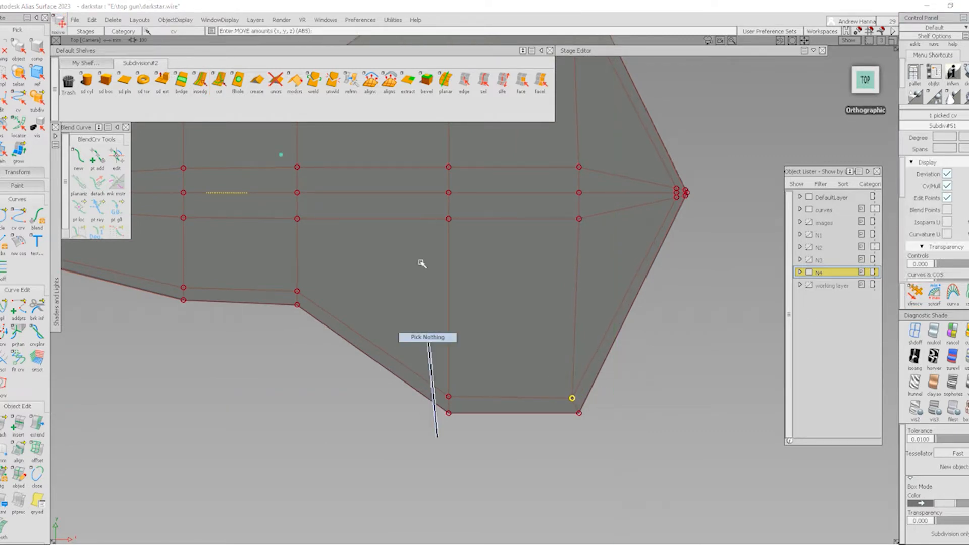
- Clear the selection and check the smoothed outline surface against its control cage in multi-colour shading
right_click_drag(299, 292, 353, 303, "alt+shift")
left_click(933, 331)
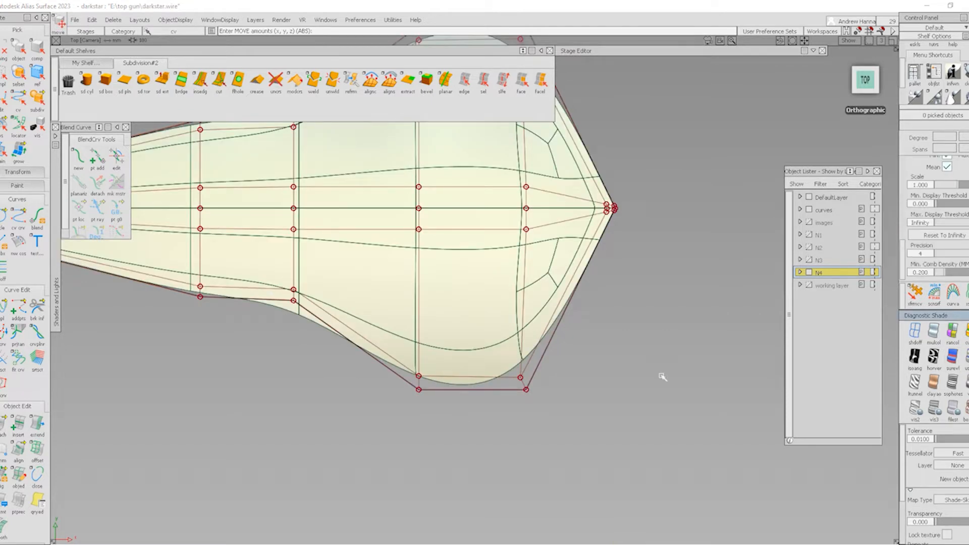
right_click_drag(467, 357, 400, 339, "alt+shift")
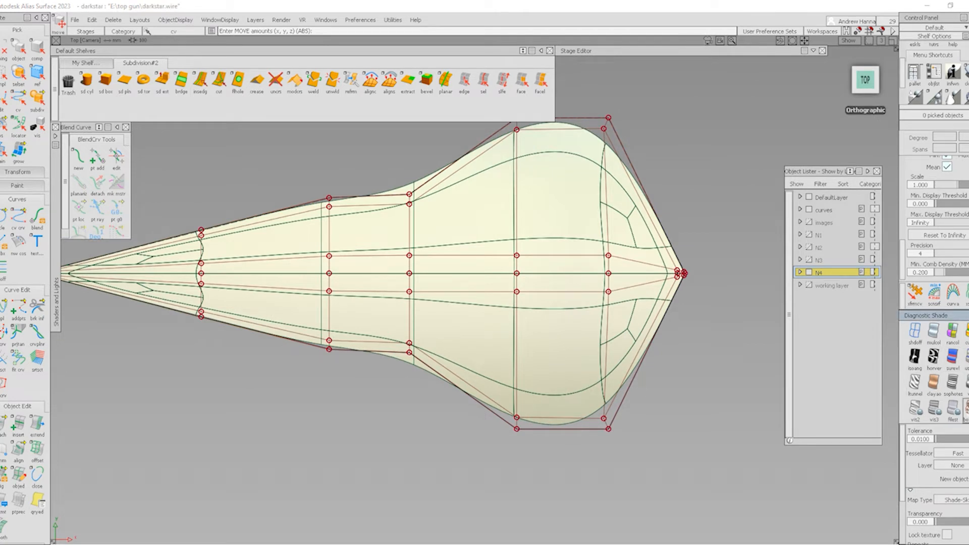
key("1")
- Cut from the inner border vertex at the second cross section to the outer edge, just ahead of the corner
left_click(219, 81)
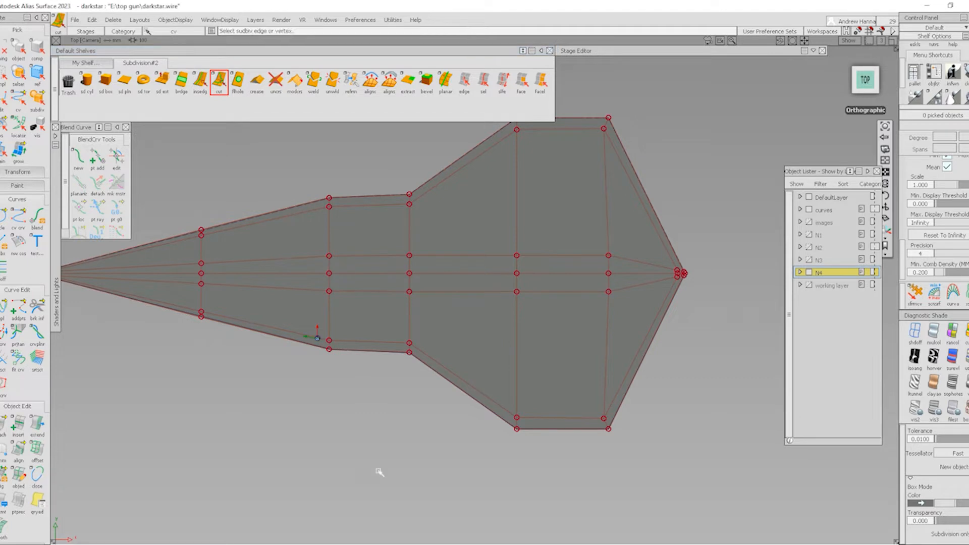
right_click_drag(379, 471, 418, 320, "alt+shift")
left_click(366, 347)
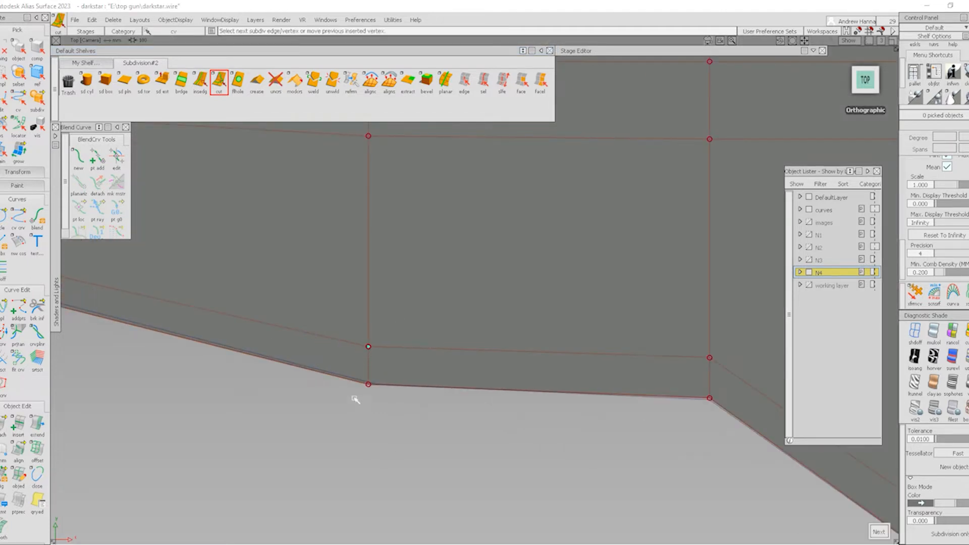
left_click(359, 383)
left_click_drag(361, 384, 376, 384)
key("ctrl+z")
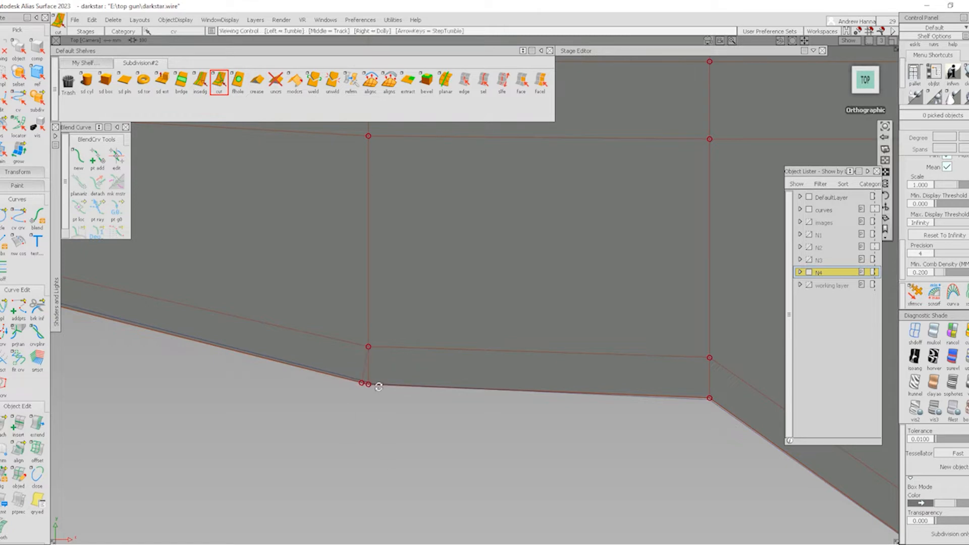
- Add a matching cut just behind the second cross section's outer corner and shade the smoothed surface
scroll(380, 384, "up", 3)
left_click(363, 328)
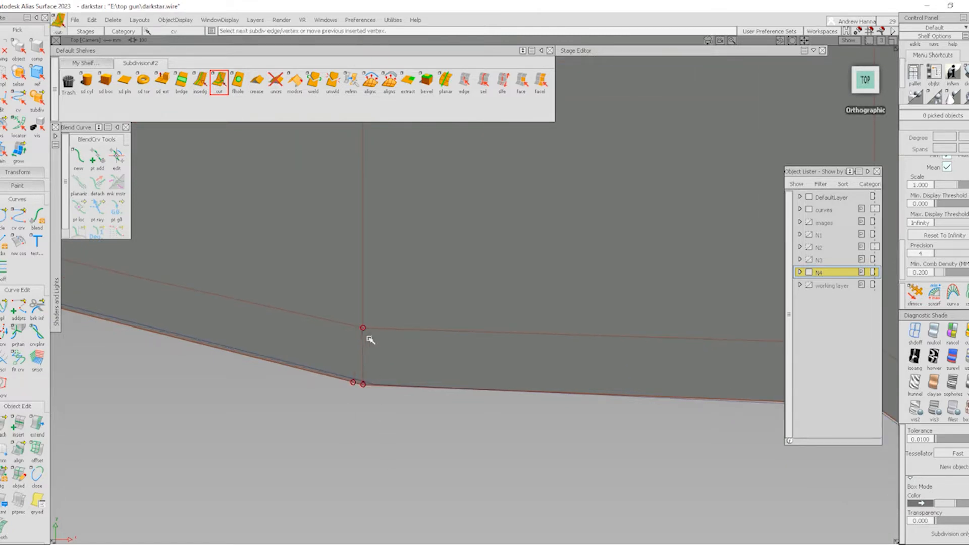
left_click(372, 385)
key("space")
left_click(964, 357)
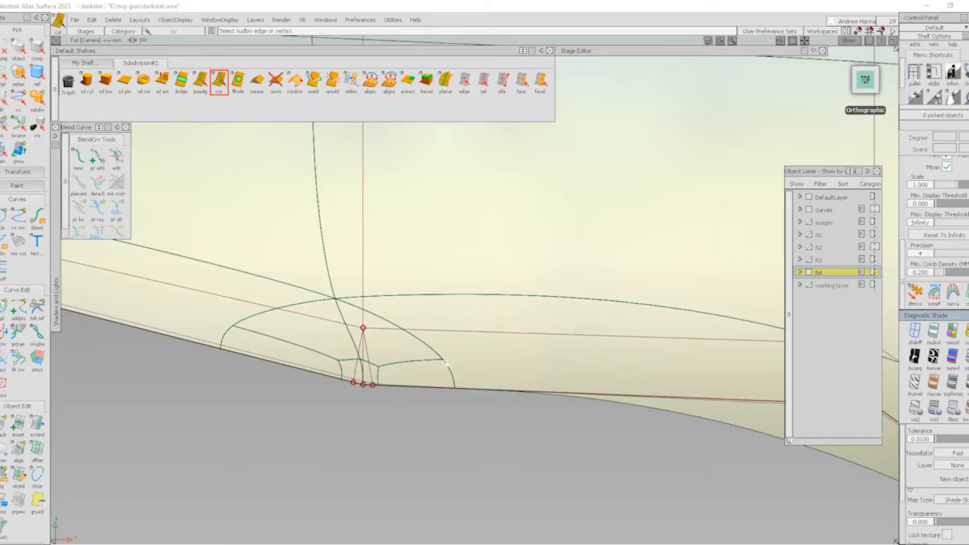
- Cut from the inner border vertex at the third cross section to the outer edge, just ahead of the corner
mouse_move(535, 429)
right_mouse_down("alt+shift")
mouse_move(489, 430)
mouse_move(493, 384)
mouse_move(474, 396)
right_mouse_up("alt+shift")
middle_click_drag(490, 401, 283, 353, "alt+shift")
right_click_drag(523, 455, 530, 397, "ctrl+shift")
middle_click_drag(550, 388, 443, 387, "alt+shift")
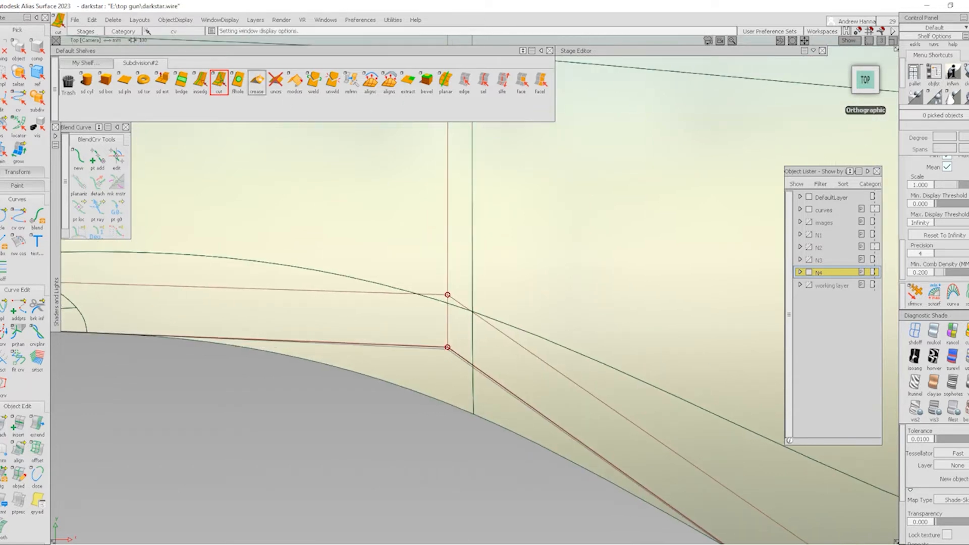
left_click(448, 295)
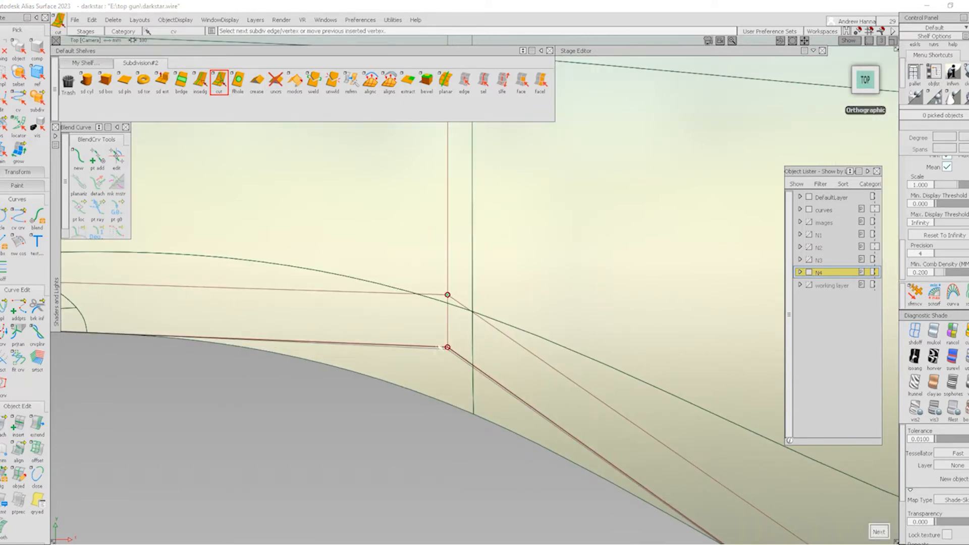
left_click(439, 347)
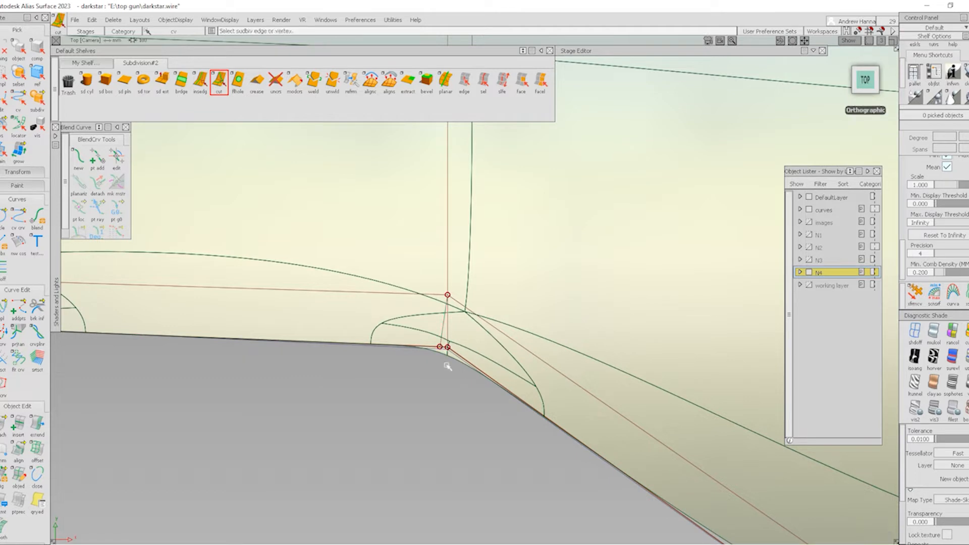
- Cut from the same inner vertex to the outer edge just behind the third cross section's corner
left_click(454, 299)
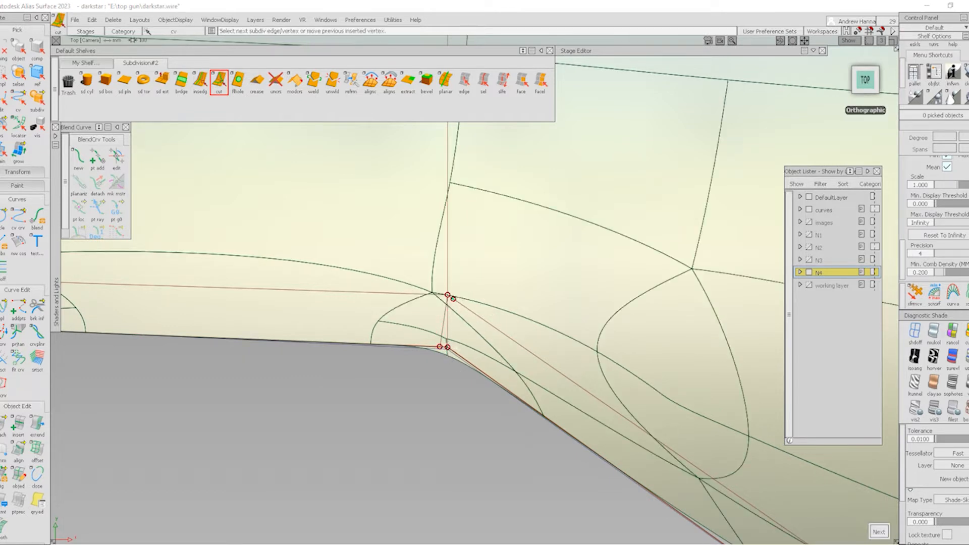
key("ctrl+z")
left_click(447, 295)
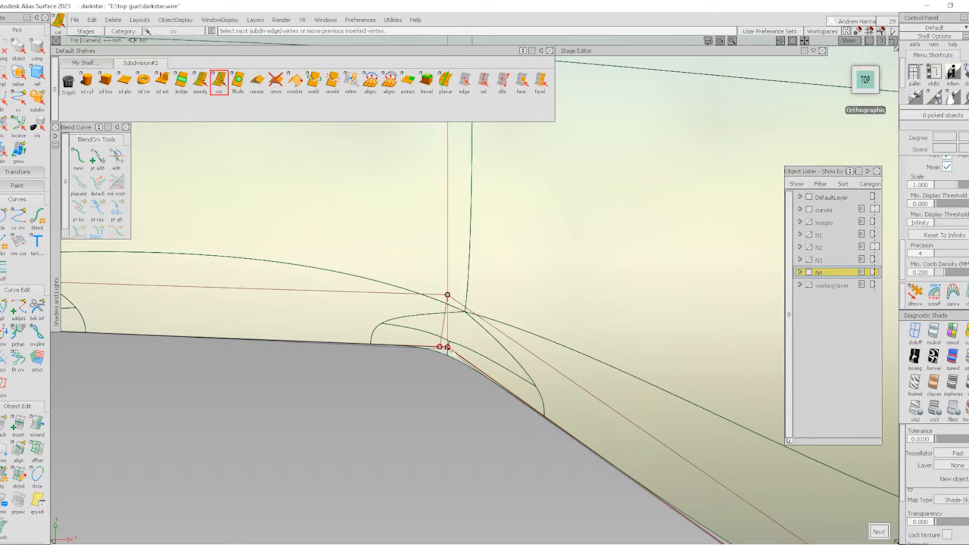
left_click_drag(453, 350, 457, 354)
- Cut from the inner vertex at the wing's front corner to the outer edge on both sides of that corner
right_click_drag(497, 369, 415, 381, "alt+shift")
middle_click_drag(538, 399, 395, 392, "alt+shift")
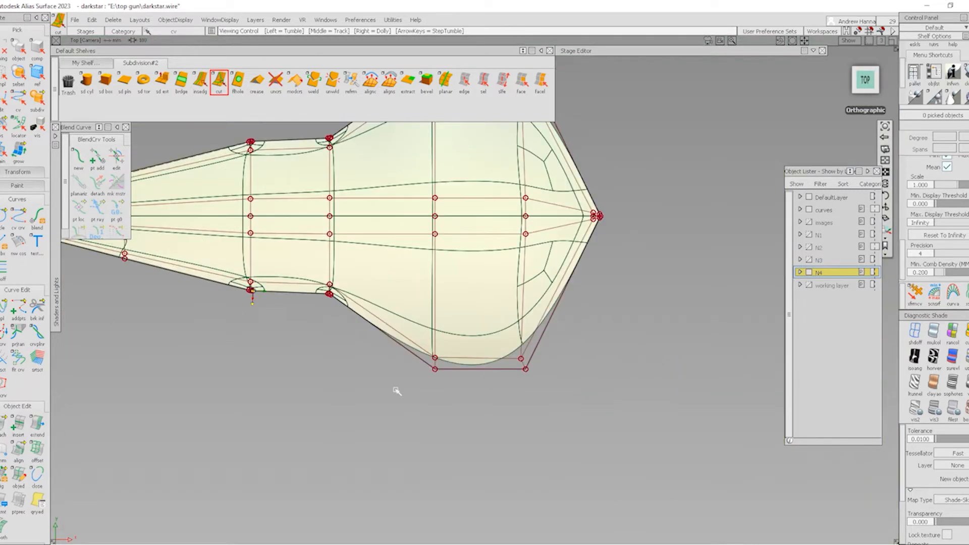
right_click_drag(430, 353, 552, 303, "alt+shift")
left_click(452, 378)
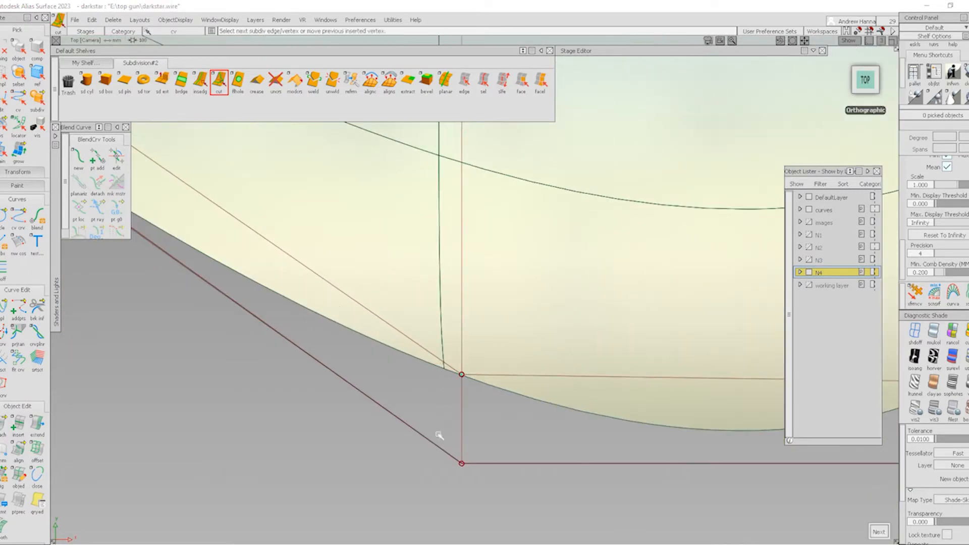
left_click(452, 457)
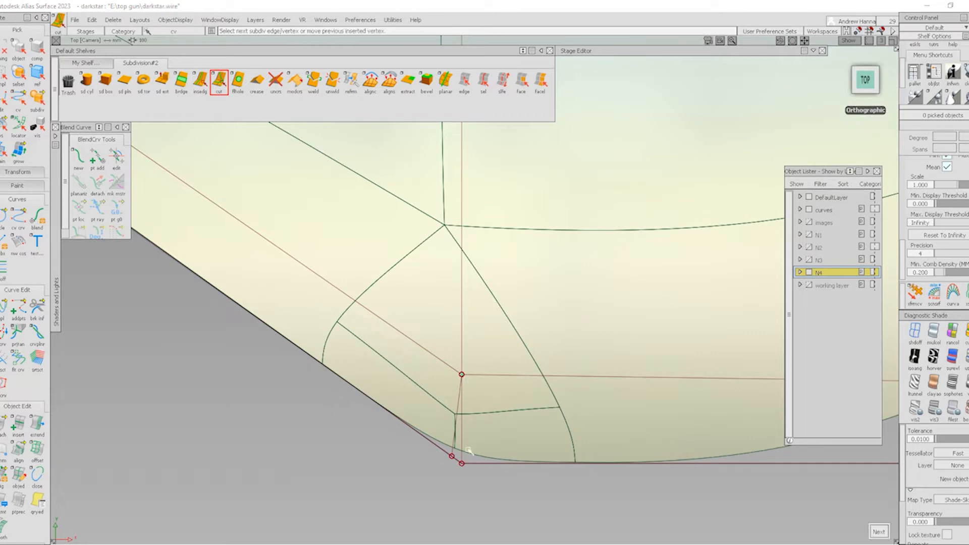
left_click(470, 464)
- Add the same tight cuts around the wing's rear outer corner and check the sharpened outline
right_click_drag(619, 368, 580, 374, "alt+shift")
middle_click_drag(612, 381, 190, 387, "alt+shift")
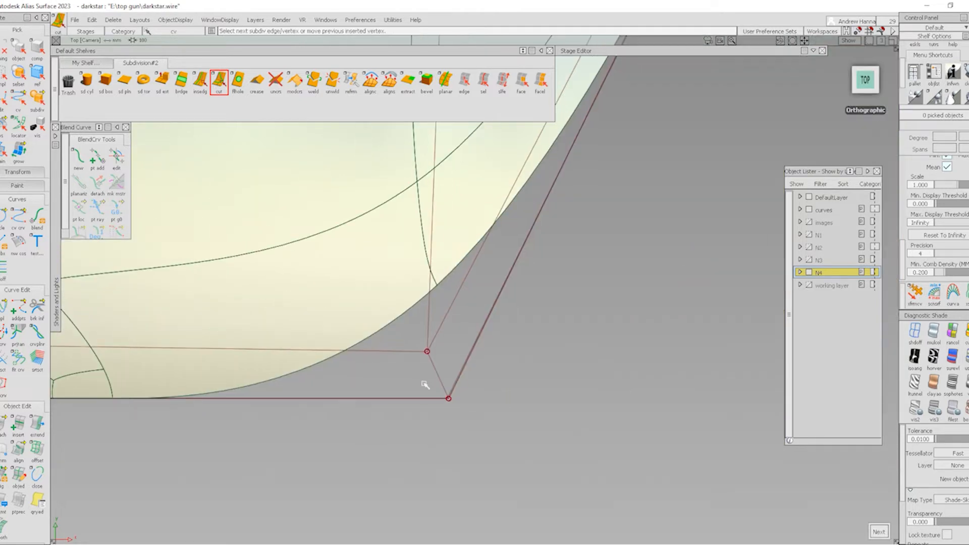
left_click_drag(431, 442, 424, 382, "ctrl+shift")
left_click(447, 398)
right_click_drag(449, 396, 373, 333, "alt+shift")
middle_click_drag(373, 333, 570, 418, "alt+shift")
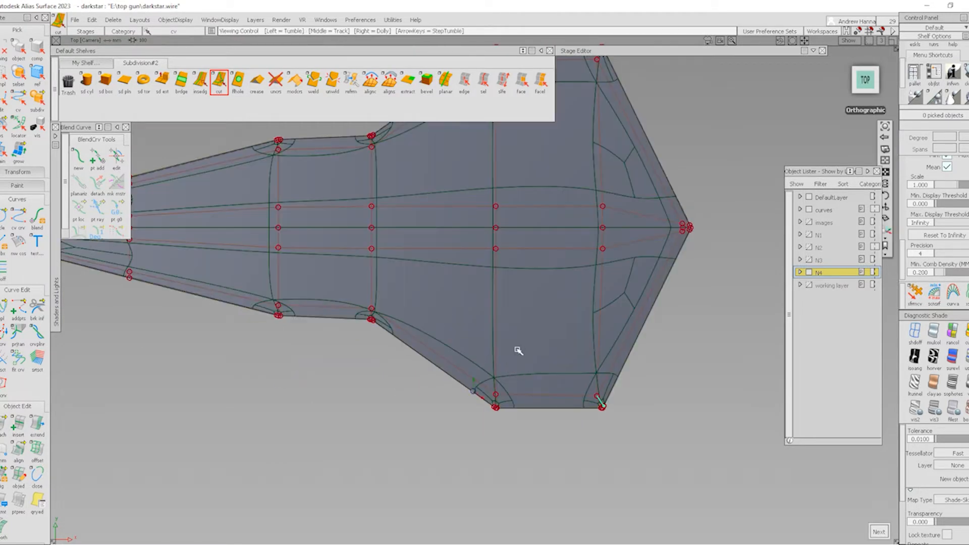
left_click_drag(519, 350, 444, 445, "alt+shift")
right_click_drag(444, 444, 610, 446, "alt+shift")
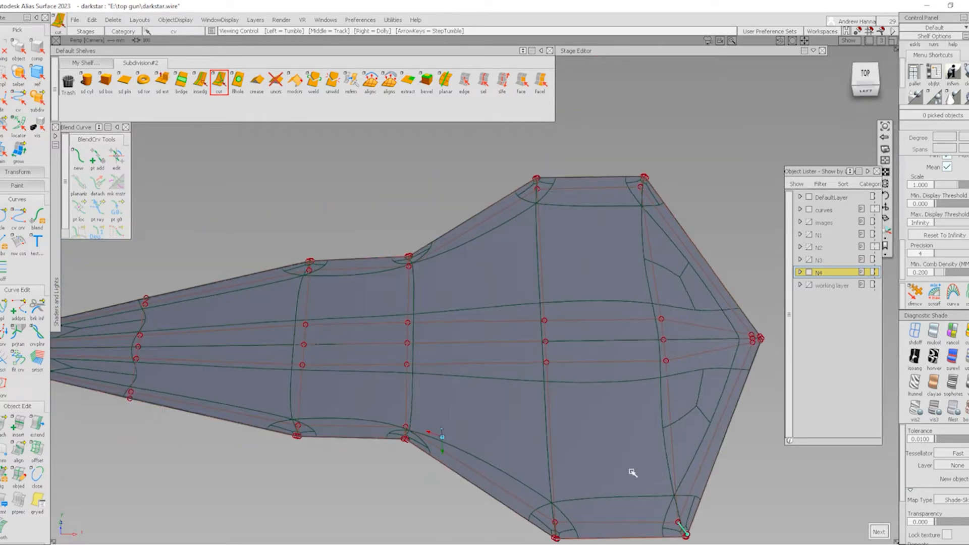
left_click_drag(632, 473, 631, 475, "alt+shift")
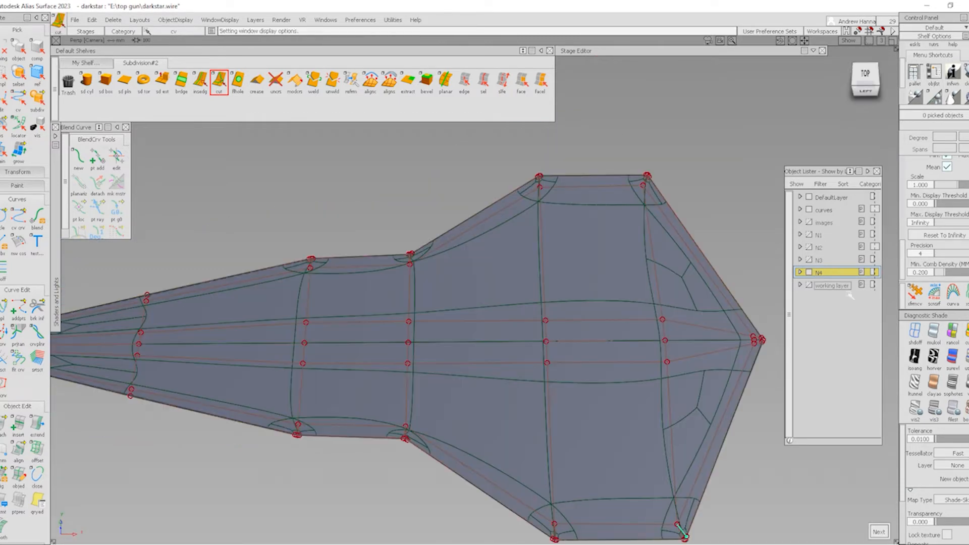
middle_click_drag(636, 361, 506, 295, "alt+shift")
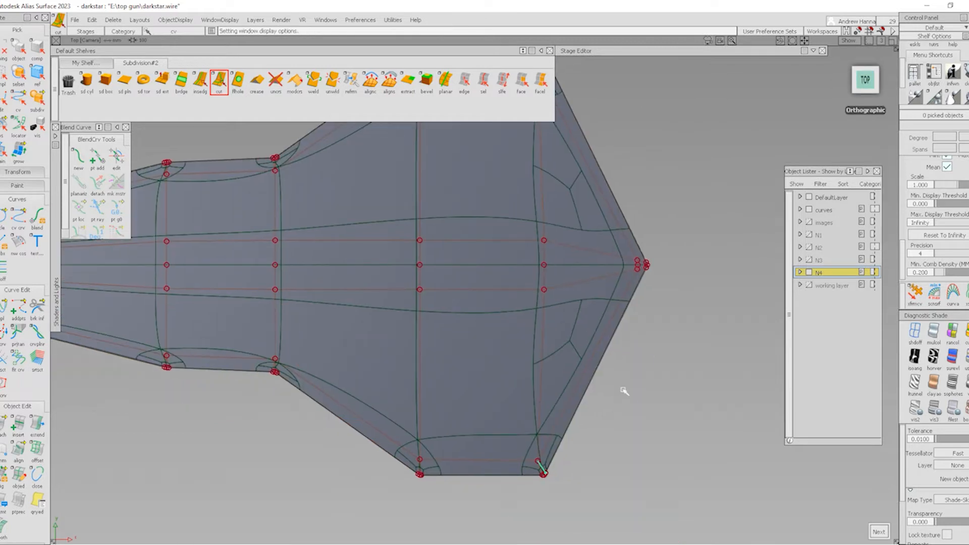
- Pick all inner control vertices from tail to nose, leaving out the outer border, and raise them vertically
middle_click_drag(624, 392, 667, 314, "ctrl+shift")
left_click_drag(640, 257, 624, 277)
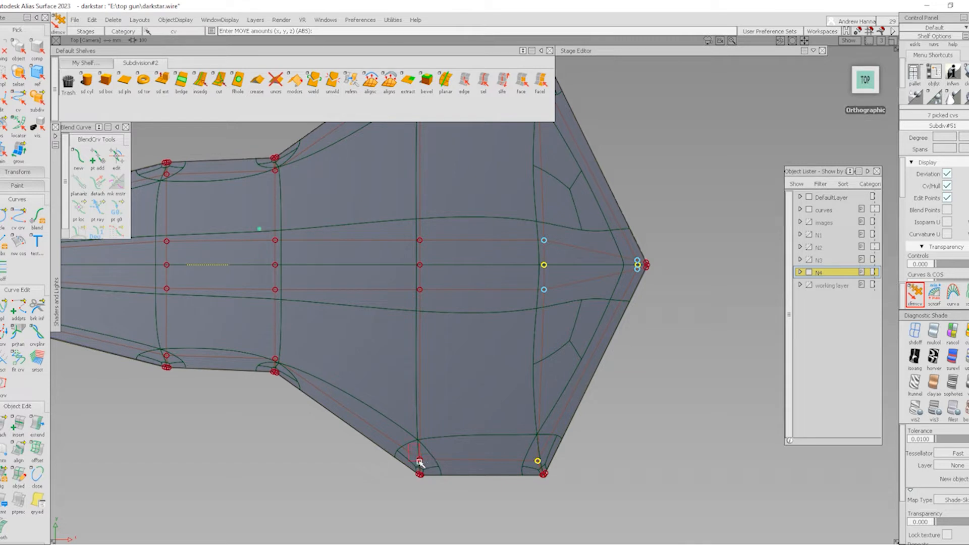
left_click_drag(455, 339, 456, 339)
middle_click_drag(305, 318, 492, 337, "alt+shift")
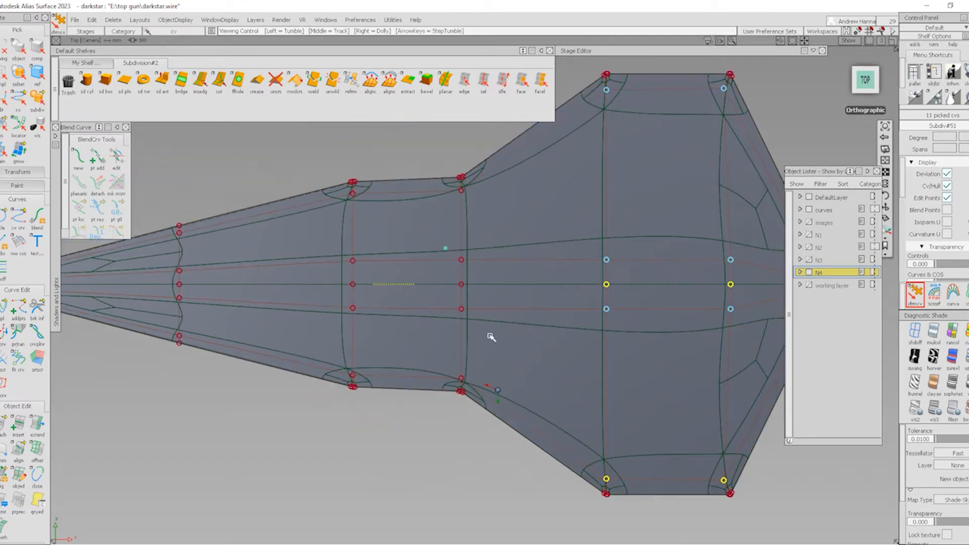
left_click_drag(308, 235, 524, 346)
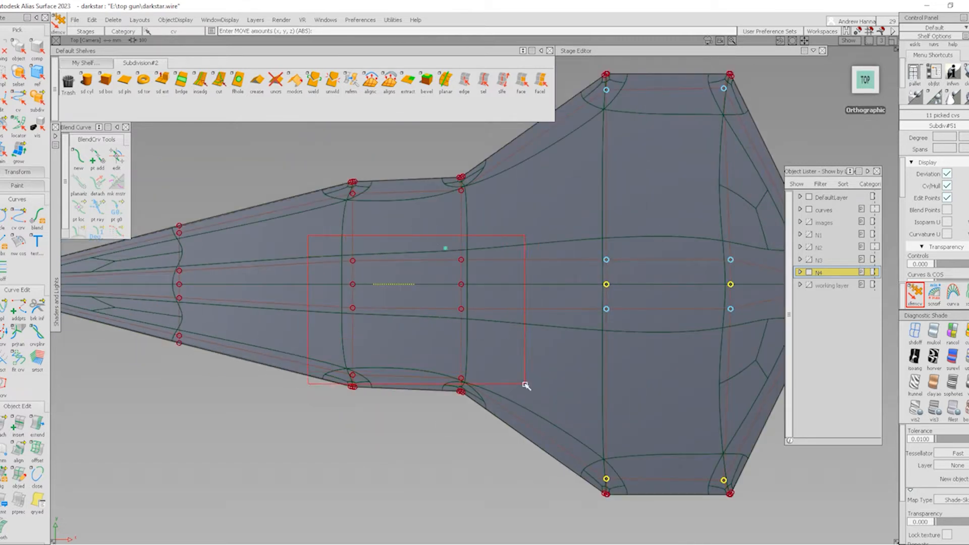
left_click_drag(525, 385, 525, 385)
middle_click_drag(136, 338, 315, 356, "alt+shift")
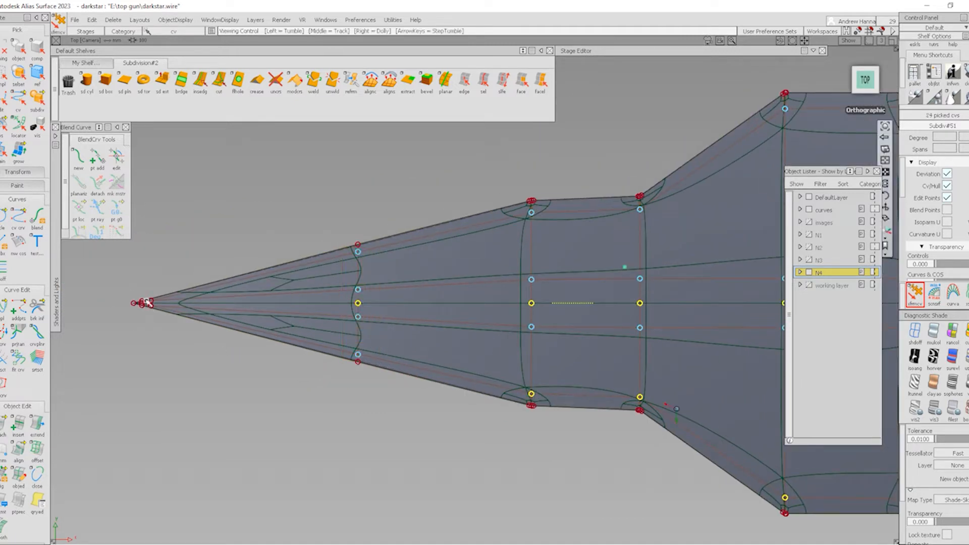
right_click_drag(146, 300, 307, 329, "alt+shift")
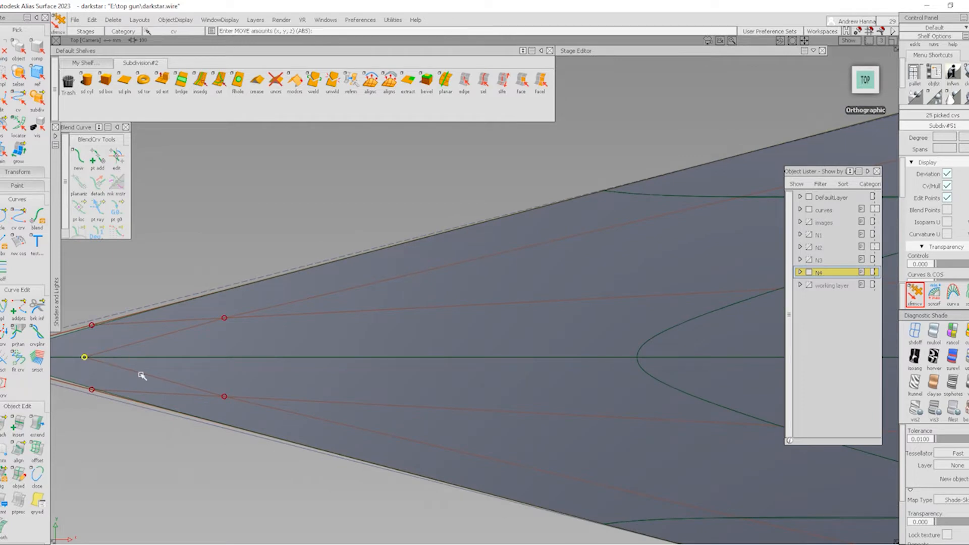
right_click_drag(458, 369, 404, 402, "alt+shift")
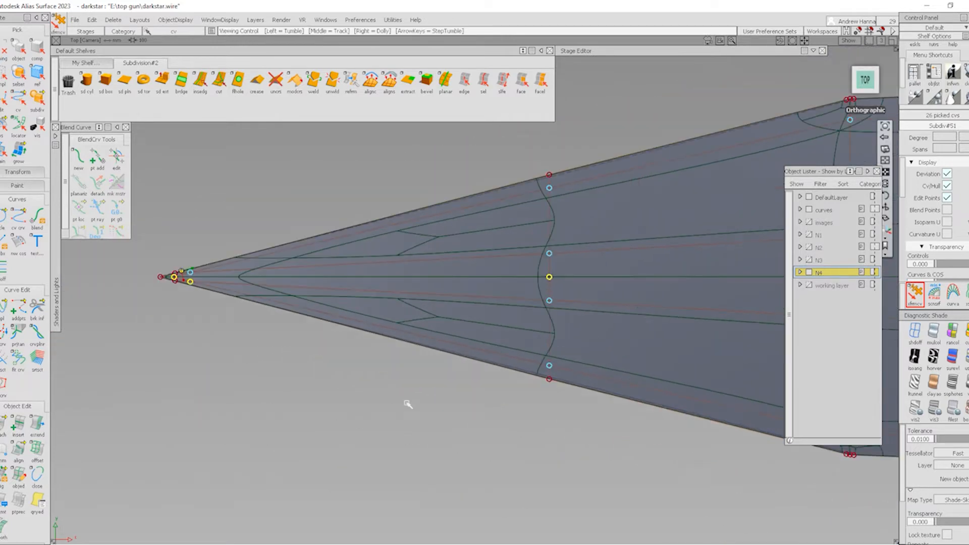
mouse_move(404, 403)
left_mouse_down("alt+shift")
mouse_move(631, 275)
mouse_move(556, 278)
mouse_move(580, 277)
mouse_move(597, 303)
mouse_move(569, 359)
mouse_move(634, 379)
left_mouse_up("alt+shift")
right_click_drag(637, 372, 692, 320)
- Examine the raised surface from several angles, briefly showing the images layer to compare it with the reference pictures
left_click_drag(470, 410, 313, 372, "alt+shift")
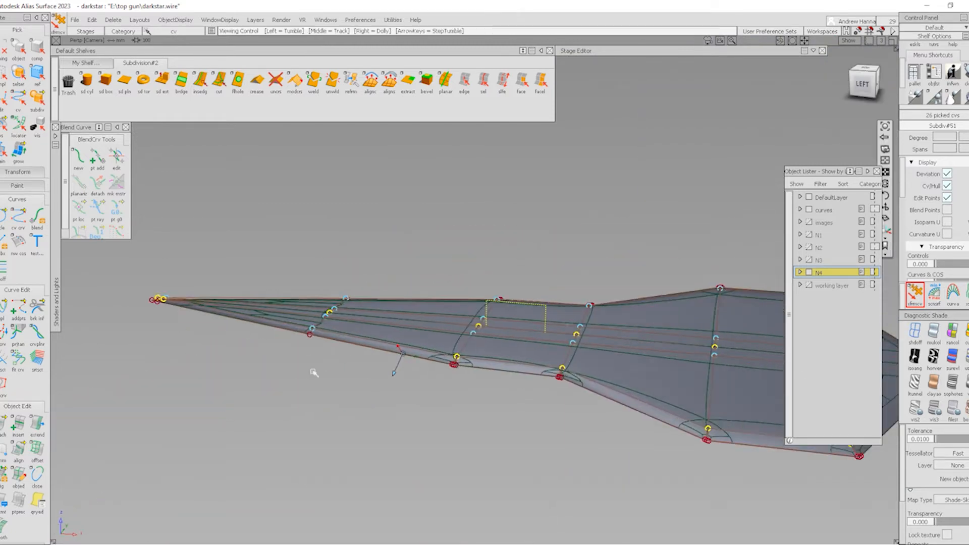
right_click_drag(666, 350, 487, 352, "alt+shift")
left_click_drag(661, 389, 726, 415, "ctrl+shift")
left_click_drag(596, 370, 555, 323, "alt+shift")
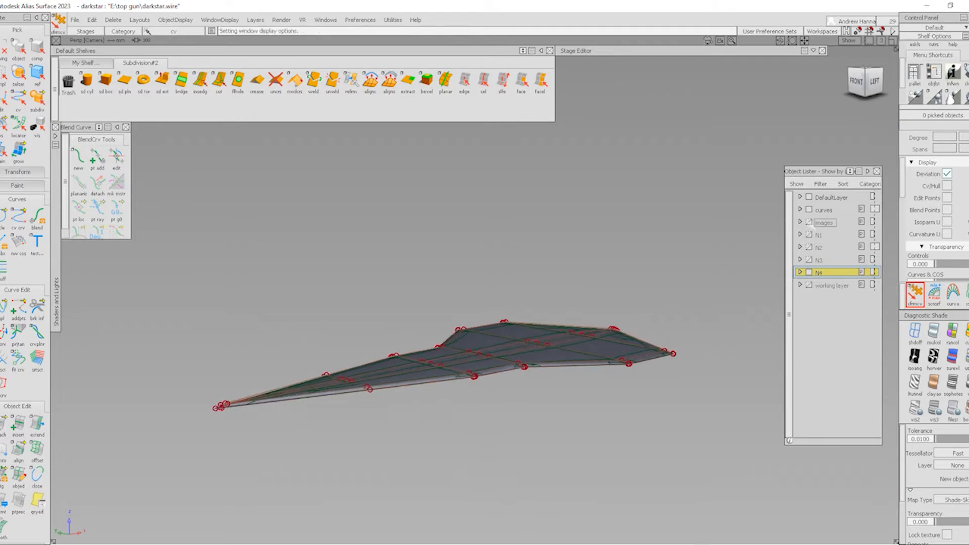
left_click(809, 222)
right_click_drag(474, 286, 396, 352, "alt+shift")
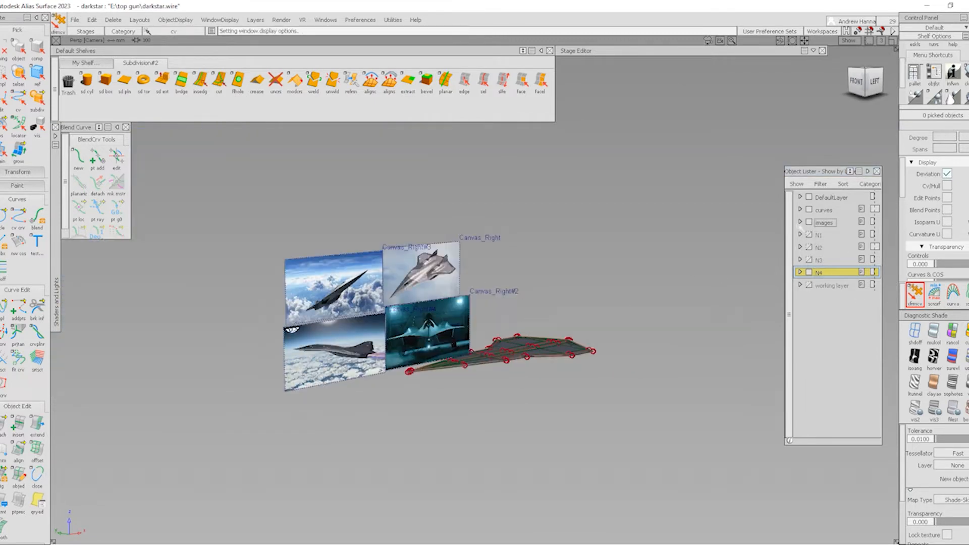
left_click(809, 222)
right_click_drag(525, 352, 588, 391, "alt+shift")
left_click_drag(588, 391, 469, 373, "alt+shift")
- Mirror the surface as a duplicate across the XY plane, without merging the subdivs
left_click(430, 333)
left_click(91, 20)
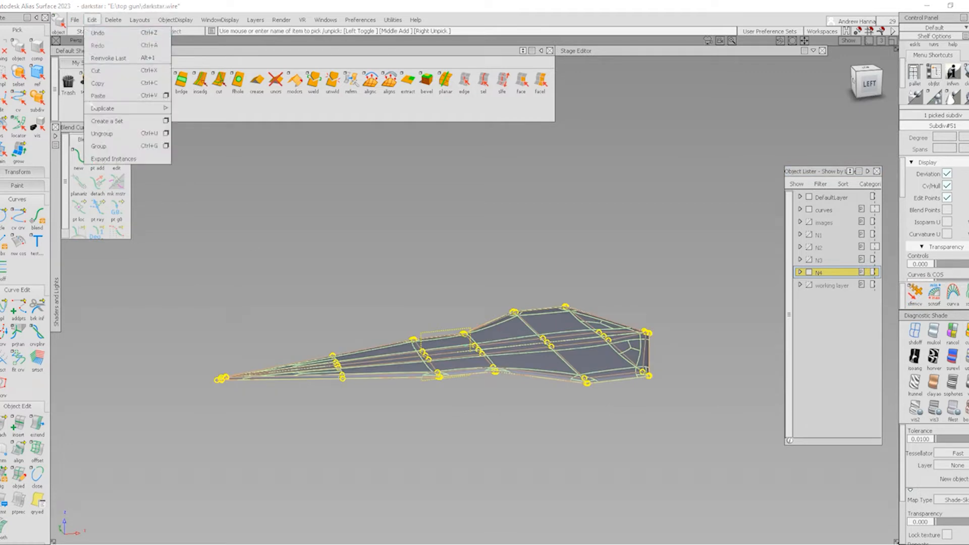
mouse_move(126, 108)
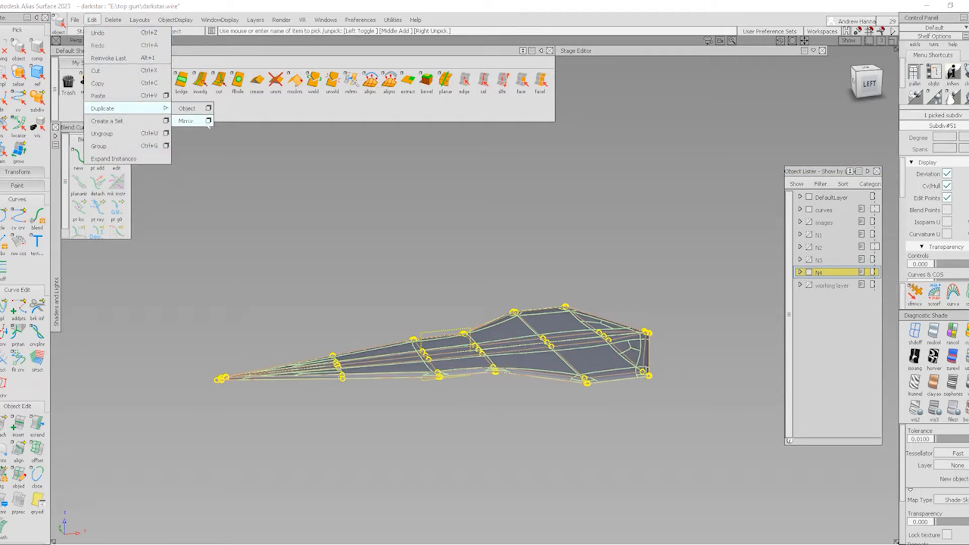
left_click(208, 121)
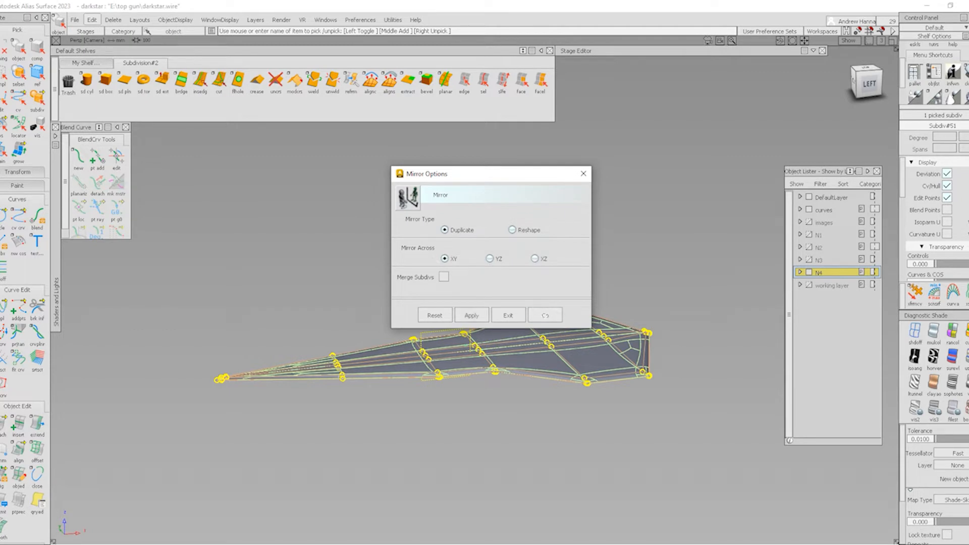
left_click(545, 315)
- Deselect the mirrored underside and examine the two-sided body from below, from the side and in top view
right_click_drag(494, 376, 511, 420, "alt+shift")
mouse_move(510, 420)
left_mouse_down("alt+shift")
mouse_move(558, 268)
mouse_move(476, 320)
left_mouse_up("alt+shift")
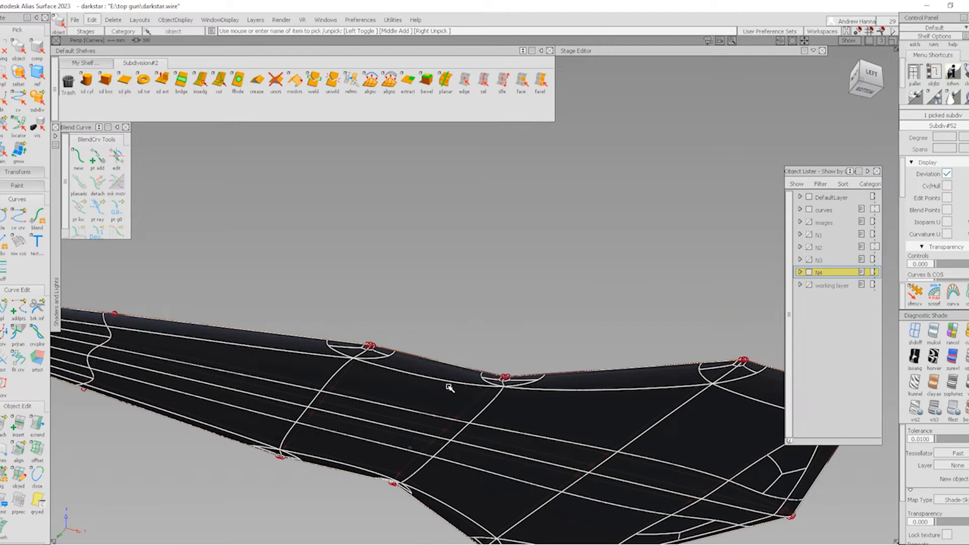
left_click(426, 404)
left_click_drag(547, 331, 532, 421, "alt+shift")
right_click_drag(584, 434, 589, 293, "alt+shift")
left_click_drag(589, 293, 592, 369, "alt+shift")
left_click(866, 82)
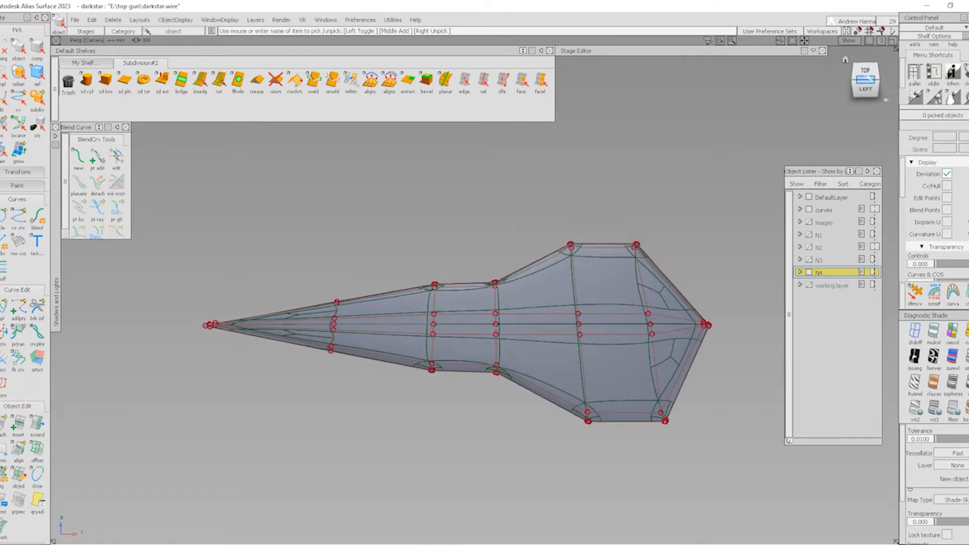
left_click(865, 73)
right_click_drag(562, 350, 573, 412, "alt+shift")
middle_click_drag(780, 390, 722, 391, "alt+shift")
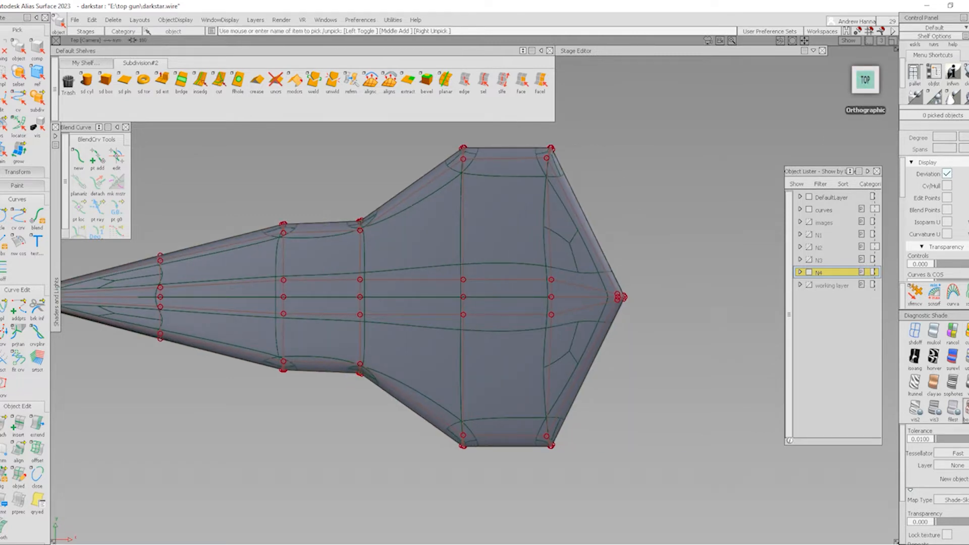
- Switch the subdivision body's display to box mode and fit it in the top view
left_click(967, 410)
right_click_drag(444, 357, 431, 363, "alt+shift")
middle_click_drag(431, 364, 559, 389, "alt+shift")
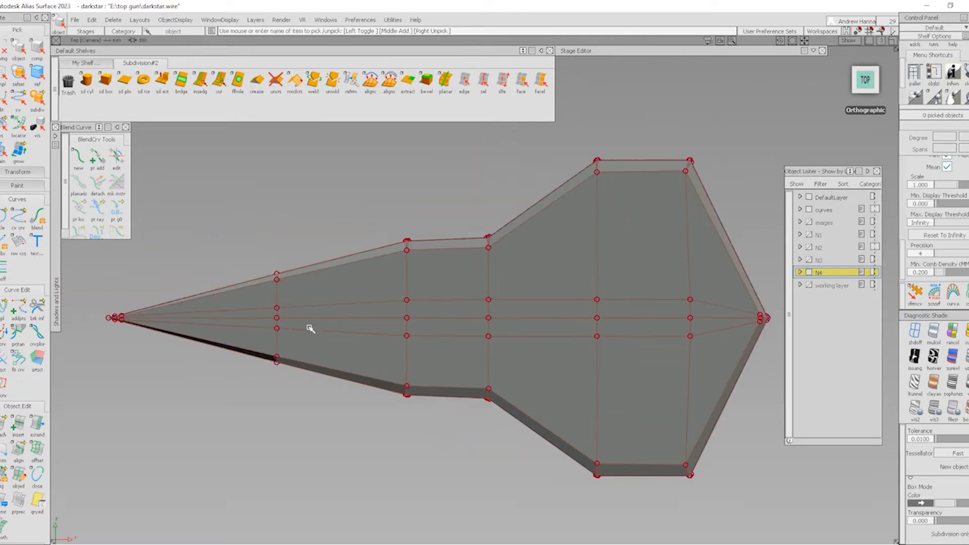
- Move the control vertex beside the centreline on the row nearest the nose outward, so its line runs more parallel to the centreline
right_click_drag(433, 418, 349, 421, "alt+shift")
left_click_drag(153, 352, 199, 348, "ctrl+shift")
left_click(195, 300)
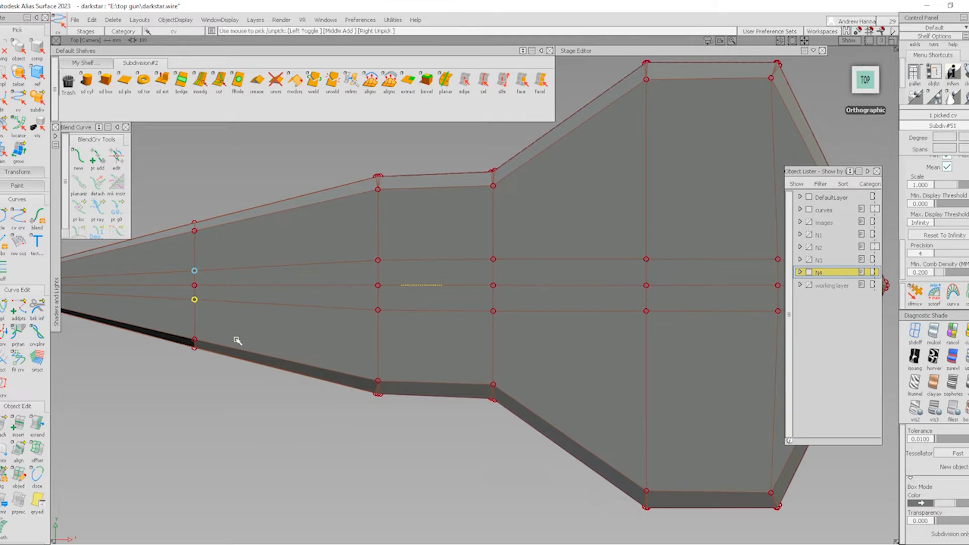
right_click_drag(267, 326, 276, 311, "ctrl+shift")
right_click_drag(278, 309, 333, 312)
middle_click_drag(333, 312, 146, 325, "alt+shift")
middle_click_drag(246, 355, 408, 362, "alt+shift")
left_click_drag(431, 444, 444, 329, "ctrl+shift")
middle_click_drag(608, 378, 453, 366, "alt+shift")
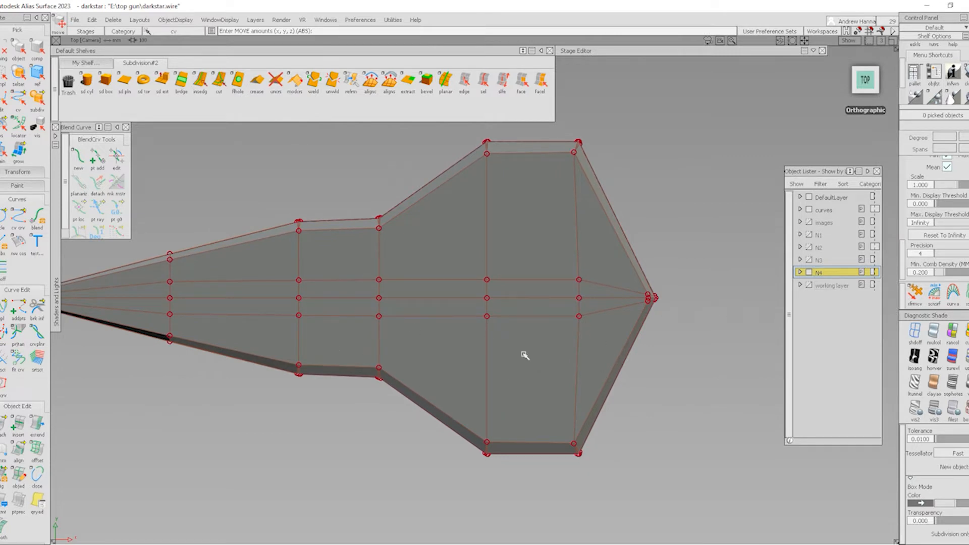
- Insert a crosswise edge loop halfway along the short section just ahead of the wing root
middle_click_drag(396, 357, 412, 391, "alt+shift")
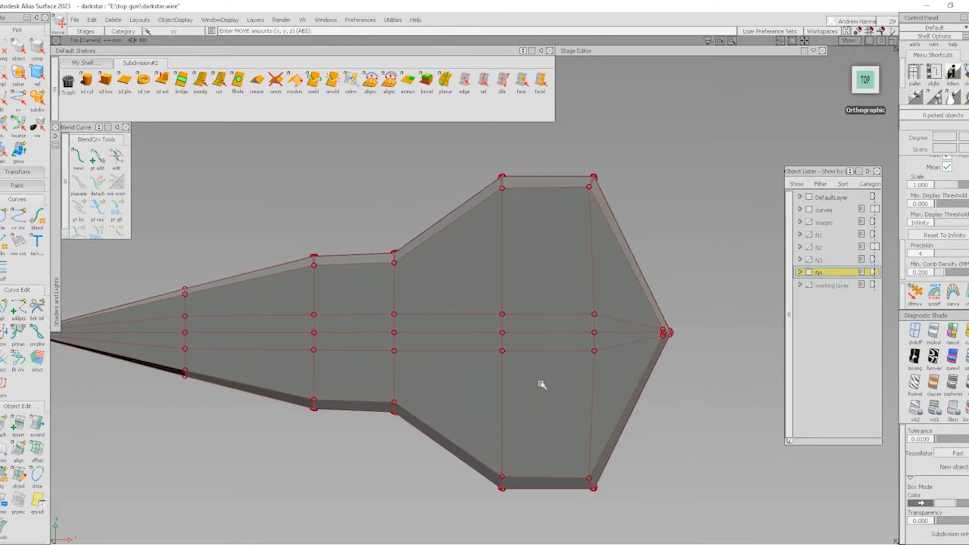
right_click_drag(444, 429, 453, 428, "alt+shift")
middle_click_drag(453, 428, 454, 398, "alt+shift")
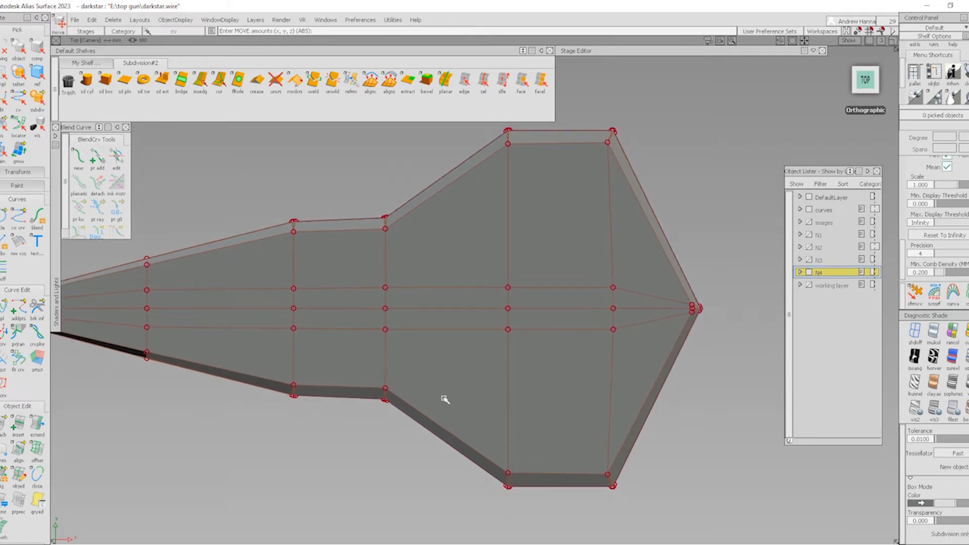
left_click(200, 81)
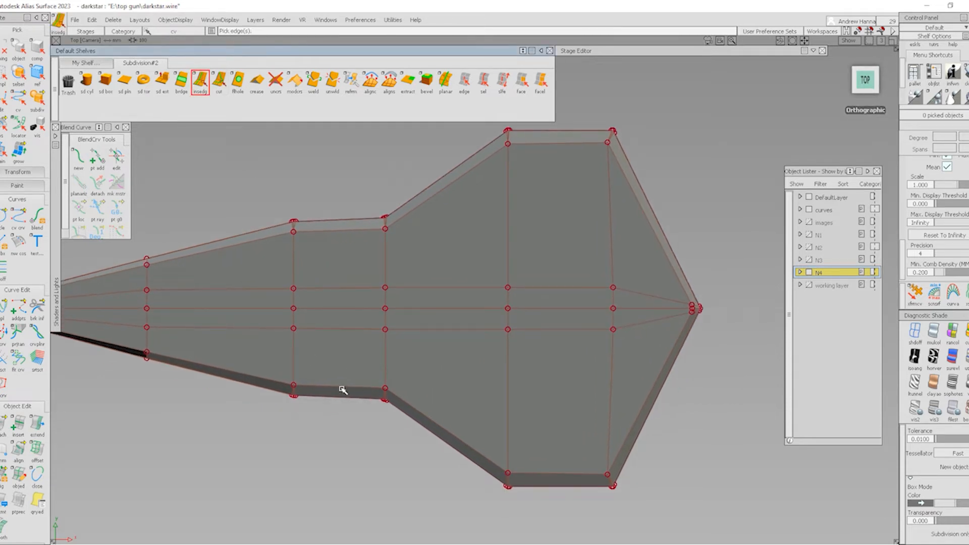
left_click_drag(342, 389, 338, 386)
key("space")
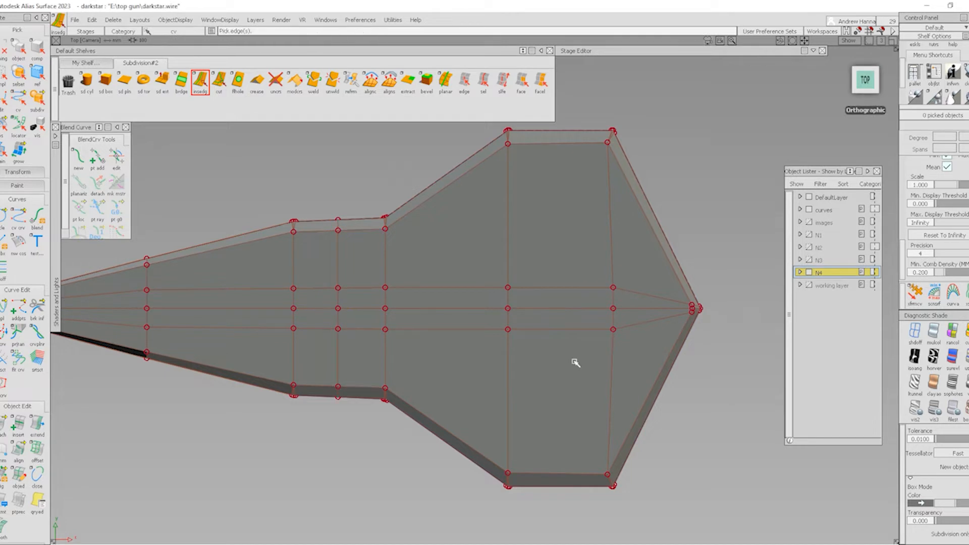
- Cut a lengthwise edge from the wing-root corner vertex straight back across both wing rows and out to the rear outline edge
right_click_drag(539, 381, 544, 378, "alt+shift")
middle_click_drag(544, 378, 507, 371, "alt+shift")
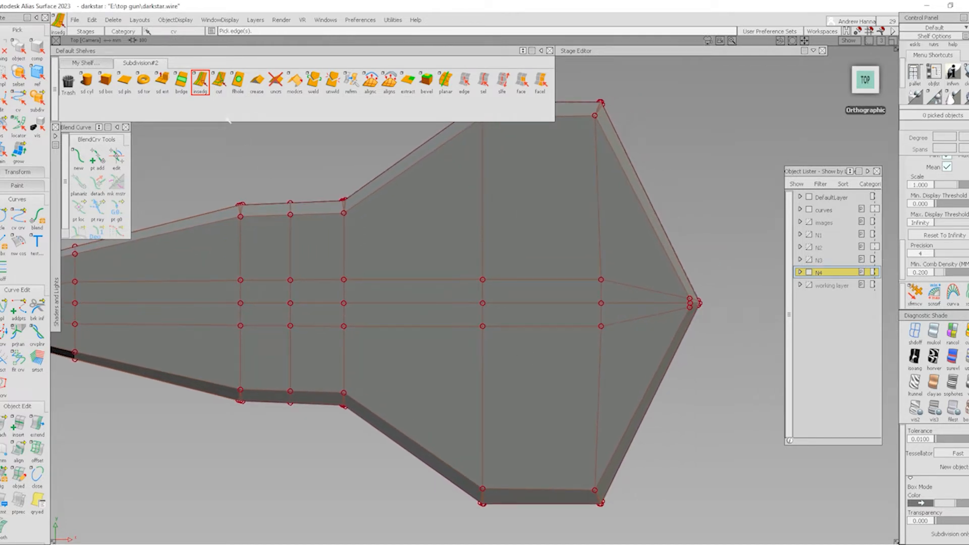
left_click(219, 81)
left_click(344, 393)
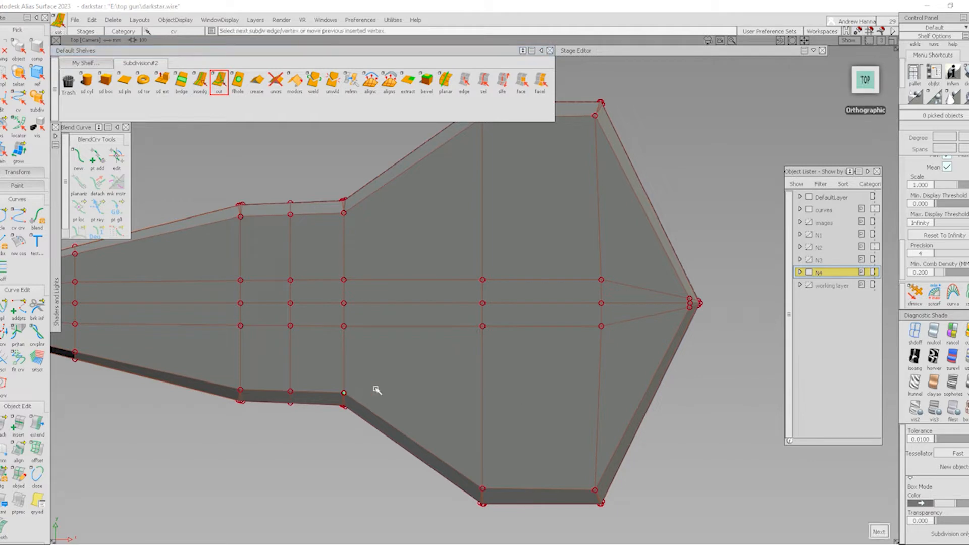
left_click(600, 395)
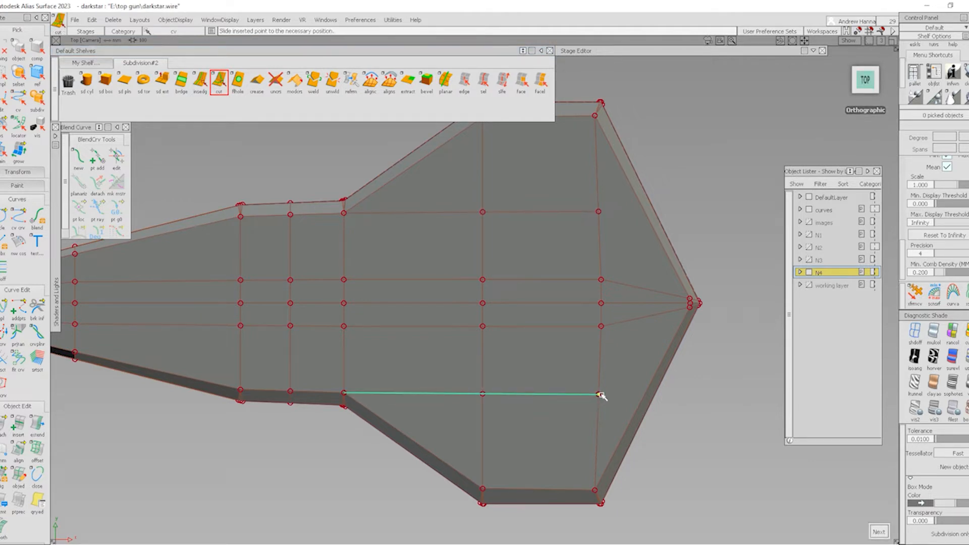
left_click(666, 374)
left_click_drag(681, 365, 678, 385)
key("space")
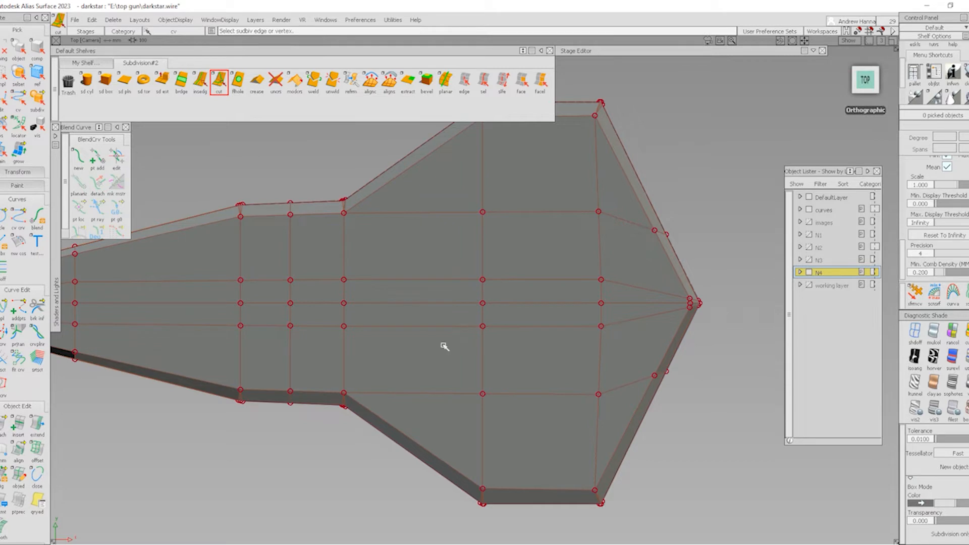
- Cut two converging diagonal edges from the wing-root row to the inserted loop, one from the inner vertex and one from the corner vertex
left_click(345, 327)
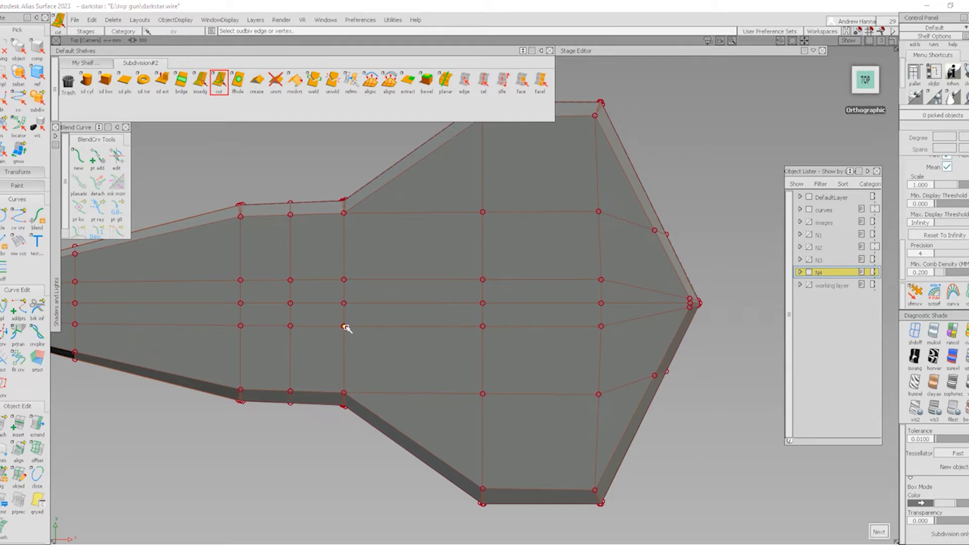
left_click(290, 342)
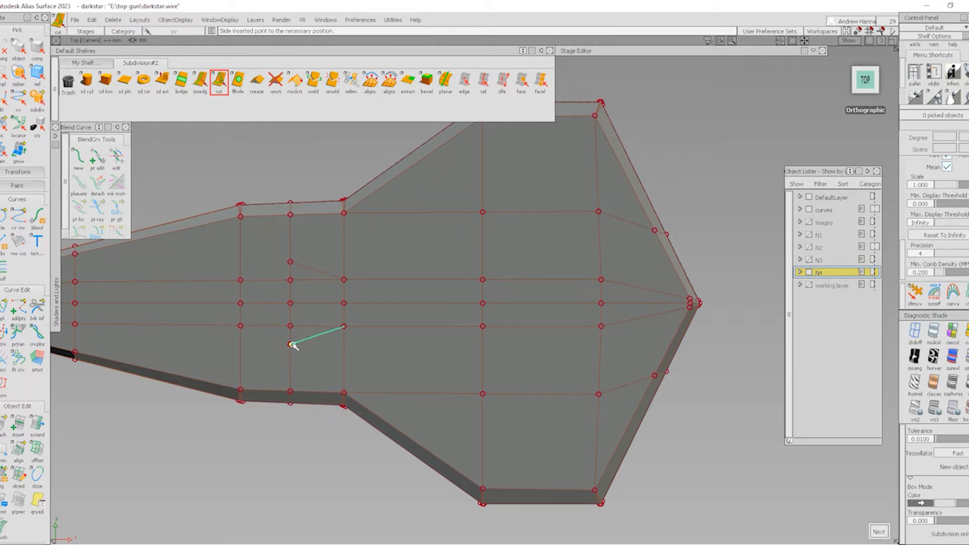
left_click_drag(291, 345, 291, 342)
key("space")
left_click(344, 393)
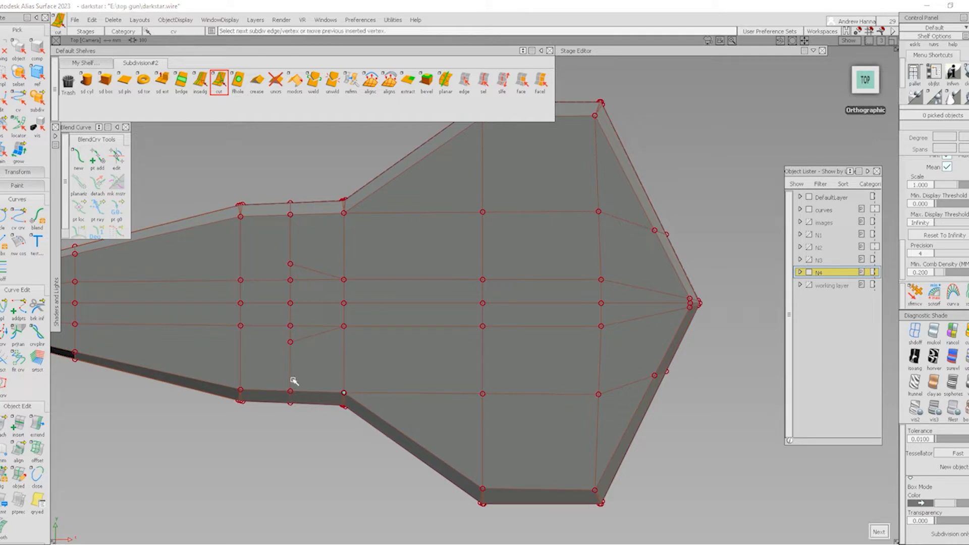
left_click(291, 376)
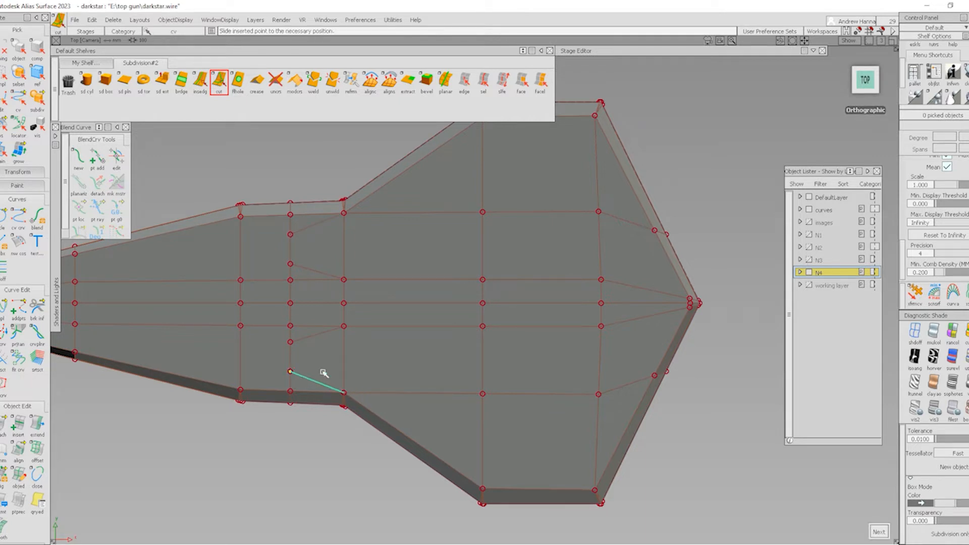
- Briefly show the images layer and compare the cut control mesh with the reference pictures from perspective
left_click(809, 222)
right_click_drag(425, 312, 331, 372, "alt+shift")
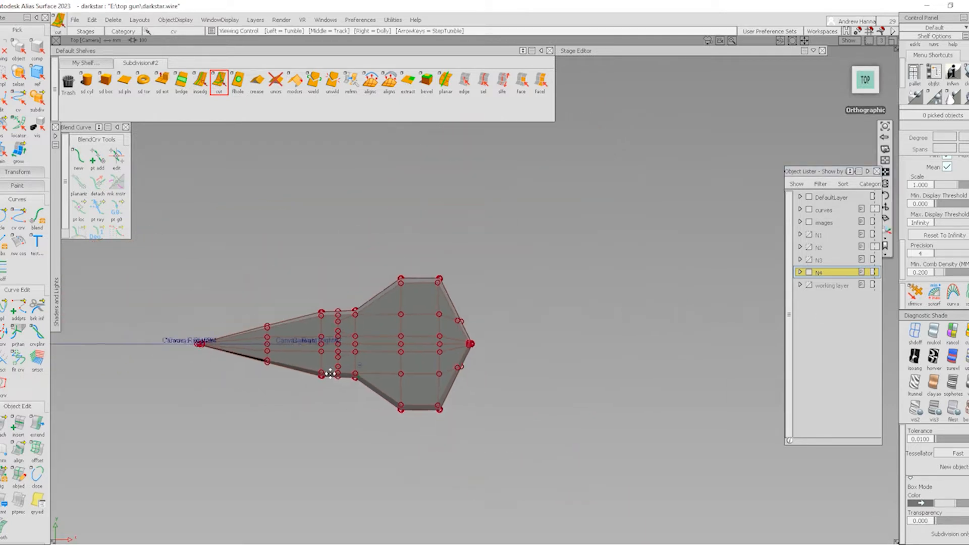
left_click_drag(332, 372, 469, 225, "alt+shift")
right_click_drag(464, 273, 316, 204, "alt+shift")
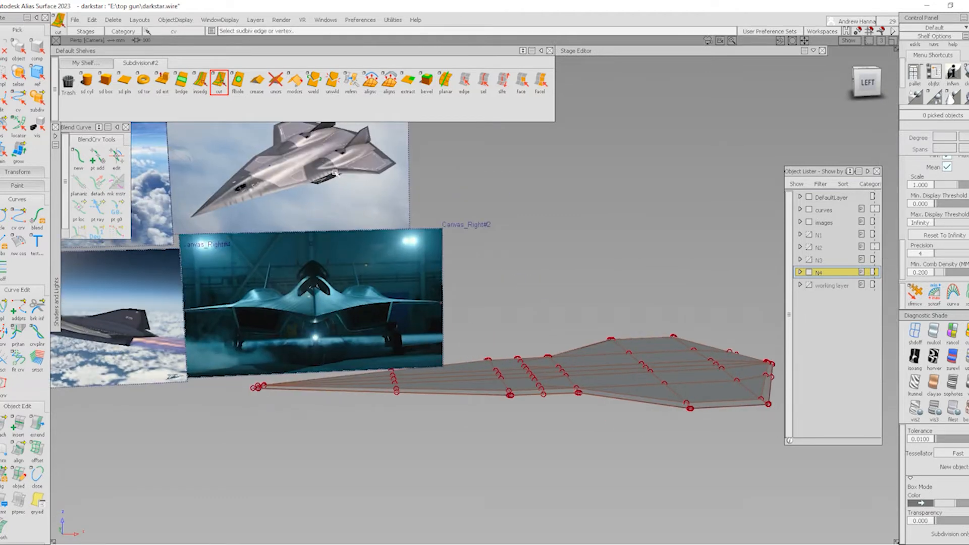
left_click(809, 222)
left_click_drag(623, 386, 599, 469, "alt+shift")
middle_click_drag(585, 376, 518, 381, "alt+shift")
left_click_drag(517, 381, 492, 421, "alt+shift")
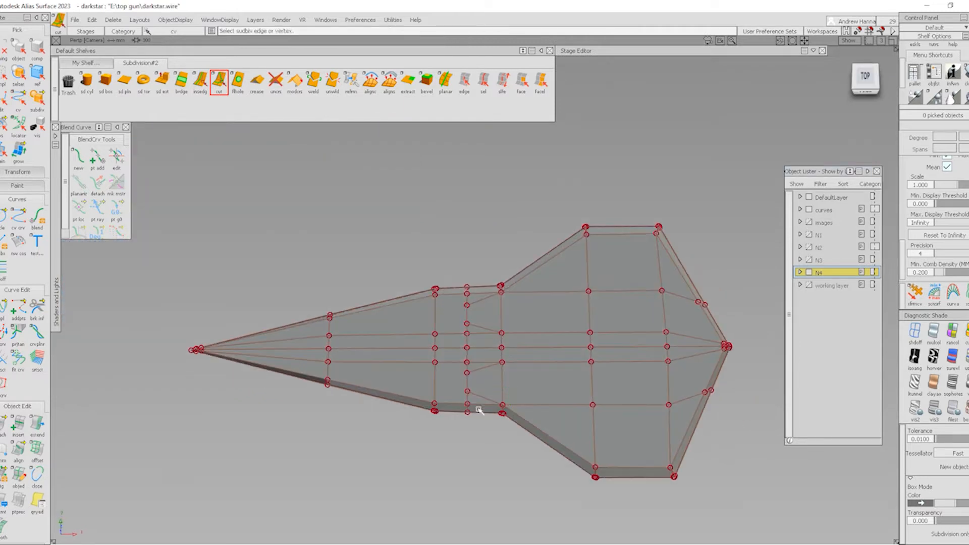
middle_click_drag(586, 428, 526, 387, "alt+shift")
right_click_drag(618, 395, 638, 431, "alt+shift")
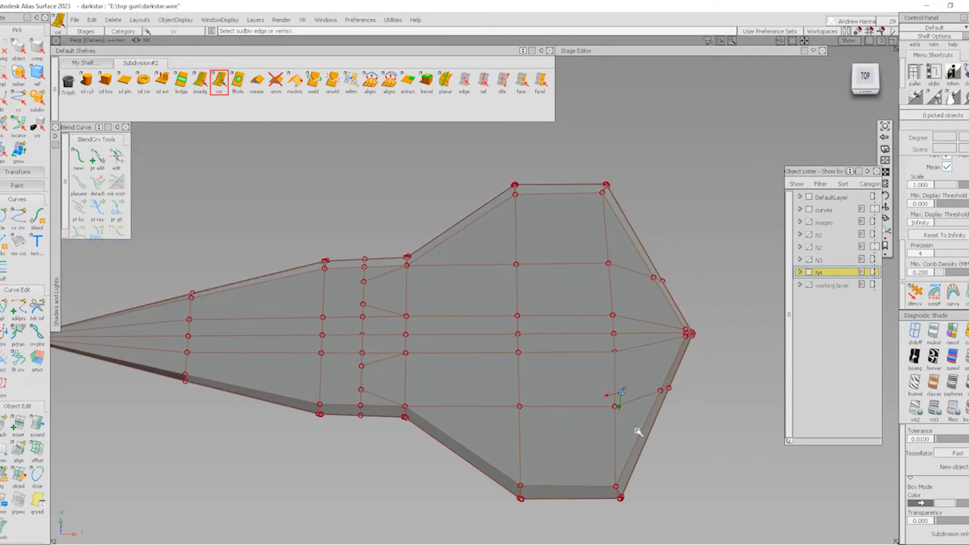
- Cut a diagonal edge from the rear wing row's vertex beside the centreline to the rear outline edge, just inboard of the previous cut
left_click(220, 82)
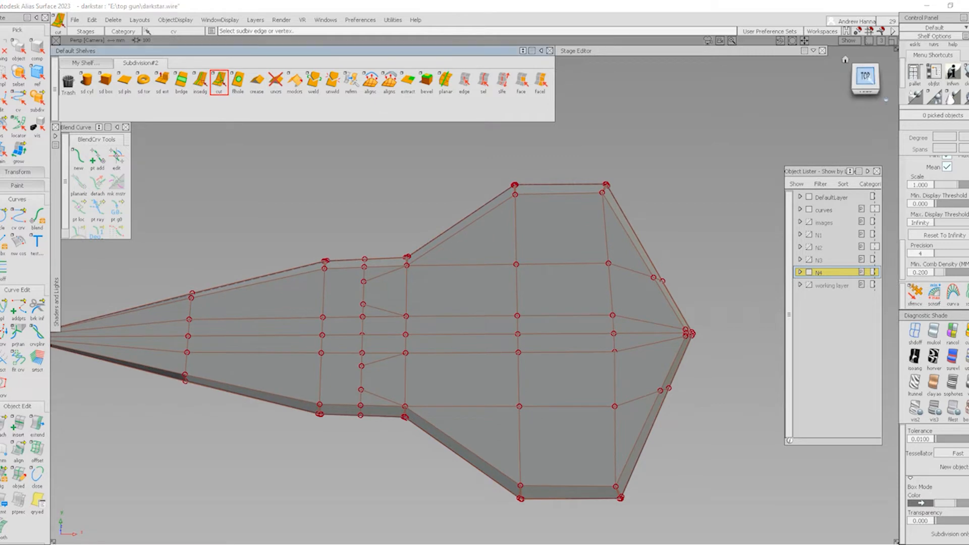
left_click_drag(621, 316, 616, 332, "alt+shift")
middle_click_drag(617, 332, 539, 333, "alt+shift")
left_click(534, 345)
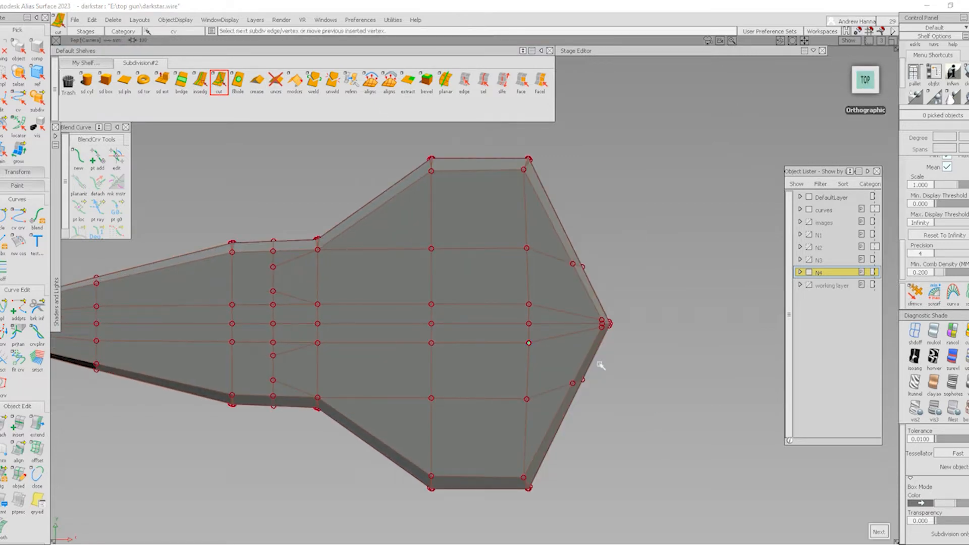
left_click(592, 352)
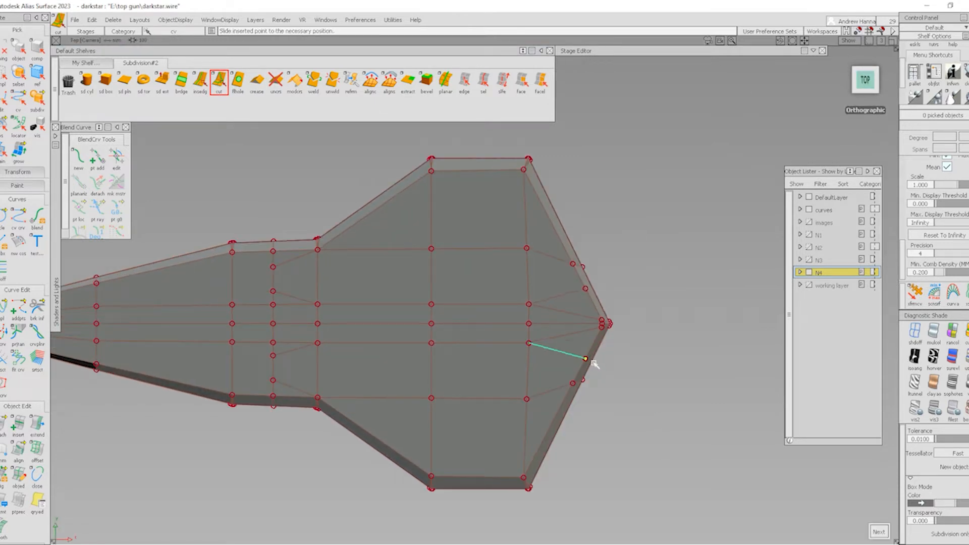
left_click(594, 364)
key("space")
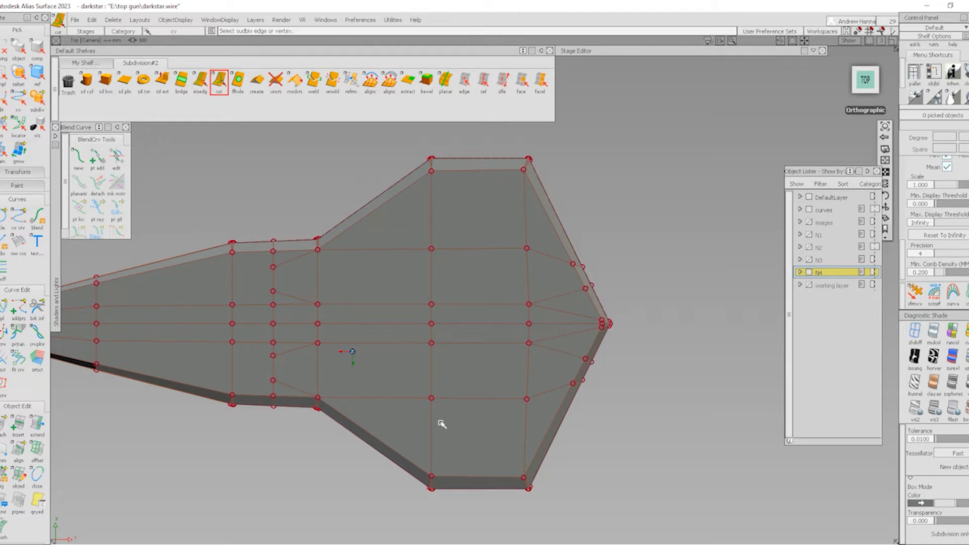
- Cut two lengthwise edges joining the diagonals' ends on the forward loop to the matching vertices at the rear outline
right_click_drag(442, 424, 538, 372, "alt+shift")
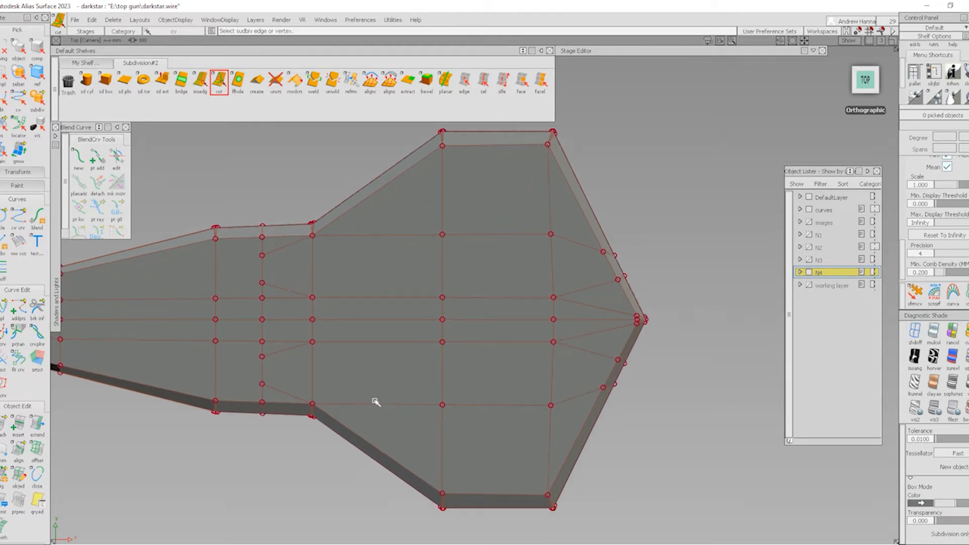
middle_click_drag(376, 402, 536, 400, "alt+shift")
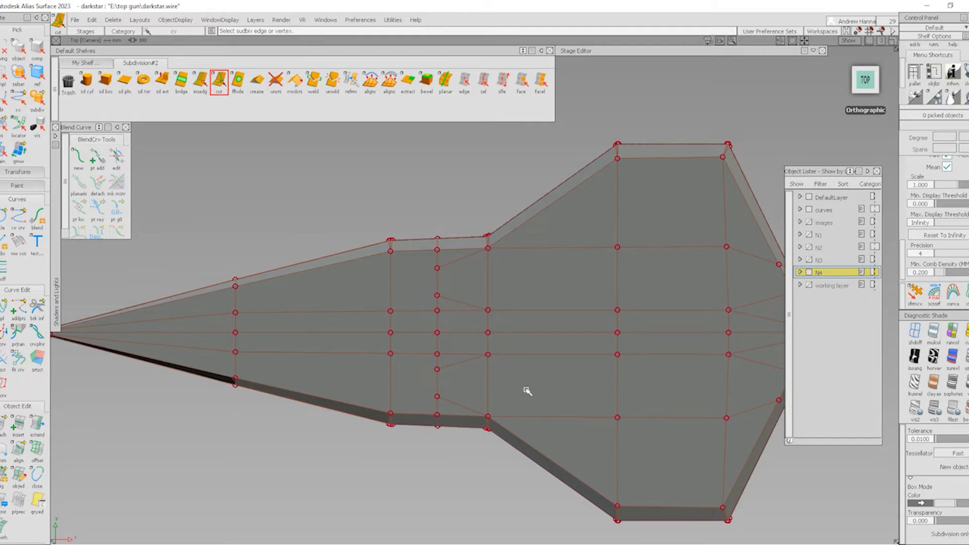
middle_click_drag(526, 368, 392, 329, "alt+shift")
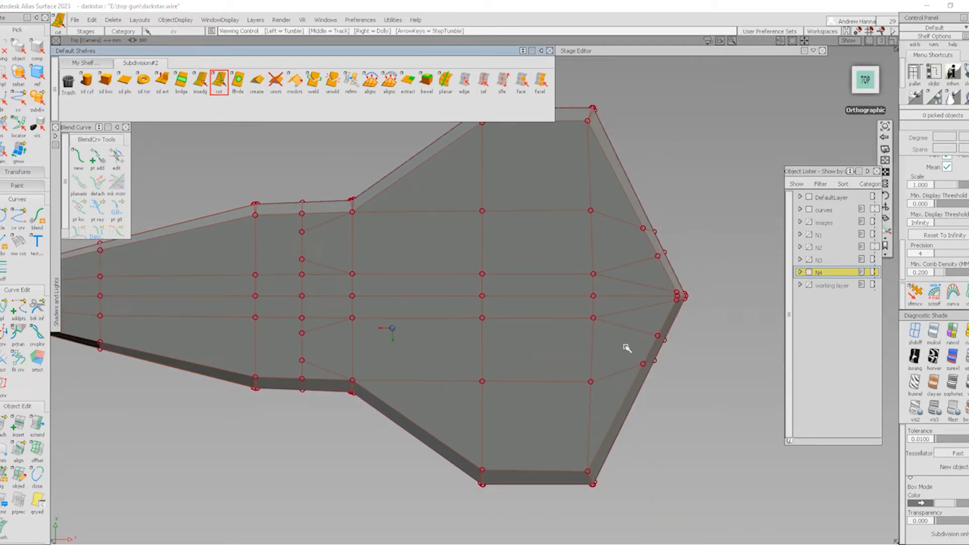
left_click(302, 335)
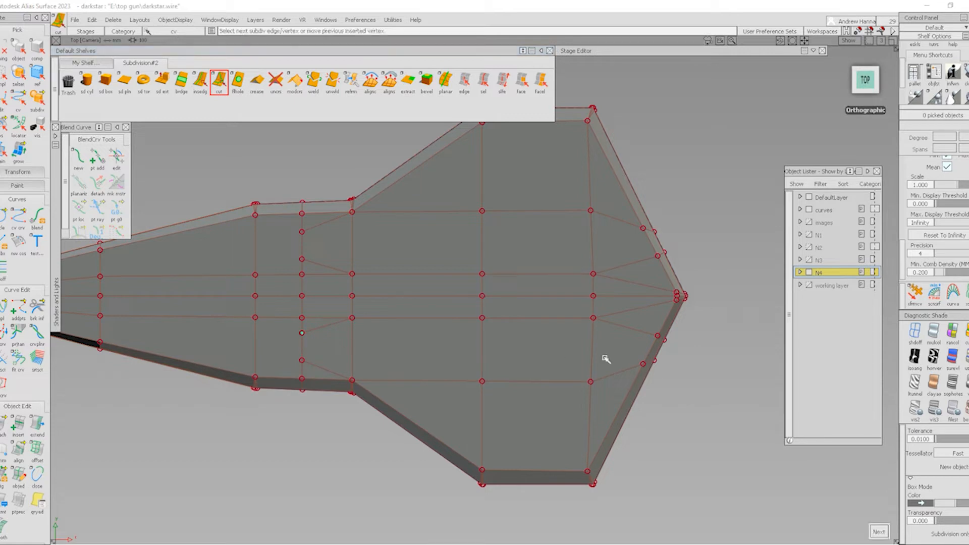
left_click(657, 337)
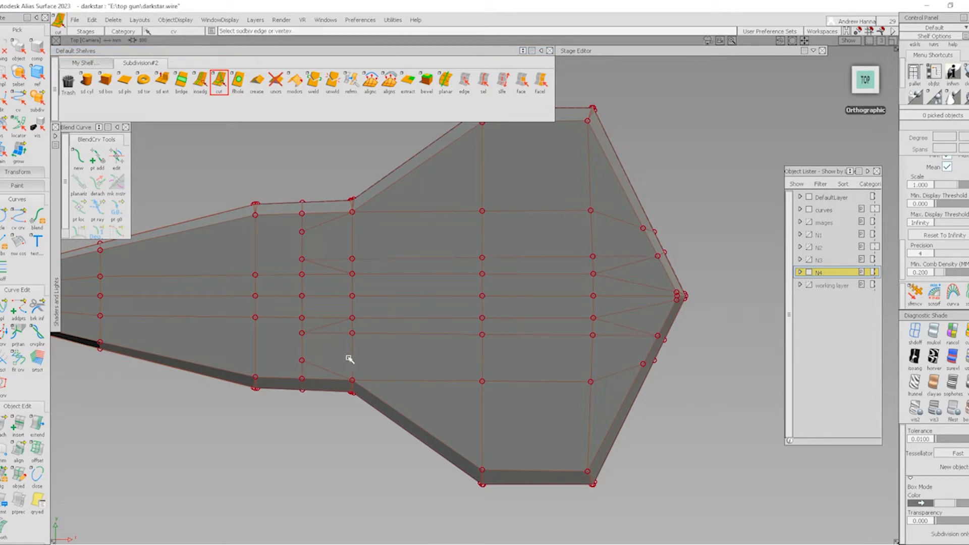
left_click(641, 365)
middle_click_drag(461, 396, 504, 387, "alt+shift")
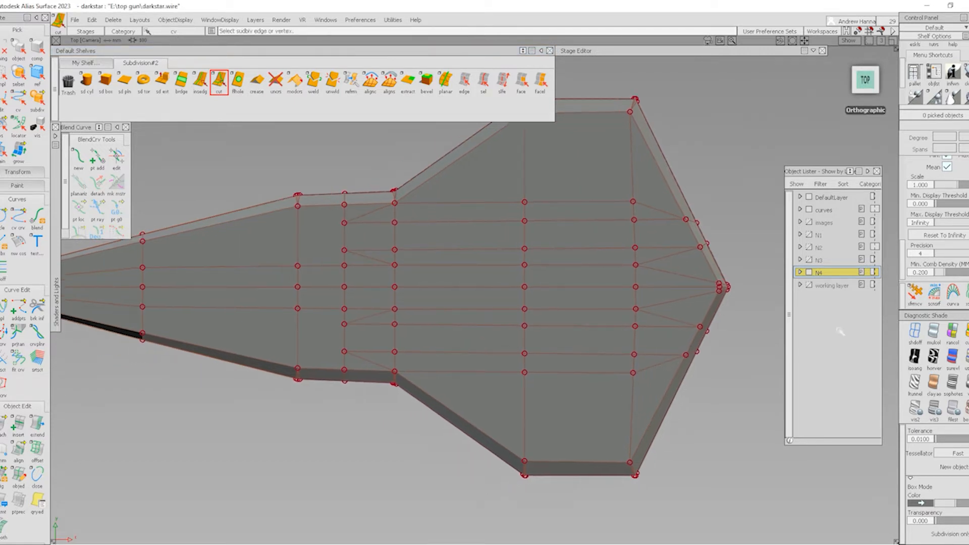
- Pick the six control vertices on the two new lengthwise edges, from wing root to rear wing row, and raise them vertically
left_click(912, 303)
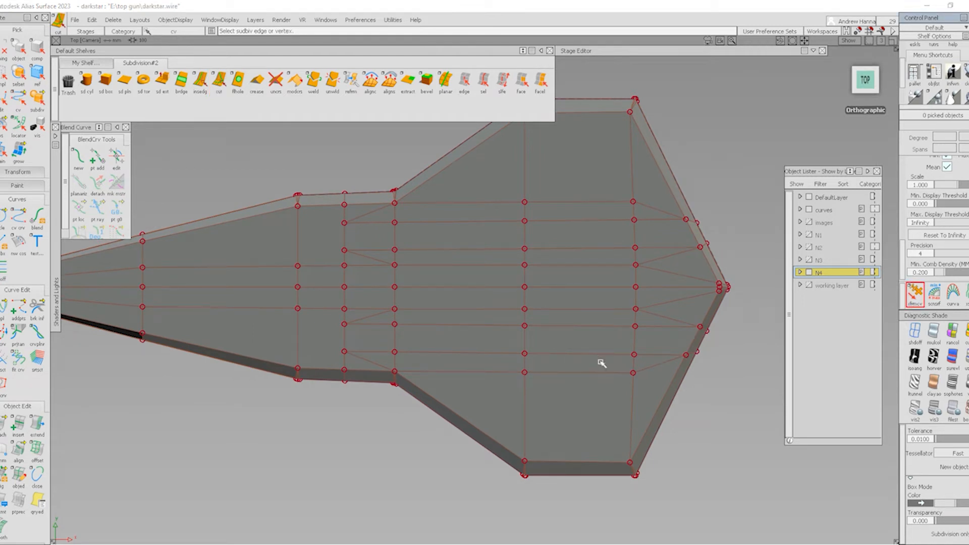
left_click_drag(391, 319, 430, 348)
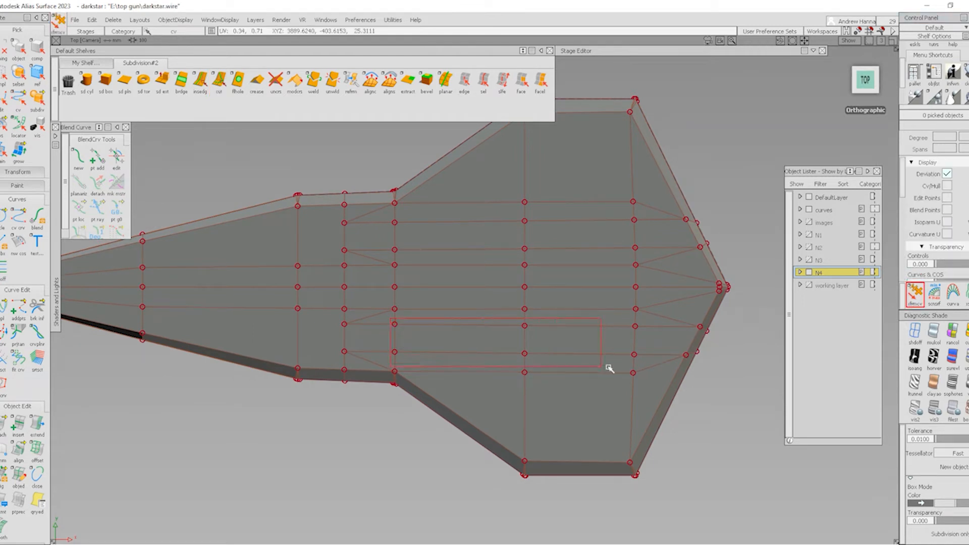
left_click_drag(610, 368, 638, 365)
left_click_drag(558, 424, 588, 316, "alt+shift")
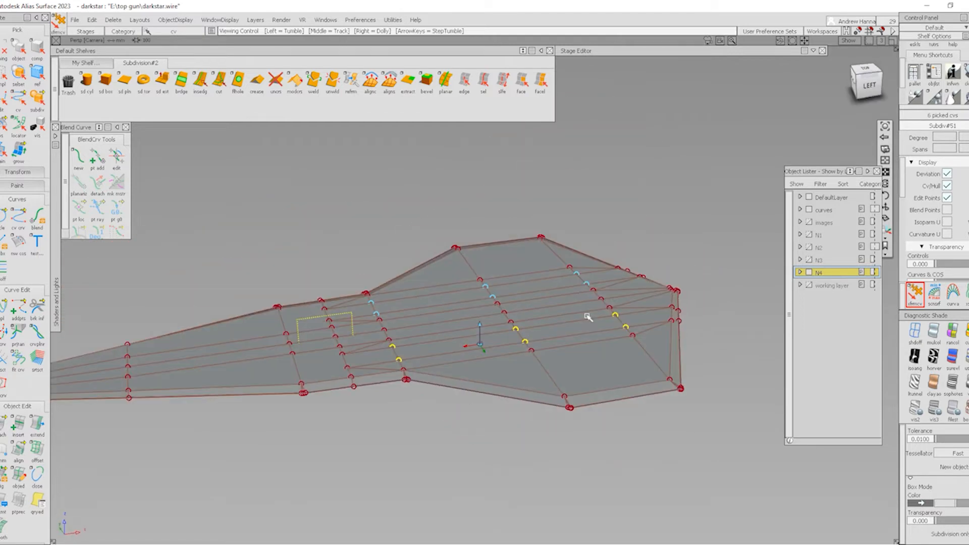
right_click(514, 347)
right_click_drag(602, 514, 699, 368)
- Return to the smooth surface display, hide the model wireframe and examine the raised engine humps from several angles
right_click_drag(506, 406, 497, 356, "ctrl+shift")
left_click_drag(490, 353, 588, 452, "alt+shift")
right_click_drag(588, 453, 558, 411, "ctrl+shift")
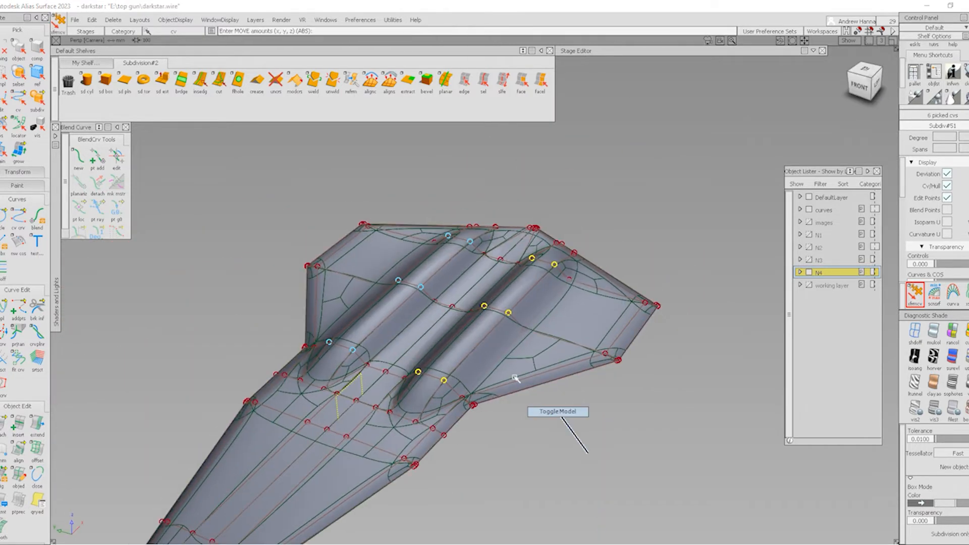
mouse_move(515, 377)
left_mouse_down("alt+shift")
mouse_move(674, 336)
mouse_move(614, 423)
mouse_move(386, 389)
mouse_move(464, 359)
mouse_move(454, 341)
mouse_move(649, 321)
mouse_move(385, 346)
left_mouse_up("alt+shift")
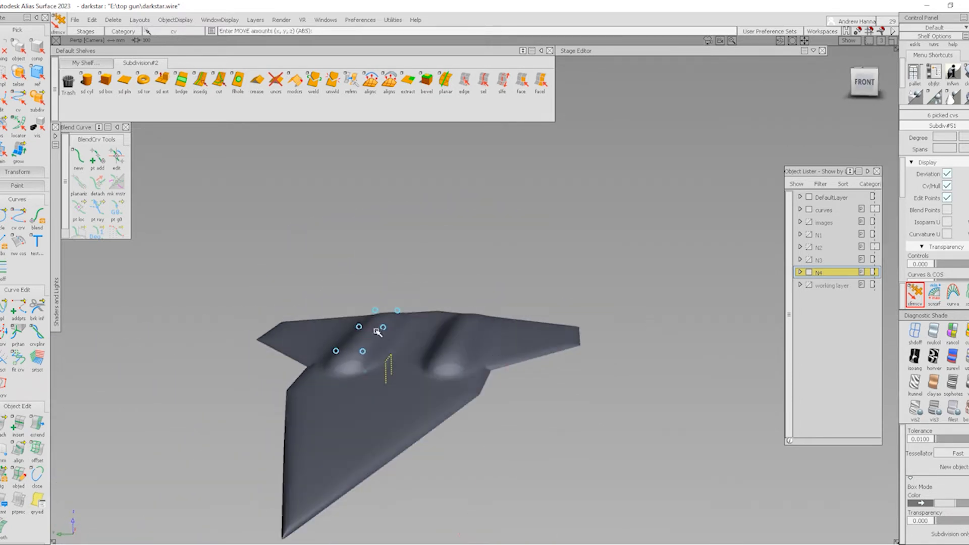
left_click_drag(488, 381, 296, 405, "alt+shift")
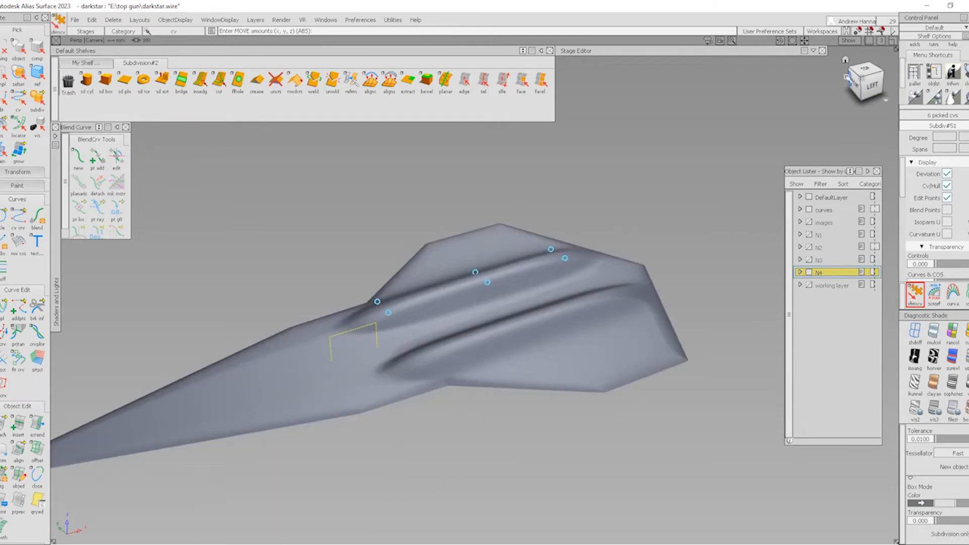
- In the top view, display the control cage and move the front pair of raised hump vertices rearward
left_click(865, 70)
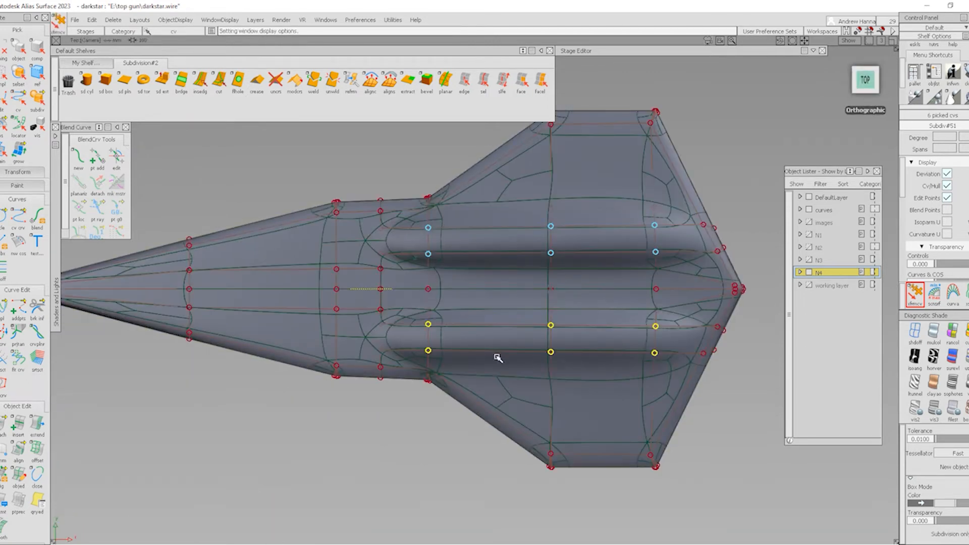
left_click(965, 409)
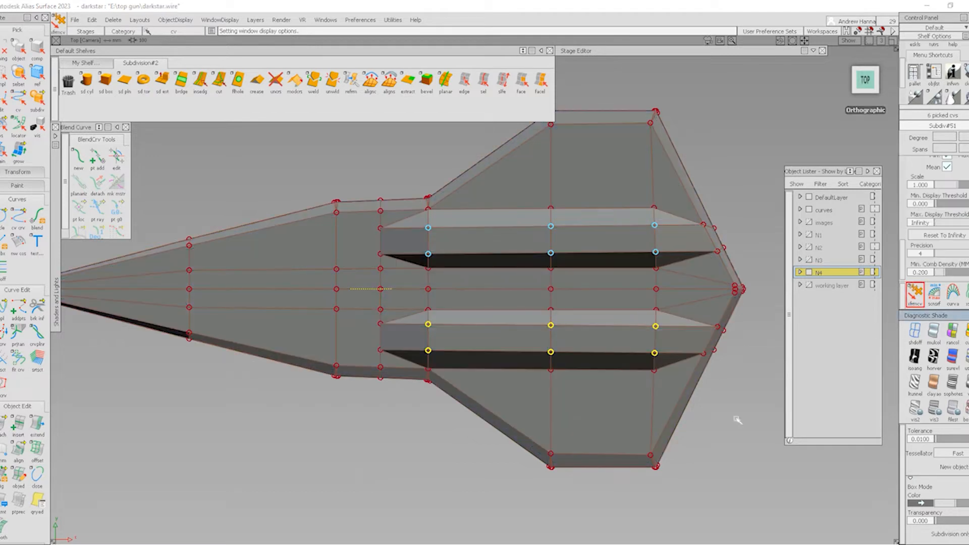
left_click_drag(735, 419, 397, 304, "ctrl+shift")
left_click_drag(458, 349, 462, 357)
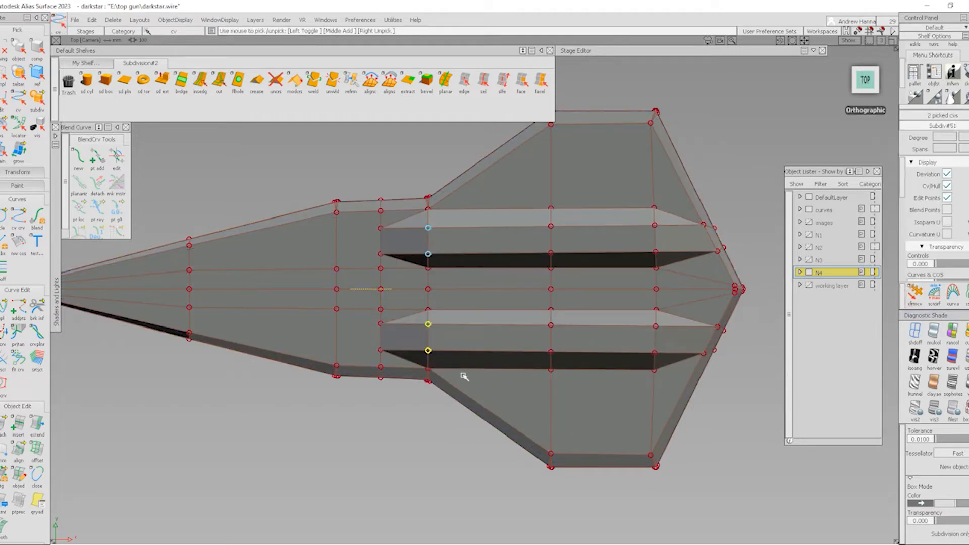
middle_click_drag(462, 375, 463, 329, "ctrl+shift")
middle_click_drag(463, 328, 497, 344)
- Pick the rear pair of raised hump vertices and move them forward
left_click_drag(610, 324, 675, 362, "ctrl+shift")
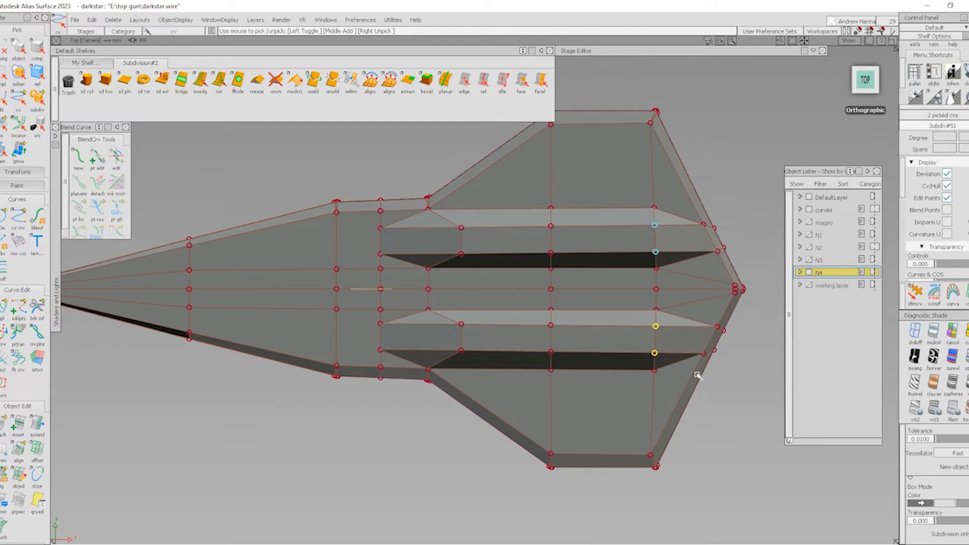
middle_click_drag(742, 434, 751, 403, "ctrl+shift")
middle_click_drag(754, 402, 729, 409)
- Widen the hump at mid-length by moving its two inboard vertices towards the centreline and its two outboard vertices outwards
mouse_move(544, 406)
left_mouse_down("ctrl+shift")
mouse_move(540, 305)
mouse_move(577, 331)
left_mouse_up("ctrl+shift")
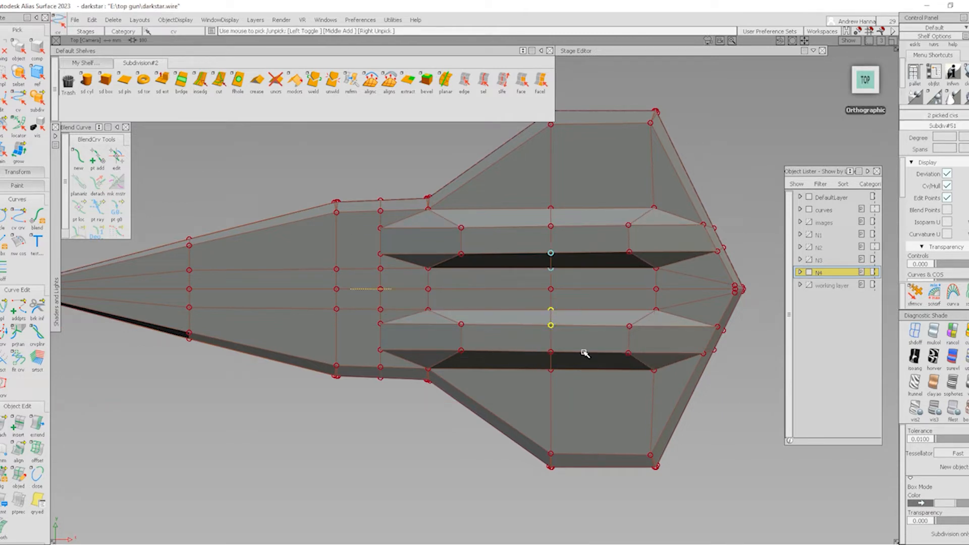
middle_click_drag(598, 391, 597, 338, "ctrl+shift")
right_click_drag(596, 330, 597, 319)
left_click_drag(545, 424, 543, 386, "ctrl+shift")
left_click_drag(494, 364, 542, 350, "ctrl+shift")
left_click_drag(536, 341, 567, 388)
middle_click_drag(575, 406, 576, 376, "ctrl+shift")
right_click_drag(594, 379, 604, 391)
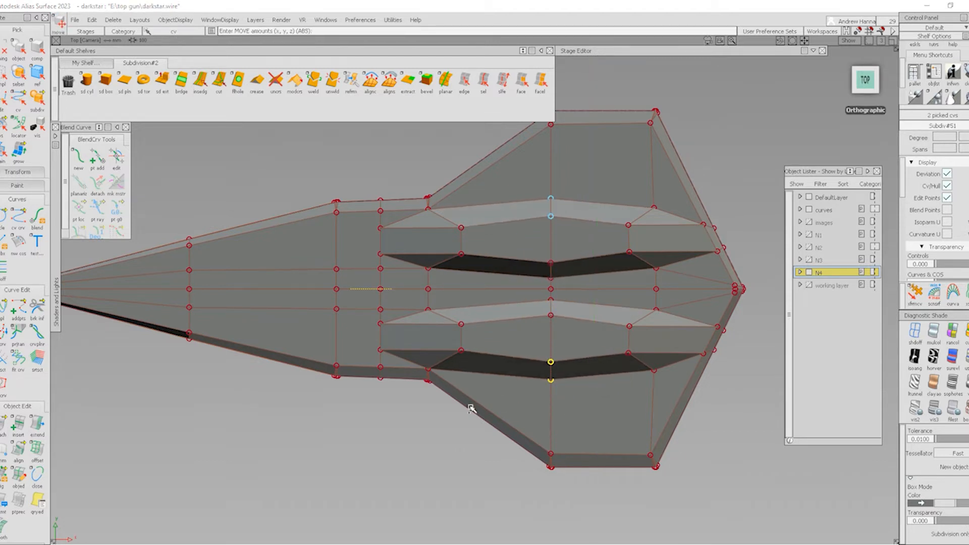
- Widen the front of the hump slightly by moving its raised outer vertex outboard and its raised inner vertex inboard
left_click_drag(470, 409, 467, 376, "ctrl+shift")
left_click_drag(414, 354, 474, 364, "ctrl+shift")
middle_click_drag(488, 377, 494, 349, "ctrl+shift")
right_click_drag(513, 332, 515, 339)
left_click_drag(477, 376, 473, 343, "ctrl+shift")
left_click_drag(420, 327, 474, 335, "ctrl+shift")
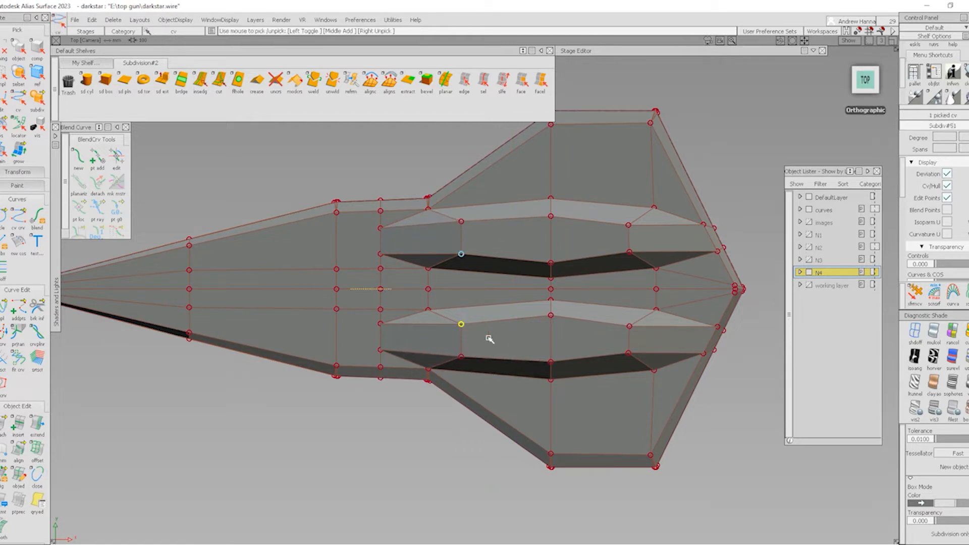
middle_click_drag(490, 342, 497, 314, "ctrl+shift")
right_click_drag(518, 329, 520, 325)
- Widen the rear of the hump slightly by moving its raised inner vertex inboard and its raised outer vertex outboard
left_click_drag(551, 359, 590, 320, "ctrl+shift")
left_click_drag(618, 318, 642, 340)
middle_click_drag(648, 368, 663, 343, "ctrl+shift")
mouse_move(672, 337)
middle_mouse_down()
mouse_move(682, 337)
mouse_move(660, 337)
middle_mouse_up()
mouse_move(660, 340)
right_mouse_down()
mouse_move(660, 331)
mouse_move(655, 352)
right_mouse_up()
left_click_drag(598, 402, 600, 375, "ctrl+shift")
left_click_drag(600, 375, 630, 369, "ctrl+shift")
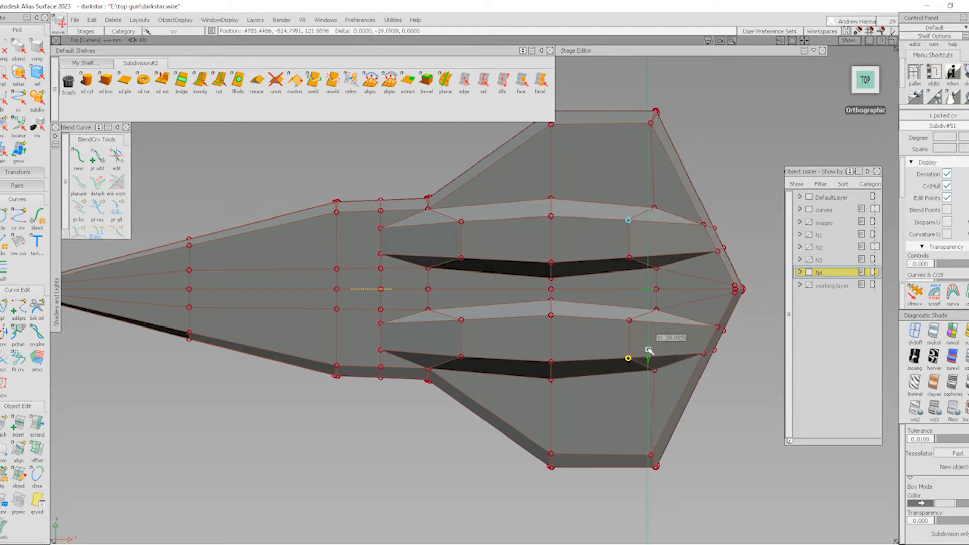
middle_click_drag(649, 358, 515, 376, "alt+shift")
- Show the images layer and compare the hump cage with the reference pictures in perspective
left_click_drag(513, 393, 516, 320, "ctrl+shift")
right_click_drag(523, 305, 550, 333, "alt+shift")
left_click_drag(342, 281, 544, 305, "ctrl+shift")
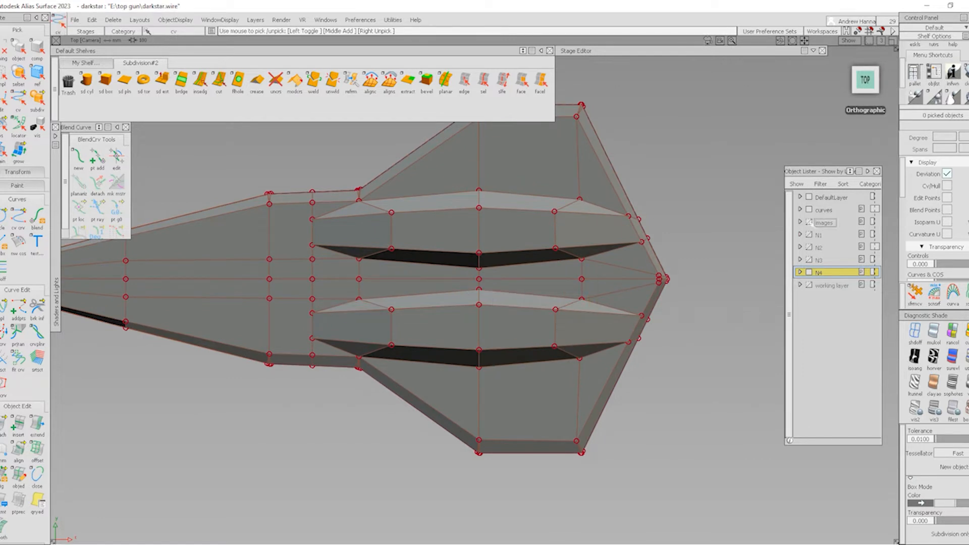
left_click(811, 222)
right_click_drag(580, 288, 242, 354, "alt+shift")
middle_click_drag(242, 353, 472, 377, "alt+shift")
left_click_drag(472, 376, 479, 219, "alt+shift")
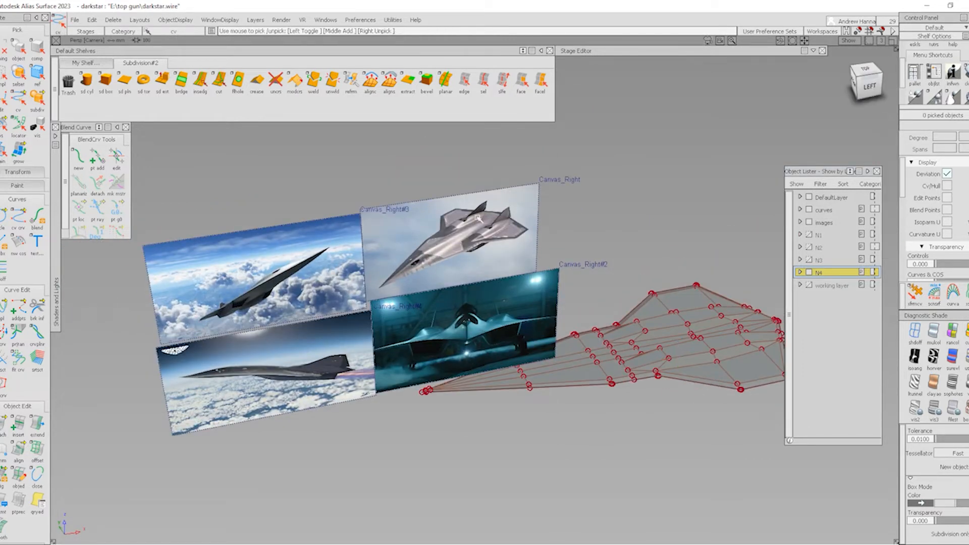
right_click_drag(674, 340, 699, 331, "alt+shift")
middle_click_drag(699, 332, 604, 363, "alt+shift")
left_click_drag(604, 363, 606, 434, "alt+shift")
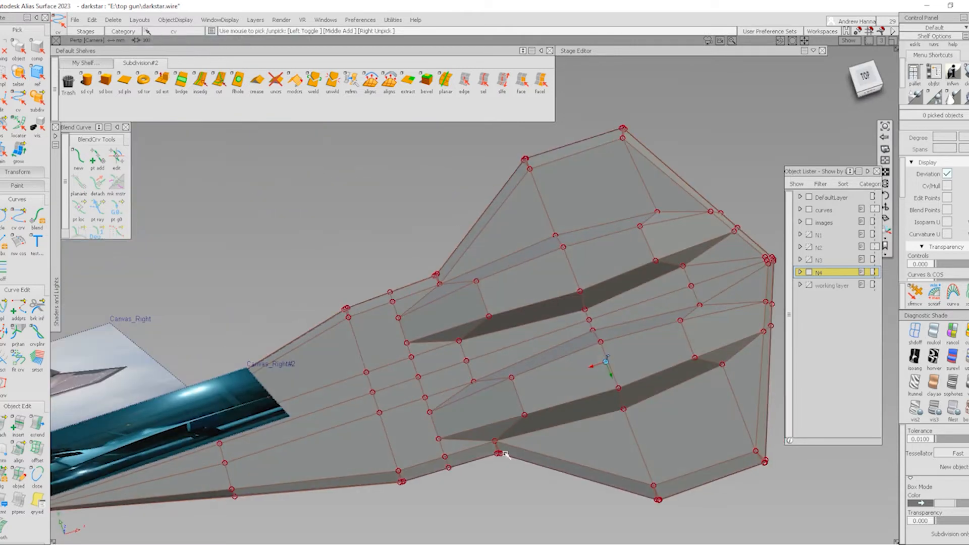
- Pick the 16 control vertices that form the engine hump in the top view and shift them slightly outboard
key("F5")
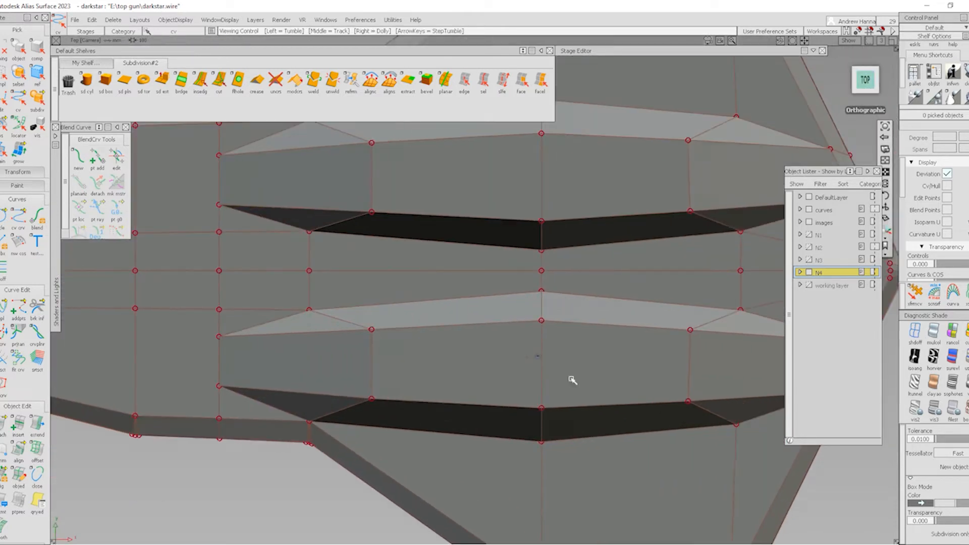
left_click_drag(434, 283, 593, 460, "ctrl+shift")
scroll(588, 434, "down", 5)
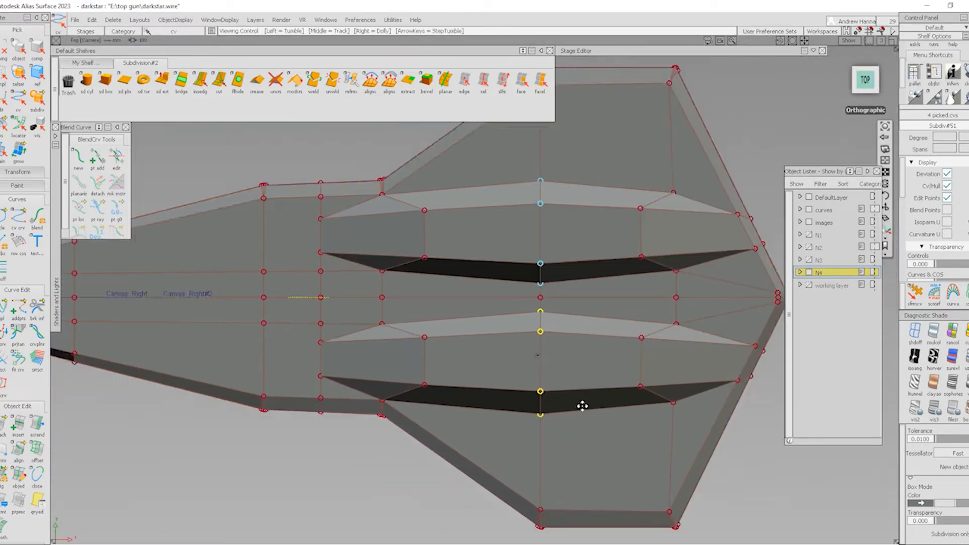
scroll(540, 353, "up", 4)
left_click_drag(689, 399, 689, 398)
middle_click_drag(329, 392, 439, 366, "alt+shift")
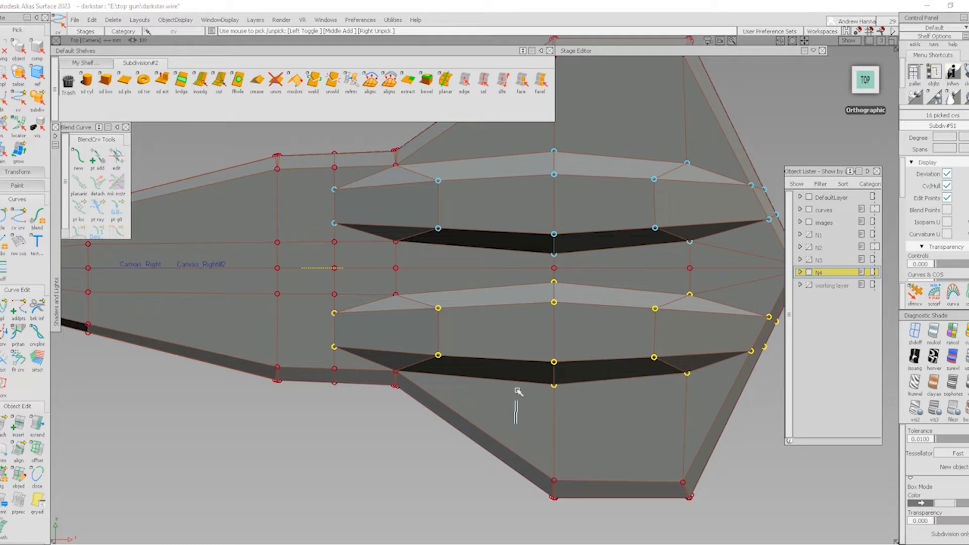
middle_click_drag(516, 423, 517, 391, "ctrl+shift")
mouse_move(621, 382)
right_mouse_down()
mouse_move(621, 391)
mouse_move(612, 370)
mouse_move(611, 379)
right_mouse_up()
key("ctrl+z")
- Move the upper wing-root vertex beside the hump slightly outboard
left_click_drag(403, 422, 403, 389, "ctrl+shift")
mouse_move(351, 370)
left_mouse_down("ctrl+shift")
mouse_move(416, 368)
mouse_move(408, 384)
left_mouse_up("ctrl+shift")
middle_click_drag(462, 401, 463, 379, "ctrl+shift")
right_click_drag(486, 402, 488, 411)
- Pick the hump's two inboard vertices at mid-length and move them slightly outboard
right_click_drag(598, 400, 567, 397, "alt+shift")
middle_click_drag(567, 397, 519, 409, "alt+shift")
left_click_drag(507, 430, 506, 382, "ctrl+shift")
left_click_drag(434, 309, 479, 304, "ctrl+shift")
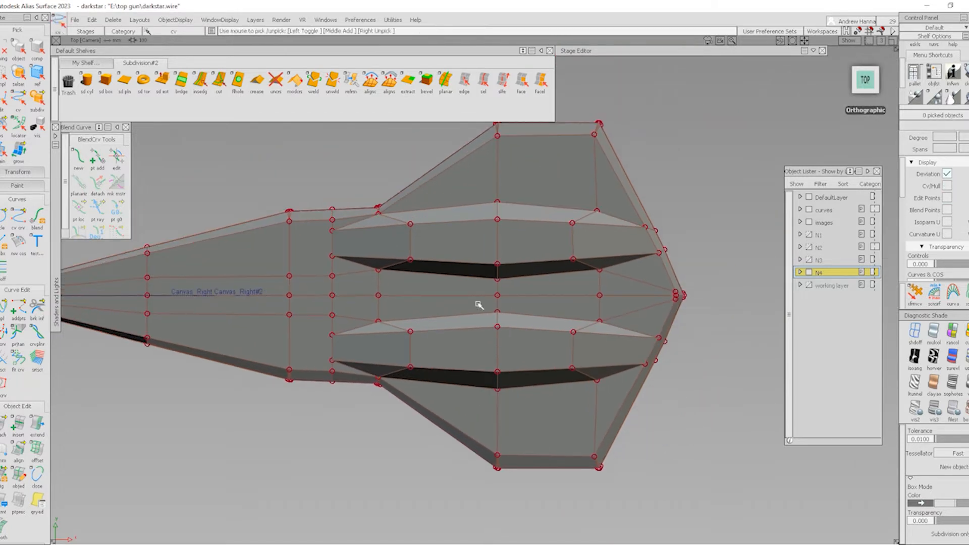
middle_click_drag(535, 374, 536, 351, "ctrl+shift")
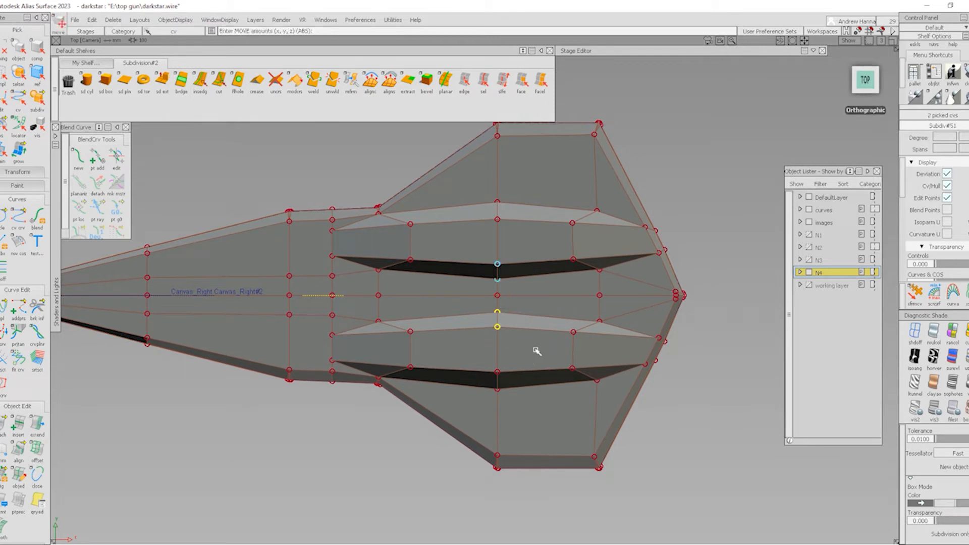
right_click_drag(536, 360, 541, 342)
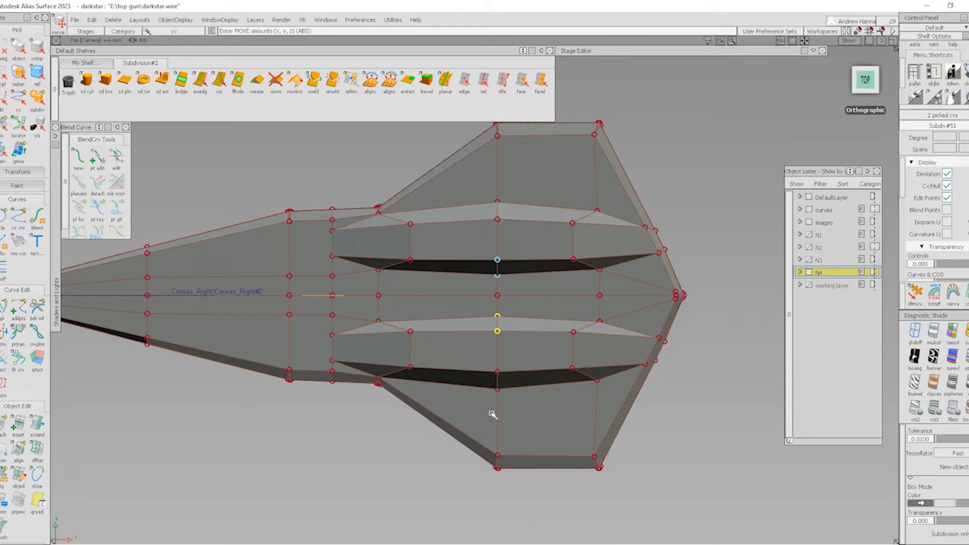
- Pick the six inboard hump vertices from the wing root to the rear wing row and move them slightly outboard
left_click_drag(491, 402, 491, 357, "ctrl+shift")
left_click_drag(361, 330, 416, 330, "ctrl+shift")
left_click_drag(355, 303, 495, 327)
left_click_drag(605, 345, 605, 346)
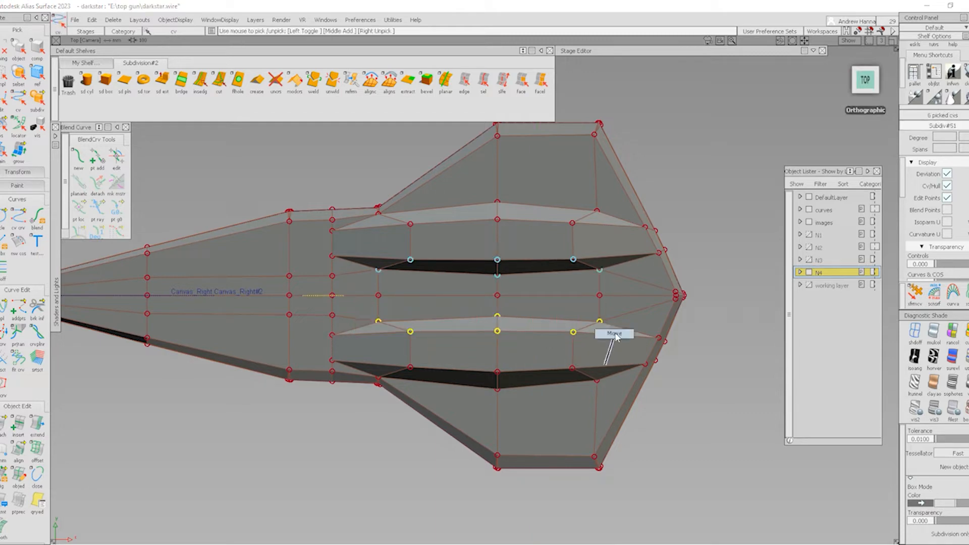
right_click_drag(613, 336, 617, 341)
- Return to the smooth surface display and inspect the reshaped humps in perspective with the model wireframe hidden
left_click_drag(498, 409, 498, 362, "ctrl+shift")
left_click_drag(348, 338, 510, 279, "ctrl+shift")
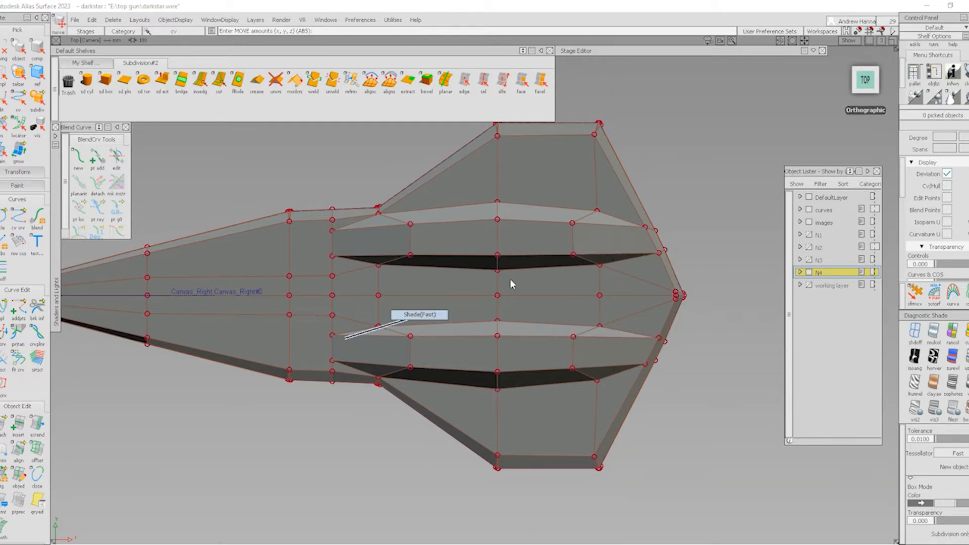
left_click_drag(504, 429, 545, 399, "alt+shift")
left_click_drag(547, 401, 430, 266, "ctrl+shift")
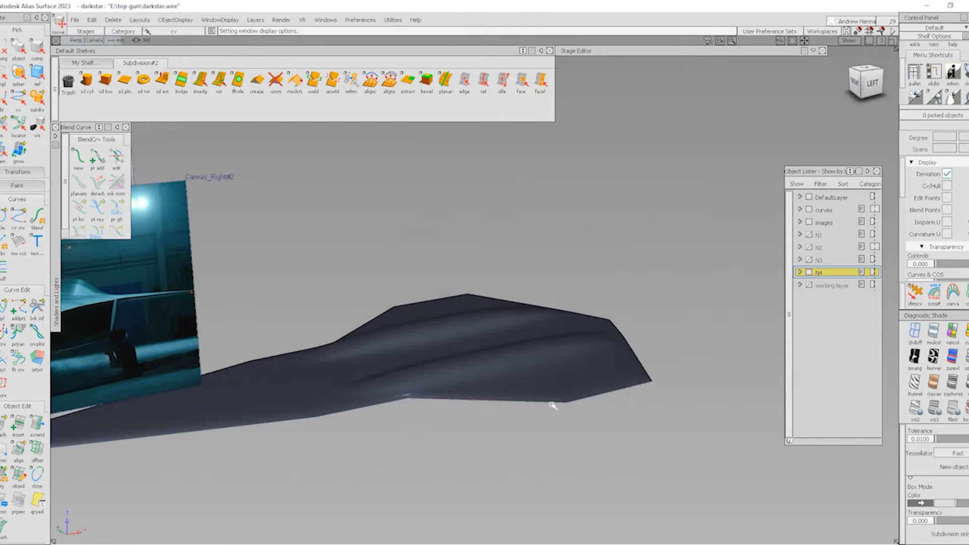
mouse_move(551, 405)
left_mouse_down("ctrl+shift")
mouse_move(505, 344)
mouse_move(473, 428)
left_mouse_up("ctrl+shift")
scroll(500, 367, "up", 4)
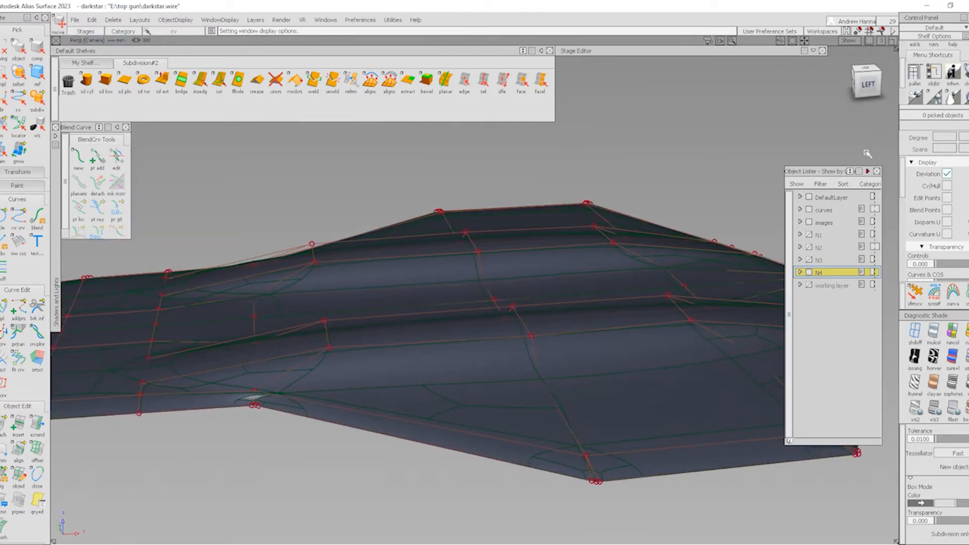
- In the left side view, pick the four raised mid-hump vertices and move them upwards
left_click(869, 85)
left_click_drag(492, 351, 566, 357, "ctrl+shift")
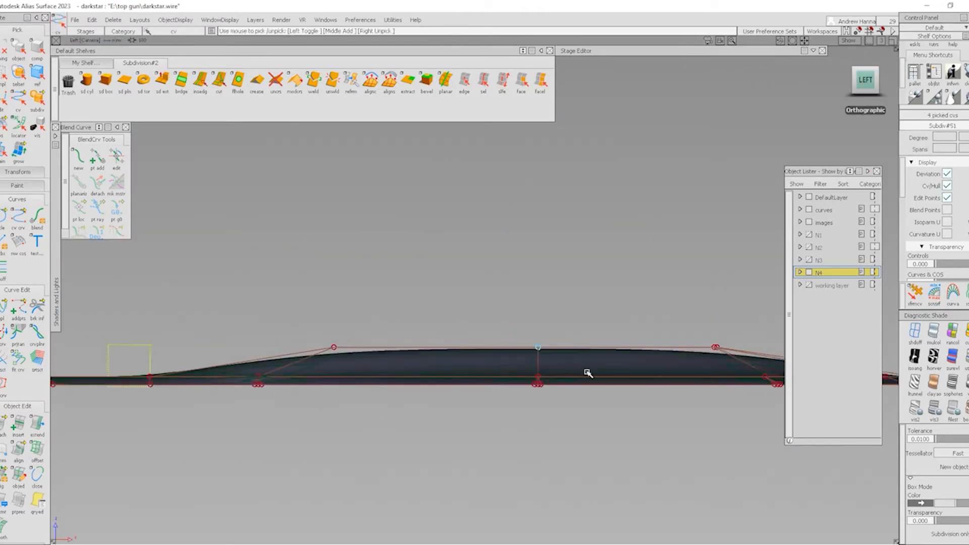
right_click_drag(600, 383, 601, 283)
- Raise the front group and the rear group of upper hump vertices slightly in the side view
middle_click_drag(430, 325, 462, 305, "alt+shift")
left_click_drag(323, 313, 424, 357, "ctrl+shift")
right_click_drag(465, 318, 466, 309)
middle_click_drag(722, 399, 579, 389, "alt+shift")
left_click_drag(579, 388, 556, 331, "ctrl+shift")
left_click_drag(575, 308, 653, 338)
middle_click_drag(650, 347, 651, 299, "ctrl+shift")
right_click_drag(651, 297, 652, 287)
- Hide the model wireframe and compare the taller engine humps with the reference pictures in perspective
left_click_drag(536, 325, 505, 356, "ctrl+shift")
left_click_drag(426, 341, 447, 341, "alt+shift")
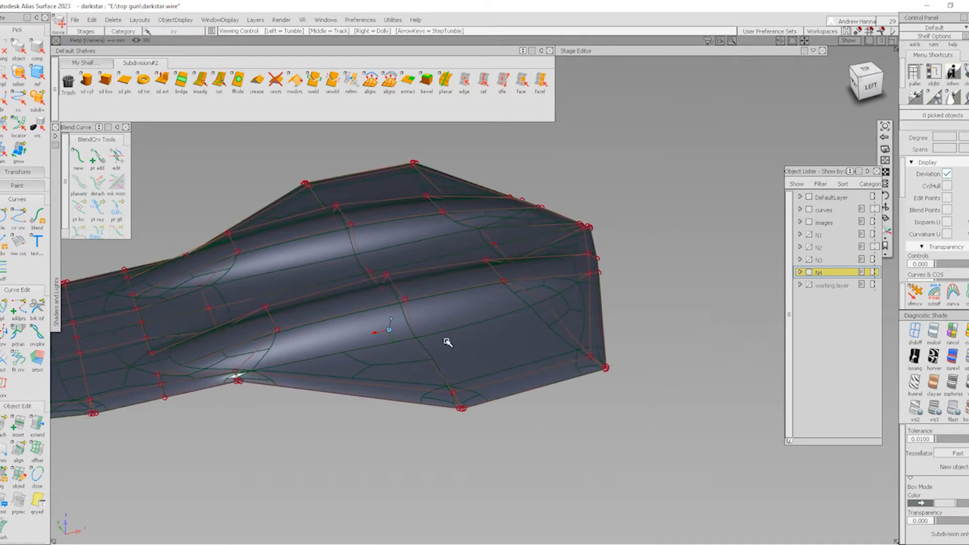
right_click_drag(448, 343, 665, 387, "alt+shift")
key("alt+m")
middle_click_drag(404, 340, 463, 360, "alt+shift")
left_click_drag(463, 359, 434, 353, "alt+shift")
middle_click_drag(392, 351, 487, 349, "alt+shift")
left_click_drag(487, 348, 480, 341, "alt+shift")
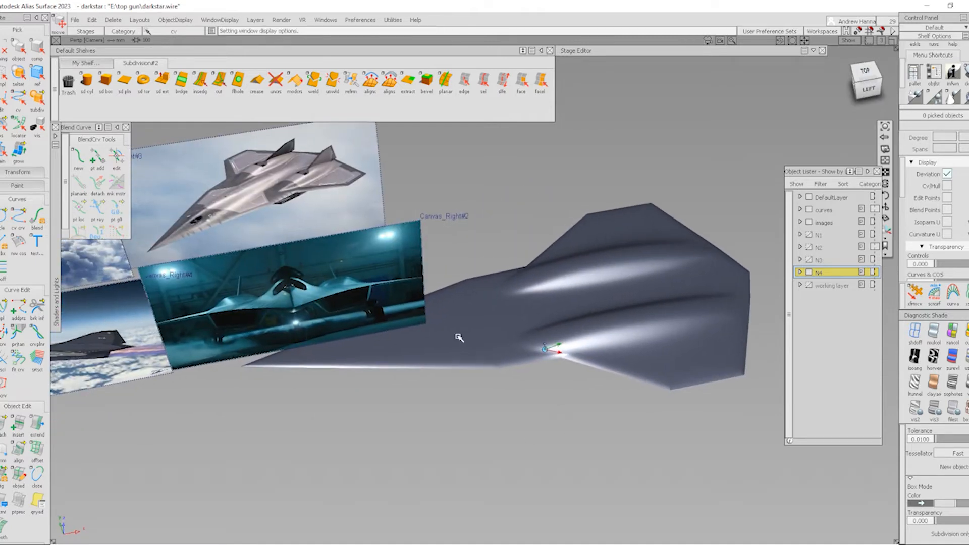
right_click_drag(477, 339, 495, 372, "alt+shift")
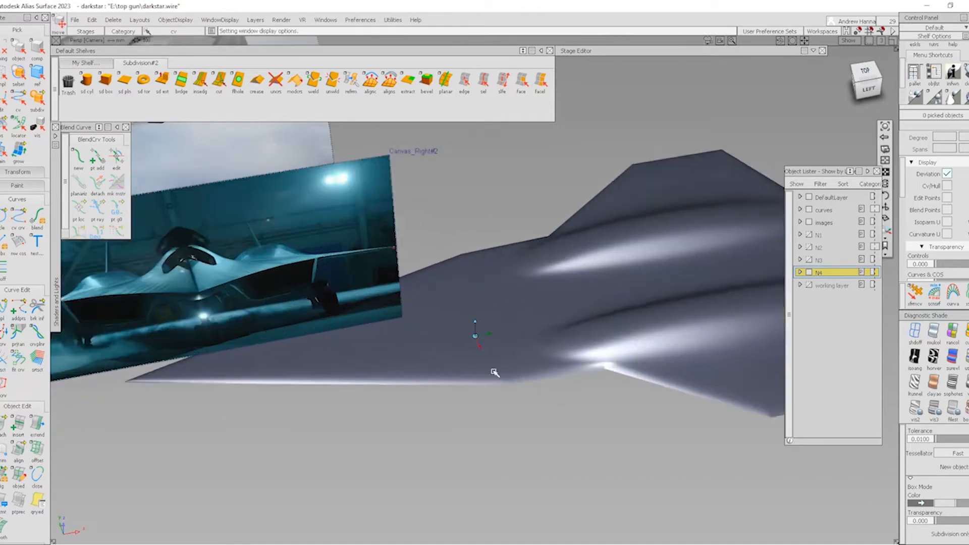
left_click_drag(495, 372, 561, 359, "alt+shift")
middle_click_drag(209, 129, 258, 203, "alt+shift")
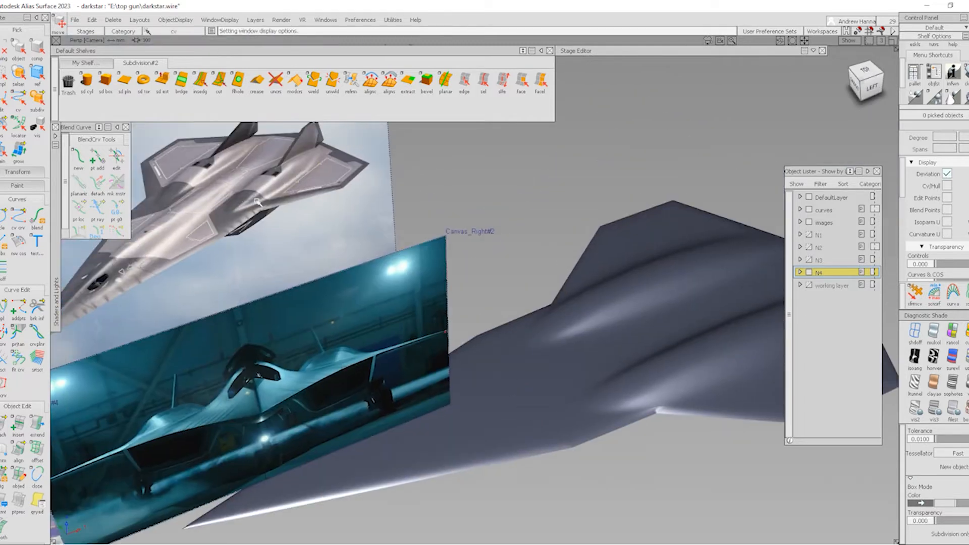
left_click_drag(300, 212, 568, 407, "alt+shift")
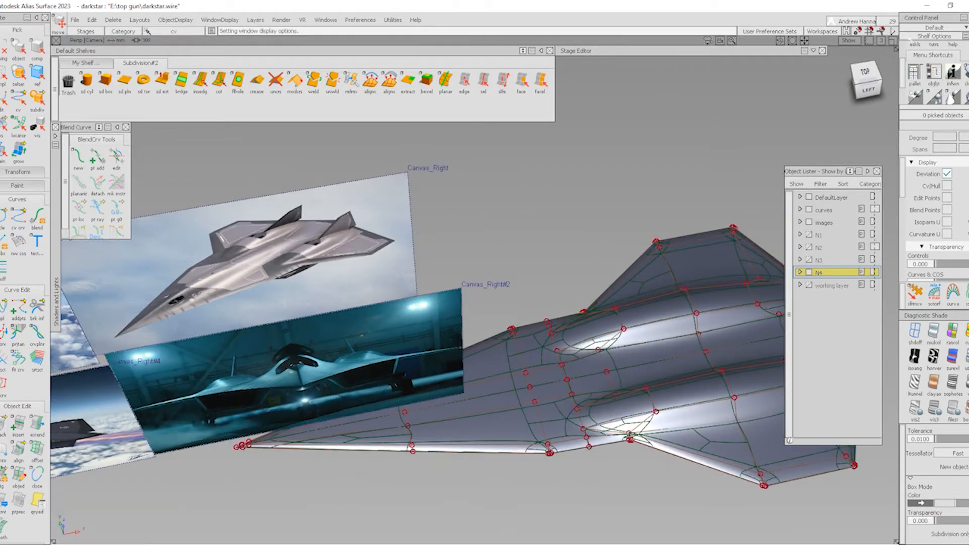
- Switch to the top view, change the diagnostic shading to multi-colour and display the control cage
left_click(862, 79)
middle_click_drag(566, 398, 552, 384, "alt+shift")
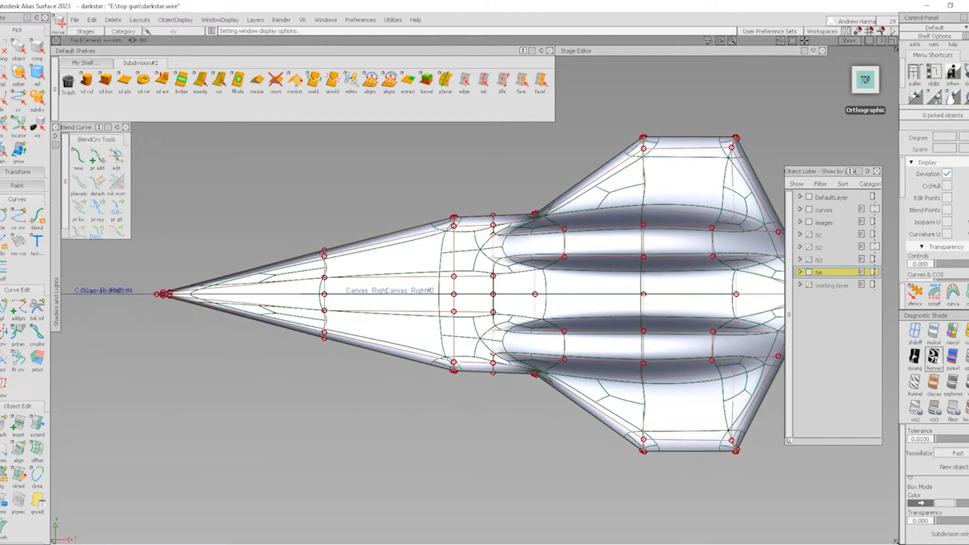
left_click(915, 333)
right_click_drag(443, 320, 675, 380, "alt+shift")
middle_click_drag(675, 379, 473, 336, "alt+shift")
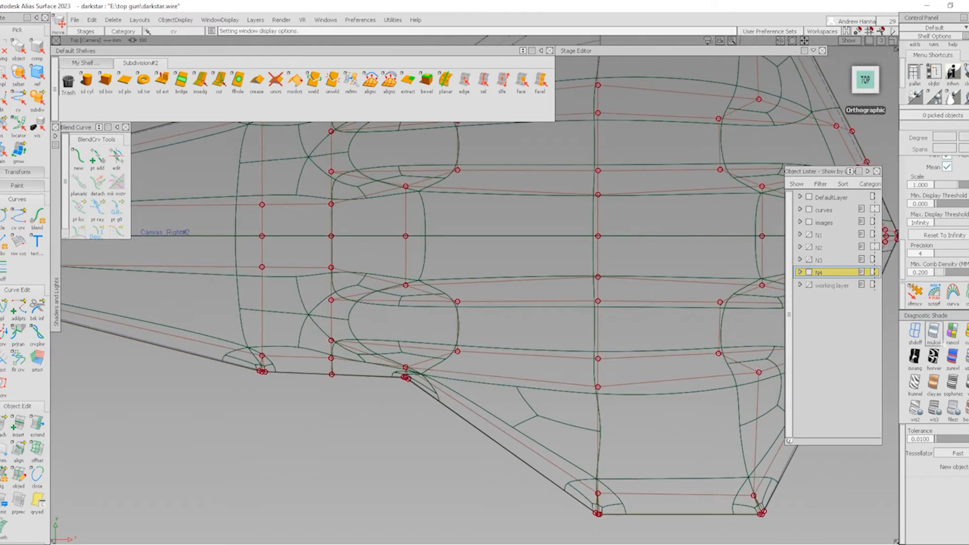
right_click_drag(640, 330, 592, 327, "alt+shift")
middle_click_drag(591, 327, 559, 309, "alt+shift")
key("ctrl+b")
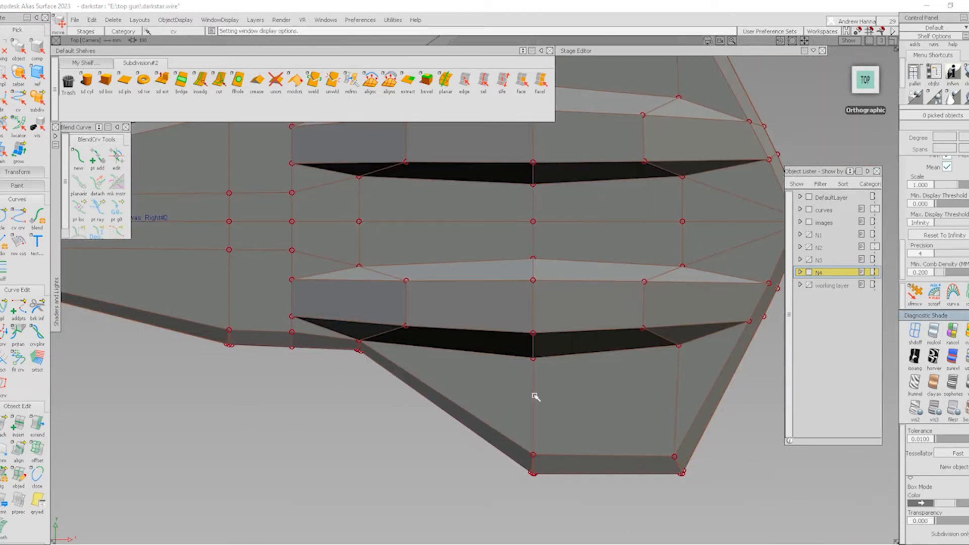
- Narrow the hump's front tip by moving its outer vertex inboard and its inner vertex outboard on the forward loop
right_click_drag(534, 396, 553, 407, "alt+shift")
left_click_drag(554, 407, 346, 342, "ctrl+shift")
middle_click_drag(372, 363, 372, 315, "ctrl+shift")
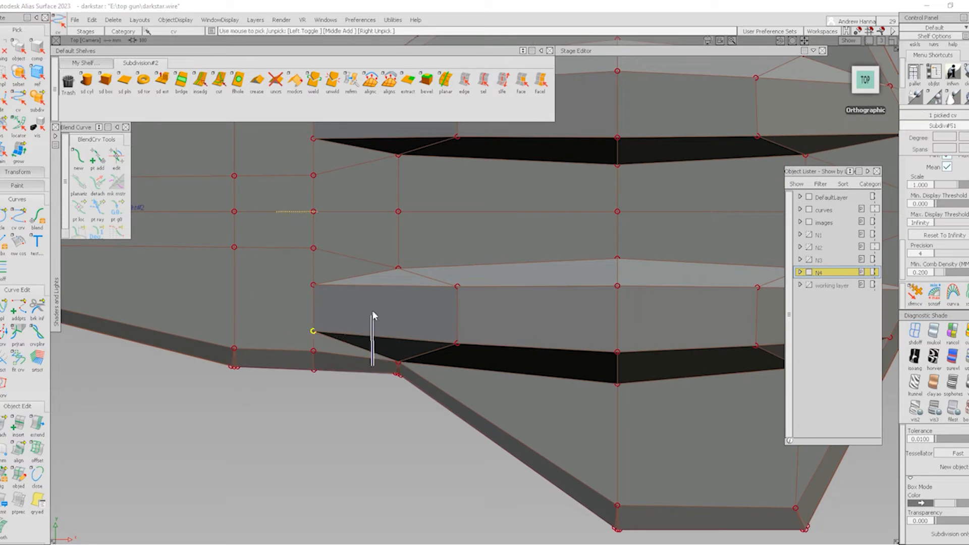
right_click_drag(381, 316, 381, 305)
mouse_move(267, 259)
left_mouse_down("ctrl+shift")
mouse_move(318, 259)
mouse_move(338, 302)
left_mouse_up("ctrl+shift")
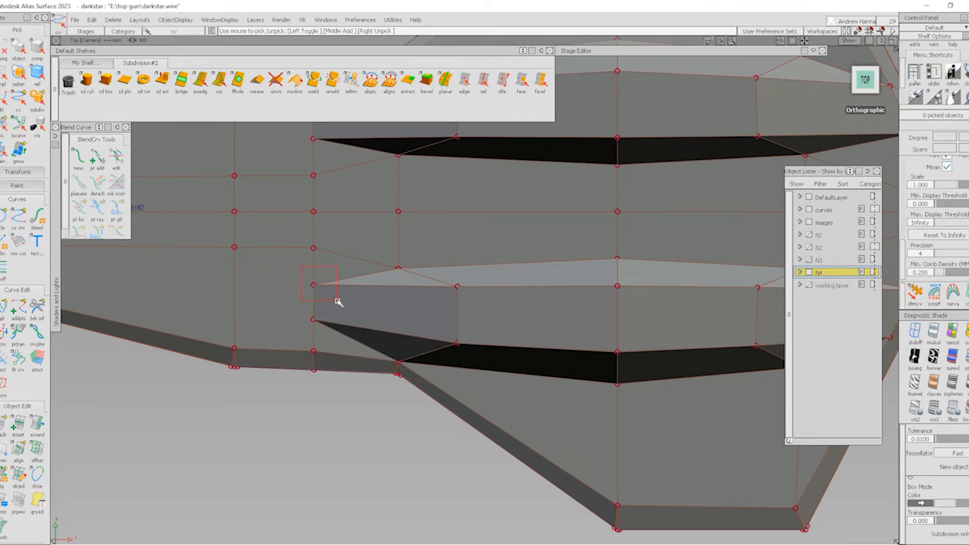
right_click_drag(390, 300, 391, 311)
left_click_drag(355, 365, 354, 328, "ctrl+shift")
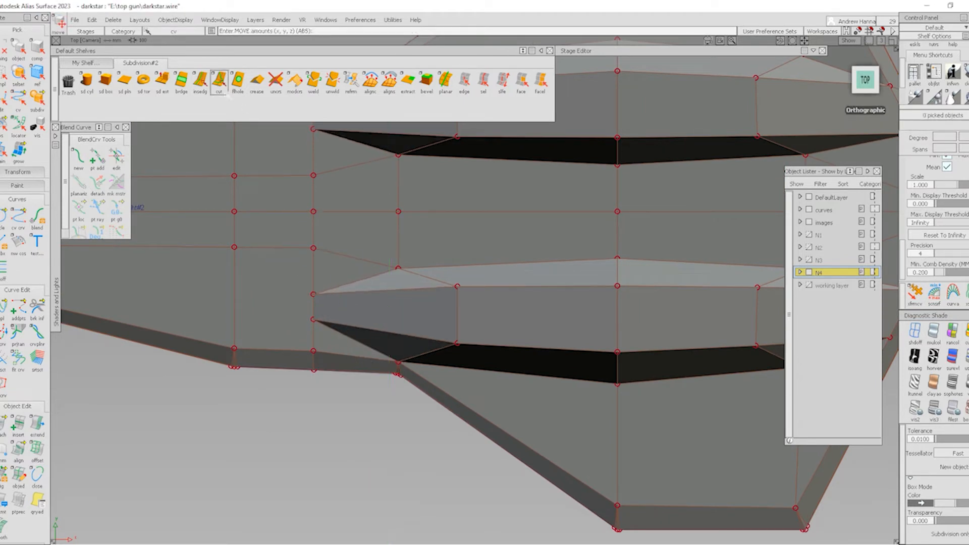
- Insert a lengthwise edge along the middle of the engine hump's top
left_click(201, 83)
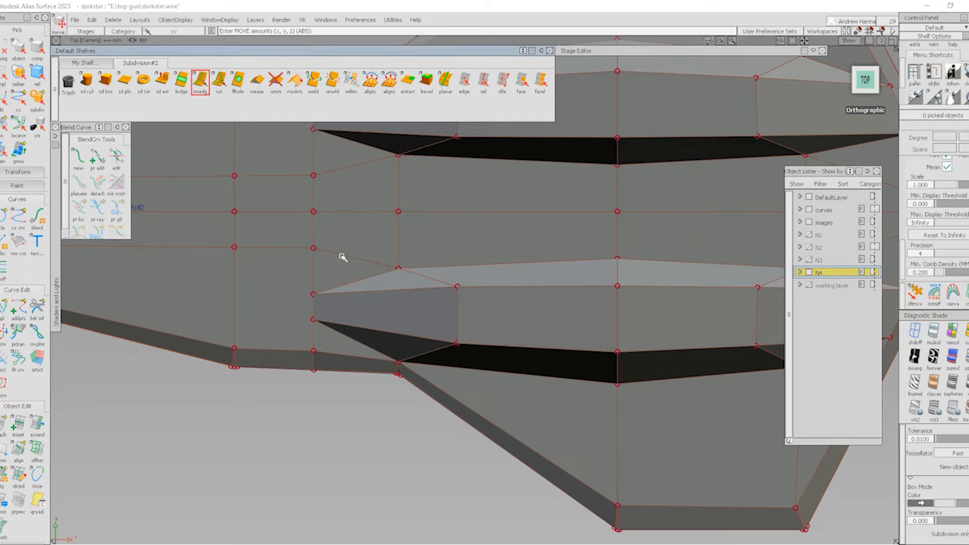
left_click(456, 316)
- Cut two edges from the hump front tip's inner and outer vertices to one shared point on the loop ahead
left_click(219, 82)
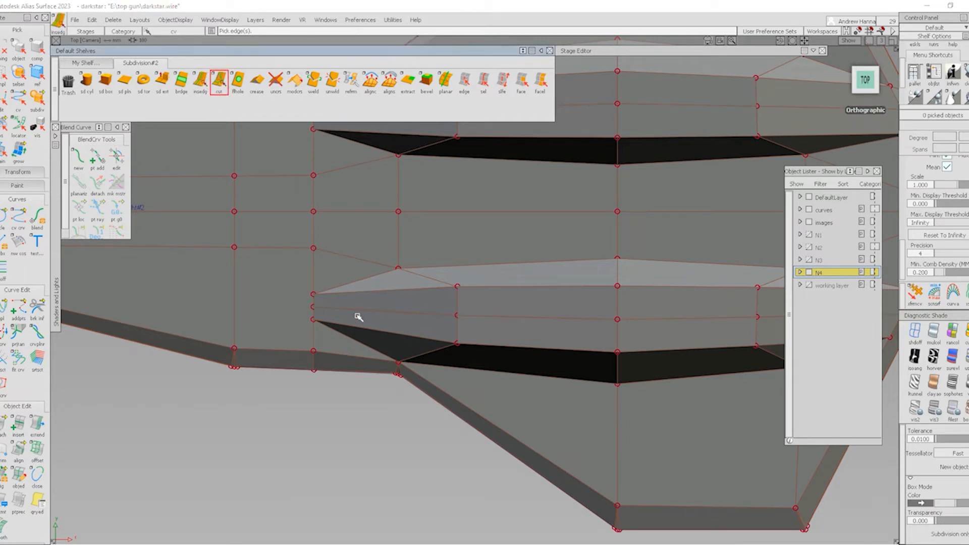
left_click(312, 293)
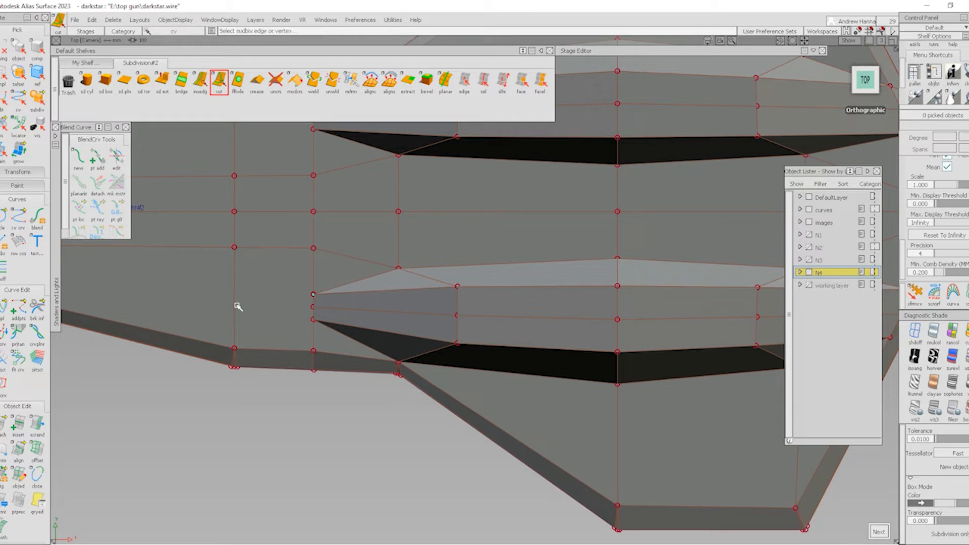
left_click(316, 320)
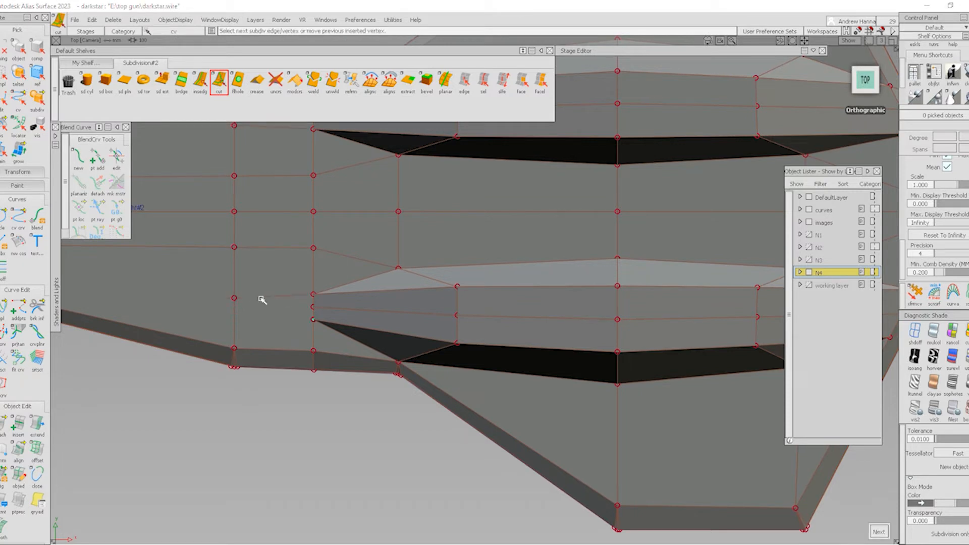
key("space")
- Pick the three vertices along the middle of the engine hump's top and raise them vertically to crown the hump
right_click_drag(511, 291, 525, 342, "alt+shift")
middle_click_drag(525, 341, 370, 335, "alt+shift")
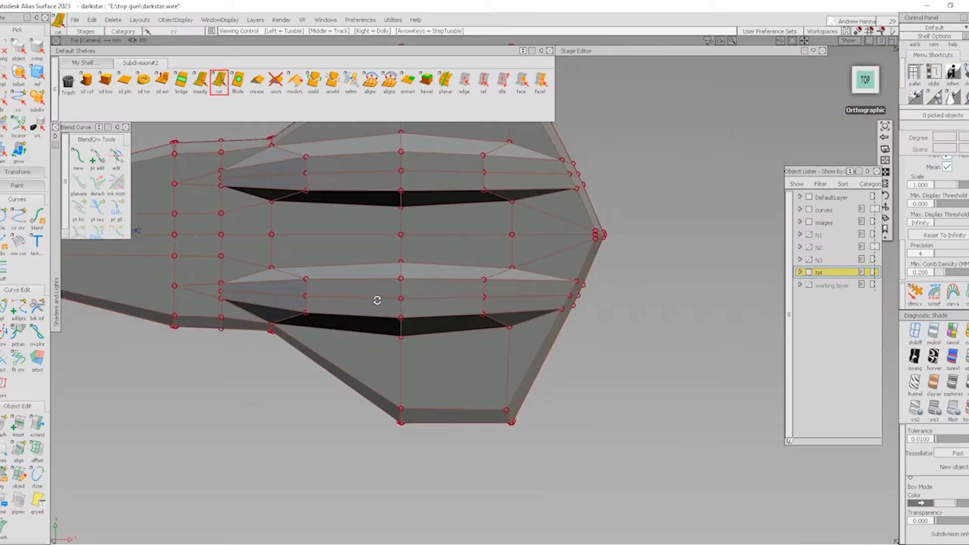
left_click(922, 303)
left_click(305, 296)
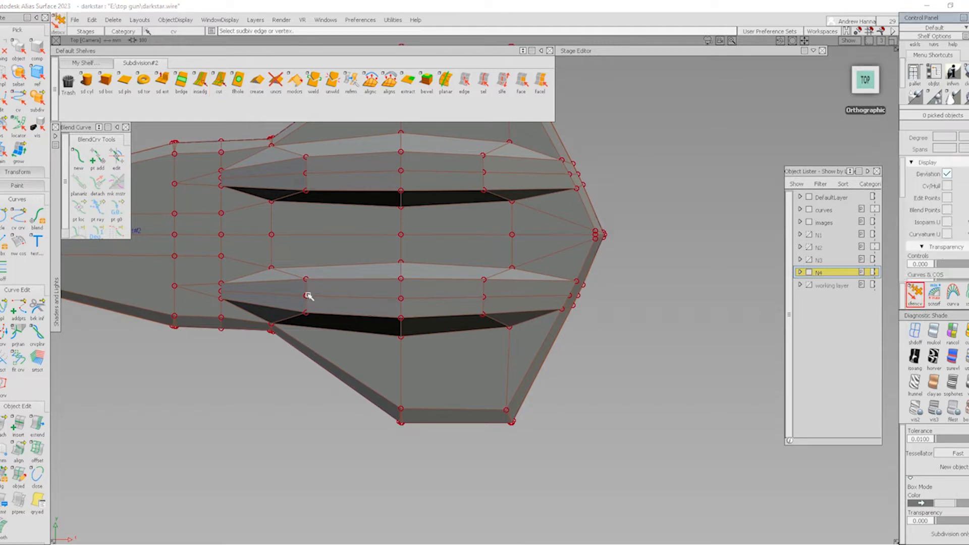
left_click(484, 296)
left_click(401, 298)
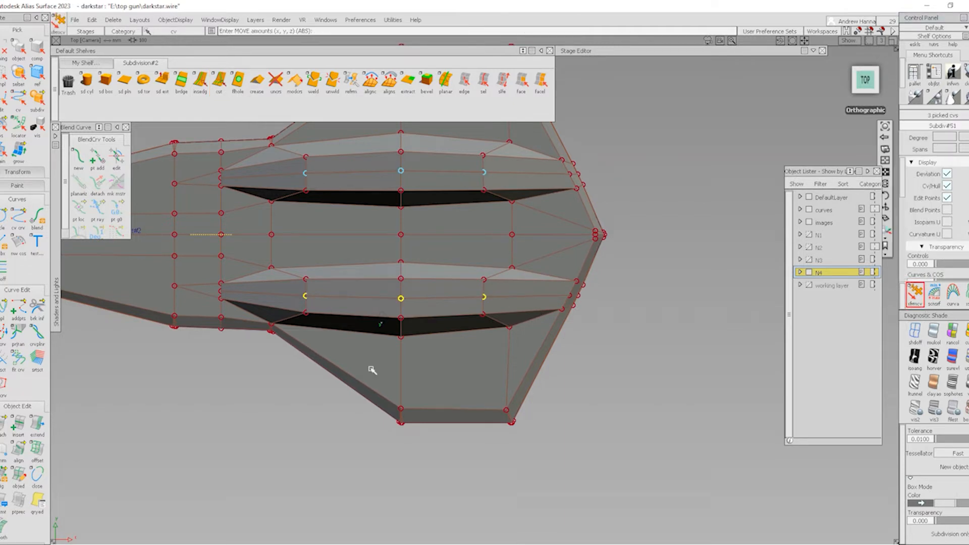
left_click_drag(372, 370, 551, 237, "alt+shift")
left_click_drag(363, 353, 470, 245, "alt+shift")
right_click_drag(474, 259, 481, 222)
left_click_drag(474, 313, 353, 376, "alt+shift")
left_click_drag(428, 397, 459, 291, "ctrl+shift")
- Insert lengthwise edges close to the base of the engine hump's outer and inner side faces
left_click_drag(454, 298, 402, 384, "alt+shift")
middle_click_drag(532, 348, 630, 315, "alt+shift")
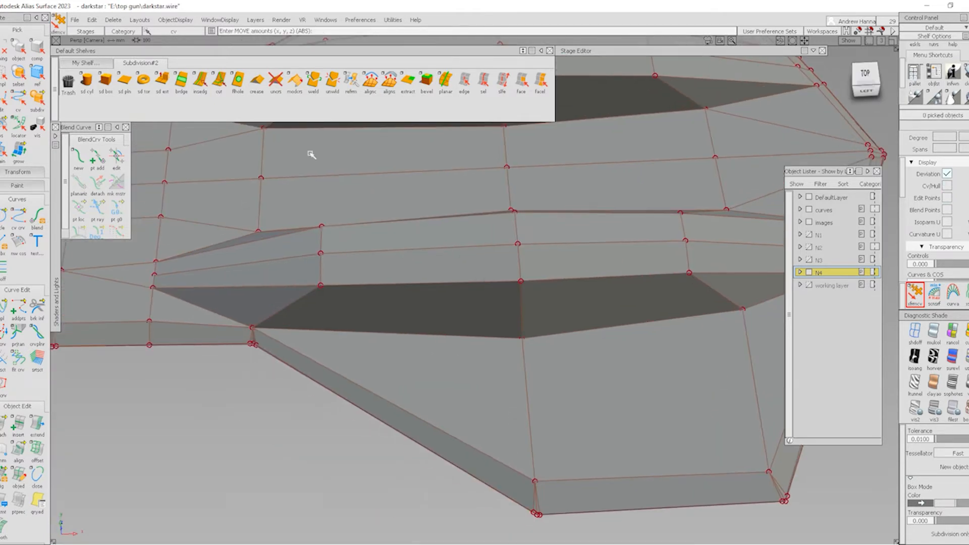
left_click(201, 82)
left_click(286, 319)
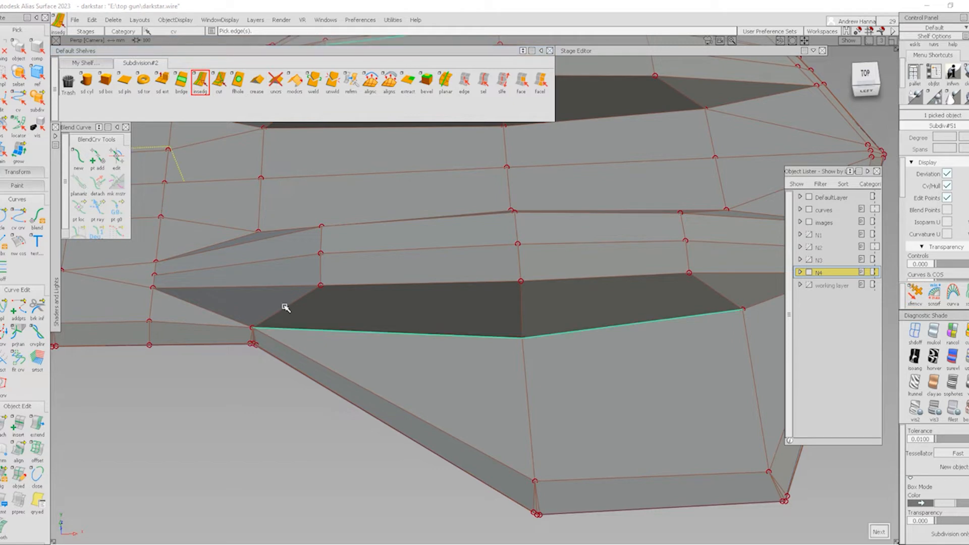
left_click_drag(265, 322, 273, 318)
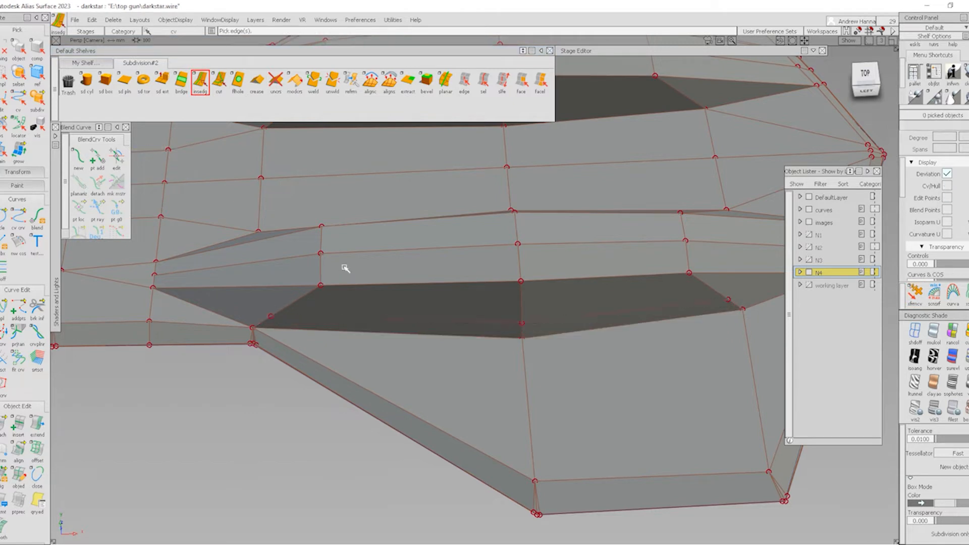
left_click_drag(347, 268, 341, 260, "alt+shift")
left_click(288, 188)
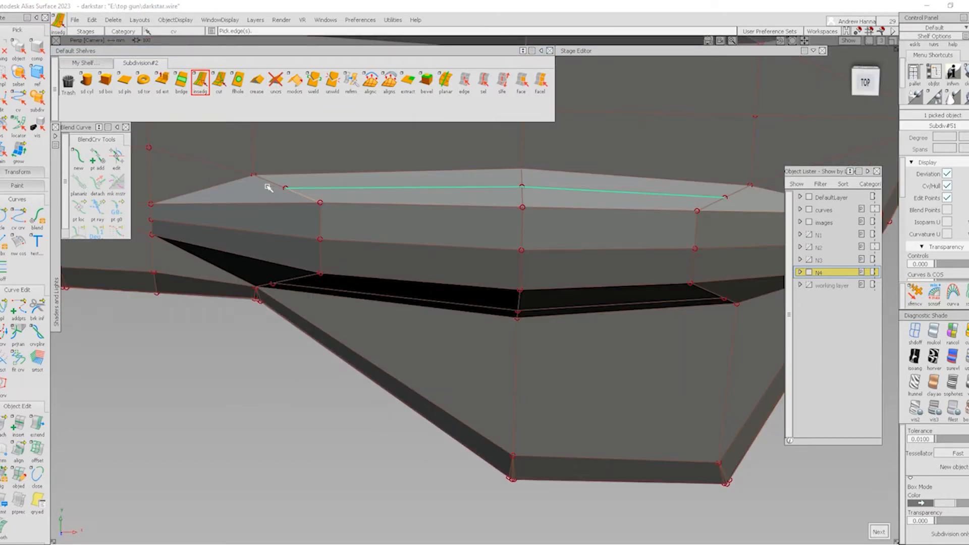
left_click_drag(265, 184, 283, 186)
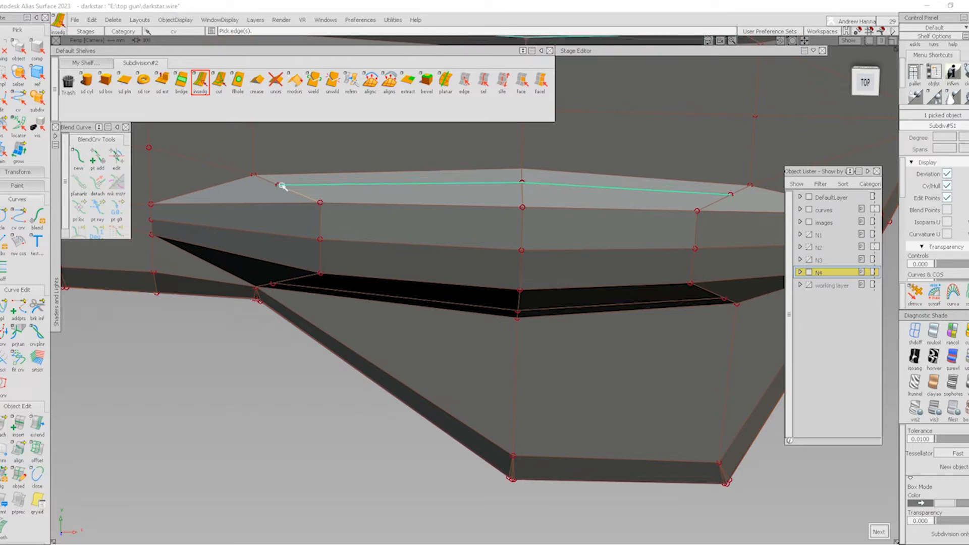
right_click_drag(212, 225, 481, 305, "ctrl+shift")
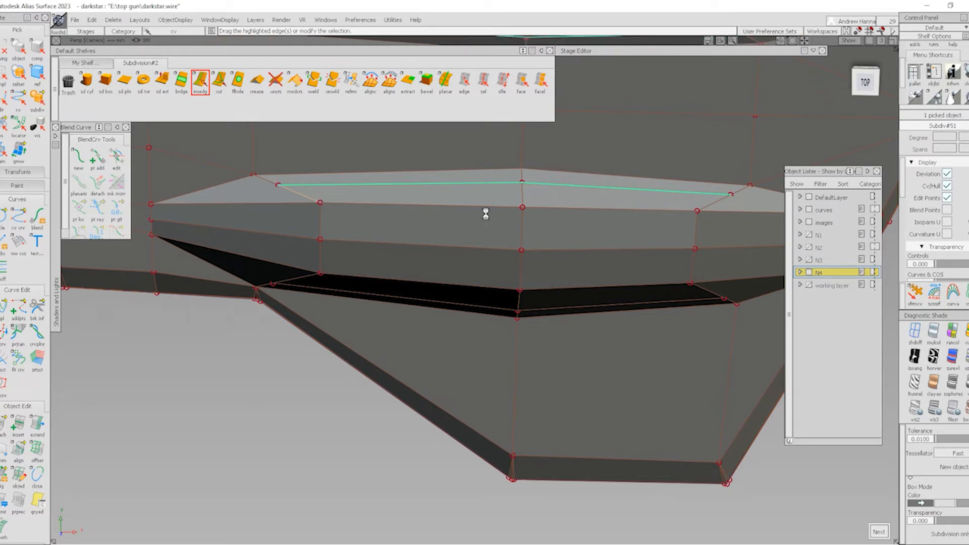
- View the smooth surface without its wireframe and compare the sharper hump bases with the reference pictures from several angles
left_click_drag(543, 231, 551, 212, "alt+shift")
right_click_drag(551, 212, 532, 210, "alt+shift")
left_click(442, 361)
right_click_drag(457, 289, 486, 313, "alt+shift")
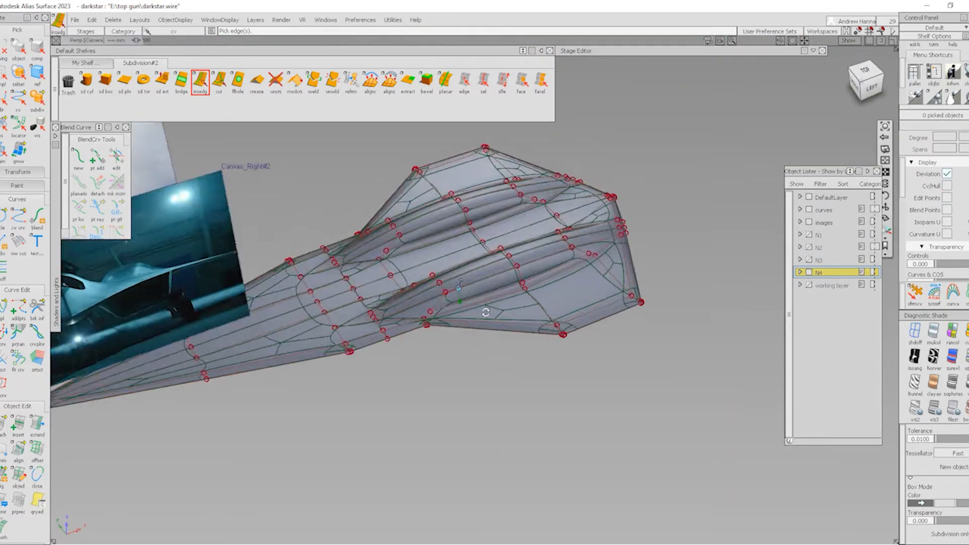
left_click_drag(486, 313, 511, 301, "alt+shift")
right_click_drag(519, 302, 561, 334, "ctrl+shift")
right_click_drag(480, 320, 588, 303, "alt+shift")
mouse_move(588, 303)
left_mouse_down("alt+shift")
mouse_move(606, 268)
mouse_move(643, 293)
left_mouse_up("alt+shift")
mouse_move(643, 293)
right_mouse_down("alt+shift")
mouse_move(625, 315)
mouse_move(588, 328)
right_mouse_up("alt+shift")
left_click_drag(588, 328, 560, 343, "alt+shift")
right_click_drag(561, 343, 524, 367, "alt+shift")
left_click_drag(524, 367, 483, 369, "alt+shift")
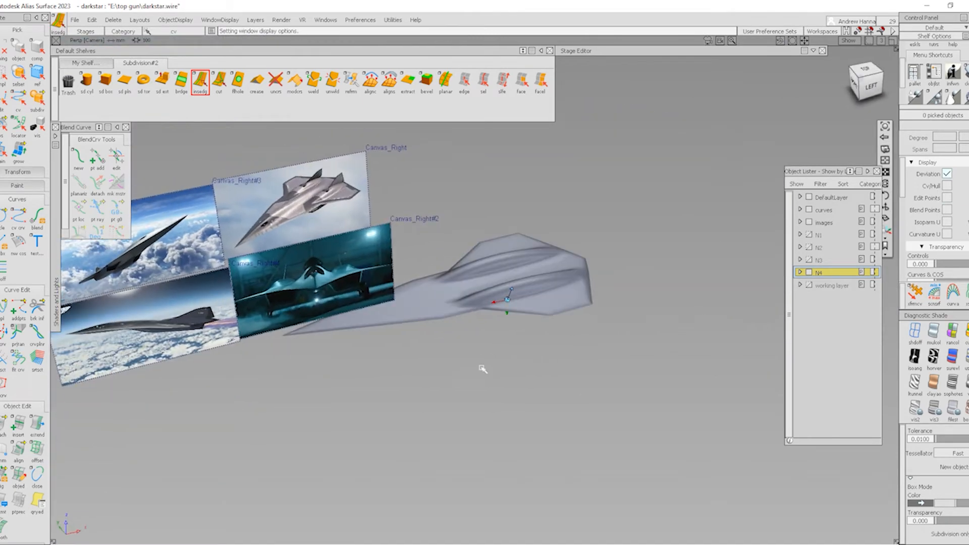
right_click_drag(509, 311, 541, 297, "alt+shift")
left_click_drag(541, 298, 426, 389, "alt+shift")
- Hide the images layer and try raising the six centre vertices on the nose's two upper cross loops by about 100 in Z
left_click(870, 75)
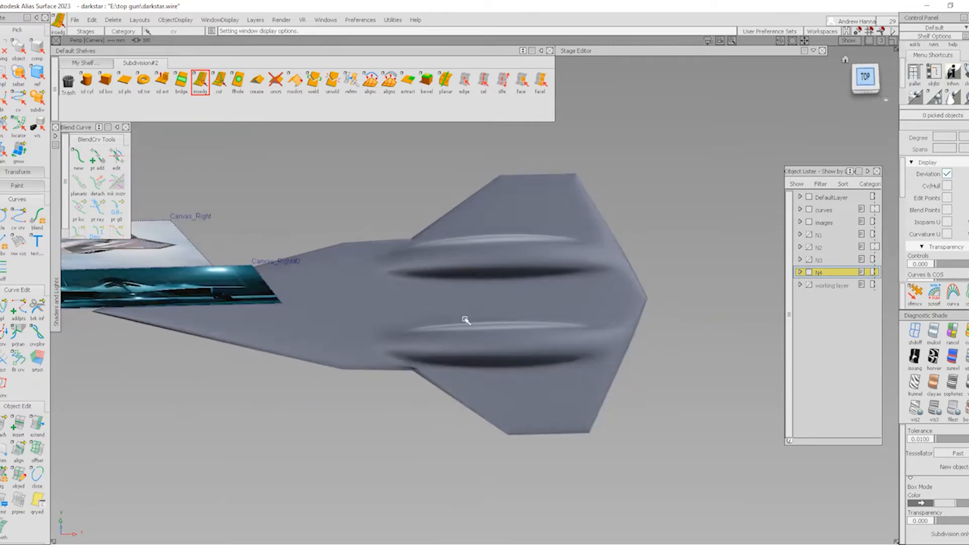
middle_click_drag(306, 348, 459, 381, "alt+shift")
right_click_drag(315, 339, 396, 342, "alt+shift")
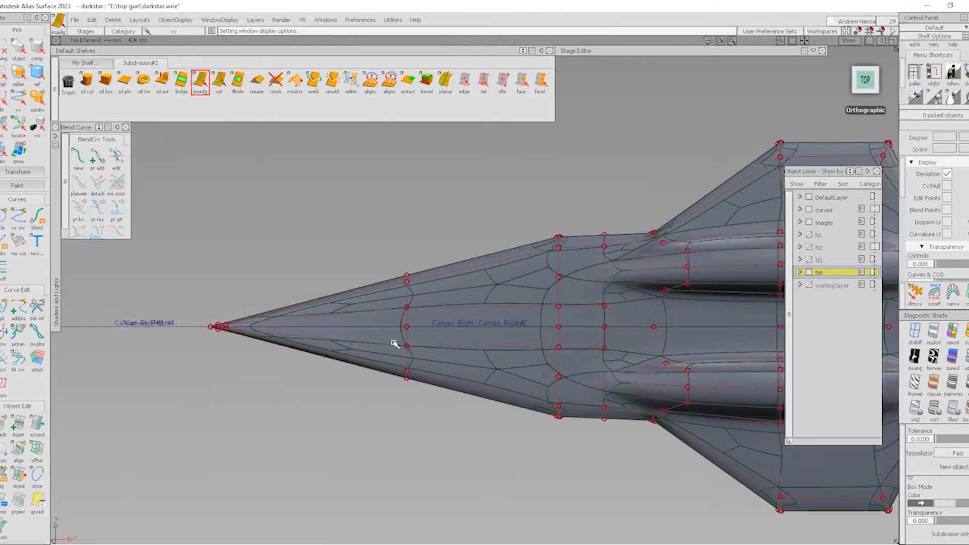
left_click_drag(395, 342, 397, 304, "ctrl+shift")
left_click_drag(590, 355, 456, 364)
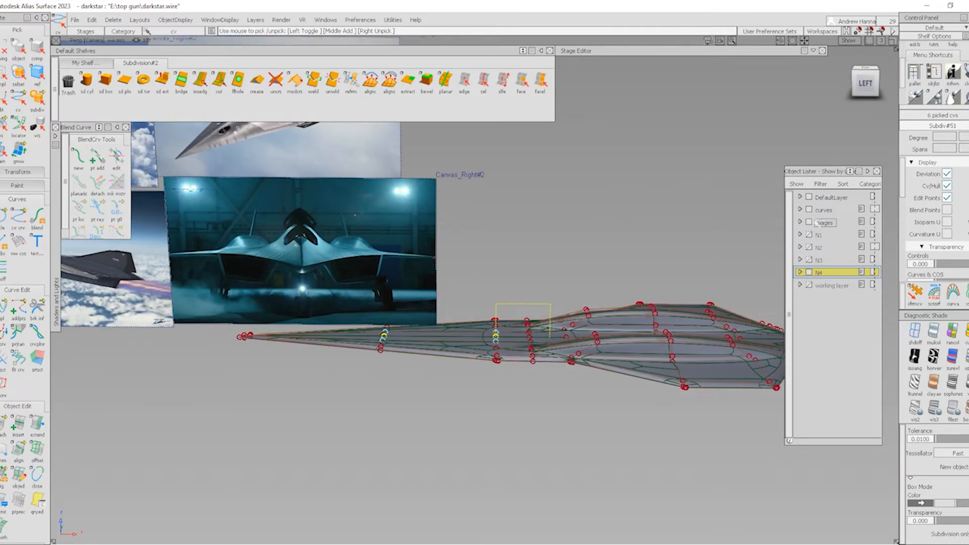
left_click(810, 222)
right_click_drag(317, 336, 427, 336, "alt+shift")
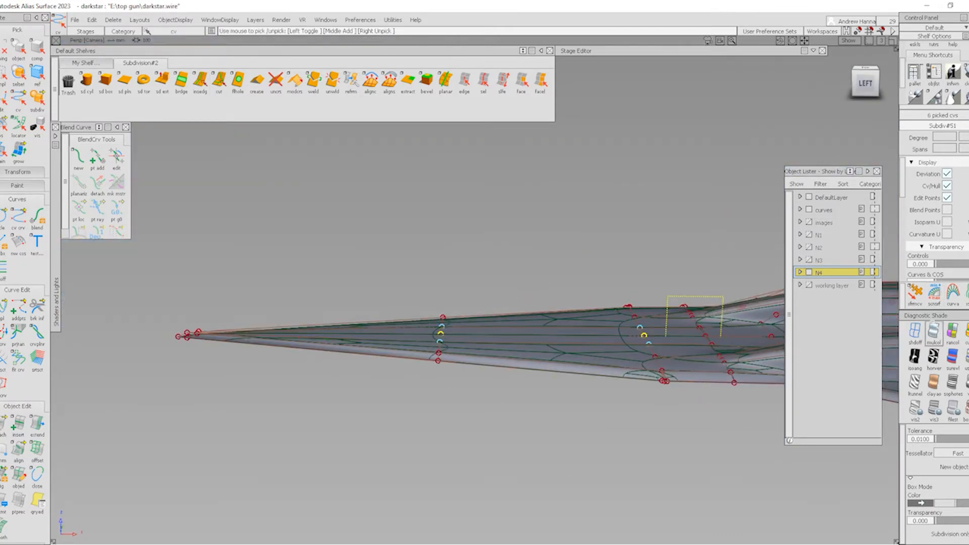
left_click(475, 306, "ctrl+shift")
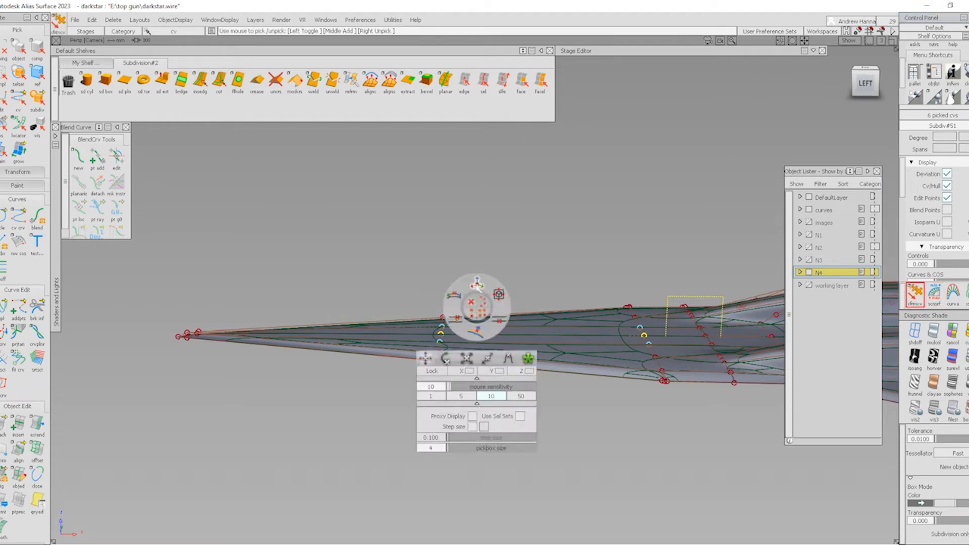
right_click_drag(522, 317, 592, 150)
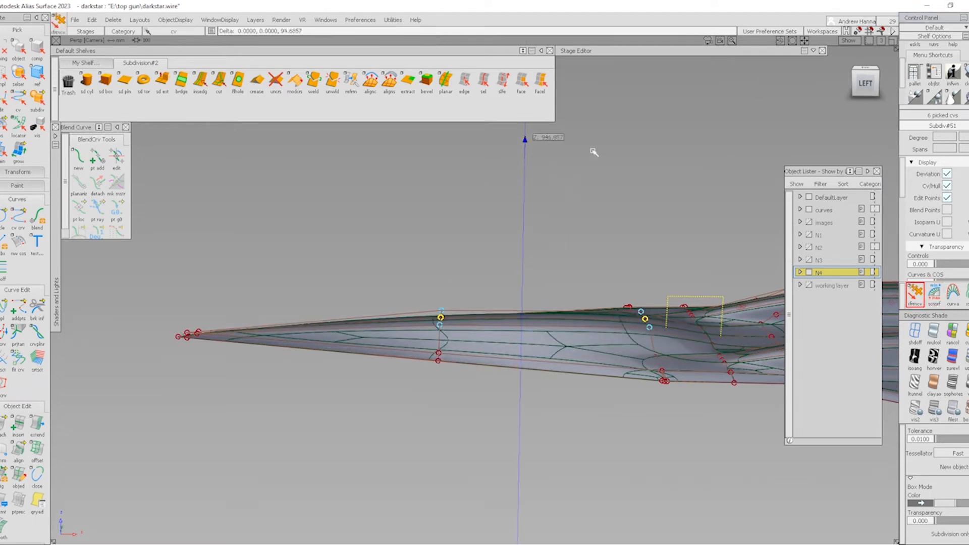
- Undo the last raise of the nose's centre vertices and return the display to the control cage
left_click_drag(580, 268, 693, 335, "alt+shift")
left_click(966, 384)
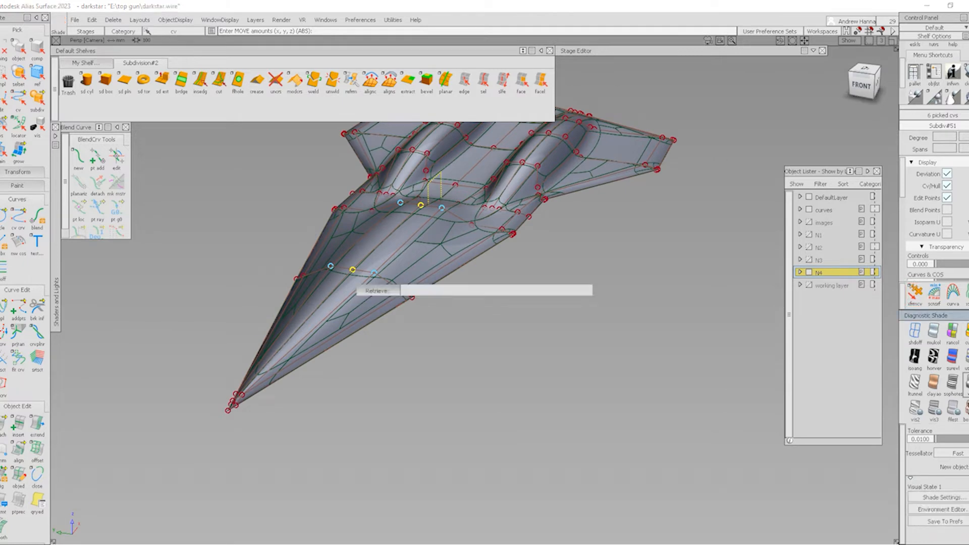
left_click(966, 409)
key("ctrl+z")
- Clear the selection and, in the top view, try to insert a lengthwise edge on the nose outboard of the centre strip
middle_click_drag(532, 242, 560, 266, "alt+shift")
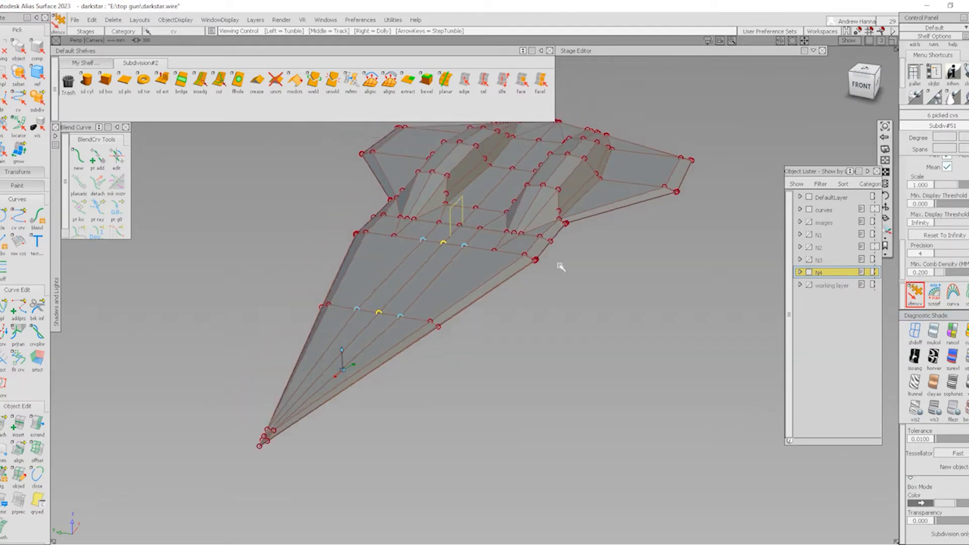
left_click_drag(497, 290, 495, 354, "alt+shift")
middle_click_drag(600, 299, 641, 372, "alt+shift")
left_click_drag(772, 267, 704, 259, "alt+shift")
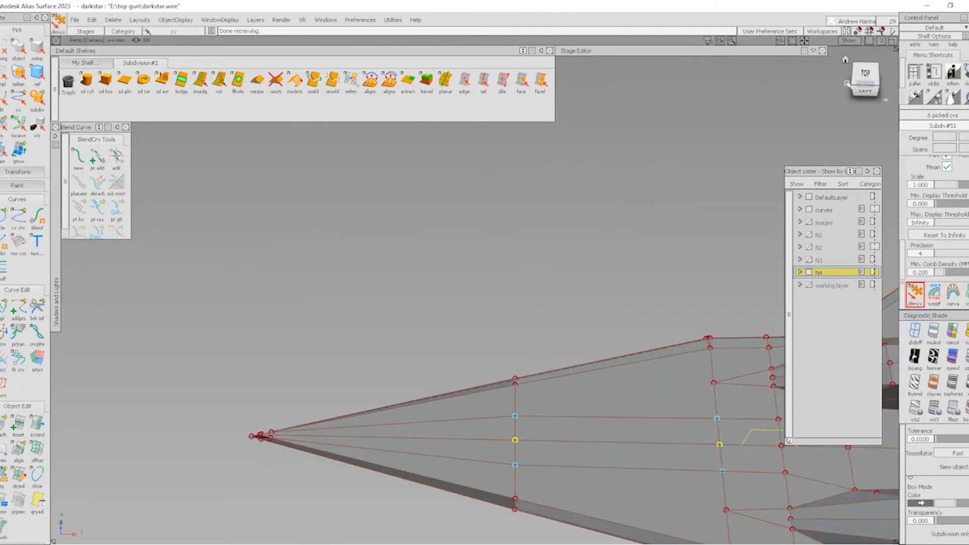
left_click(865, 73)
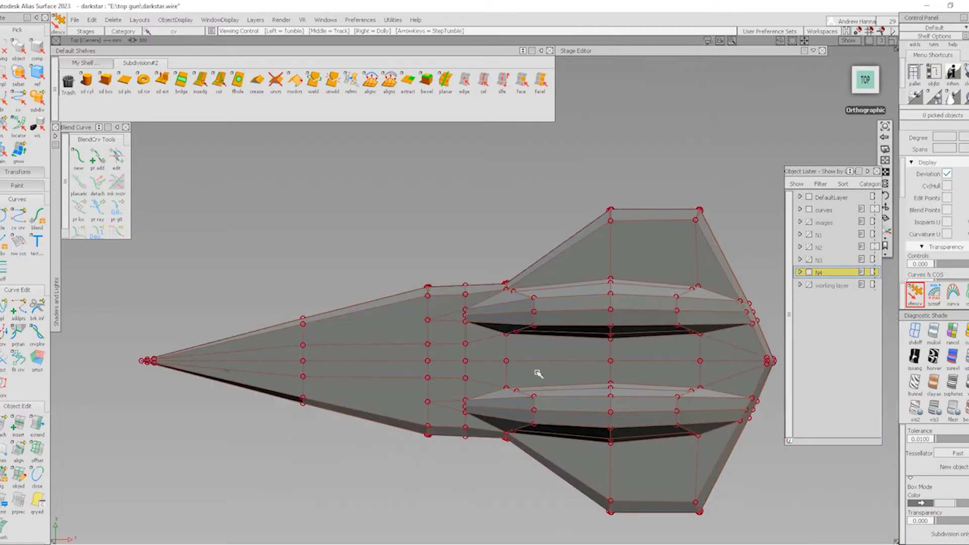
right_click_drag(538, 374, 558, 414, "alt+shift")
middle_click_drag(558, 414, 593, 399, "alt+shift")
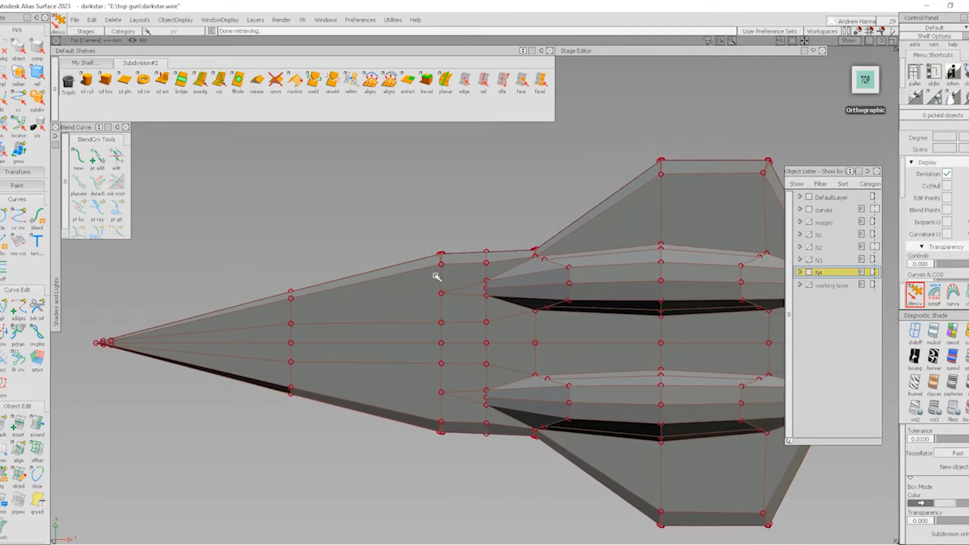
left_click(204, 90)
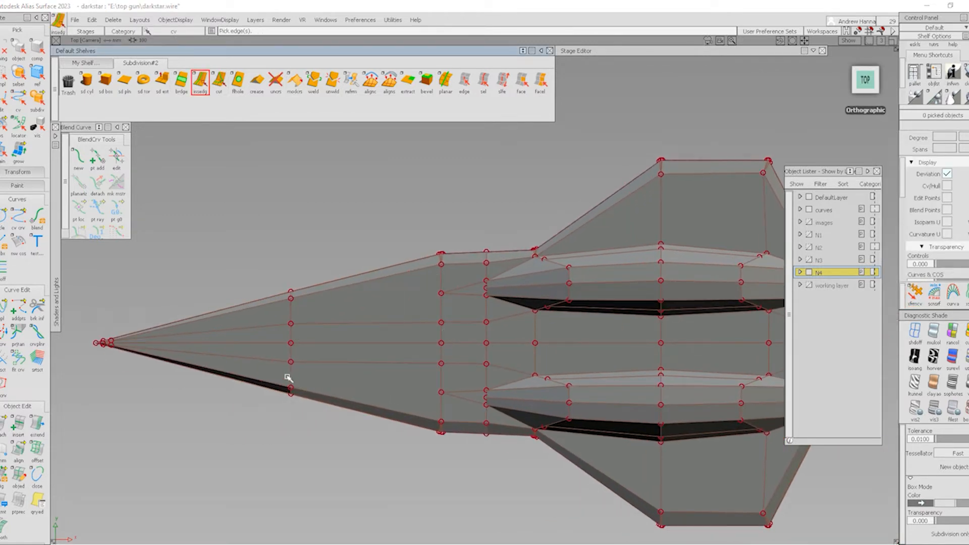
left_click(292, 372)
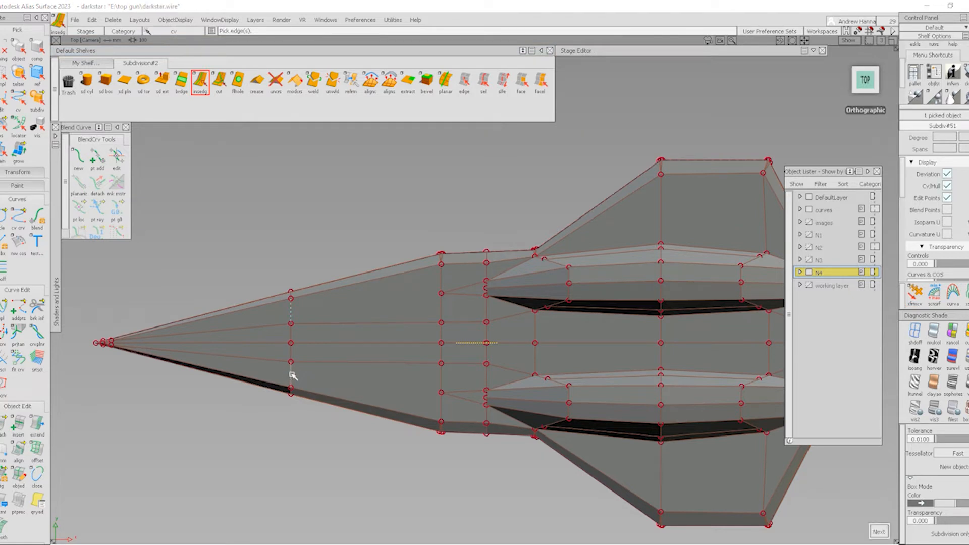
key("Return")
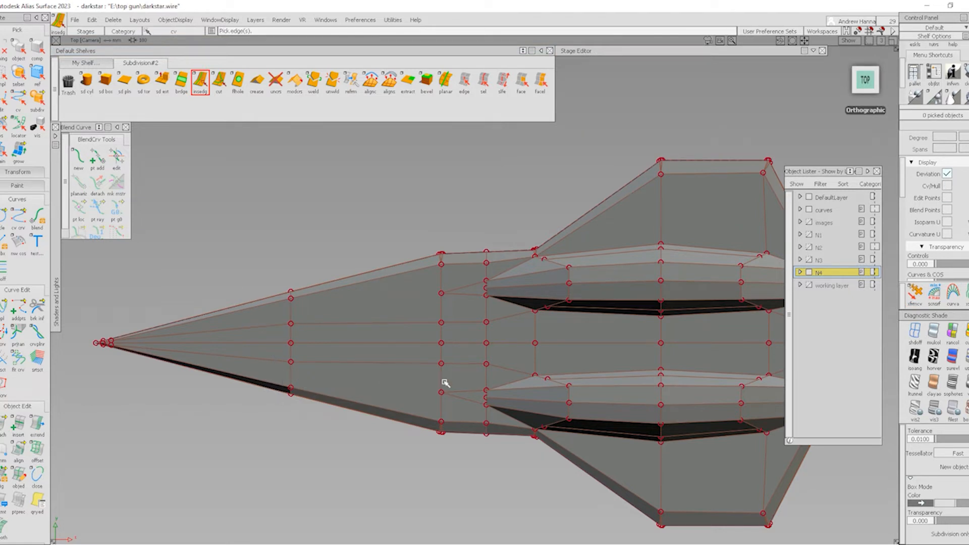
- Cut a lengthwise edge just outboard of the centre strip, from the nose's cross loop back to the loop at the hump's front tip
key("shift+alt")
right_click_drag(158, 363, 182, 372, "alt+shift")
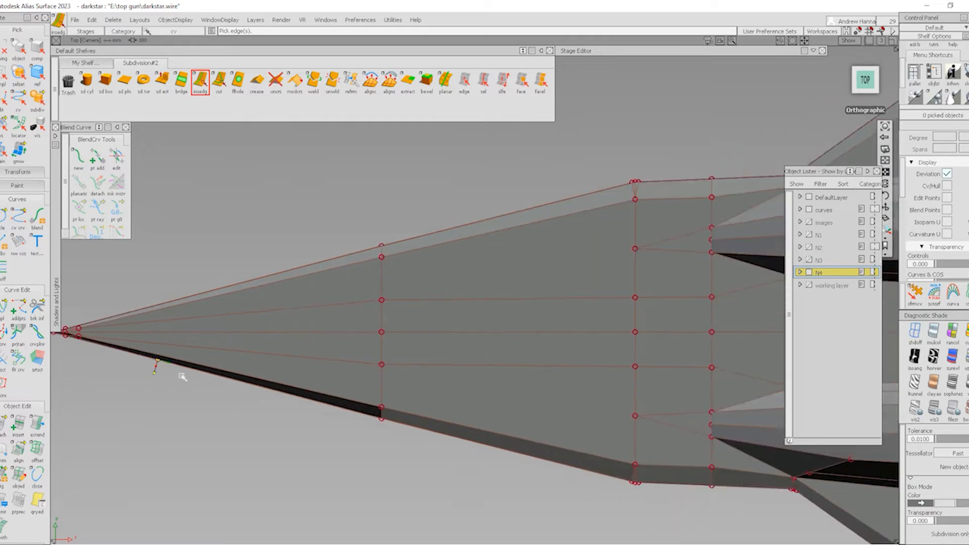
middle_click_drag(182, 372, 365, 344, "alt+shift")
middle_click_drag(561, 346, 399, 316, "alt+shift")
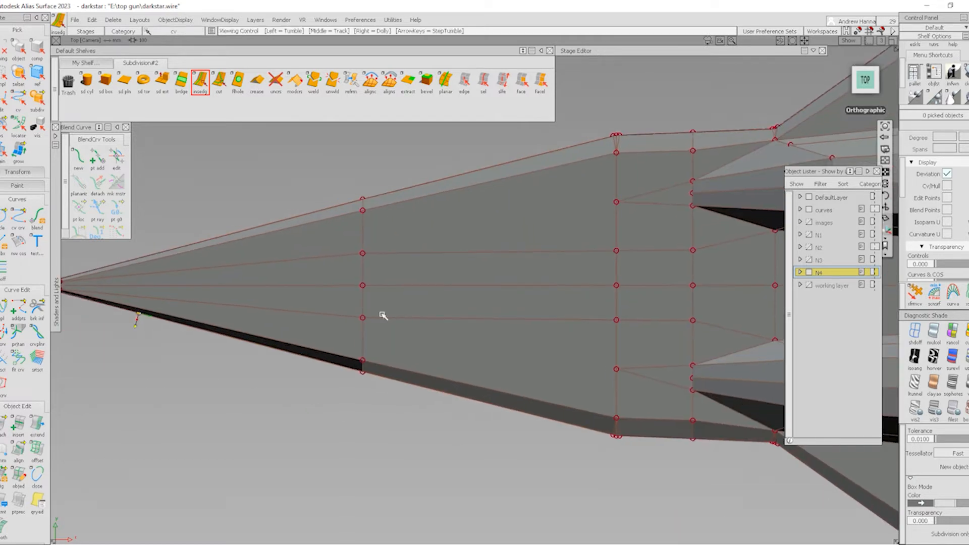
left_click(219, 82)
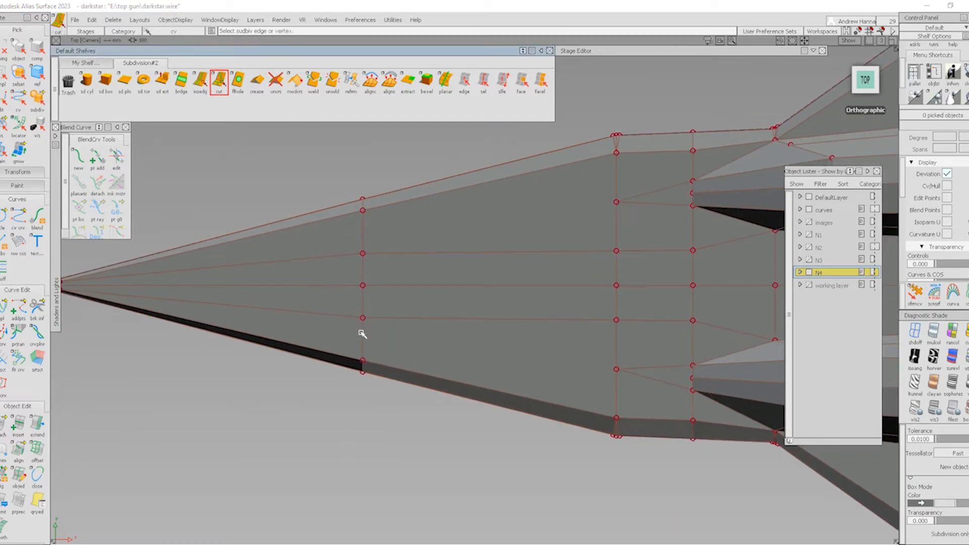
key("shift+alt")
middle_click_drag(685, 328, 450, 322, "alt+shift")
right_click_drag(539, 328, 499, 372, "alt+shift")
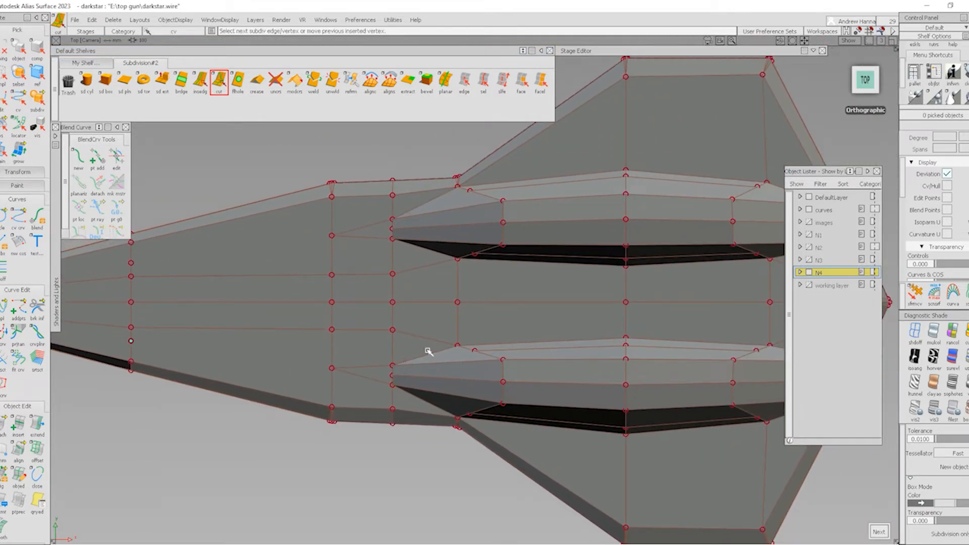
left_click(392, 349)
key("space")
- Cut another lengthwise edge from the centre strip's vertex on the hump's front loop, between the humps, back to the tail point
left_click(393, 331)
right_click_drag(569, 331, 551, 345, "alt+shift")
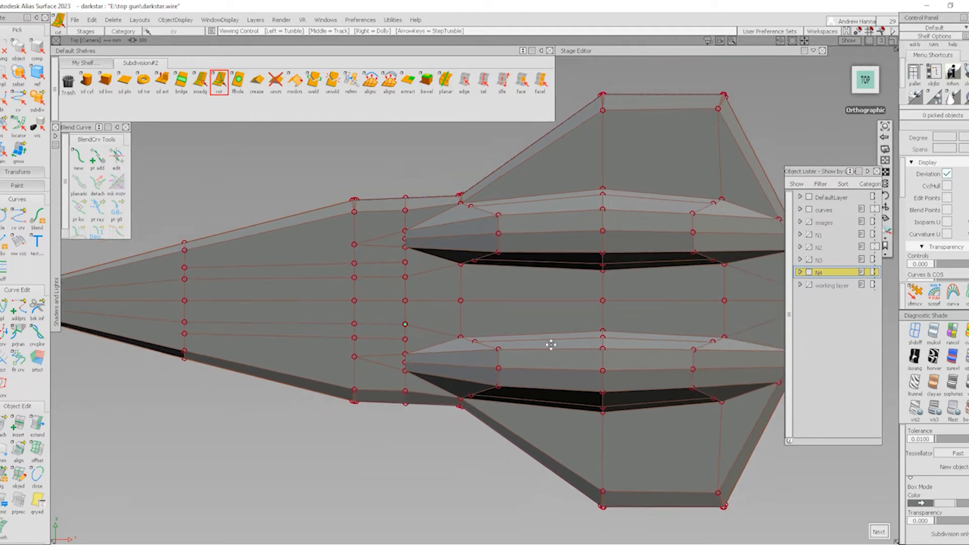
middle_click_drag(552, 345, 394, 346, "alt+shift")
left_click(659, 302)
key("space")
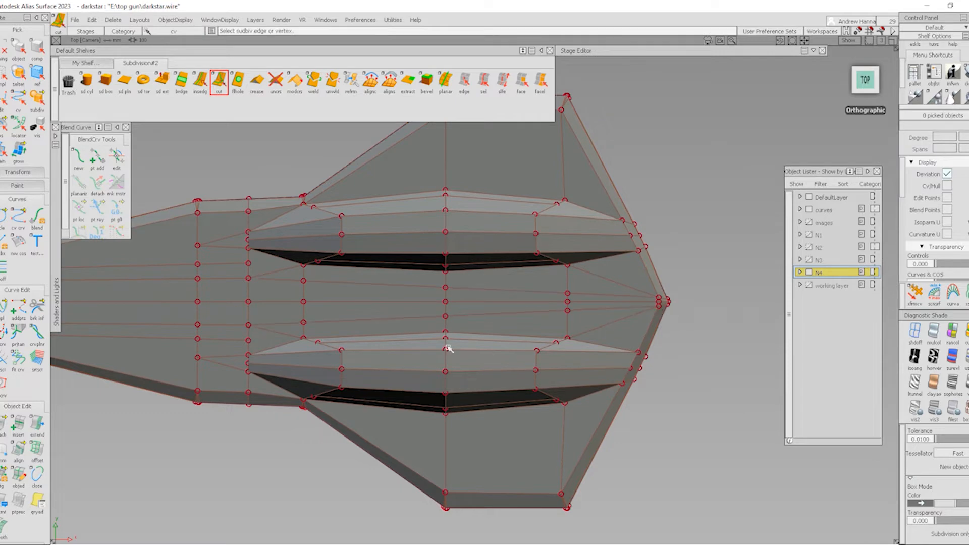
right_click_drag(303, 329, 476, 396, "alt+shift")
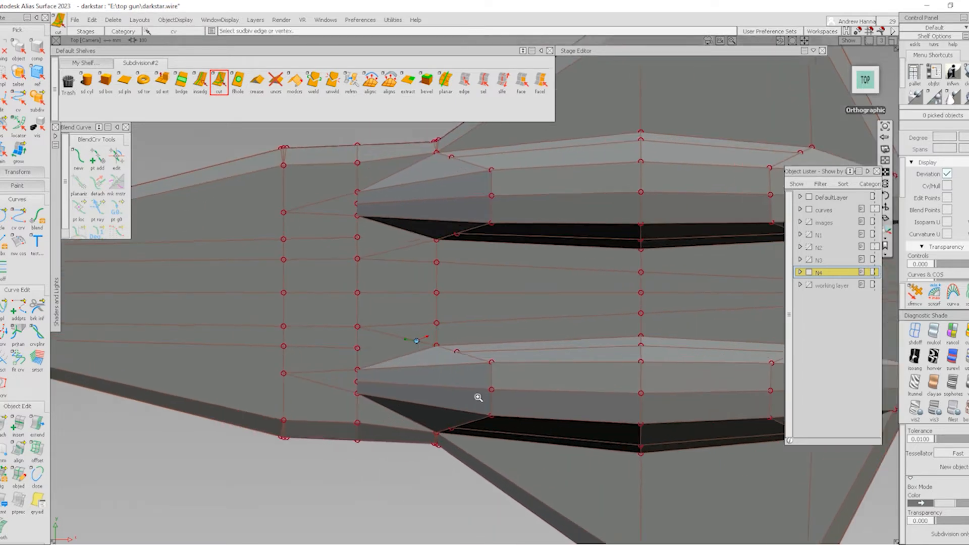
- Cut a lengthwise edge from the outboard vertex on the nose's cross loop forward to the nose tip
middle_click_drag(476, 396, 697, 385, "alt+shift")
middle_click_drag(301, 327, 393, 335, "alt+shift")
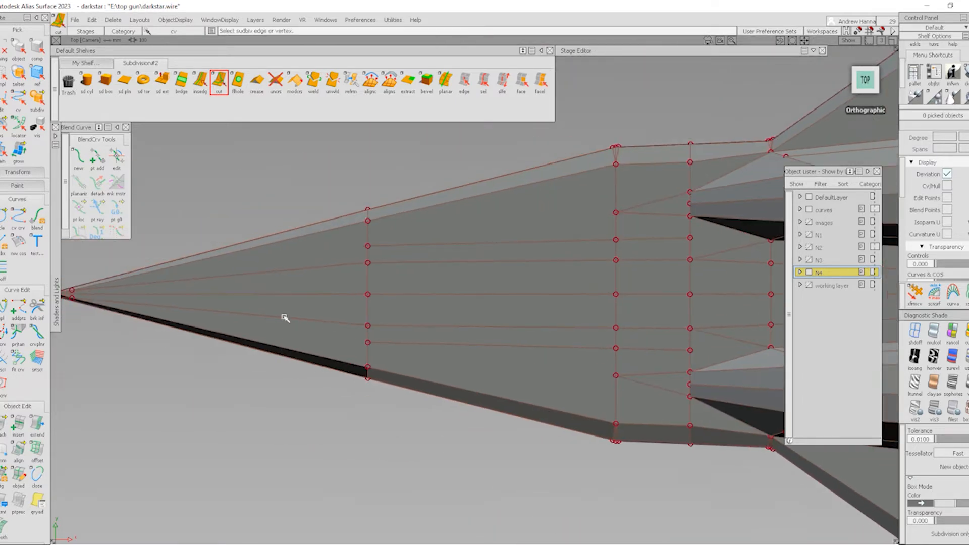
left_click(368, 342)
middle_click_drag(134, 322, 301, 355, "alt+shift")
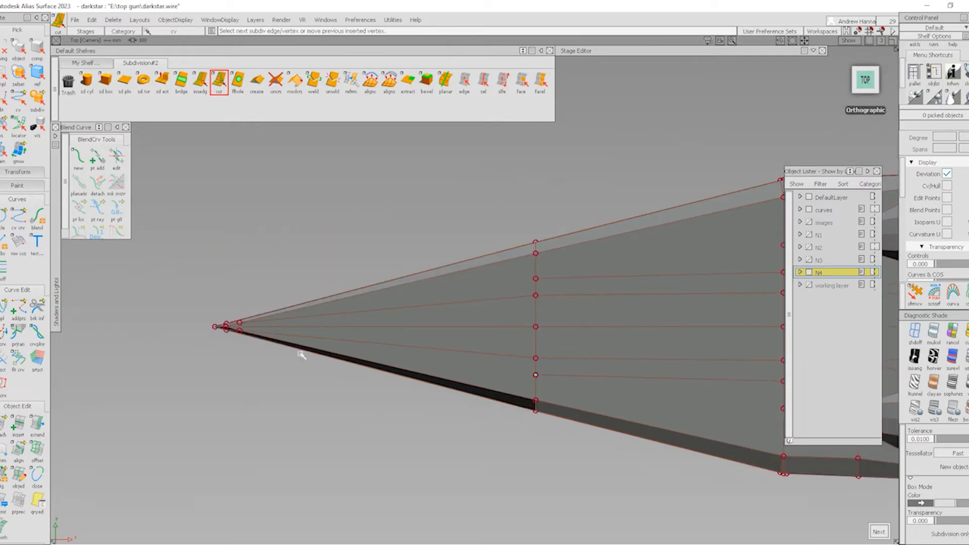
left_click(241, 332)
- Select the centre strip's vertices on the nose's cross loop and the three loops behind it, and raise them
middle_click_drag(521, 385, 454, 374, "alt+shift")
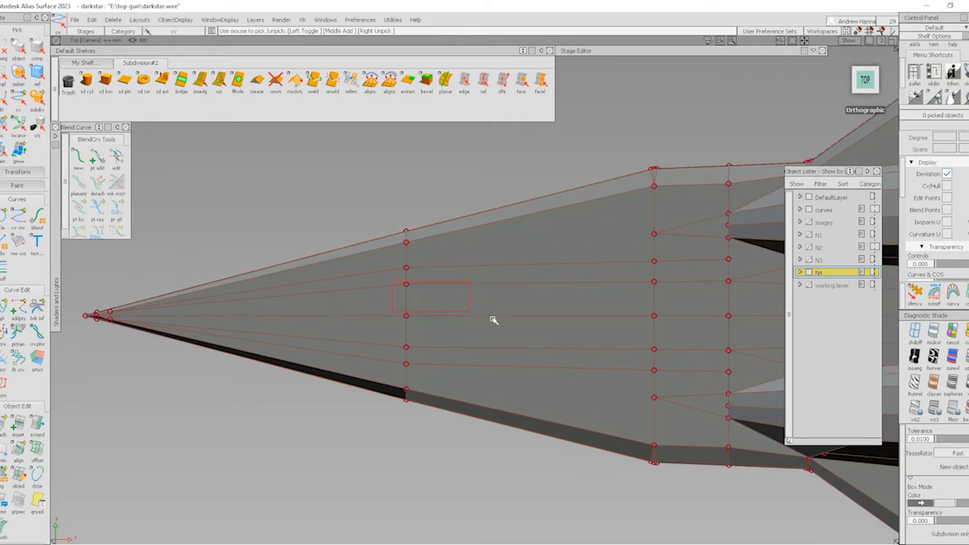
left_click_drag(551, 351, 553, 350)
middle_click_drag(709, 315, 594, 307, "alt+shift")
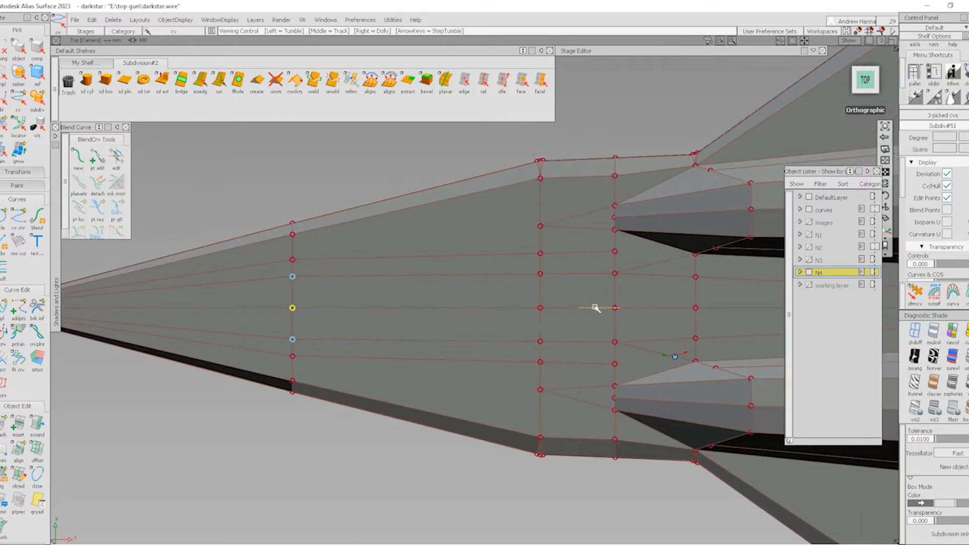
left_click_drag(509, 299, 659, 356)
middle_click_drag(730, 359, 506, 352, "alt+shift")
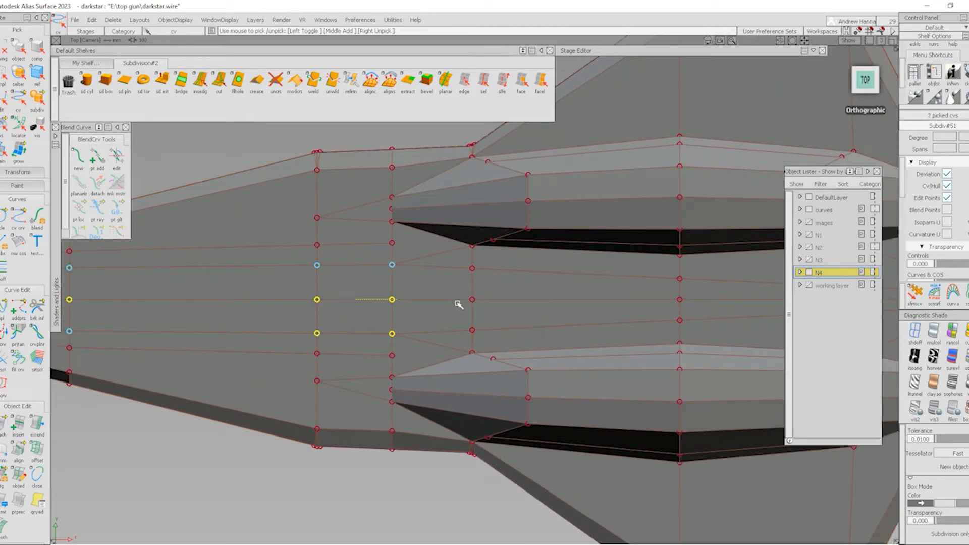
middle_click_drag(474, 331, 668, 372, "alt+shift")
right_click_drag(669, 372, 589, 409, "alt+shift")
left_click_drag(589, 409, 449, 296, "alt+shift")
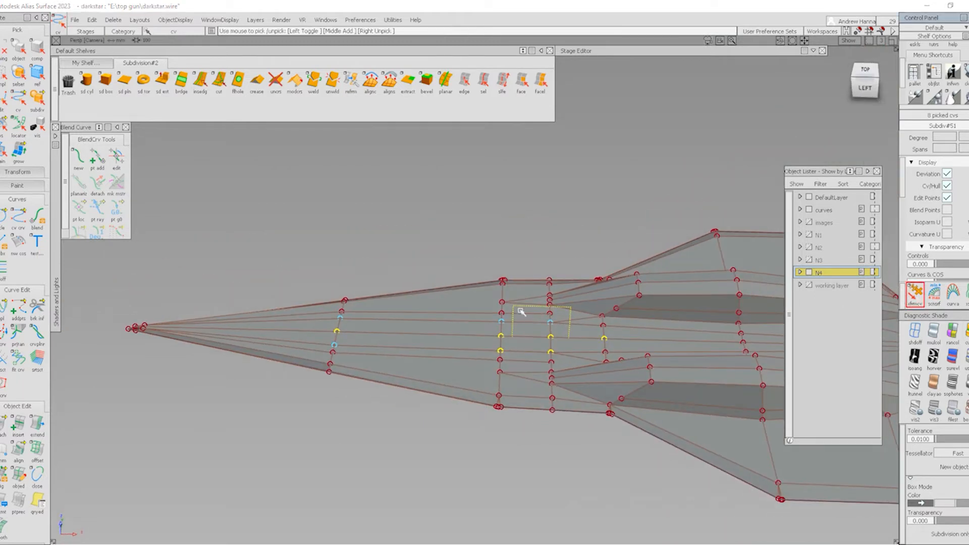
right_click_drag(525, 308, 533, 283, "ctrl+shift")
right_click_drag(517, 339, 551, 149)
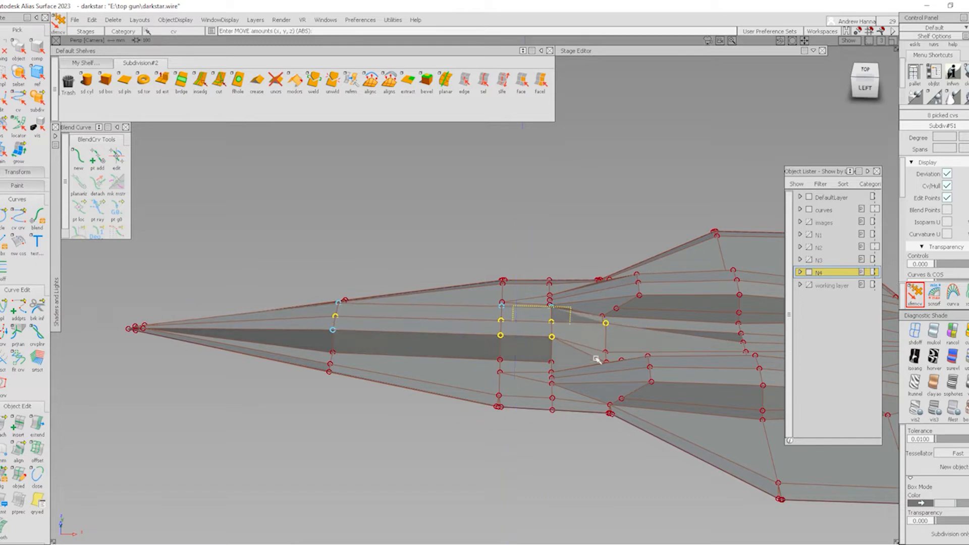
right_click_drag(605, 354, 698, 219)
- Cut an edge from the raised section's base vertex to the hump's inner front vertex, replacing the old diagonal edge
left_click_drag(550, 394, 619, 368, "alt+shift")
right_click_drag(601, 422, 677, 361, "alt+shift")
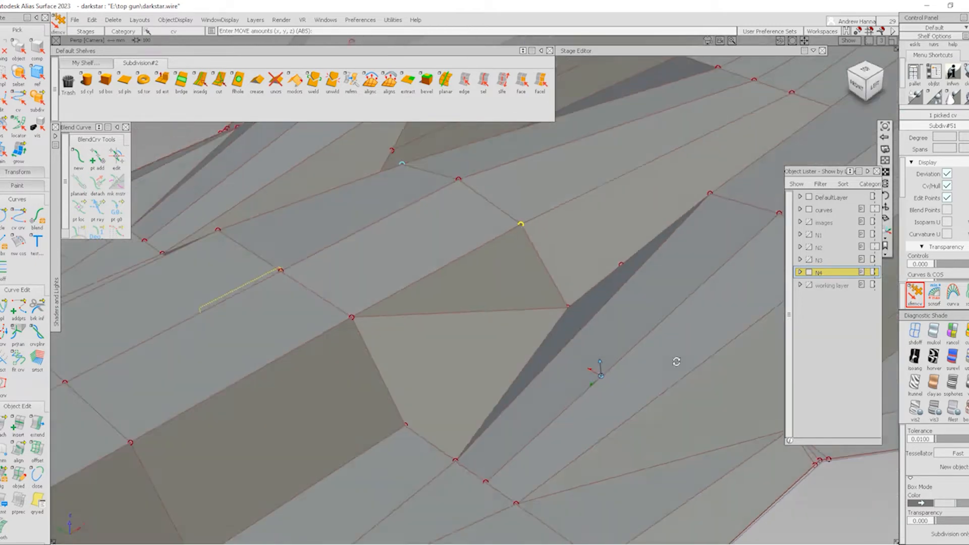
left_click_drag(676, 362, 672, 347, "alt+shift")
left_click(464, 82)
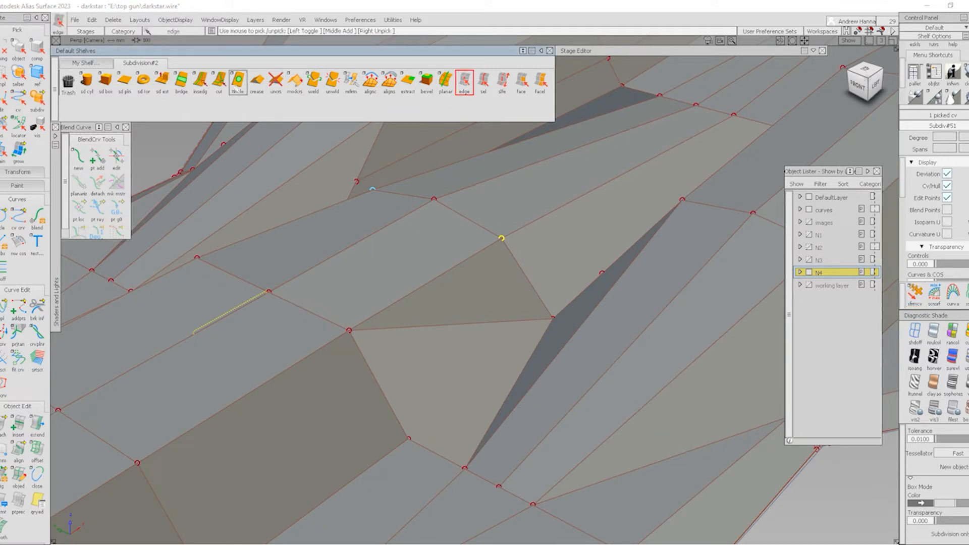
left_click(409, 437)
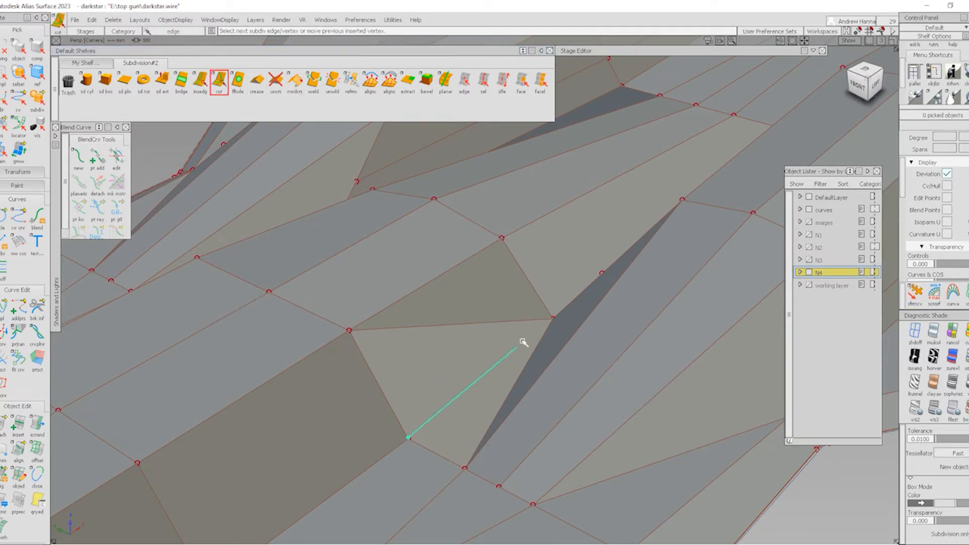
left_click(553, 318)
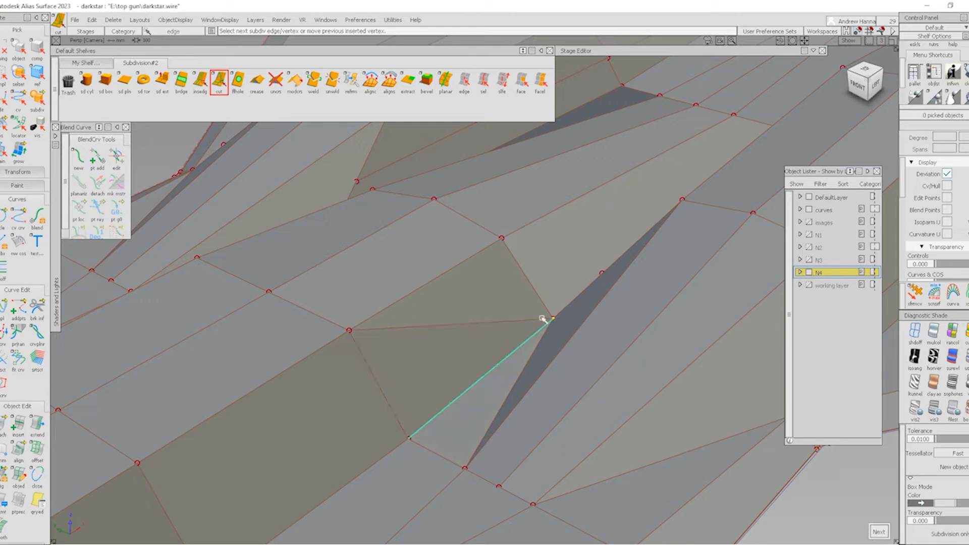
left_click(464, 82)
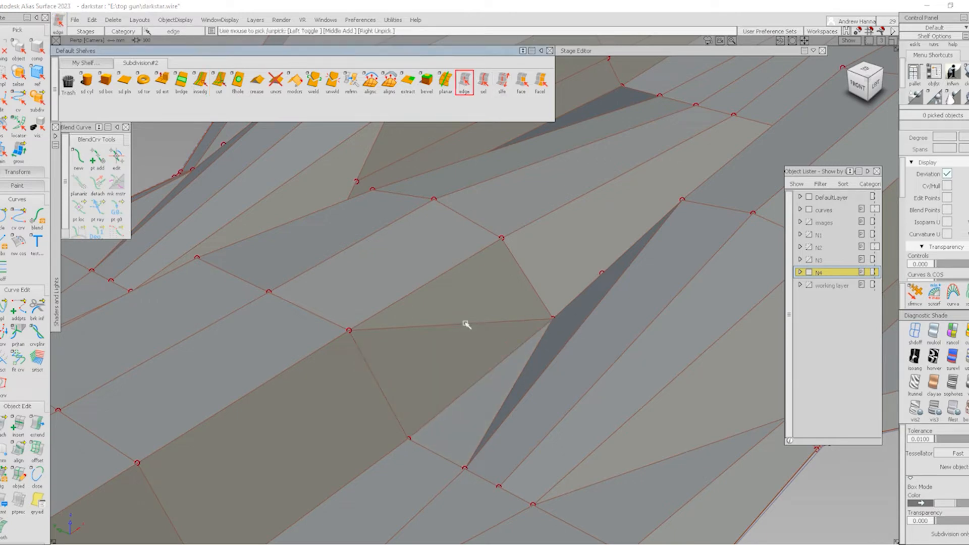
left_click_drag(512, 331, 553, 316, "alt+shift")
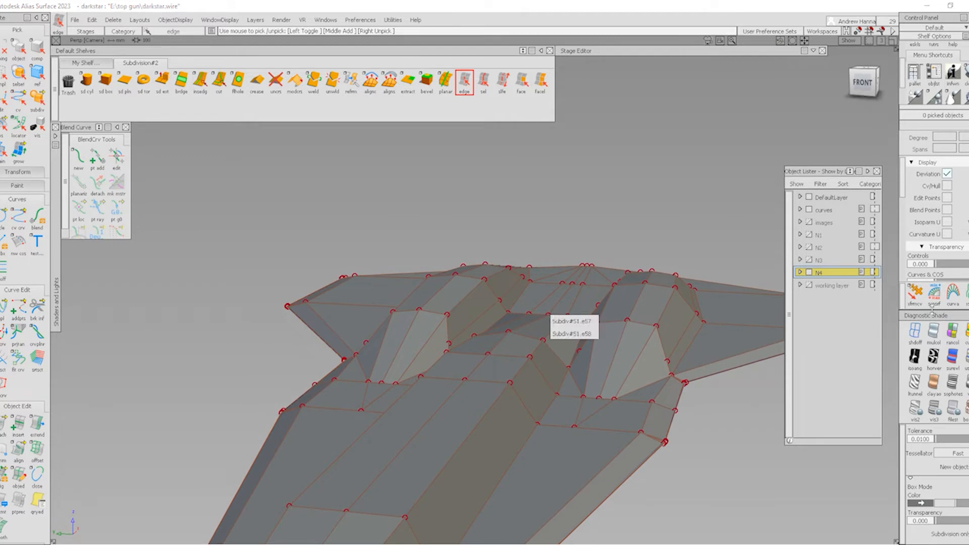
- Raise the centre strip's vertices on the cross loop midway along the humps, in the valley between them
left_click(549, 315)
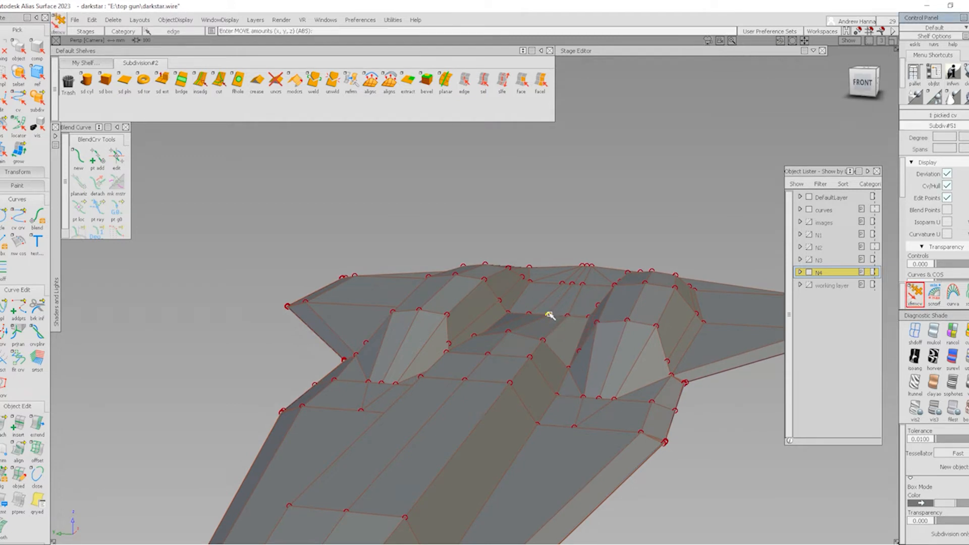
left_click_drag(579, 302, 579, 286, "ctrl+shift")
right_click_drag(661, 227, 691, 144)
- In the front view, raise all top vertices of the central fuselage section above the engine humps
right_click_drag(691, 143, 594, 217, "alt+shift")
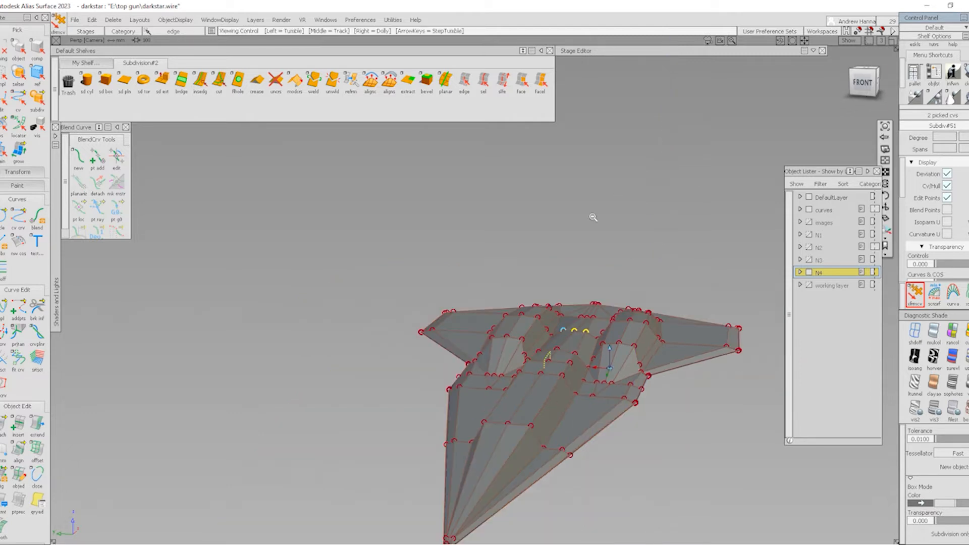
left_click_drag(593, 216, 354, 333, "alt+shift")
left_click_drag(515, 344, 611, 395, "alt+shift")
left_click(861, 83)
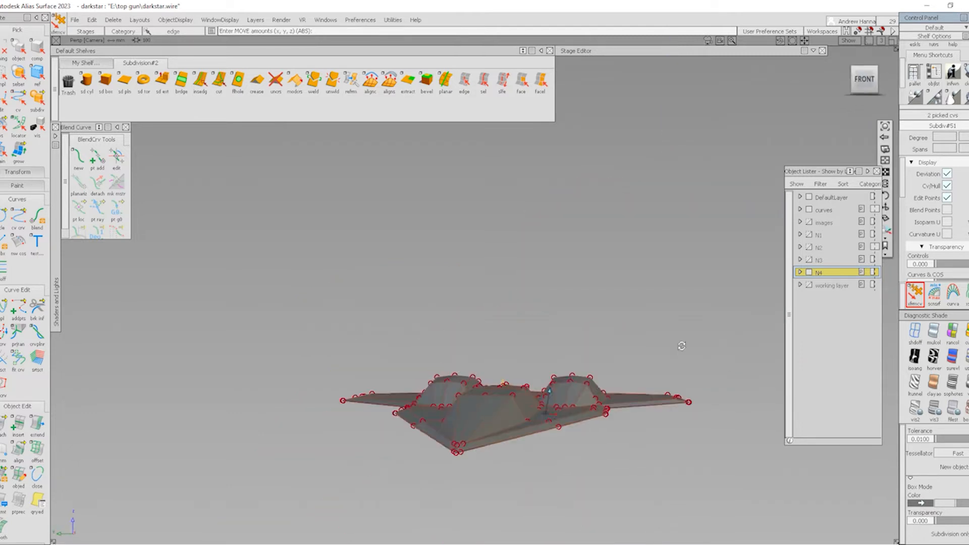
key("F7")
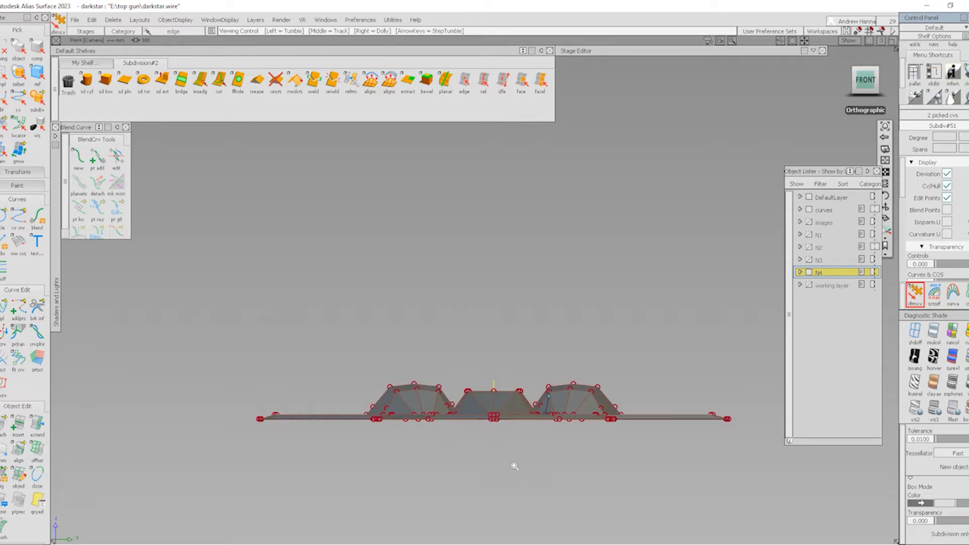
right_click_drag(513, 465, 481, 479, "alt+shift")
left_click_drag(481, 479, 436, 353, "ctrl+shift")
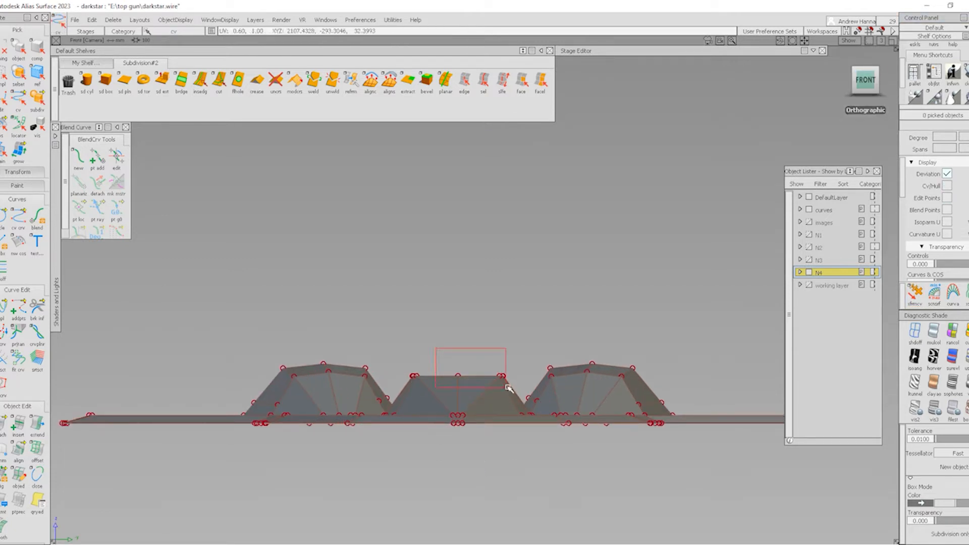
left_click_drag(507, 387, 518, 390)
mouse_move(511, 404)
right_mouse_down("ctrl+shift")
mouse_move(510, 288)
mouse_move(520, 353)
right_mouse_up("ctrl+shift")
left_click_drag(517, 376, 516, 341, "ctrl+shift")
- Select the outer top vertices of the central section and lower them slightly below the centreline
left_click_drag(484, 330, 504, 327, "ctrl+shift")
left_click_drag(502, 322, 524, 350)
left_click_drag(515, 385, 513, 351, "ctrl+shift")
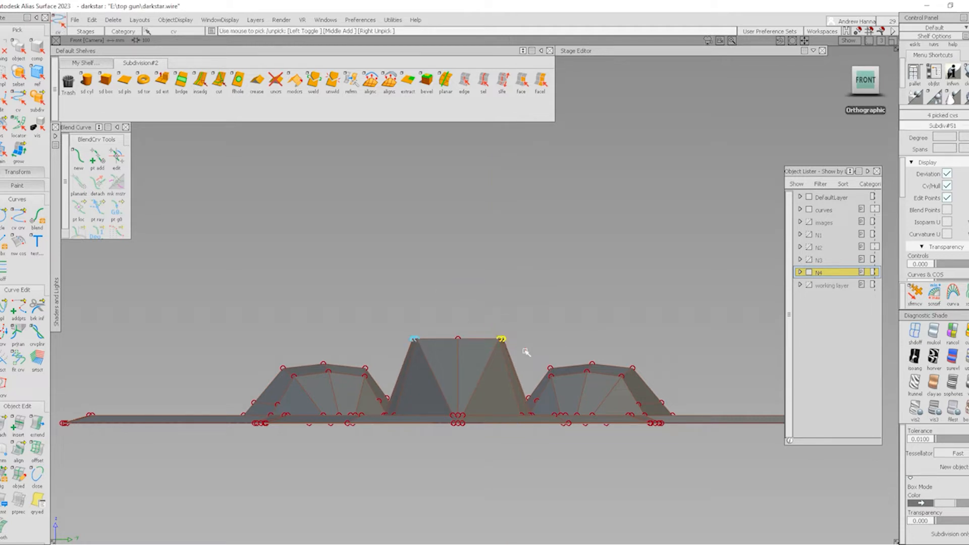
- Examine the nose tip and the raised central section in perspective
left_click_drag(513, 385, 278, 425, "alt+shift")
right_click_drag(254, 456, 307, 429, "alt+shift")
middle_click_drag(307, 429, 344, 390, "alt+shift")
left_click_drag(394, 328, 491, 382, "alt+shift")
right_click_drag(490, 383, 353, 376, "alt+shift")
left_click_drag(353, 376, 360, 328, "alt+shift")
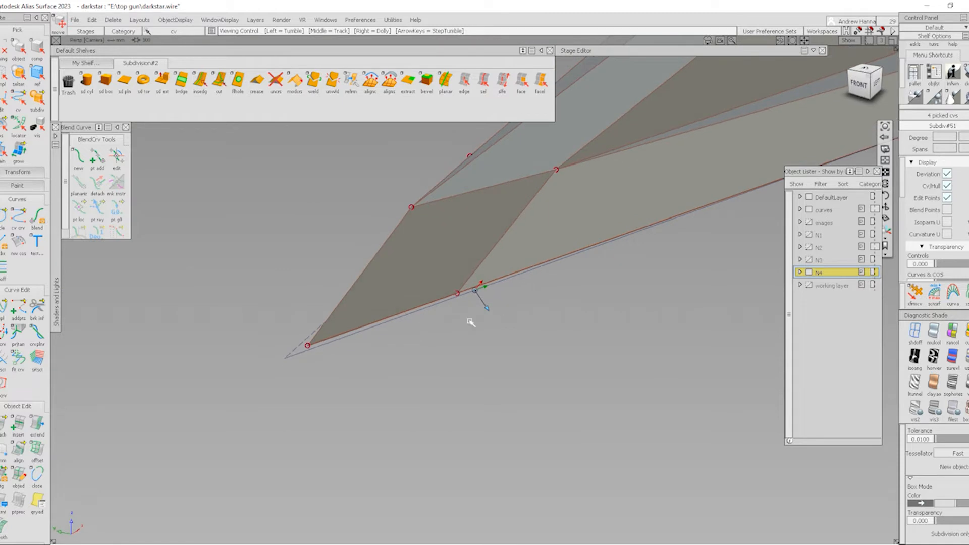
middle_click_drag(461, 314, 249, 361, "alt+shift")
right_click_drag(249, 362, 166, 374, "alt+shift")
middle_click_drag(656, 253, 363, 380, "alt+shift")
right_click_drag(577, 296, 505, 323, "alt+shift")
middle_click_drag(777, 262, 642, 333, "alt+shift")
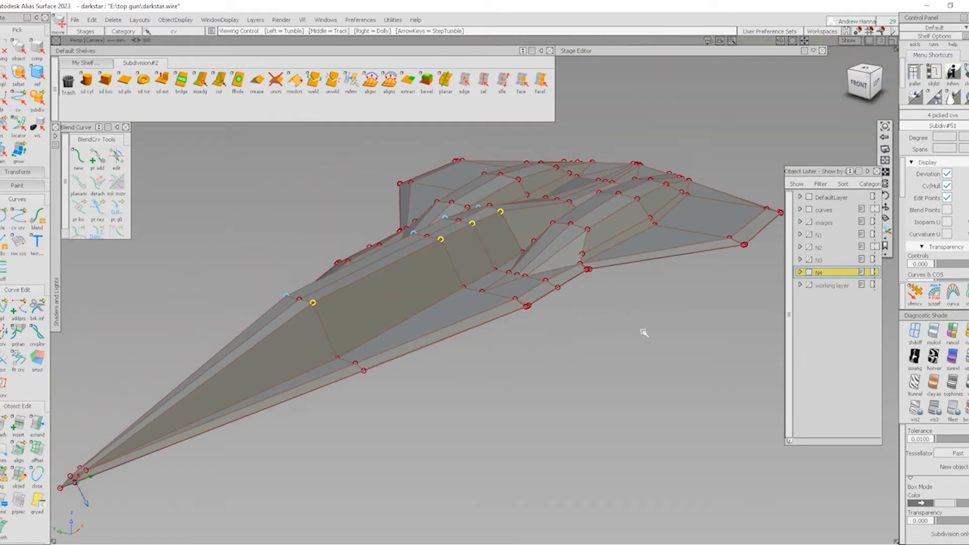
- Raise the three base vertices along the side of the central section, from the nose's cross loop back to the humps
left_click(915, 293)
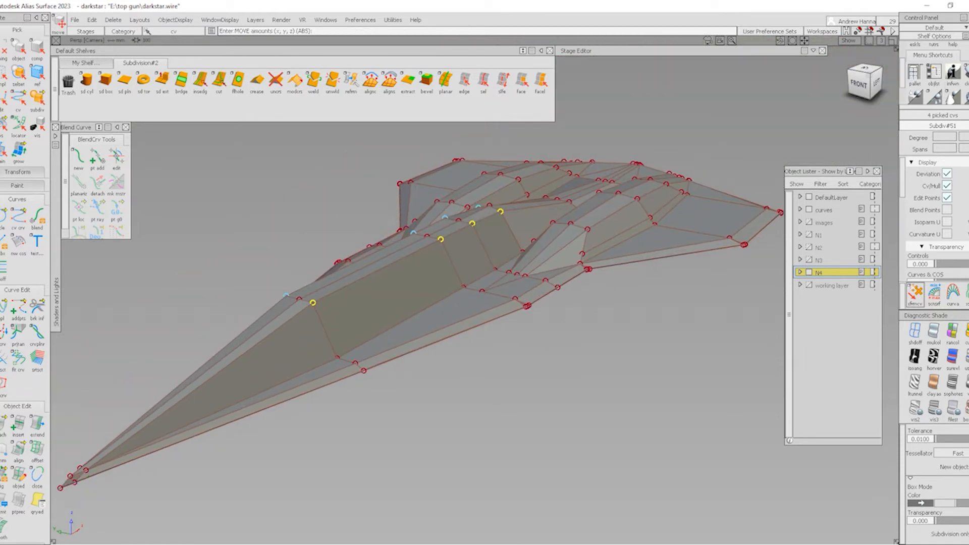
left_click(338, 357)
left_click_drag(514, 258, 342, 238, "alt+shift")
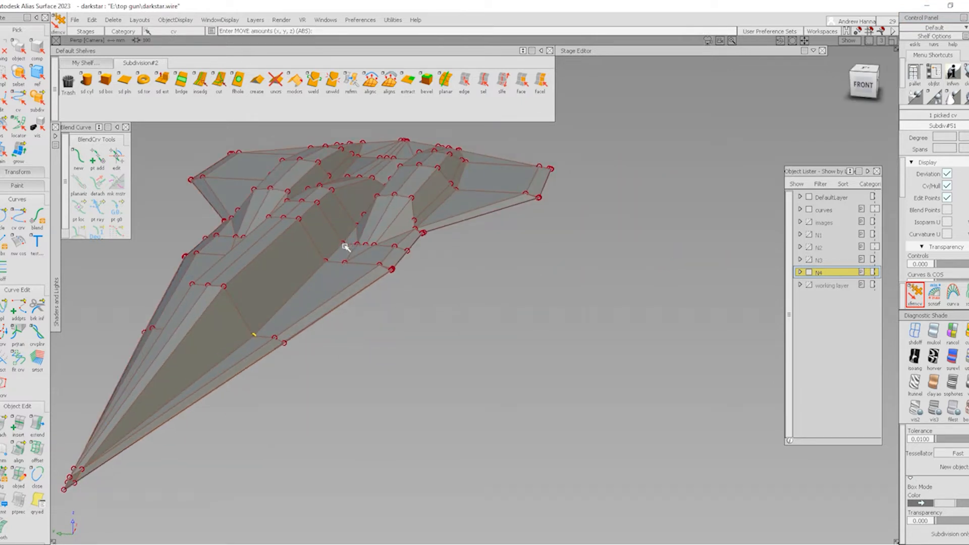
left_click_drag(372, 236, 376, 222, "ctrl+shift")
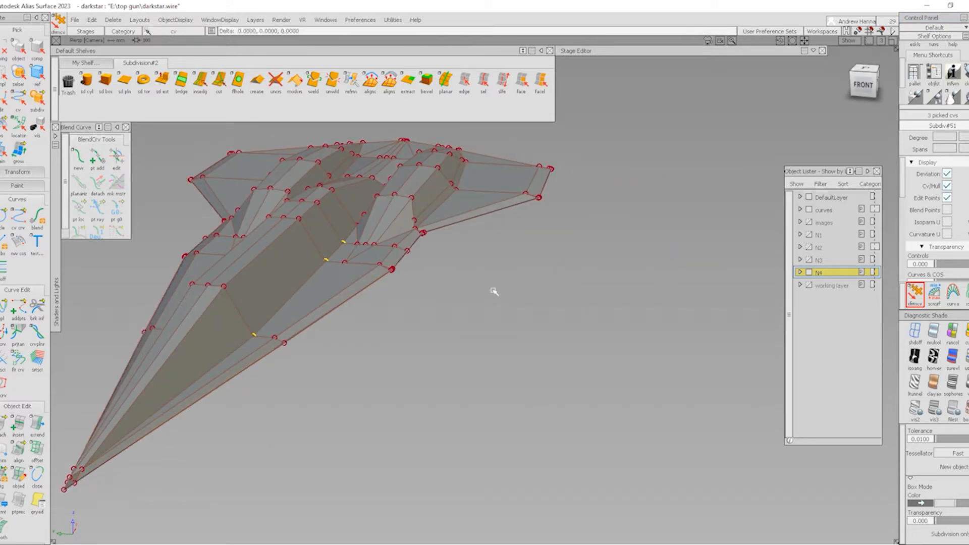
right_click_drag(492, 291, 526, 212)
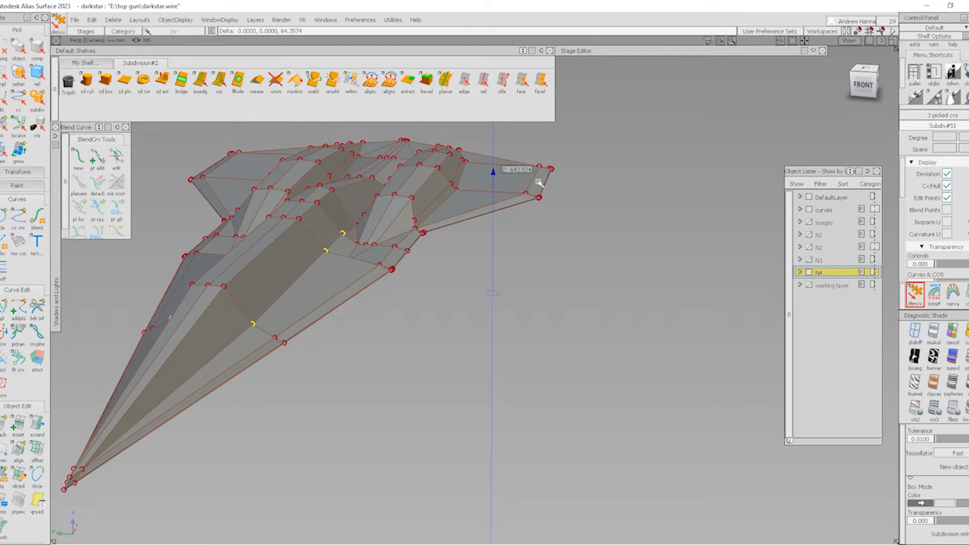
right_click_drag(554, 163, 554, 161)
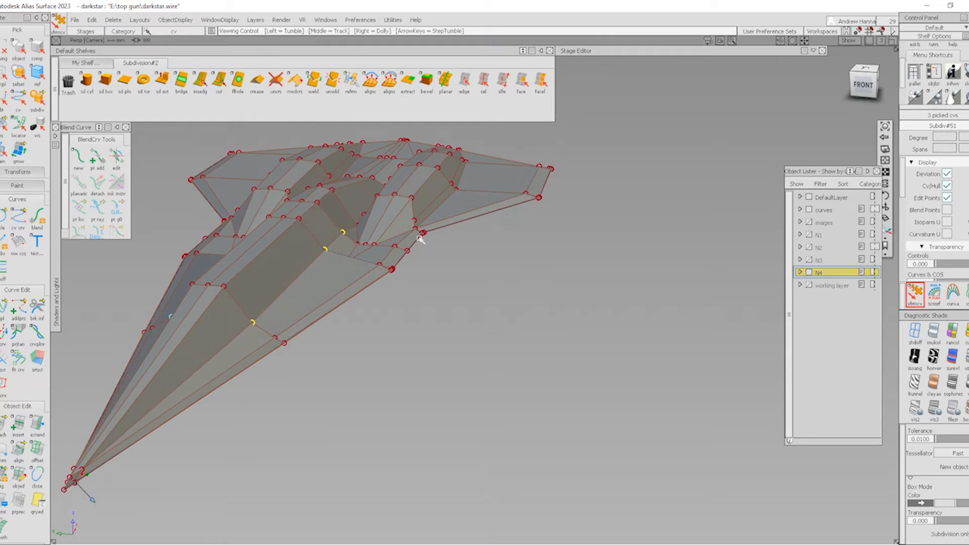
- Switch the display to the smooth subdivision surface and examine the fuselage profile with the model lines hidden
left_click_drag(420, 234, 396, 262, "alt+shift")
left_click_drag(509, 230, 529, 223, "ctrl+shift")
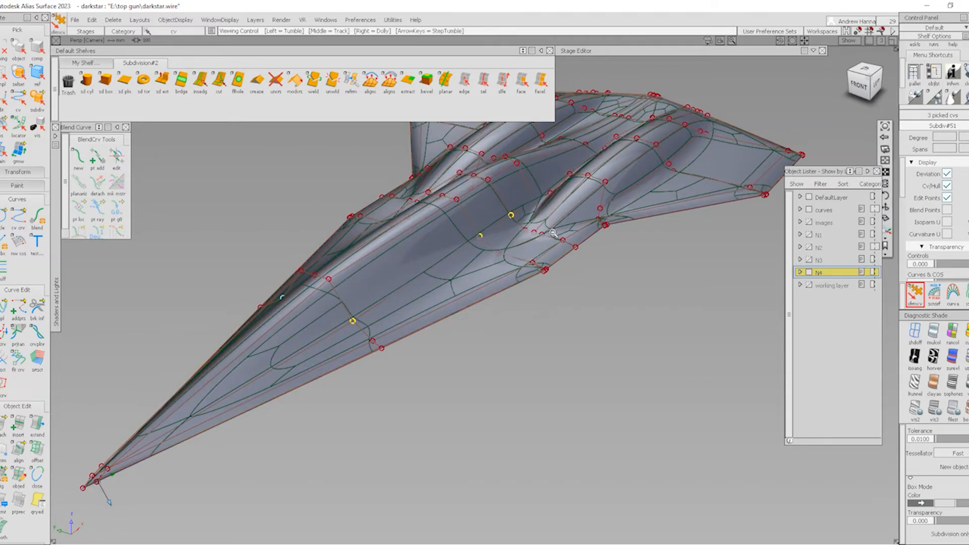
right_click_drag(407, 243, 384, 303, "alt+shift")
mouse_move(384, 303)
left_mouse_down("alt+shift")
mouse_move(403, 282)
mouse_move(374, 328)
left_mouse_up("alt+shift")
right_click_drag(358, 370, 398, 374, "alt+shift")
left_click_drag(398, 373, 454, 348, "alt+shift")
left_click_drag(627, 422, 510, 318, "ctrl+shift")
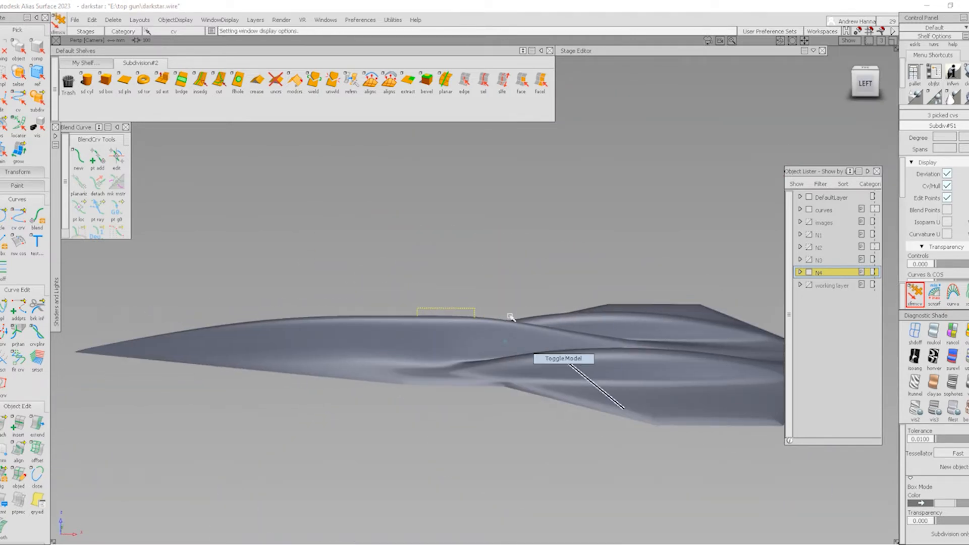
- Select the central top vertices on the loop between the hump fronts and lower them in the left view
left_click_drag(541, 357, 515, 417, "alt+shift")
right_click_drag(515, 417, 536, 422, "alt+shift")
middle_click_drag(537, 422, 525, 425, "alt+shift")
left_click_drag(525, 426, 525, 387, "alt+shift")
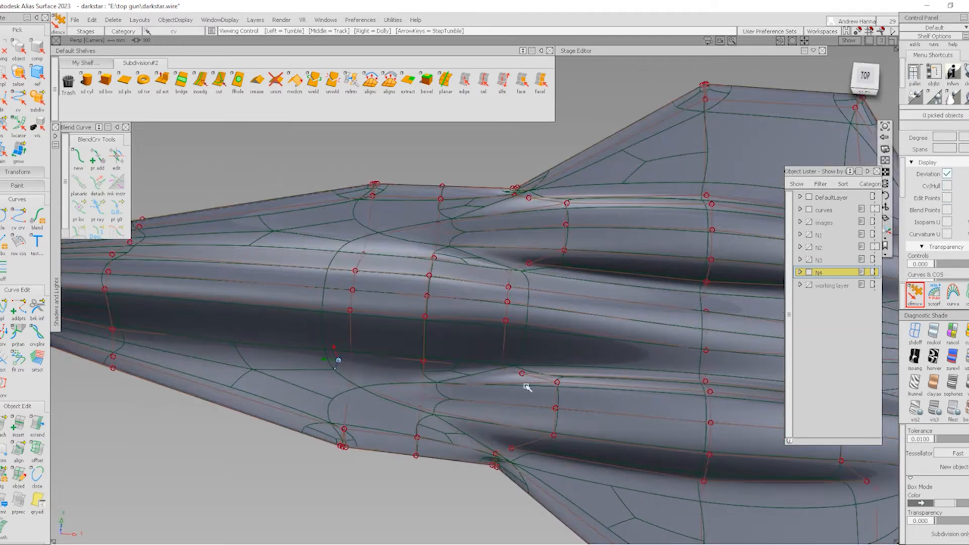
left_click_drag(444, 317, 521, 308, "ctrl+shift")
left_click_drag(491, 272, 534, 333)
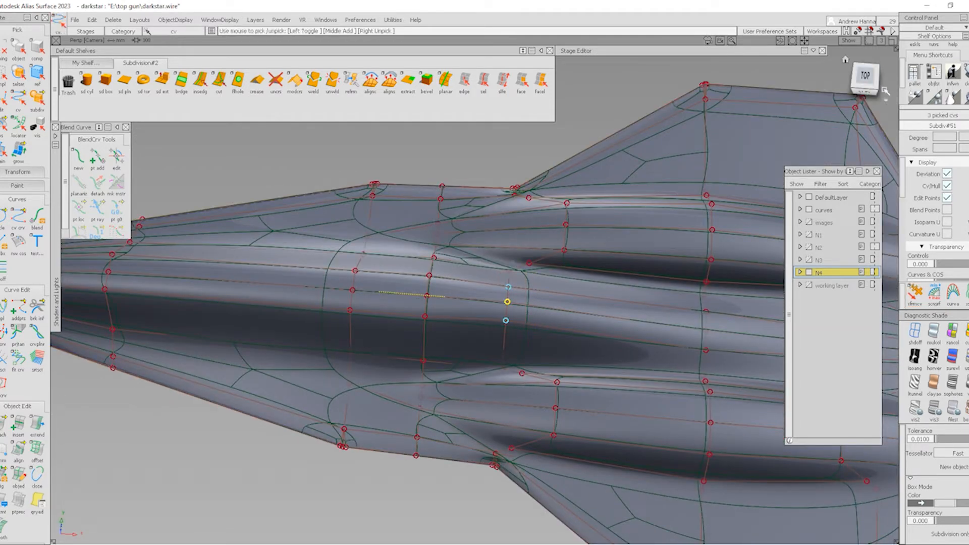
left_click(869, 95)
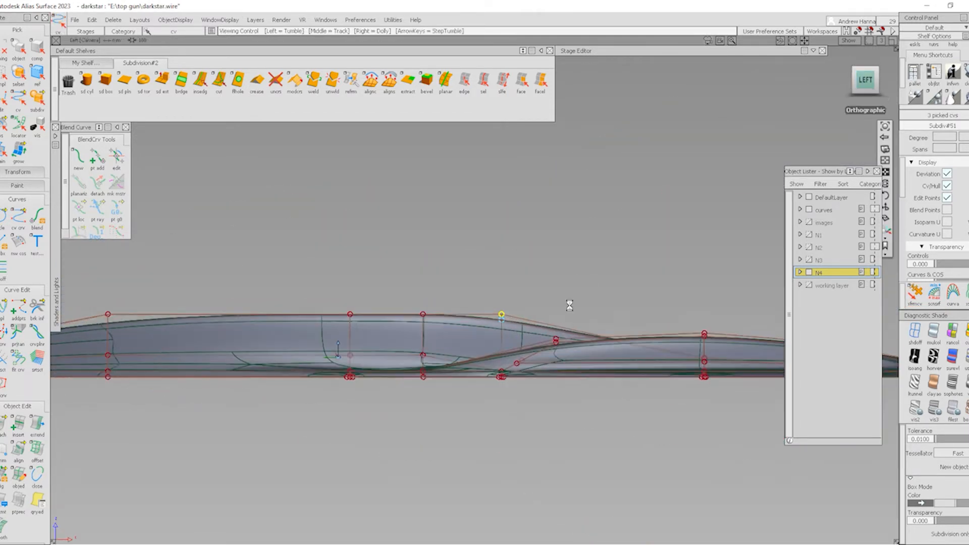
middle_click_drag(574, 278, 579, 239, "ctrl+shift")
right_click_drag(590, 206, 502, 270)
- Lower the central top vertices on the loop at the humps' front tips by about 54
middle_click_drag(502, 270, 580, 266, "alt+shift")
left_click_drag(460, 298, 451, 232, "ctrl+shift")
left_click_drag(473, 255, 495, 281)
middle_click_drag(511, 276, 520, 254, "ctrl+shift")
right_click_drag(523, 253, 524, 260)
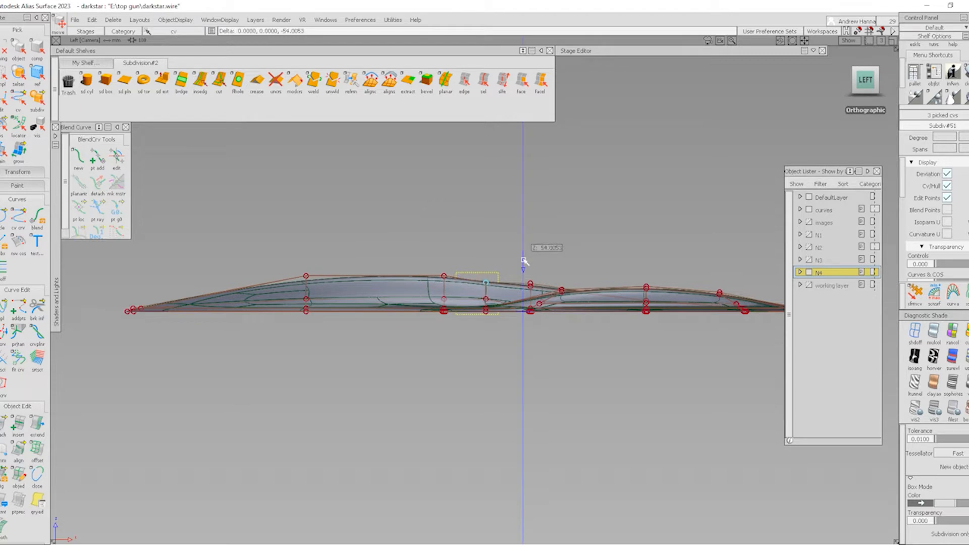
- Undo the trial height change on the top vertices of the loop ahead of the humps and slide them towards the nose
left_click_drag(477, 266, 439, 254, "ctrl+shift")
left_click_drag(396, 247, 463, 287)
middle_click_drag(470, 283, 477, 232, "ctrl+shift")
mouse_move(486, 225)
right_mouse_down()
mouse_move(485, 242)
mouse_move(486, 229)
right_mouse_up()
key("ctrl+z")
right_click_drag(461, 261, 477, 310, "alt+shift")
middle_click_drag(477, 311, 444, 287, "alt+shift")
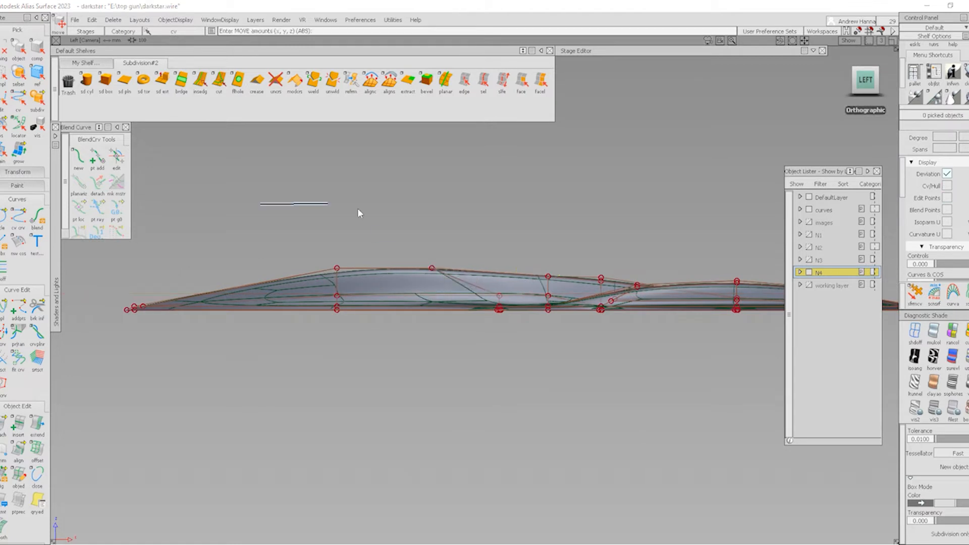
- Select the top vertices on the nose's cross loop and lower them slightly in the left view
left_click_drag(357, 208, 364, 209, "ctrl+shift")
left_click_drag(297, 243, 379, 281)
middle_click_drag(383, 280, 410, 246, "ctrl+shift")
right_click_drag(408, 245, 409, 251)
- Try lowering the top vertices on the fuselage loop at the front of the wings in the left view
right_click_drag(612, 270, 597, 286, "alt+shift")
middle_click_drag(597, 286, 500, 291, "alt+shift")
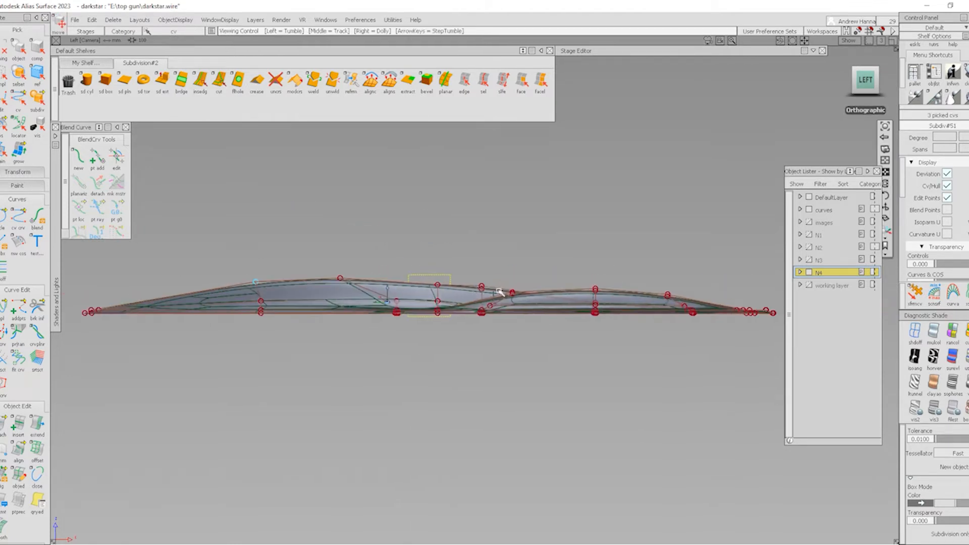
right_click_drag(499, 331, 510, 241, "alt+shift")
left_click_drag(451, 260, 479, 260, "ctrl+shift")
left_click_drag(483, 251, 489, 264)
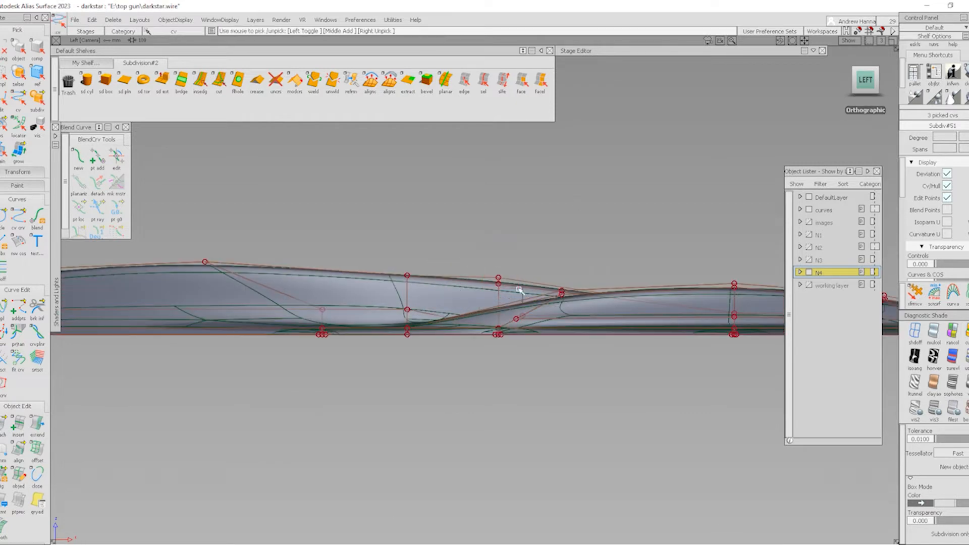
middle_click_drag(537, 283, 558, 232, "ctrl+shift")
right_click_drag(558, 232, 558, 241)
key("ctrl+z")
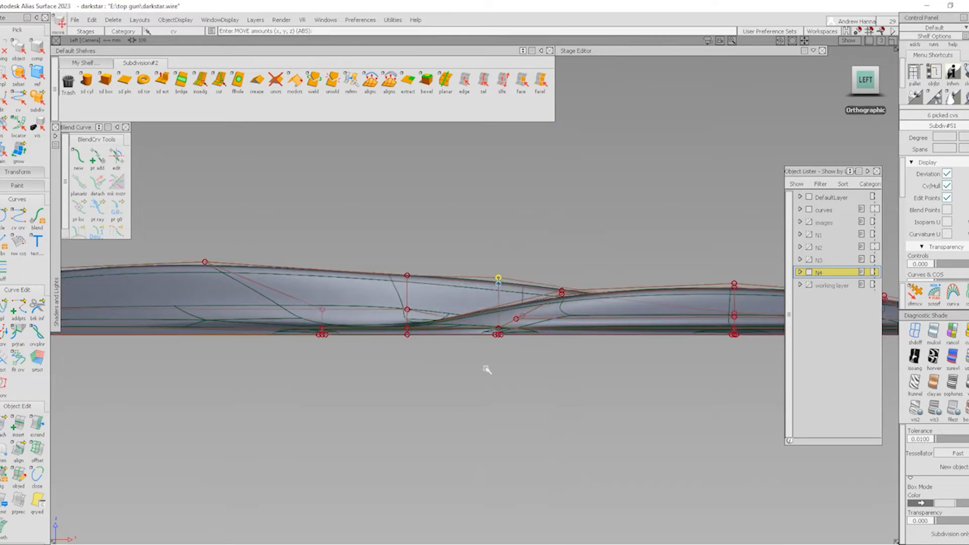
- Select only the three central top vertices on the loop at the front of the wings and lower them slightly
left_click_drag(497, 271, 515, 288, "ctrl+shift")
middle_click_drag(533, 281, 536, 248, "ctrl+shift")
right_click_drag(536, 248, 538, 255)
- Compare the smoothed aircraft body with the reference images from several angles, including the front
left_click_drag(597, 258, 617, 401, "alt+shift")
right_click_drag(617, 402, 564, 356, "ctrl+shift")
right_click_drag(561, 358, 509, 401, "alt+shift")
left_click_drag(509, 401, 487, 399, "alt+shift")
left_click(809, 223)
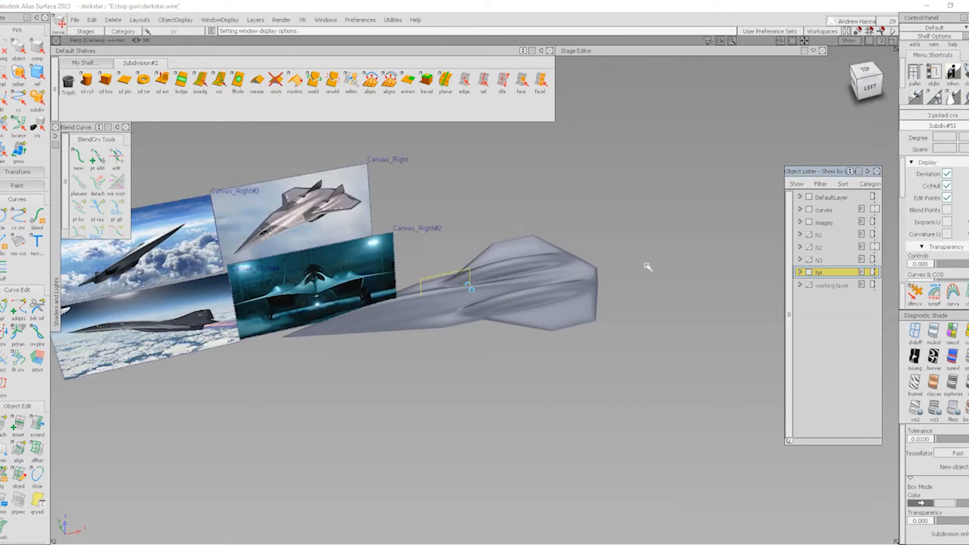
right_click_drag(596, 283, 429, 323, "alt+shift")
right_click_drag(351, 328, 471, 308, "alt+shift")
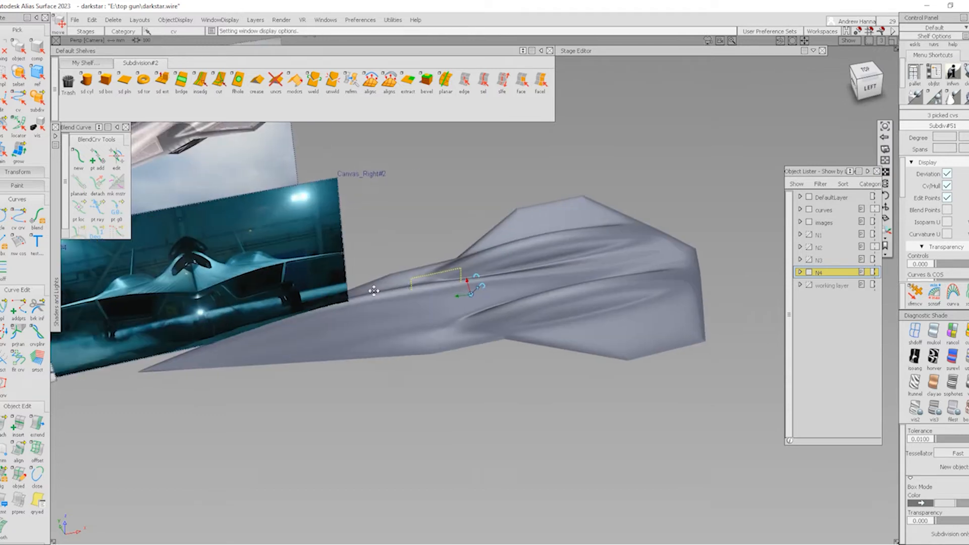
middle_click_drag(478, 312, 562, 358, "alt+shift")
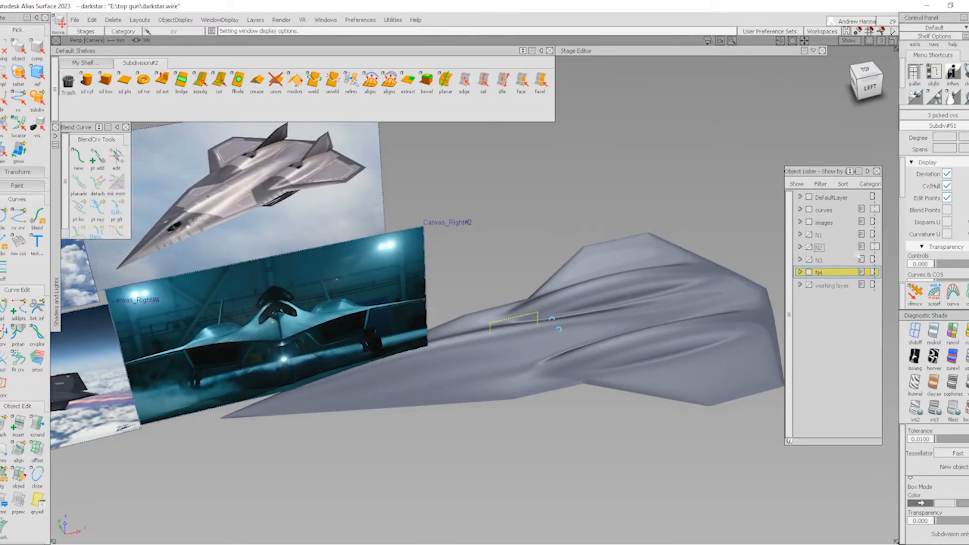
left_click_drag(573, 347, 654, 314, "alt+shift")
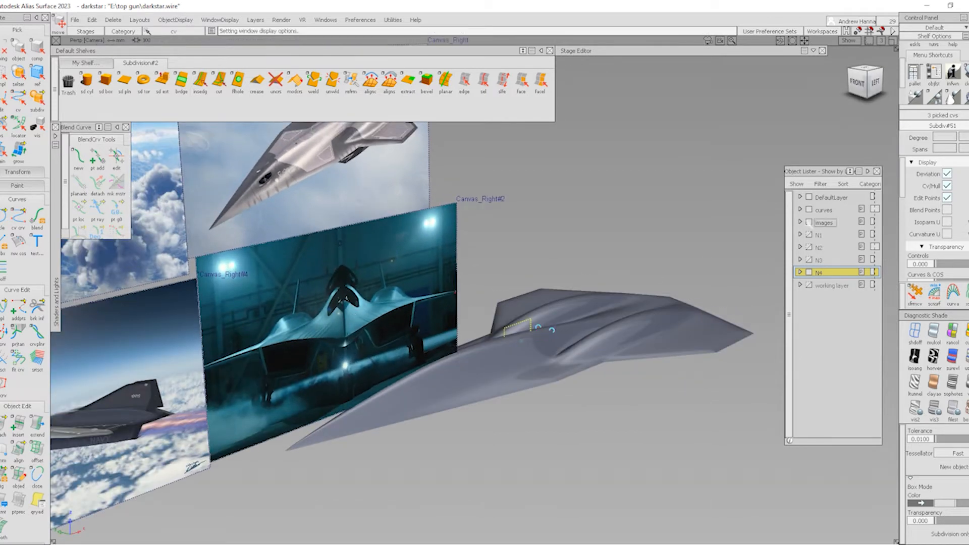
left_click(809, 223)
left_click_drag(658, 320, 620, 312, "alt+shift")
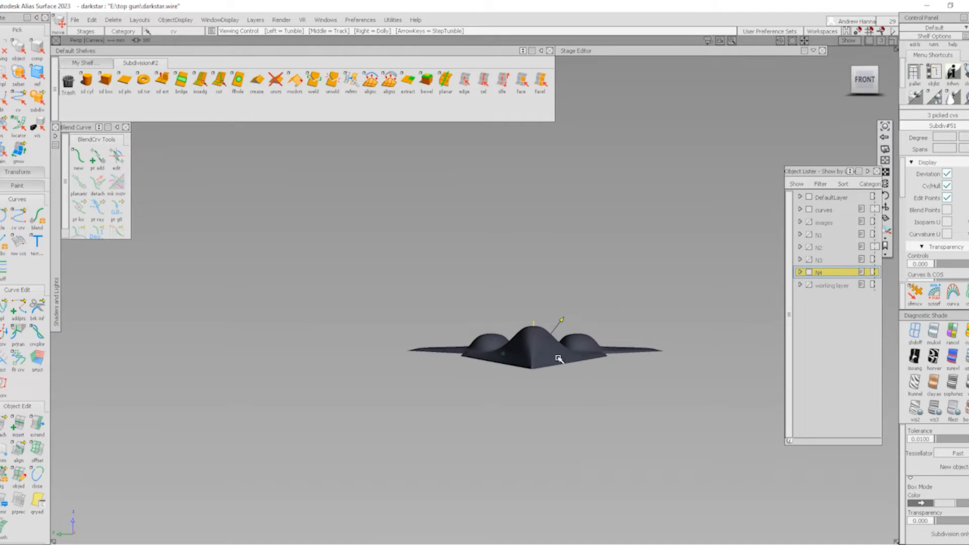
left_click_drag(559, 359, 627, 363, "alt+shift")
- In the front view, select the inner upper vertices of the engine humps and shift them sideways towards the hump centres
left_click(864, 79)
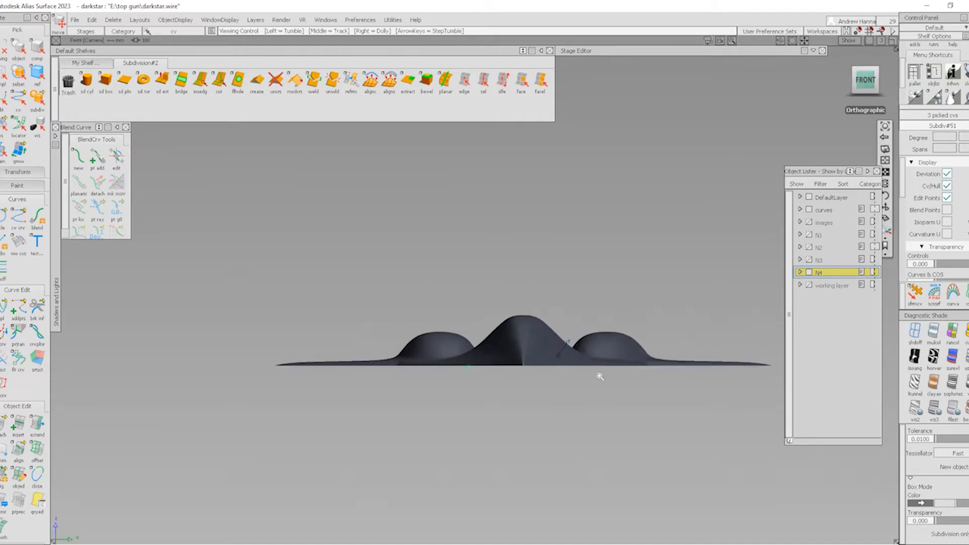
right_click_drag(600, 376, 569, 338, "alt+shift")
right_click_drag(622, 422, 591, 373, "alt+shift")
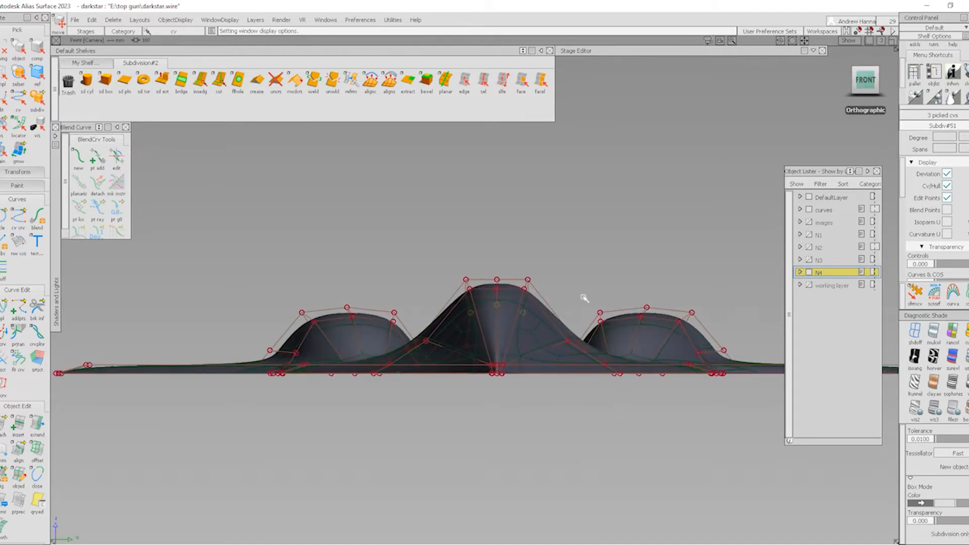
left_click_drag(584, 298, 608, 301, "ctrl+shift")
left_click_drag(579, 287, 592, 296)
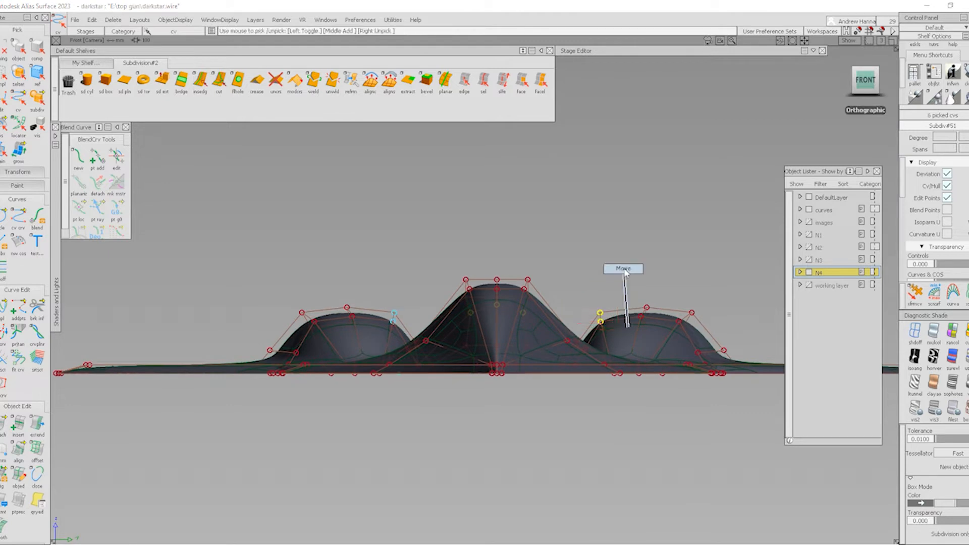
middle_click_drag(625, 269, 626, 269, "ctrl+shift")
middle_click_drag(627, 269, 628, 269)
- Select the outer upper vertices of the engine humps and move them about 17 towards the hump centres
left_click_drag(585, 303, 661, 296, "ctrl+shift")
left_click_drag(674, 290, 725, 329)
middle_click_drag(725, 337, 724, 295, "ctrl+shift")
middle_click_drag(722, 294, 721, 294)
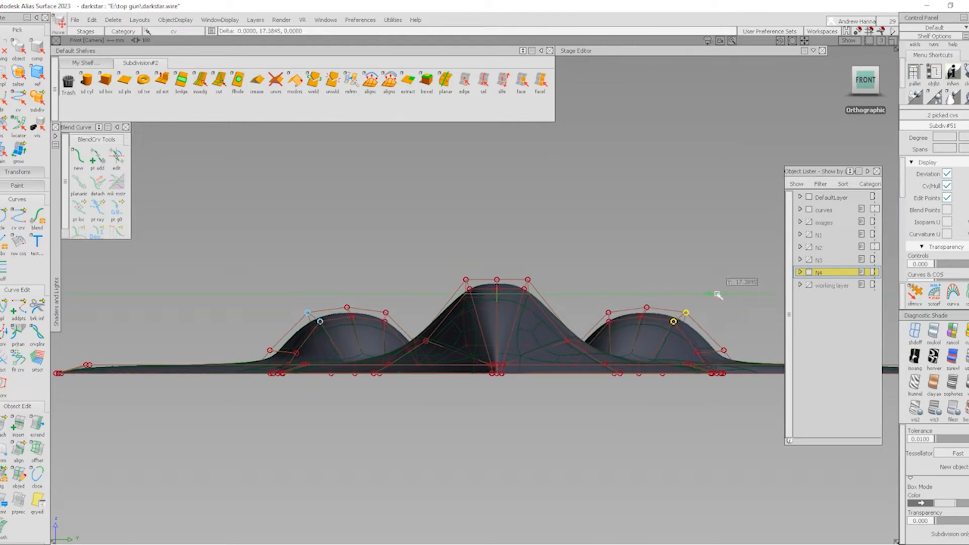
- Clear the selection and examine the narrowed engine humps and the fuselage between them in perspective
left_click_drag(655, 399, 654, 367, "ctrl+shift")
left_click(637, 367, "alt+shift")
right_click_drag(476, 418, 623, 291, "ctrl+shift")
right_click_drag(522, 389, 613, 332, "ctrl+shift")
right_click_drag(707, 410, 648, 320, "ctrl+shift")
left_click_drag(650, 322, 629, 316, "alt+shift")
key("alt+m")
right_click_drag(610, 290, 664, 328, "alt+shift")
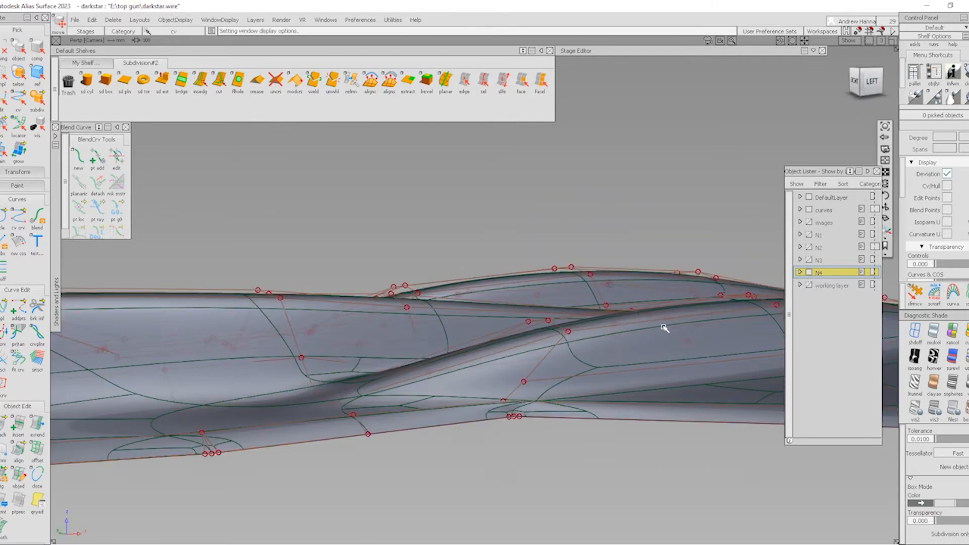
left_click_drag(665, 329, 701, 347, "alt+shift")
middle_click_drag(702, 347, 582, 307, "alt+shift")
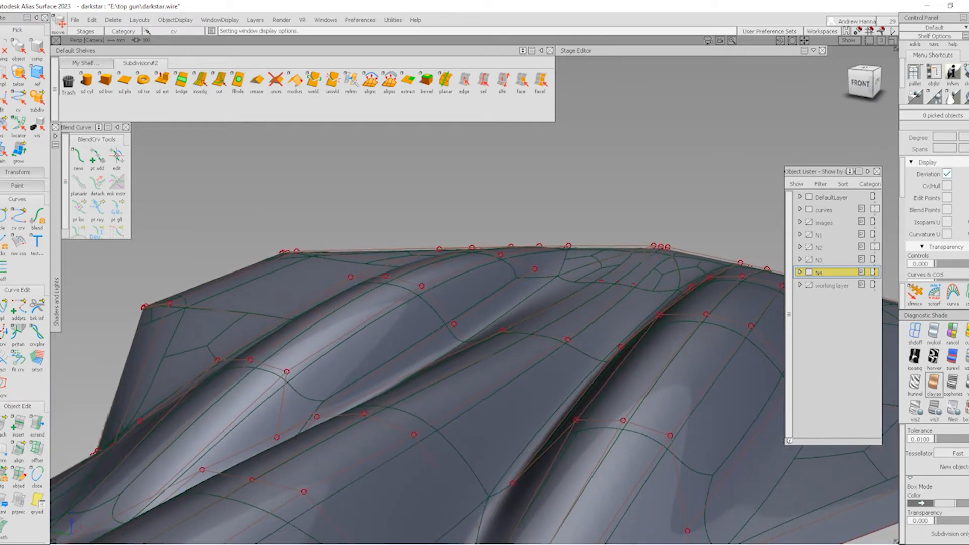
- Show the mesh in box mode and slightly raise the top vertices on two cross loops of the central fuselage between the humps
left_click(964, 408)
left_click_drag(668, 341, 631, 329, "alt+shift")
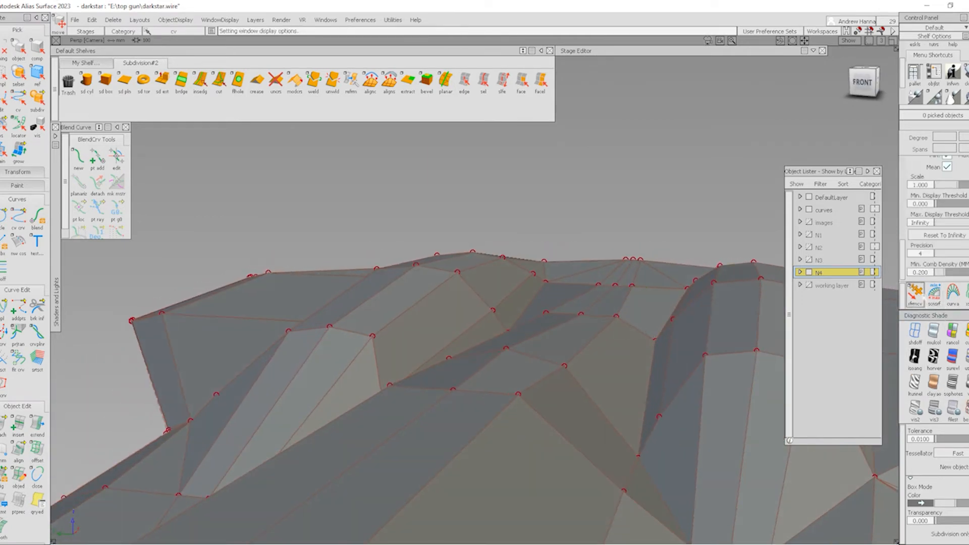
left_click(923, 296)
left_click(544, 313)
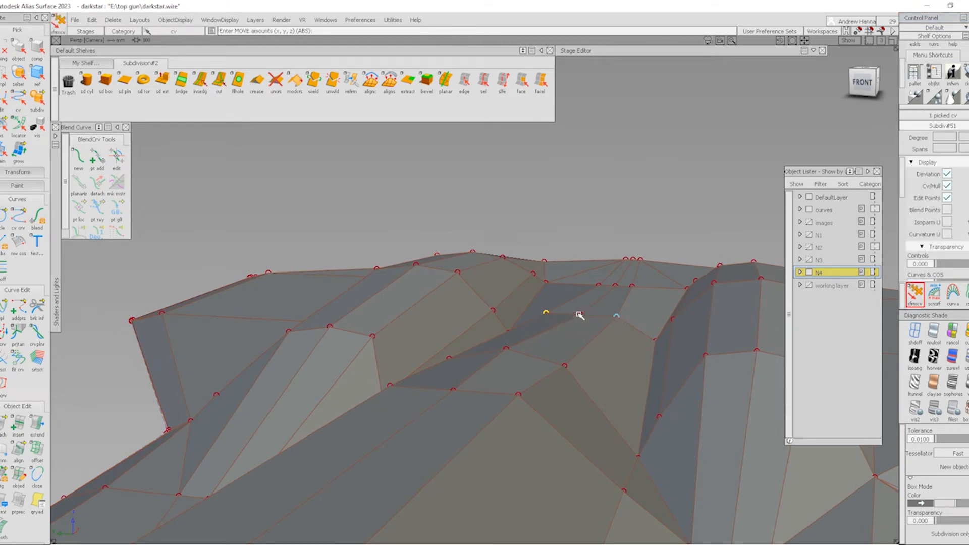
left_click_drag(621, 219, 621, 218)
left_click_drag(581, 368, 627, 321)
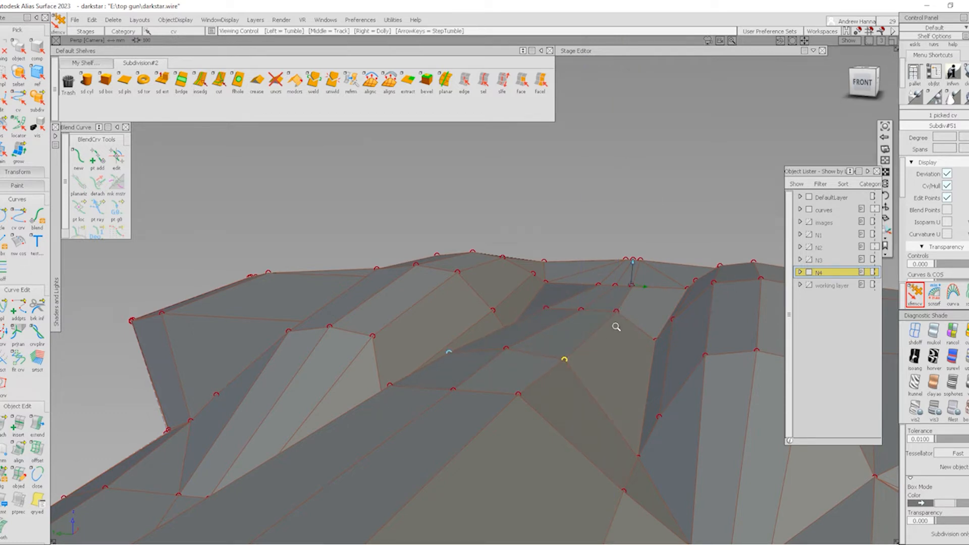
- Examine the fuselage from the front and side in smooth and box display and compare it with the reference images
right_click_drag(616, 327, 601, 350, "alt+shift")
left_click_drag(601, 350, 678, 370, "alt+shift")
right_click_drag(729, 394, 668, 279, "ctrl+shift")
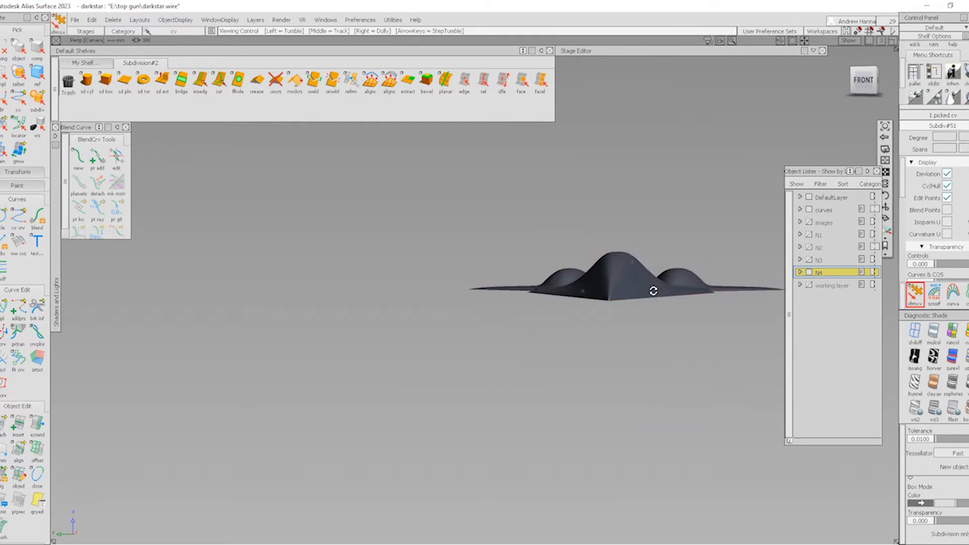
mouse_move(653, 290)
left_mouse_down("alt+shift")
mouse_move(619, 348)
mouse_move(593, 353)
left_mouse_up("alt+shift")
mouse_move(706, 378)
right_mouse_down("ctrl+shift")
mouse_move(636, 313)
mouse_move(513, 359)
right_mouse_up("ctrl+shift")
left_click_drag(735, 301, 736, 324, "alt+shift")
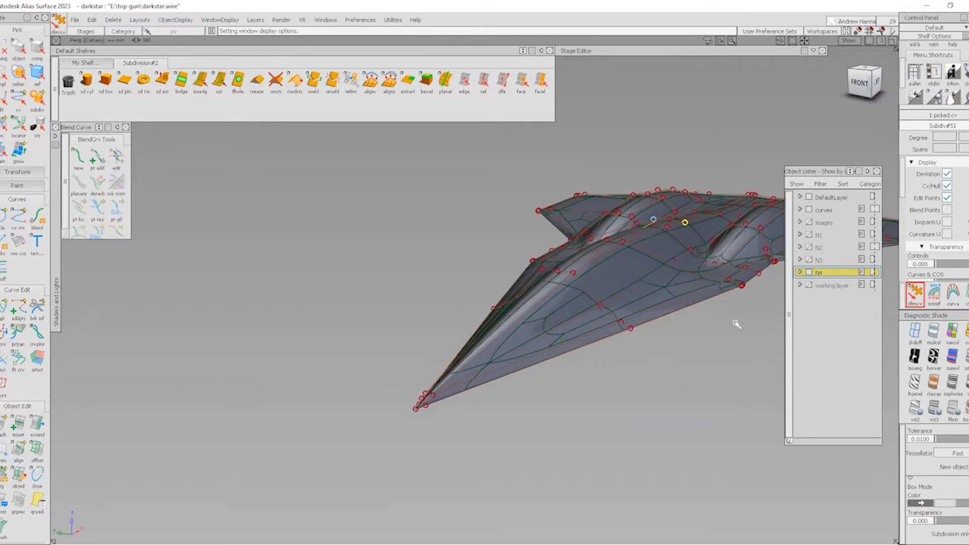
key("alt+1")
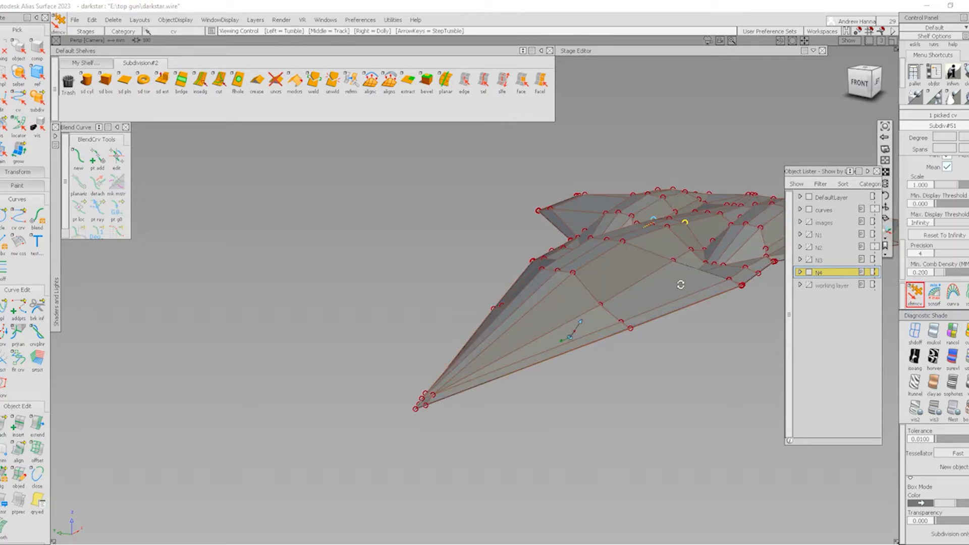
left_click_drag(682, 283, 662, 299, "alt+shift")
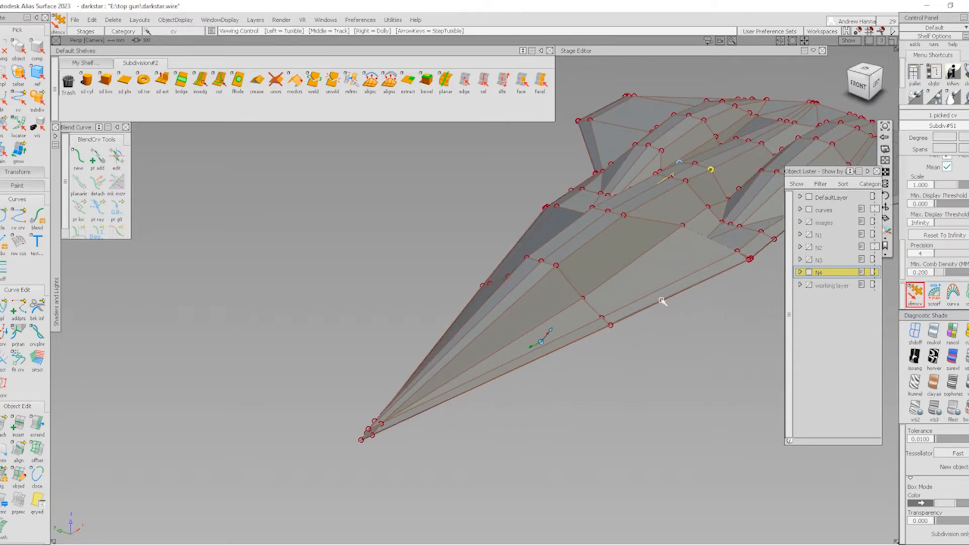
left_click(810, 221)
right_click_drag(733, 256, 651, 258, "alt+shift")
left_click_drag(653, 258, 577, 277, "alt+shift")
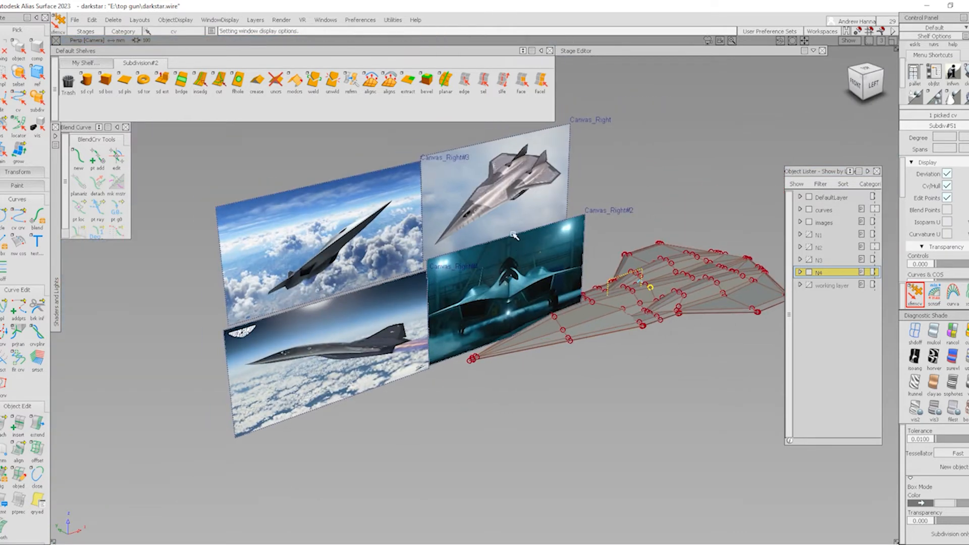
left_click(810, 222)
right_click_drag(617, 335, 840, 403, "alt+shift")
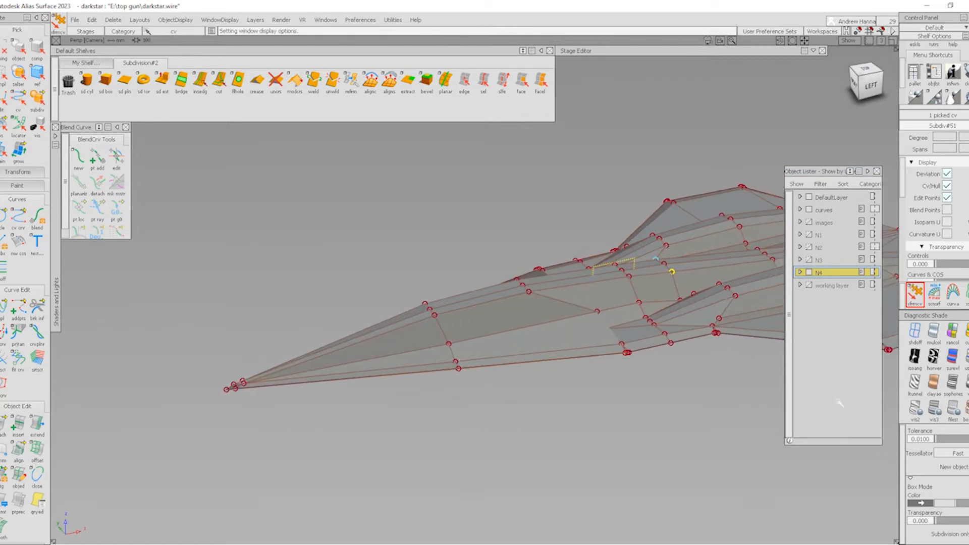
- Cut a new lengthwise edge along the fuselage's lower side from the nose's cross loop to the area ahead of the hump
left_click_drag(742, 363, 746, 390, "alt+shift")
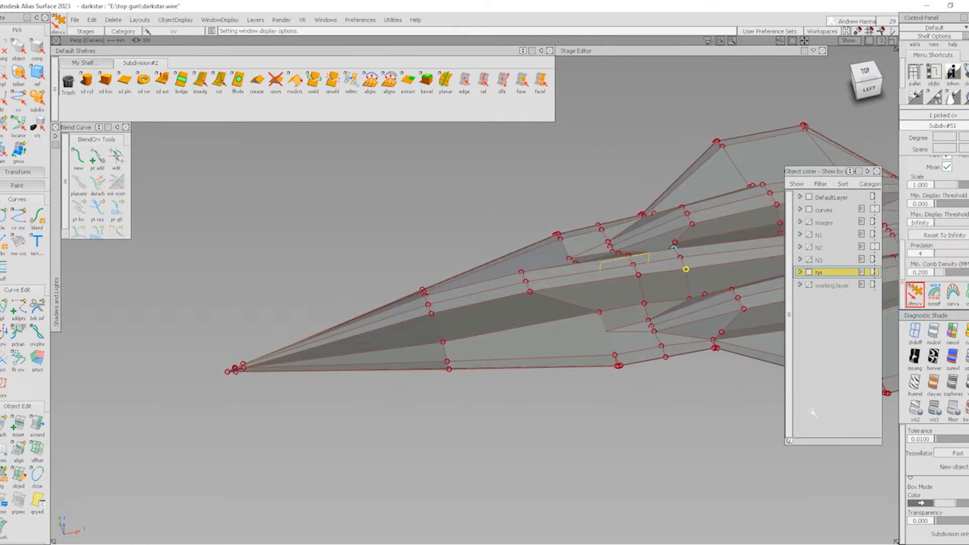
left_click_drag(813, 412, 574, 365, "alt+shift")
left_click(221, 85)
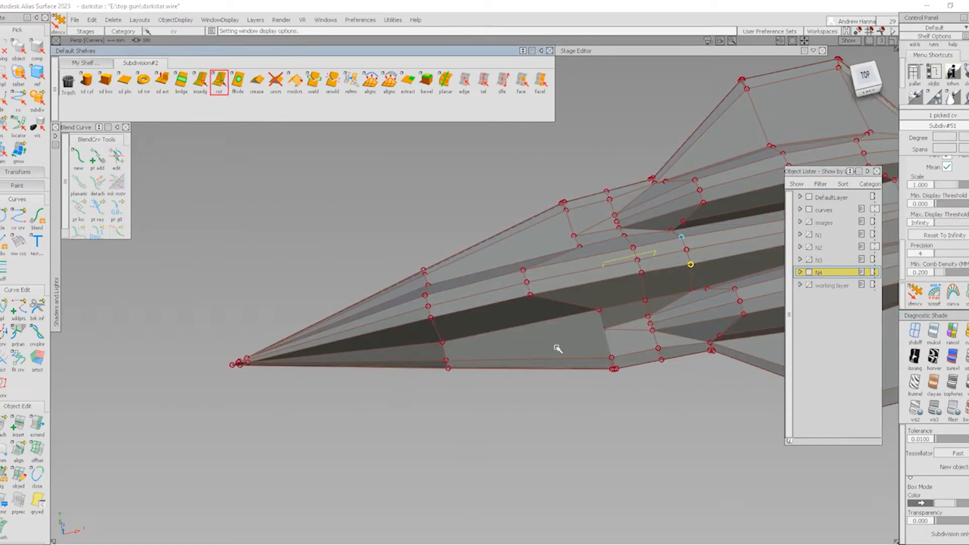
left_click(599, 331)
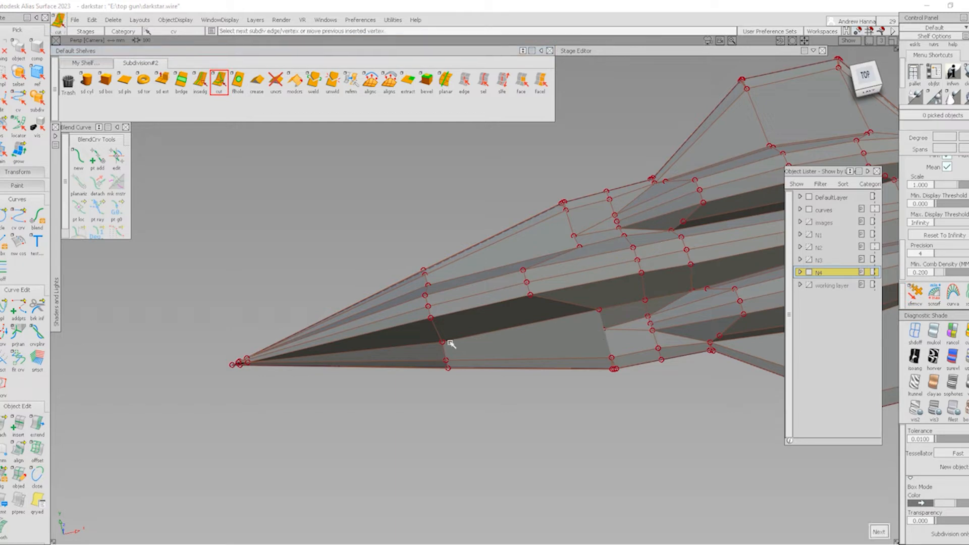
left_click(554, 352)
left_click_drag(621, 335, 671, 273, "alt+shift")
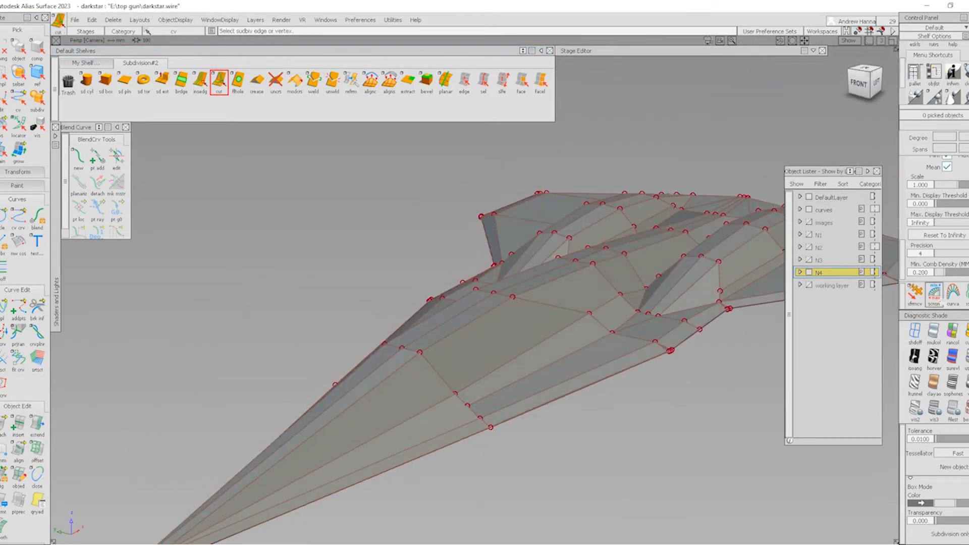
- Lower the two fuselage side vertices ahead of the hump and the matching side vertex on the nose's cross loop
left_click(922, 294)
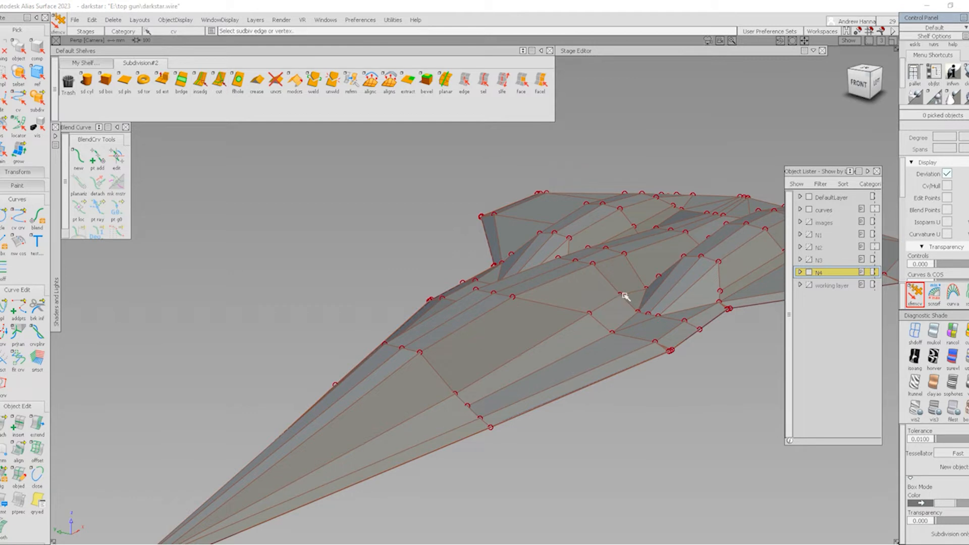
left_click(621, 295)
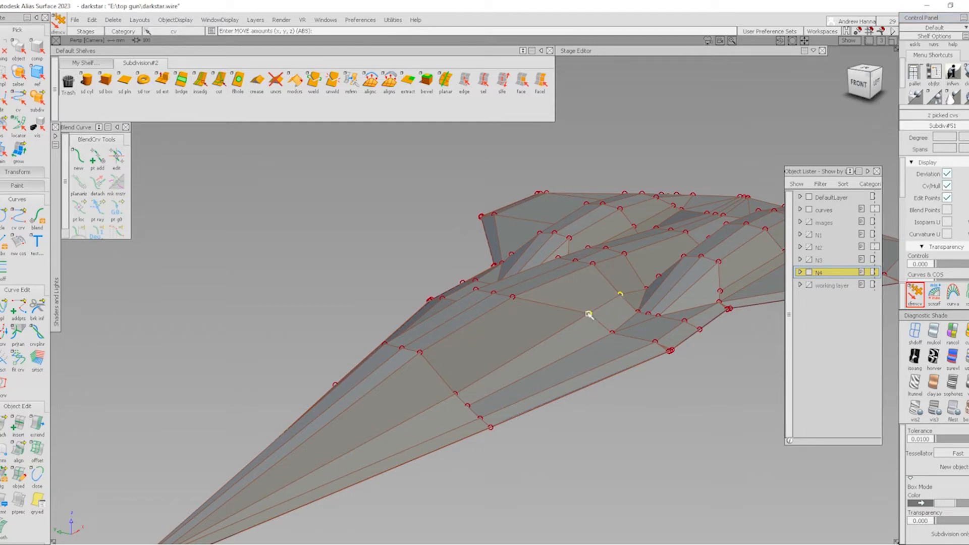
right_click_drag(589, 315, 590, 328)
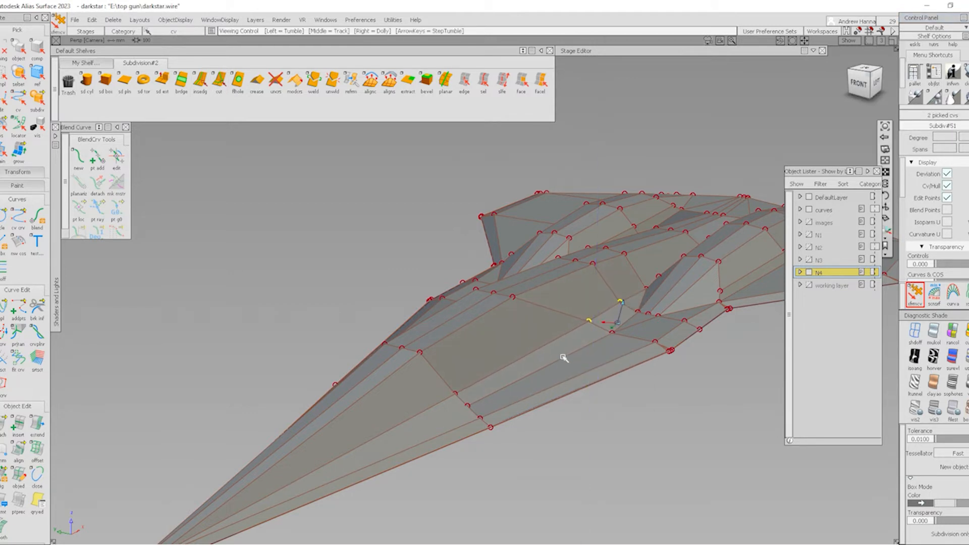
left_click_drag(565, 357, 544, 335, "alt+shift")
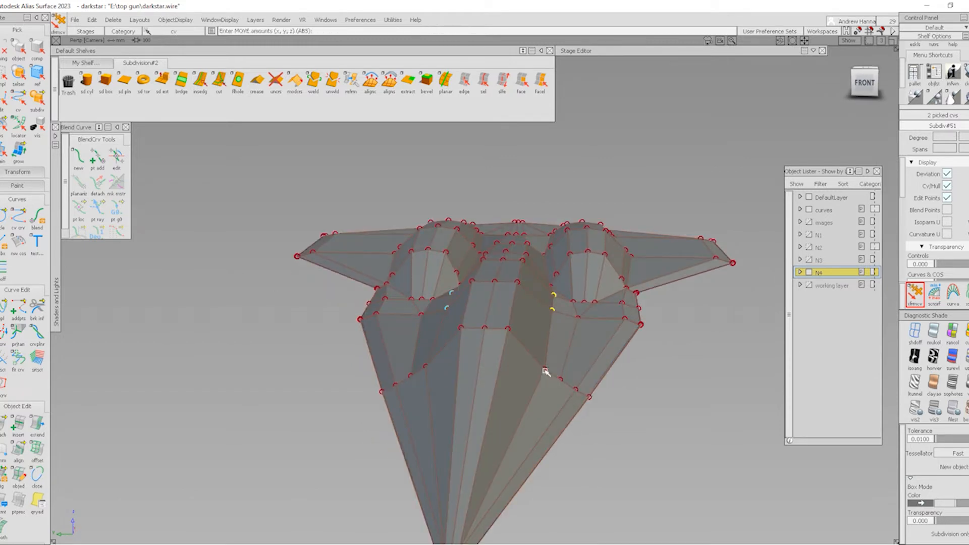
left_click_drag(628, 374, 528, 404, "alt+shift")
left_click_drag(528, 410, 532, 389, "ctrl+shift")
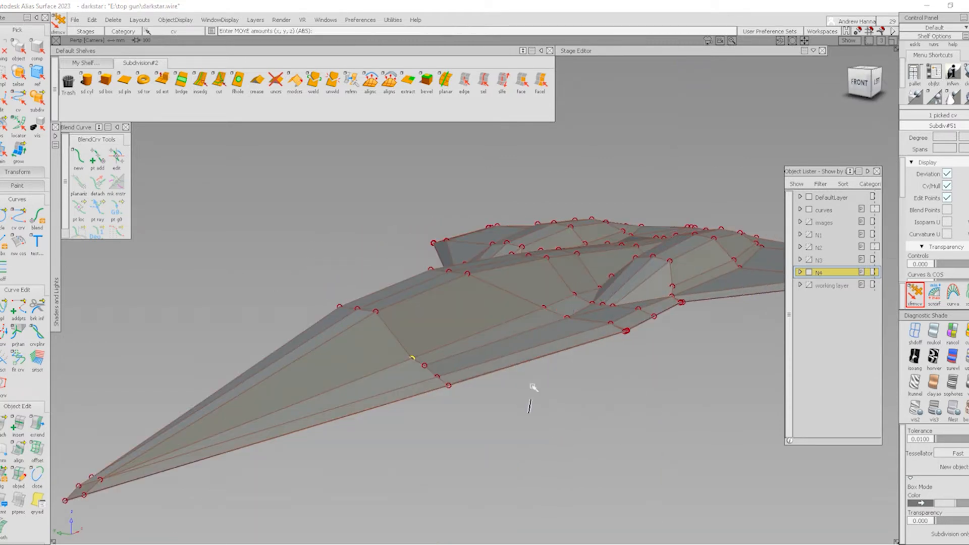
- In the orthographic top view, move the central fuselage's upper side vertices slightly outward on three successive cross loops behind the nose
right_click_drag(574, 301, 585, 289, "ctrl+shift")
left_click_drag(585, 289, 510, 353, "alt+shift")
left_click(881, 95)
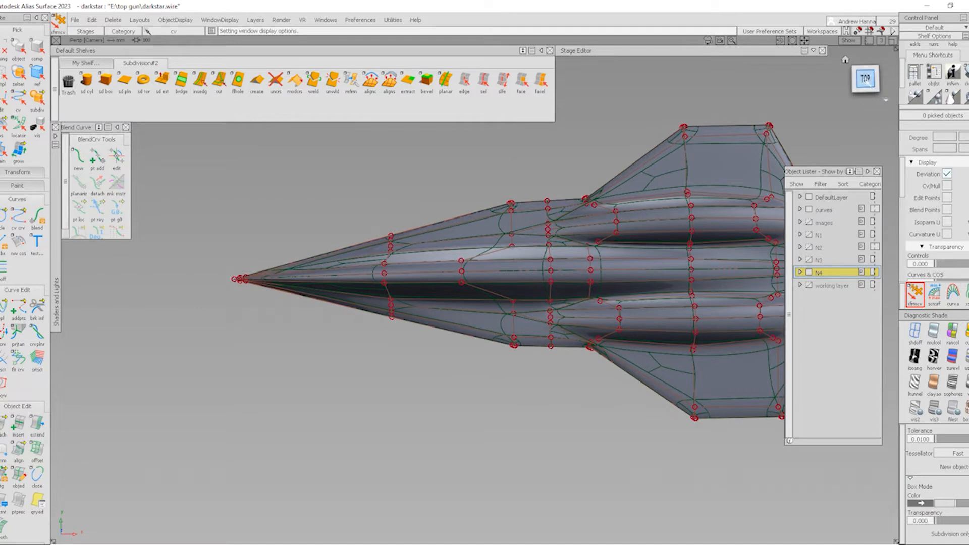
left_click(866, 81)
right_click_drag(547, 333, 548, 317, "alt+shift")
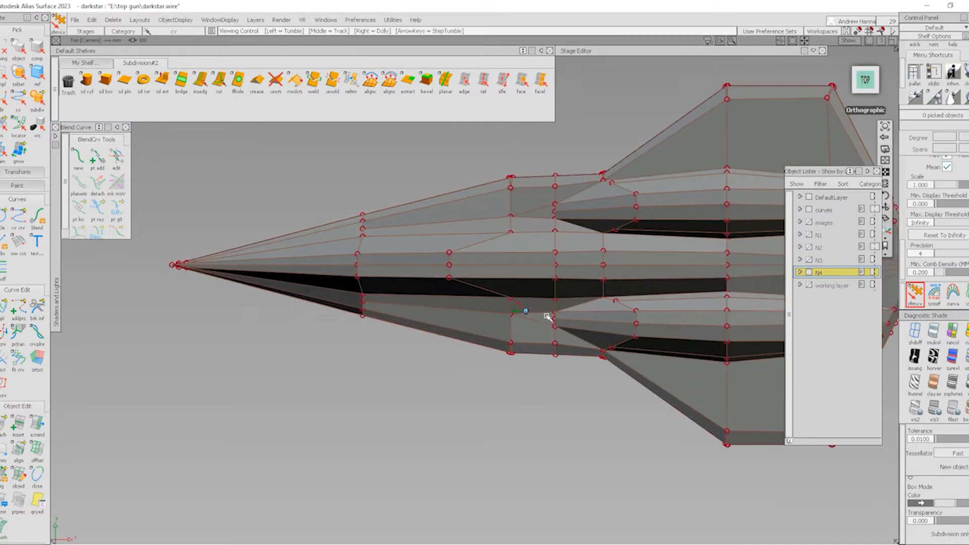
middle_click_drag(476, 305, 461, 350, "alt+shift")
left_click_drag(339, 339, 387, 335, "ctrl+shift")
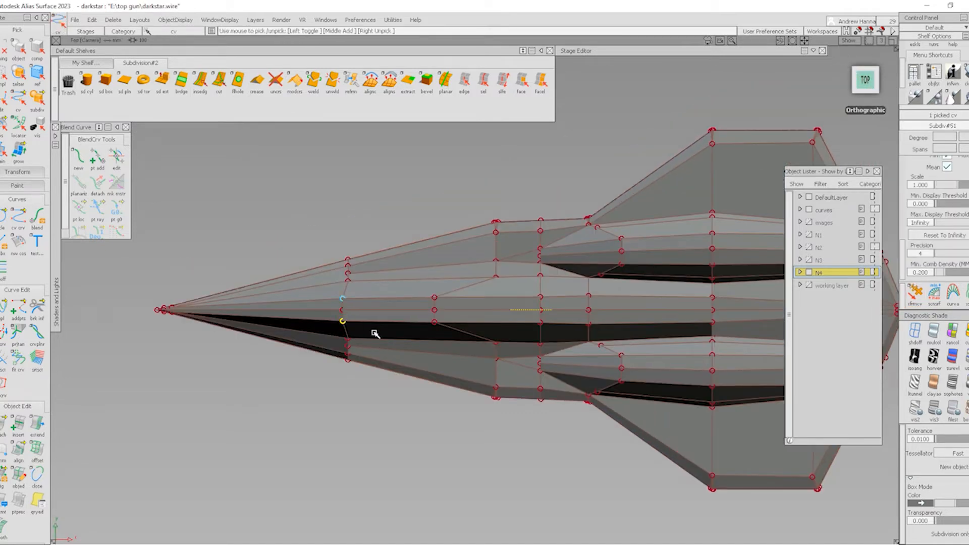
mouse_move(419, 336)
right_mouse_down("ctrl+shift")
mouse_move(420, 315)
mouse_move(410, 326)
right_mouse_up("ctrl+shift")
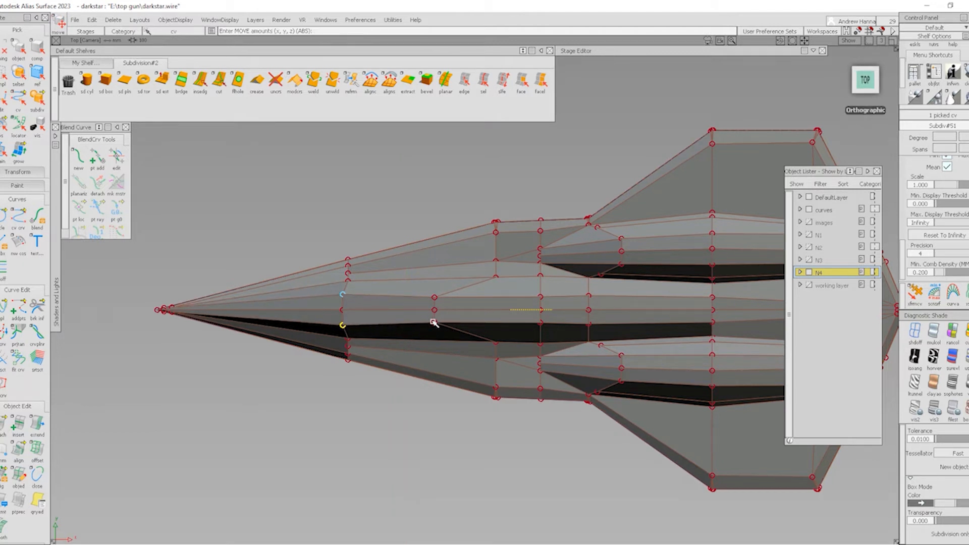
right_click_drag(450, 326, 453, 328)
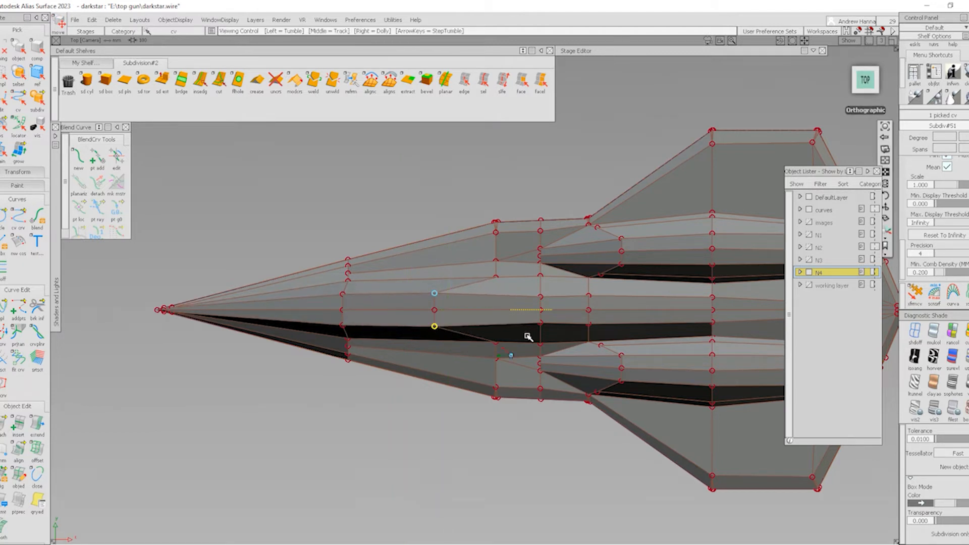
middle_click_drag(525, 339, 480, 329, "alt+shift")
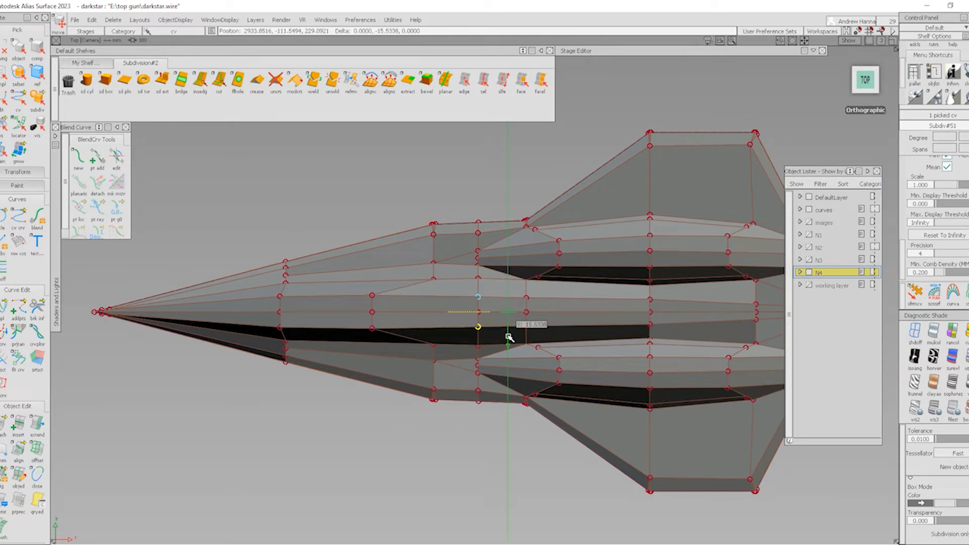
mouse_move(525, 326)
right_mouse_down()
mouse_move(546, 328)
mouse_move(497, 329)
right_mouse_up()
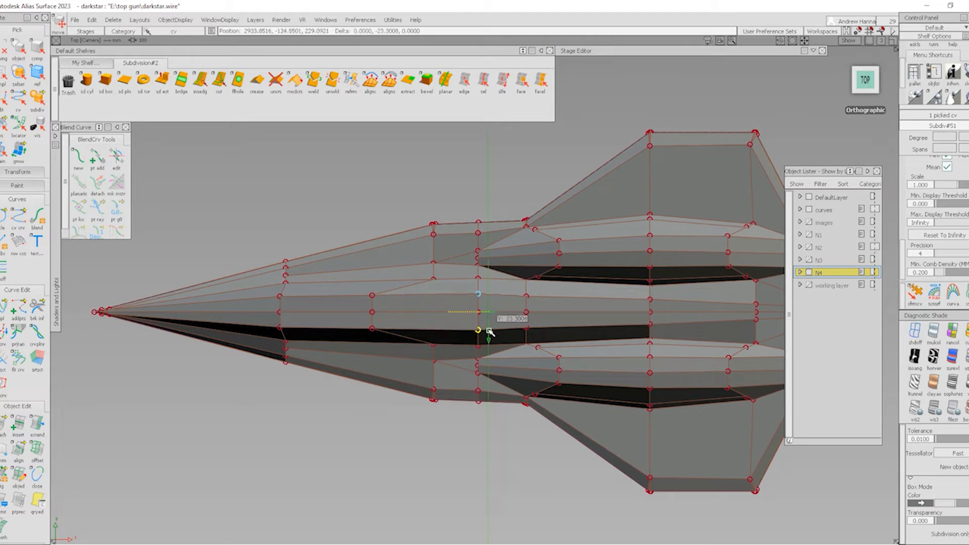
- Shift the two fuselage side vertices on the cross loop just ahead of the engine hump outward by about 23 units
middle_click_drag(352, 328, 407, 331, "alt+shift")
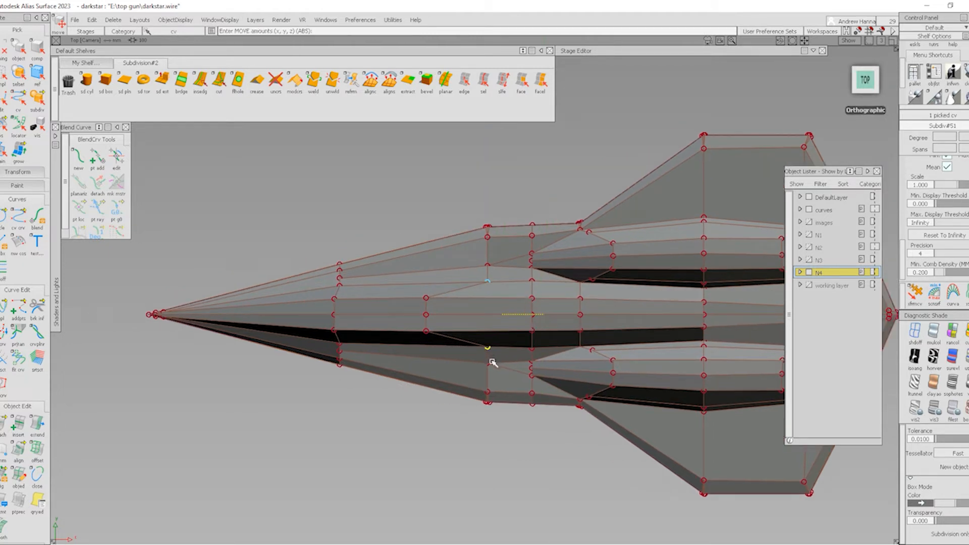
left_click(915, 294)
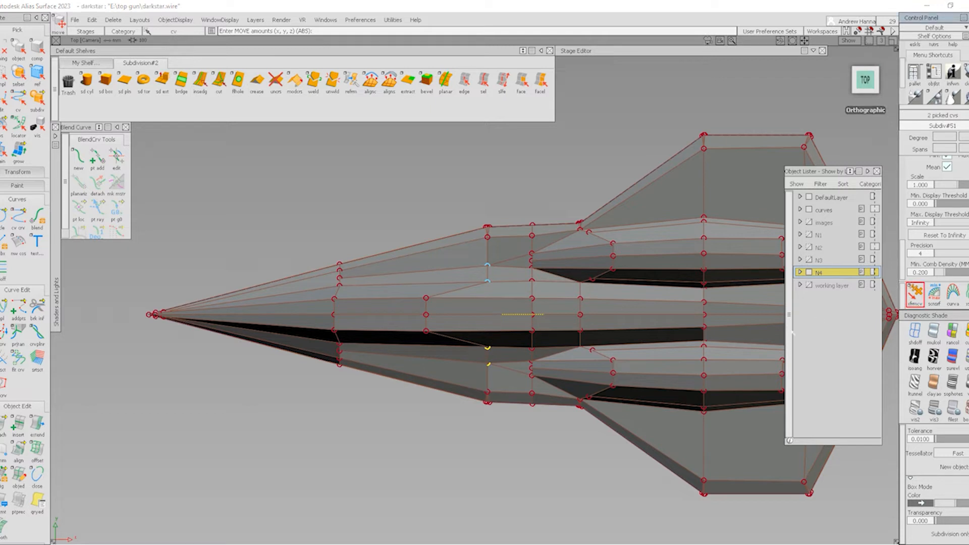
left_click(454, 385, "ctrl+shift")
left_click(505, 439)
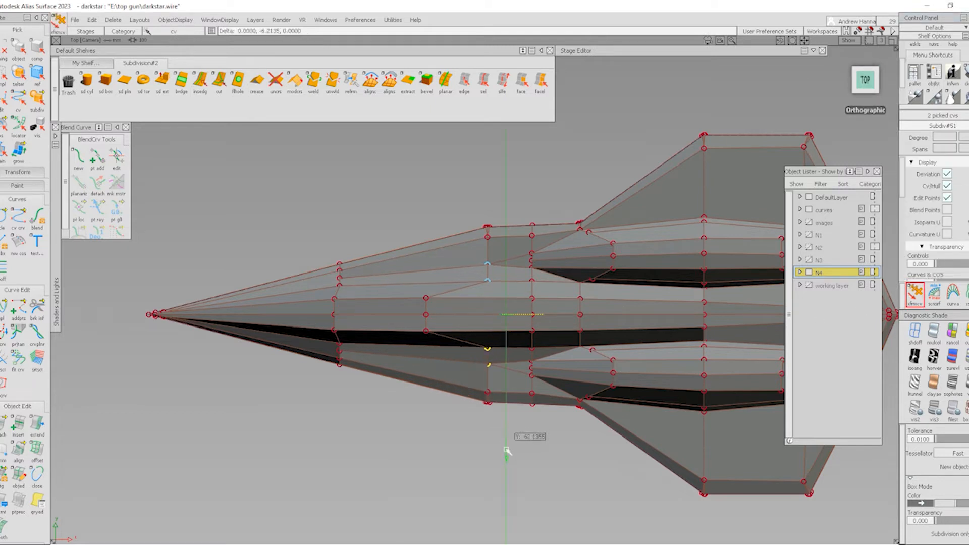
left_click_drag(507, 450, 505, 473)
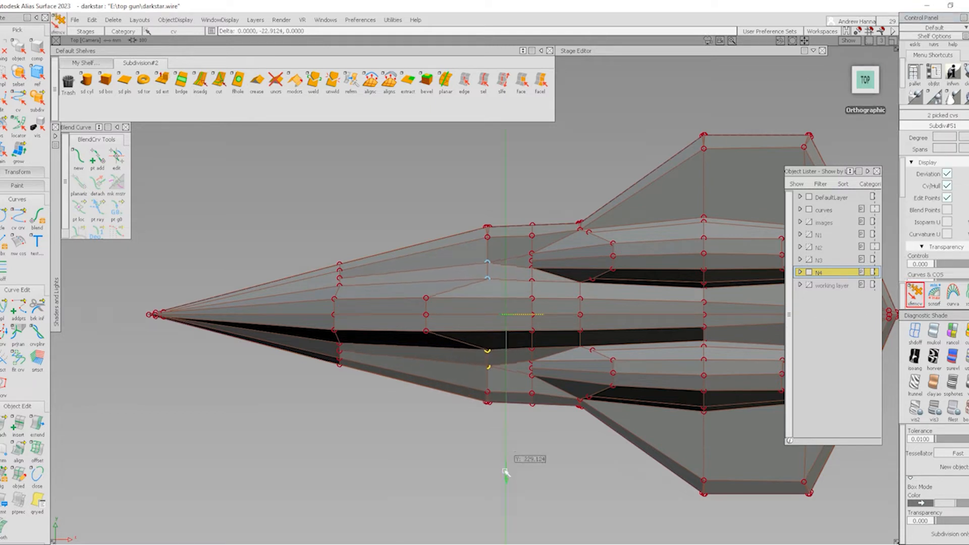
- Adjust the two side vertices on the nose's cross loop outward and check the body in smooth display without its mesh
left_click(340, 345)
left_click_drag(377, 314, 376, 290, "ctrl+shift")
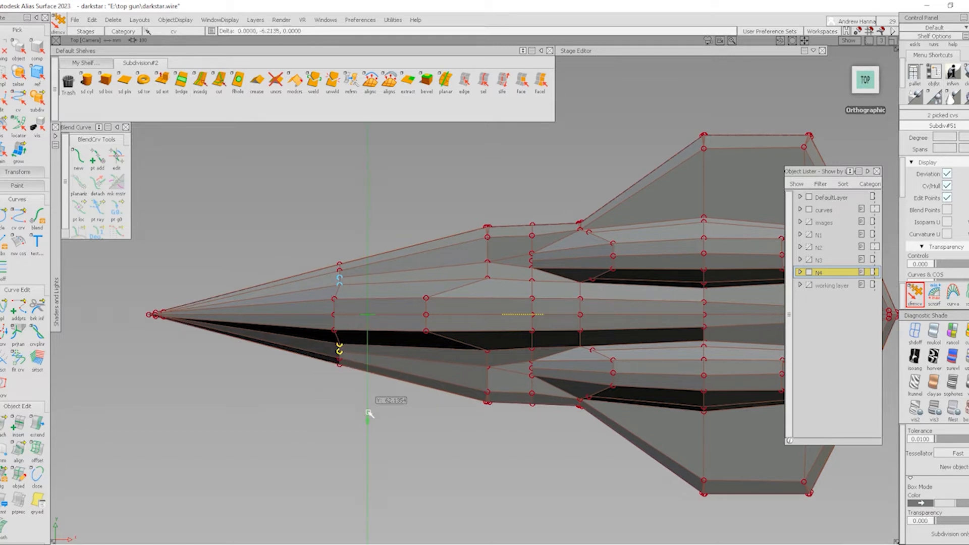
left_click_drag(359, 422, 359, 386, "ctrl+shift")
left_click_drag(604, 428, 520, 351, "ctrl+shift")
key("F8")
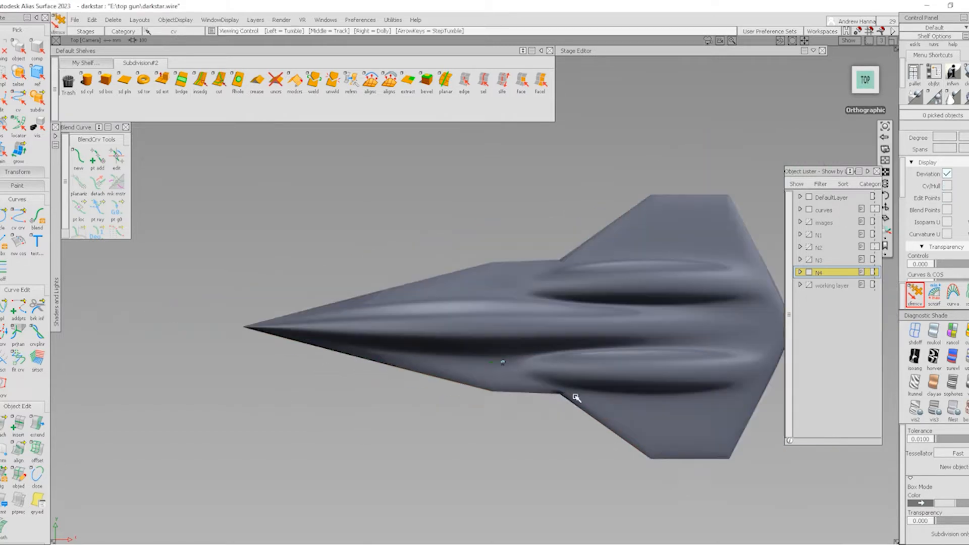
left_click_drag(575, 398, 625, 350, "alt+shift")
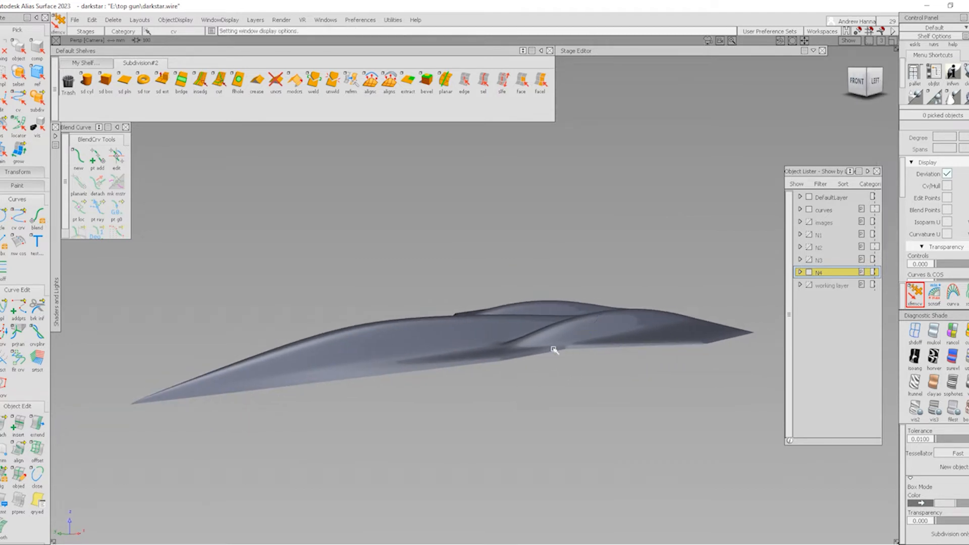
left_click_drag(584, 343, 538, 346, "alt+shift")
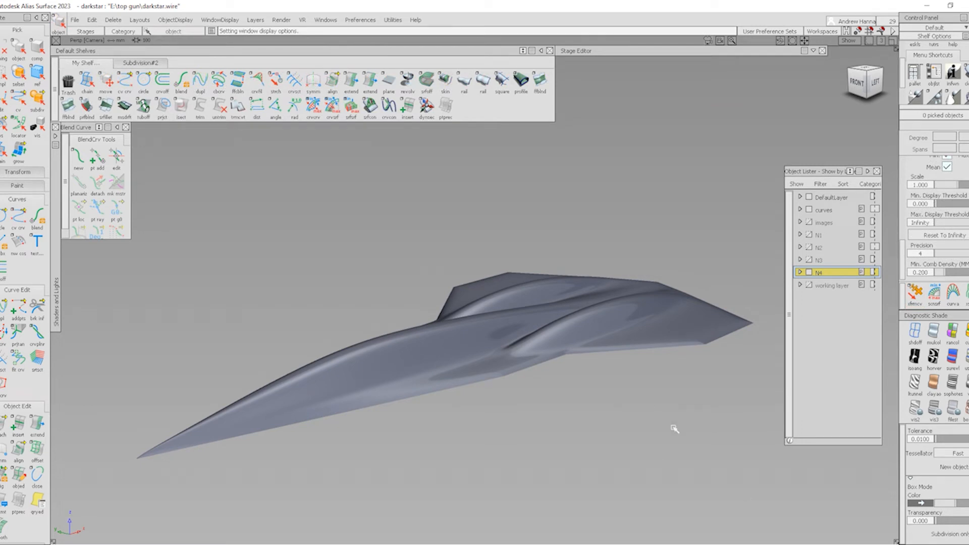
- Hide the upper body surface and display the aircraft's underside subdivision mesh
left_click(492, 311)
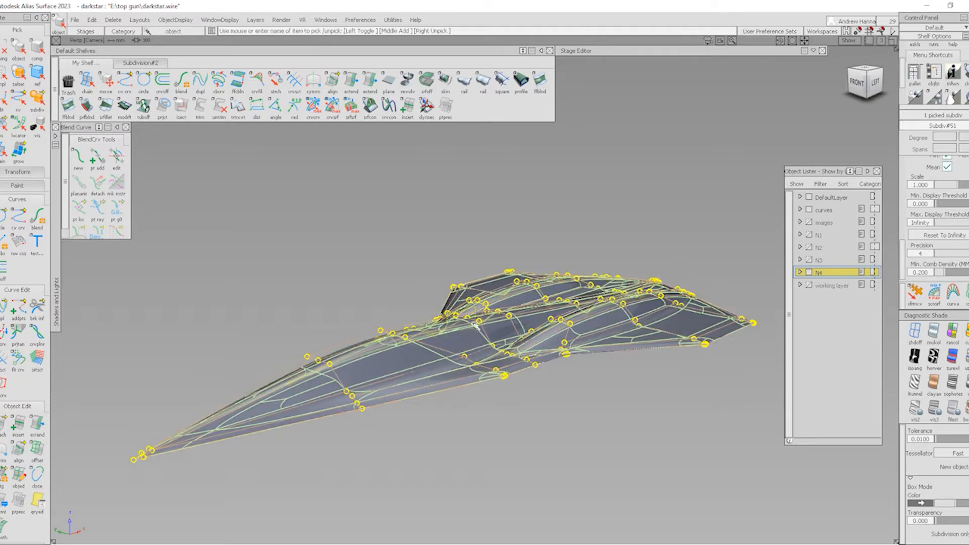
left_click(463, 426)
key("Delete")
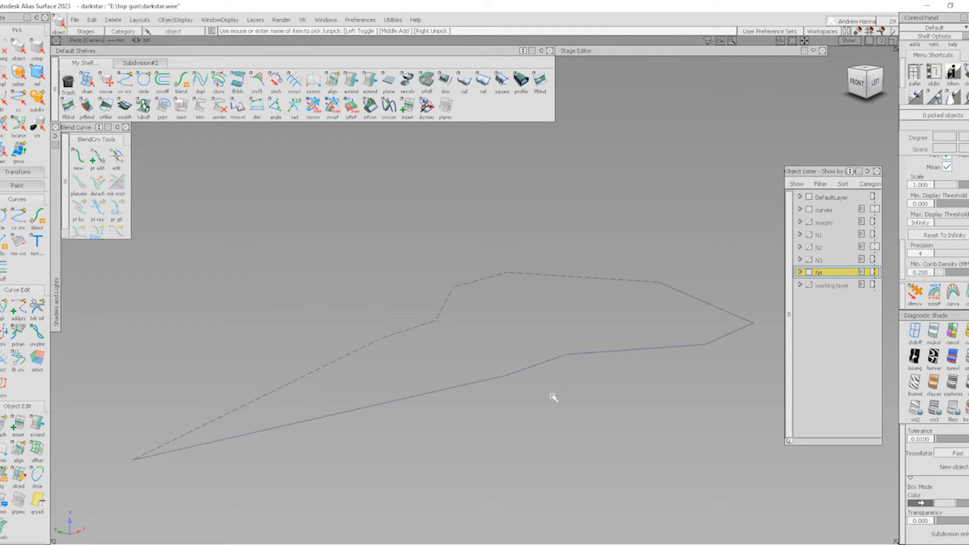
key("ctrl+z")
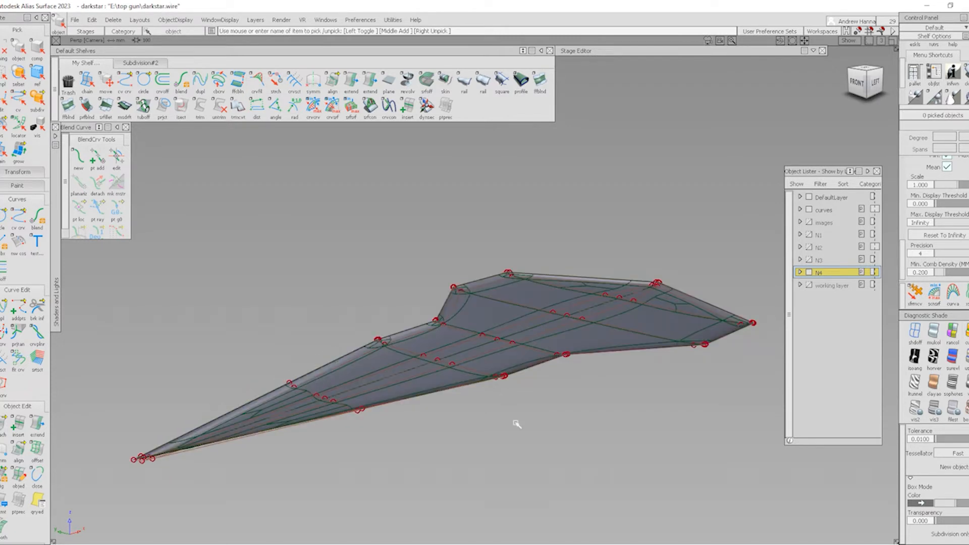
- Show the underside mesh in box mode in the orthographic bottom view
left_click_drag(540, 427, 378, 212, "alt+shift")
left_click_drag(497, 375, 516, 303, "alt+shift")
left_click(867, 84)
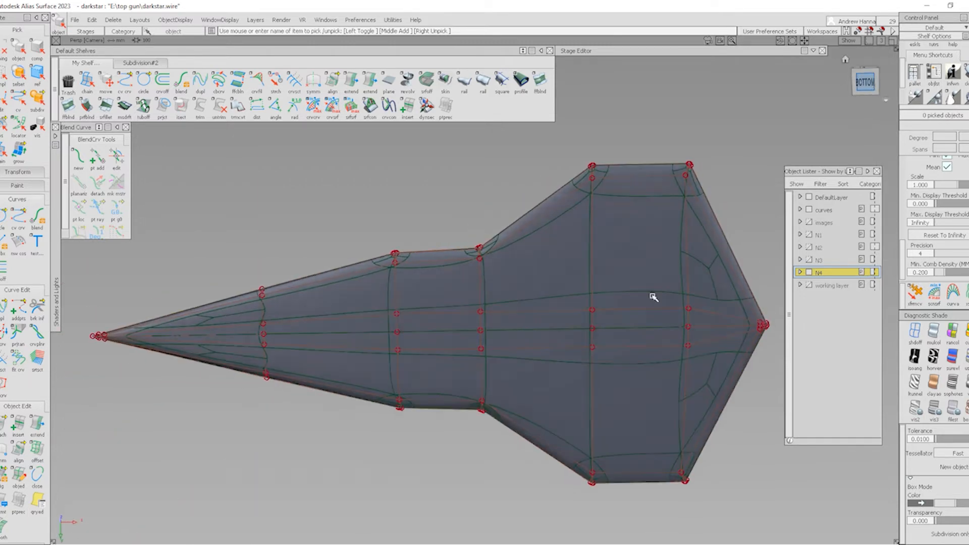
right_click_drag(604, 294, 844, 354, "alt+shift")
left_click(967, 410)
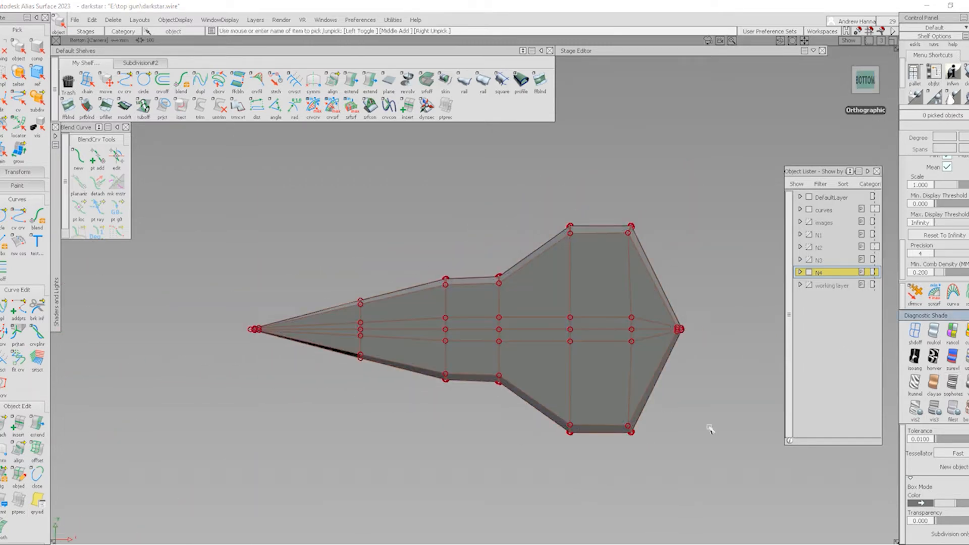
key("alt+m")
- Display the reference images and examine the aircraft's underside and engine intakes in them
left_click(809, 222)
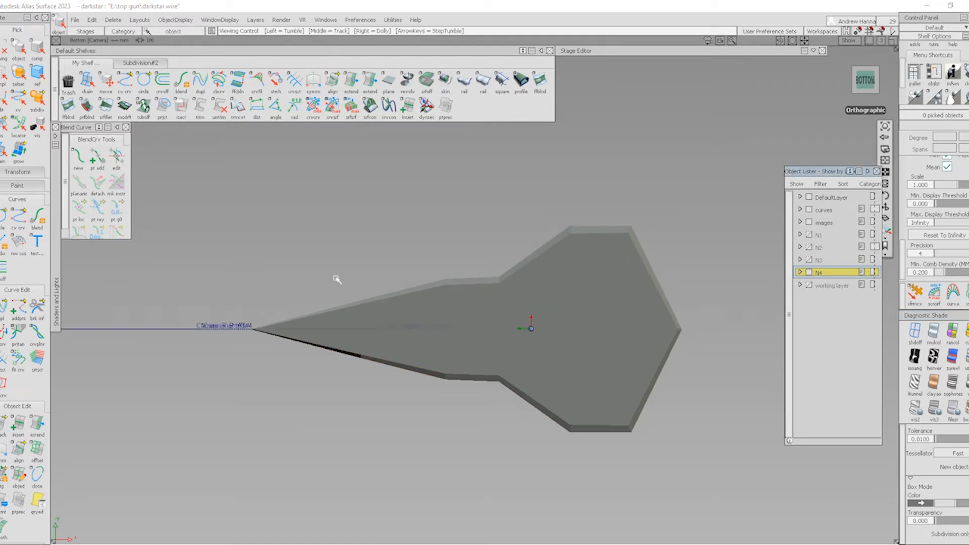
left_click_drag(335, 277, 583, 346, "alt+shift")
middle_click_drag(583, 346, 559, 377, "alt+shift")
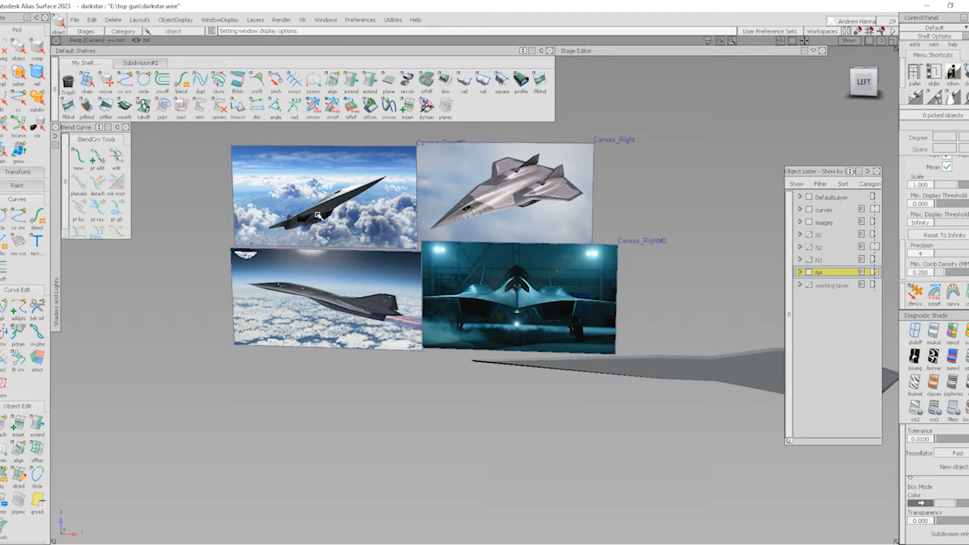
right_click_drag(400, 265, 331, 263, "alt+shift")
middle_click_drag(432, 296, 582, 368, "alt+shift")
middle_click_drag(428, 364, 643, 395, "alt+shift")
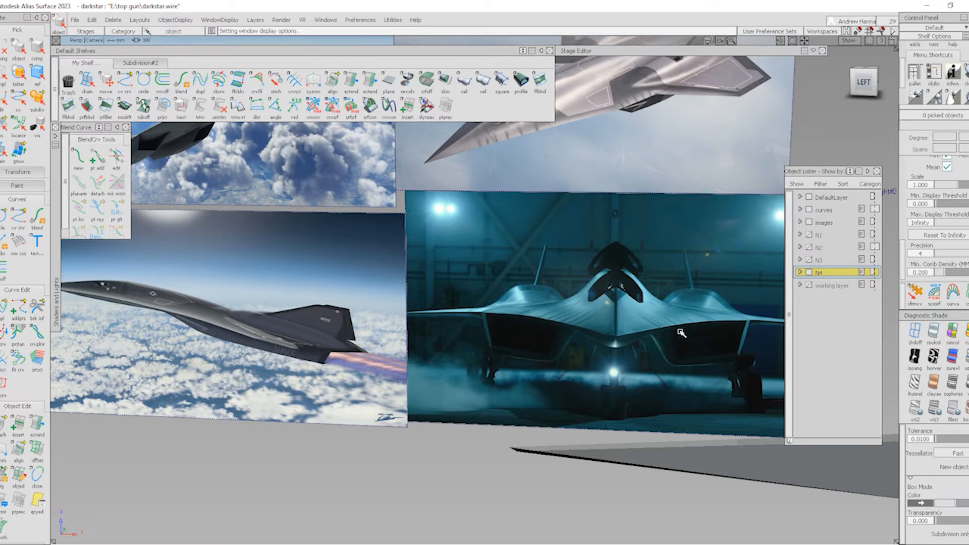
right_click_drag(565, 337, 608, 338, "alt+shift")
middle_click_drag(576, 338, 731, 403, "alt+shift")
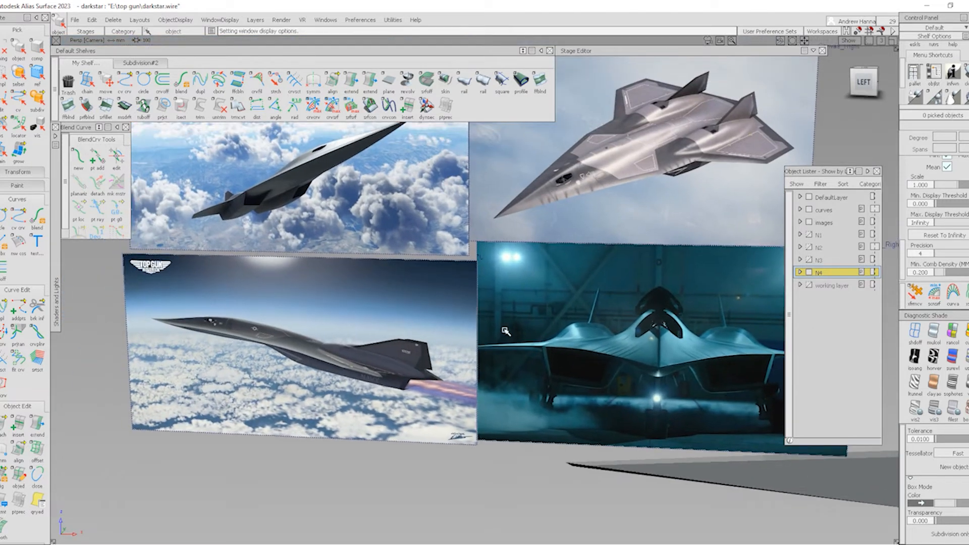
right_click_drag(732, 406, 523, 441, "alt+shift")
middle_click_drag(600, 434, 503, 405, "alt+shift")
left_click_drag(503, 405, 767, 258, "alt+shift")
left_click(864, 80)
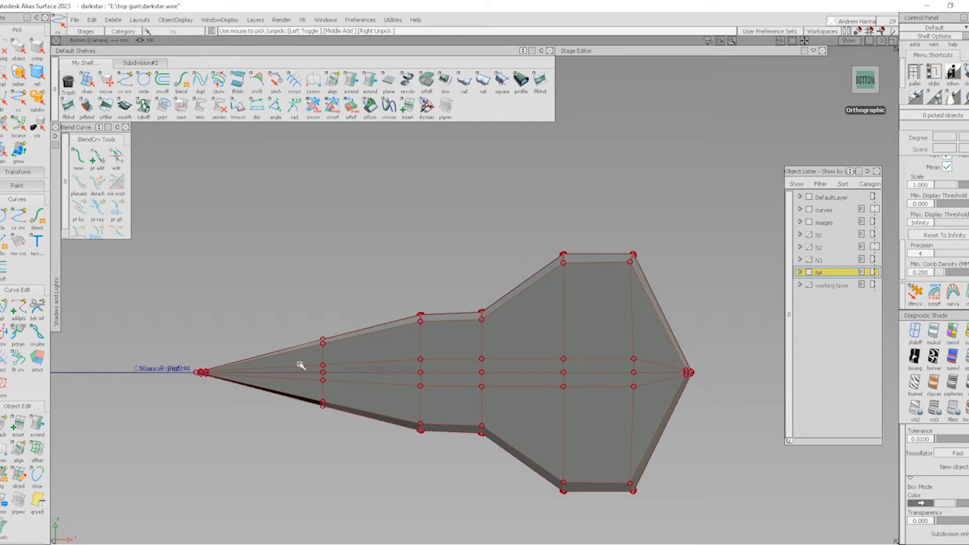
left_click_drag(305, 357, 486, 379)
left_click_drag(640, 398, 640, 399)
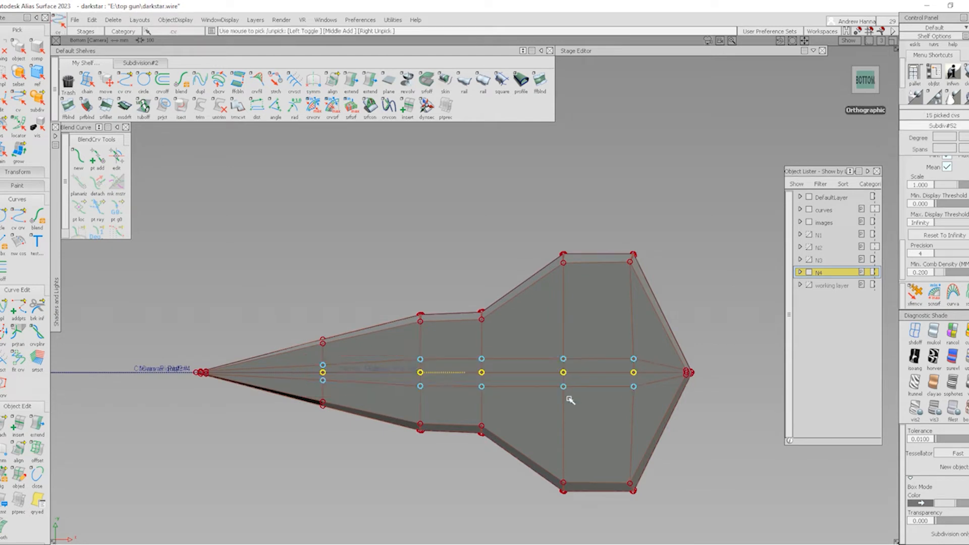
left_click_drag(522, 425, 539, 348, "ctrl+shift")
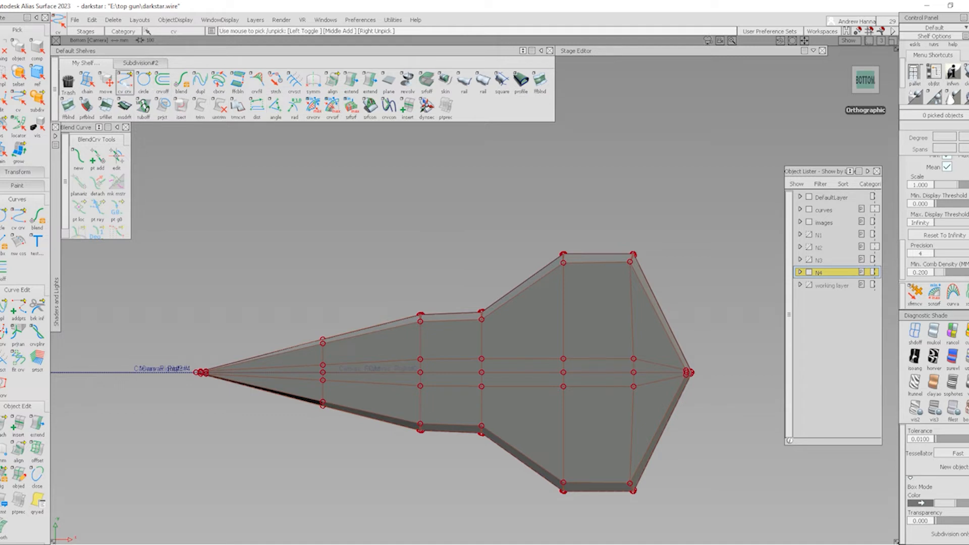
left_click(125, 81)
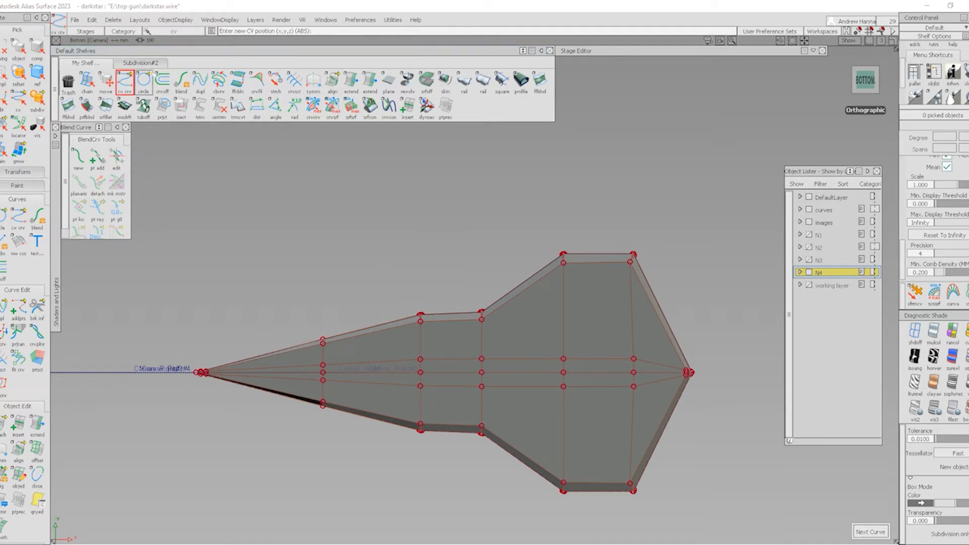
- Cut a straight lengthwise edge across the underside from the inner vertex at the wing's front root to the angled trailing edge
left_click(149, 65)
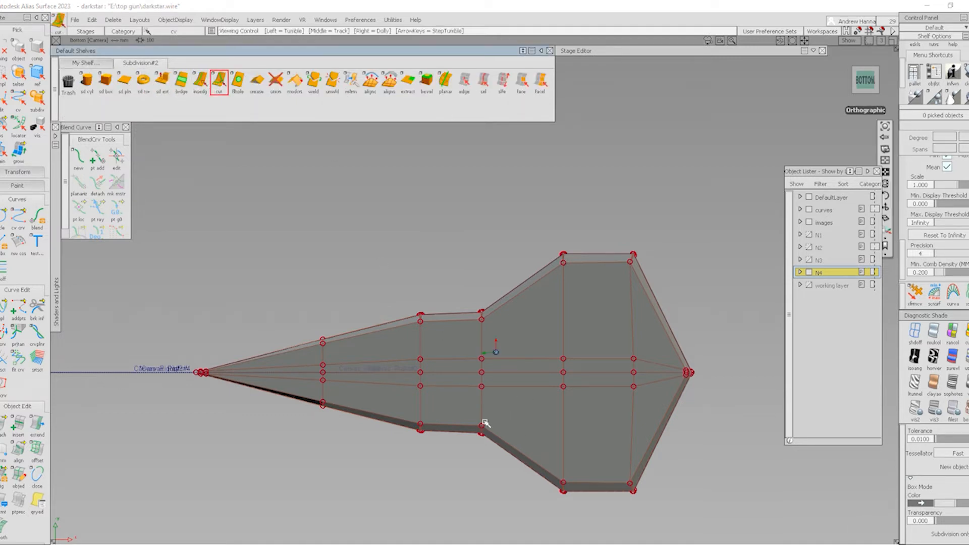
right_click_drag(486, 421, 568, 456, "alt+shift")
middle_click_drag(568, 456, 379, 372, "alt+shift")
left_click(304, 343)
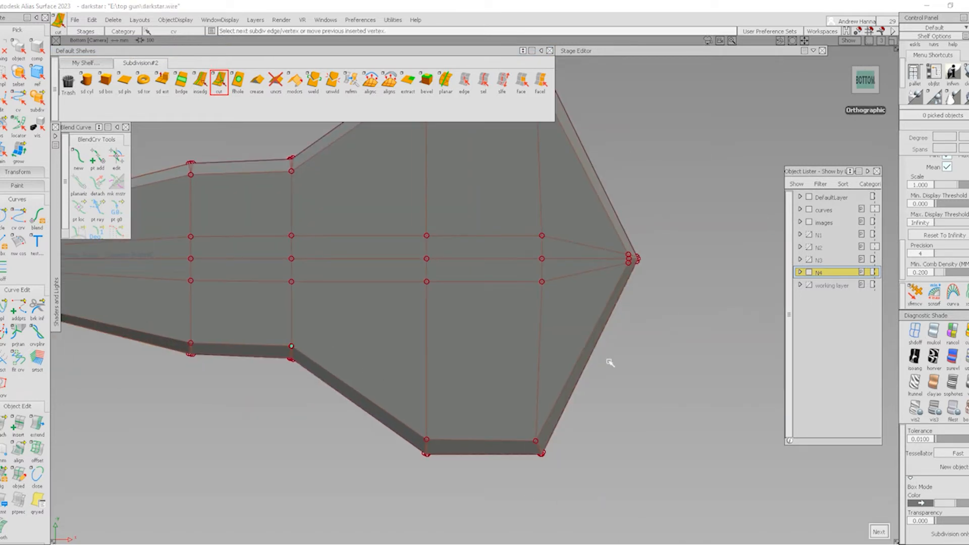
left_click(595, 348)
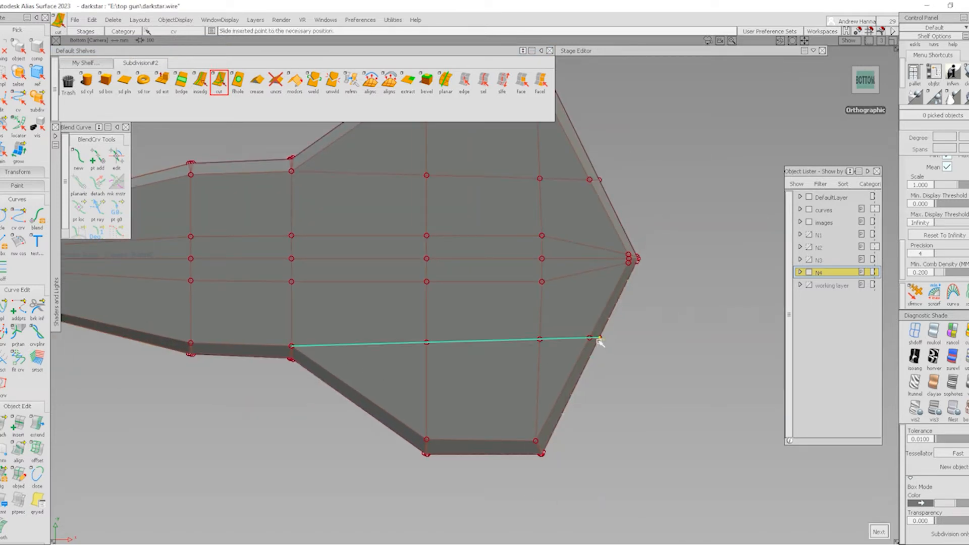
left_click_drag(600, 357, 602, 349)
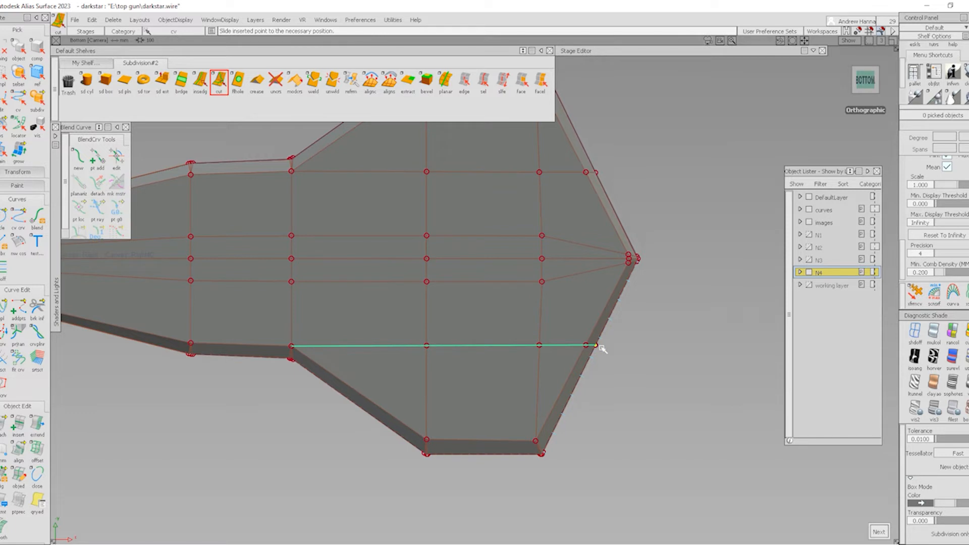
- Cut a short edge from the rear vertex of the underside's inner lengthwise row to the trailing edge near the tail tip
left_click(542, 282)
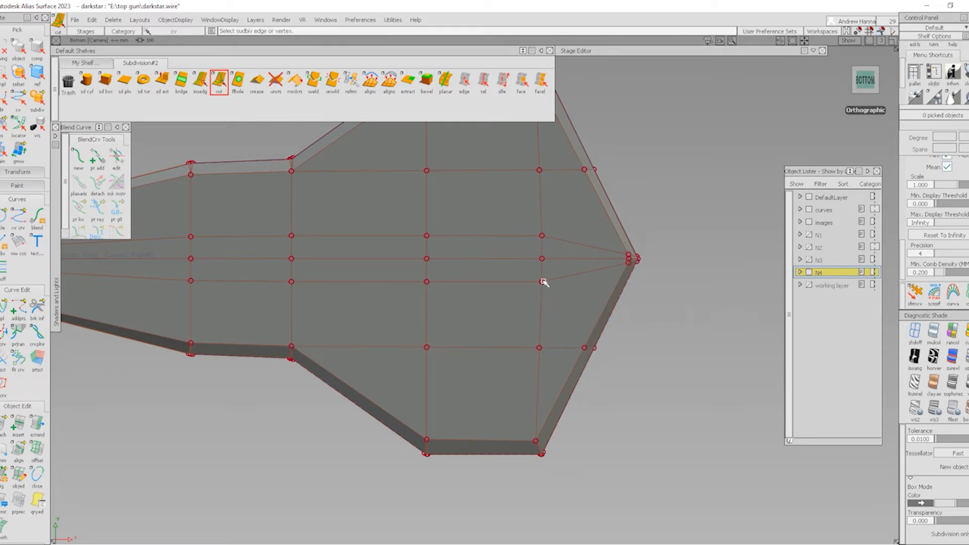
left_click(626, 284)
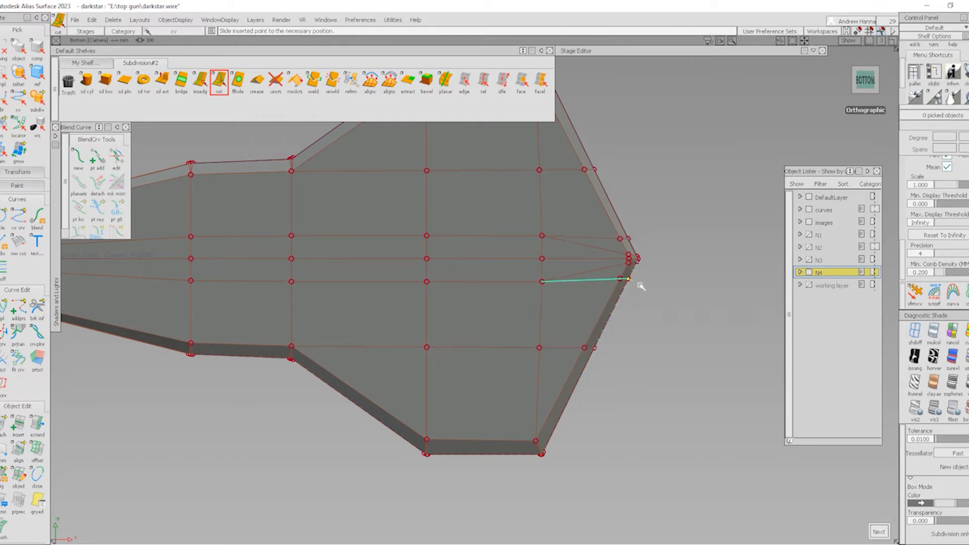
left_click_drag(640, 290, 645, 289)
key("space")
right_click_drag(614, 301, 629, 349, "alt+shift")
middle_click_drag(629, 348, 631, 374, "alt+shift")
key("ctrl+z")
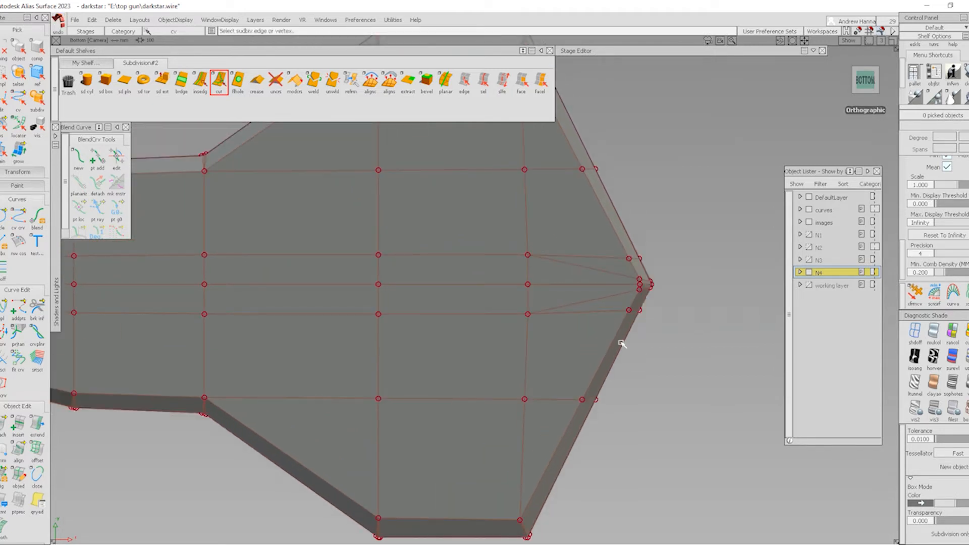
- Cut a short, straight lengthwise edge from the inner row's vertex on the rear crosswise row to the angled trailing edge
left_click(532, 310)
left_click(636, 314)
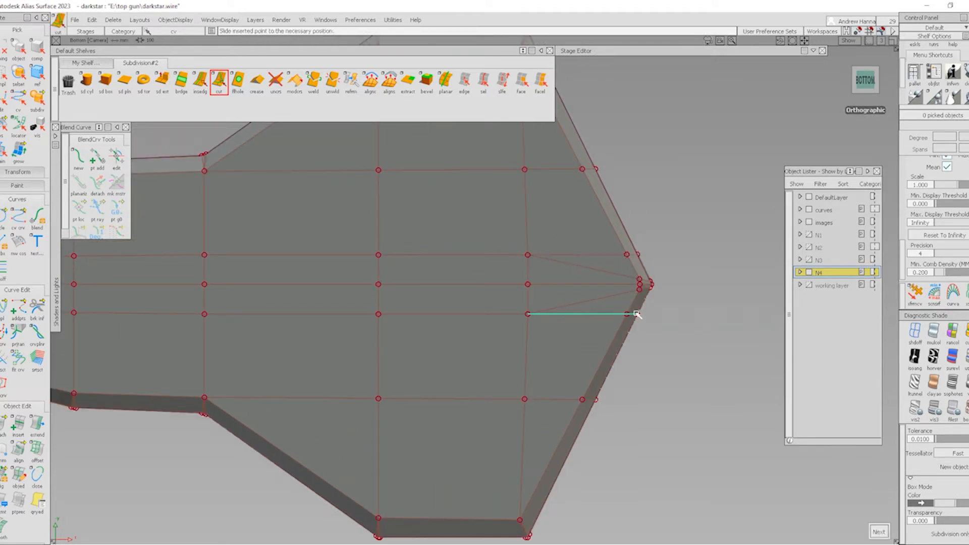
key("space")
left_click(465, 83)
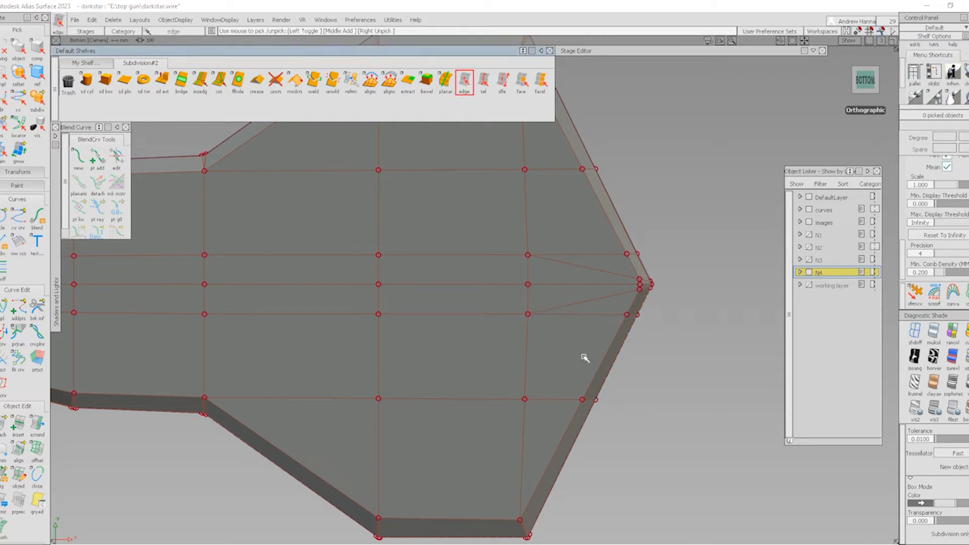
left_click(611, 340)
key("Delete")
key("Return")
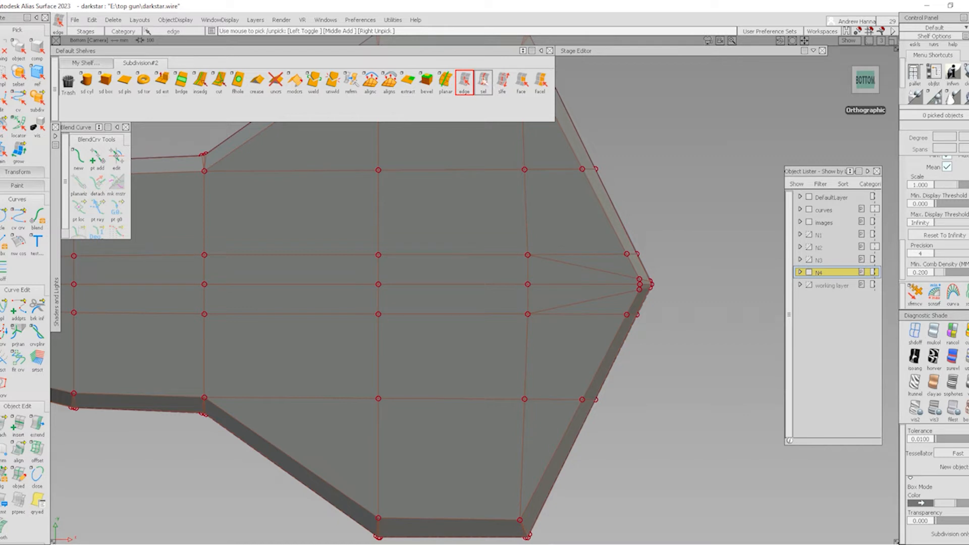
left_click(483, 83)
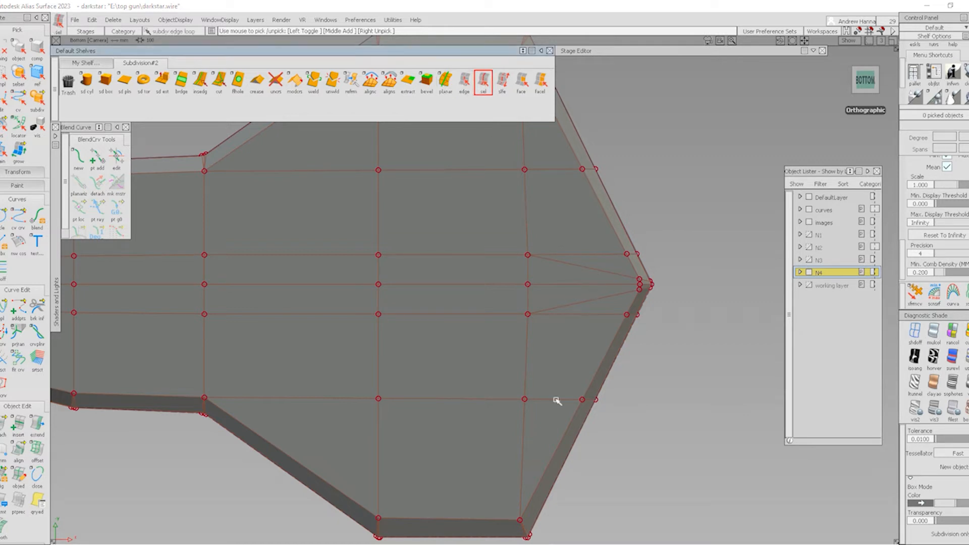
- Insert a crosswise underside edge about midway between the wing's front root and the next crosswise row, and cut it through to the wing's leading edge
middle_click_drag(555, 372, 624, 334, "alt+shift")
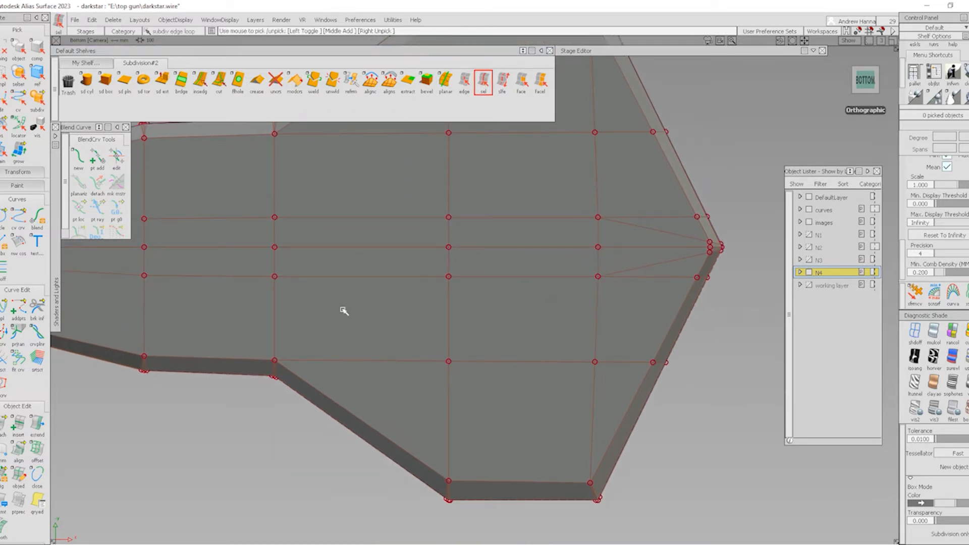
left_click(219, 81)
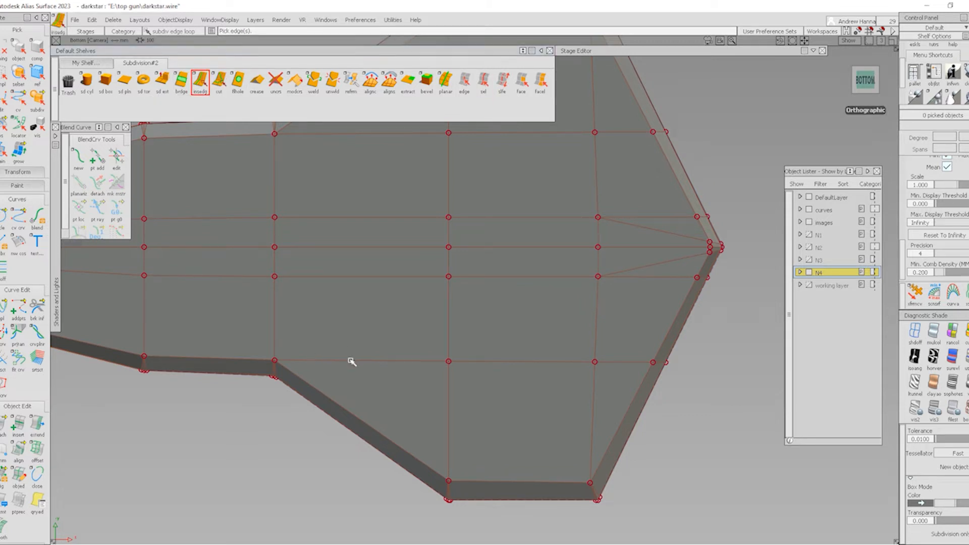
mouse_move(352, 361)
left_mouse_down()
mouse_move(346, 353)
mouse_move(364, 349)
mouse_move(357, 355)
left_mouse_up()
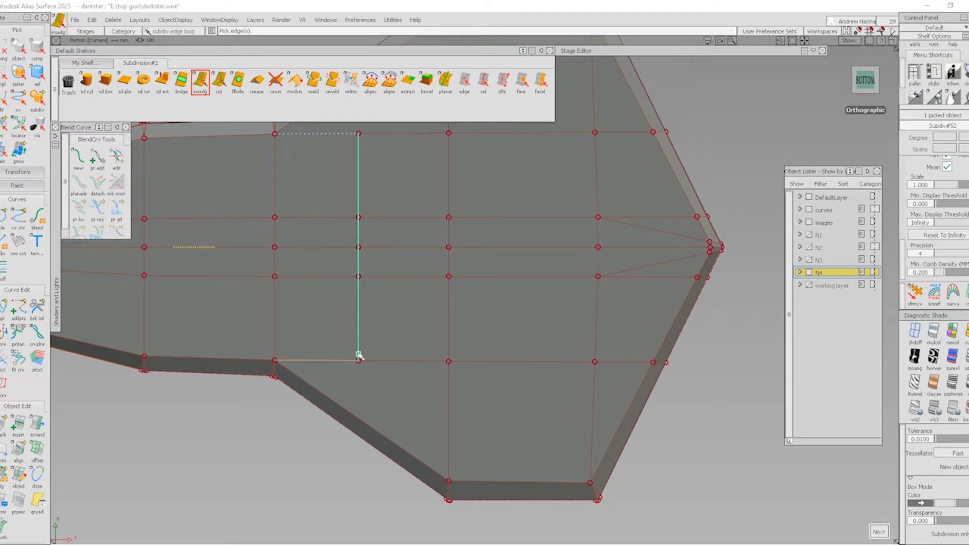
left_click(220, 82)
left_click(357, 361)
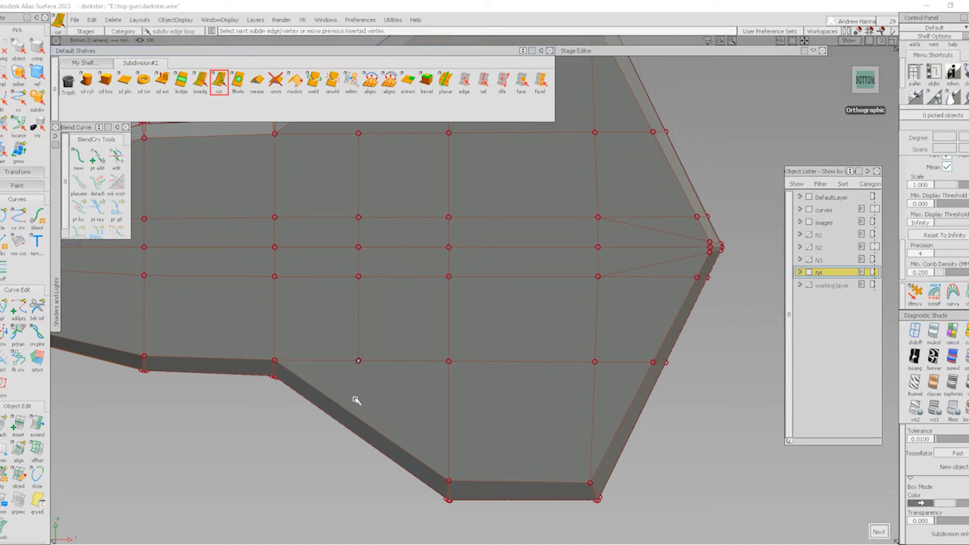
left_click_drag(350, 436, 354, 434)
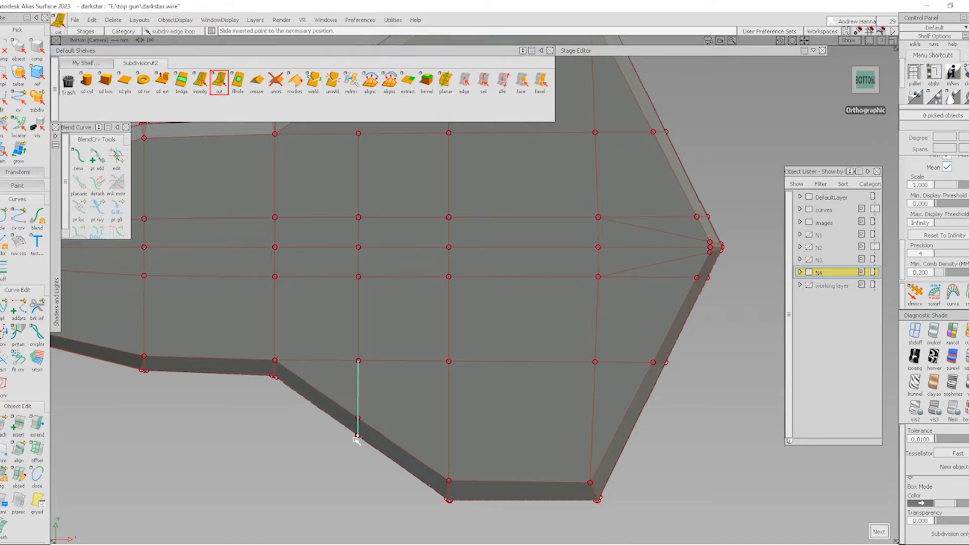
key("space")
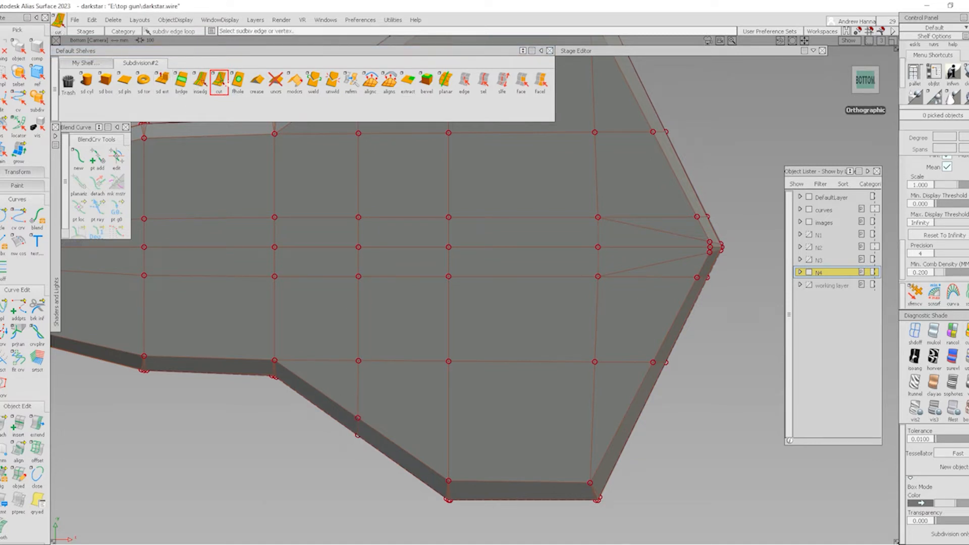
- Cut a diagonal edge from the inner lengthwise row at the wing's front root outward to the new crosswise edge
left_click(275, 277)
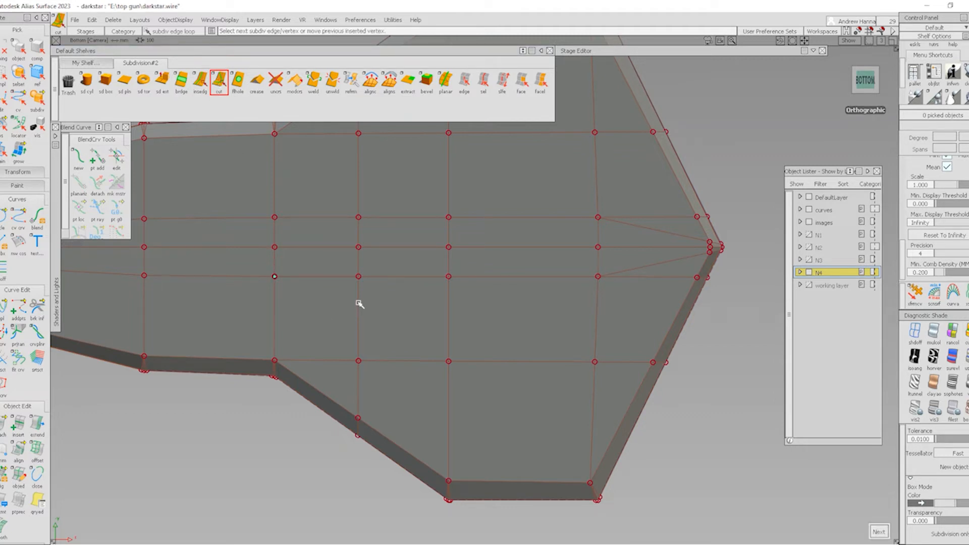
left_click_drag(359, 302, 359, 298)
key("space")
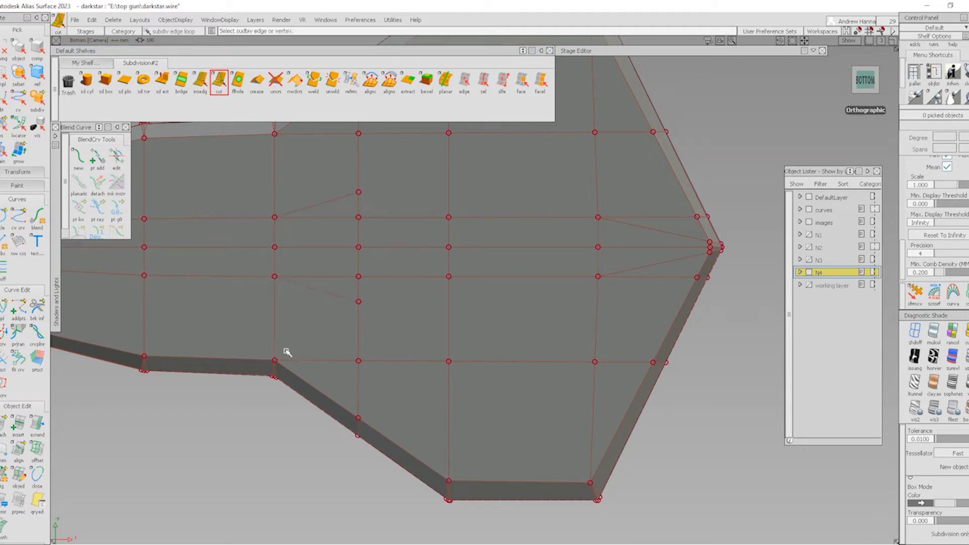
- Cut an edge from the wing's front root vertex diagonally inward to the new crosswise edge, straight to the rear crosswise row, and on to the trailing edge
left_click(275, 360)
left_click(359, 343)
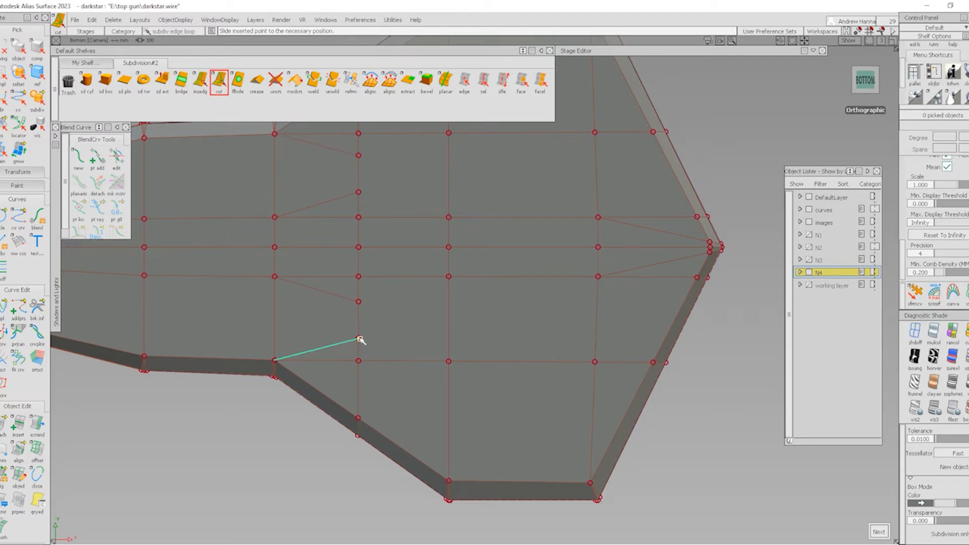
key("space")
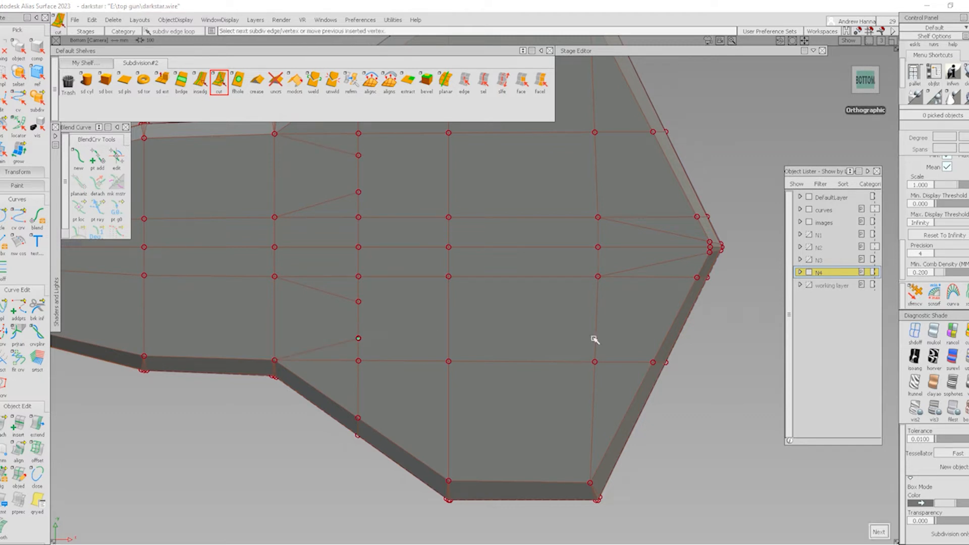
left_click(595, 339)
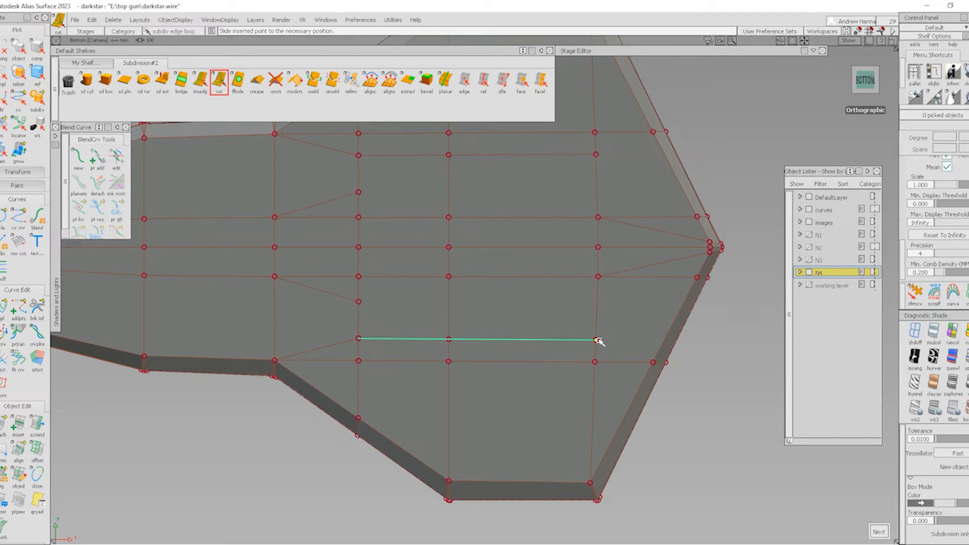
key("space")
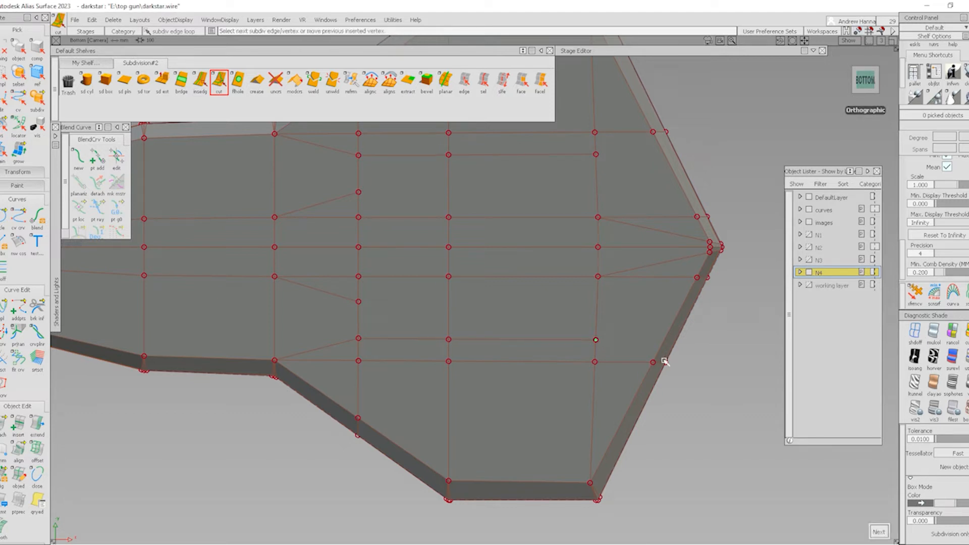
key("space")
- Cut a diagonal edge from the inner row's vertex on the trailing edge forward and outward to the rear crosswise row
left_click(707, 278)
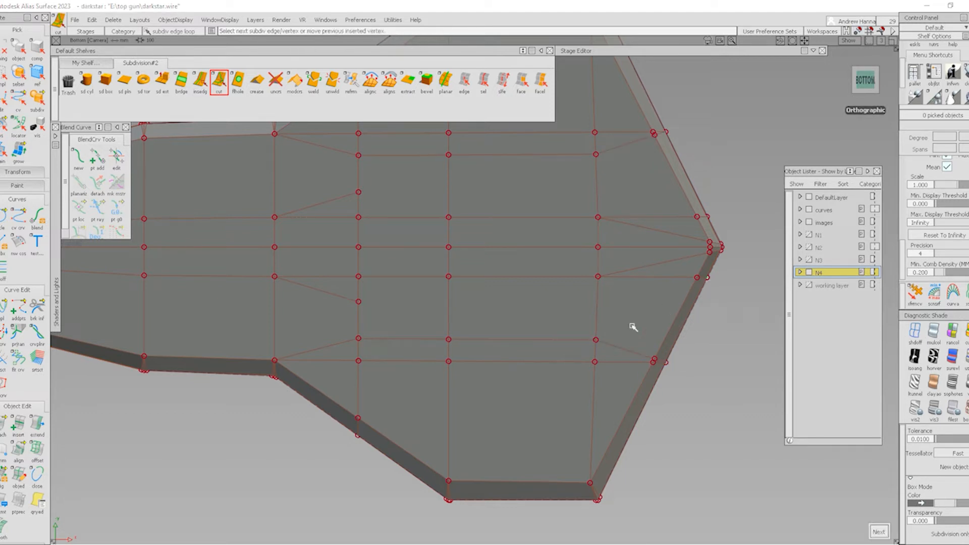
left_click(598, 299)
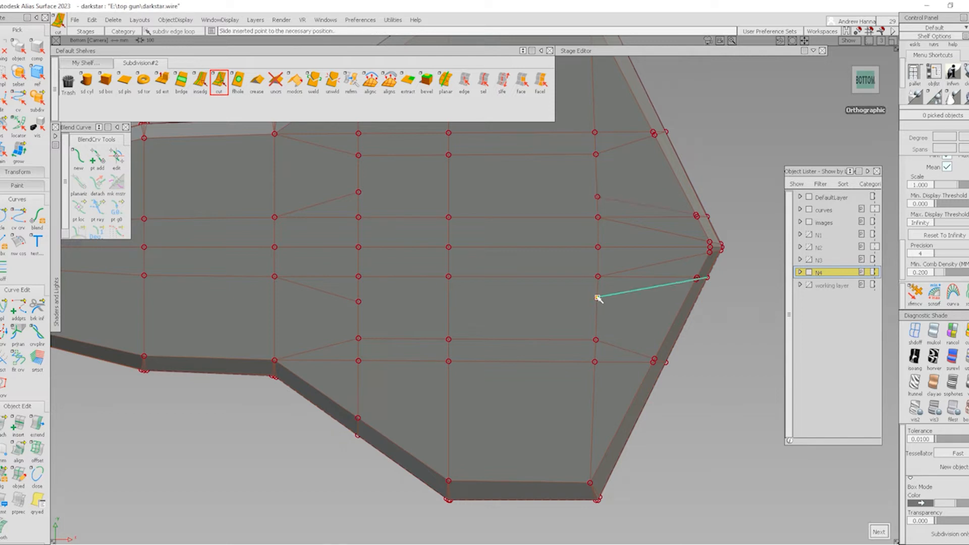
- Complete the lengthwise cut on the rear underside from the aft edge vertex across to the matching forward vertex
left_click(597, 301)
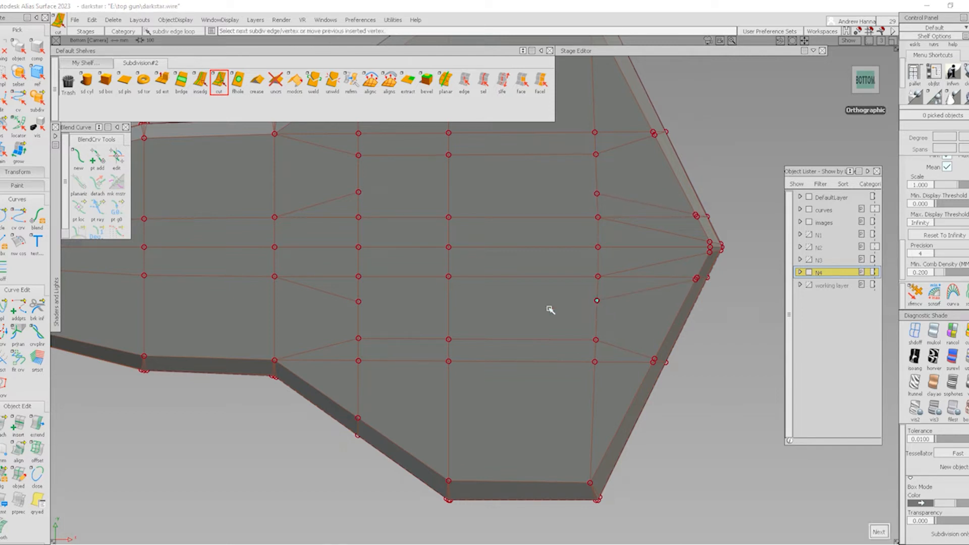
left_click(376, 301)
left_click(455, 305)
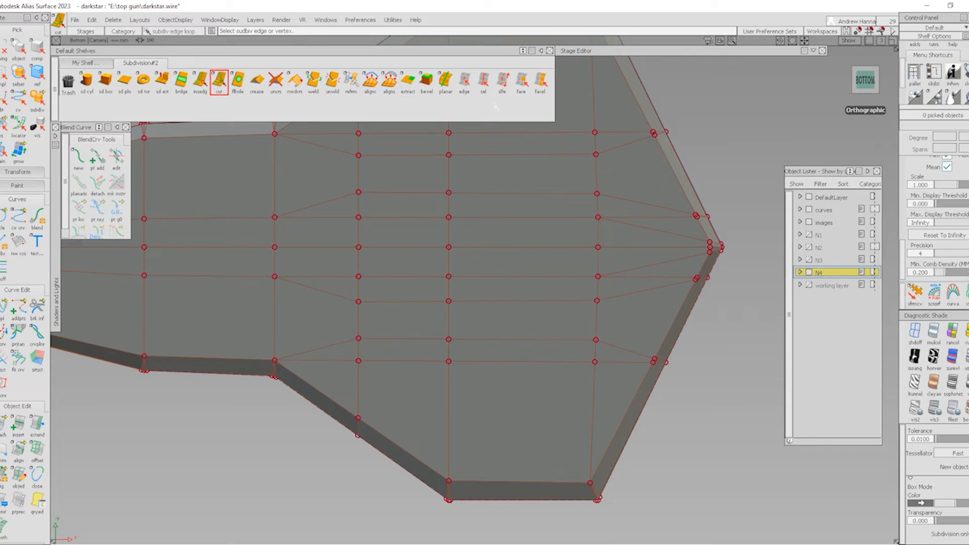
- Pick the two adjacent underside faces between the lengthwise cuts and pull them down into mirrored engine nacelles
left_click(521, 82)
left_click(562, 319)
left_click(411, 323)
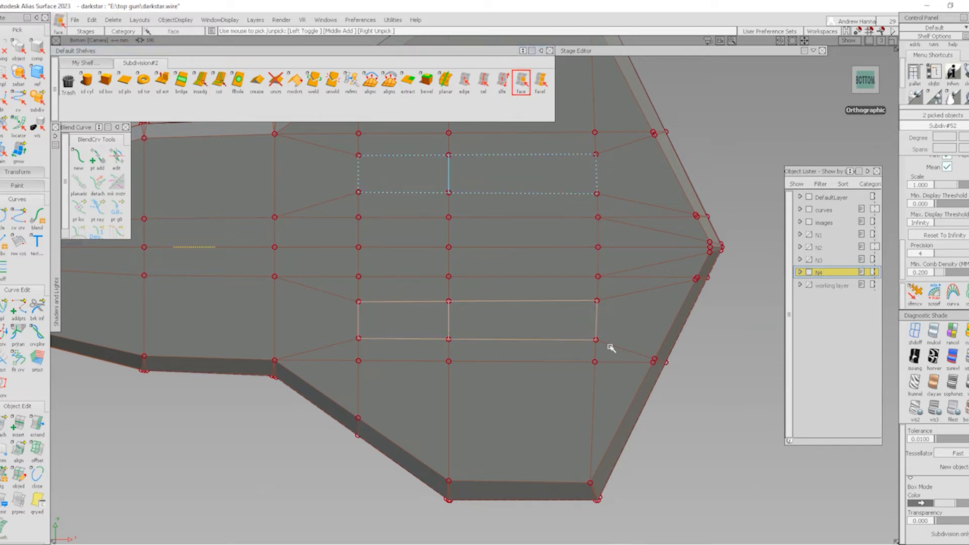
left_click_drag(486, 310, 473, 417, "alt+shift")
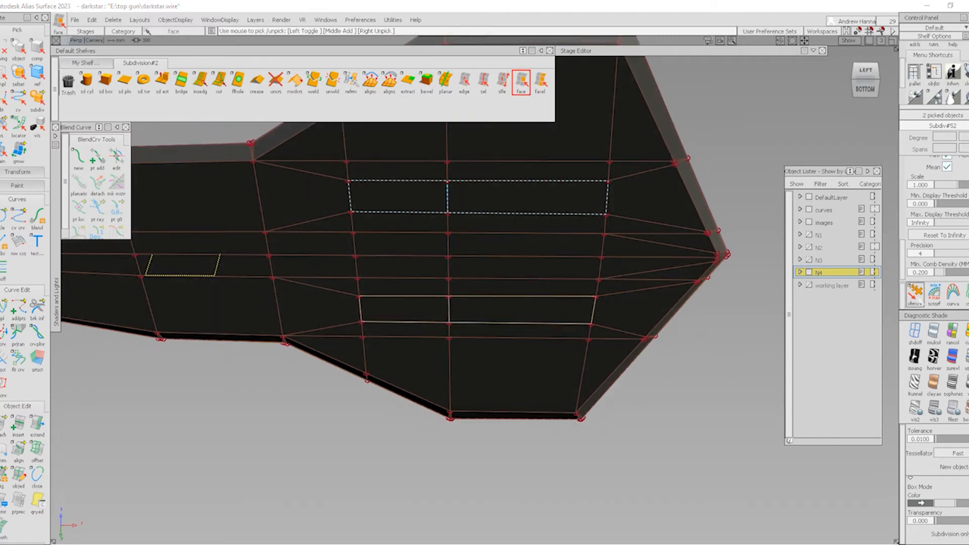
left_click(915, 294)
key("alt+shift")
right_click_drag(705, 327, 624, 487)
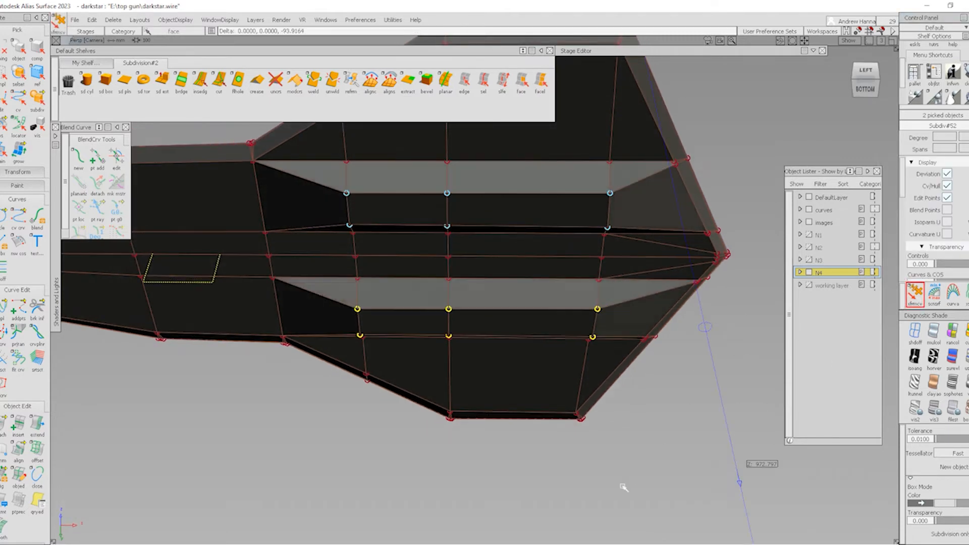
left_click_drag(638, 422, 602, 339, "alt+shift")
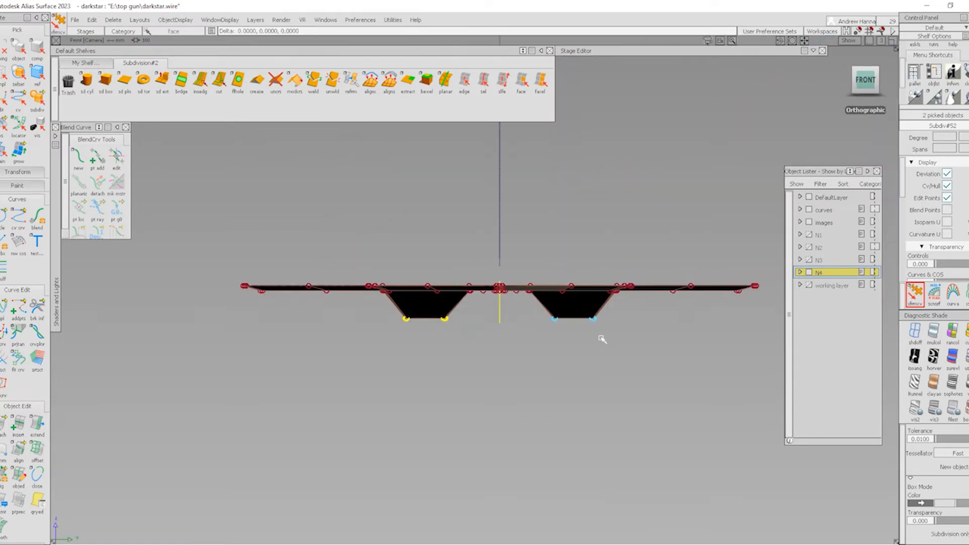
right_click_drag(602, 340, 566, 368)
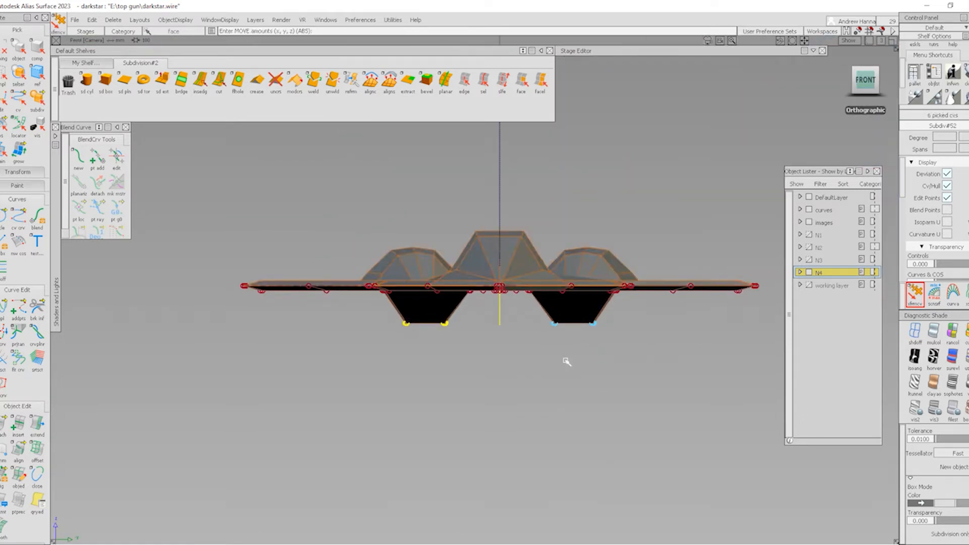
- Compare the nacelle depth with the hangar reference image and fine-tune how far the nacelles hang below the body
right_click_drag(632, 294, 606, 350, "alt+shift")
left_click_drag(606, 350, 483, 389, "alt+shift")
right_click_drag(482, 390, 353, 321, "alt+shift")
middle_click_drag(353, 321, 669, 403, "alt+shift")
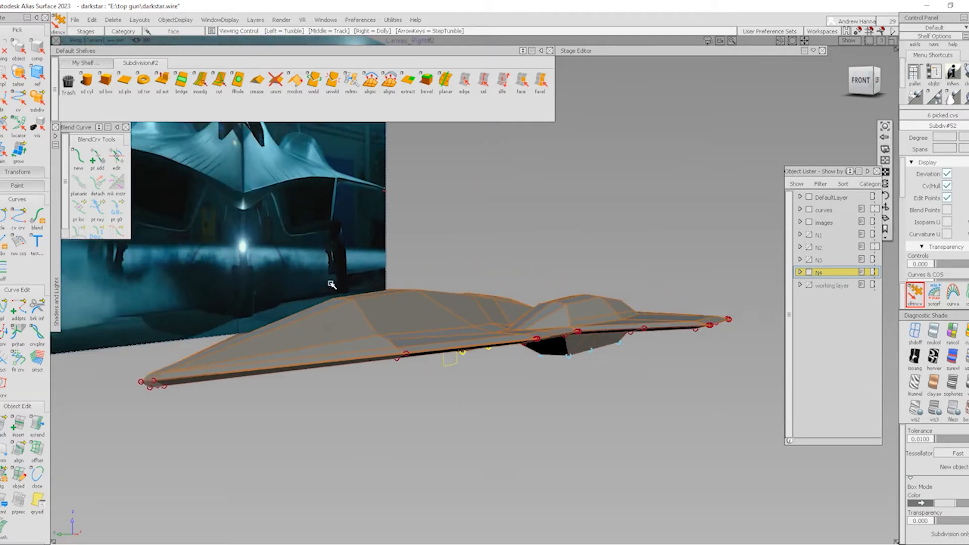
left_click(864, 80)
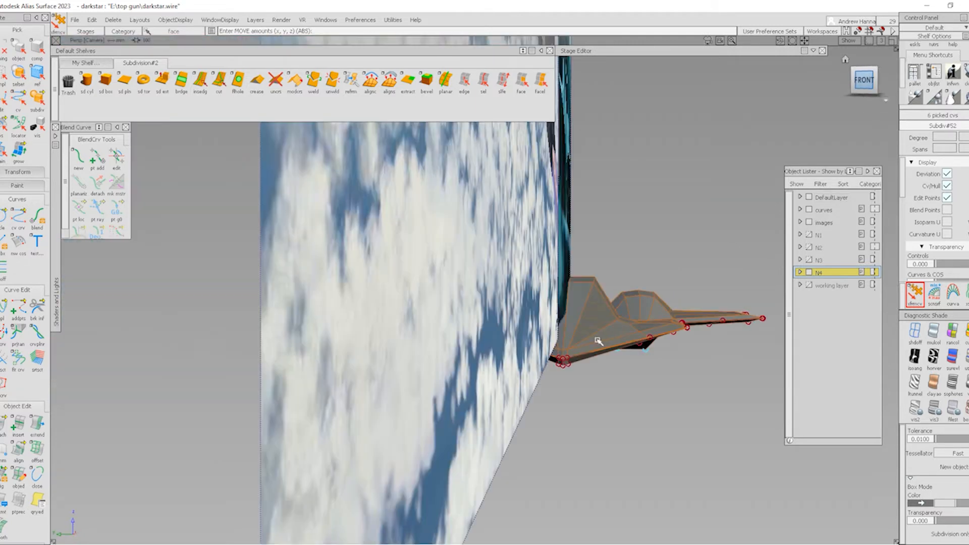
right_click_drag(644, 361, 648, 388, "alt+shift")
middle_click_drag(649, 388, 358, 343, "alt+shift")
mouse_move(571, 403)
right_mouse_down()
mouse_move(541, 465)
mouse_move(580, 392)
mouse_move(564, 441)
mouse_move(573, 406)
right_mouse_up()
- Check the nacelles beside the hangar reference image, switch to the left view and hide the images layer
left_click_drag(632, 288, 524, 386, "alt+shift")
middle_click_drag(524, 386, 380, 339, "alt+shift")
right_click_drag(380, 339, 141, 297, "alt+shift")
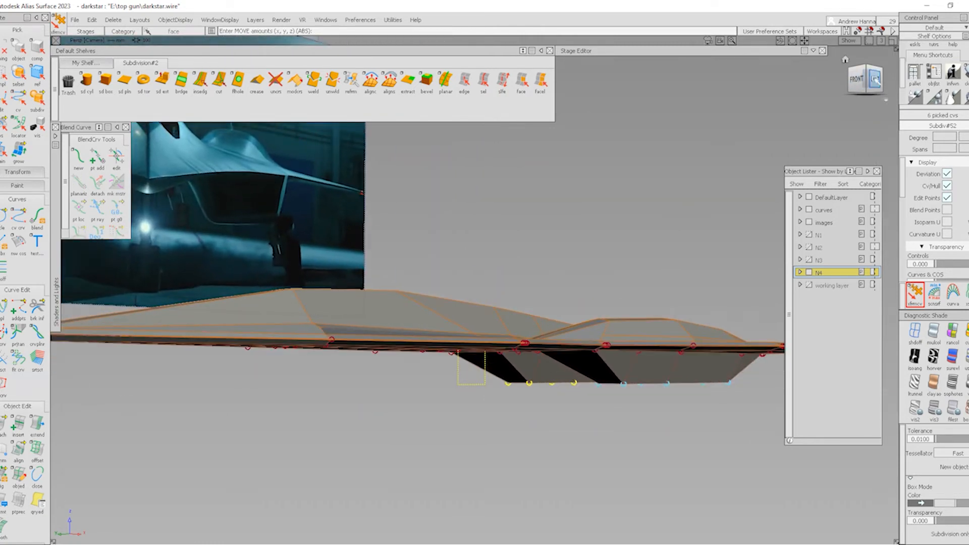
left_click(875, 80)
left_click(809, 222)
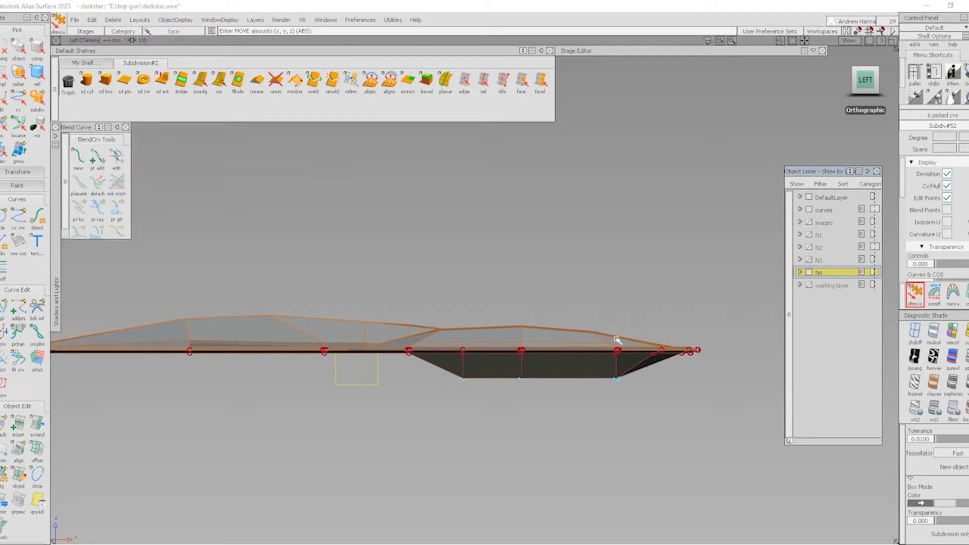
- Lower the middle column of CVs on the nacelles' bottom faces slightly to bow the underside in side view
right_click_drag(611, 384, 420, 474, "alt+shift")
middle_click_drag(420, 475, 426, 390, "alt+shift")
left_click_drag(424, 391, 483, 327, "ctrl+shift")
middle_click_drag(541, 391, 545, 335, "ctrl+shift")
right_click_drag(549, 341, 551, 346)
left_click_drag(550, 392, 534, 284, "ctrl+shift")
- Insert an edge loop across the nacelle between its middle and rear columns of vertices
left_click(200, 81)
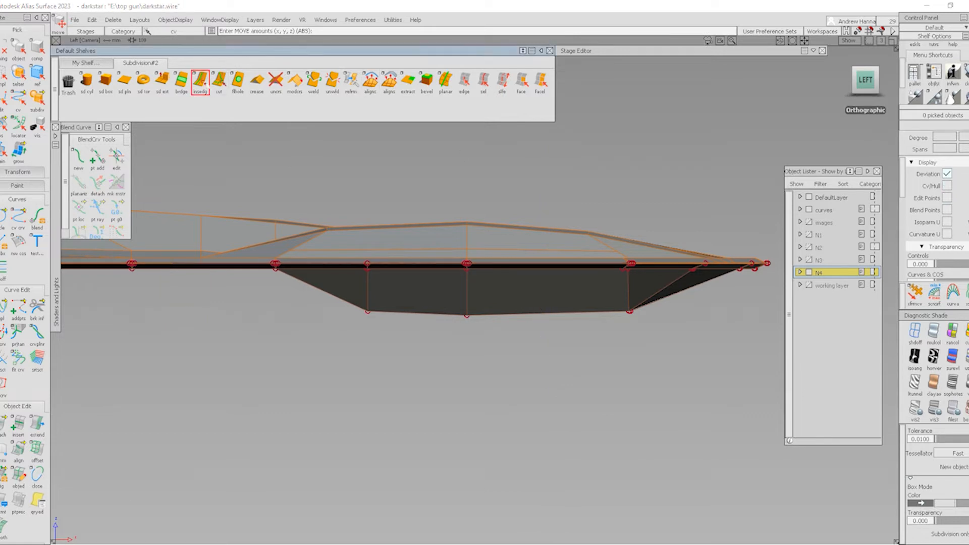
left_click_drag(595, 201, 547, 281, "alt+shift")
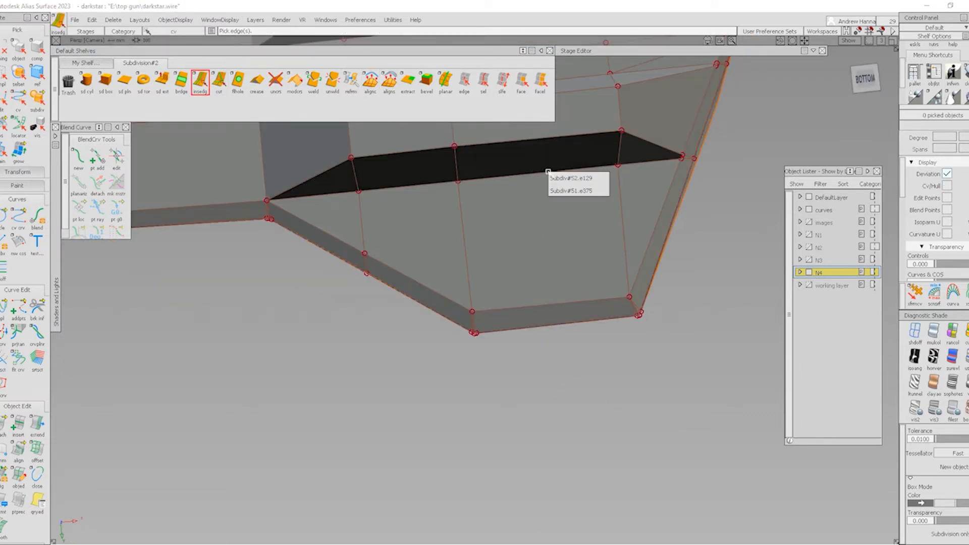
left_click(548, 140)
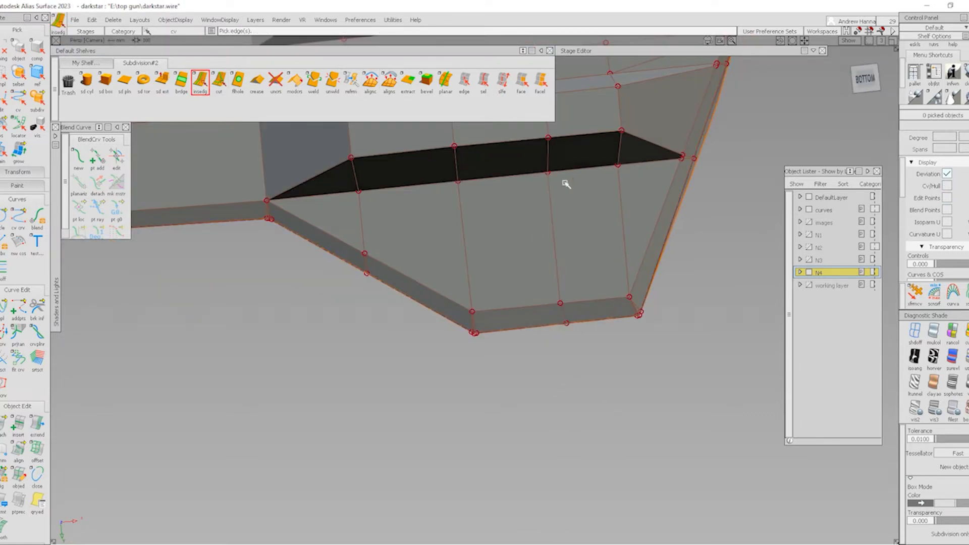
left_click_drag(562, 184, 608, 390, "alt+shift")
left_click_drag(616, 315, 601, 305, "alt+shift")
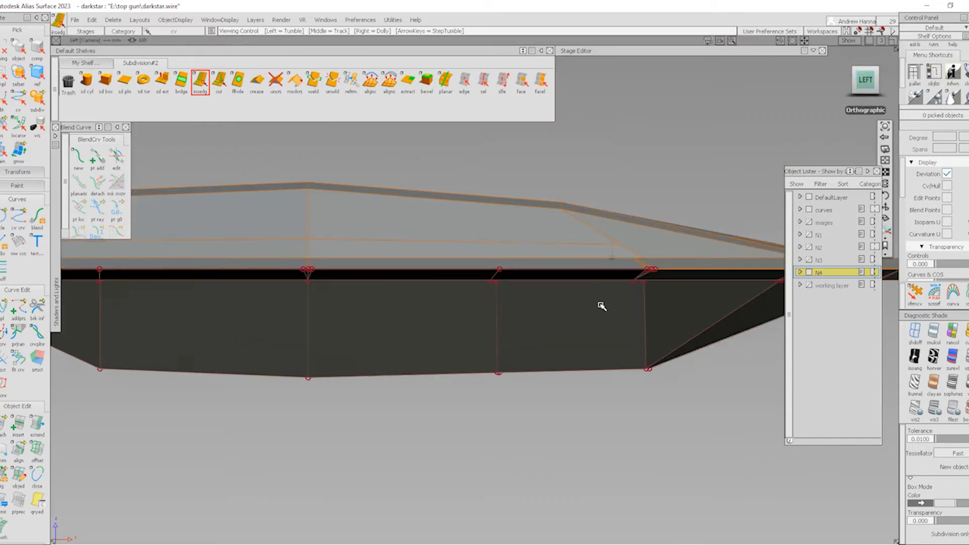
- Lower the new edge loop's bottom CVs in the left view to smooth the curve of the nacelle underside
left_click_drag(497, 371, 411, 378, "ctrl+shift")
left_click_drag(477, 356, 525, 391)
right_click_drag(545, 381, 548, 360, "ctrl+shift")
right_click_drag(548, 360, 552, 371)
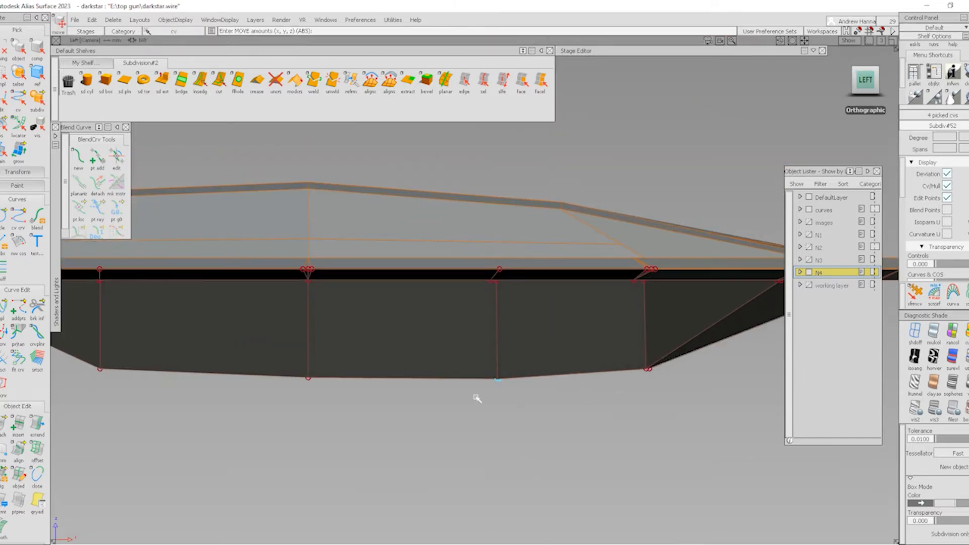
right_click_drag(476, 396, 480, 388, "alt+shift")
middle_click_drag(480, 387, 489, 406, "alt+shift")
left_click_drag(489, 406, 478, 348, "ctrl+shift")
left_click_drag(477, 323, 394, 307, "ctrl+shift")
left_click_drag(433, 299, 537, 366)
right_click_drag(536, 348, 591, 358, "ctrl+shift")
left_click_drag(665, 350, 758, 217, "ctrl+shift")
- In the bottom view, move the nacelles' outer base CVs away from the centreline to form a bowed outer edge
left_click(878, 81)
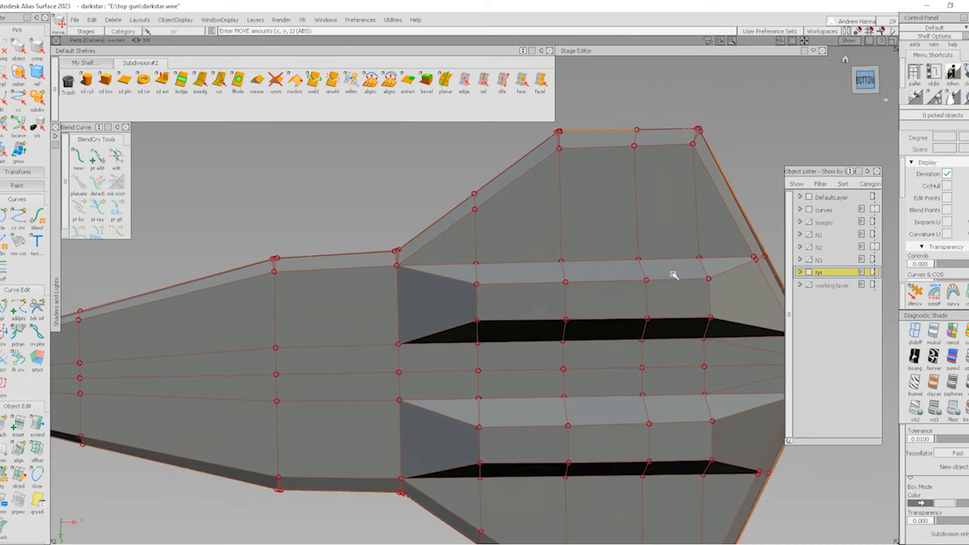
left_click_drag(447, 226, 589, 259)
middle_click_drag(573, 269, 582, 222, "ctrl+shift")
right_click_drag(582, 221, 581, 209)
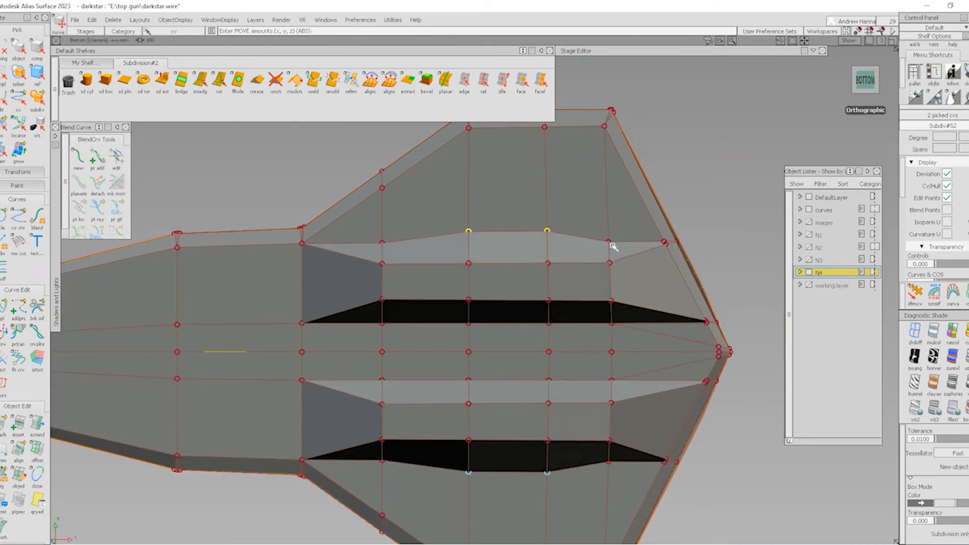
left_click(609, 242)
right_click_drag(618, 238, 622, 231)
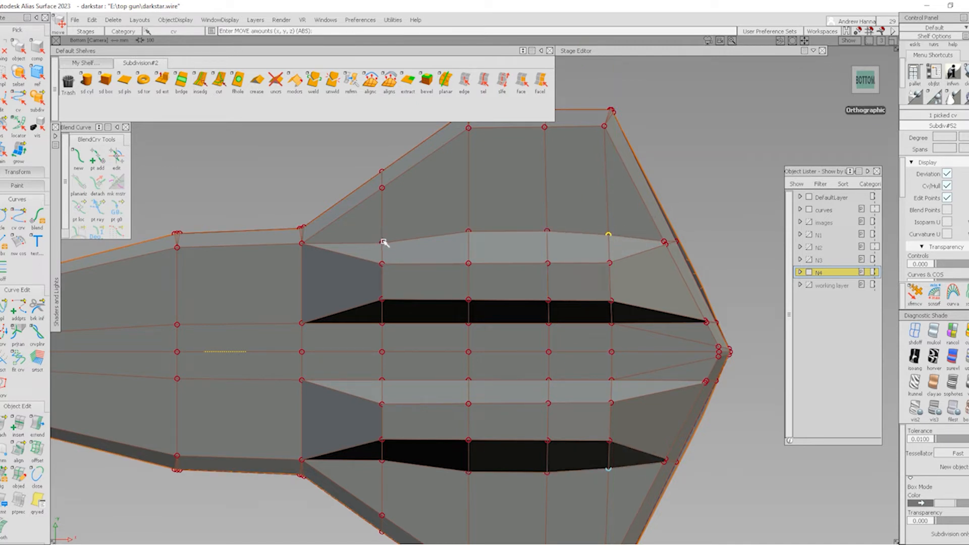
right_click_drag(417, 244, 421, 234)
- Show the images layer and examine the underside and engine nacelles against the aircraft reference pictures
left_click_drag(423, 233, 440, 243, "ctrl+shift")
left_click(431, 201)
right_click_drag(567, 240, 413, 301, "alt+shift")
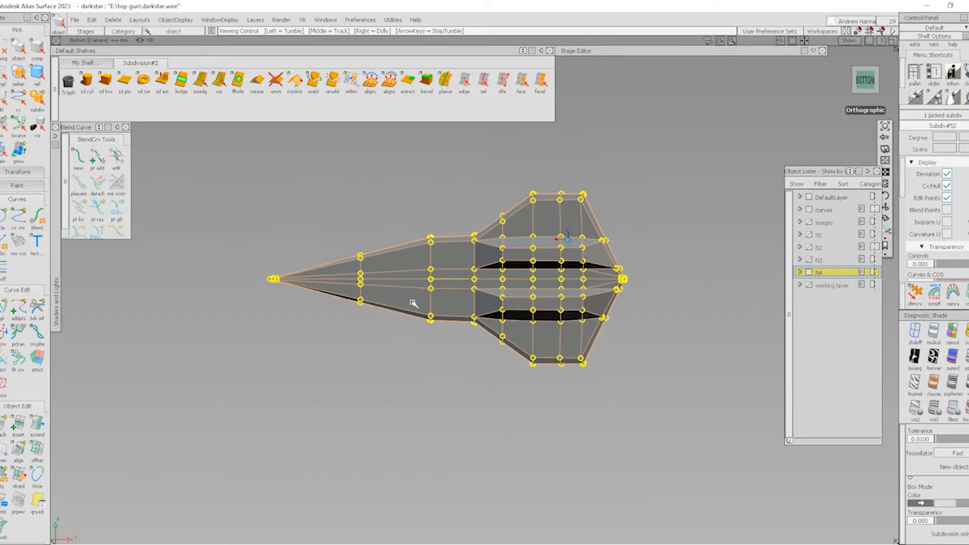
left_click(810, 222)
left_click_drag(438, 162, 441, 404, "alt+shift")
middle_click_drag(459, 250, 561, 337, "alt+shift")
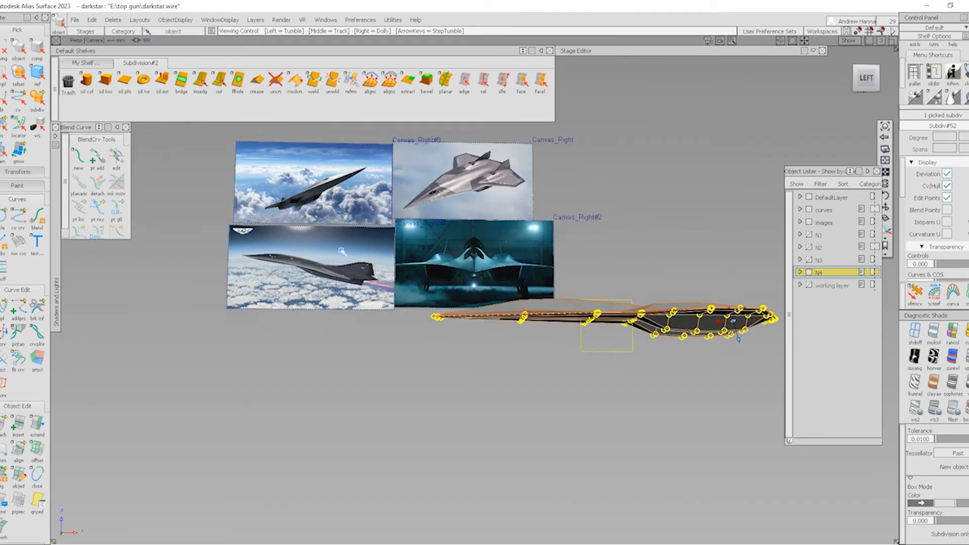
right_click_drag(282, 202, 348, 286, "alt+shift")
middle_click_drag(190, 251, 520, 343, "alt+shift")
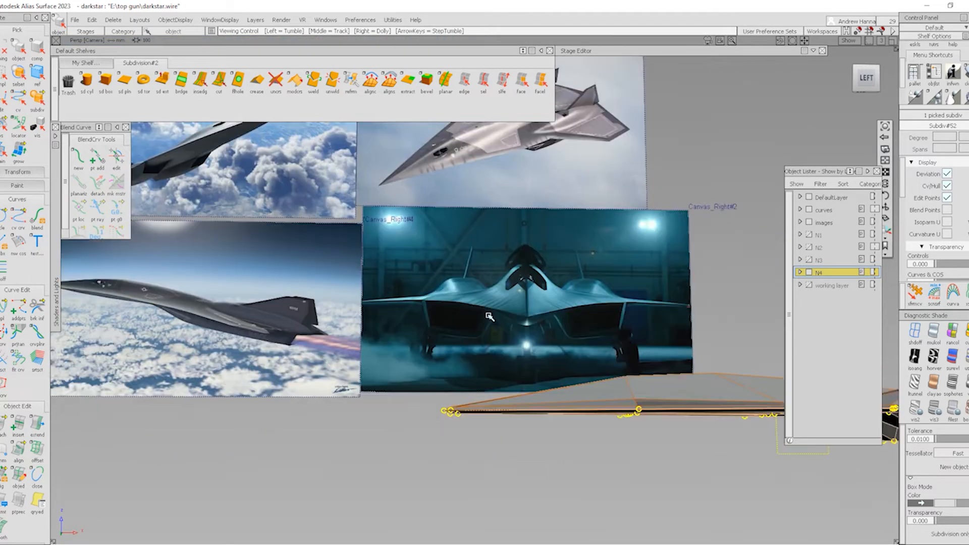
middle_click_drag(605, 383, 174, 263, "alt+shift")
left_click_drag(454, 288, 487, 146, "alt+shift")
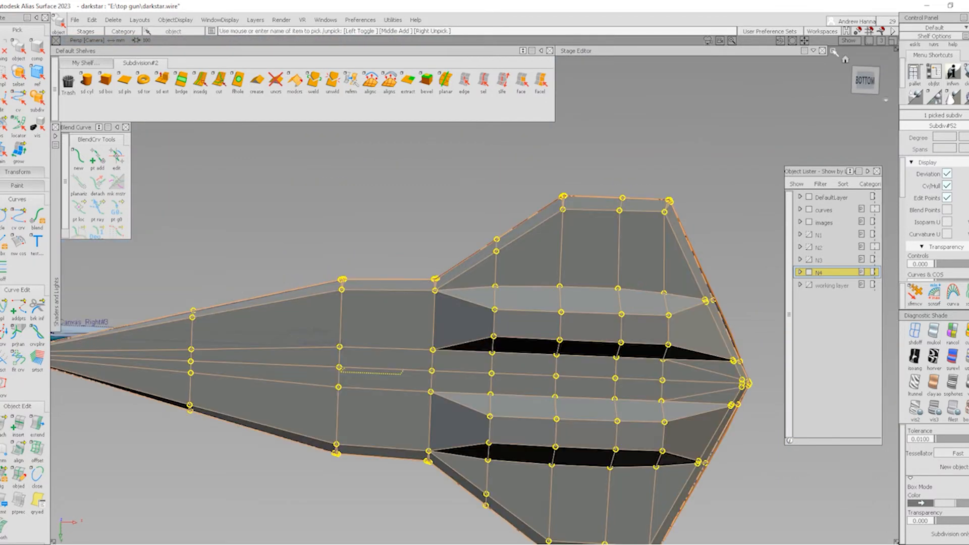
- Move the nacelles' four inner base CVs about 25.7 toward the centreline and the middle inner-wall CVs about 15.5 further
left_click(871, 79)
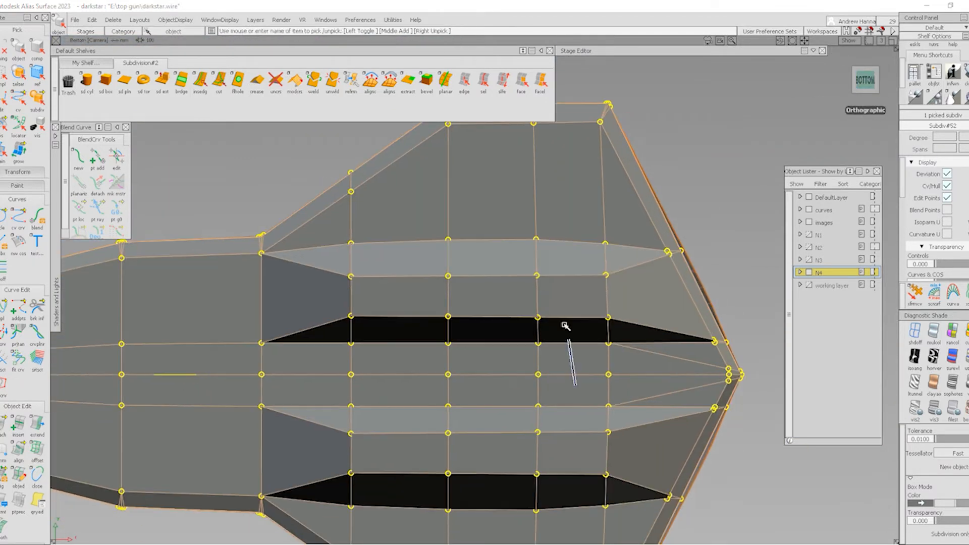
left_click(392, 339)
left_click_drag(608, 343, 615, 345)
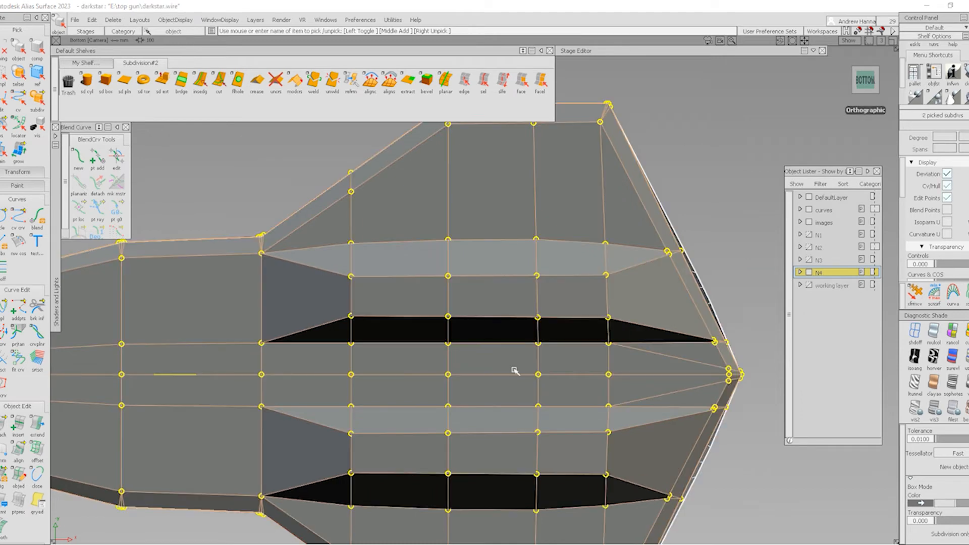
left_click(480, 304)
left_click(480, 305)
left_click_drag(296, 329, 355, 331, "ctrl+shift")
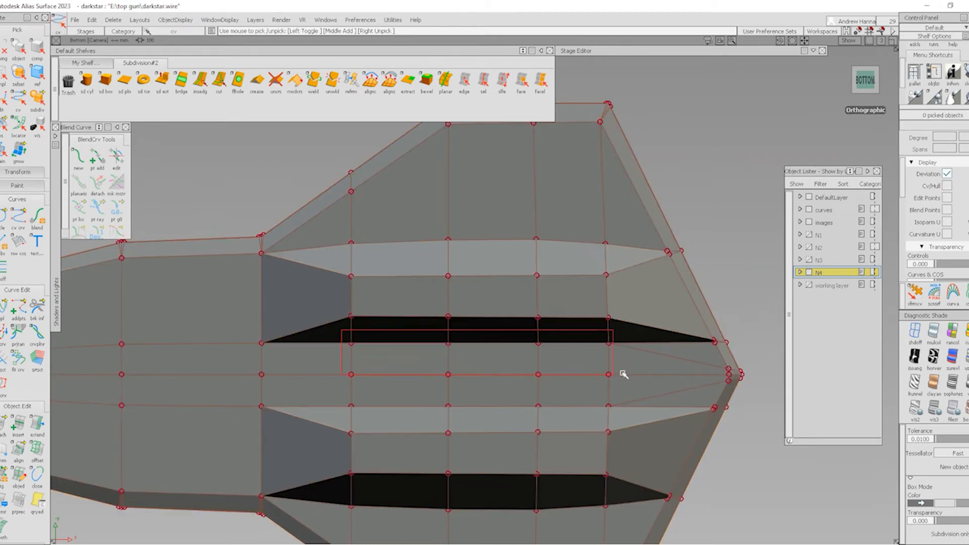
left_click_drag(624, 361, 655, 368)
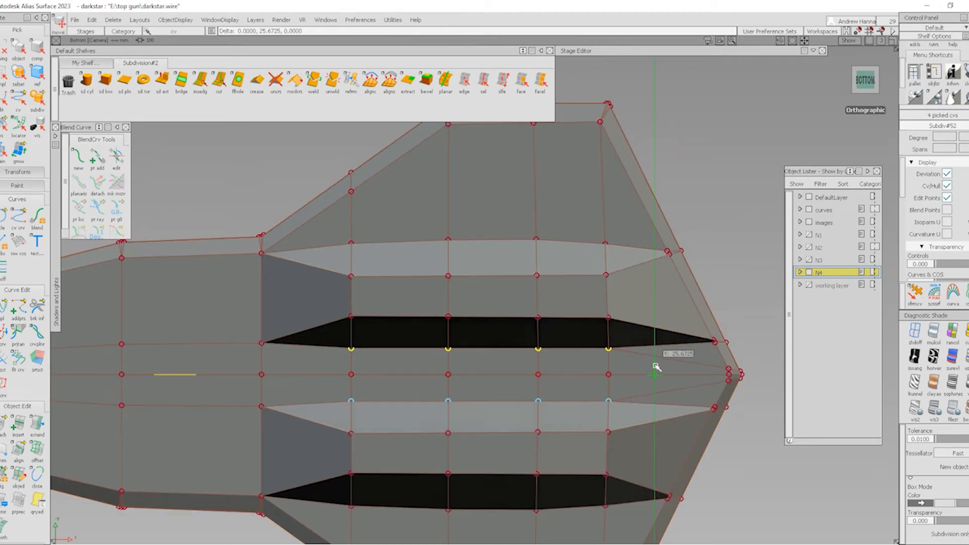
key("ctrl+shift+n")
left_click_drag(443, 313, 558, 353)
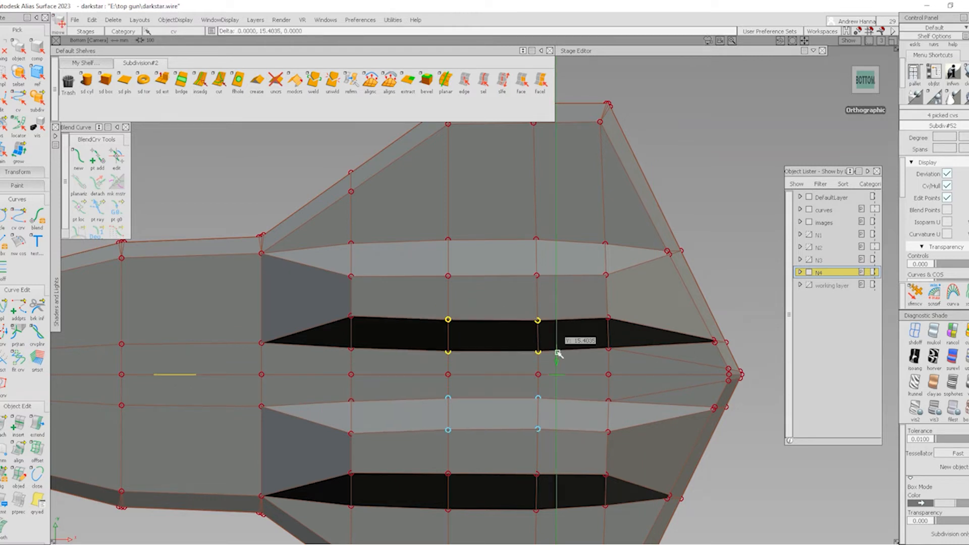
left_click_drag(457, 382, 456, 329, "ctrl+shift")
- Spread the two middle columns of nacelle bottom CVs, moving the outer pair outward and the inner pair toward the centreline
left_click_drag(382, 278, 462, 274, "ctrl+shift")
left_click_drag(409, 251, 550, 288)
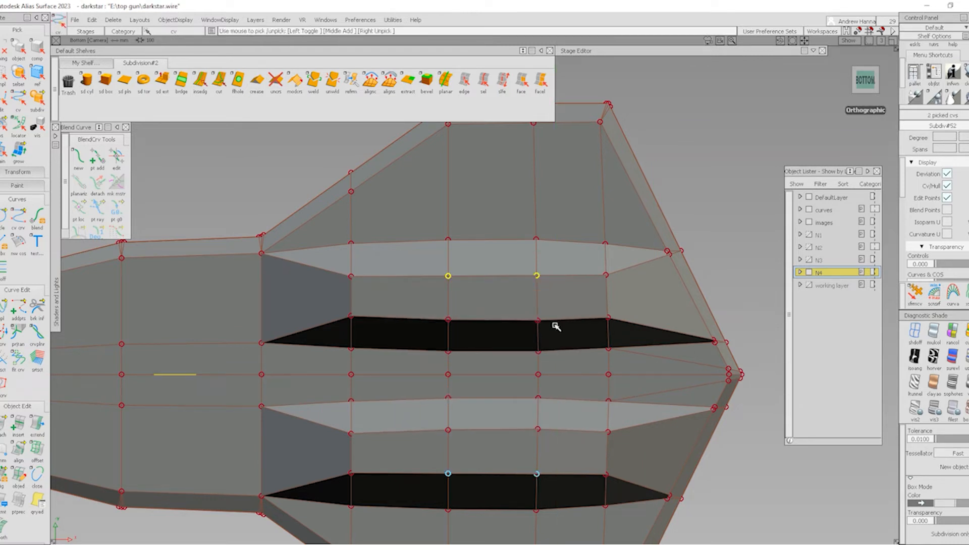
right_click_drag(570, 321, 570, 290, "ctrl+shift")
right_click_drag(574, 300, 573, 280)
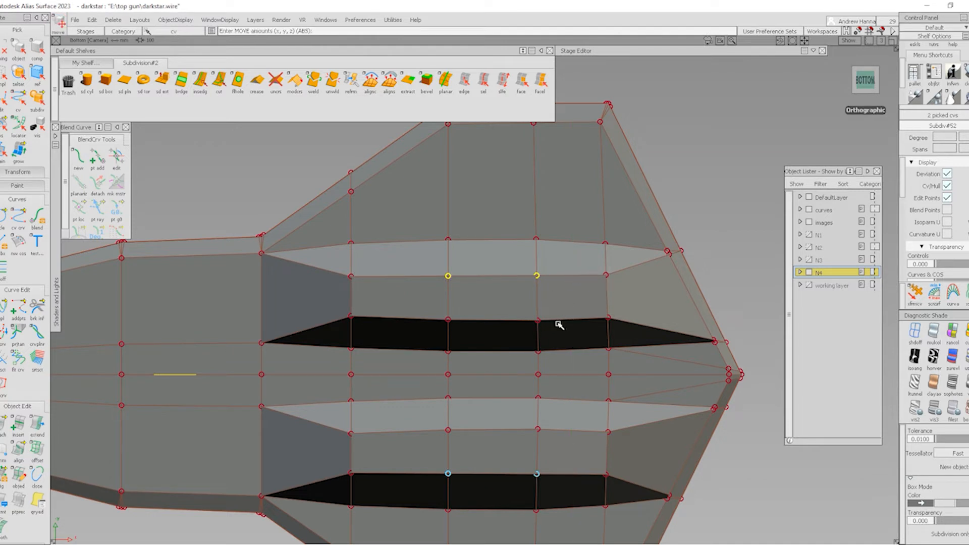
right_click_drag(559, 325, 558, 277)
left_click_drag(558, 277, 562, 342, "ctrl+shift")
right_click_drag(567, 303, 568, 304)
- Nudge the nacelles' front and rear bottom corner CVs sideways to even out the curved side edges
left_click_drag(480, 363, 400, 285, "ctrl+shift")
middle_click_drag(402, 286, 403, 297, "ctrl+shift")
right_click_drag(404, 292, 413, 283)
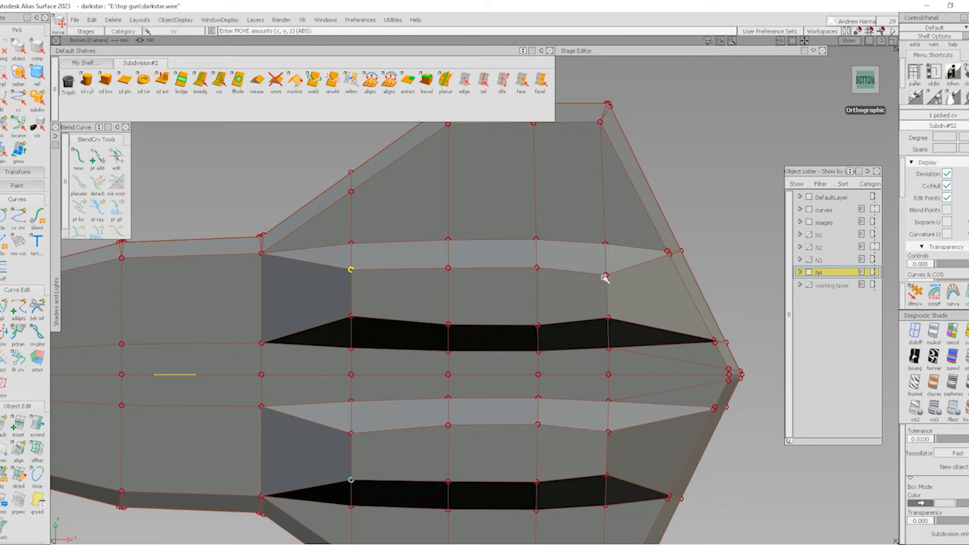
right_click_drag(615, 282, 649, 293)
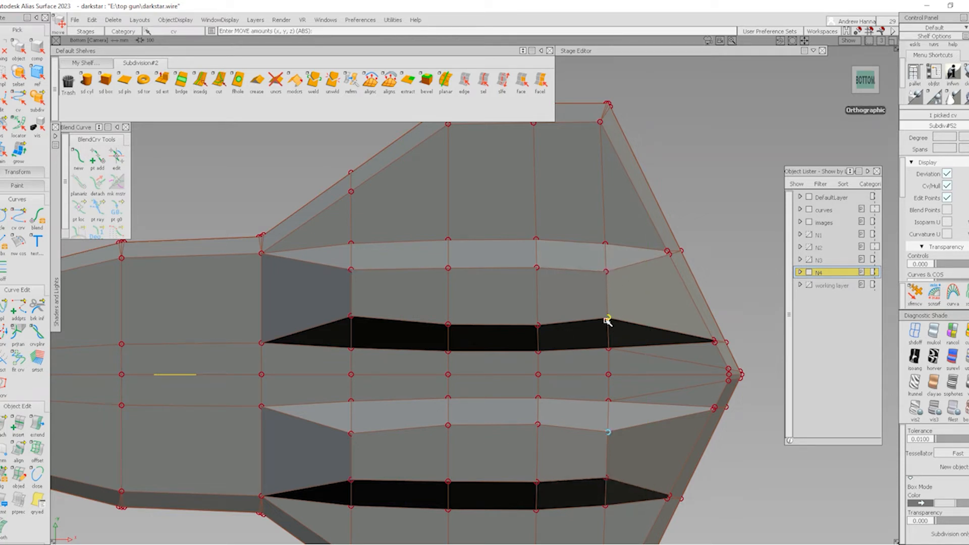
right_click_drag(607, 321, 617, 326)
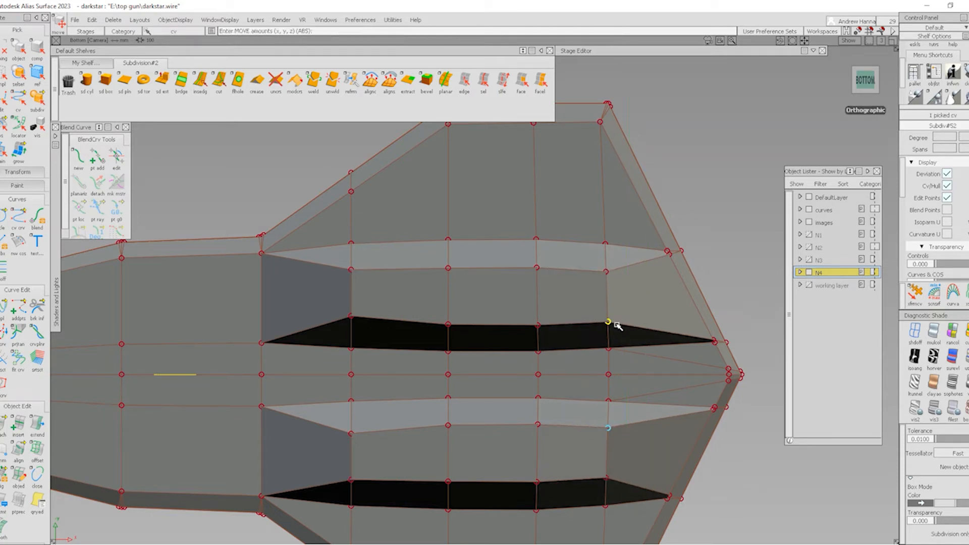
left_click(351, 317)
scroll(562, 350, "down", 3)
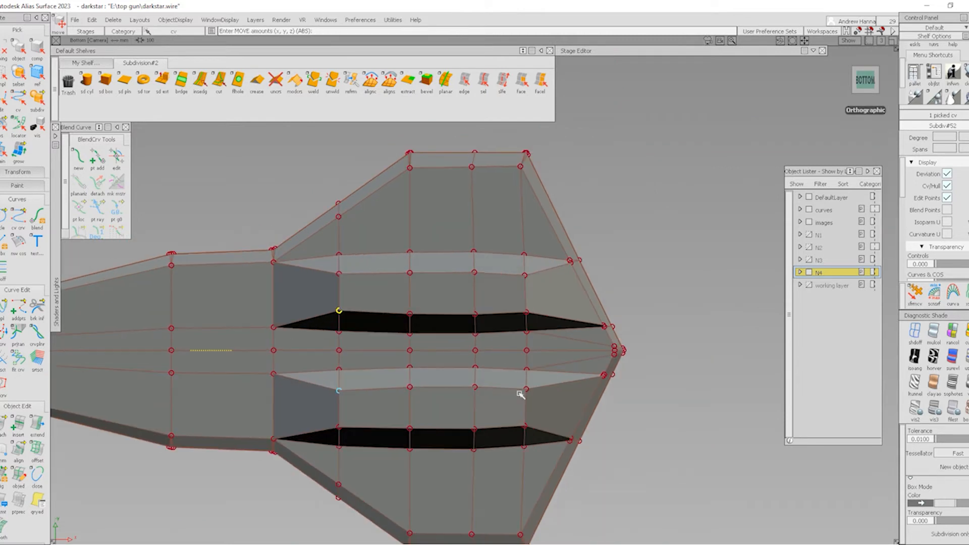
left_click_drag(523, 392, 506, 297, "ctrl+shift")
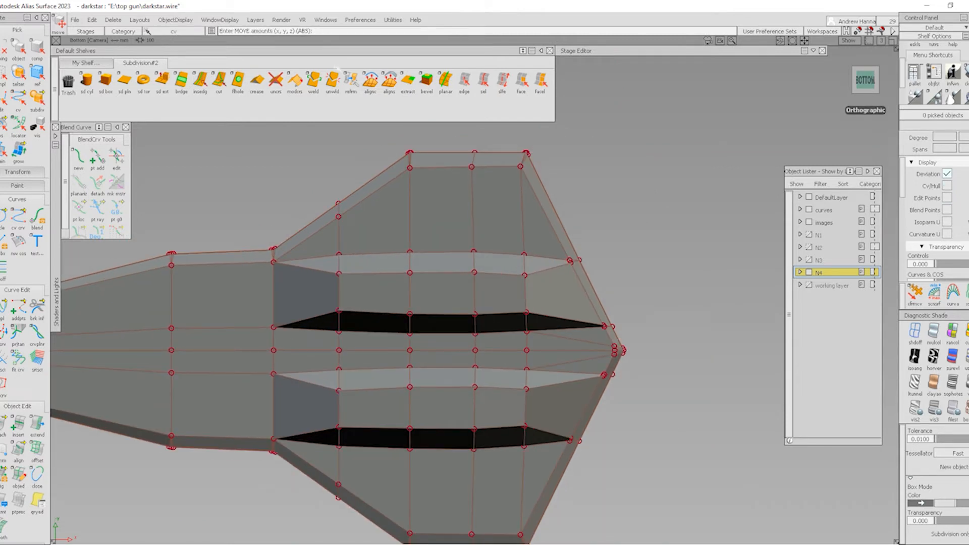
- Insert two lengthwise edge loops along the nacelles, just inside the outer and inner side edges of their bottom faces
left_click(200, 81)
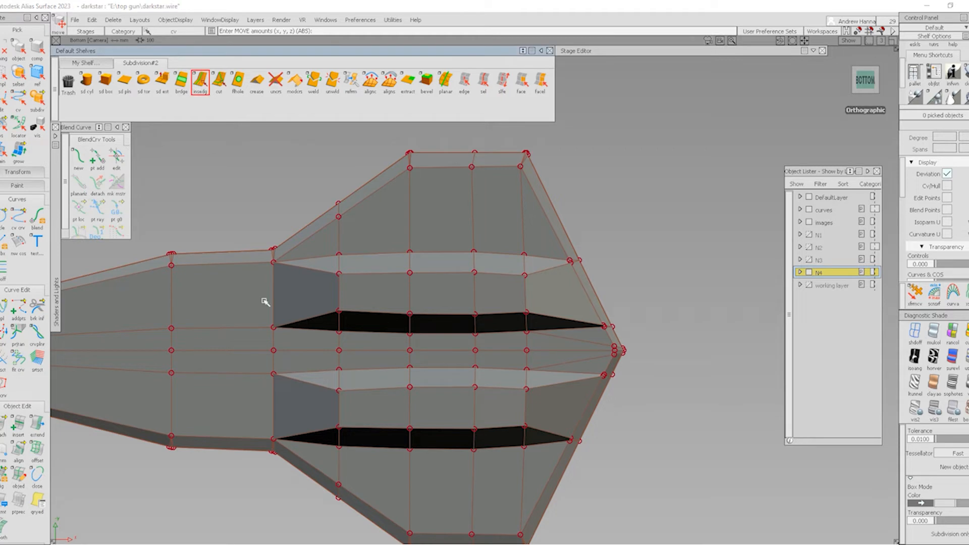
scroll(334, 275, "up", 2)
left_click(346, 274)
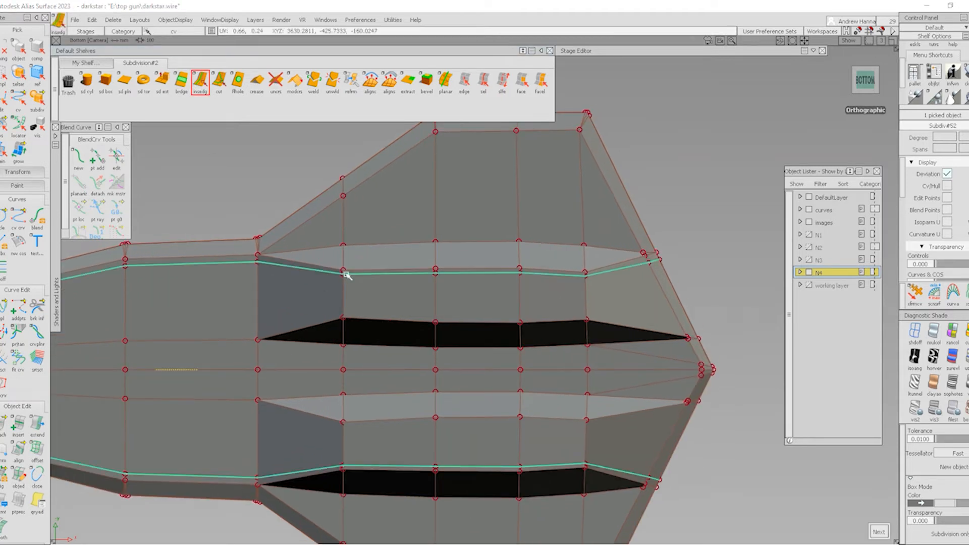
key("space")
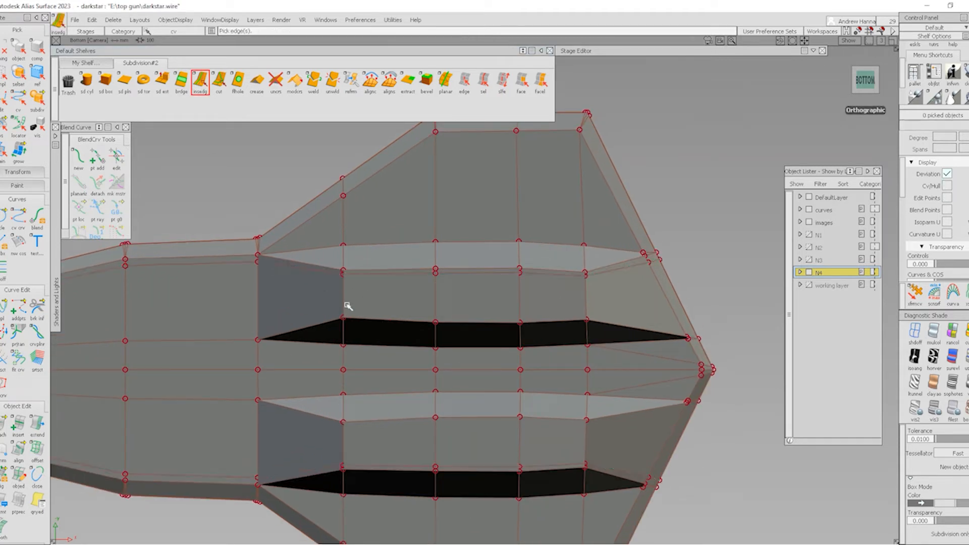
left_click(342, 315)
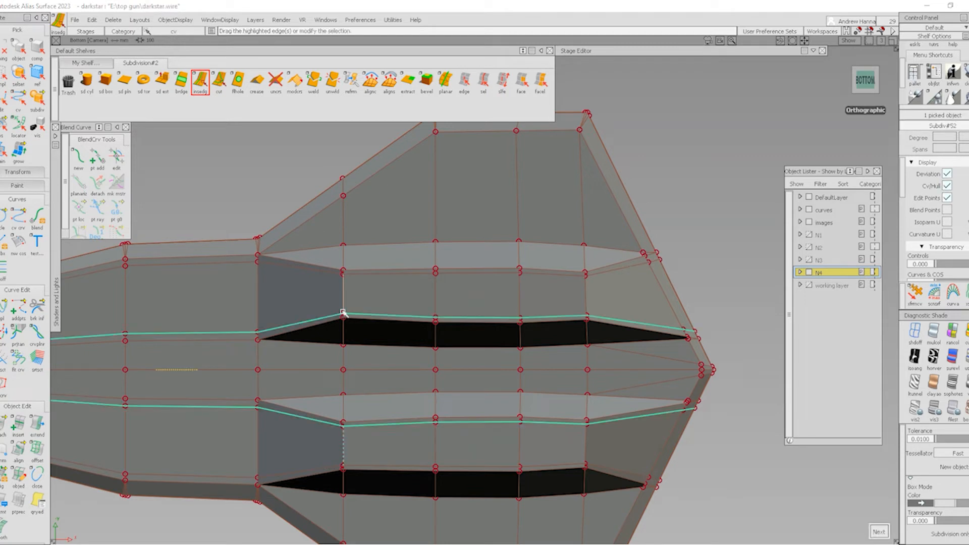
key("space")
- Cut new edges across the nacelles' front intake faces, just ahead of the rear edge, joining both inserted loops and both corners
middle_click_drag(592, 321, 474, 310, "alt+shift")
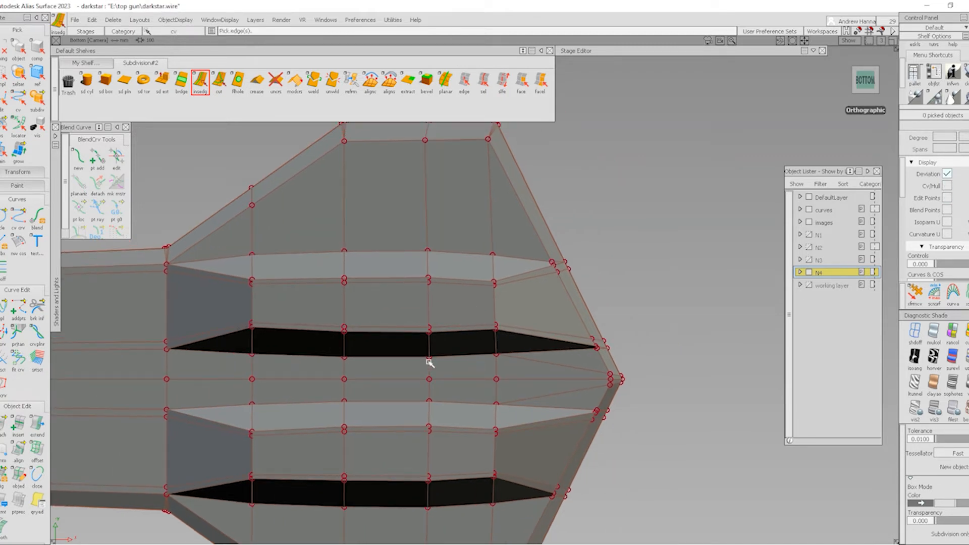
left_click(219, 83)
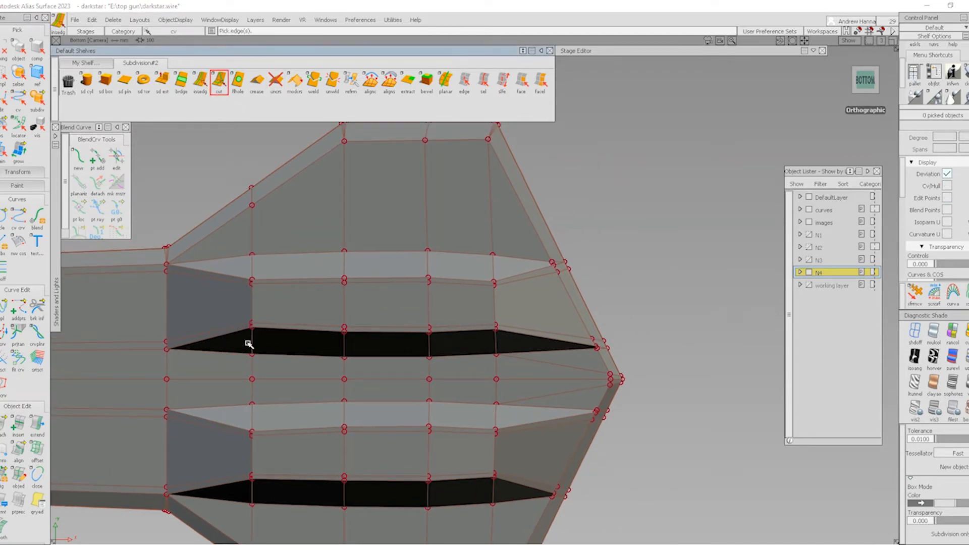
right_click_drag(250, 287, 297, 312, "alt+shift")
middle_click_drag(298, 312, 438, 298, "alt+shift")
left_click(394, 261)
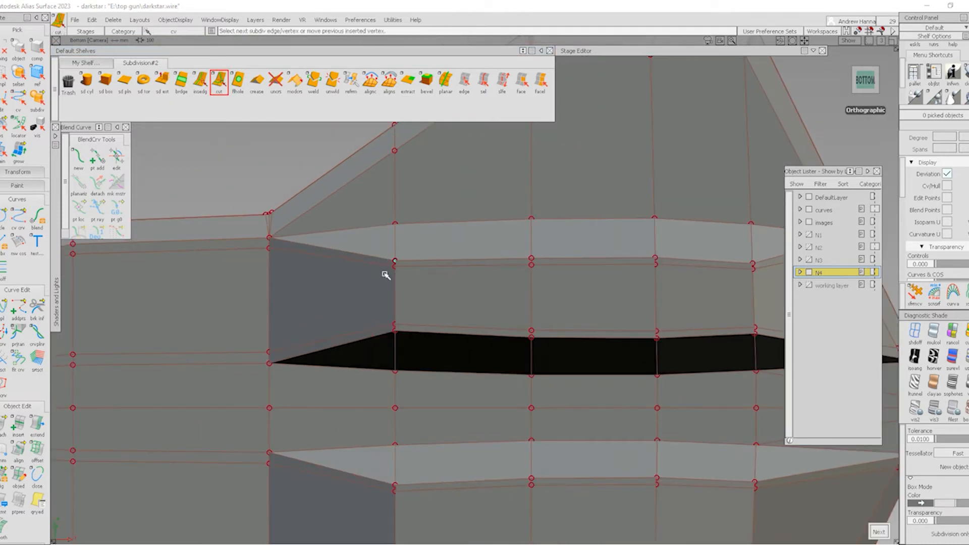
mouse_move(388, 268)
right_mouse_down("alt+shift")
mouse_move(392, 337)
mouse_move(383, 262)
right_mouse_up("alt+shift")
left_click(392, 263)
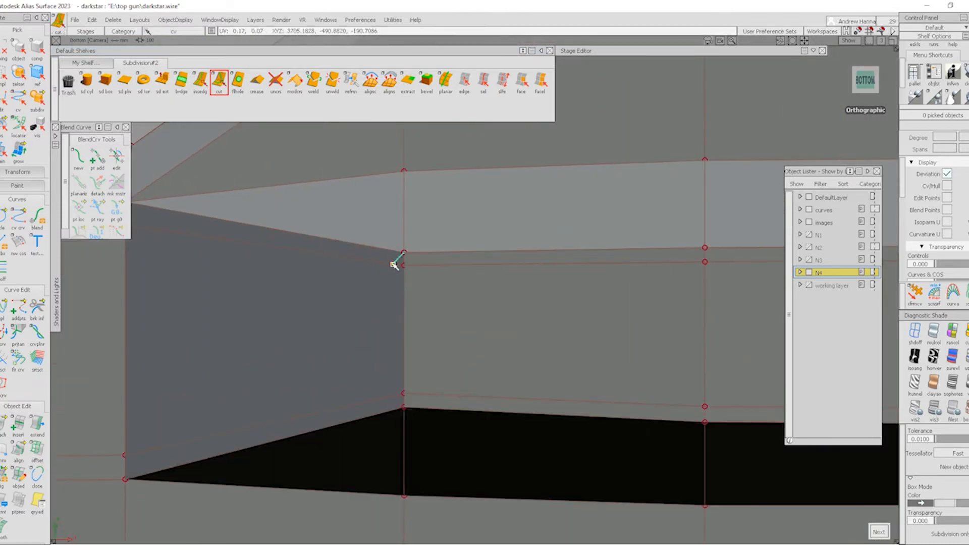
key("space")
left_click(392, 269)
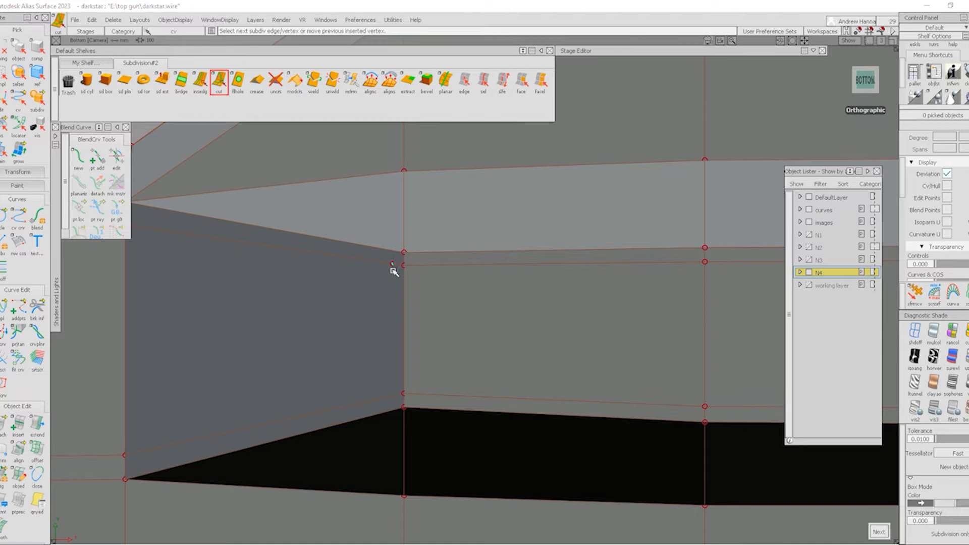
left_click(391, 396)
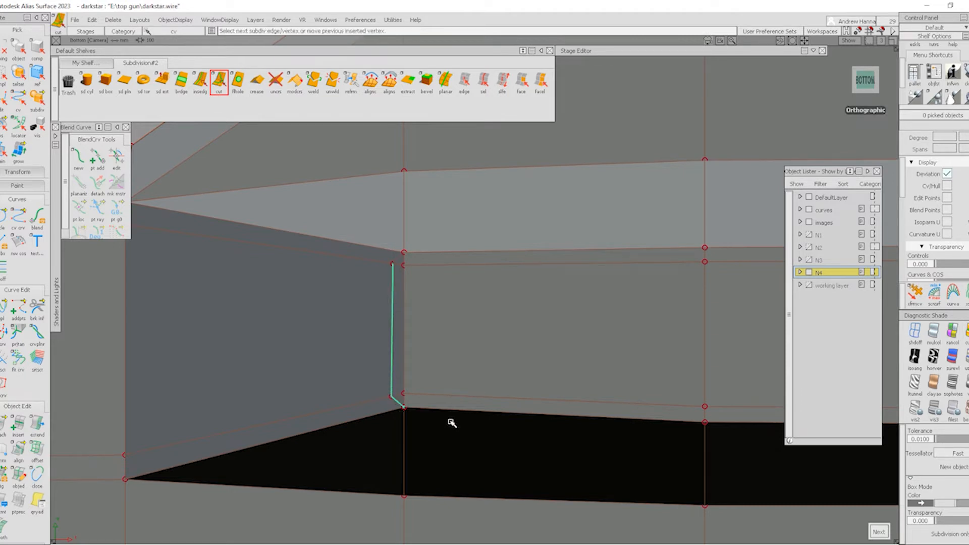
key("space")
- Cut matching edges across the nacelles' rear exhaust faces, just behind the front edge, joining the corners and both inserted loops
middle_click_drag(540, 349, 212, 323, "alt+shift")
right_click_drag(575, 349, 508, 348, "alt+shift")
middle_click_drag(508, 348, 269, 342, "alt+shift")
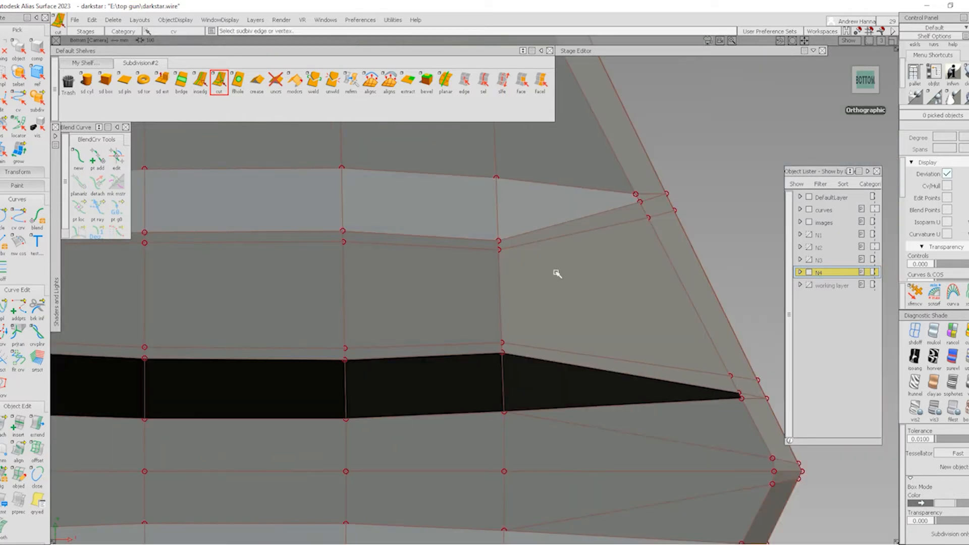
left_click(498, 242)
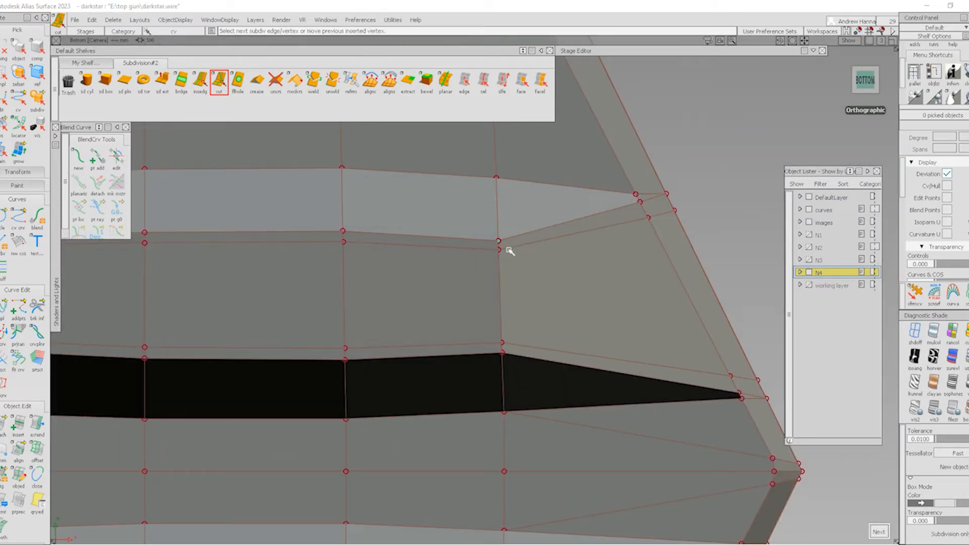
left_click(508, 249)
key("space")
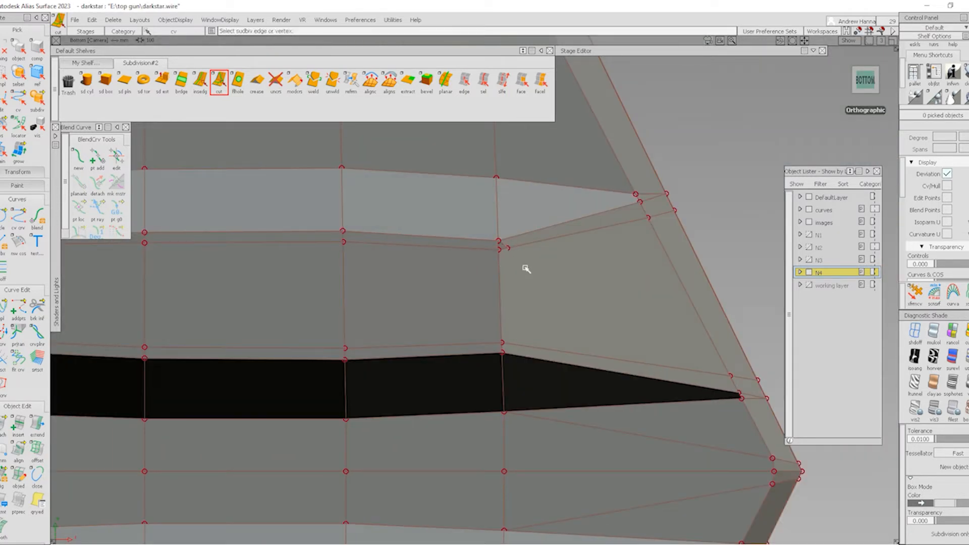
left_click(508, 249)
left_click(511, 345)
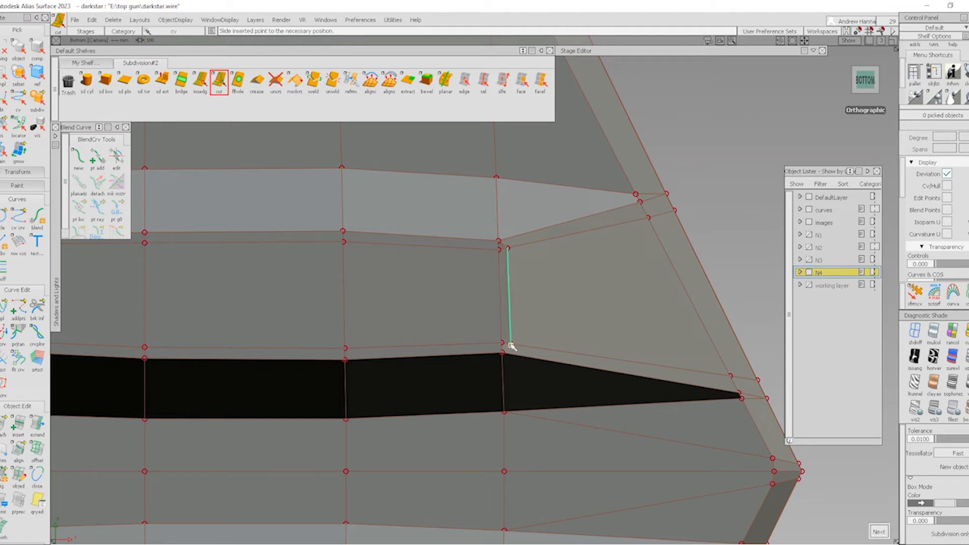
key("space")
right_click_drag(578, 242, 510, 276, "alt+shift")
middle_click_drag(510, 276, 607, 280, "alt+shift")
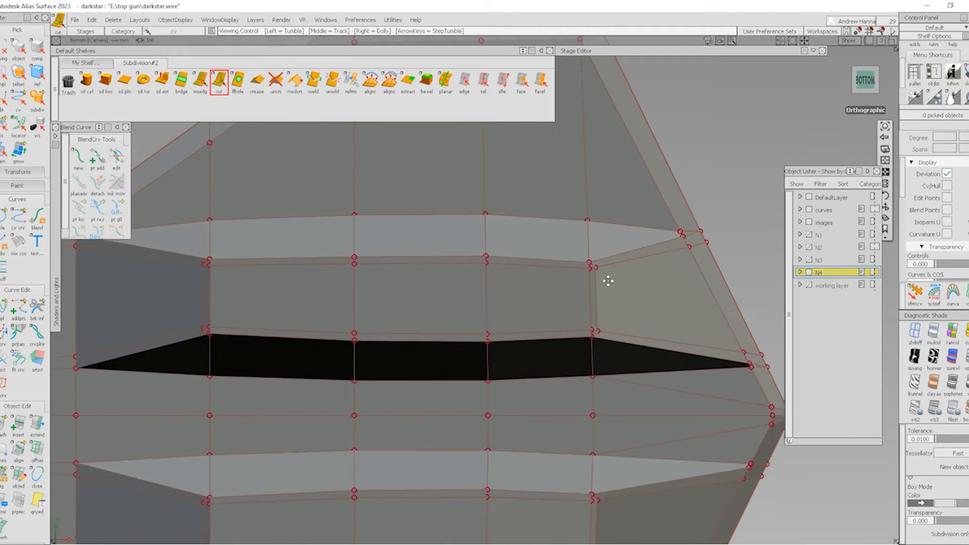
left_click(464, 82)
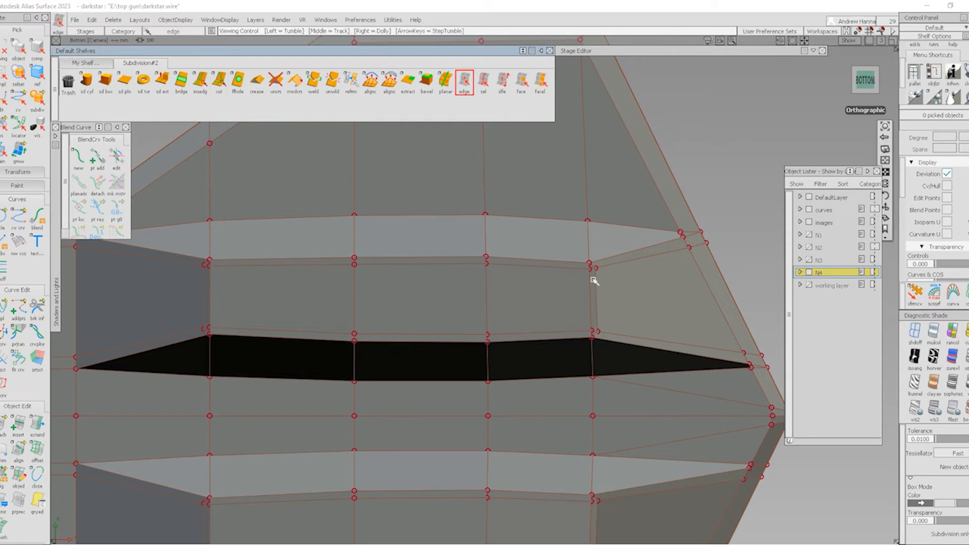
right_click_drag(590, 275, 672, 231, "alt+shift")
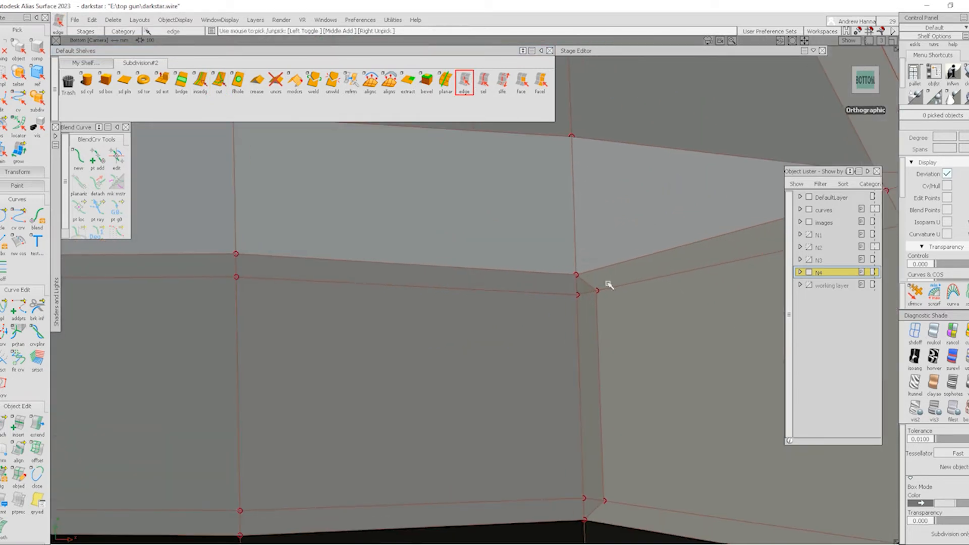
left_click(583, 294)
left_click(483, 81)
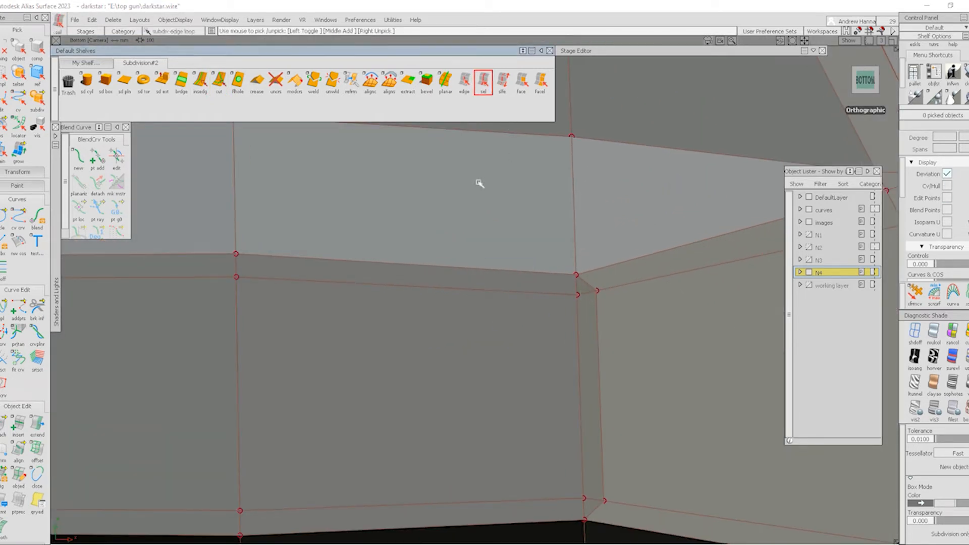
left_click(522, 292)
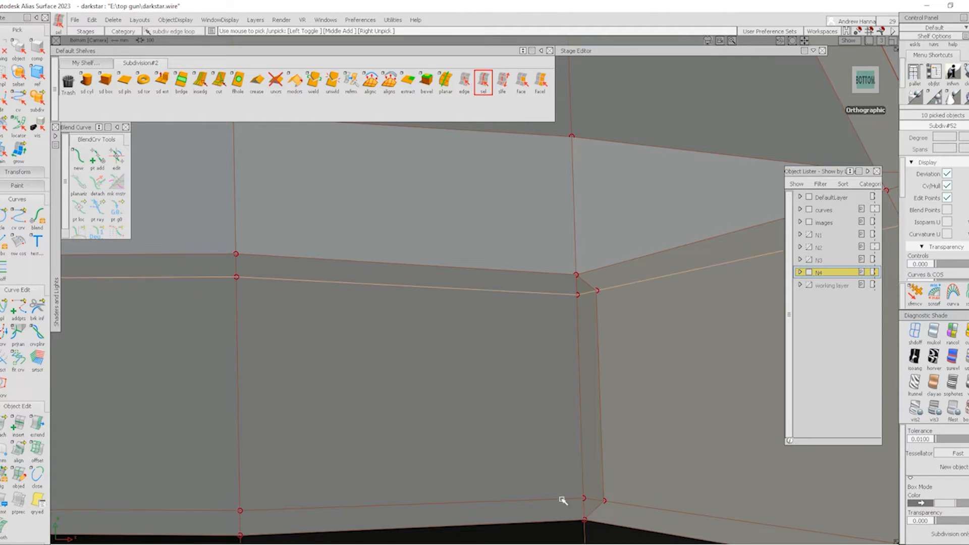
left_click_drag(566, 465, 562, 389, "ctrl+shift")
- Delete the short edges linking the front and rear cuts to the loops along the nacelles' flat bottom
left_click(464, 81)
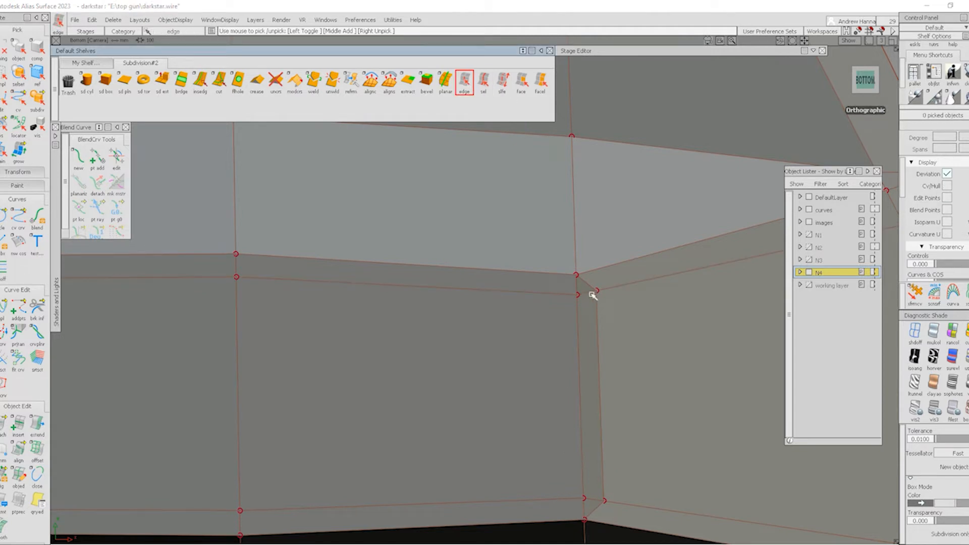
left_click(593, 295)
right_click_drag(591, 500, 465, 390, "alt+shift")
middle_click_drag(465, 390, 742, 364, "alt+shift")
right_click_drag(495, 298, 229, 342, "alt+shift")
middle_click_drag(230, 342, 450, 313, "alt+shift")
scroll(321, 238, "up", 2)
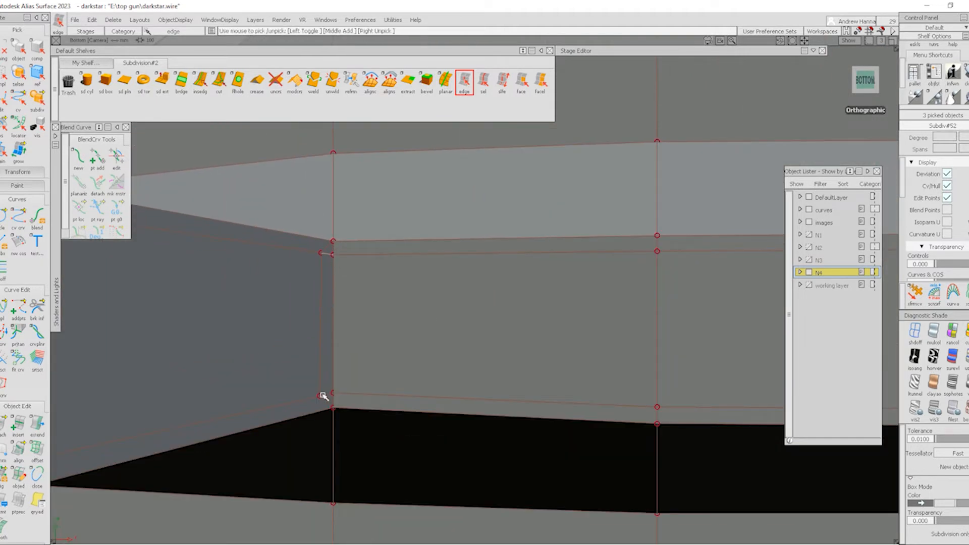
key("Delete")
key("Return")
- Delete the two inserted loop sections running along the nacelles' flat bottom between the front and rear cuts
left_click(483, 83)
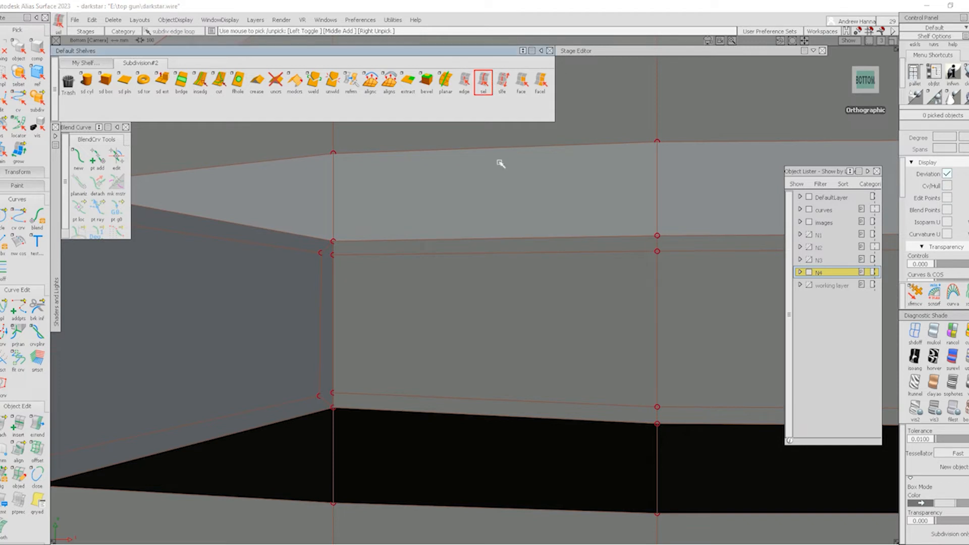
left_click(581, 254)
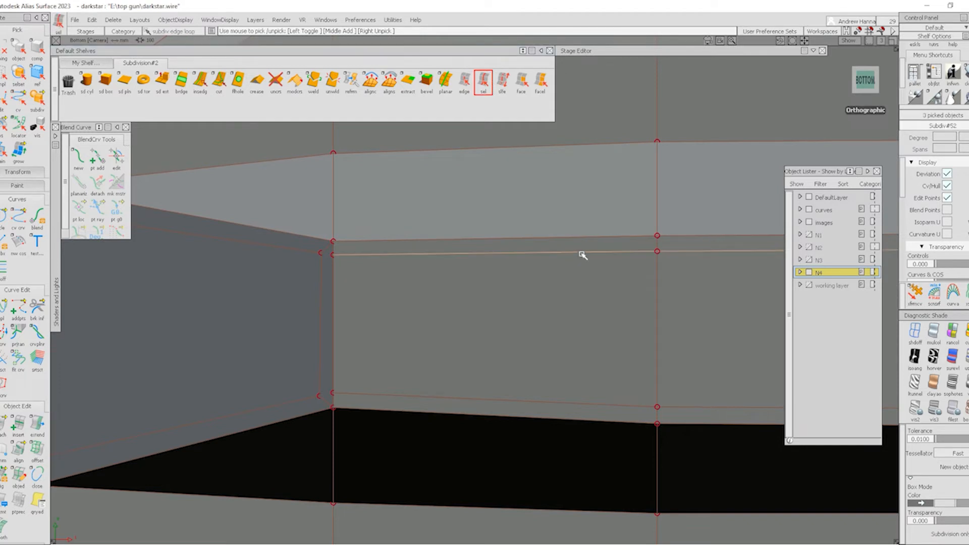
left_click(599, 404)
scroll(630, 363, "down", 2)
key("Delete")
key("Return")
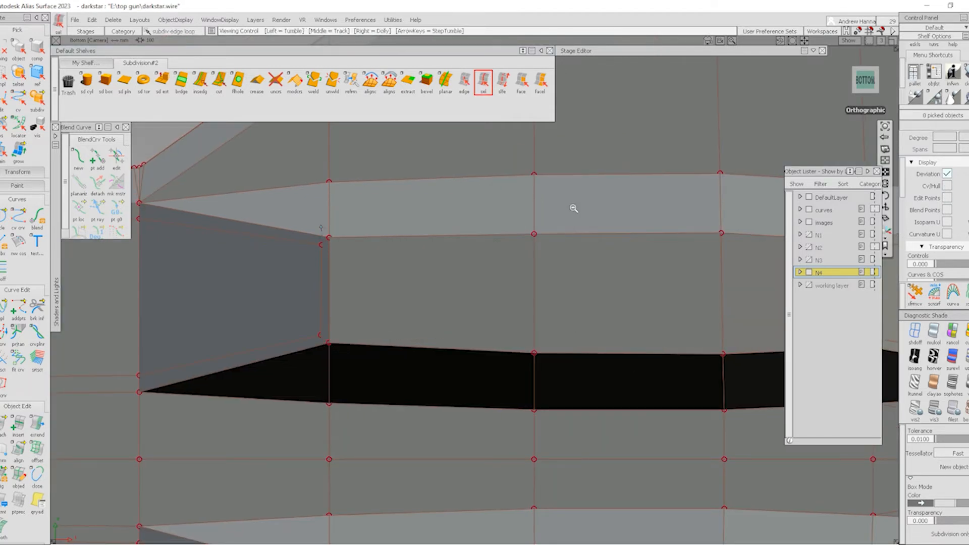
- Delete the inset front and rear faces of the nacelles to open the intakes and exhausts
right_click_drag(573, 208, 616, 297, "alt+shift")
middle_click_drag(615, 297, 492, 284, "alt+shift")
left_click(521, 83)
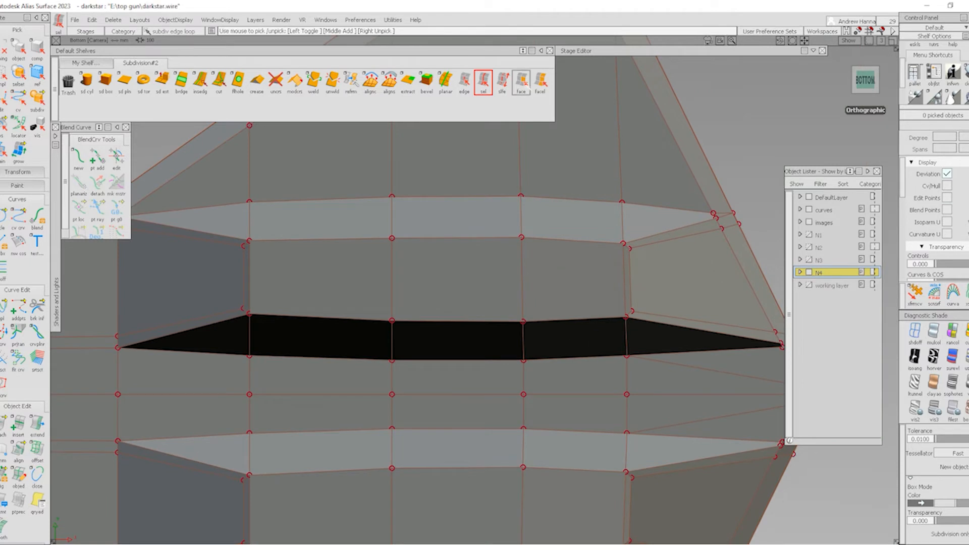
left_click(677, 280)
left_click(224, 276)
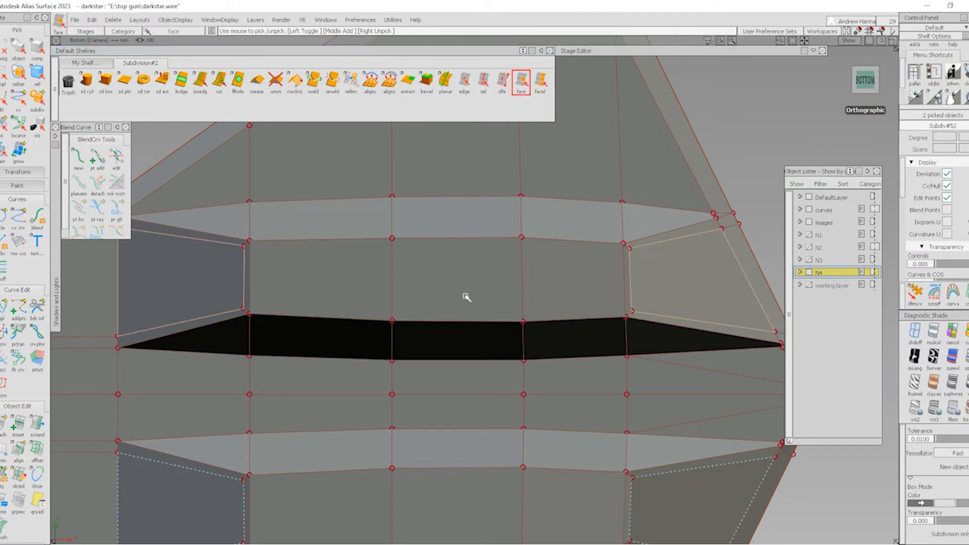
key("Delete")
key("Return")
- Extrude the four boundary edges of the front intake opening rearward into the nacelle
right_click_drag(573, 271, 618, 305, "alt+shift")
middle_click_drag(618, 305, 558, 293, "alt+shift")
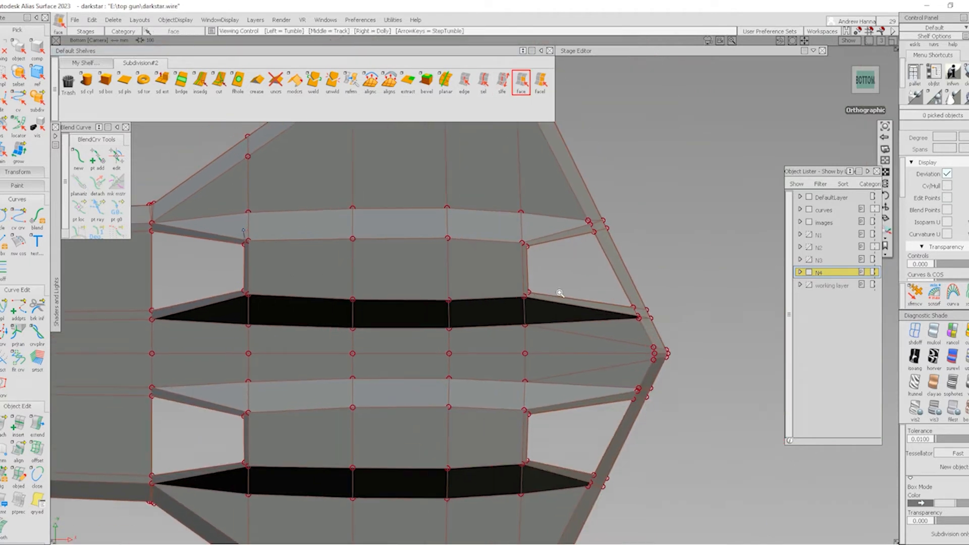
right_click_drag(558, 292, 414, 286, "alt+shift")
middle_click_drag(414, 287, 579, 306, "alt+shift")
left_click(464, 83)
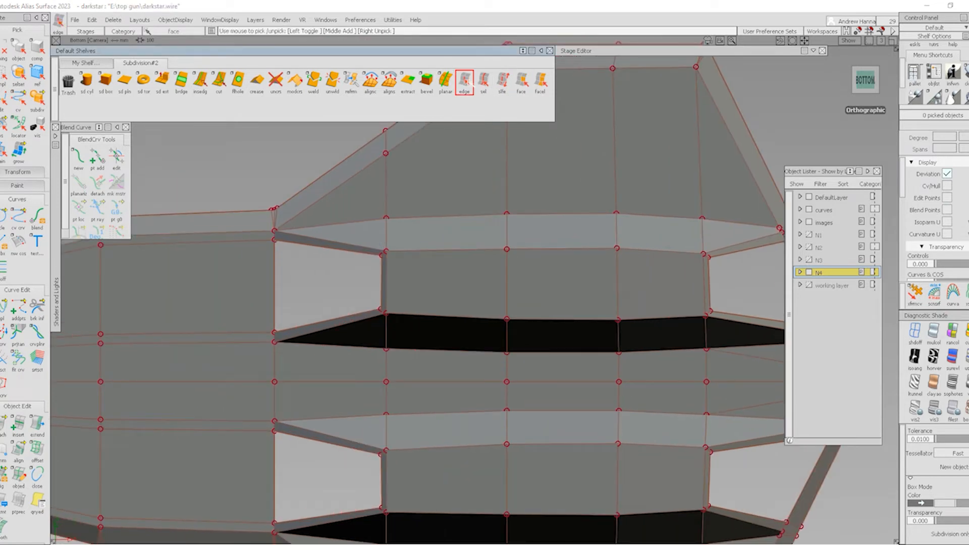
left_click(325, 252)
left_click(382, 275)
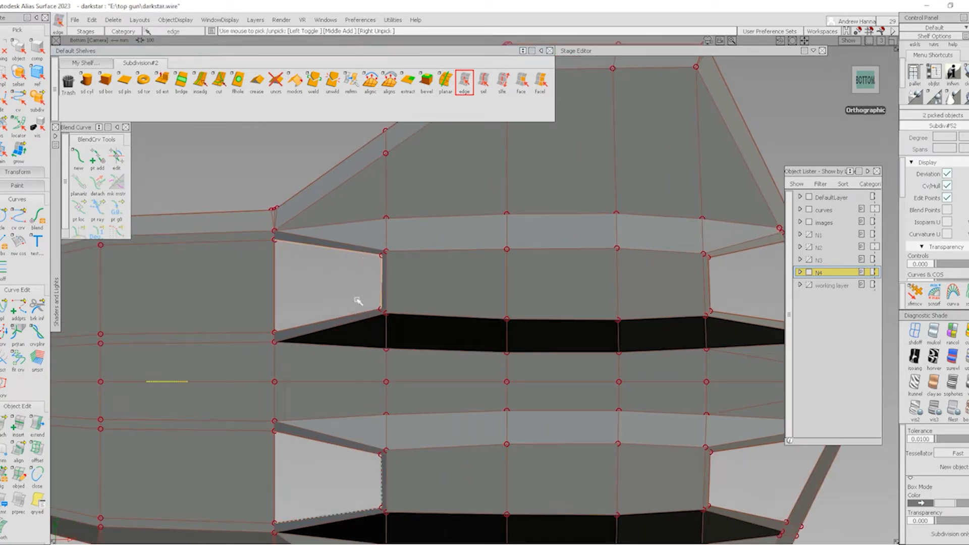
left_click(340, 320)
left_click(274, 303)
left_click(168, 85)
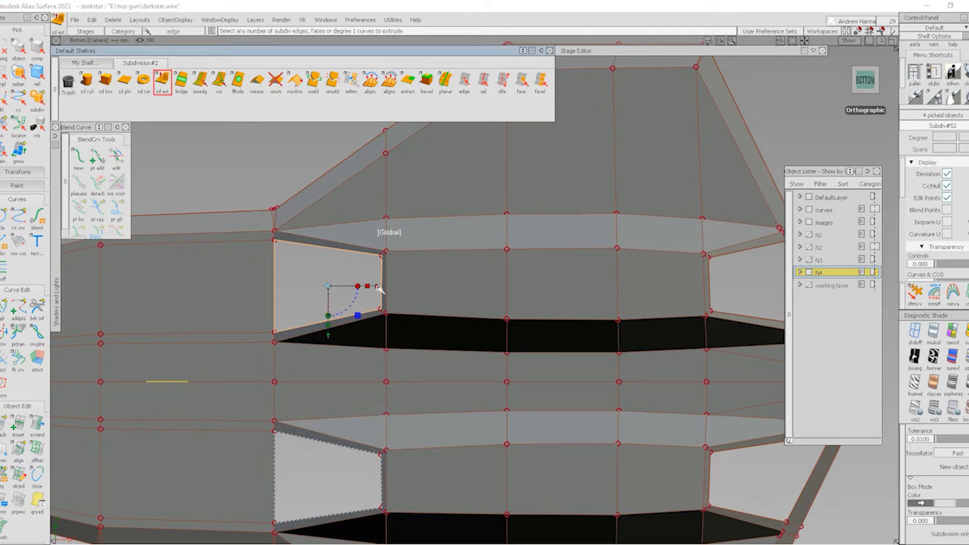
left_click_drag(380, 287, 509, 293)
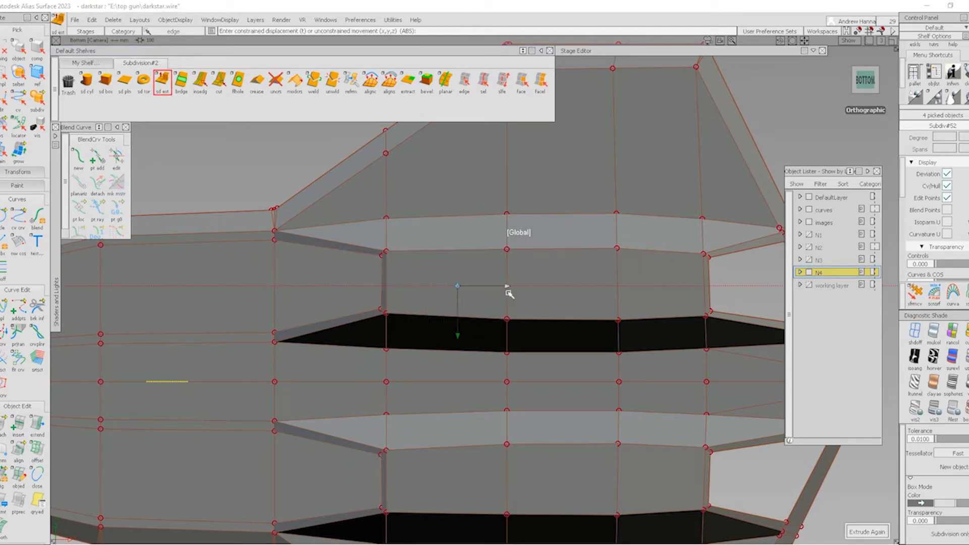
- Turn off shading and move the two rearmost CVs of the extruded intake edges forward about 359.2
left_click(915, 342)
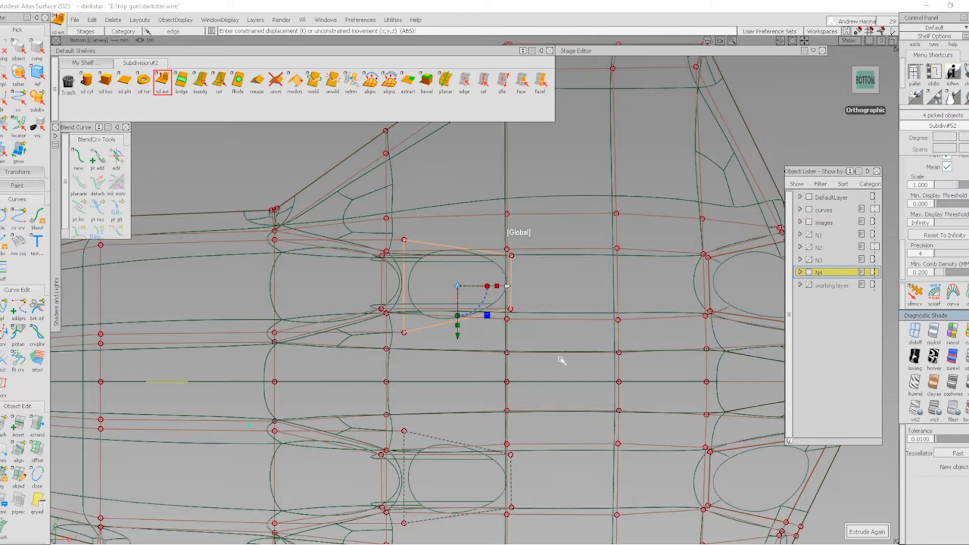
left_click_drag(433, 277, 452, 277, "ctrl+shift")
left_click_drag(507, 250, 533, 317)
mouse_move(536, 320)
middle_mouse_down("ctrl+shift")
mouse_move(570, 336)
mouse_move(517, 294)
mouse_move(473, 305)
middle_mouse_up("ctrl+shift")
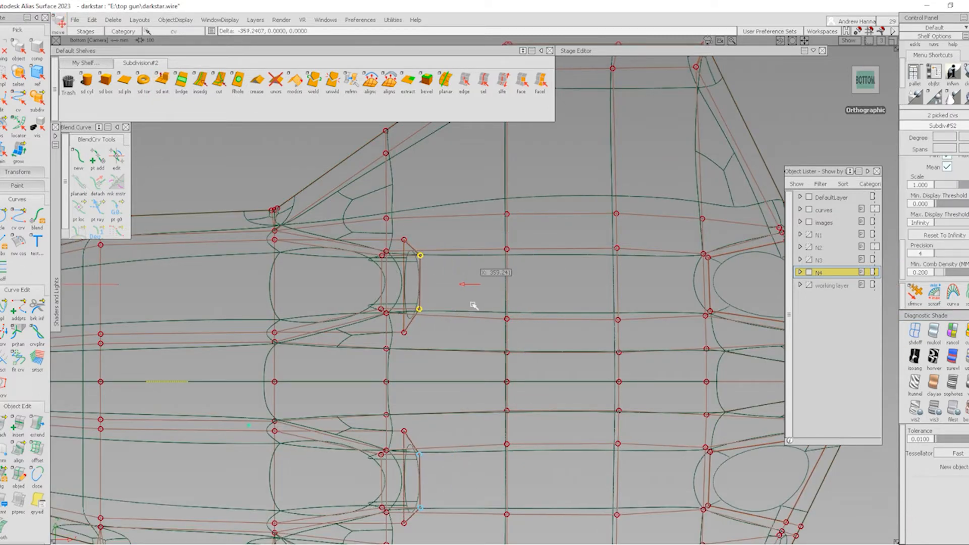
- Shade the model and examine the extruded intakes in perspective and from below
left_click_drag(474, 305, 395, 368, "alt+shift")
right_click_drag(344, 358, 448, 291, "ctrl+shift")
mouse_move(279, 275)
left_mouse_down("alt+shift")
mouse_move(712, 411)
mouse_move(363, 320)
mouse_move(321, 296)
mouse_move(525, 232)
mouse_move(716, 331)
mouse_move(629, 340)
mouse_move(598, 327)
left_mouse_up("alt+shift")
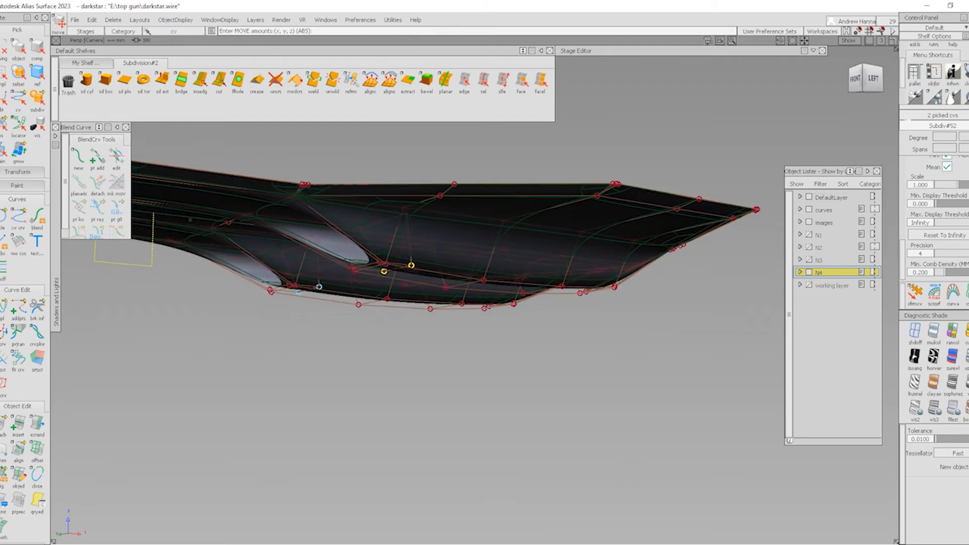
left_click_drag(785, 148, 574, 98, "alt+shift")
left_click(863, 87)
left_click_drag(537, 402, 556, 276, "ctrl+shift")
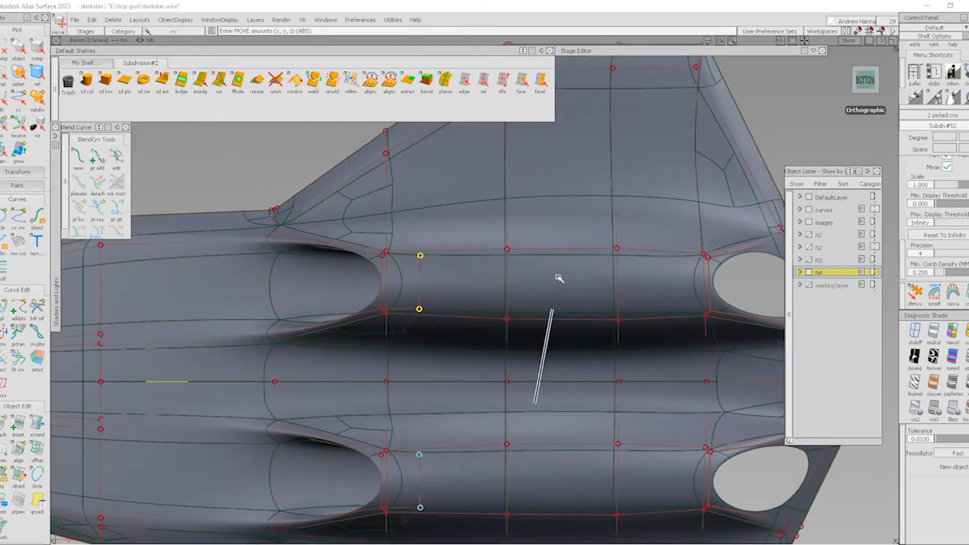
- Try picking the rear exhaust opening's boundary edges in wireframe and display the subdivision body in box mode
middle_click_drag(634, 310, 405, 281, "alt+shift")
left_click(914, 334)
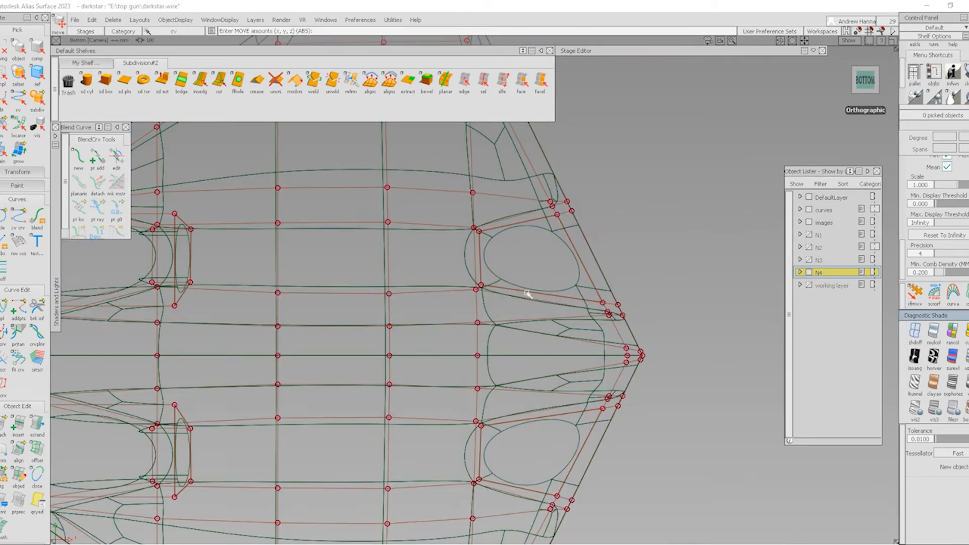
left_click(465, 81)
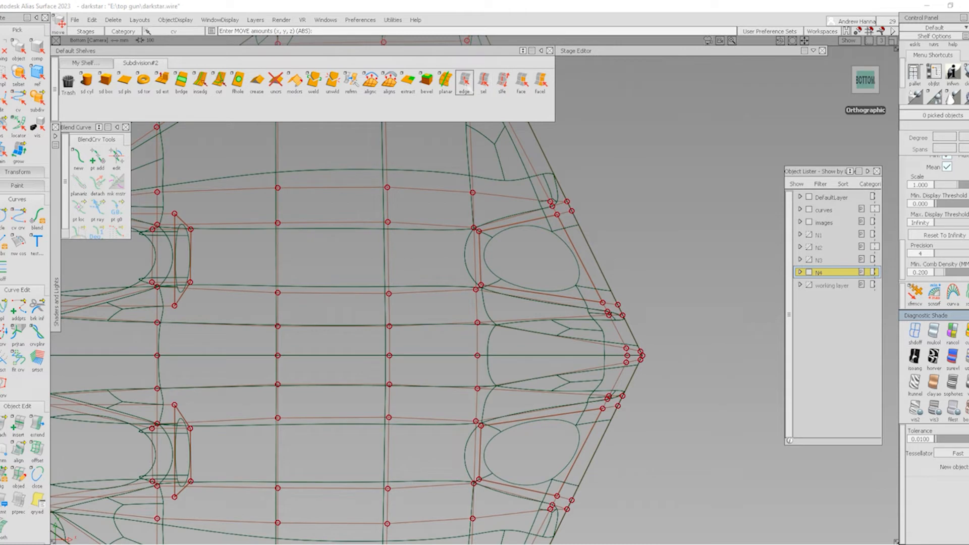
left_click(553, 251)
left_click(523, 222)
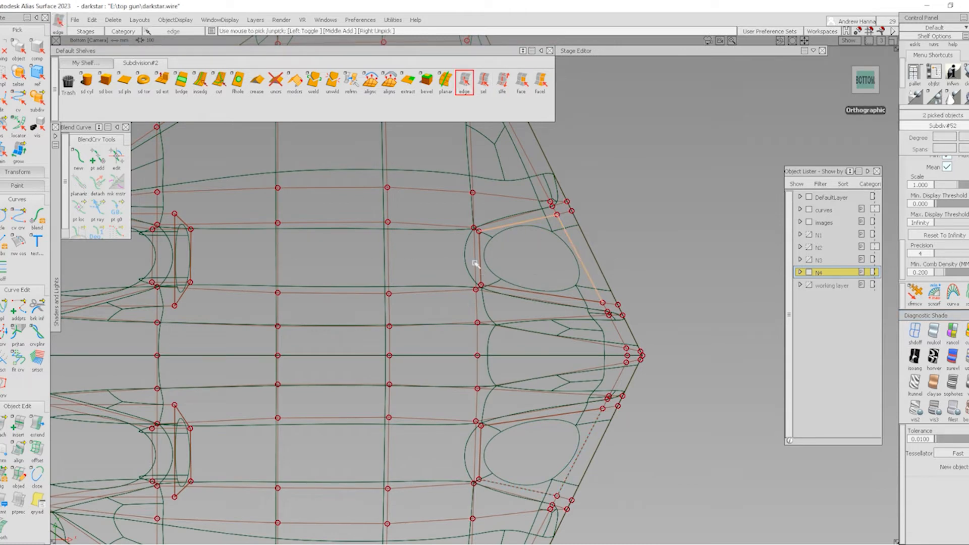
left_click(475, 262)
left_click(966, 410)
left_click(575, 343)
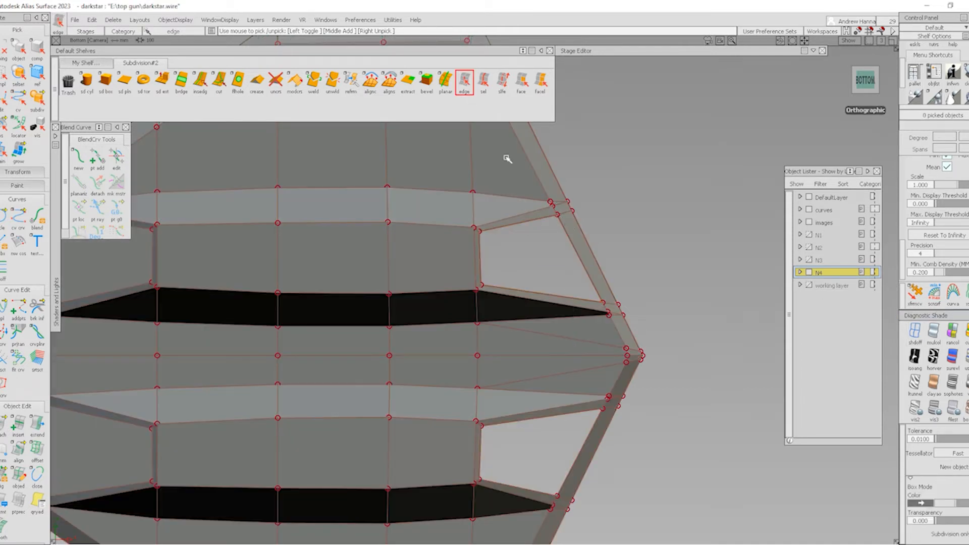
- Try to delete the narrow face along the rear side of the exhaust opening
left_click(521, 81)
left_click(574, 233)
key("Delete")
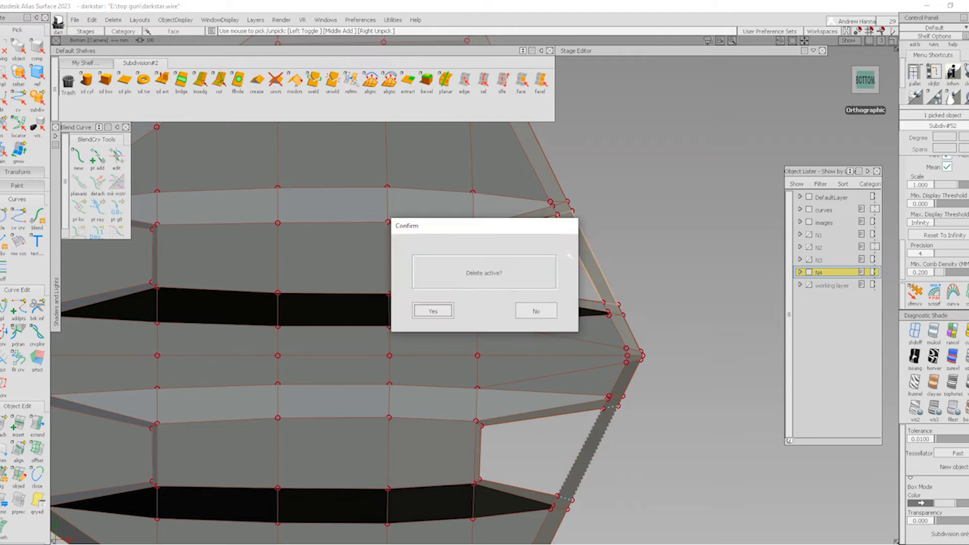
key("Return")
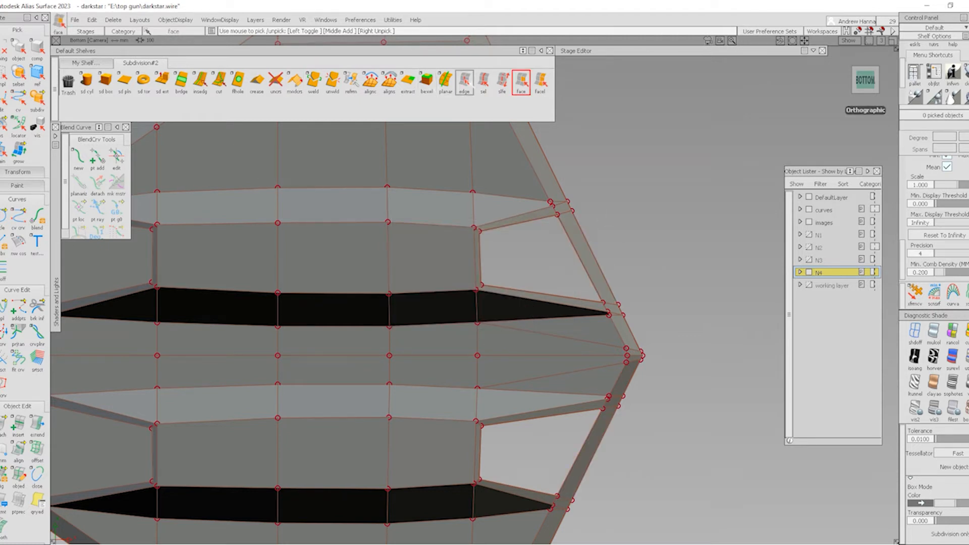
- Extrude the four boundary edges of the rear exhaust opening forward into the nacelle
left_click(464, 81)
left_click(574, 248)
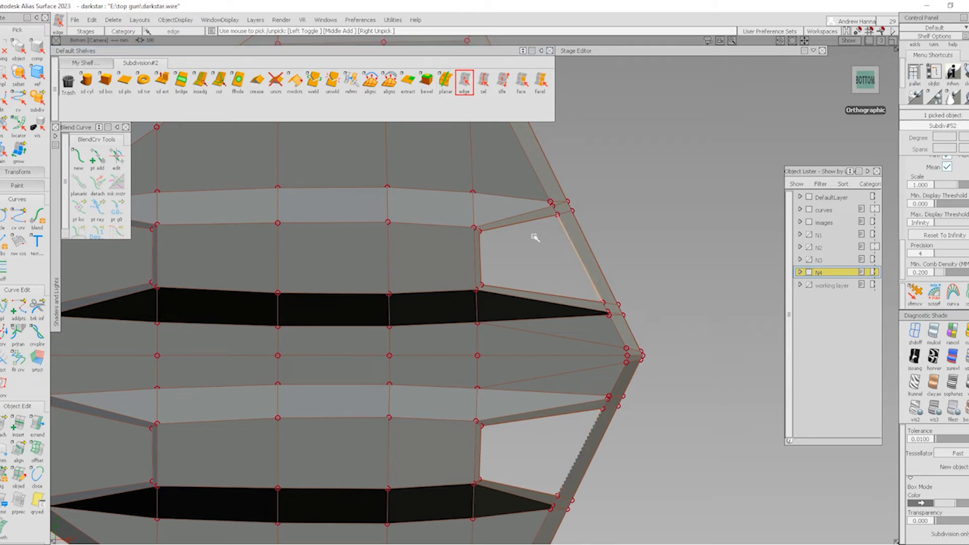
left_click(505, 225)
left_click_drag(523, 272, 525, 232, "ctrl+shift")
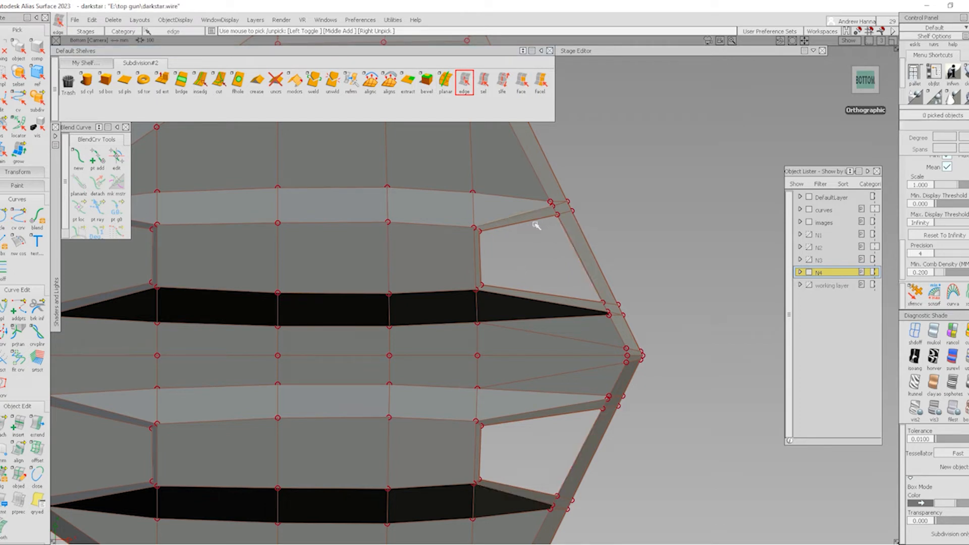
left_click(573, 233)
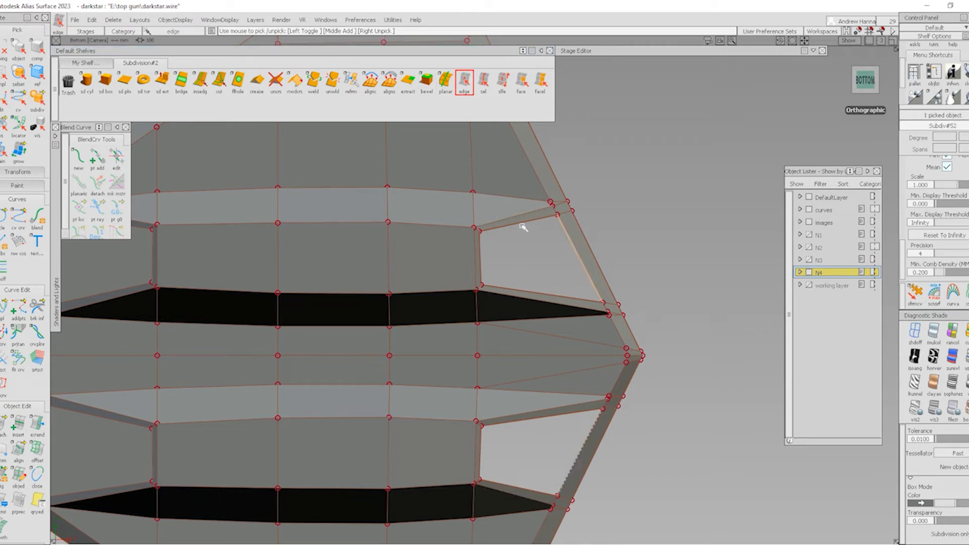
left_click(523, 220)
left_click(514, 218)
left_click(480, 267)
left_click(537, 294)
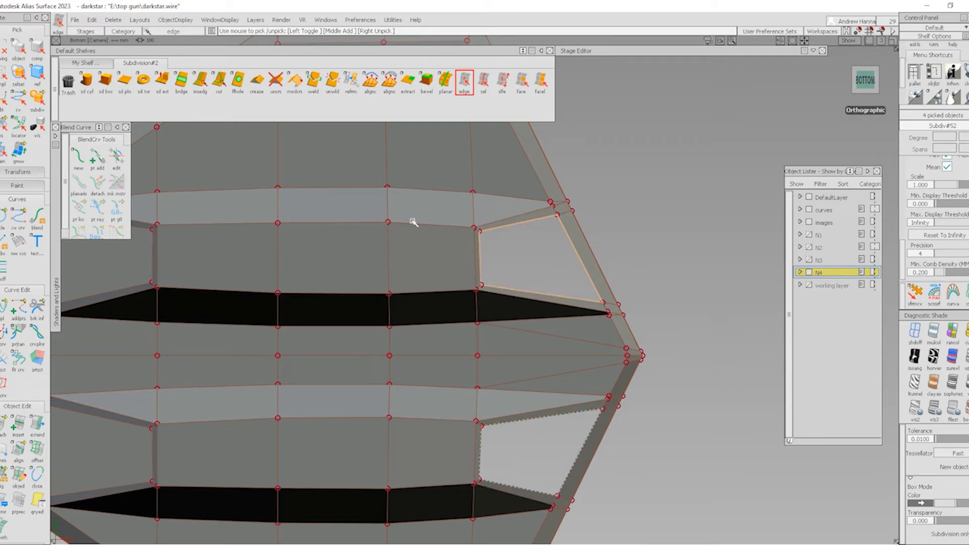
left_click(167, 81)
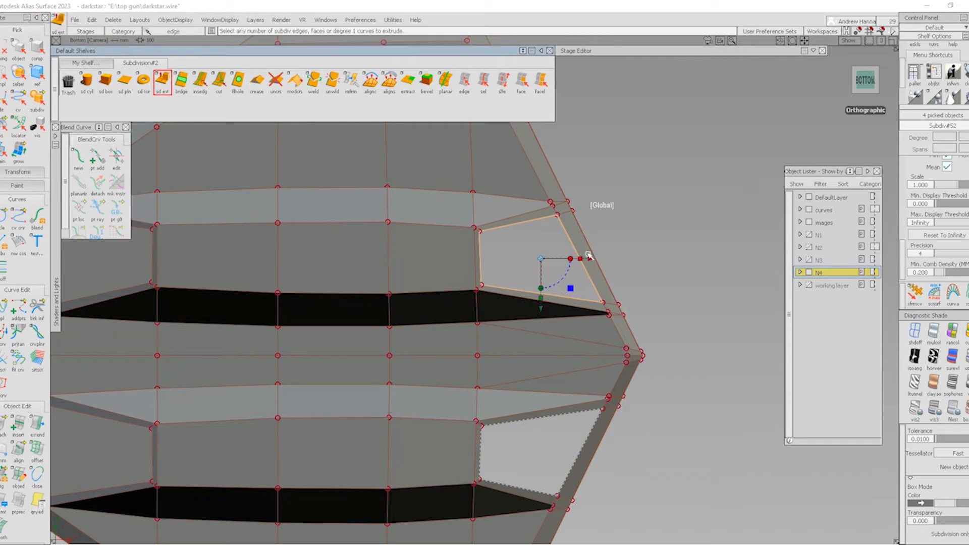
left_click_drag(591, 258, 450, 258)
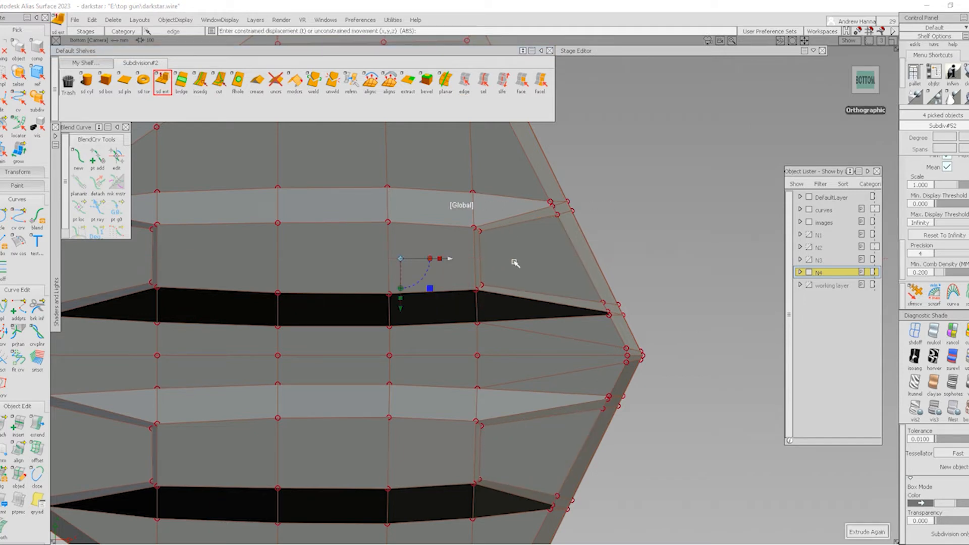
- Align the outboard rear CV of the extruded exhaust edges with the inboard one and move both forward
left_click(914, 331)
left_click_drag(475, 315, 480, 305, "ctrl+shift")
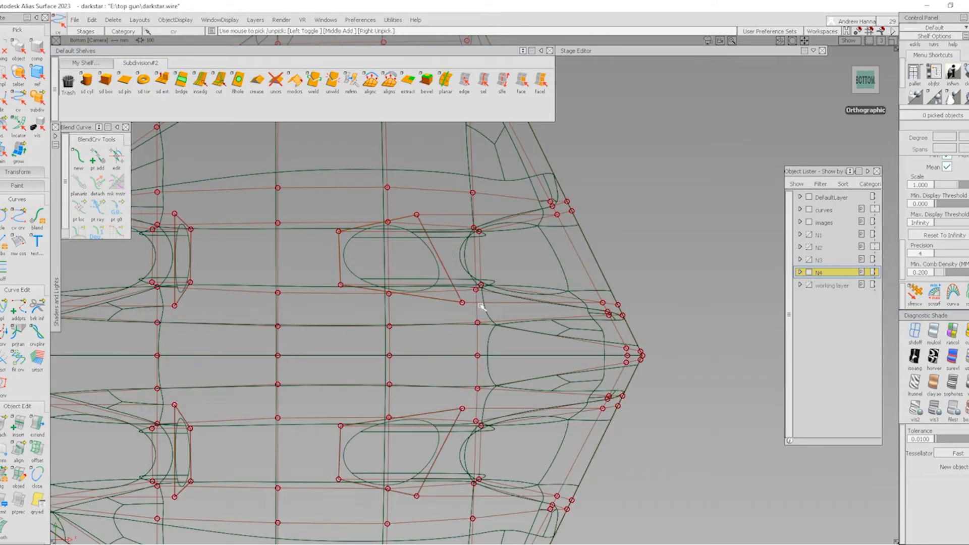
left_click(418, 215)
right_click_drag(445, 283, 446, 253, "ctrl+shift")
middle_click_drag(473, 226, 450, 217, "ctrl")
middle_click_drag(455, 309, 440, 283)
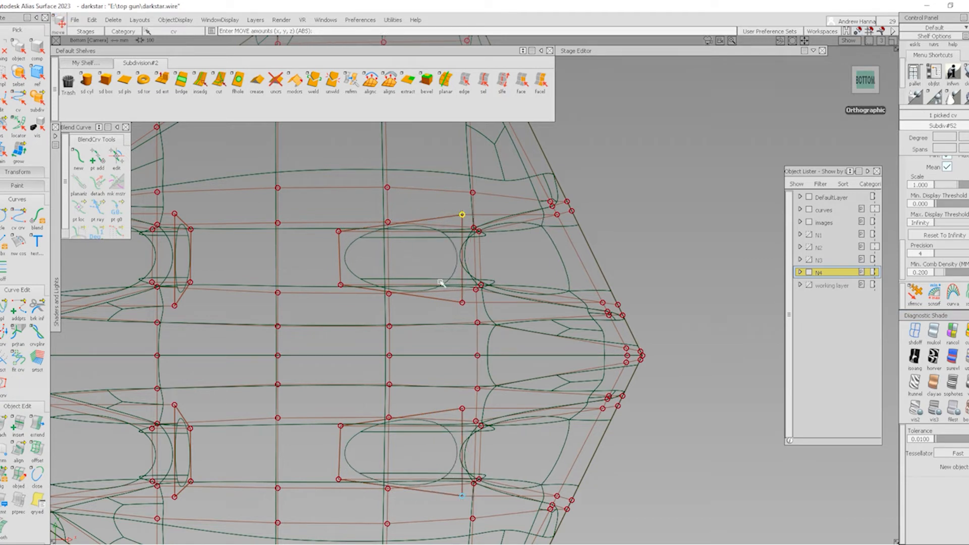
left_click(463, 303)
right_click_drag(495, 297, 496, 274, "ctrl+shift")
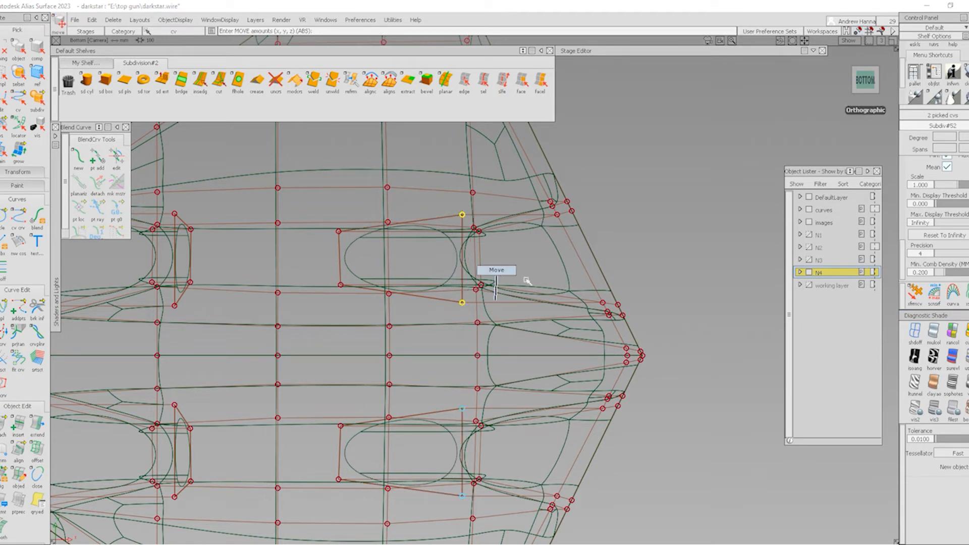
middle_click_drag(526, 281, 501, 279)
- Try to move all four CVs of the extruded exhaust end rearward, and undo the move
left_click_drag(291, 243, 362, 301, "ctrl+shift")
right_click_drag(390, 303, 395, 262, "ctrl+shift")
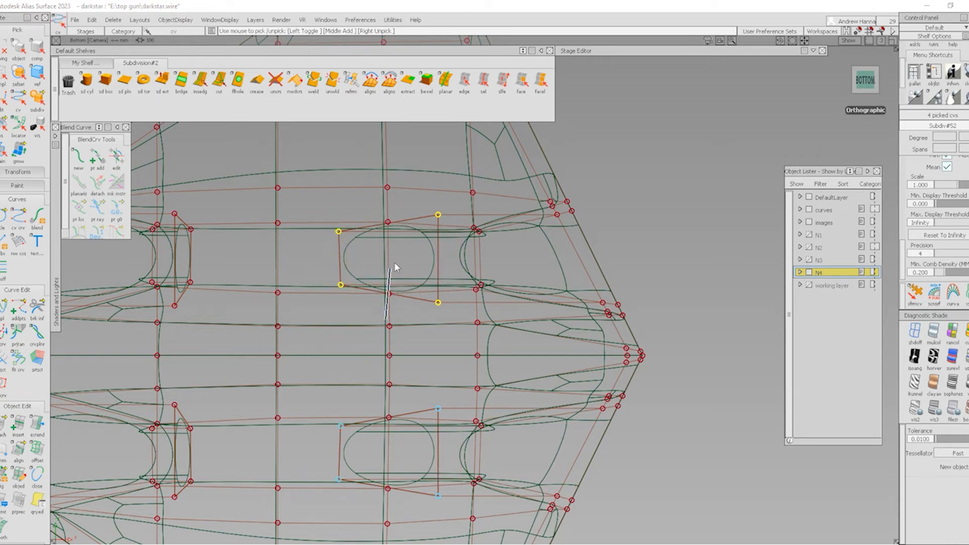
middle_click_drag(406, 270, 419, 273)
key("ctrl+z")
- Move only the two forward CVs of the extruded exhaust end rearward to shorten the duct
left_click_drag(375, 260, 376, 306, "ctrl+shift")
left_click_drag(364, 204, 305, 228, "ctrl+shift")
left_click_drag(317, 214, 357, 300)
right_click_drag(391, 299, 399, 263, "ctrl+shift")
left_click_drag(359, 238, 370, 292, "ctrl+shift")
right_click_drag(392, 297, 399, 253, "ctrl+shift")
middle_click_drag(399, 265, 469, 267)
- Bridge two opposite inner end edges of the exhaust duct to close off its inner end
middle_click_drag(314, 294, 379, 258, "ctrl+shift")
mouse_move(391, 283)
left_mouse_down("alt+shift")
mouse_move(415, 344)
mouse_move(434, 279)
left_mouse_up("alt+shift")
middle_click_drag(434, 279, 437, 343, "alt+shift")
mouse_move(437, 343)
left_mouse_down("alt+shift")
mouse_move(431, 314)
mouse_move(401, 311)
mouse_move(456, 301)
mouse_move(465, 234)
mouse_move(455, 313)
mouse_move(431, 345)
mouse_move(423, 265)
mouse_move(272, 288)
mouse_move(271, 307)
mouse_move(371, 237)
mouse_move(372, 249)
left_mouse_up("alt+shift")
left_click(464, 82)
left_click(375, 233)
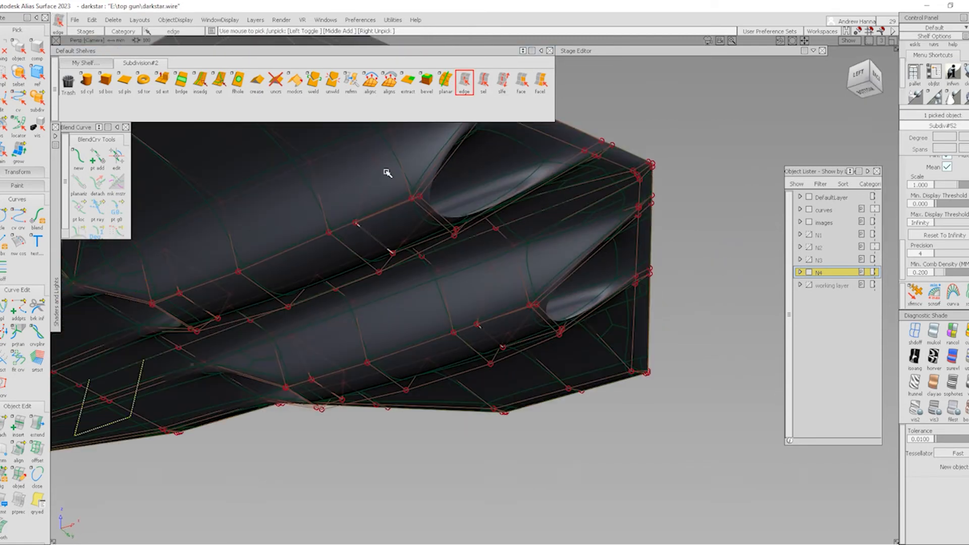
left_click(181, 79)
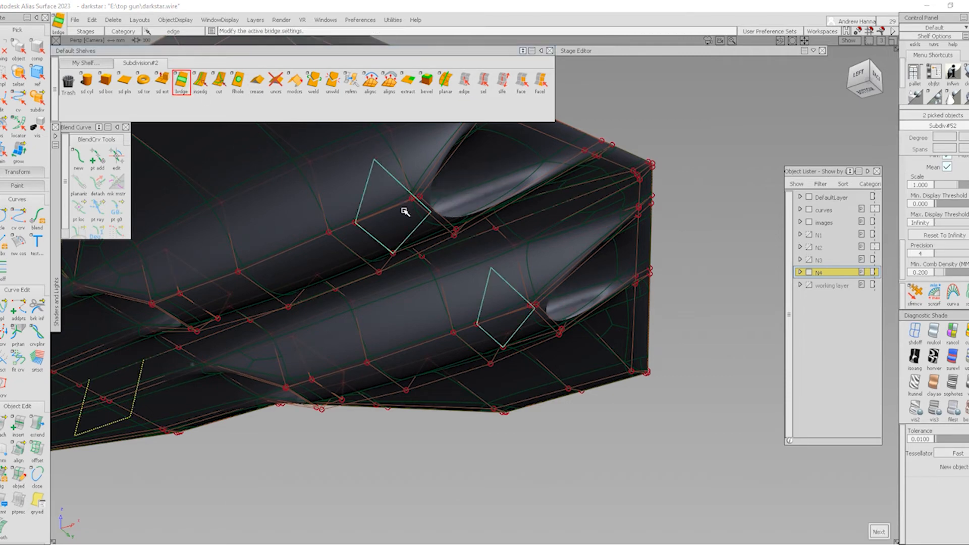
left_click_drag(434, 203, 559, 271, "alt+shift")
left_click_drag(272, 286, 455, 288, "alt+shift")
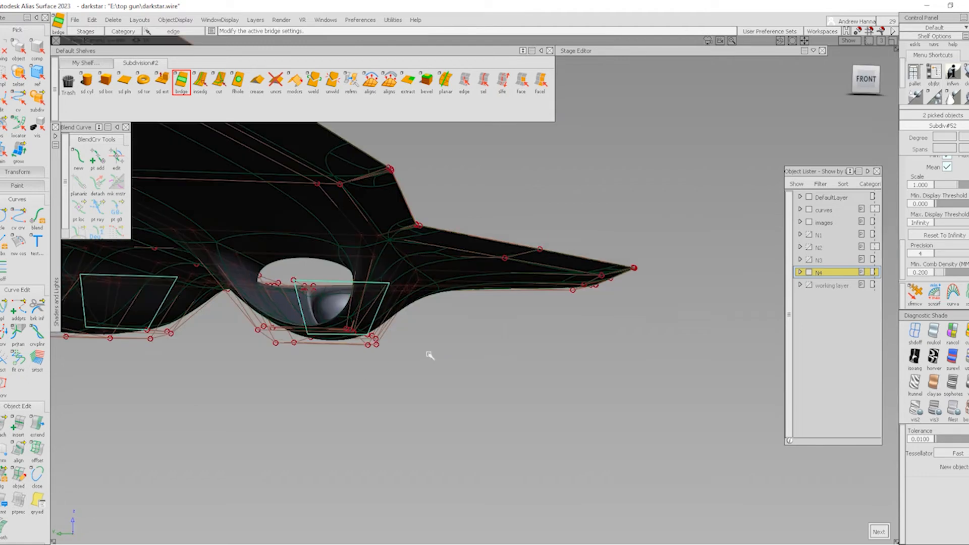
key("space")
- Bridge the upper and lower inner end edges of the intake duct to close off its inner end
left_click_drag(478, 372, 477, 282, "alt+shift")
left_click(918, 333)
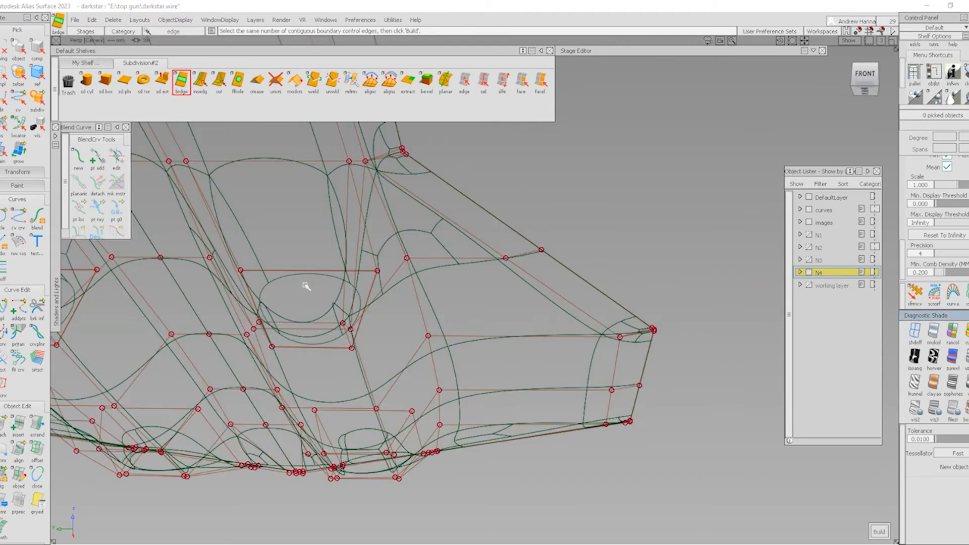
left_click(309, 272)
left_click(323, 348)
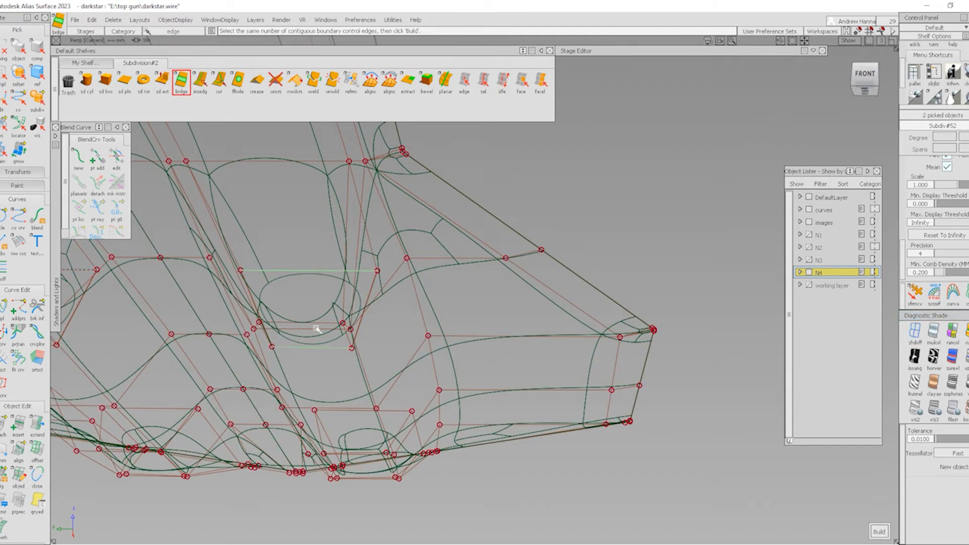
left_click_drag(365, 408, 366, 305, "ctrl+shift")
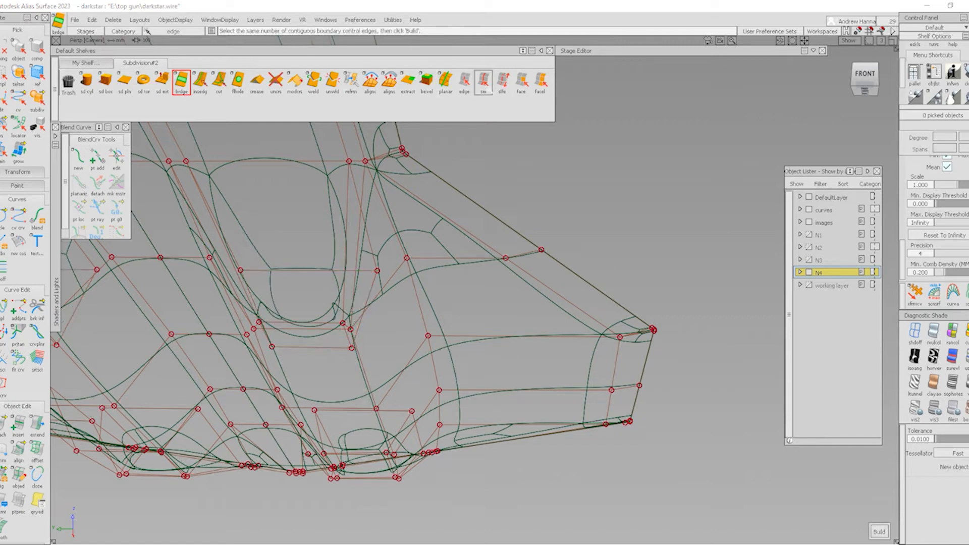
- Crease the four inner end edges of both the intake duct and the exhaust duct
left_click(464, 83)
left_click_drag(283, 262, 283, 286)
left_click_drag(355, 296, 376, 297)
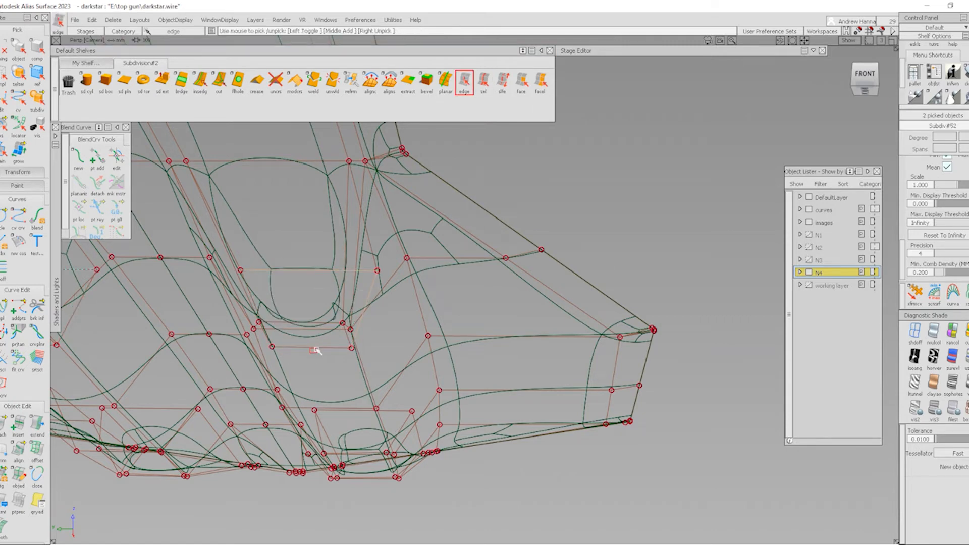
left_click_drag(316, 349, 308, 336)
left_click_drag(236, 340, 276, 283, "alt+shift")
left_click_drag(429, 334, 598, 304, "alt+shift")
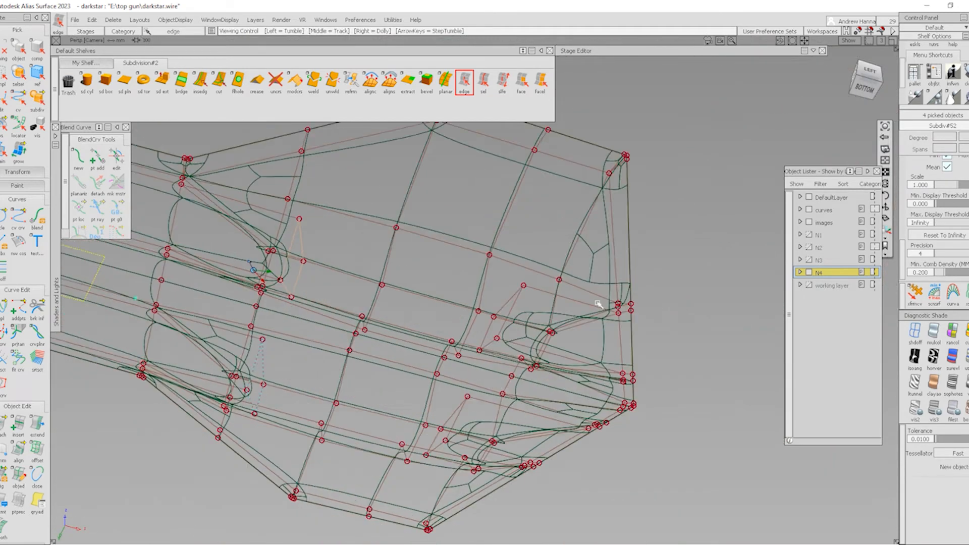
middle_click_drag(598, 303, 512, 305, "alt+shift")
right_click_drag(506, 331, 513, 349, "alt+shift")
left_click_drag(512, 349, 459, 287, "alt+shift")
left_click_drag(365, 296, 393, 296)
left_click_drag(385, 238, 391, 259)
left_click_drag(343, 333, 362, 325)
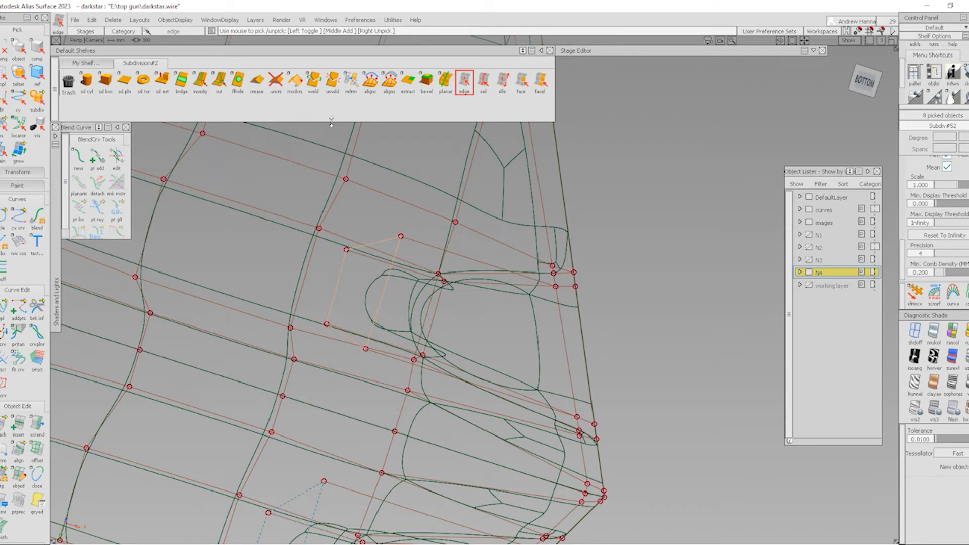
left_click(259, 82)
- Examine the closed intake and exhaust ducts of the nacelles from several angles
right_click_drag(370, 256, 434, 353, "alt+shift")
middle_click_drag(464, 376, 480, 375, "alt+shift")
left_click_drag(498, 389, 492, 319, "ctrl+shift")
left_click_drag(474, 328, 363, 348, "alt+shift")
left_click_drag(498, 367, 437, 280, "alt+shift")
right_click_drag(472, 260, 328, 292, "alt+shift")
left_click_drag(328, 293, 253, 430, "alt+shift")
- Examine the aircraft reference images for the shape of the nacelles and intakes
right_click_drag(371, 400, 296, 353, "alt+shift")
middle_click_drag(296, 352, 404, 383, "alt+shift")
right_click_drag(404, 383, 424, 323, "alt+shift")
middle_click_drag(424, 319, 584, 334, "alt+shift")
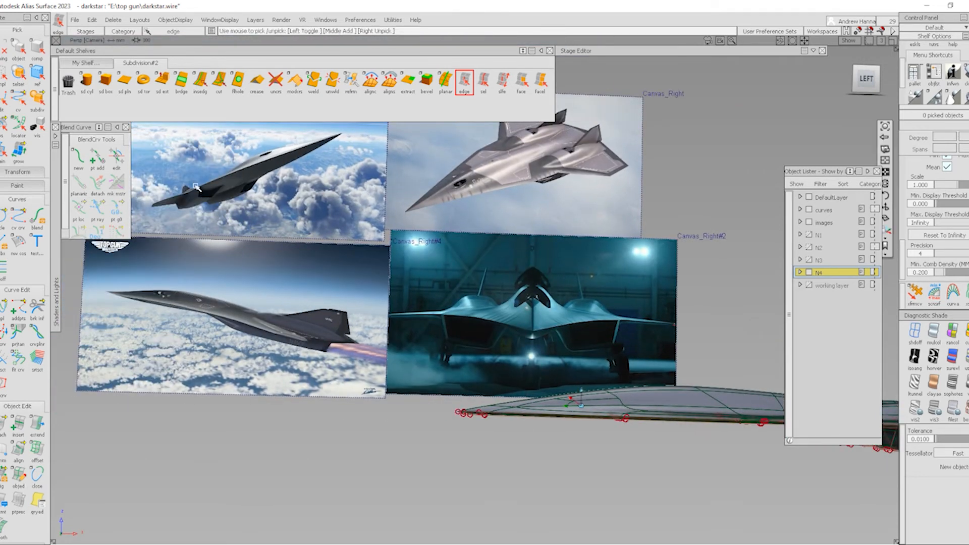
right_click_drag(201, 264, 163, 229, "alt+shift")
middle_click_drag(163, 228, 313, 282, "alt+shift")
right_click_drag(313, 282, 241, 193, "alt+shift")
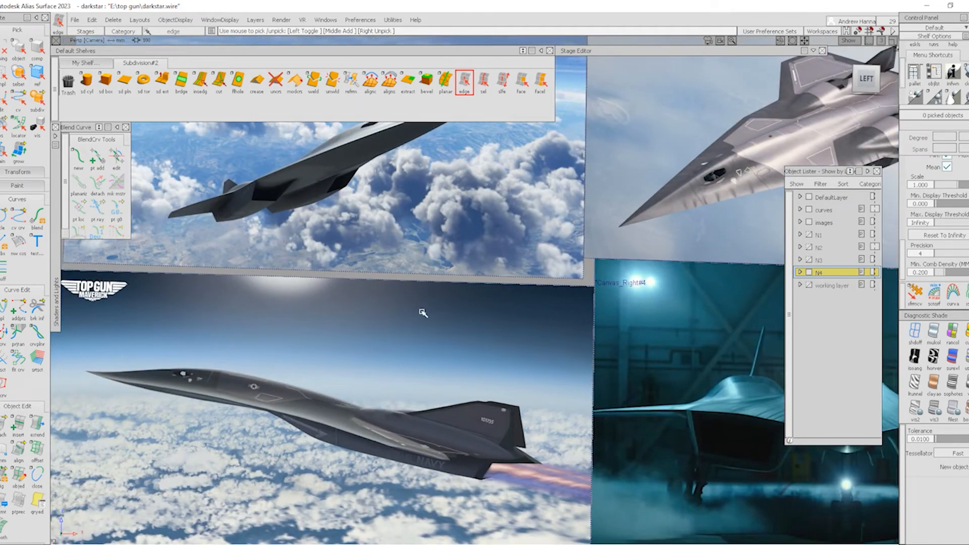
right_click_drag(423, 313, 616, 380, "alt+shift")
middle_click_drag(616, 380, 244, 242, "alt+shift")
middle_click_drag(734, 397, 325, 290, "alt+shift")
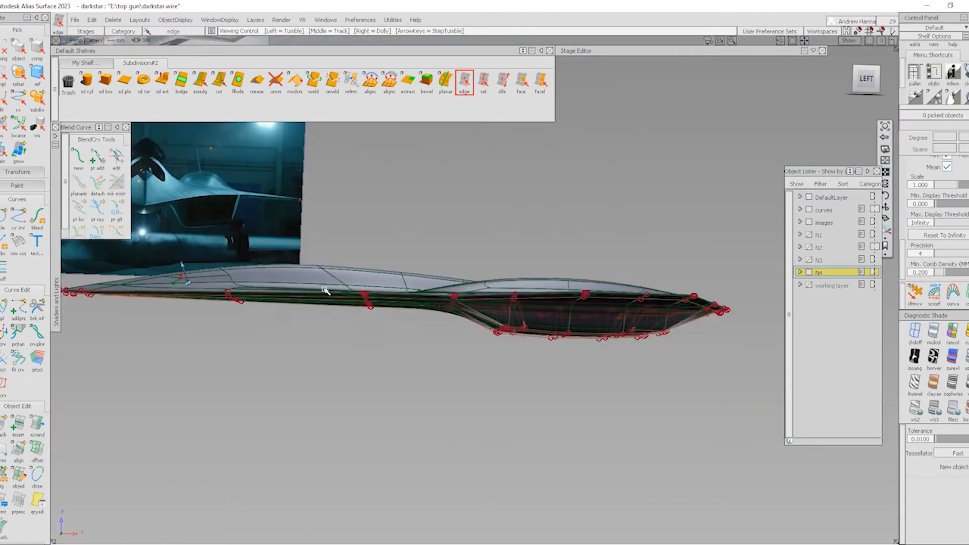
- Display the underside in box mode and try picking an edge loop along the intake opening
left_click_drag(585, 323, 569, 174, "alt+shift")
left_click(957, 408)
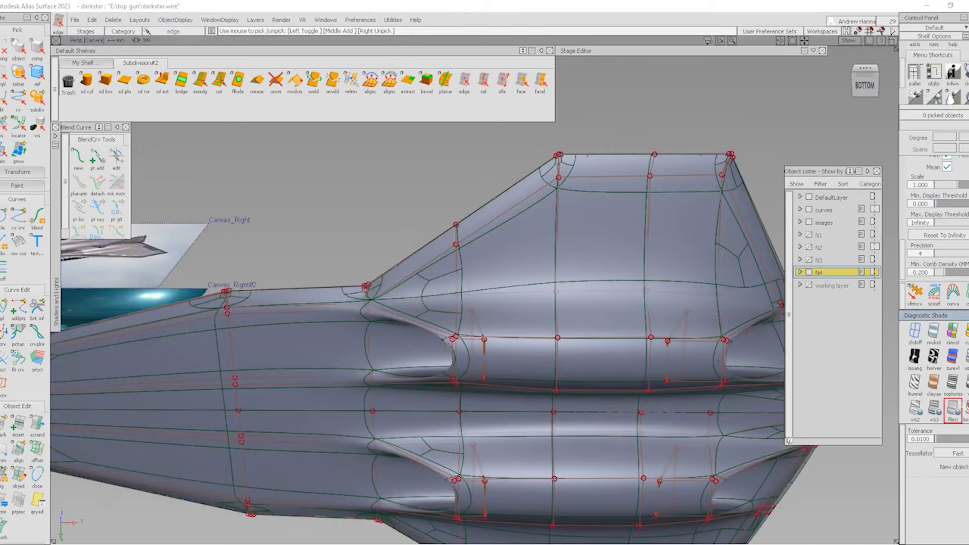
left_click(966, 407)
mouse_move(707, 376)
left_mouse_down("alt+shift")
mouse_move(692, 456)
mouse_move(538, 432)
mouse_move(517, 379)
mouse_move(559, 368)
mouse_move(450, 275)
mouse_move(461, 268)
mouse_move(491, 125)
left_mouse_up("alt+shift")
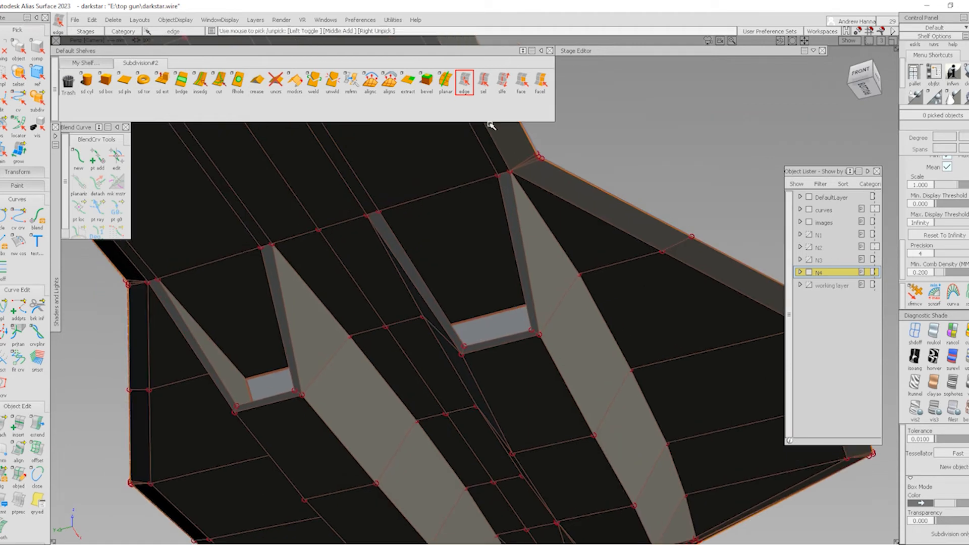
mouse_move(511, 288)
left_mouse_down("alt+shift")
mouse_move(558, 344)
mouse_move(459, 312)
left_mouse_up("alt+shift")
left_click(488, 251)
left_click(484, 82)
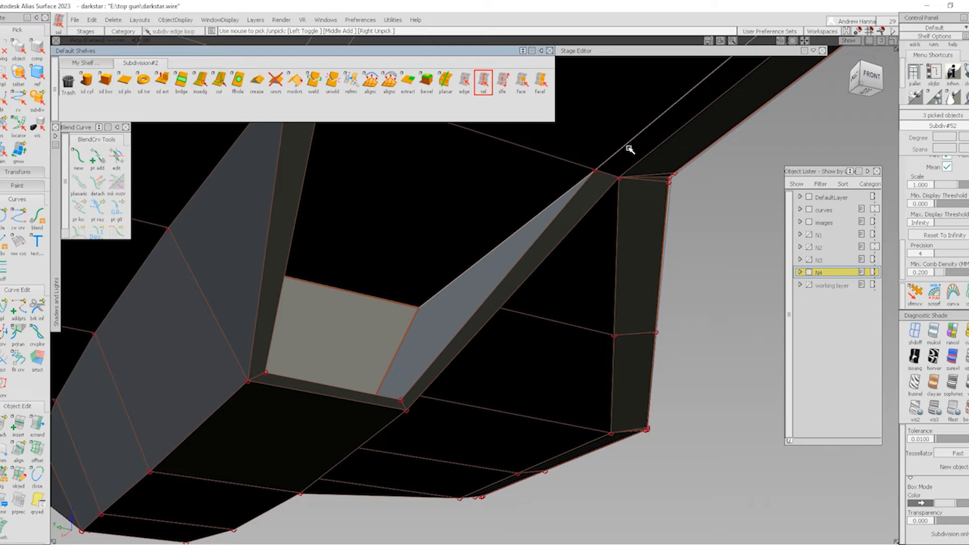
right_click_drag(629, 149, 595, 197, "alt+shift")
middle_click_drag(596, 197, 593, 212, "alt+shift")
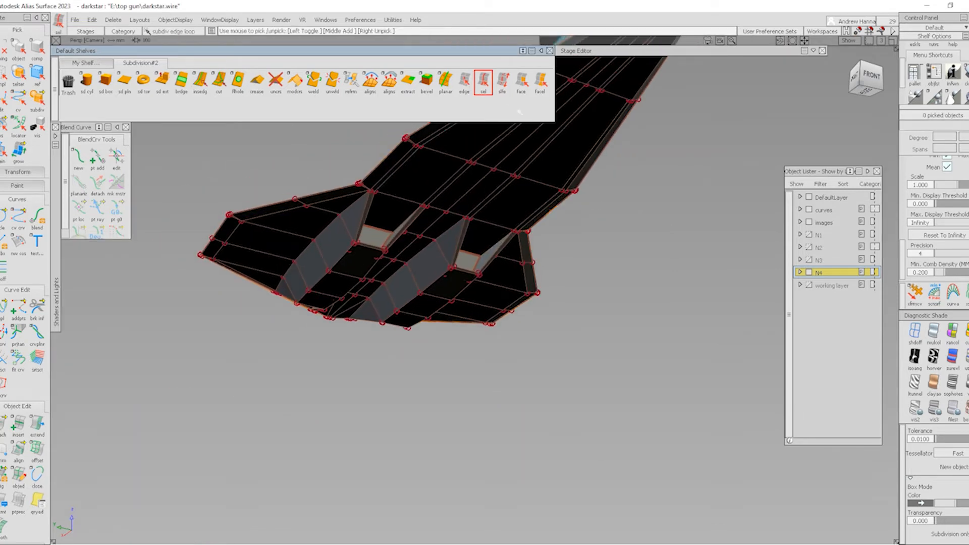
- Crease the long edges on both sides of the intake opening, including those running forward along the fuselage underside
left_click(464, 82)
right_click_drag(509, 216, 502, 263, "alt+shift")
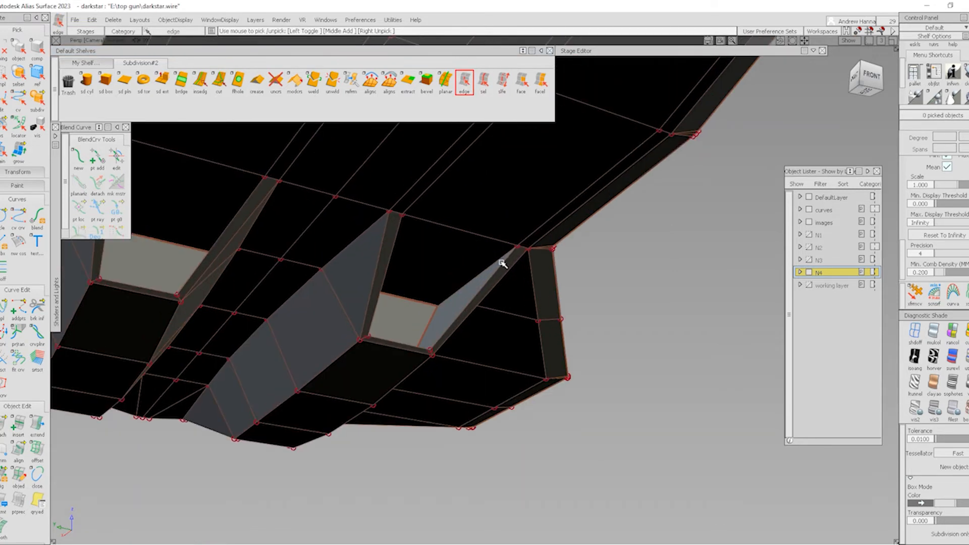
left_click_drag(530, 236, 535, 245, "alt+shift")
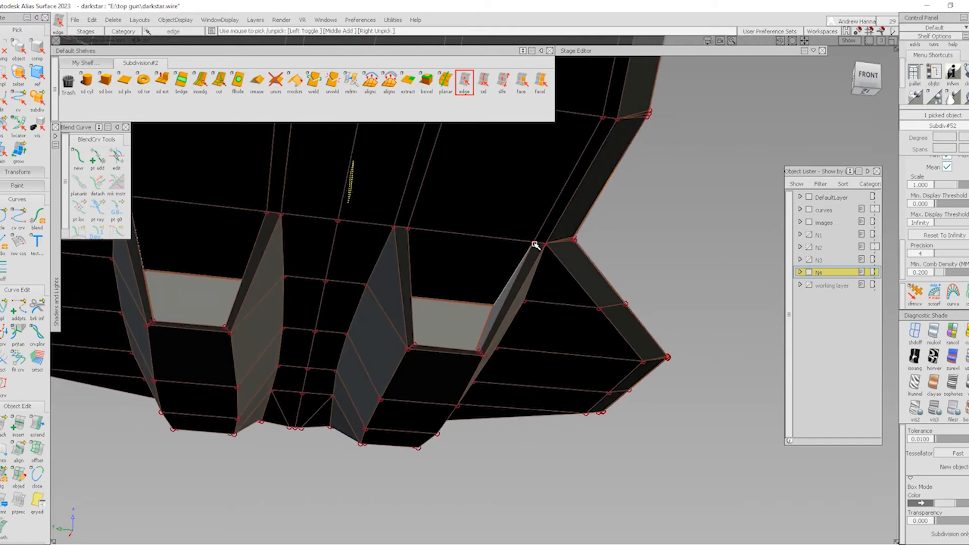
left_click_drag(555, 206, 392, 289, "alt+shift")
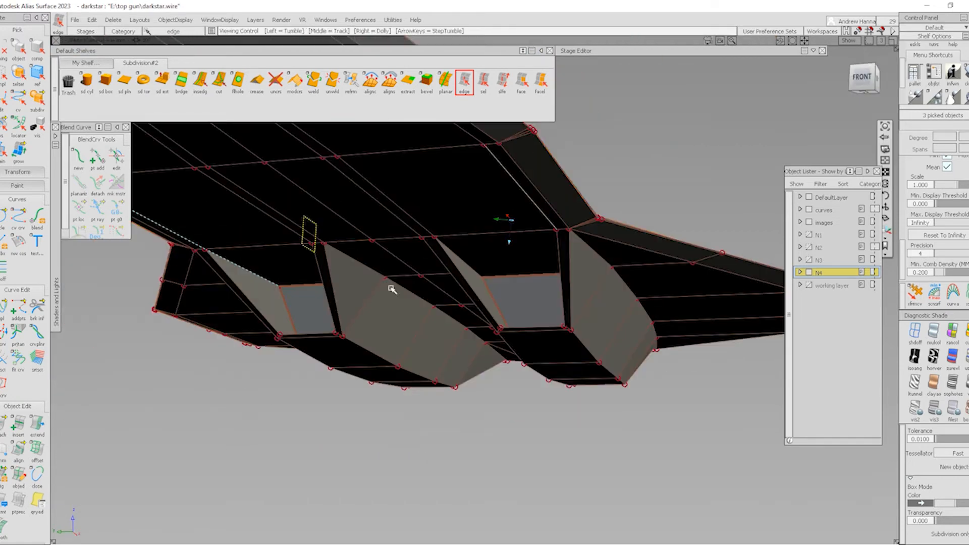
right_click_drag(476, 322, 468, 291, "alt+shift")
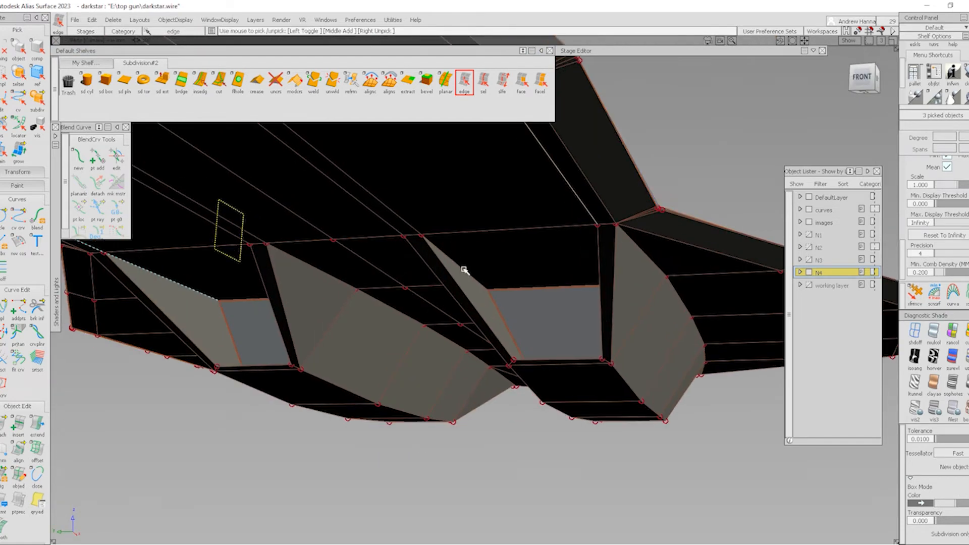
left_click(408, 220)
left_click(363, 188)
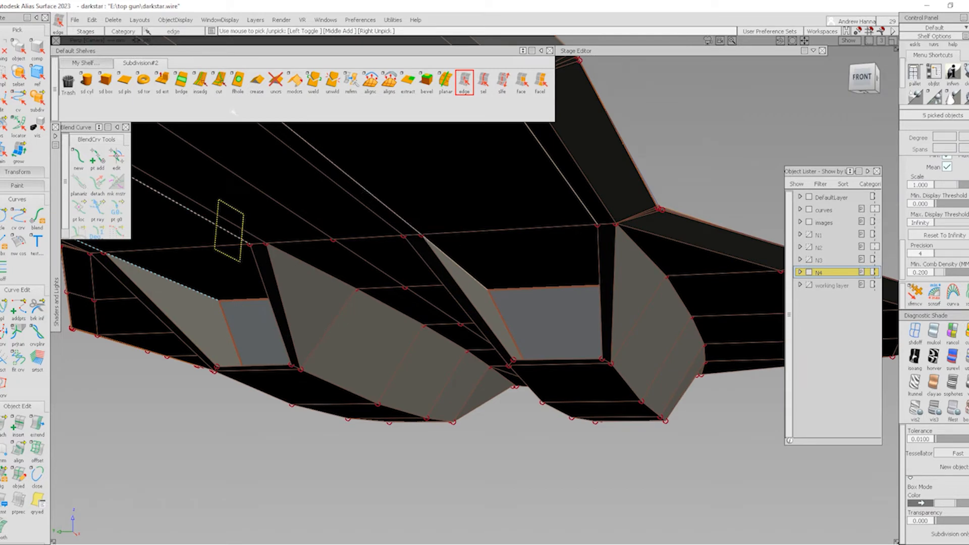
left_click(253, 88)
- Crease the two side edges and the rear lip edge of the intake opening
mouse_move(511, 253)
left_mouse_down("alt+shift")
mouse_move(478, 262)
mouse_move(557, 181)
left_mouse_up("alt+shift")
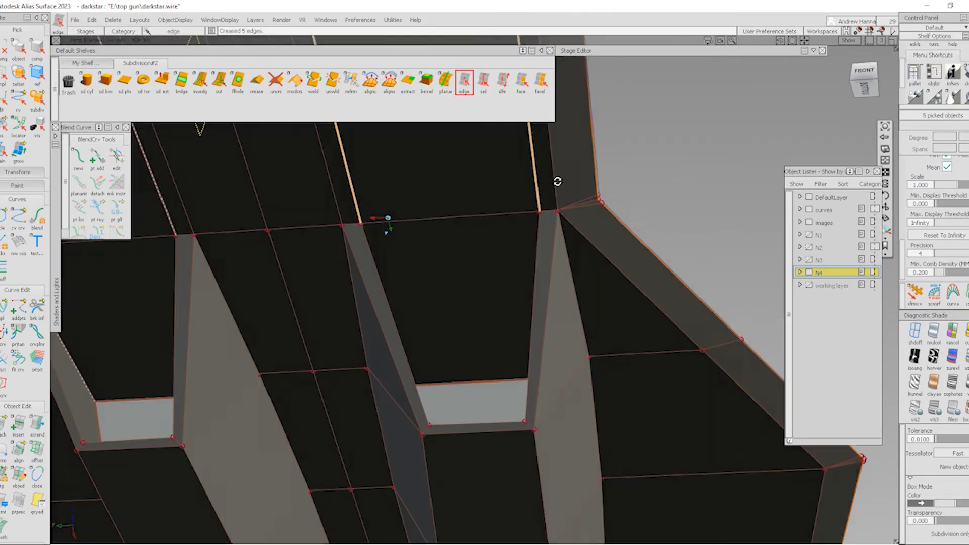
mouse_move(521, 379)
left_mouse_down("ctrl+shift")
mouse_move(522, 304)
mouse_move(540, 328)
mouse_move(525, 339)
left_mouse_up("ctrl+shift")
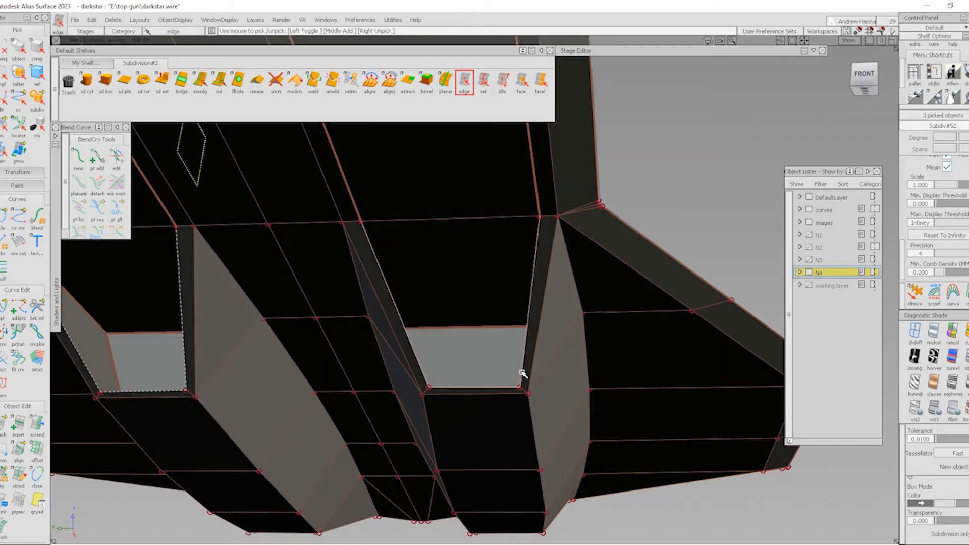
left_click(258, 84)
left_click_drag(550, 405, 546, 285, "ctrl+shift")
- Crease the edges outlining the exhaust opening, across its front end and along both sides to the aircraft's trailing edge
right_click_drag(546, 285, 505, 289, "alt+shift")
mouse_move(505, 288)
left_mouse_down("alt+shift")
mouse_move(547, 283)
mouse_move(397, 277)
mouse_move(365, 266)
left_mouse_up("alt+shift")
middle_click_drag(365, 266, 246, 210, "alt+shift")
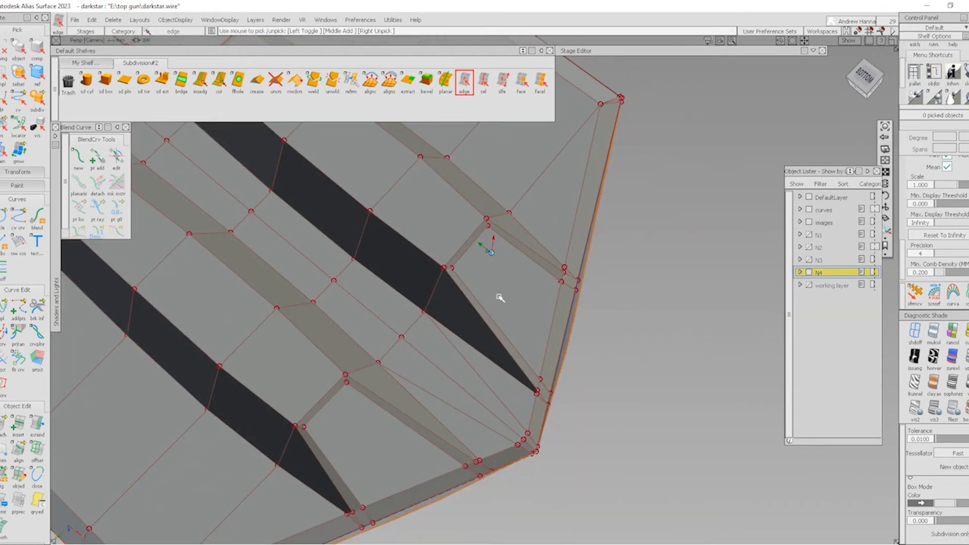
right_click_drag(500, 297, 547, 303, "alt+shift")
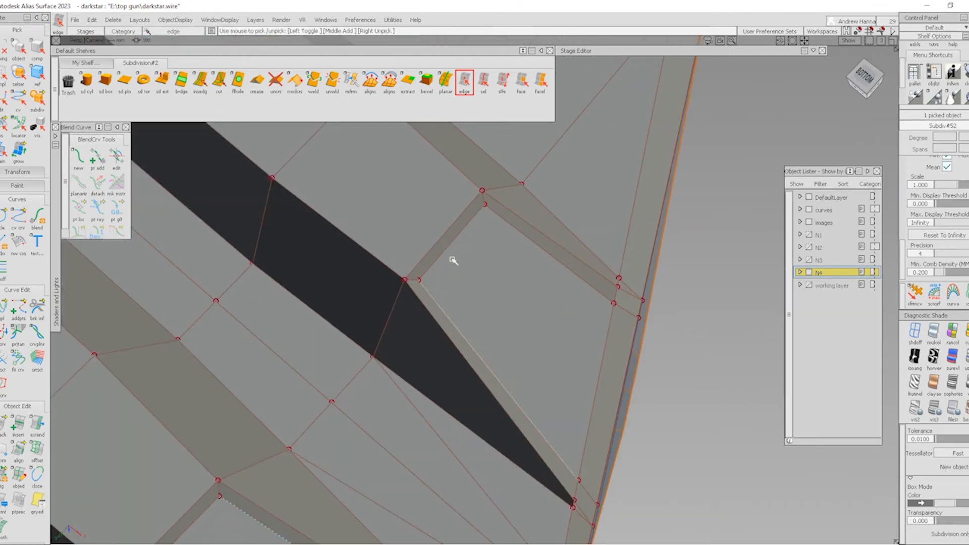
left_click(506, 218)
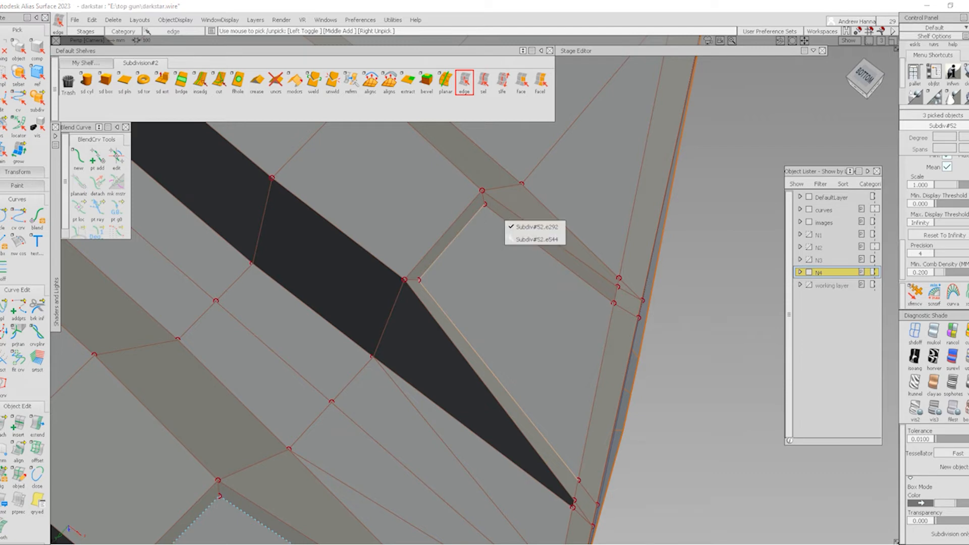
left_click(596, 292)
left_click(598, 292)
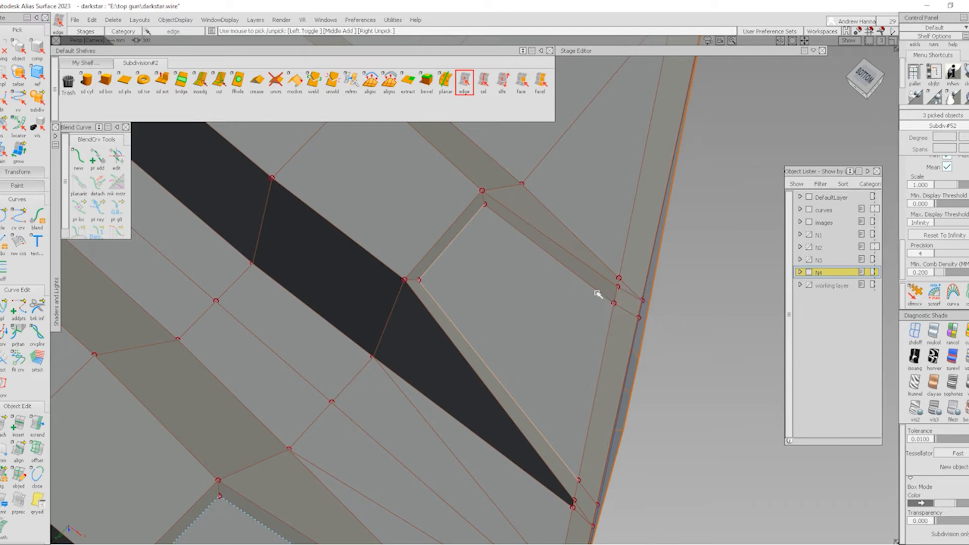
left_click(598, 293)
left_click(616, 310)
left_click_drag(616, 310, 450, 246, "alt+shift")
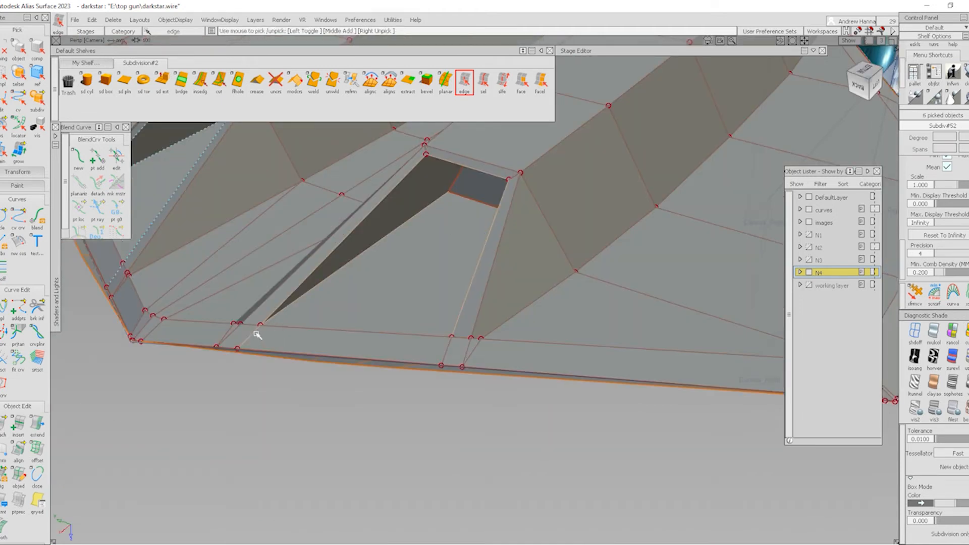
left_click(443, 357)
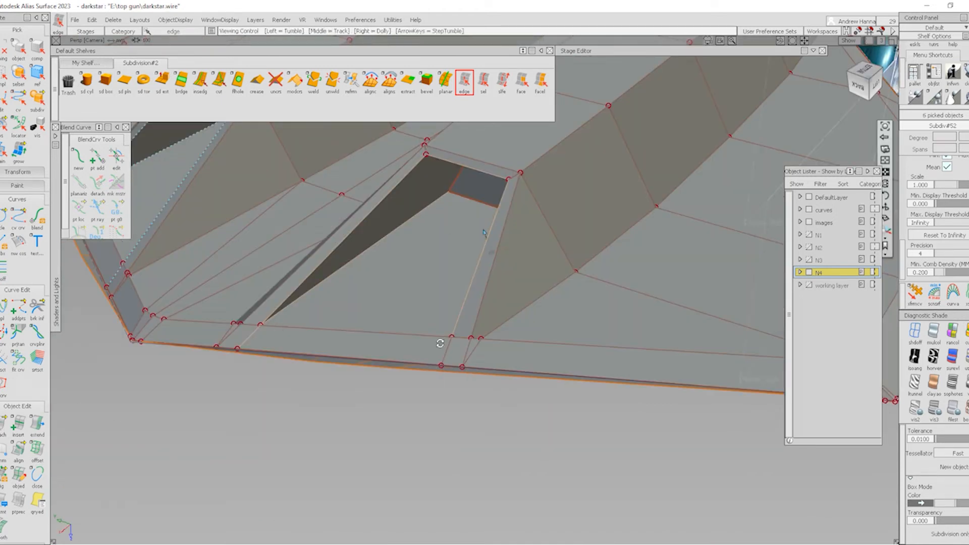
right_click_drag(441, 342, 451, 357, "alt+shift")
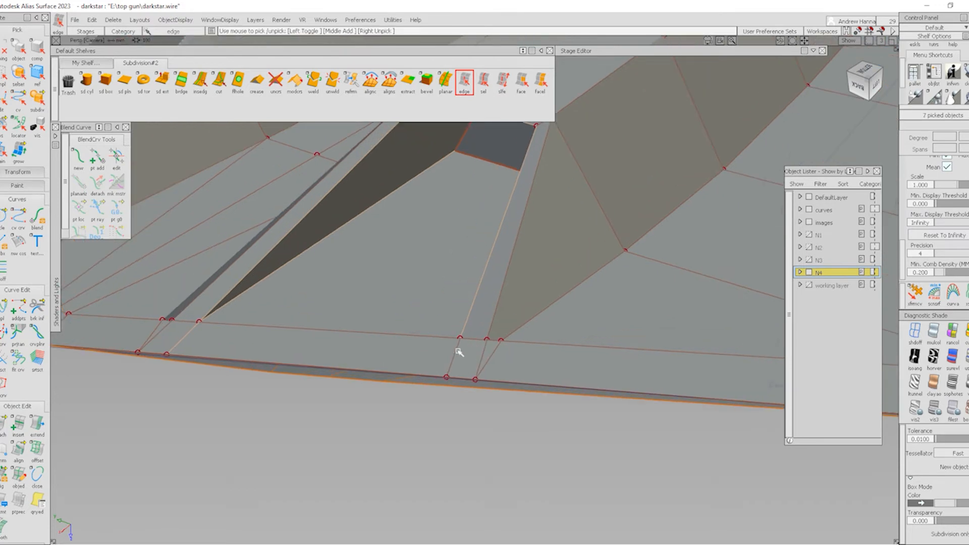
left_click(256, 83)
- Examine the smooth-shaded nacelles with the creased intake and exhaust openings from the rear, front and underside
right_click_drag(497, 262, 444, 288, "alt+shift")
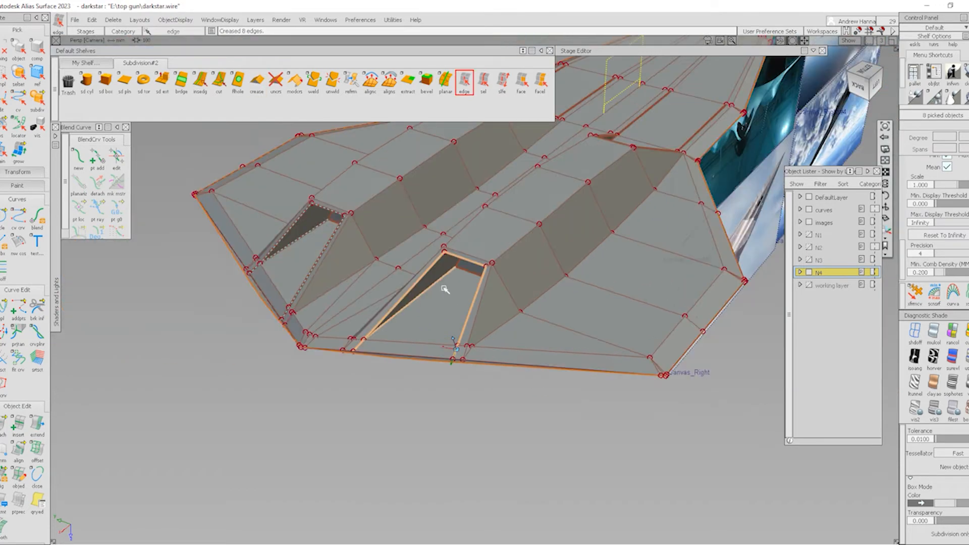
left_click_drag(444, 288, 606, 312, "alt+shift")
left_click_drag(287, 328, 374, 291, "ctrl+shift")
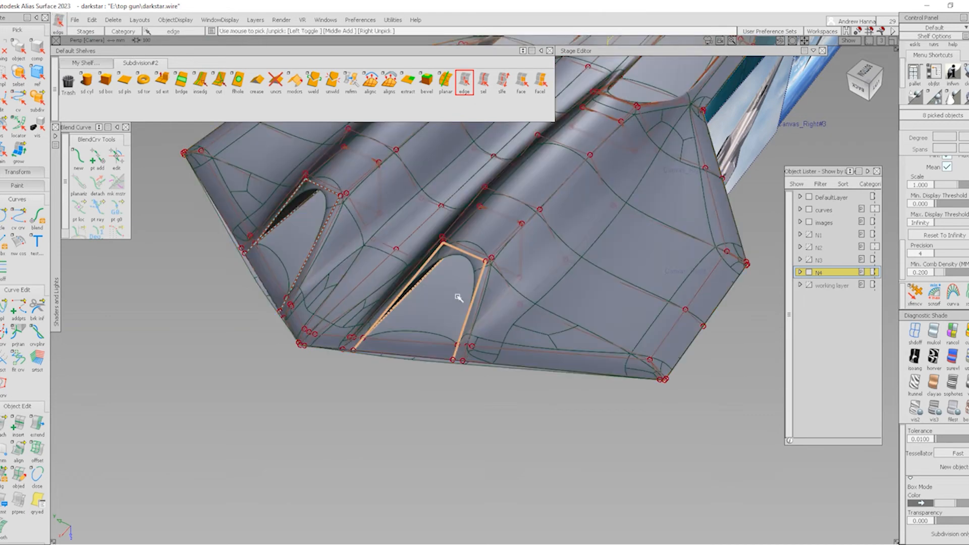
left_click_drag(461, 283, 478, 391, "alt+shift")
left_click(478, 391)
mouse_move(329, 264)
left_mouse_down("alt+shift")
mouse_move(512, 352)
mouse_move(583, 404)
mouse_move(502, 361)
mouse_move(742, 262)
mouse_move(489, 345)
left_mouse_up("alt+shift")
middle_click_drag(489, 344, 565, 290, "alt+shift")
left_click_drag(527, 293, 656, 424, "alt+shift")
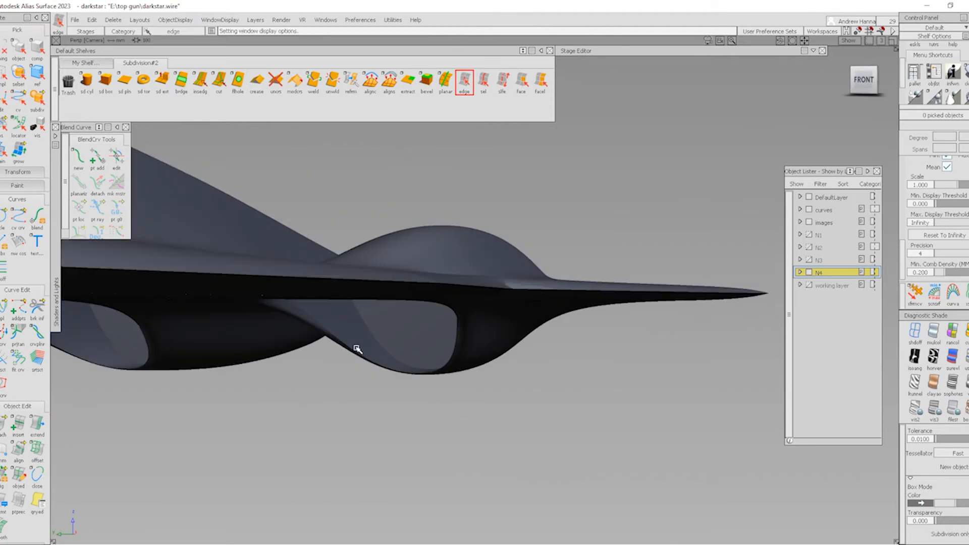
left_click_drag(357, 349, 292, 275, "alt+shift")
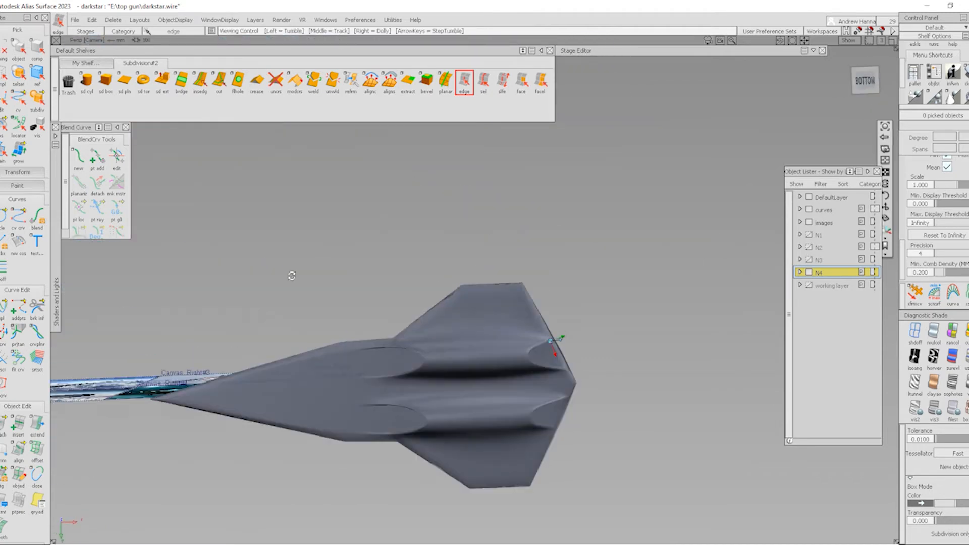
scroll(417, 348, "up", 4)
scroll(484, 340, "up", 2)
scroll(396, 341, "up", 2)
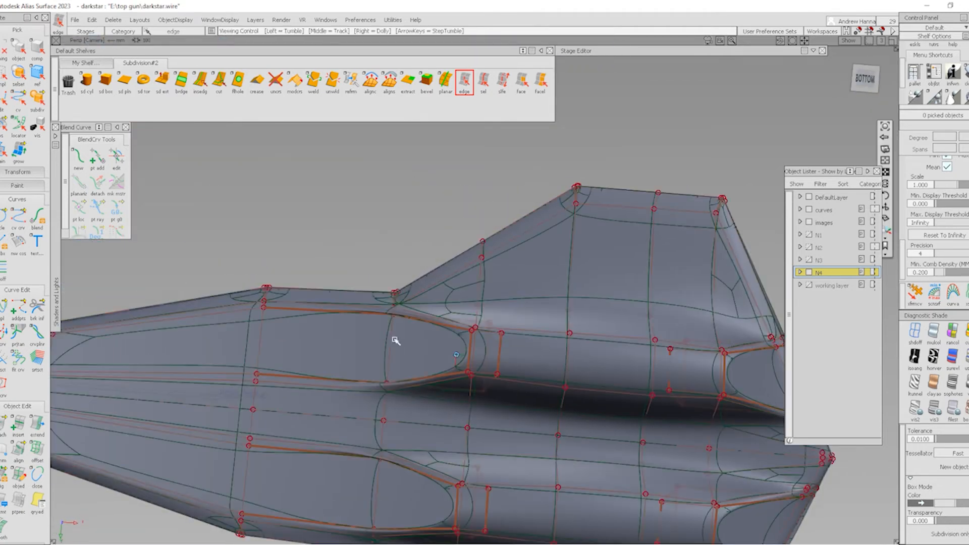
- Insert an edge loop along the nacelle in box mode, just inside the outboard corner of the intake lip
key("alt+1")
middle_click_drag(492, 358, 403, 310, "alt+shift")
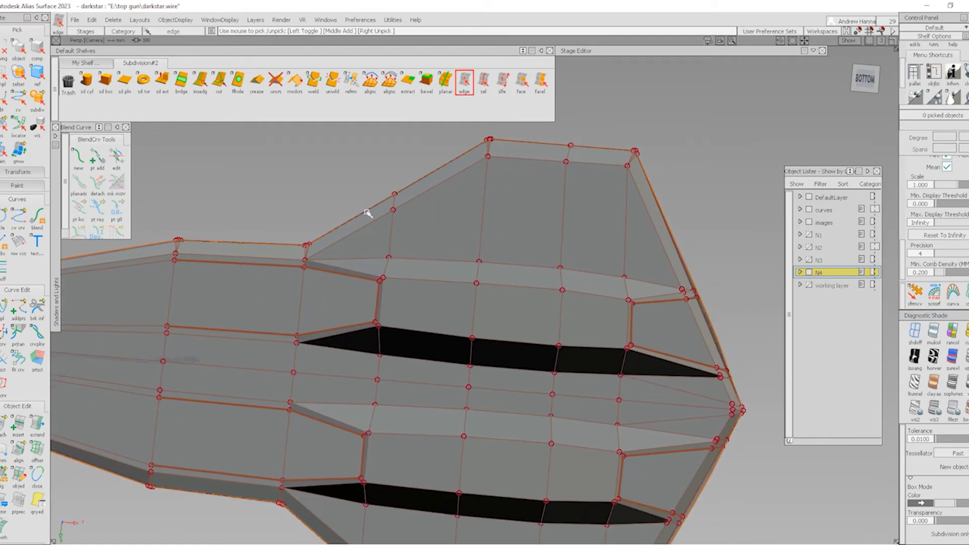
left_click(201, 82)
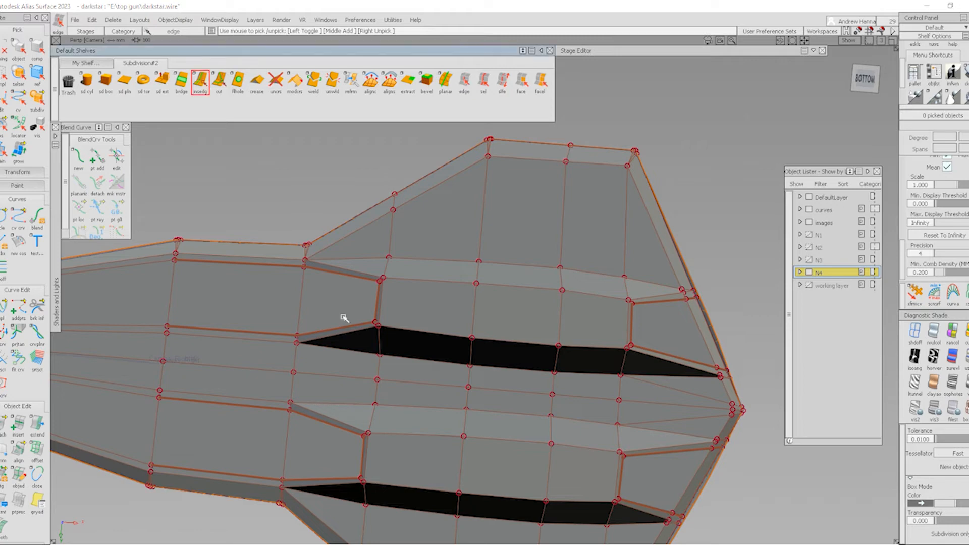
scroll(405, 303, "up", 5)
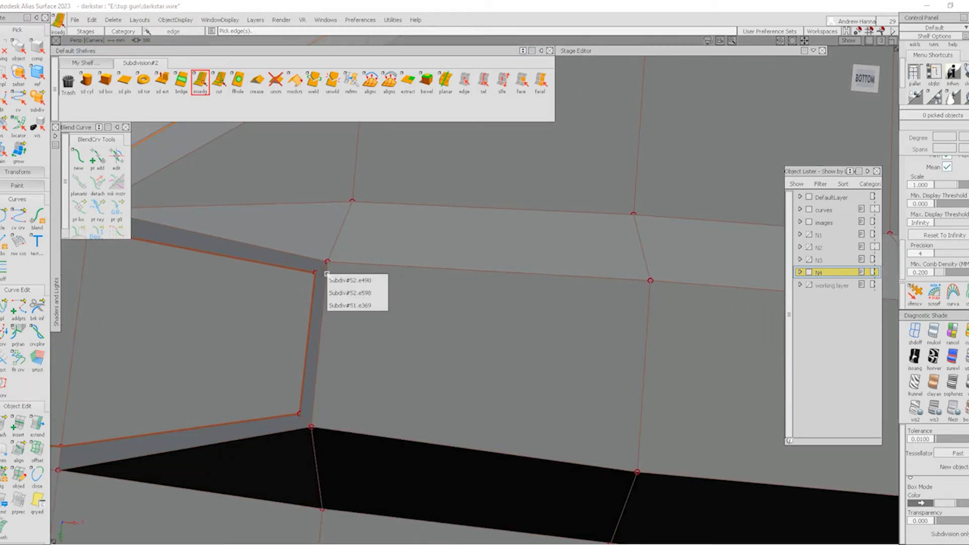
left_click_drag(323, 300, 418, 277)
scroll(355, 331, "down", 5)
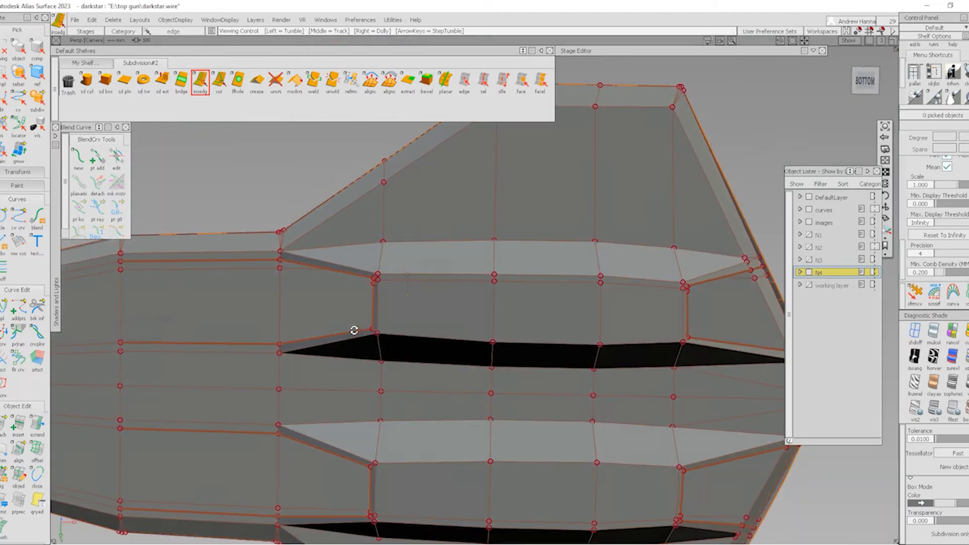
- Insert a matching edge loop along the nacelle, just inside the inboard corner of the intake lip
middle_click_drag(676, 313, 655, 316, "alt+shift")
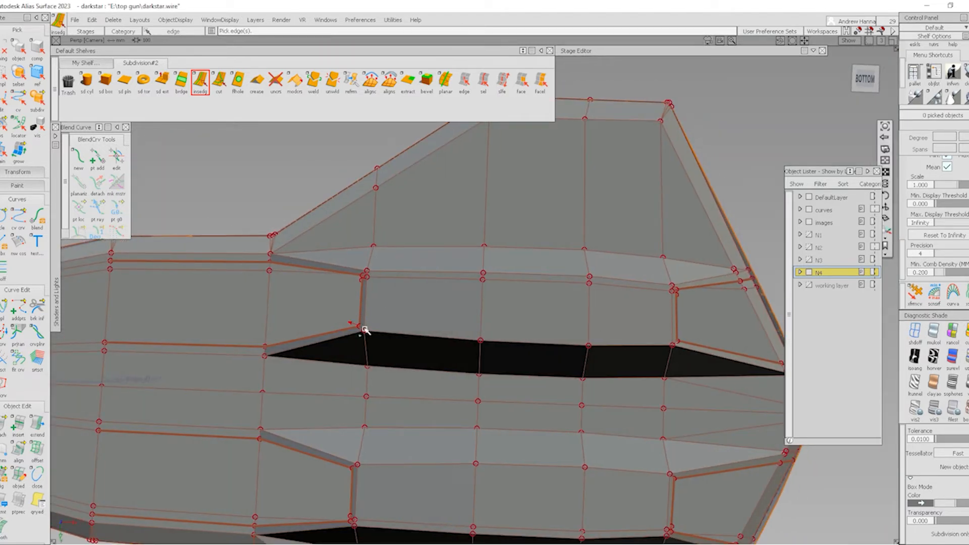
scroll(368, 323, "up", 3)
left_click(369, 317)
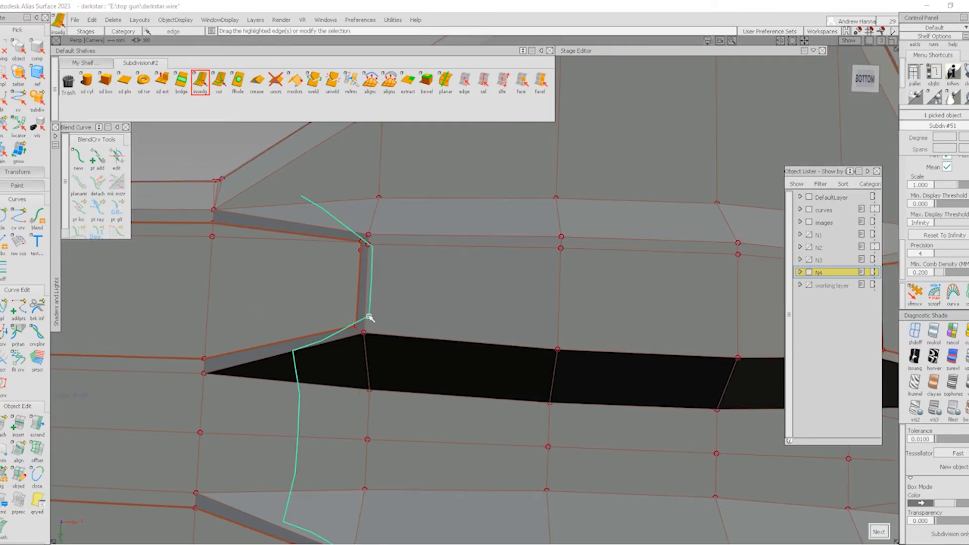
key("ctrl+z")
right_click_drag(367, 325, 365, 358, "alt+shift")
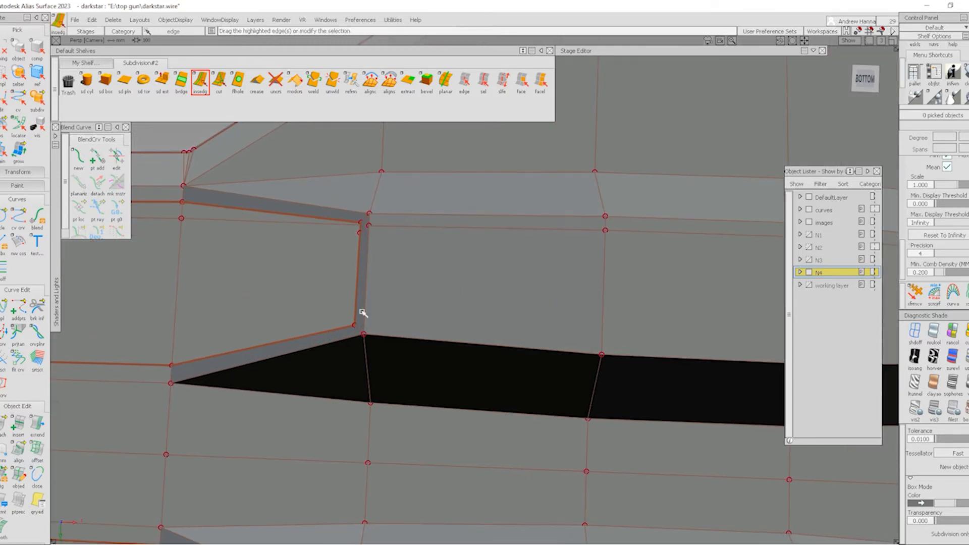
mouse_move(362, 312)
left_mouse_down("alt+shift")
mouse_move(340, 314)
mouse_move(363, 330)
left_mouse_up("alt+shift")
left_click(363, 326)
key("space")
- Examine the smooth-shaded nacelles and intake corners on the underside with the added edge loops
right_click_drag(289, 325, 359, 273, "ctrl+shift")
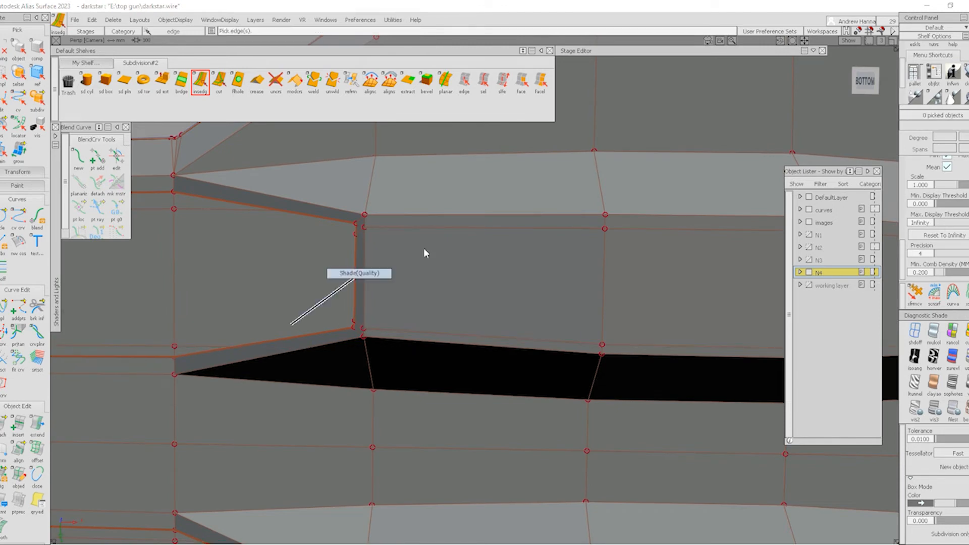
right_click_drag(434, 305, 420, 351, "alt+shift")
left_click_drag(443, 328, 494, 337, "alt+shift")
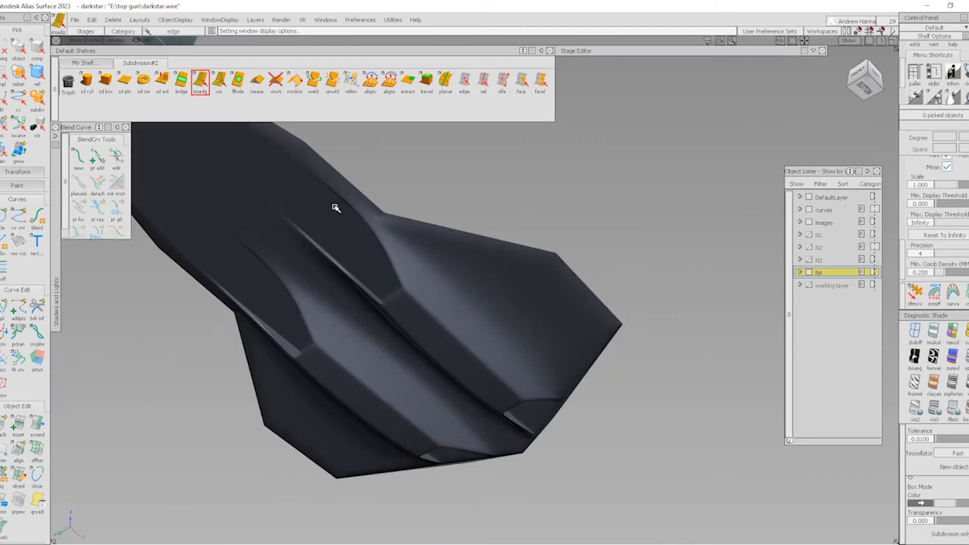
left_click_drag(399, 261, 272, 306, "alt+shift")
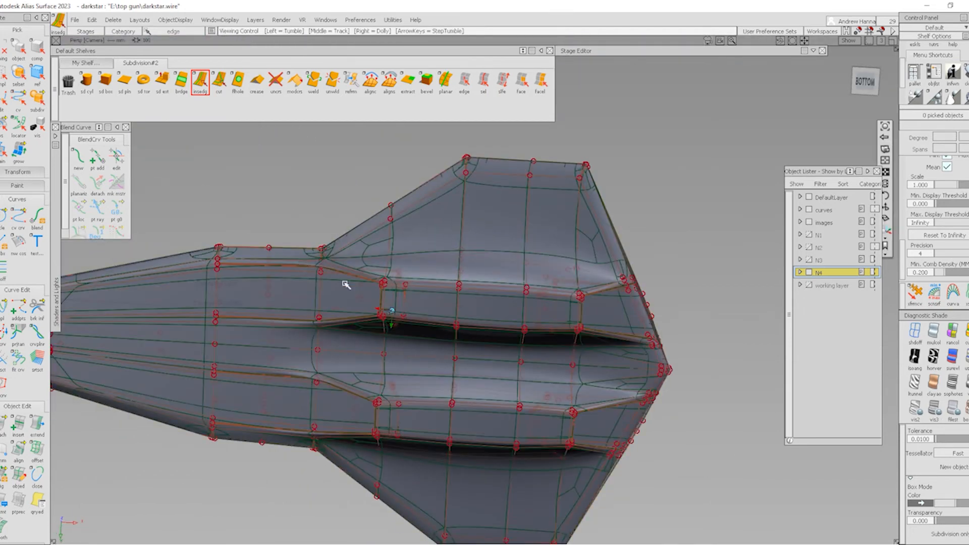
right_click_drag(345, 283, 616, 363, "alt+shift")
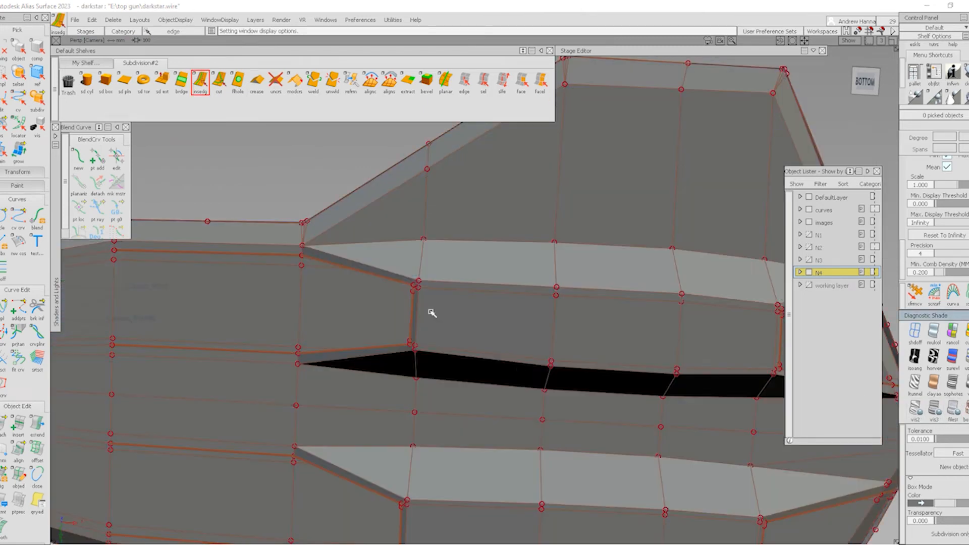
left_click(866, 84)
right_click_drag(324, 346, 284, 279, "alt+shift")
middle_click_drag(284, 278, 475, 290, "alt+shift")
left_click(466, 208, "alt+shift")
right_click_drag(467, 335, 493, 248, "alt+shift")
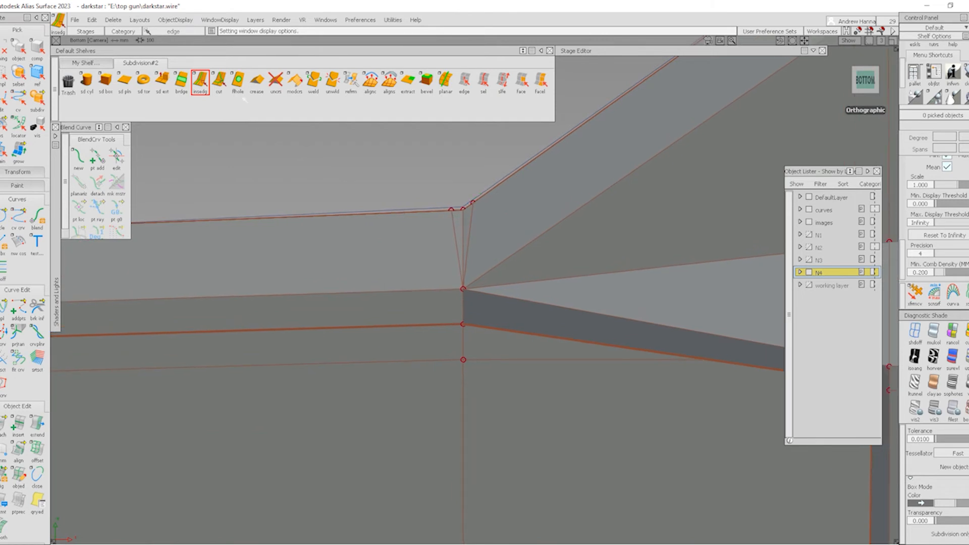
left_click(219, 82)
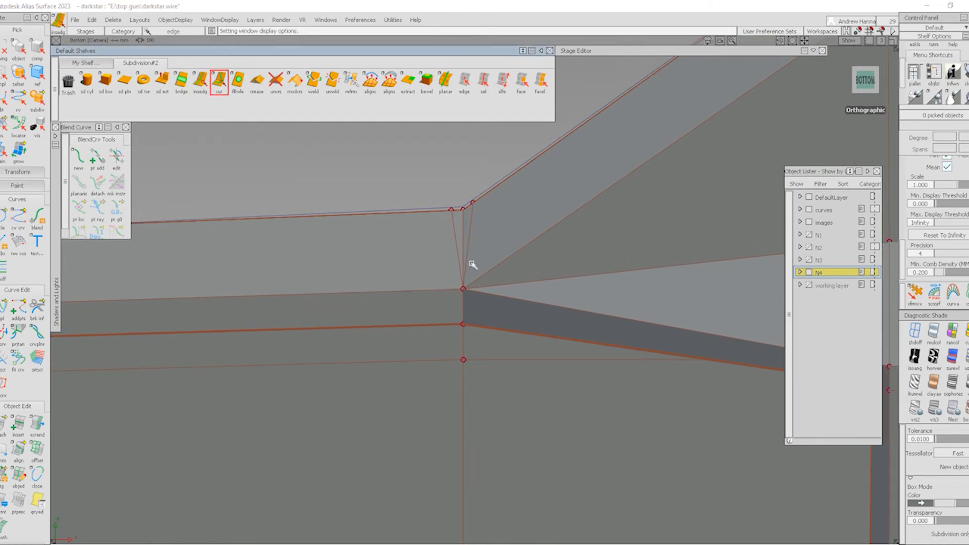
left_click(449, 212)
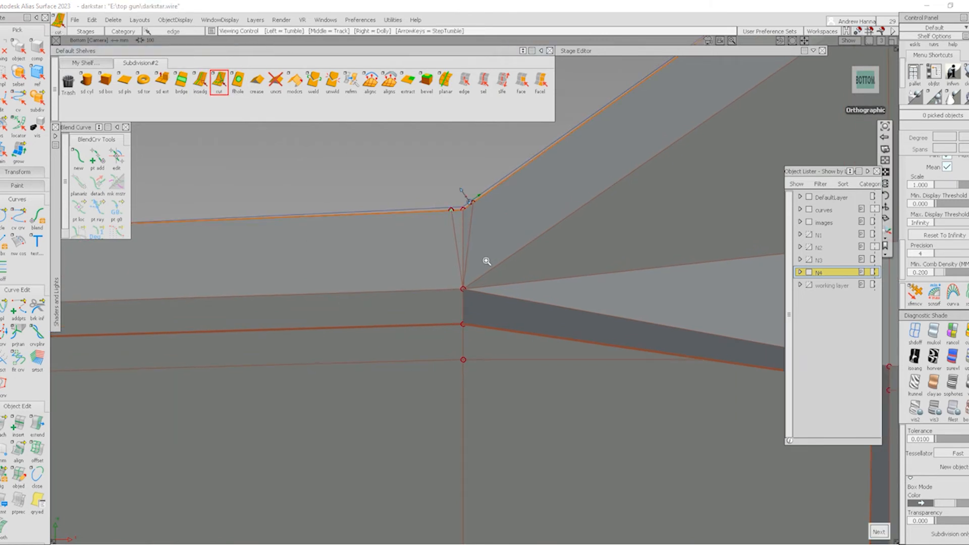
right_click_drag(487, 262, 448, 376, "alt+shift")
middle_click_drag(449, 376, 450, 313, "alt+shift")
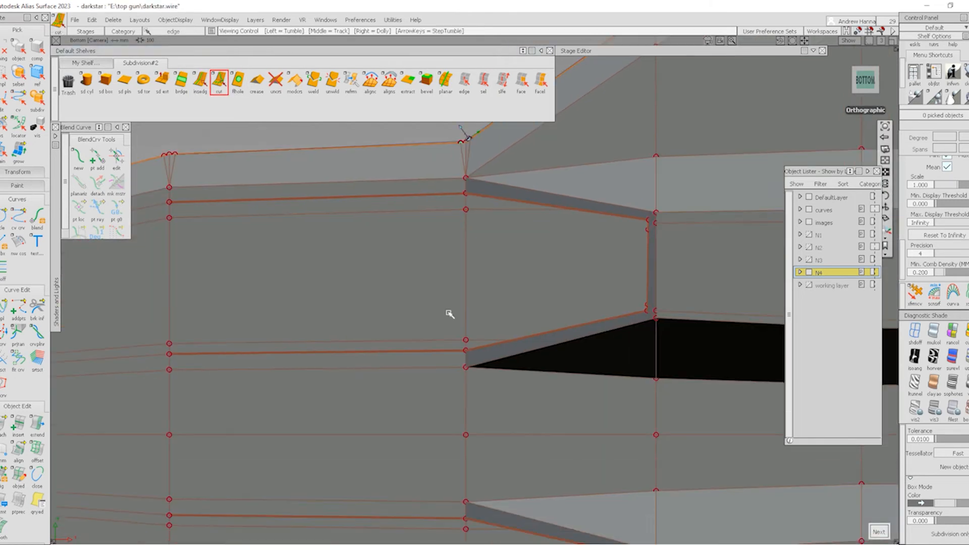
left_click(461, 433)
left_click(452, 434)
left_click(452, 433)
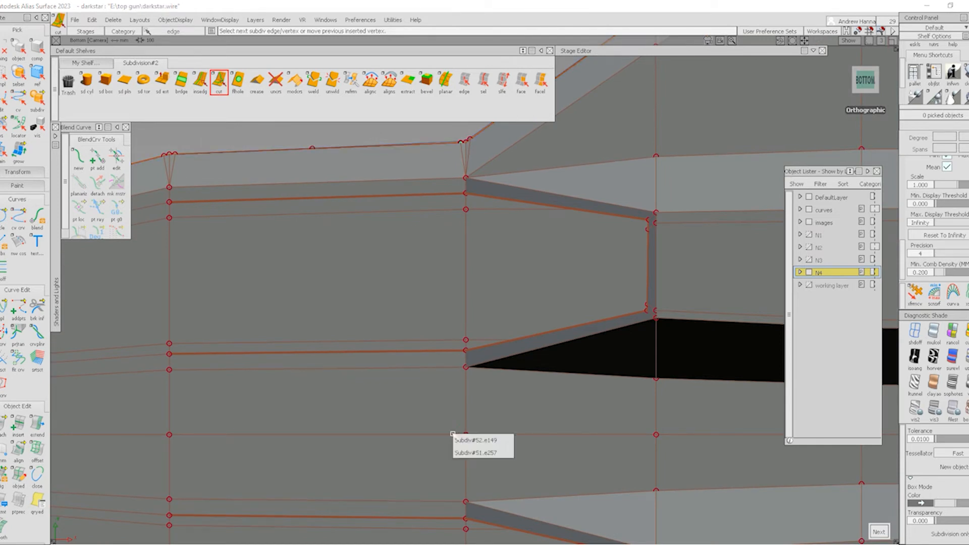
left_click(436, 434)
left_click(441, 436)
left_click(466, 439)
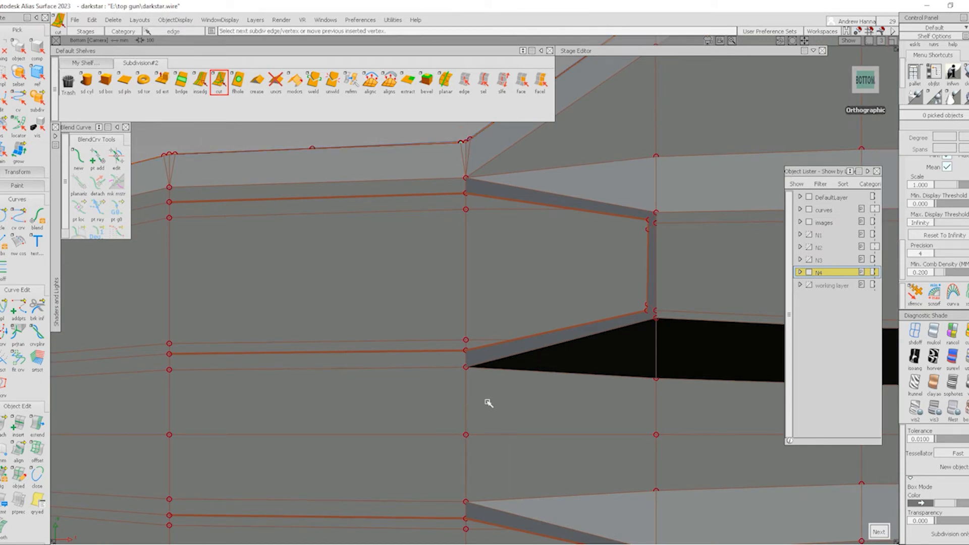
left_click_drag(458, 273, 456, 354, "ctrl+shift")
left_click(440, 286)
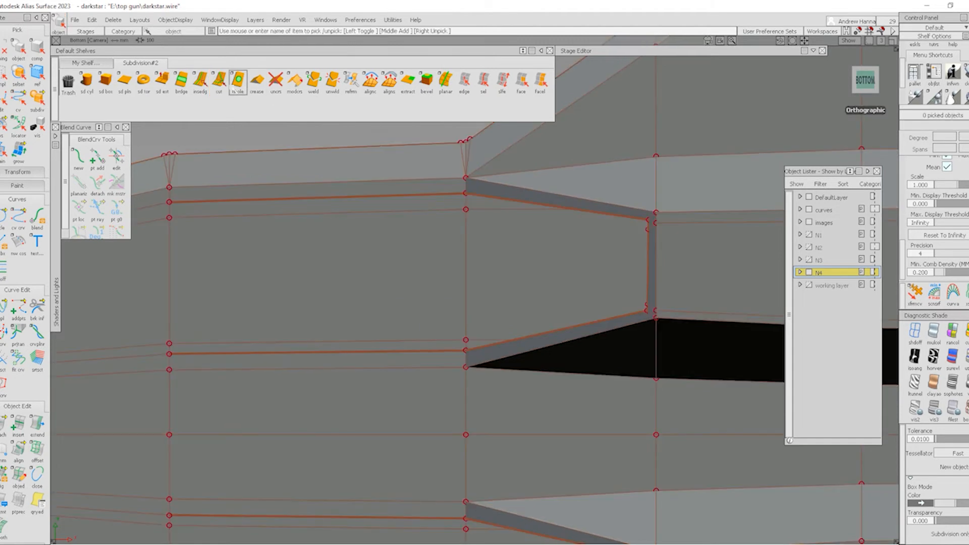
- Cut a new edge row across the underside just ahead of the intake recesses' forward corners, from the outer body edge to the centreline
left_click(457, 142)
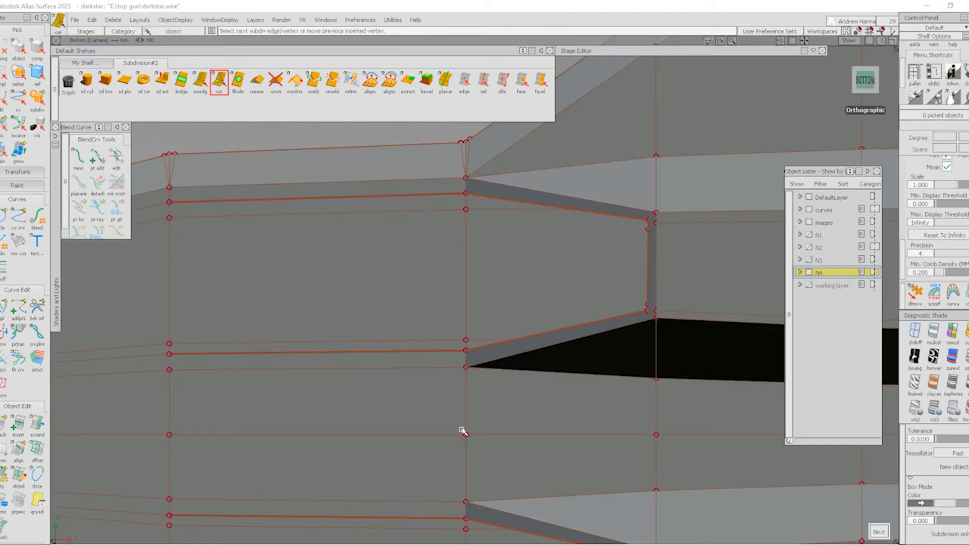
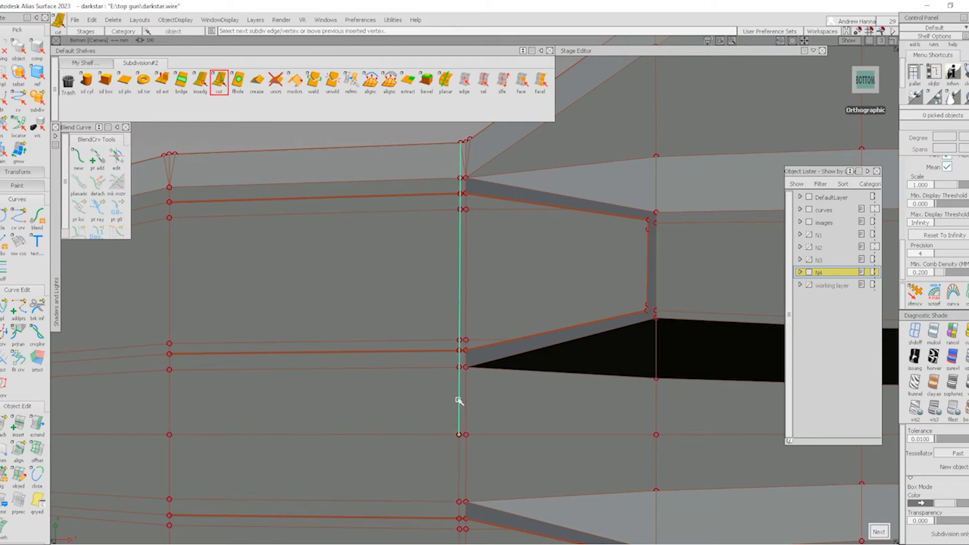
key("space")
left_click_drag(368, 342, 493, 217, "ctrl+shift")
- Delete the leftover diagonal edge beside the new edge row at the outboard body corner ahead of the intake
mouse_move(533, 304)
right_mouse_down("alt+shift")
mouse_move(523, 298)
mouse_move(534, 286)
mouse_move(546, 323)
right_mouse_up("alt+shift")
right_click_drag(550, 378, 536, 333, "ctrl+shift")
right_click_drag(465, 240, 479, 261, "alt+shift")
left_click(784, 243)
left_click(964, 420)
middle_click_drag(479, 261, 507, 241, "alt+shift")
left_click(468, 85)
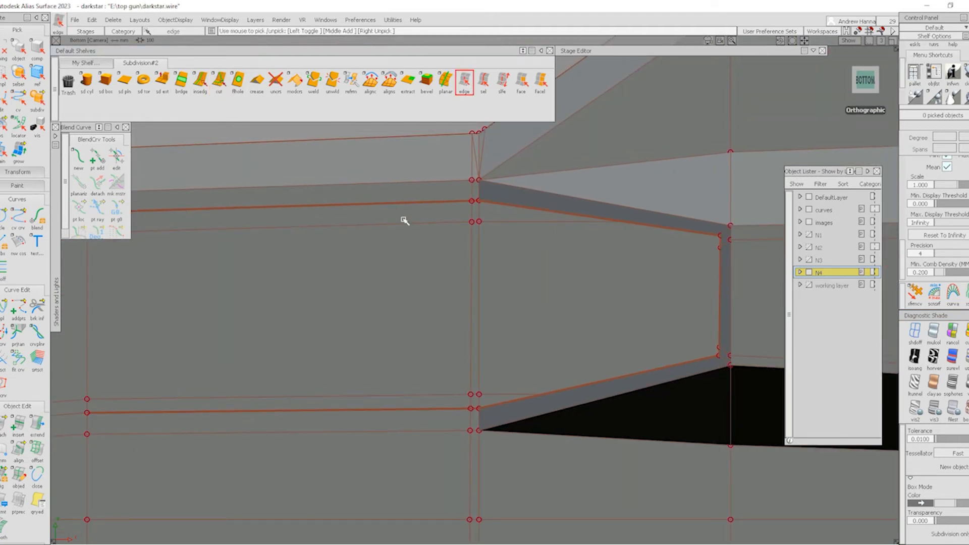
left_click_drag(472, 235, 493, 207, "alt+shift")
left_click(219, 80)
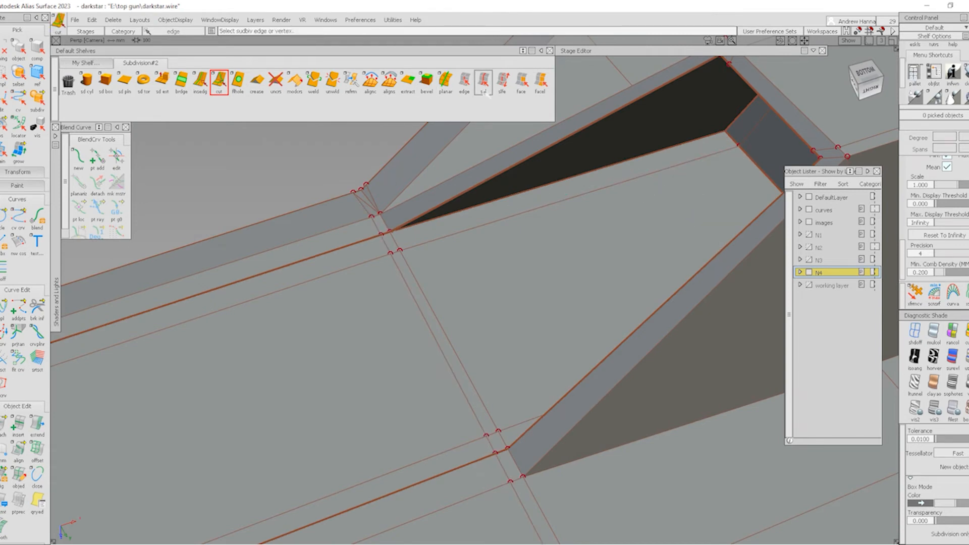
left_click(465, 81)
left_click_drag(372, 198, 357, 222, "alt+shift")
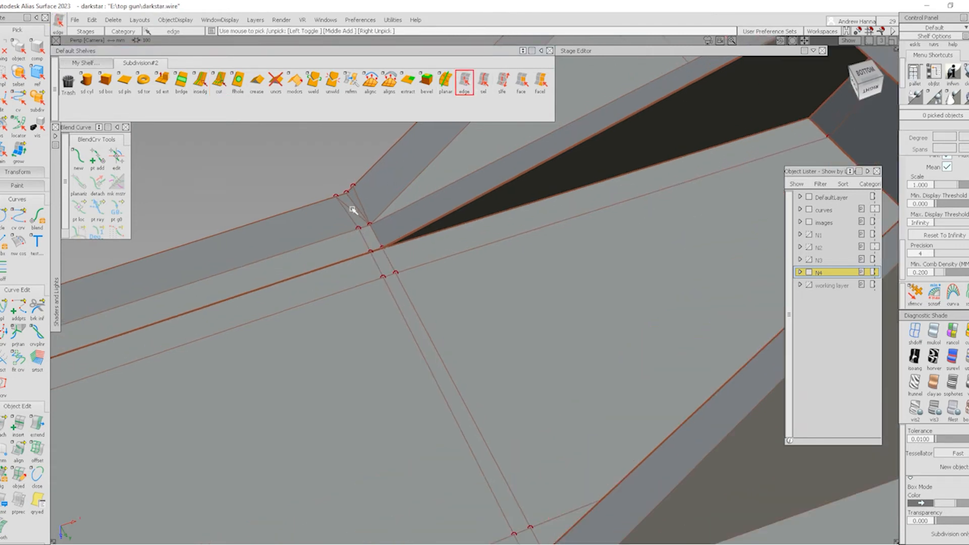
- Cut an edge from the outboard crease corner to the edge row at the intake lip, and delete the old edge beside it
left_click(219, 81)
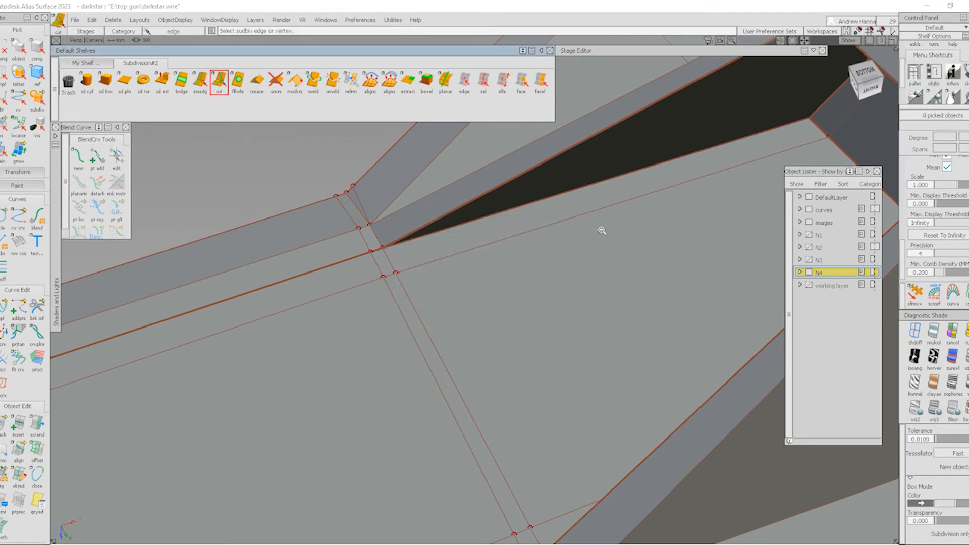
right_click_drag(602, 230, 690, 203, "alt+shift")
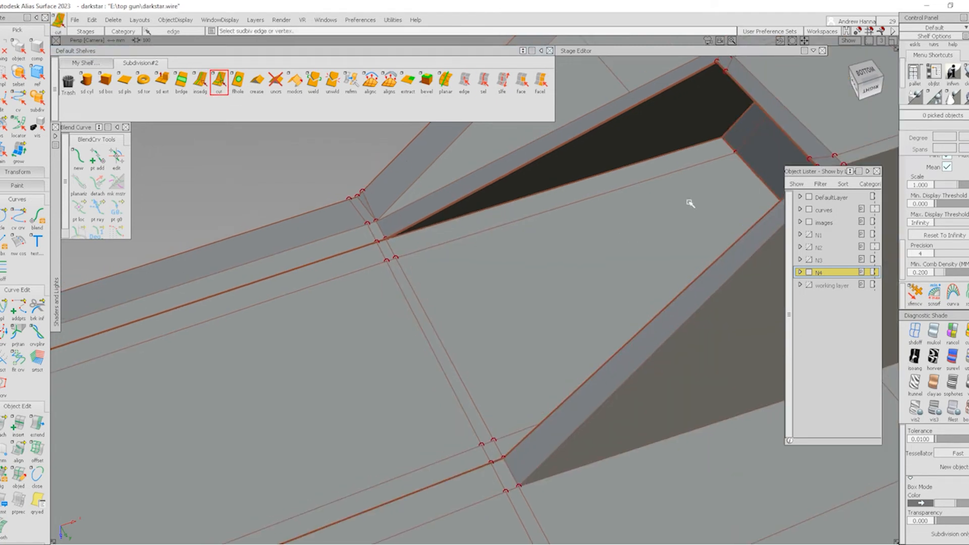
left_click(376, 244)
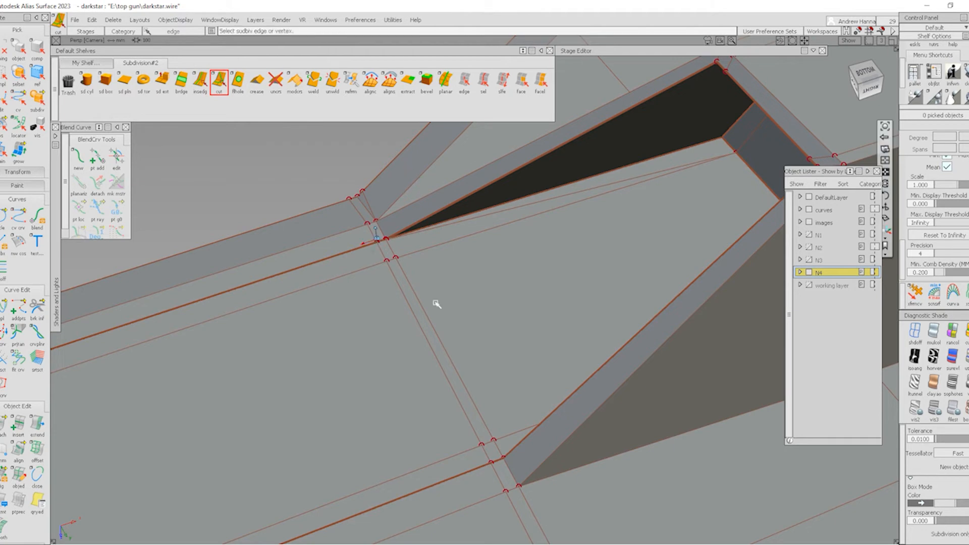
right_click_drag(437, 302, 463, 124, "alt+shift")
left_click(483, 81)
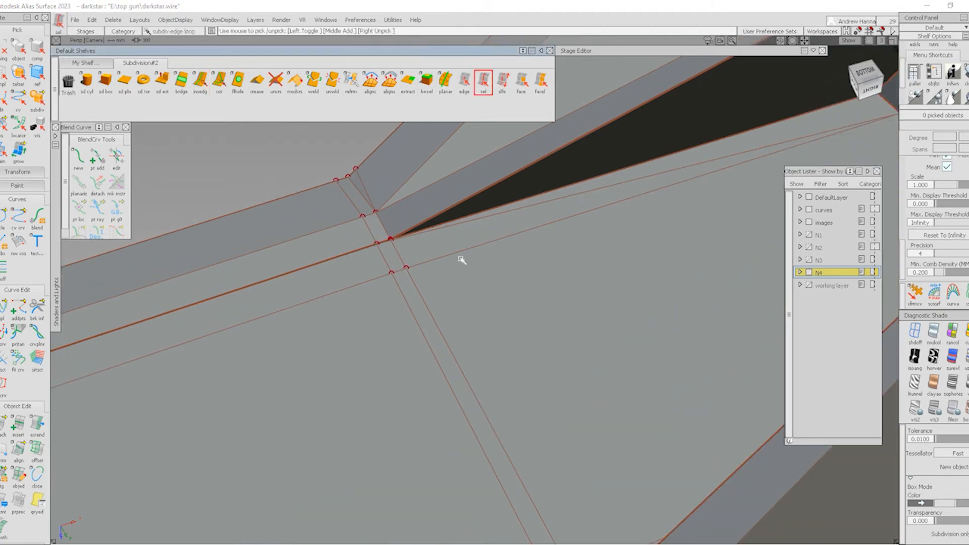
left_click(468, 252)
key("Delete")
- Cut a matching edge from the inboard crease corner to the intake lip, and delete the old edge beside it
key("alt+3")
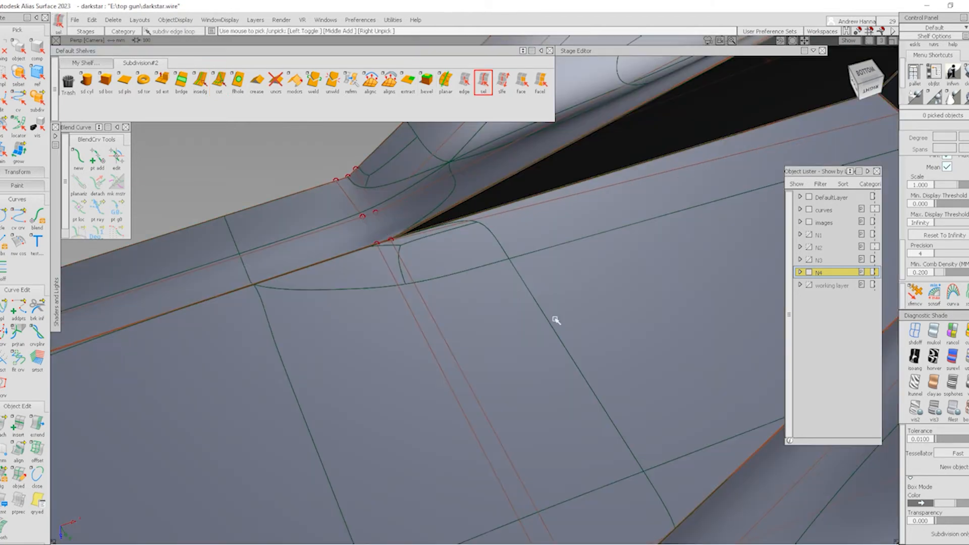
left_click_drag(465, 242, 412, 344, "alt+shift")
key("alt+t")
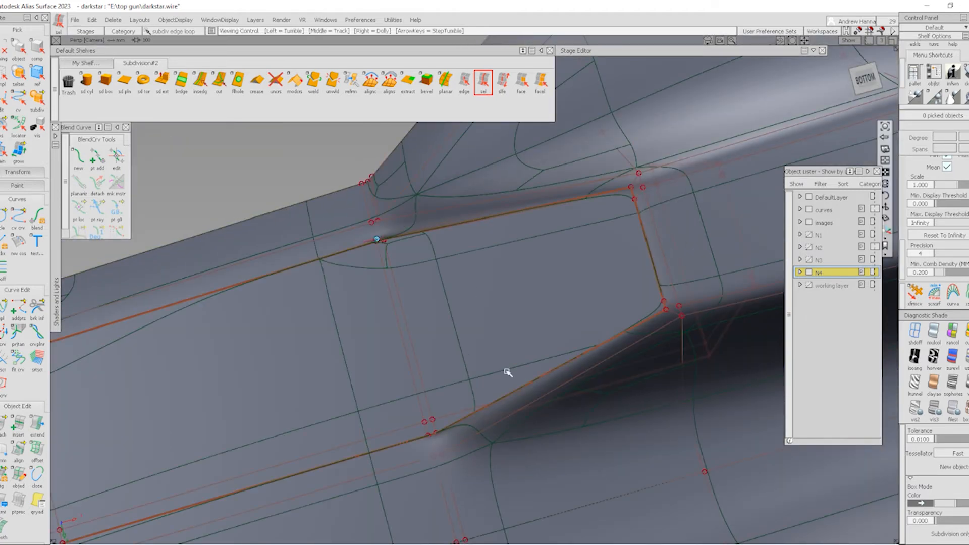
middle_click_drag(509, 372, 514, 303, "alt+shift")
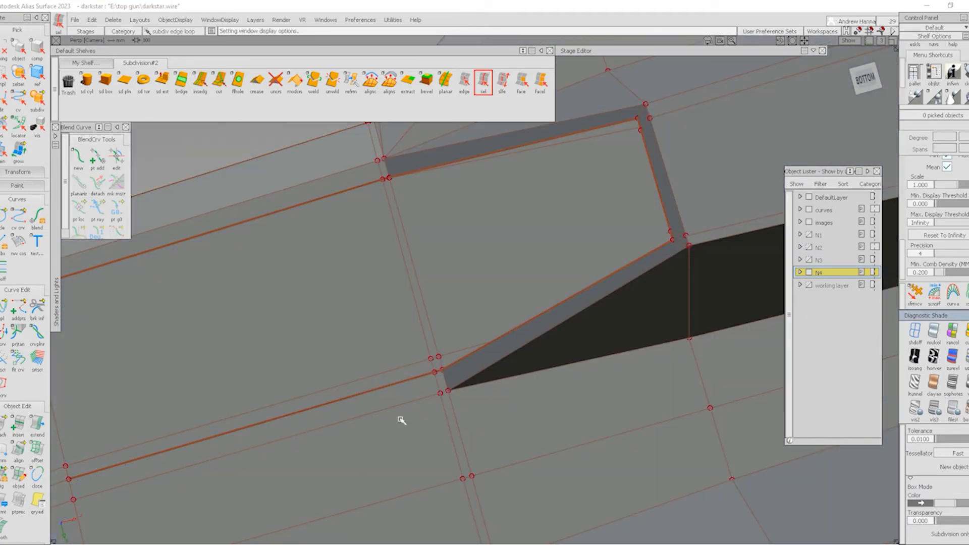
left_click(384, 421, "alt+shift")
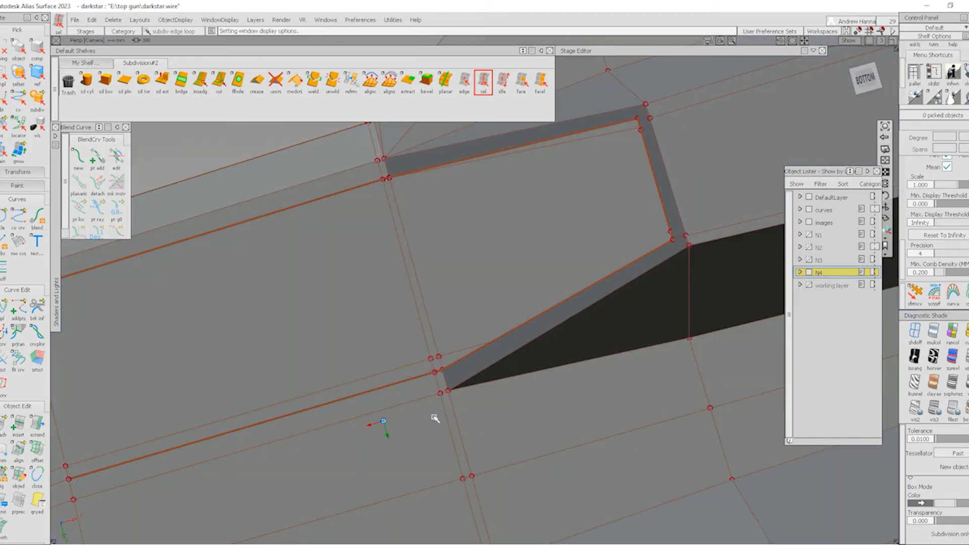
mouse_move(397, 412)
left_mouse_down("alt+shift")
mouse_move(745, 426)
mouse_move(348, 279)
mouse_move(372, 290)
mouse_move(401, 274)
mouse_move(412, 328)
left_mouse_up("alt+shift")
left_click(218, 80)
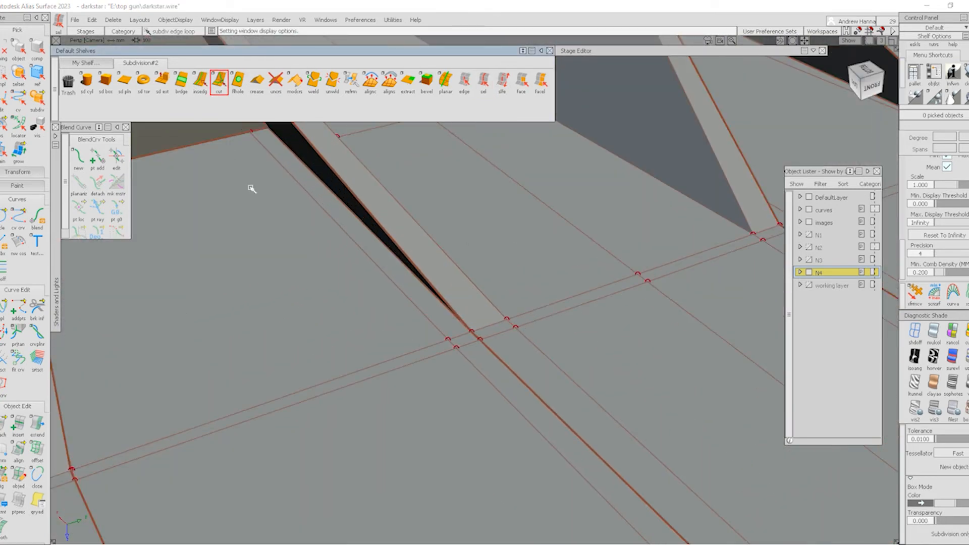
left_click(250, 131)
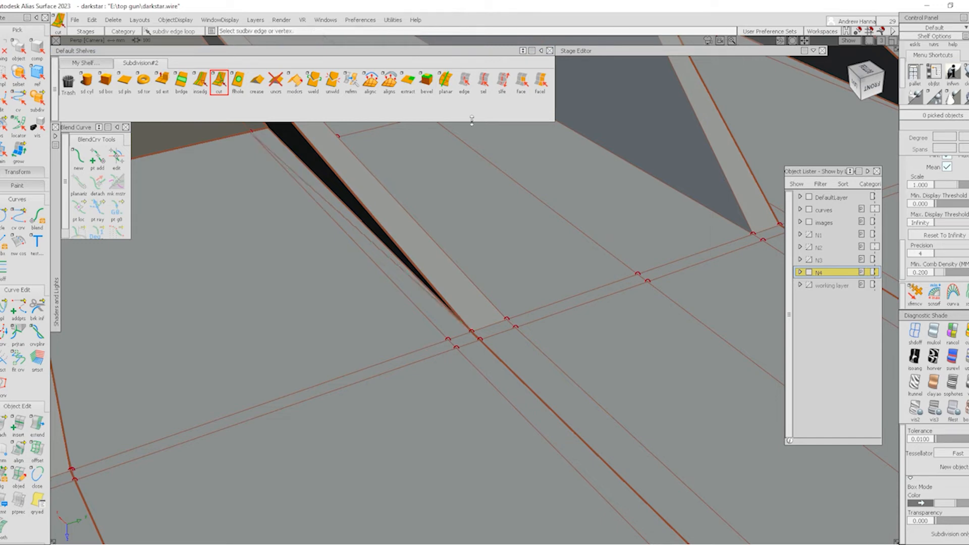
left_click(484, 81)
left_click(430, 322)
key("Delete")
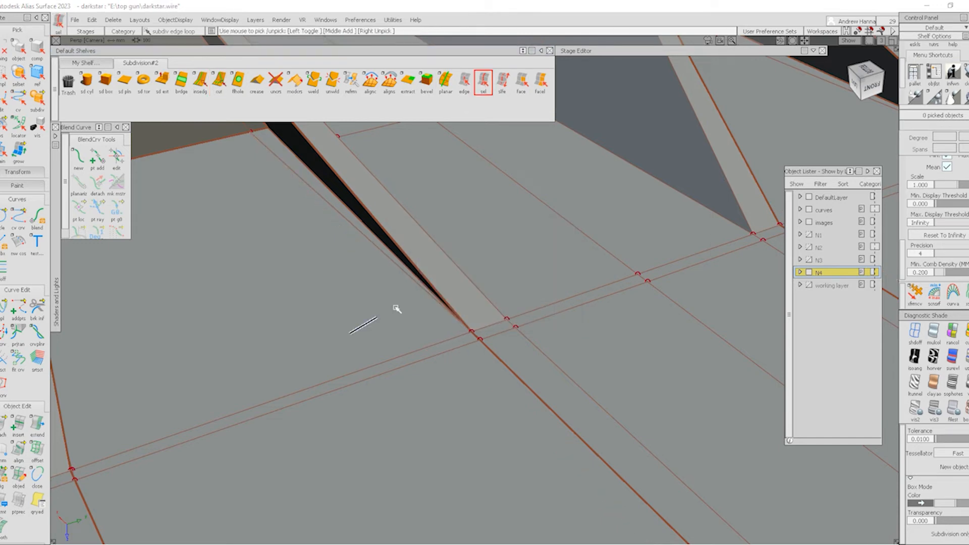
- Examine the smooth-shaded nacelles, intake corners and exhaust openings from the front, rear, side and underside
key("alt+3")
right_click_drag(545, 407, 473, 370, "alt+shift")
left_click_drag(473, 370, 372, 371, "alt+shift")
middle_click_drag(372, 372, 439, 326, "alt+shift")
right_click_drag(439, 326, 453, 414, "alt+shift")
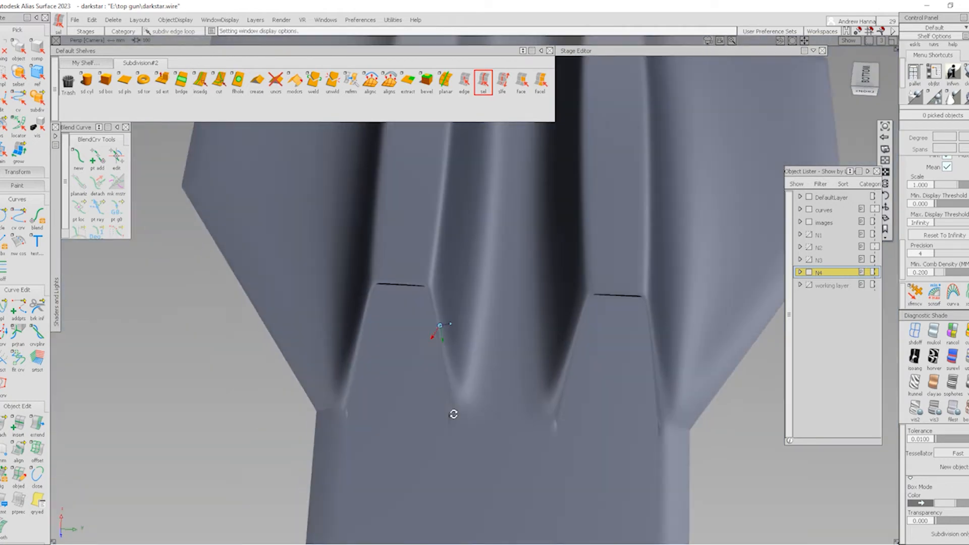
left_click_drag(452, 413, 452, 475, "alt+shift")
right_click_drag(452, 476, 417, 367, "alt+shift")
left_click_drag(454, 363, 531, 289, "alt+shift")
right_click_drag(532, 289, 641, 313, "alt+shift")
mouse_move(641, 313)
left_mouse_down("alt+shift")
mouse_move(575, 227)
mouse_move(579, 275)
left_mouse_up("alt+shift")
right_click_drag(579, 274, 604, 320, "ctrl+shift")
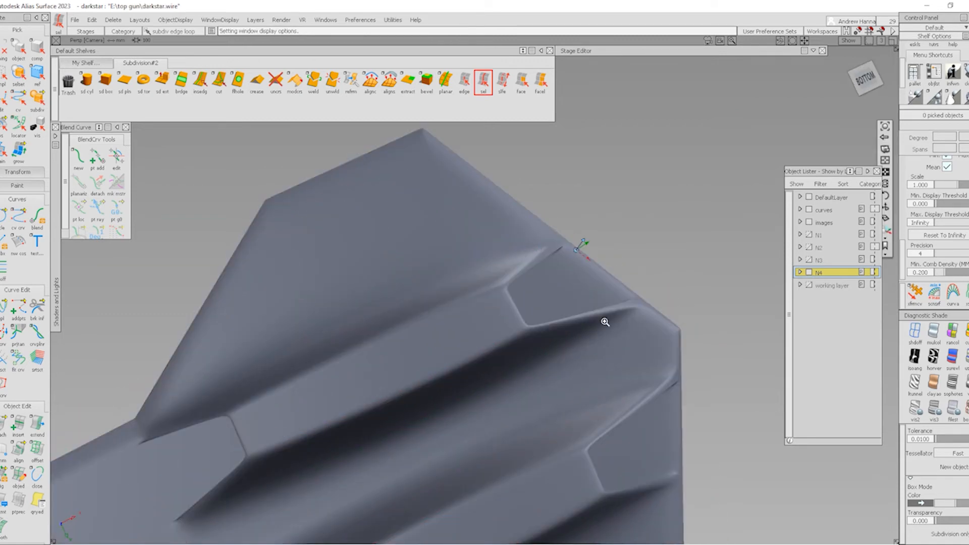
left_click_drag(604, 320, 612, 466, "alt+shift")
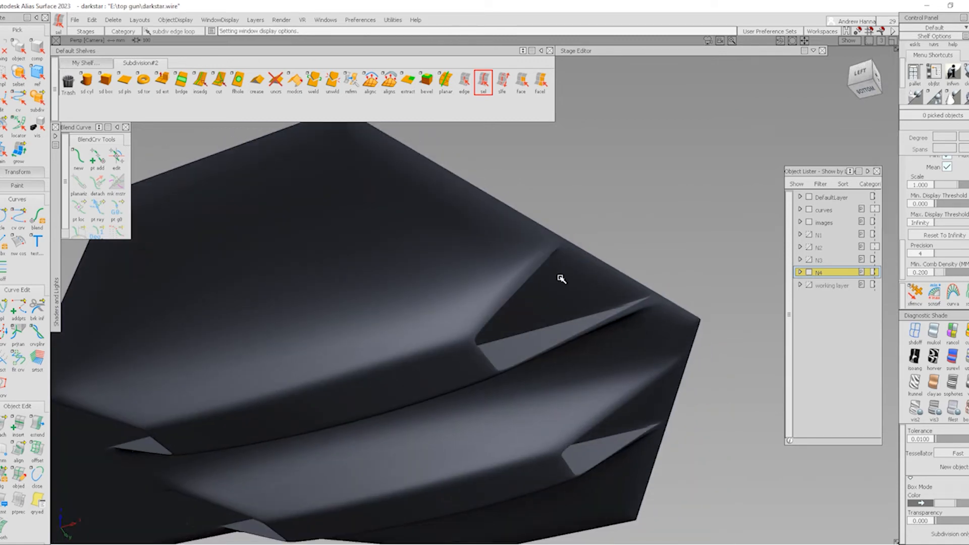
right_click_drag(613, 279, 543, 346, "alt+shift")
left_click_drag(543, 346, 624, 207, "alt+shift")
left_click_drag(681, 197, 684, 198, "alt+shift")
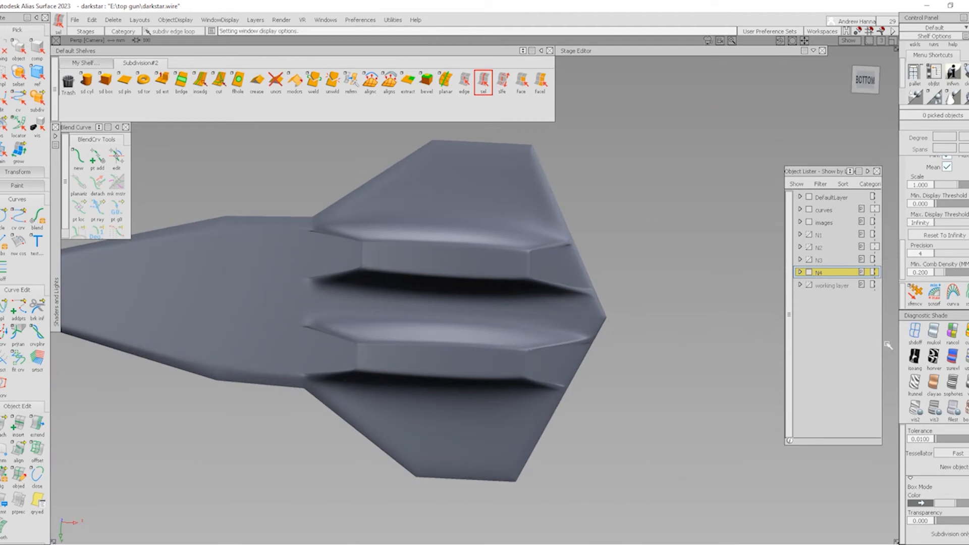
- Insert edge loops in box mode along the inboard and outboard side walls of the nacelles, near where they meet the body
left_click(966, 410)
right_click_drag(571, 356, 497, 282, "ctrl+shift")
left_click_drag(497, 281, 387, 296, "alt+shift")
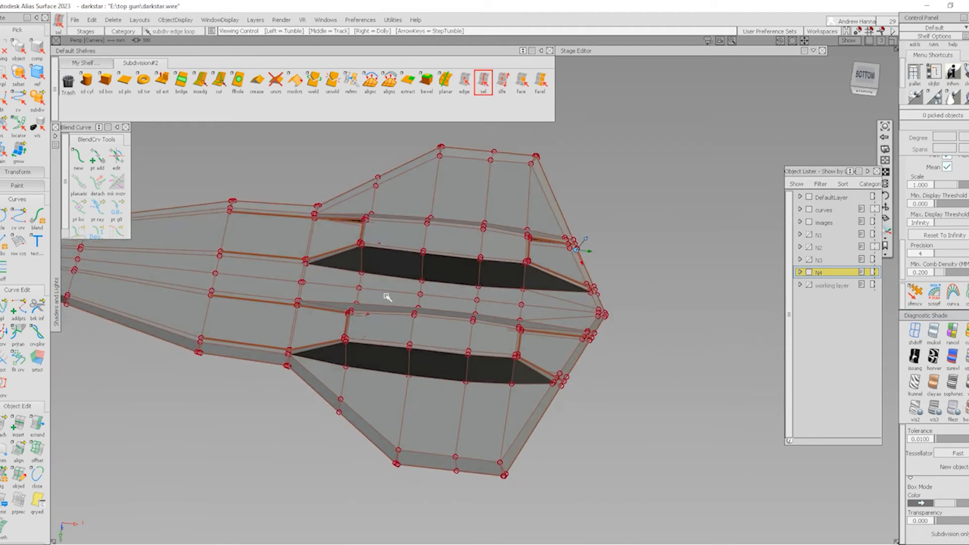
left_click(201, 81)
scroll(369, 282, "up", 3)
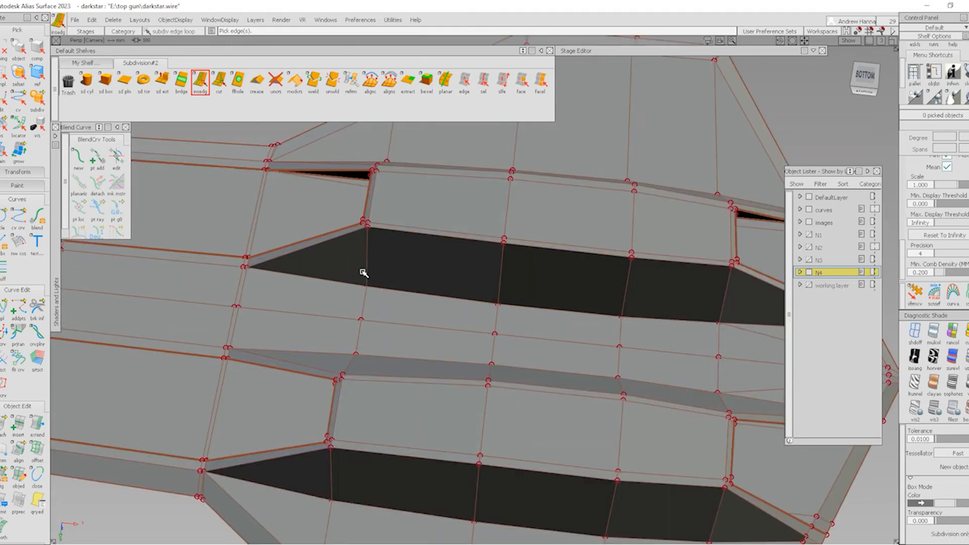
left_click(364, 271)
left_click_drag(365, 272, 517, 212)
middle_click_drag(522, 174, 517, 209, "alt+shift")
left_click(496, 170)
- Examine the nacelle side walls and the aircraft's underside with the diagnostic shading from several angles
left_click_drag(586, 264, 385, 243, "alt+shift")
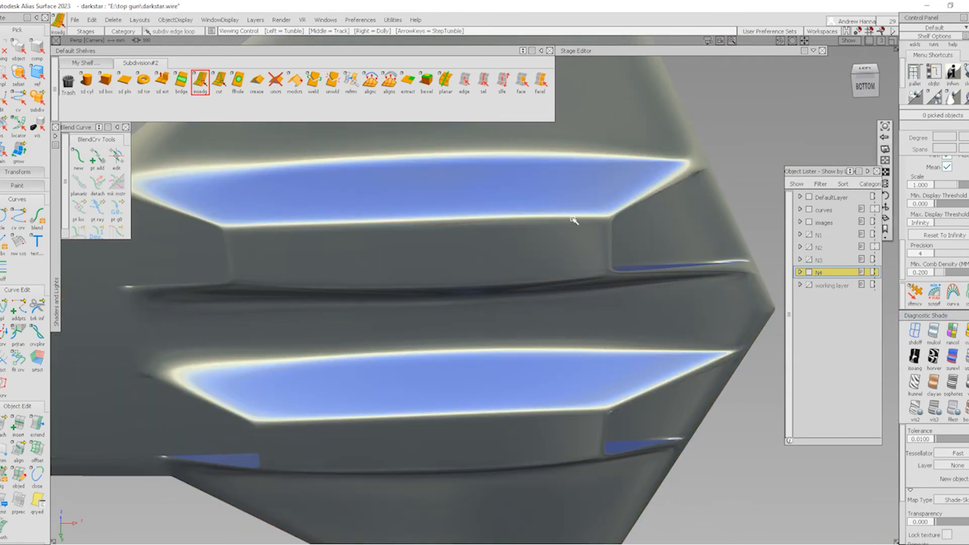
mouse_move(575, 219)
left_mouse_down("alt+shift")
mouse_move(547, 413)
mouse_move(500, 337)
mouse_move(477, 261)
left_mouse_up("alt+shift")
right_click_drag(477, 261, 491, 283, "alt+shift")
mouse_move(491, 284)
left_mouse_down("alt+shift")
mouse_move(519, 242)
mouse_move(545, 252)
mouse_move(555, 385)
mouse_move(482, 405)
left_mouse_up("alt+shift")
right_click_drag(483, 404, 405, 325, "alt+shift")
left_click_drag(404, 324, 199, 232, "alt+shift")
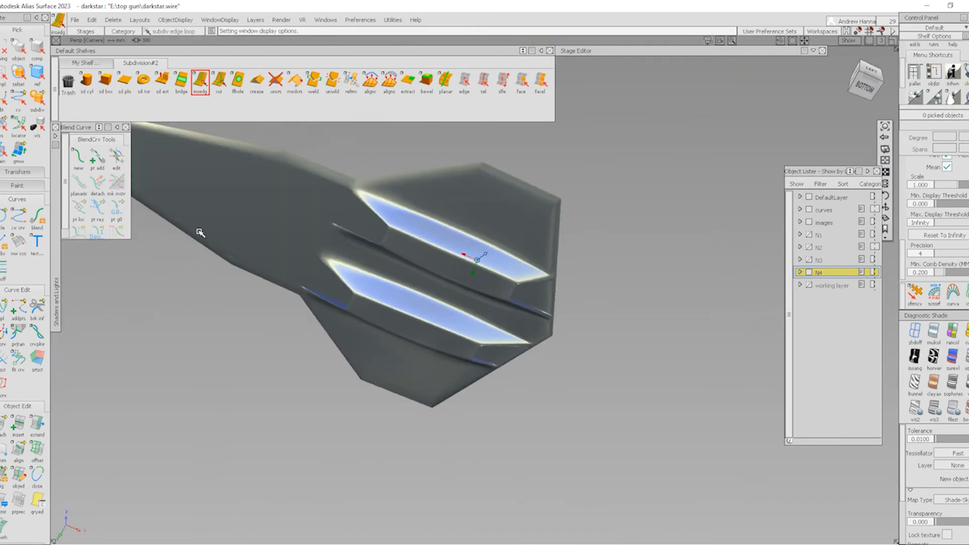
middle_click_drag(354, 264, 435, 299, "alt+shift")
left_click_drag(434, 300, 545, 423, "alt+shift")
right_click_drag(547, 428, 500, 367, "ctrl+shift")
mouse_move(497, 361)
left_mouse_down("alt+shift")
mouse_move(367, 225)
mouse_move(358, 227)
left_mouse_up("alt+shift")
- Delete the two inboard creased edges running forward from the intakes on the fuselage underside in box mode
left_click(966, 410)
right_click_drag(478, 332, 513, 368, "alt+shift")
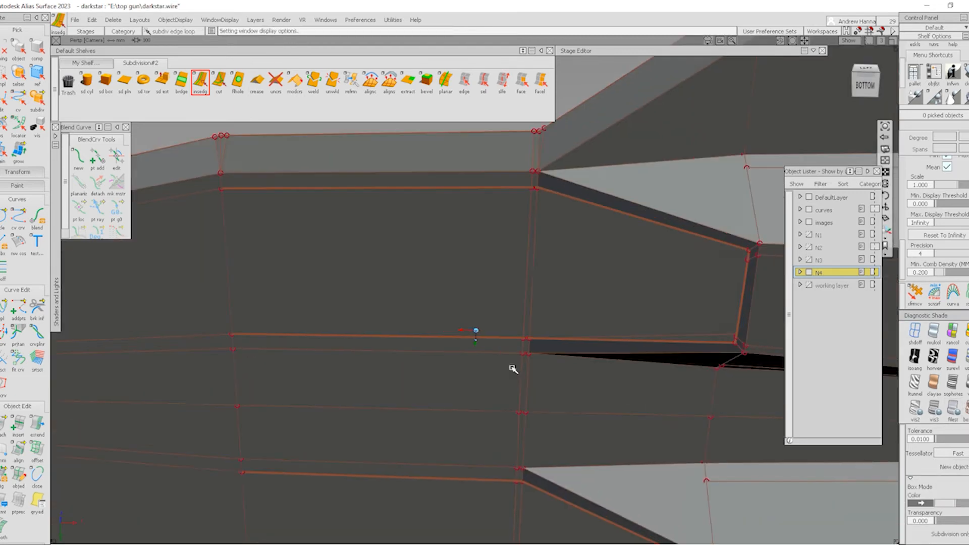
left_click_drag(513, 368, 493, 263, "alt+shift")
right_click_drag(493, 263, 514, 330, "alt+shift")
middle_click_drag(514, 330, 618, 295, "alt+shift")
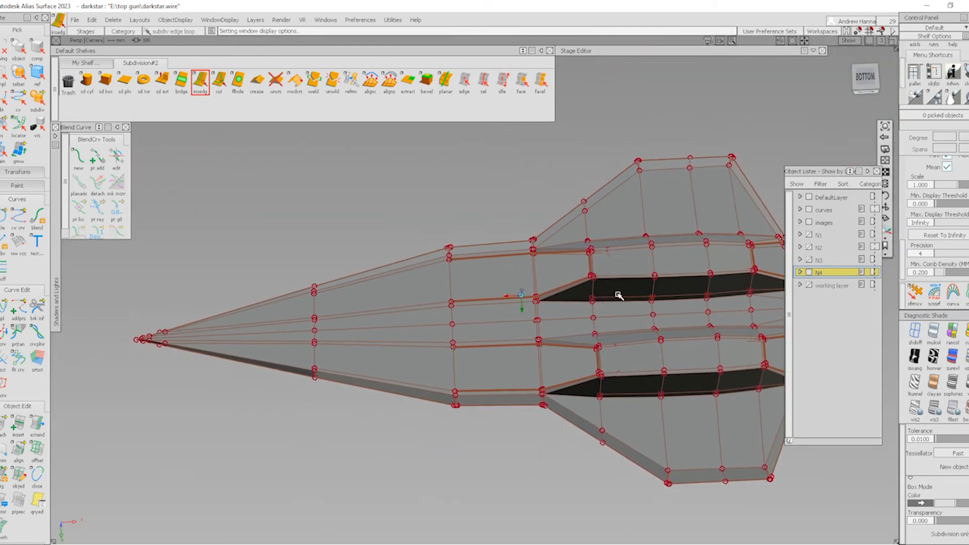
left_click_drag(367, 326, 369, 326, "ctrl+shift")
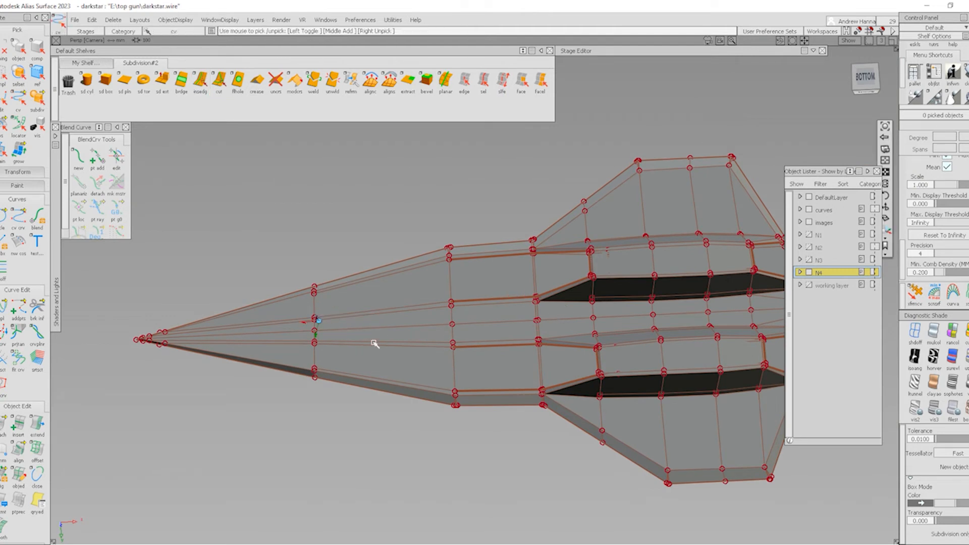
right_click_drag(374, 344, 470, 233, "alt+shift")
left_click(462, 77)
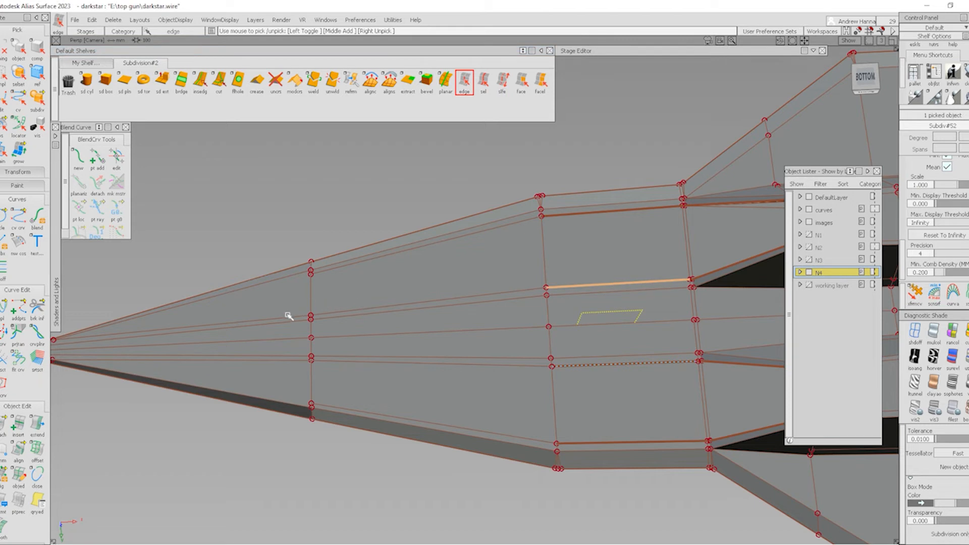
key("Delete")
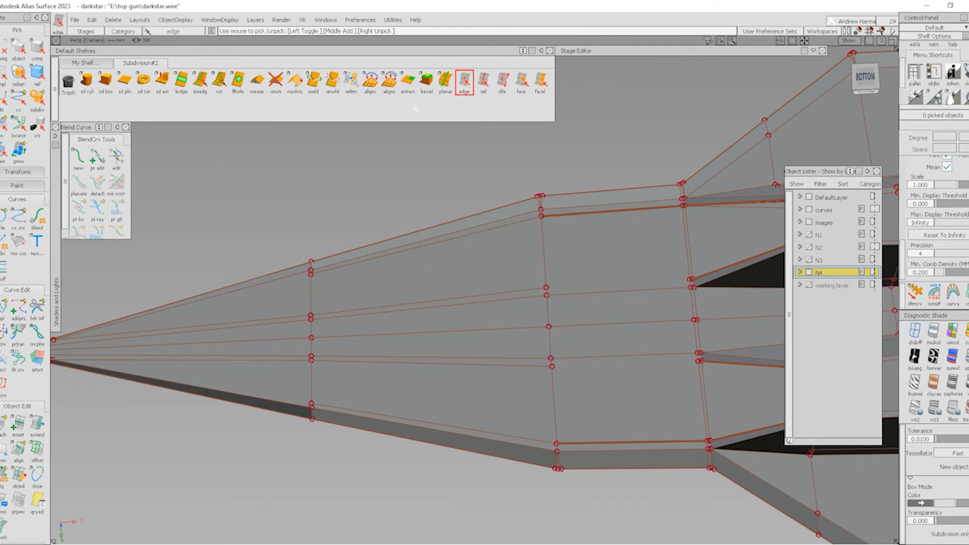
- Delete the remaining edge rows that continue from those edges along the fuselage underside toward the nose
left_click(483, 81)
left_click(524, 291)
key("Delete")
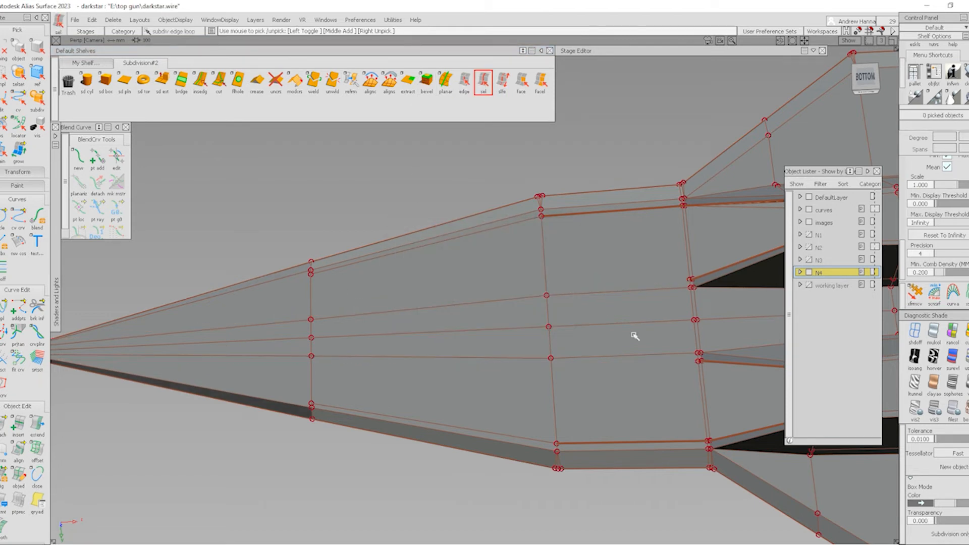
- Lower the centre control vertices of the forward fuselage underside by about 26 in Z, working in the front view
middle_click_drag(633, 334, 607, 296, "alt+shift")
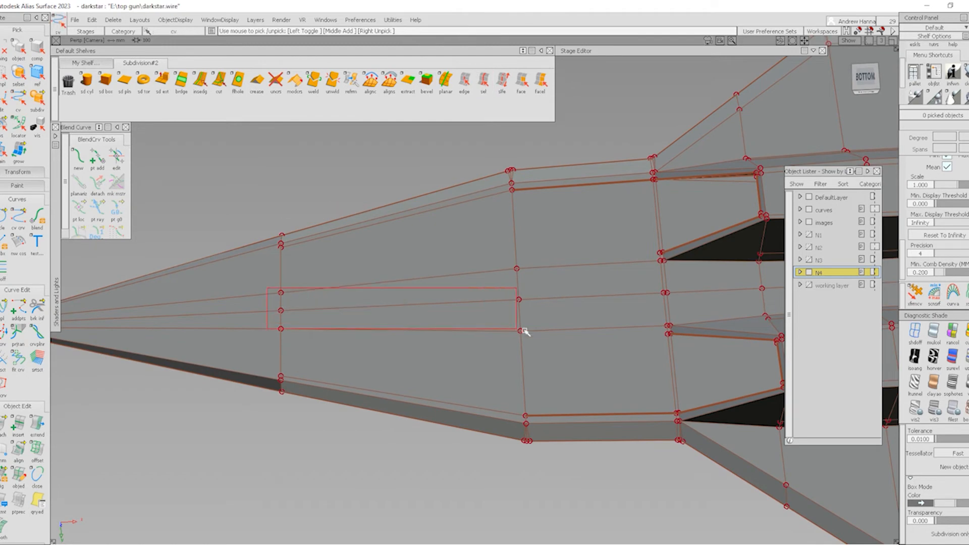
left_click_drag(501, 266, 442, 401, "alt+shift")
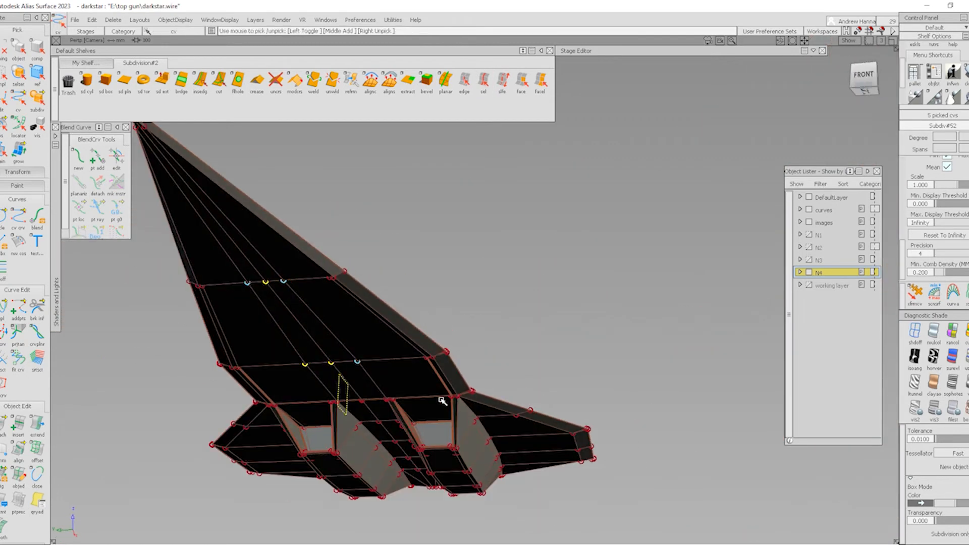
left_click(409, 329, "ctrl+shift")
middle_click_drag(410, 329, 535, 299, "alt+shift")
right_click_drag(581, 251, 511, 444)
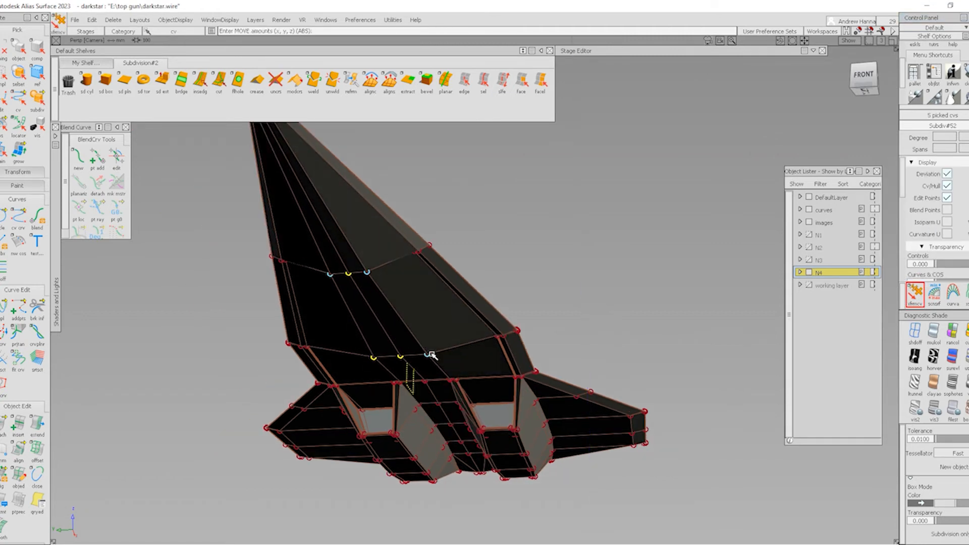
left_click_drag(432, 355, 352, 350, "alt+shift")
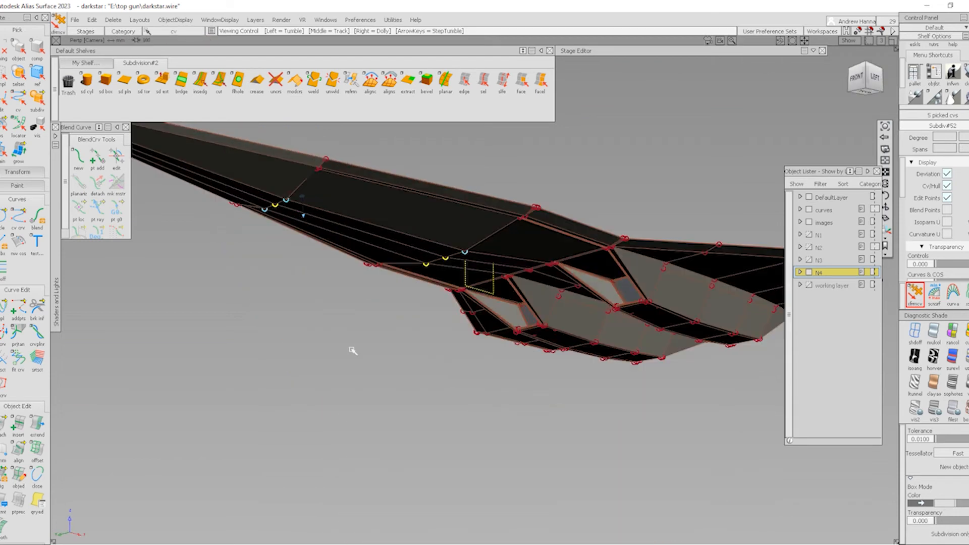
left_click_drag(517, 305, 637, 244, "alt+shift")
left_click(863, 79)
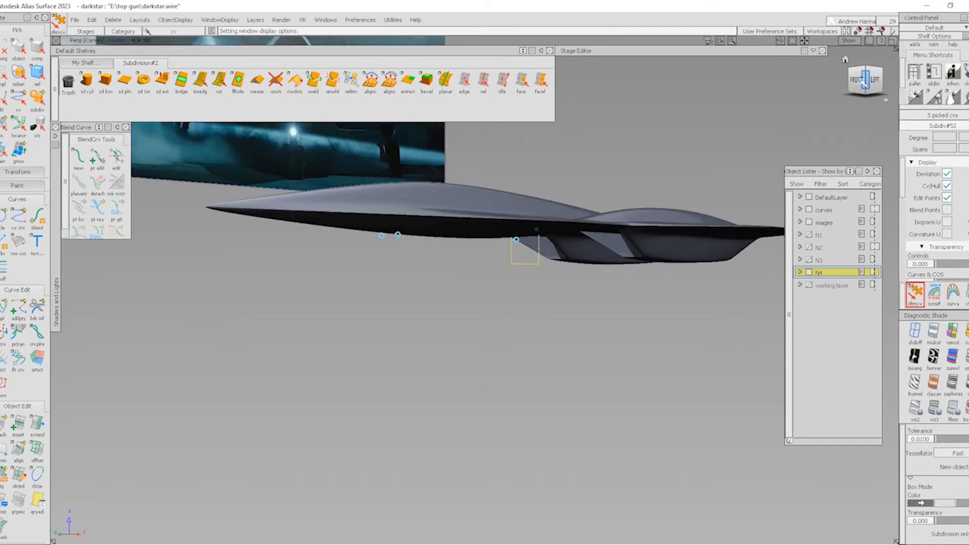
left_click(857, 79)
right_click_drag(404, 287, 434, 288, "alt+shift")
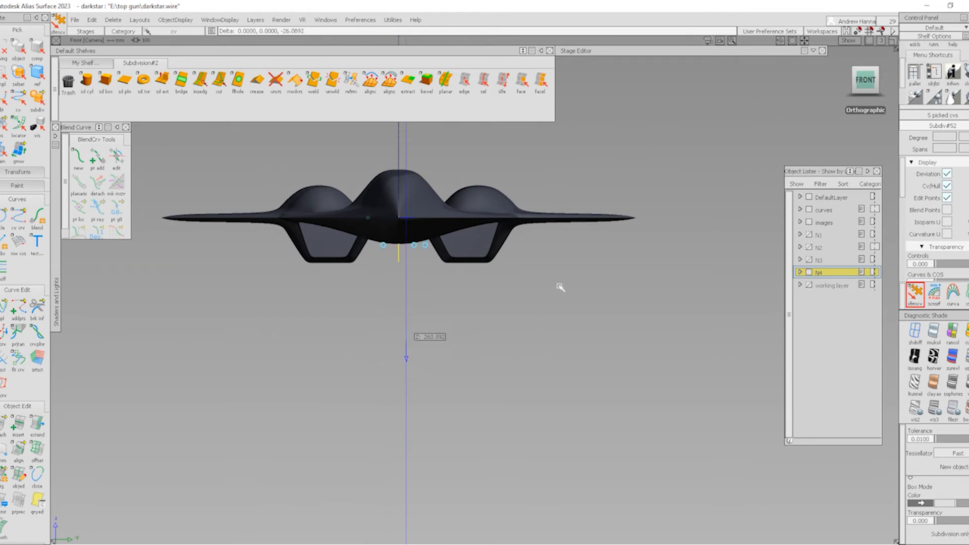
- Show the upper body's control vertices and lower the two beside the wingtip by about 9 in Z
right_click_drag(620, 219, 736, 339, "alt+shift")
right_click_drag(736, 339, 667, 253, "ctrl+shift")
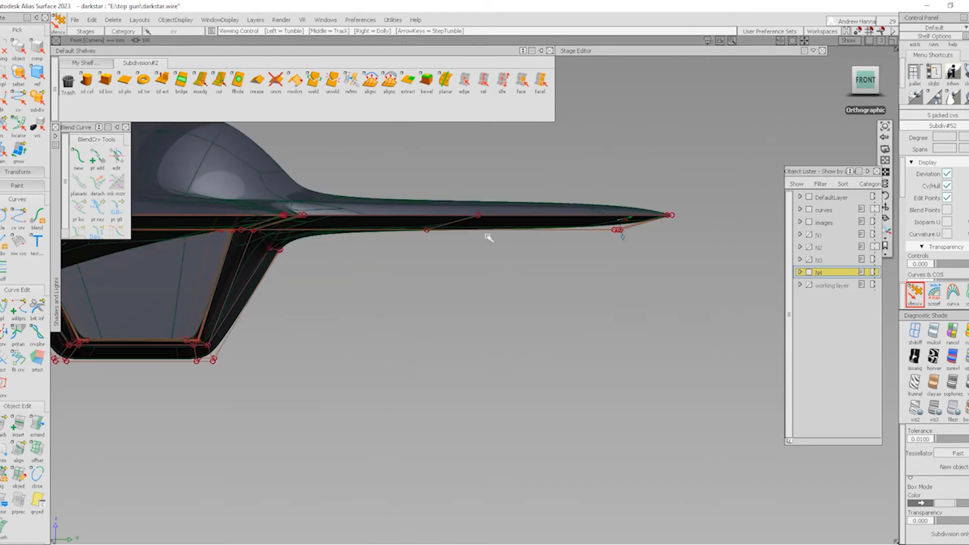
left_click_drag(590, 235, 651, 234, "ctrl+shift")
left_click(544, 203)
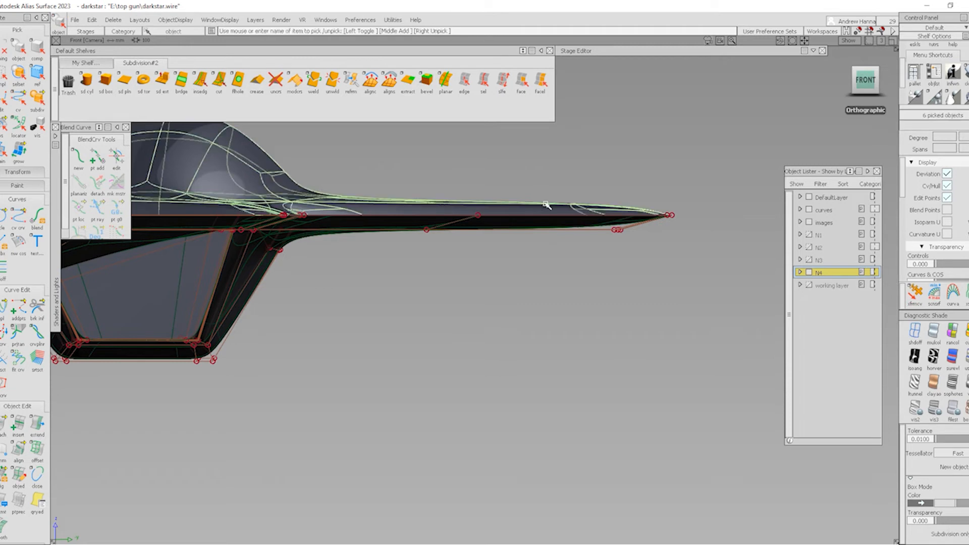
right_click_drag(495, 195, 634, 312, "ctrl+shift")
left_click_drag(733, 277, 675, 237)
left_click_drag(549, 211, 633, 211, "ctrl+shift")
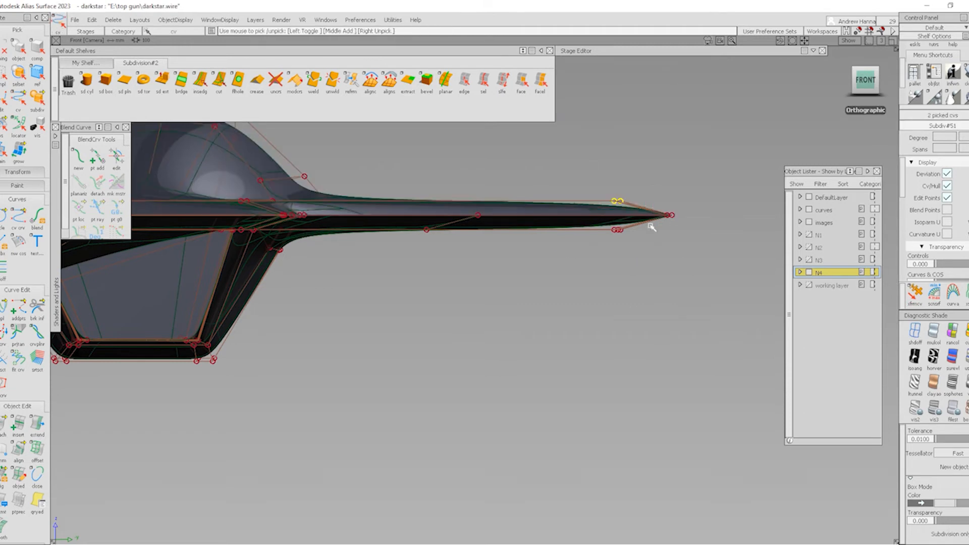
right_click_drag(659, 174, 657, 177)
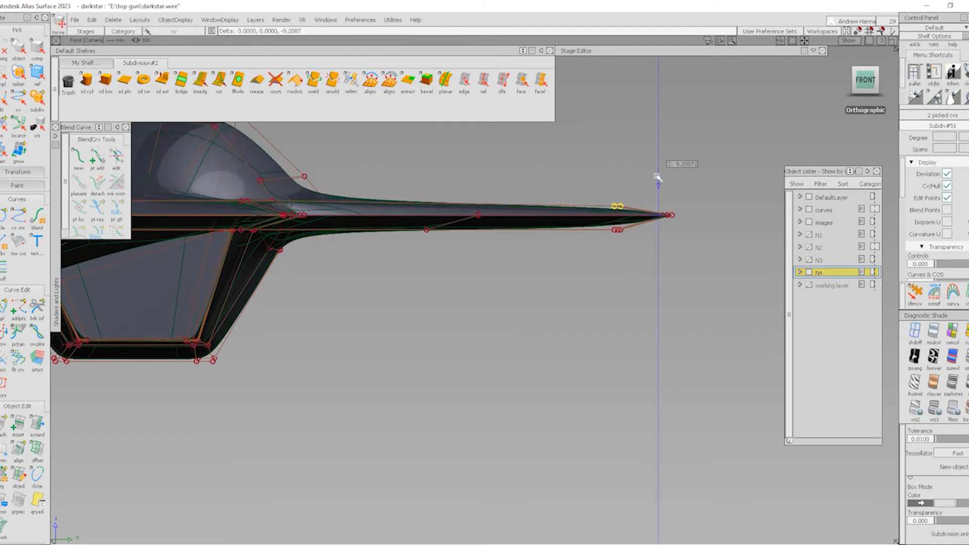
- Adjust the height of the three lower-surface control vertices beside the wingtip
left_click_drag(619, 236, 620, 235, "ctrl+shift")
left_click(617, 232)
middle_click_drag(646, 257, 645, 297, "ctrl+shift")
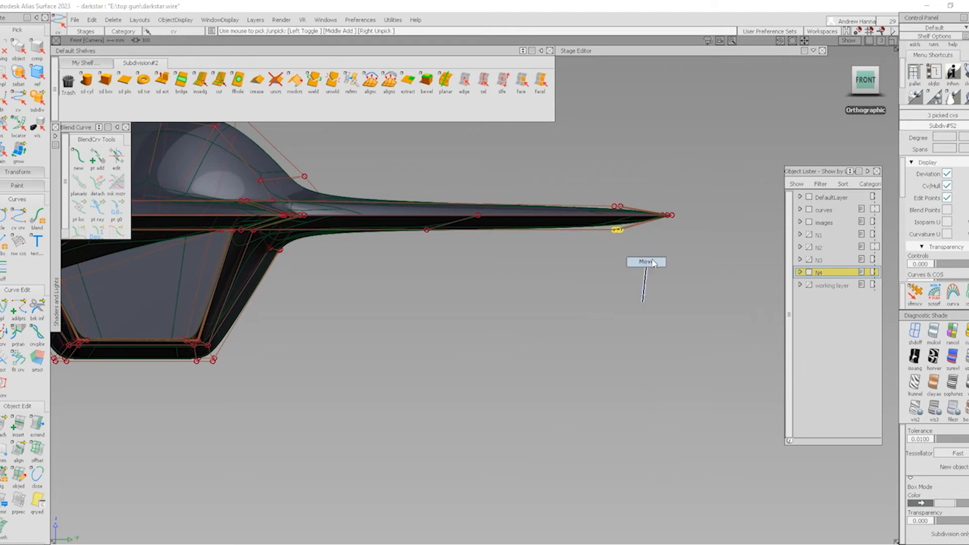
right_click_drag(657, 259, 436, 313)
- Examine the reshaped wing edge and fuselage underside from several angles, toggling the control vertices
middle_click_drag(414, 326, 519, 342, "alt+shift")
left_click_drag(518, 341, 515, 301, "ctrl+shift")
right_click_drag(596, 374, 591, 285, "ctrl+shift")
left_click_drag(586, 287, 416, 296, "alt+shift")
middle_click_drag(675, 260, 651, 296, "alt+shift")
right_click_drag(651, 295, 648, 173, "ctrl+shift")
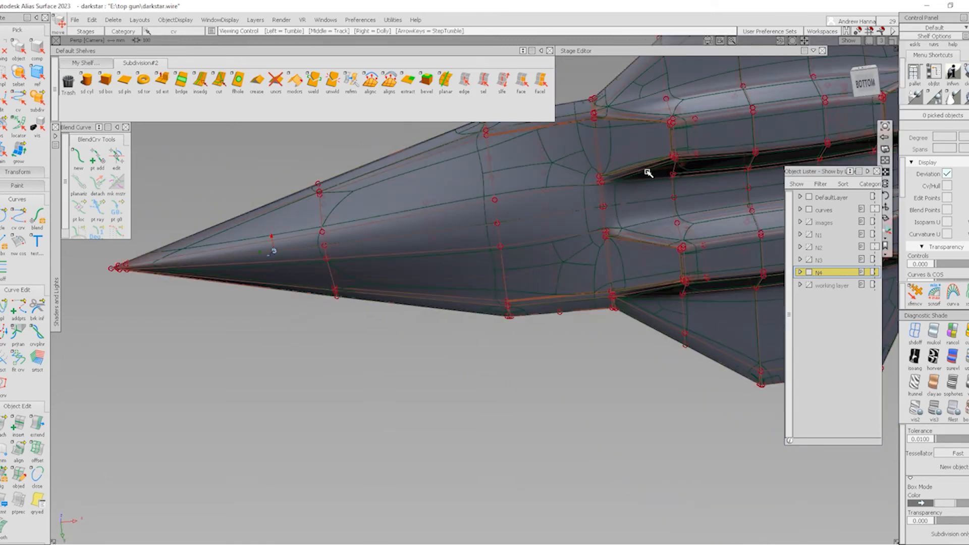
middle_click_drag(586, 271, 522, 269, "alt+shift")
- Pick the centre-row control vertices between the nacelles and lower those at the intake fronts in the unshaded side view
key("1")
right_click_drag(584, 225, 622, 261, "alt+shift")
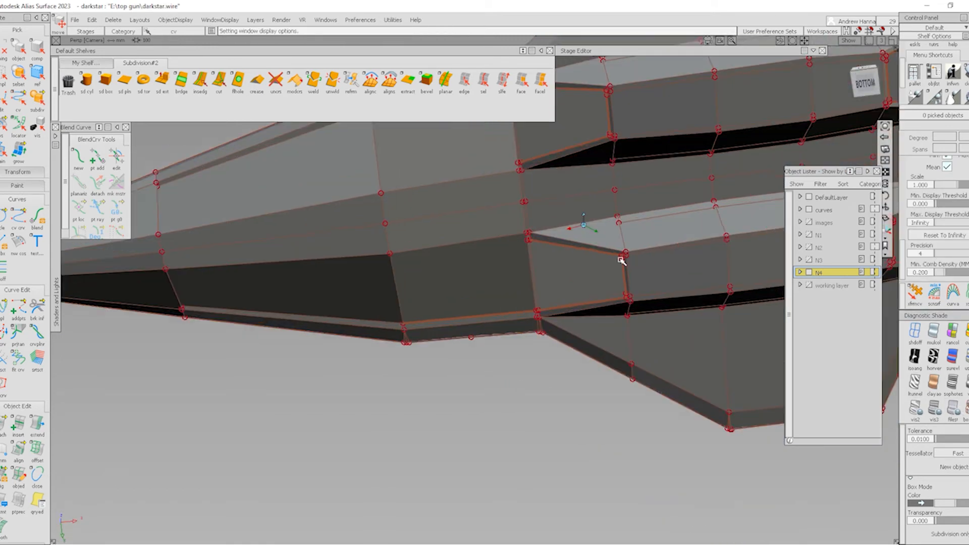
middle_click_drag(622, 261, 573, 298, "alt+shift")
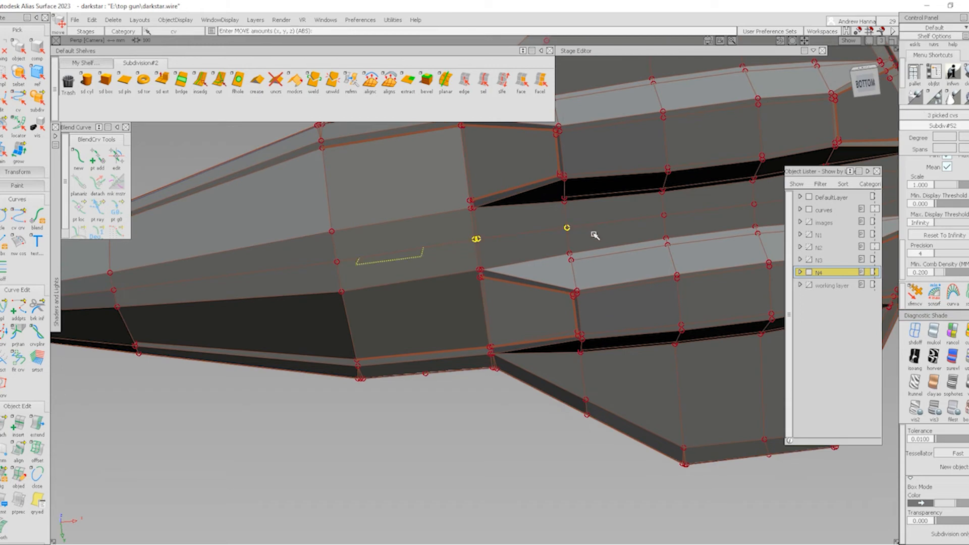
left_click(867, 70)
middle_click_drag(658, 304, 687, 235, "alt+shift")
left_click(915, 332)
mouse_move(517, 187)
right_mouse_down("alt+shift")
mouse_move(503, 295)
mouse_move(489, 261)
right_mouse_up("alt+shift")
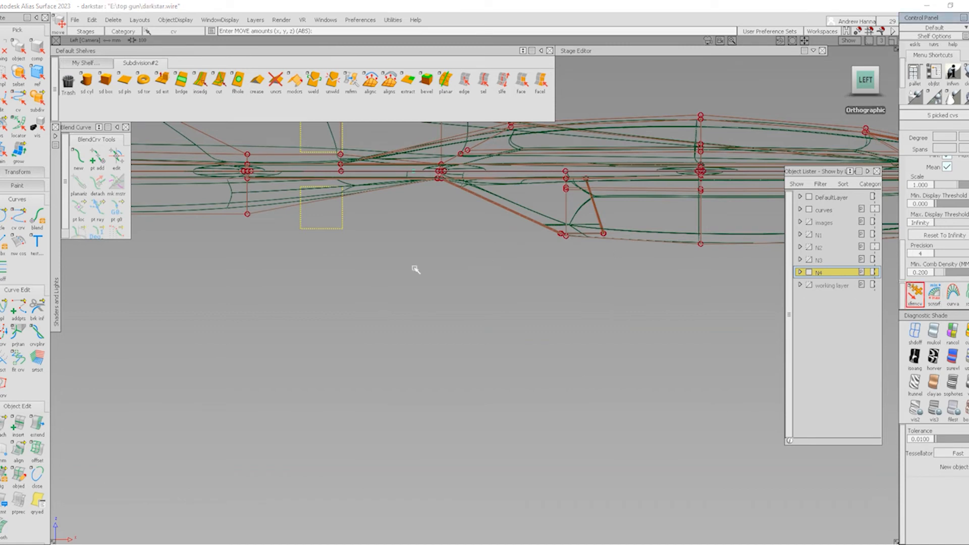
middle_click_drag(420, 266, 427, 245, "ctrl+shift")
right_click_drag(511, 232, 477, 363)
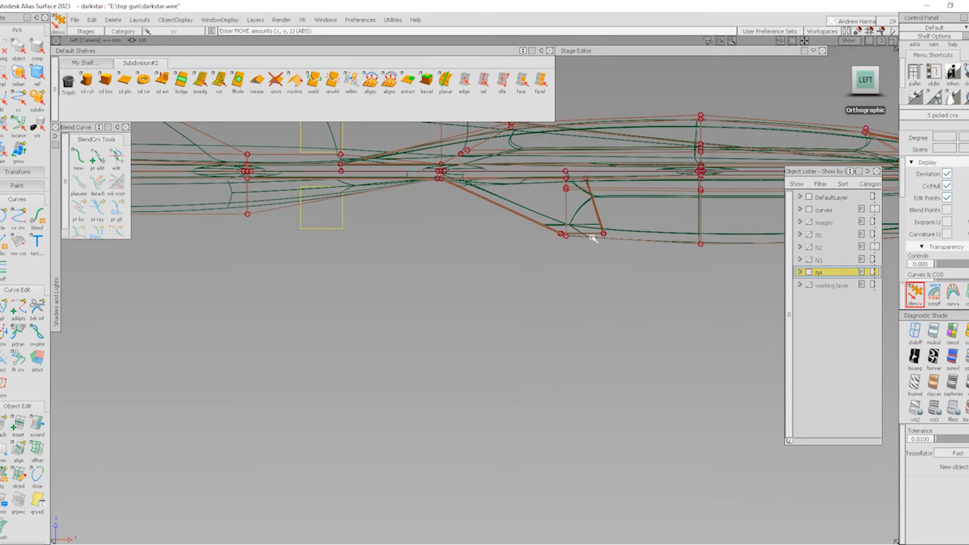
left_click_drag(592, 234, 673, 255, "alt+shift")
left_click(865, 82)
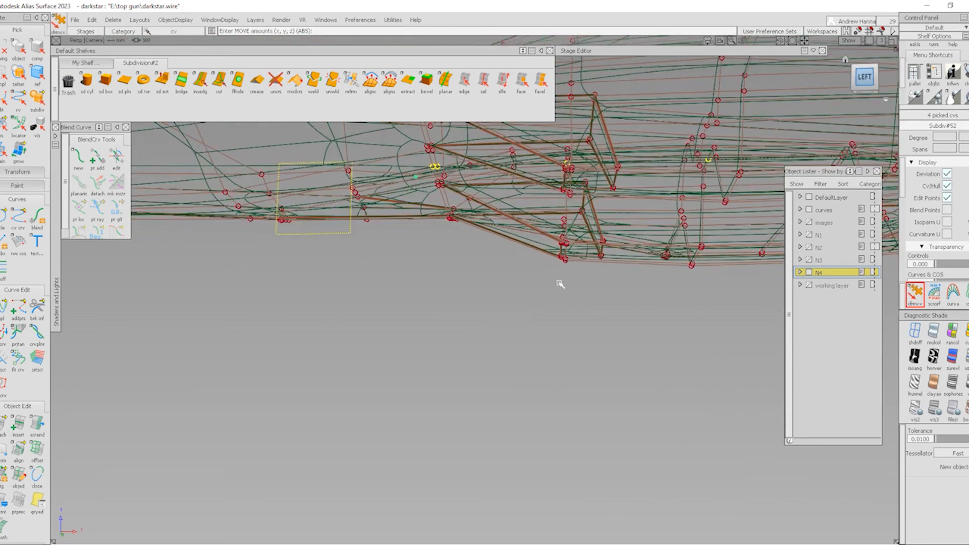
right_click_drag(485, 271, 403, 420)
- Hide the control vertices, reapply fast shading and examine the fuselage underside and nacelles from below and from the side
left_click_drag(373, 191, 360, 130, "ctrl+shift")
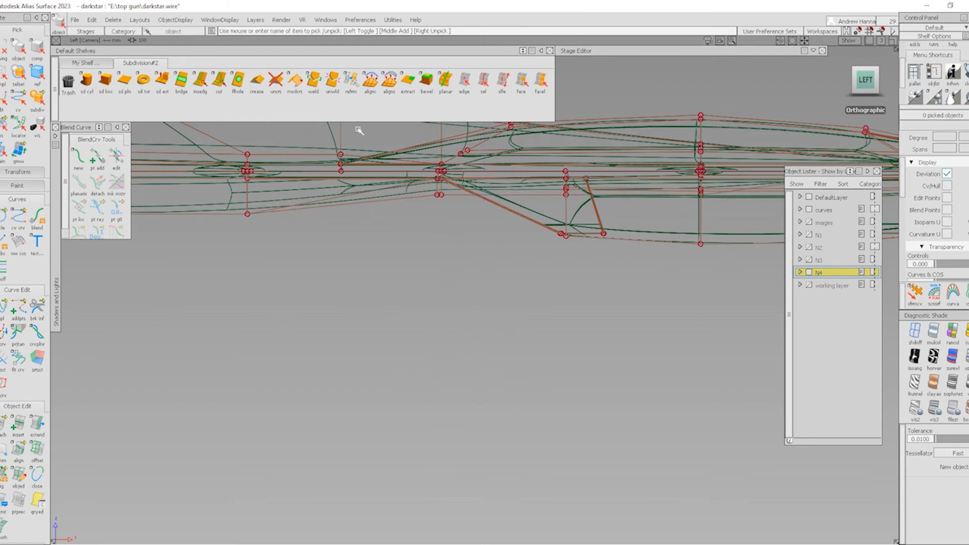
left_click(360, 130)
middle_click_drag(360, 130, 441, 298, "ctrl+shift")
left_click_drag(441, 298, 483, 194, "ctrl+shift")
middle_click_drag(561, 218, 600, 247, "alt+shift")
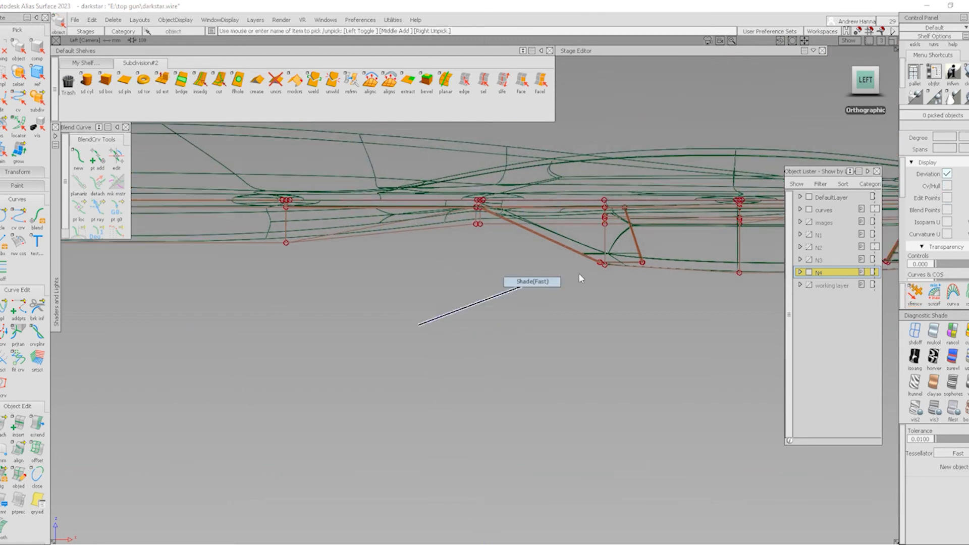
right_click_drag(495, 237, 399, 307, "alt+shift")
left_click_drag(398, 307, 544, 217, "alt+shift")
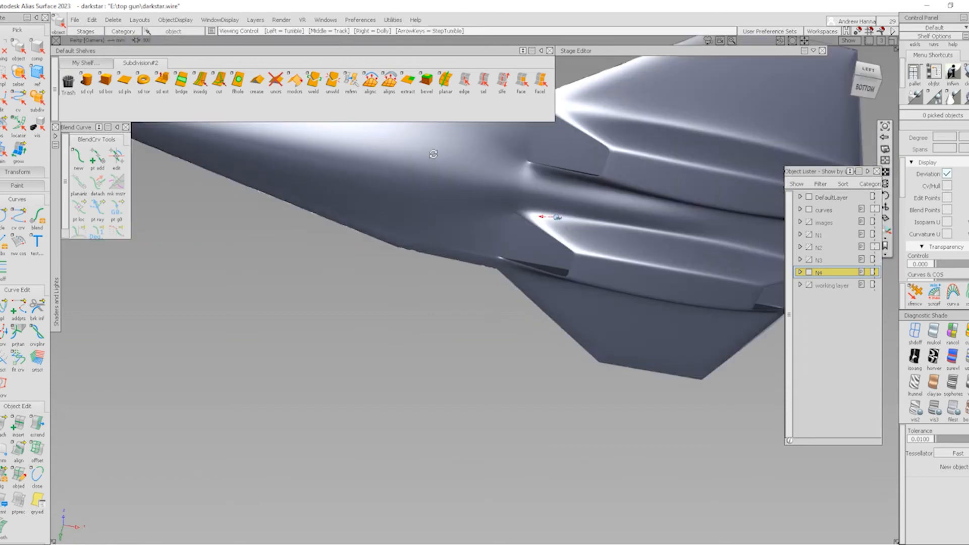
right_click_drag(544, 217, 515, 280, "alt+shift")
left_click_drag(514, 280, 614, 268, "alt+shift")
left_click_drag(528, 237, 443, 292, "alt+shift")
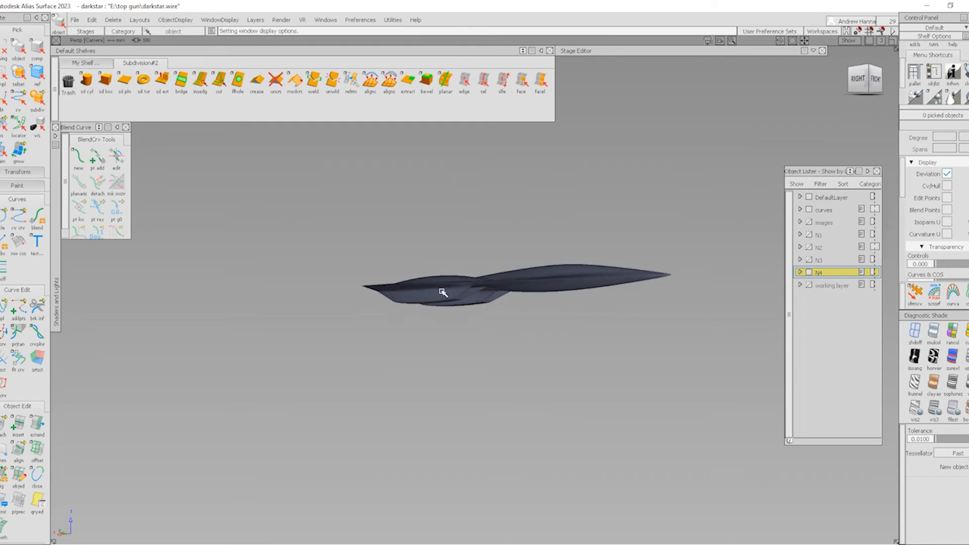
- Show the images layer and study the side profile and underside of the aircraft in the reference pictures
left_click(809, 222)
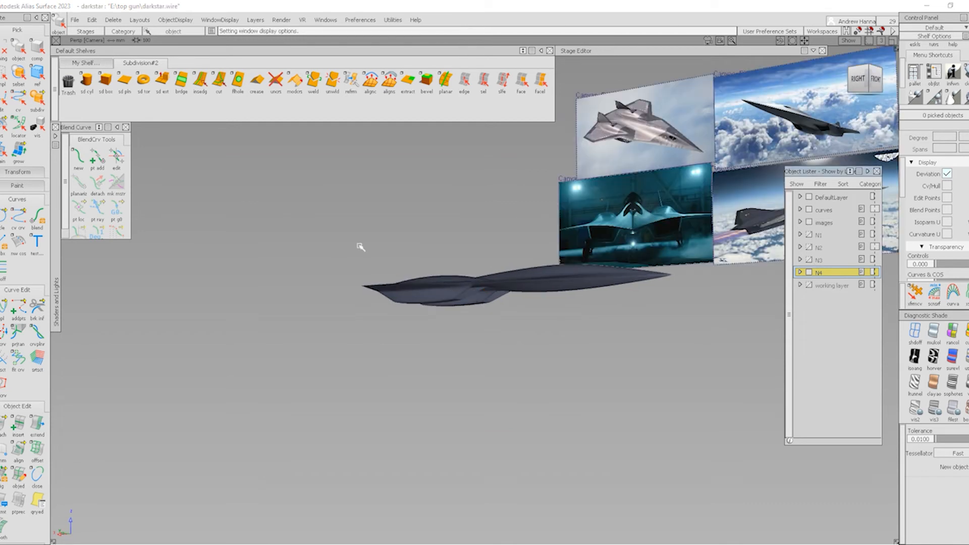
left_click_drag(594, 262, 536, 275, "alt+shift")
middle_click_drag(697, 266, 504, 259, "alt+shift")
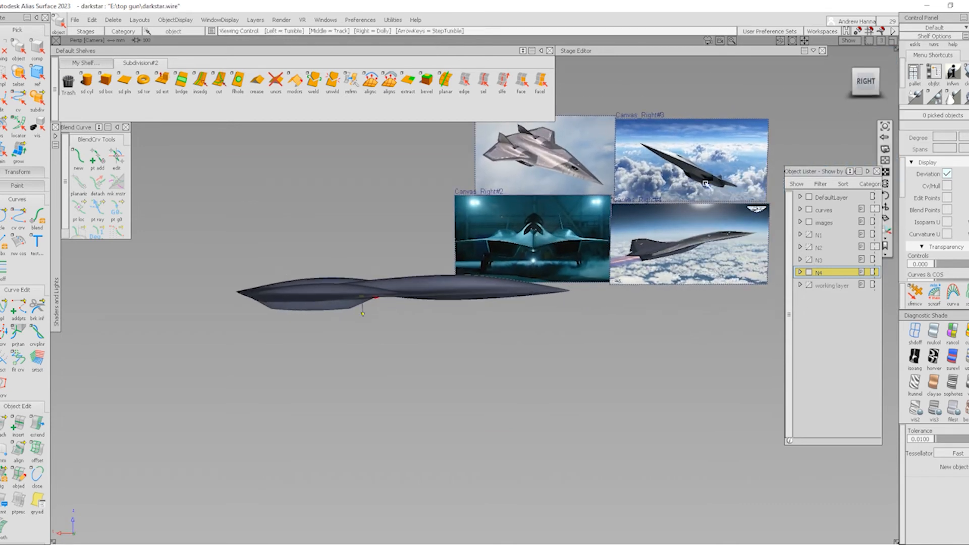
right_click_drag(503, 259, 310, 281, "alt+shift")
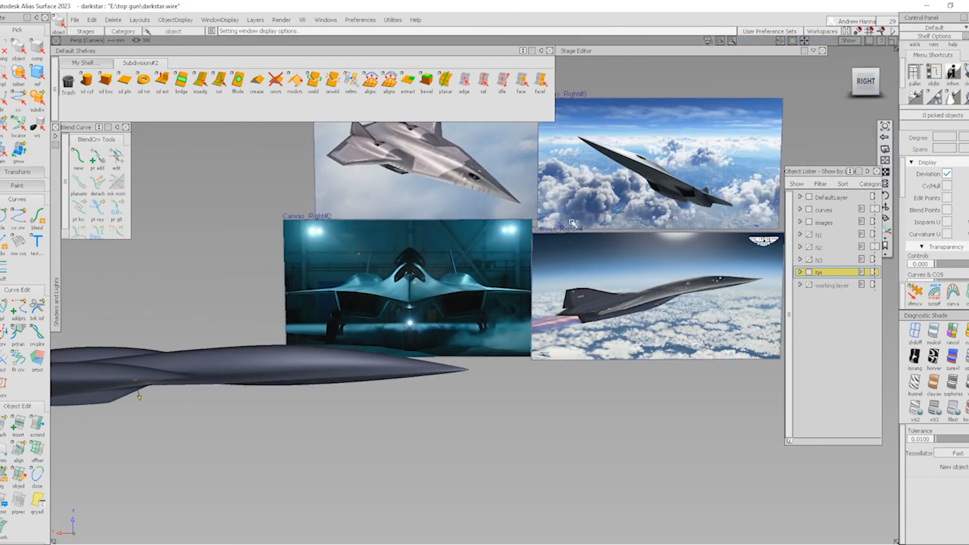
right_click_drag(705, 195, 250, 317, "alt+shift")
middle_click_drag(565, 277, 494, 325, "alt+shift")
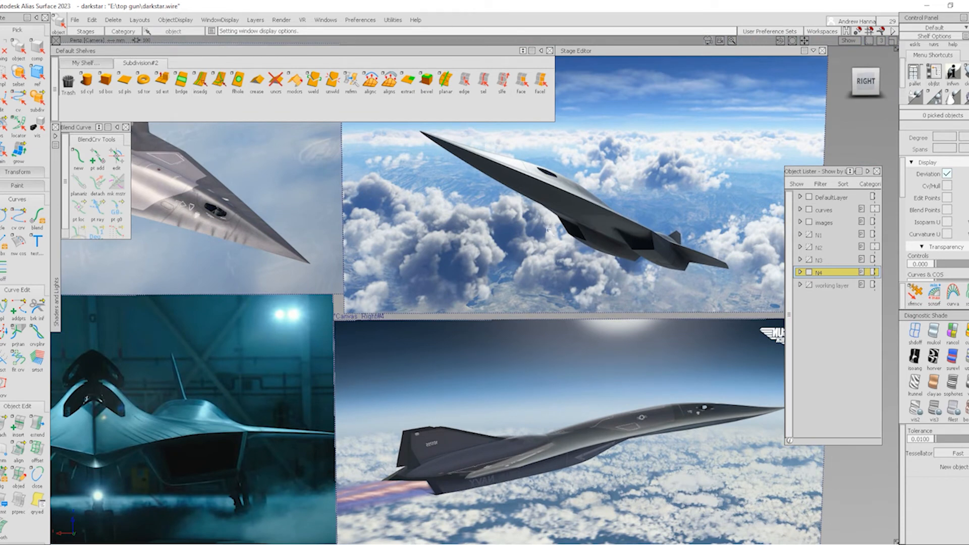
right_click_drag(548, 230, 605, 242, "alt+shift")
middle_click_drag(202, 407, 411, 280, "alt+shift")
- Examine the nacelles and the centre strip between them from below, in smooth shading and in box mode
left_click_drag(230, 303, 382, 343, "alt+shift")
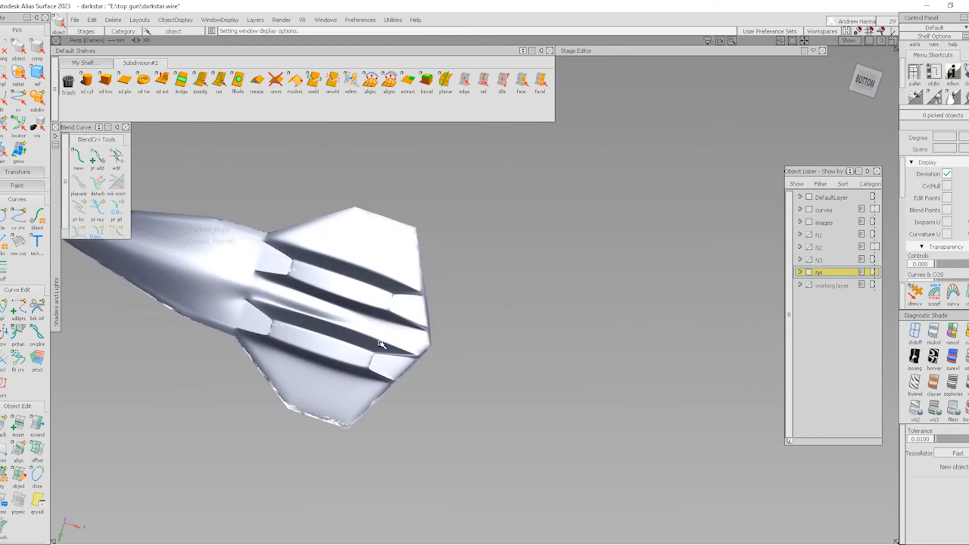
key("alt+m")
right_click_drag(278, 318, 348, 323, "alt+shift")
left_click_drag(287, 344, 294, 389, "alt+shift")
mouse_move(203, 274)
left_mouse_down("alt+shift")
mouse_move(214, 299)
mouse_move(277, 314)
mouse_move(504, 298)
mouse_move(432, 374)
mouse_move(679, 368)
mouse_move(543, 348)
mouse_move(287, 215)
mouse_move(359, 289)
left_mouse_up("alt+shift")
key("alt+m")
right_click_drag(348, 289, 360, 288, "alt+shift")
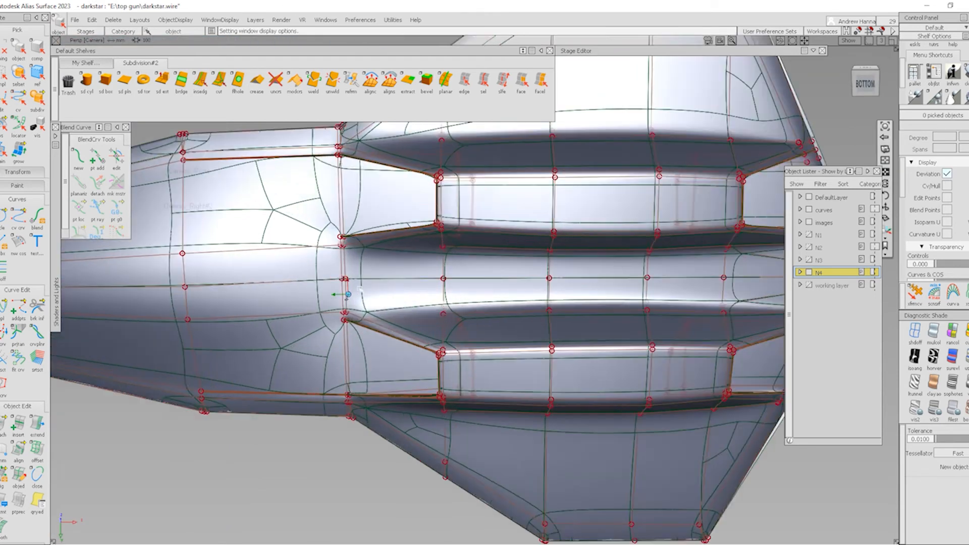
left_click_drag(359, 289, 393, 292, "alt+shift")
key("1")
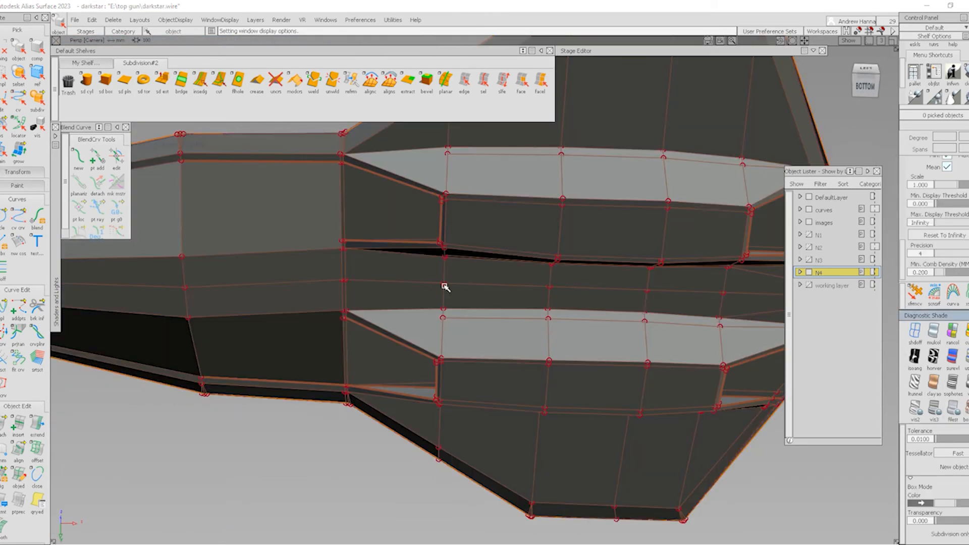
left_click_drag(367, 347, 330, 269, "alt+shift")
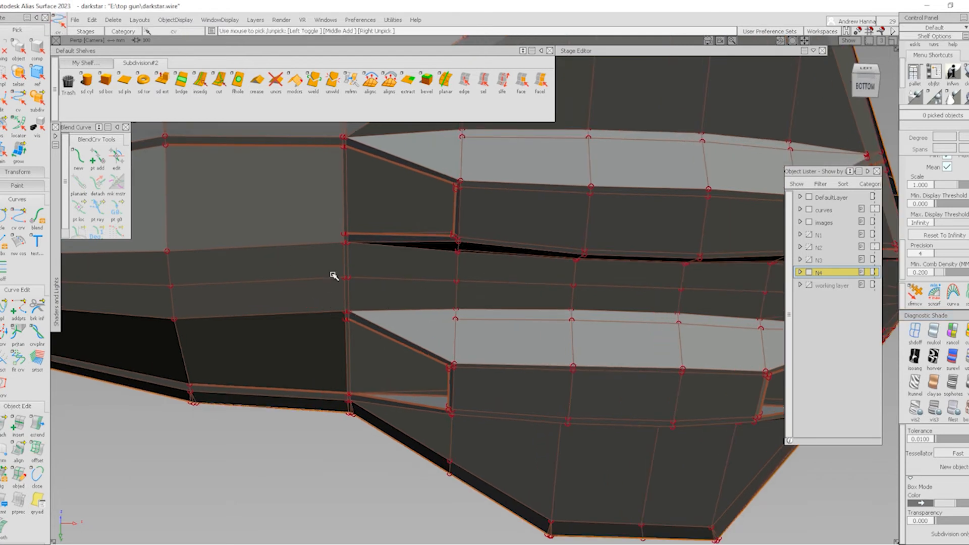
- Pick the four centreline control vertices between the nacelles from the intake fronts rearward and lower them about 13.5 mm
left_click(862, 89)
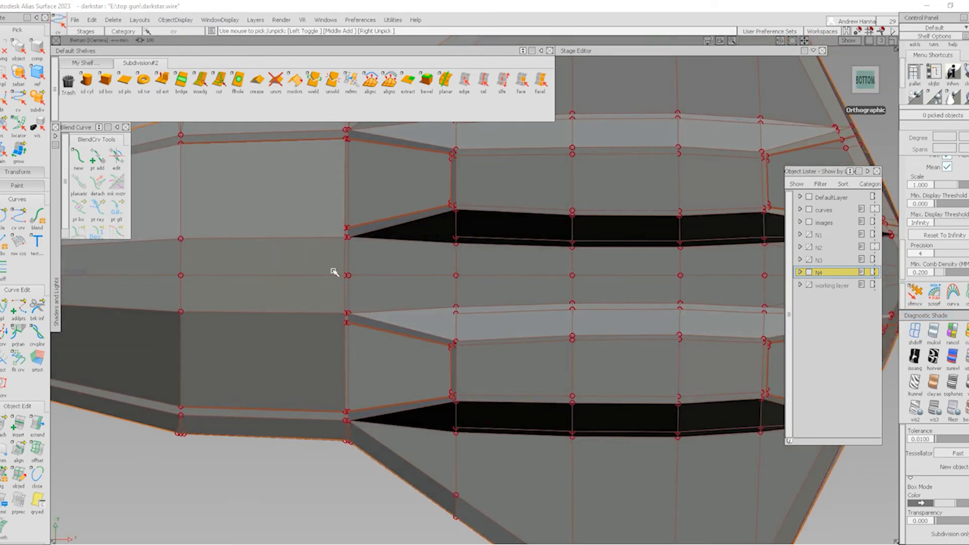
left_click_drag(330, 269, 625, 283)
left_click_drag(372, 286, 478, 304, "alt+shift")
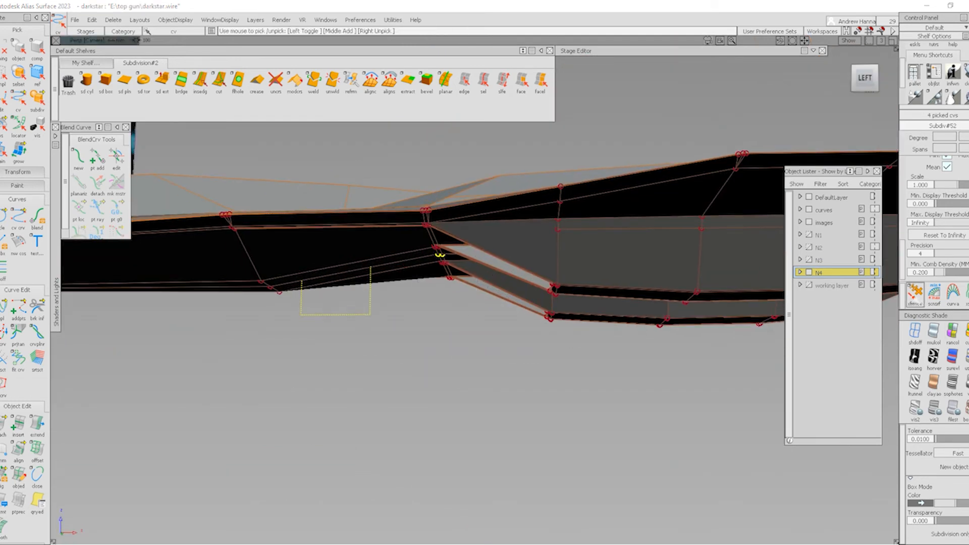
left_click_drag(474, 349, 469, 323, "ctrl+shift")
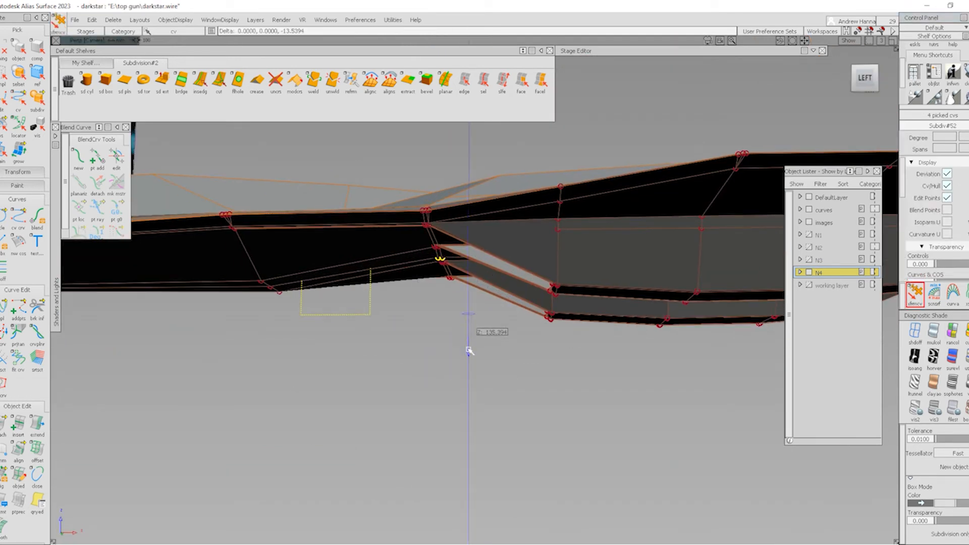
left_click_drag(468, 359, 438, 208, "alt+shift")
- Delete the short edge between the doubled rows at the centreline vertices level with the intake fronts
right_click_drag(435, 222, 446, 312, "alt+shift")
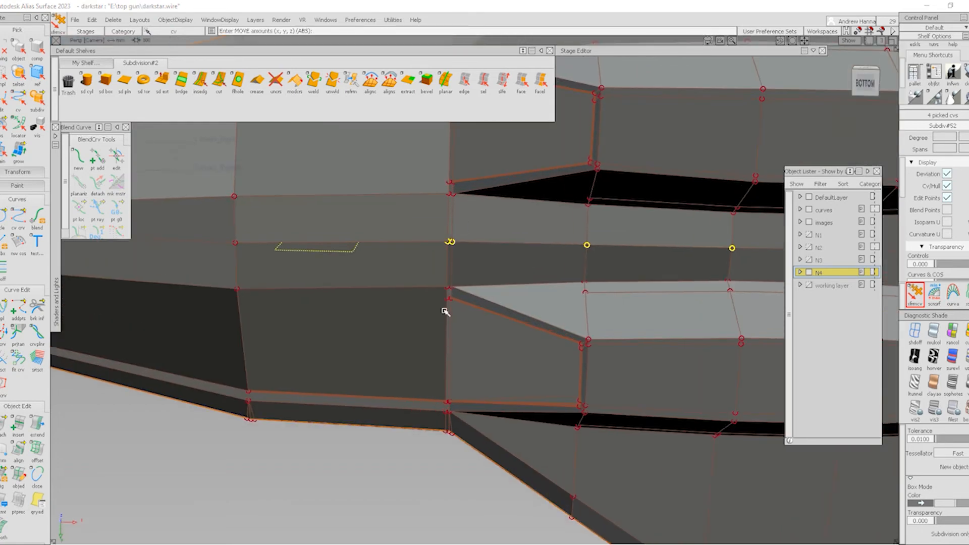
left_click_drag(443, 319, 443, 268, "ctrl+shift")
left_click(464, 83)
left_click(444, 349)
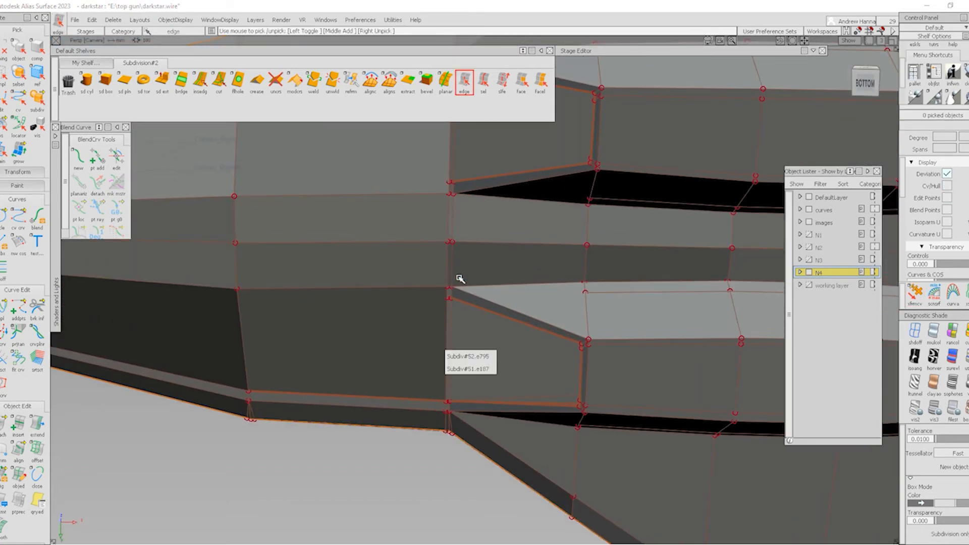
right_click_drag(457, 276, 447, 252, "alt+shift")
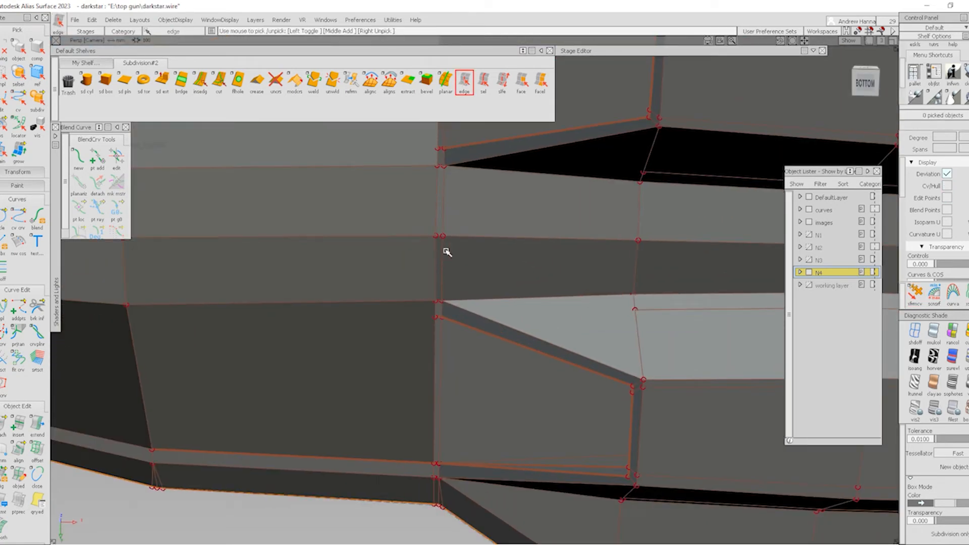
left_click(436, 220)
key("Delete")
key("Return")
left_click_drag(508, 272, 499, 195, "alt+shift")
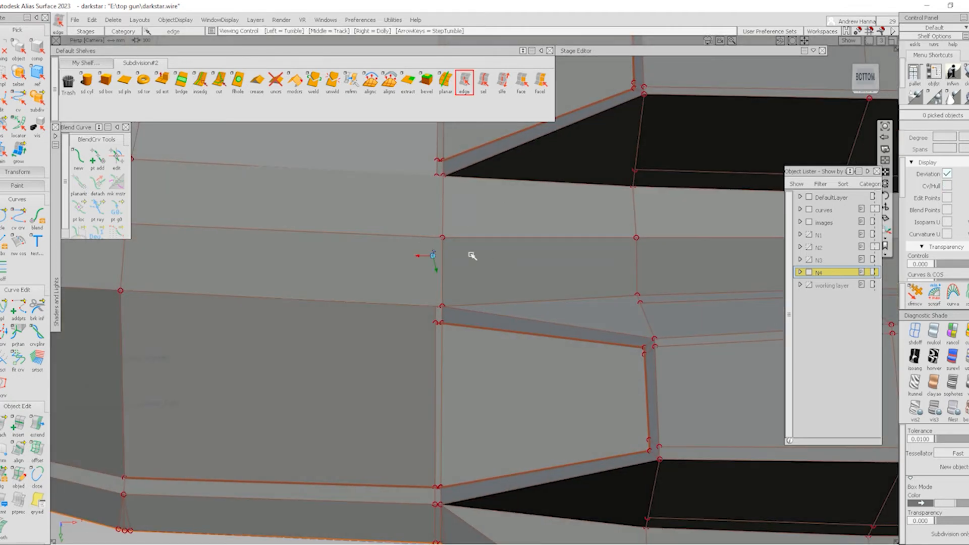
- Lower the remaining centreline control vertex level with the intake fronts by about 1.4 mm
left_click_drag(472, 256, 445, 258, "alt+shift")
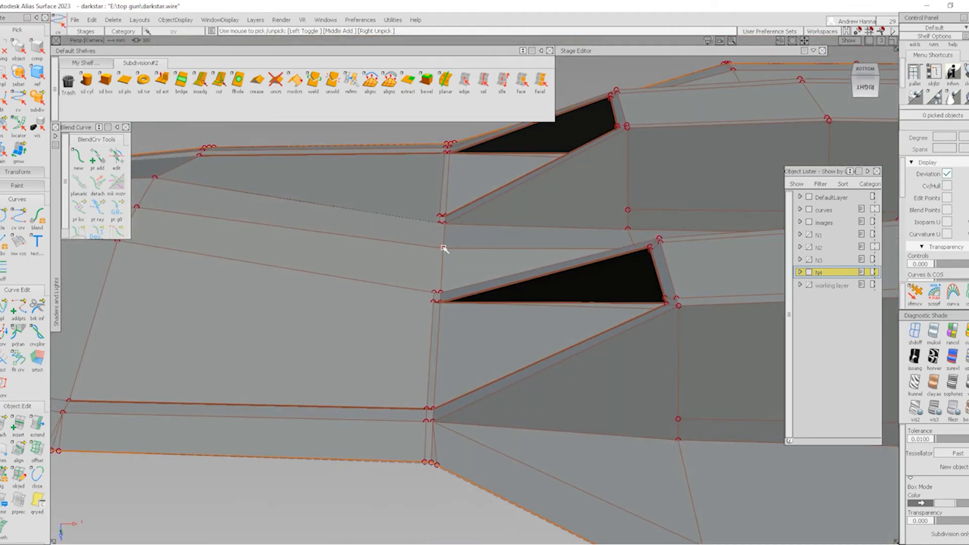
right_click_drag(463, 255, 458, 274, "ctrl+shift")
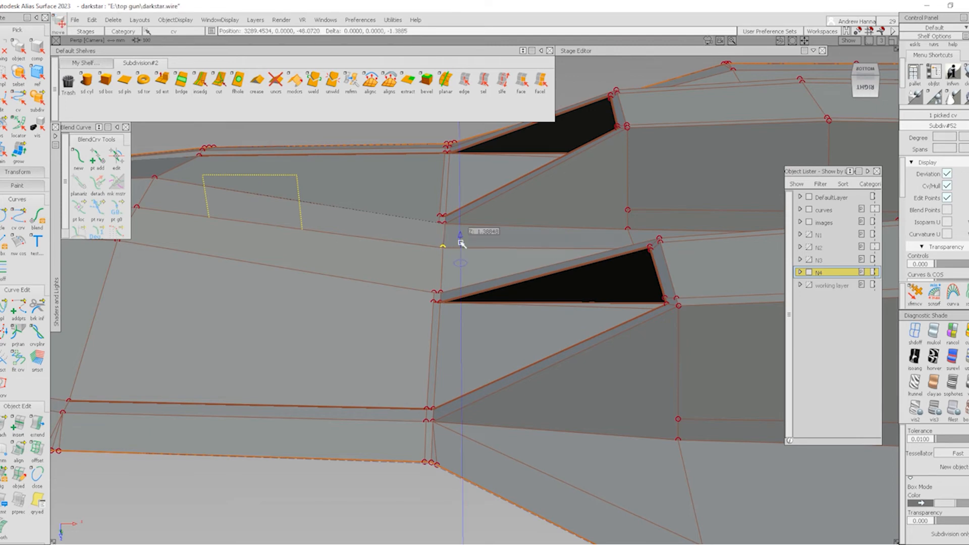
left_click_drag(466, 235, 376, 316, "alt+shift")
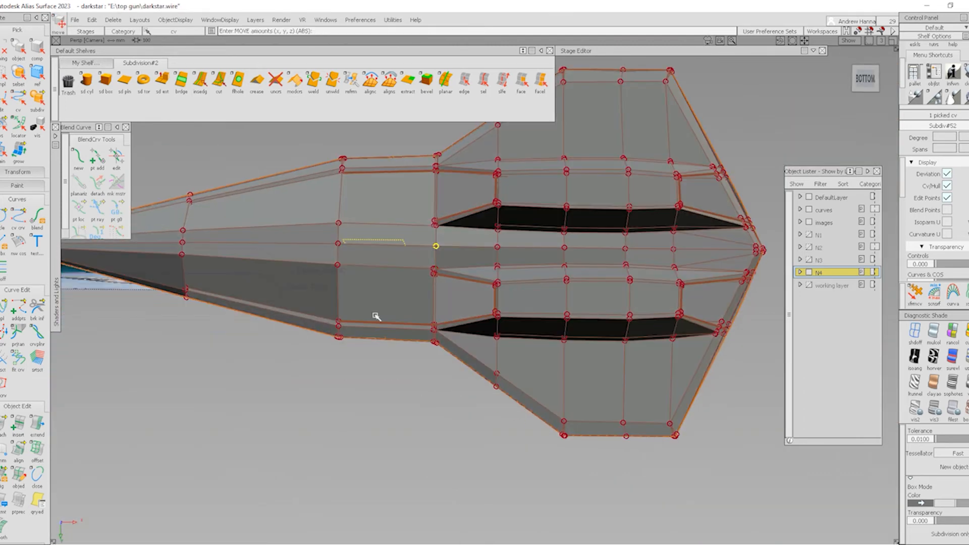
- Delete the two creased edges running along the lower side of the fuselage ahead of the nacelle intake
mouse_move(320, 243)
left_mouse_down("alt+shift")
mouse_move(434, 252)
mouse_move(372, 240)
mouse_move(446, 367)
mouse_move(428, 274)
left_mouse_up("alt+shift")
key("alt+m")
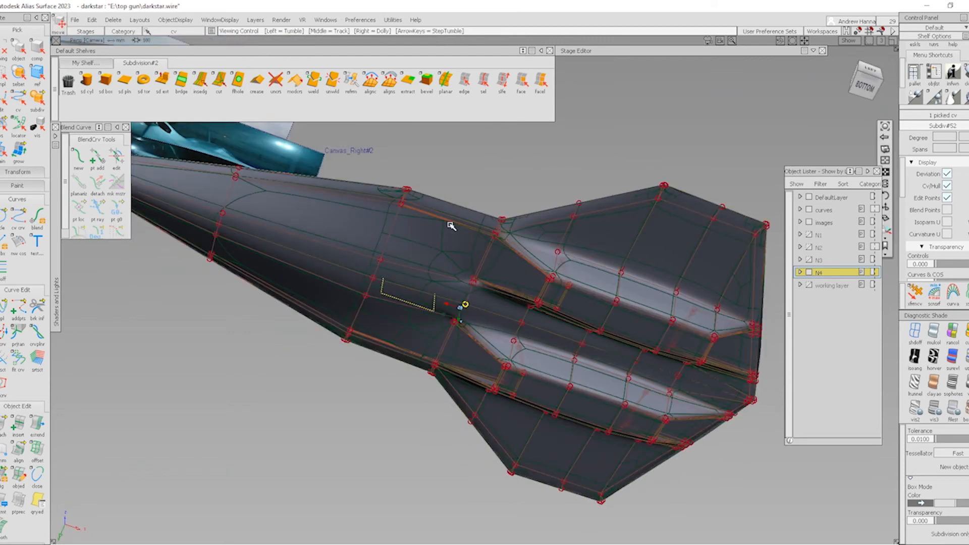
right_click_drag(450, 223, 442, 225, "alt+shift")
left_click_drag(441, 225, 367, 197, "alt+shift")
left_click(966, 409)
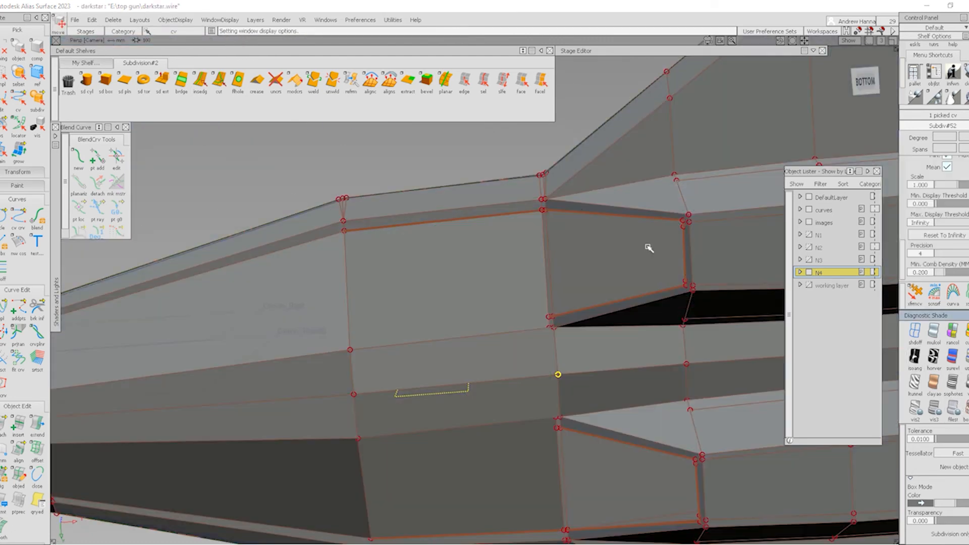
right_click_drag(558, 249, 596, 204, "alt+shift")
middle_click_drag(596, 204, 636, 192, "alt+shift")
right_click_drag(637, 192, 581, 223, "alt+shift")
left_click(465, 80)
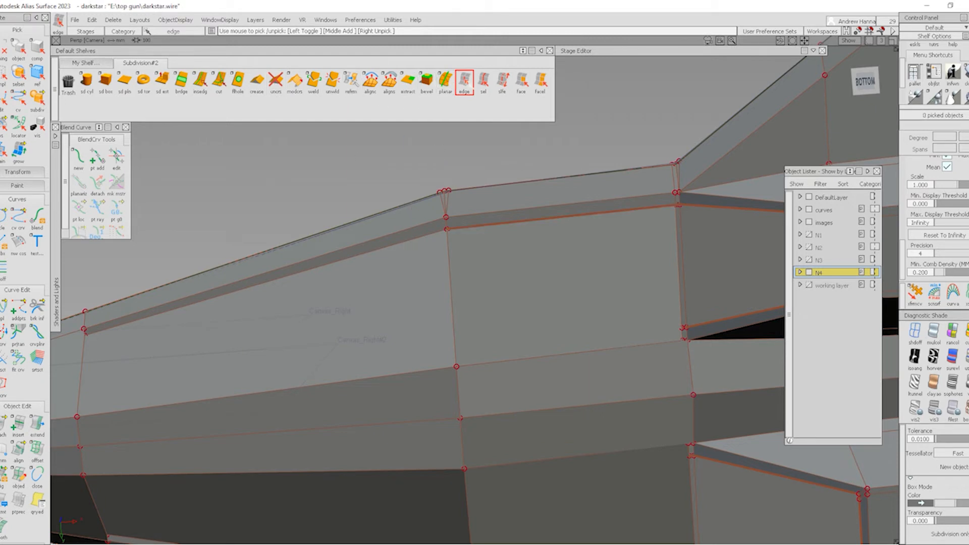
left_click(437, 232)
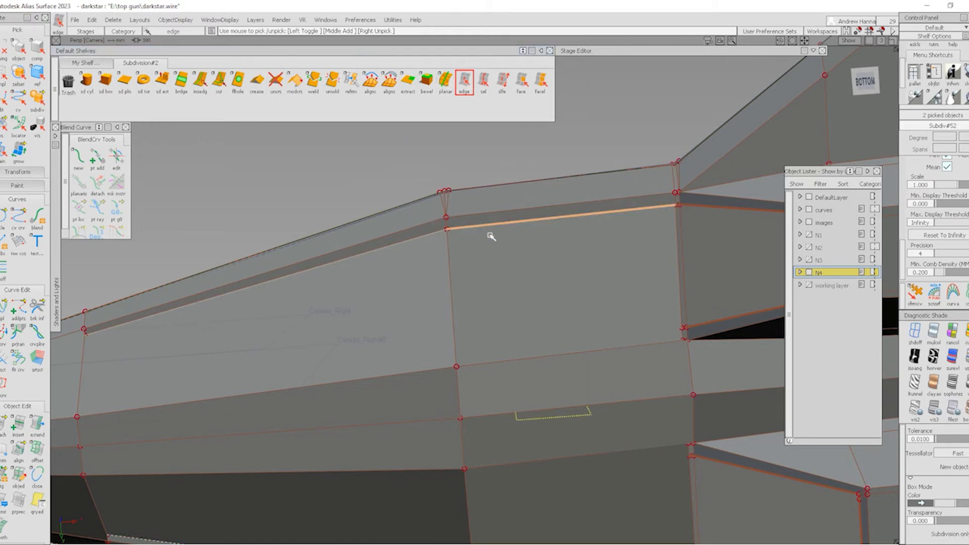
key("Delete")
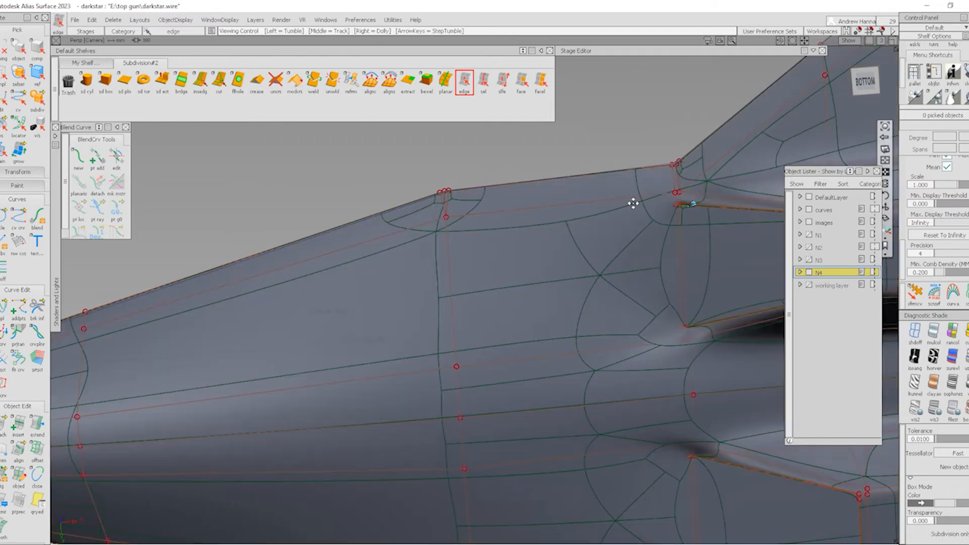
- Cut two edges from the outer and inner front corners of the intake, meeting at one point on the next fuselage section forward
middle_click_drag(634, 203, 580, 208, "alt+shift")
mouse_move(597, 216)
right_mouse_down("ctrl+shift")
mouse_move(652, 287)
mouse_move(641, 259)
mouse_move(662, 298)
right_mouse_up("ctrl+shift")
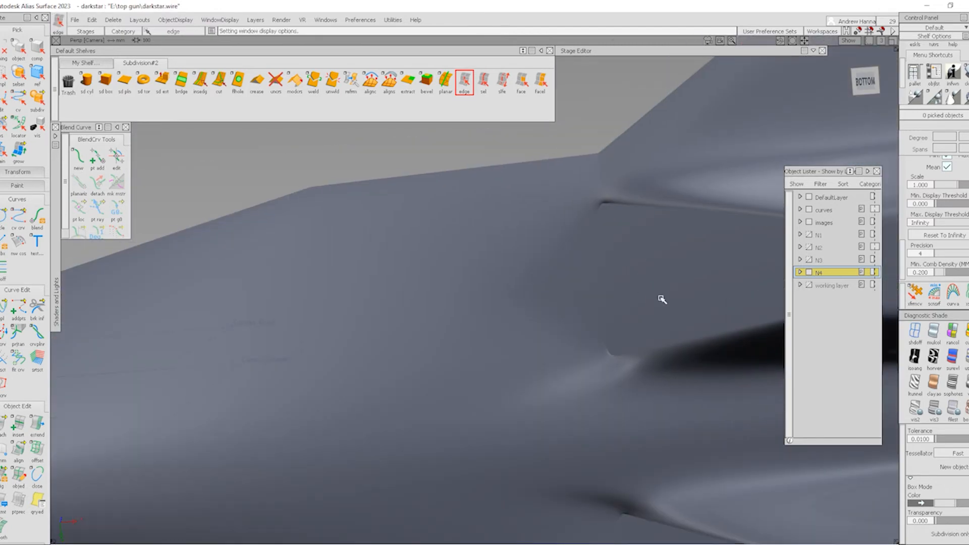
right_click_drag(651, 252, 677, 302, "ctrl+shift")
right_click_drag(610, 250, 613, 244, "alt+shift")
key("1")
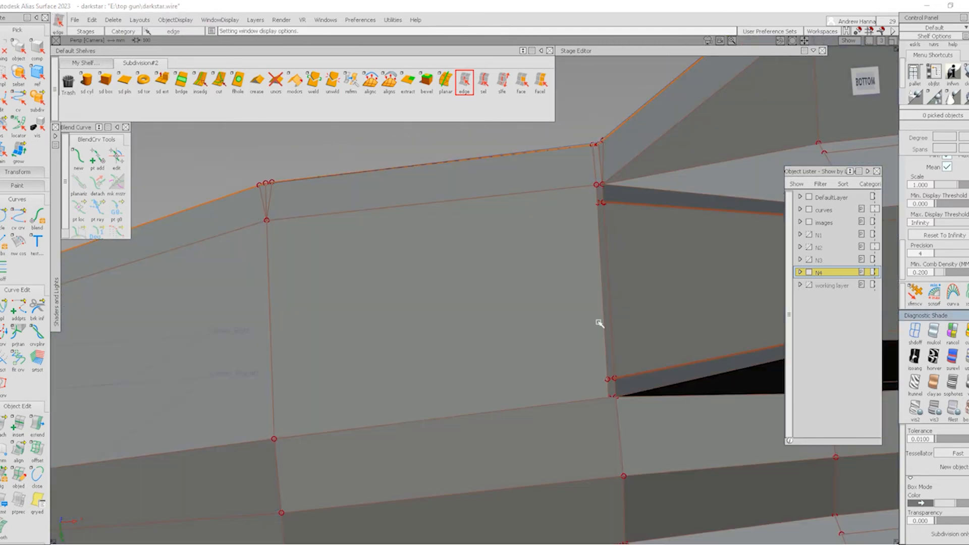
left_click(218, 81)
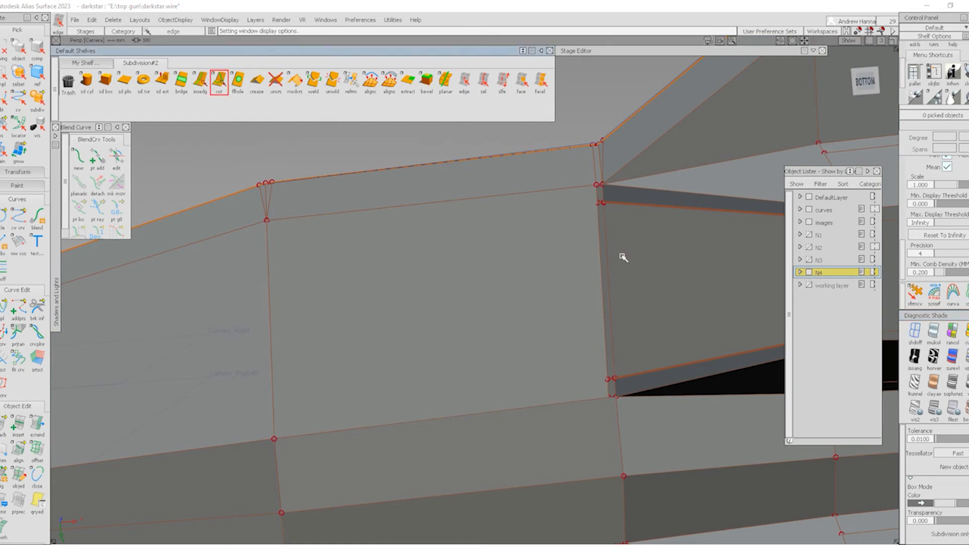
left_click(596, 203)
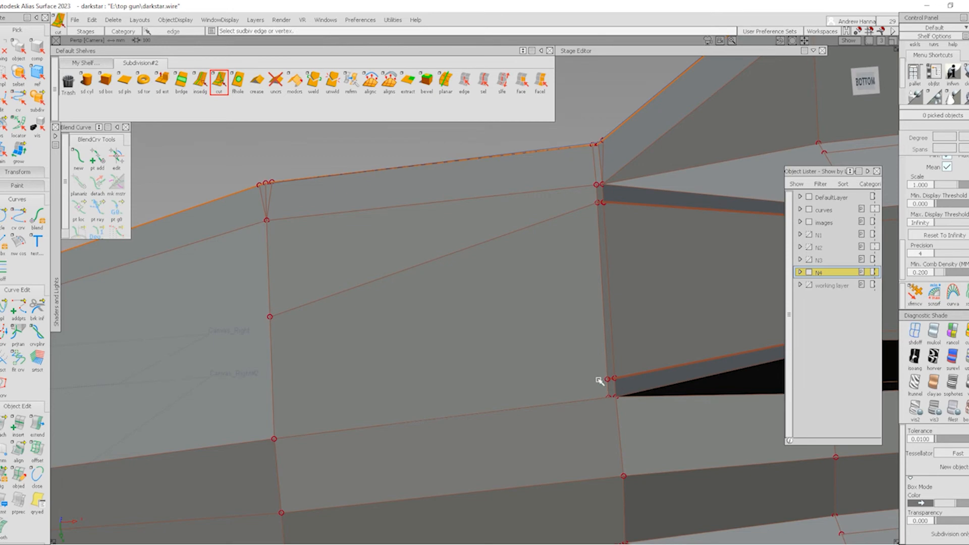
left_click(270, 318)
- Examine the smoothed underside and front of the aircraft beside the reference images, then return to box mode
key("b")
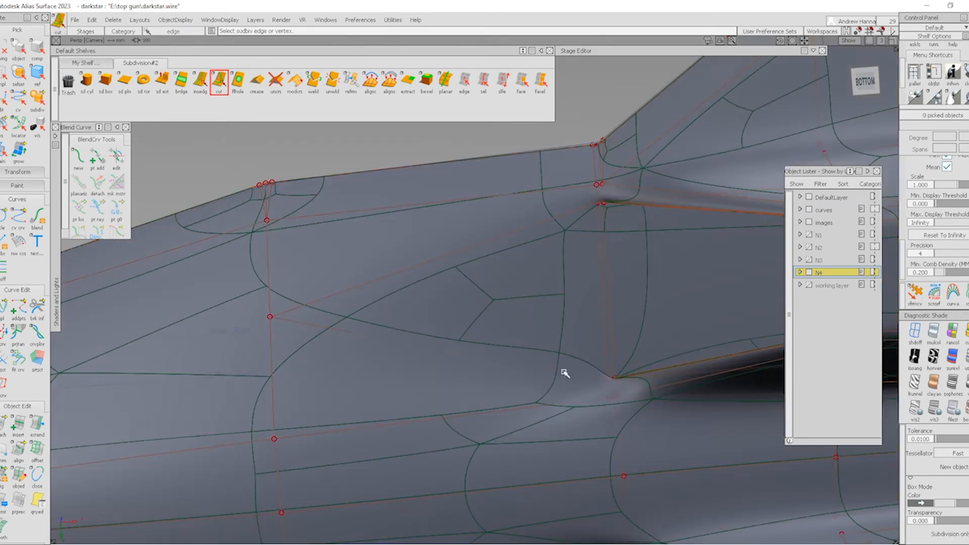
key("m")
right_click_drag(547, 279, 567, 389, "alt+shift")
left_click_drag(567, 389, 638, 345, "alt+shift")
left_click_drag(479, 393, 644, 350, "alt+shift")
right_click_drag(644, 350, 638, 313, "ctrl+shift")
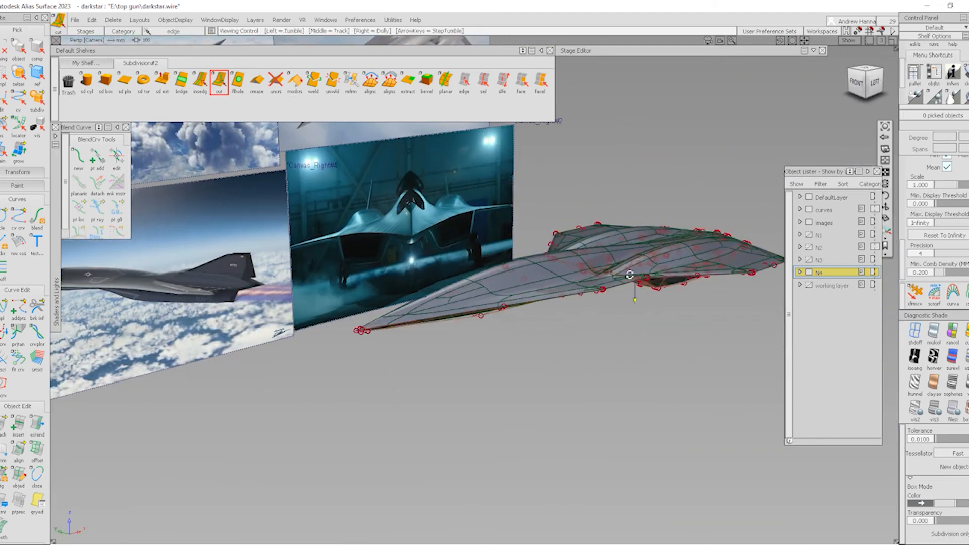
left_click_drag(630, 276, 446, 233, "alt+shift")
left_click(911, 415)
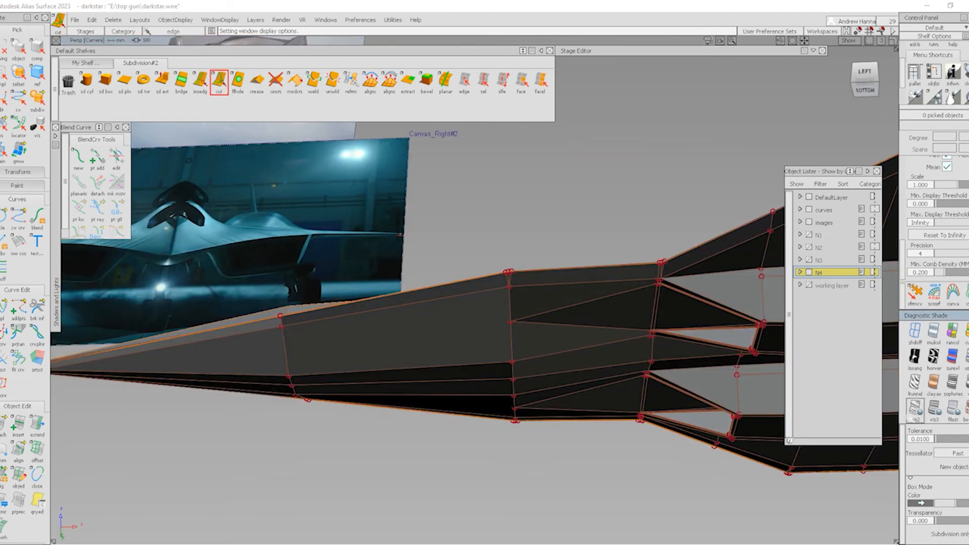
- Pick the control vertex where the two cuts ahead of the intake meet and lower it about 54 mm
left_click(878, 91)
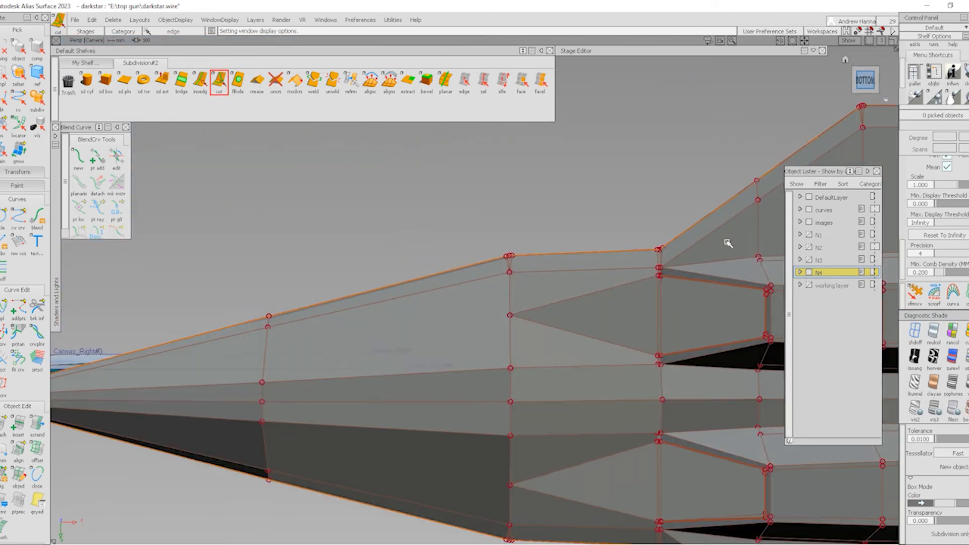
left_click(505, 316)
left_click_drag(510, 315, 587, 418, "alt+shift")
middle_click_drag(636, 428, 628, 368, "ctrl+shift")
mouse_move(629, 361)
right_mouse_down()
mouse_move(653, 381)
mouse_move(736, 314)
right_mouse_up()
key("ctrl+z")
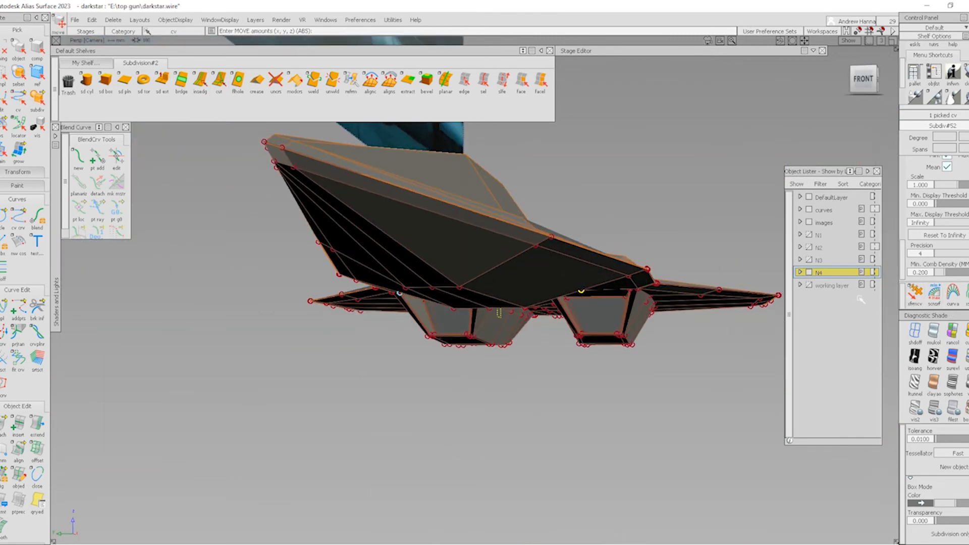
middle_click_drag(599, 322, 683, 383, "ctrl+shift")
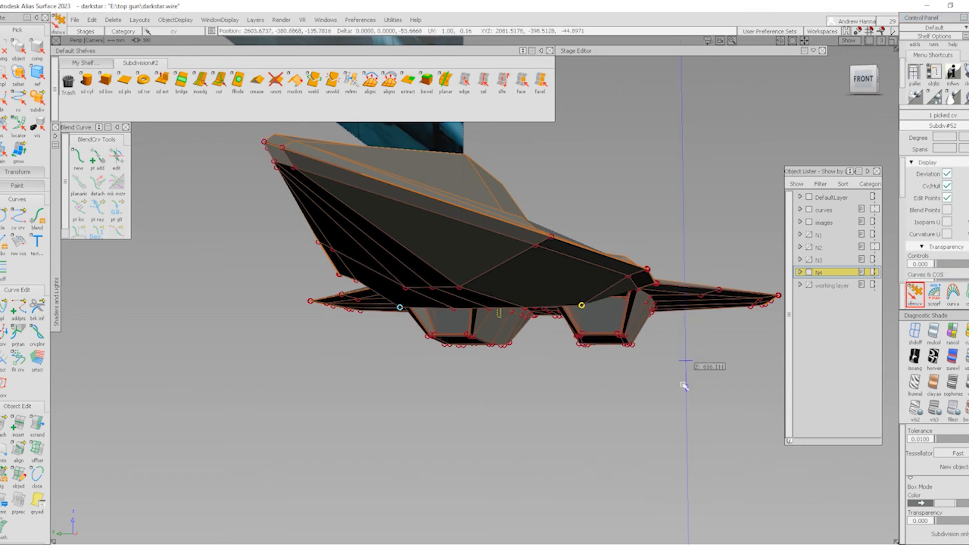
left_click_drag(690, 389, 355, 279, "alt+shift")
- Pick the four control vertices at the inner front corners of the intakes and lower them about 18 mm
middle_click_drag(454, 318, 294, 290, "alt+shift")
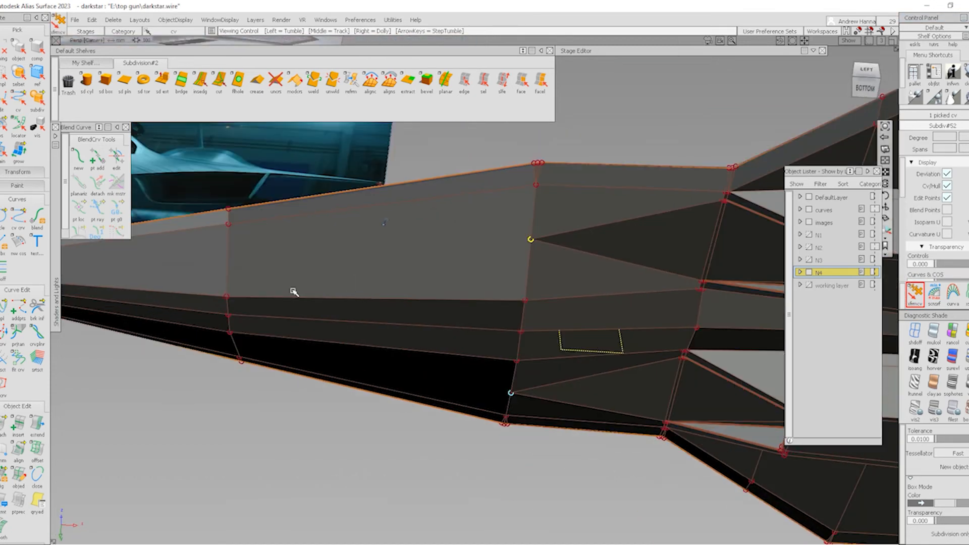
left_click_drag(454, 298, 681, 255, "alt+shift")
left_click_drag(627, 292, 646, 172, "alt+shift")
left_click(642, 189)
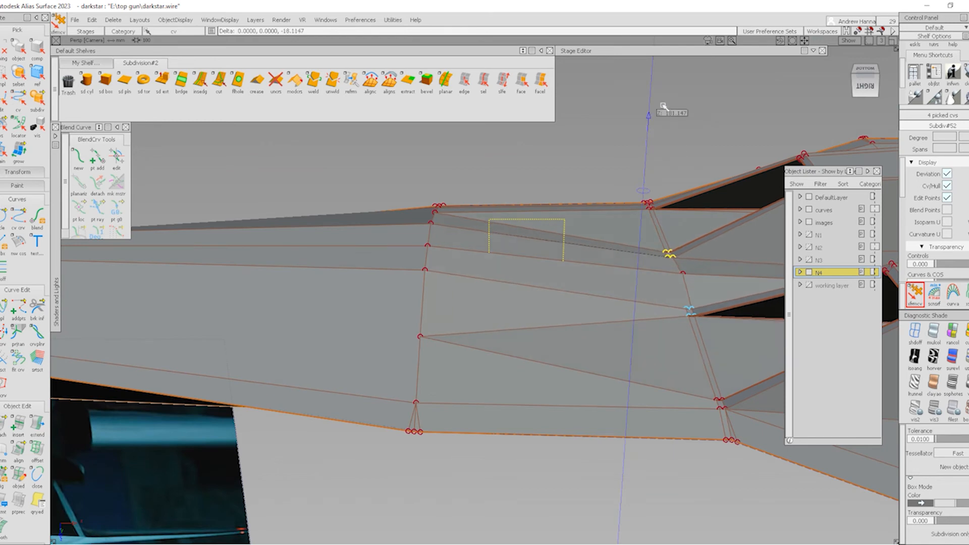
left_click_drag(664, 106, 671, 88)
- Examine the reshaped intake fronts and the strip between the nacelles from several angles in smooth shading
right_click_drag(669, 95, 677, 225, "alt+shift")
left_click_drag(677, 225, 600, 281, "alt+shift")
middle_click_drag(601, 280, 500, 277, "alt+shift")
mouse_move(694, 350)
right_mouse_down("ctrl+shift")
mouse_move(608, 214)
mouse_move(681, 277)
right_mouse_up("ctrl+shift")
left_click_drag(682, 277, 591, 139, "alt+shift")
right_click_drag(591, 138, 681, 223, "alt+shift")
left_click_drag(681, 223, 244, 149, "alt+shift")
right_click_drag(614, 288, 581, 235, "ctrl+shift")
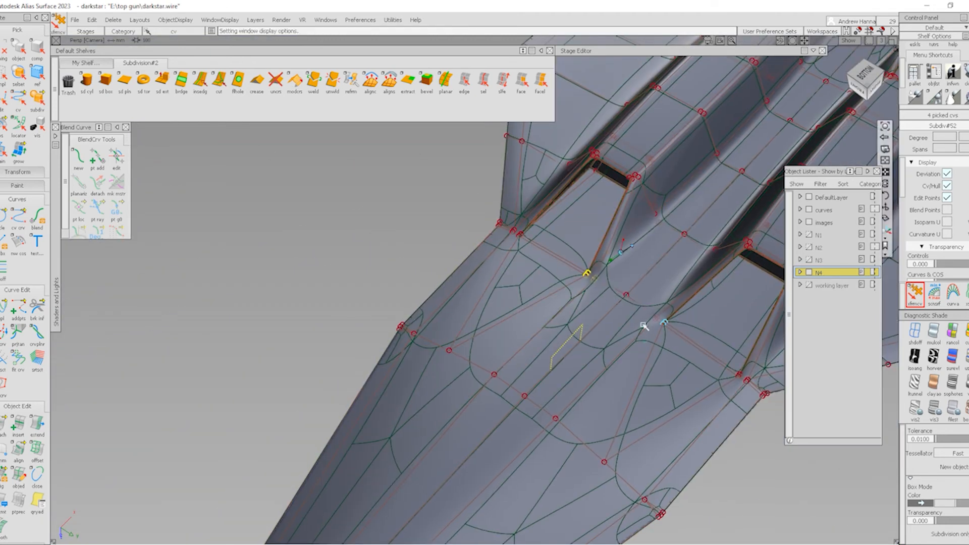
right_click_drag(645, 324, 699, 363, "alt+shift")
left_click(965, 407)
- Cut an edge across the nacelle's inner side face from its foremost side vertex to the slanted edge beside the intake
right_click_drag(608, 273, 660, 314, "alt+shift")
middle_click_drag(554, 315, 456, 360, "alt+shift")
left_click_drag(456, 359, 339, 273, "alt+shift")
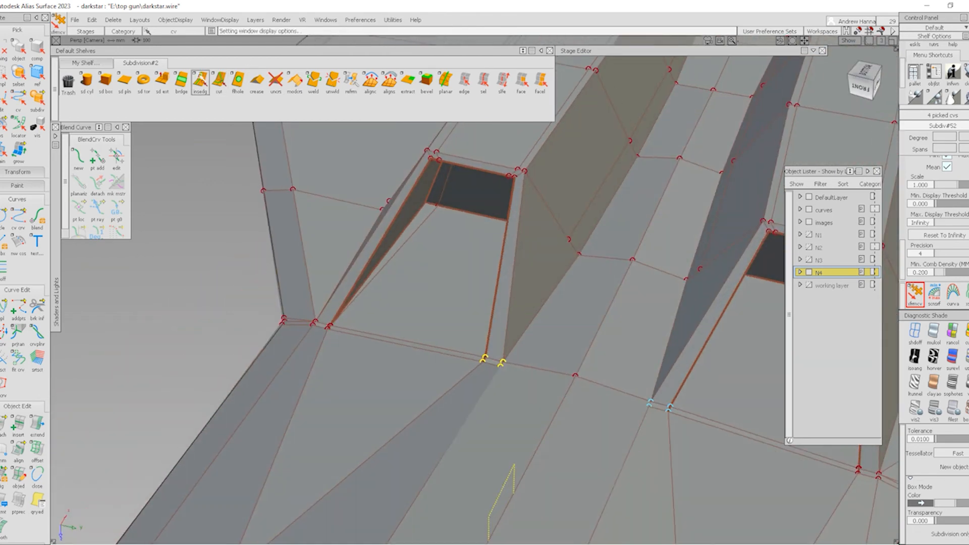
left_click(219, 89)
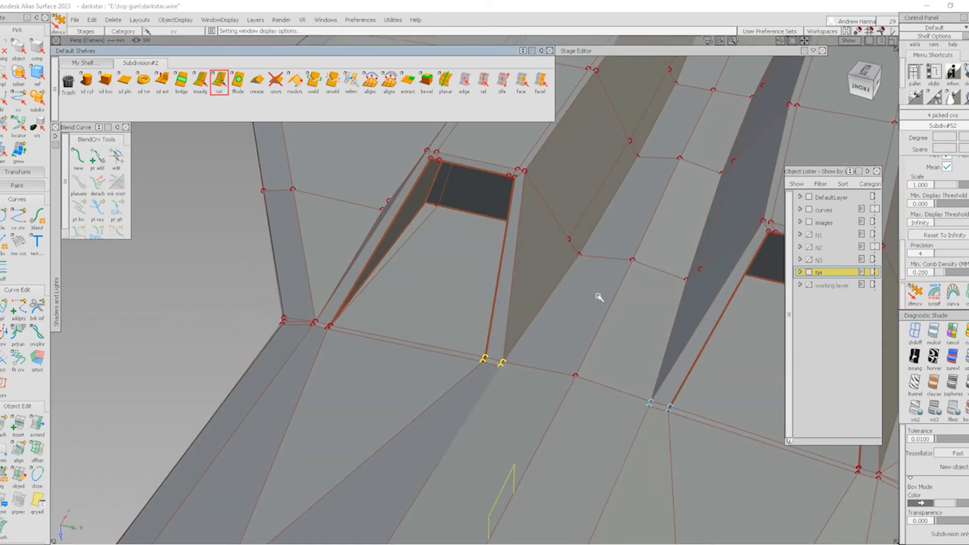
left_click(563, 238)
left_click_drag(547, 277, 261, 147, "alt+shift")
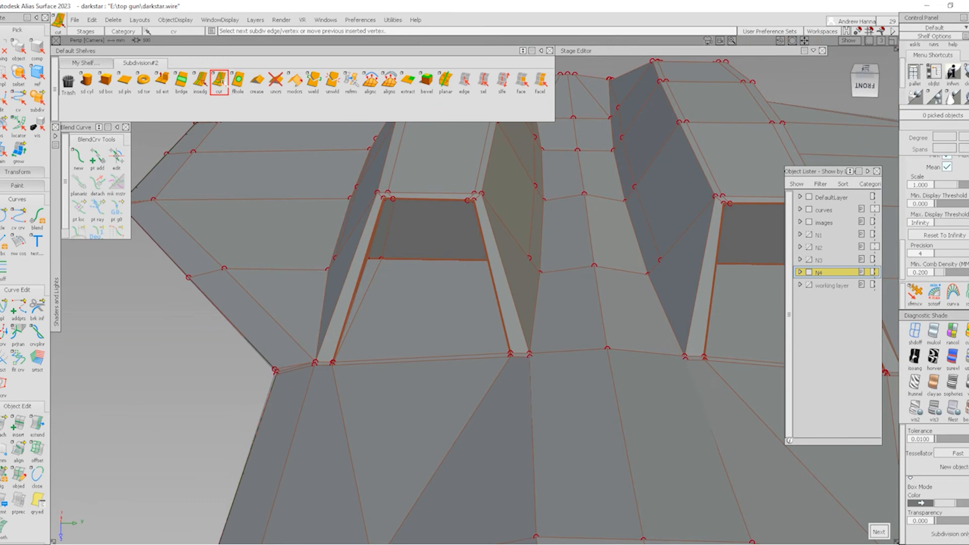
left_click(220, 81)
left_click_drag(528, 277, 565, 313, "alt+shift")
left_click_drag(619, 259, 678, 286, "alt+shift")
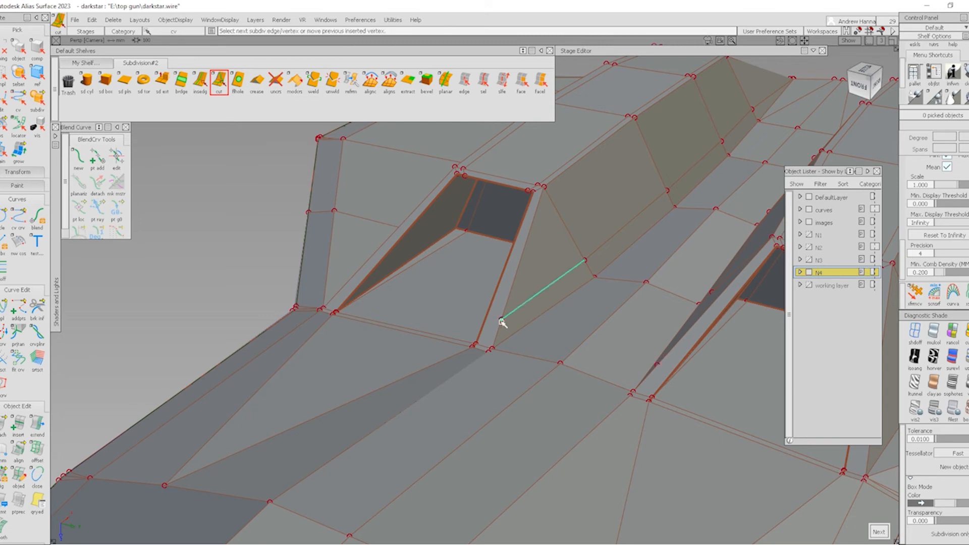
key("space")
left_click_drag(502, 322, 266, 322, "alt+shift")
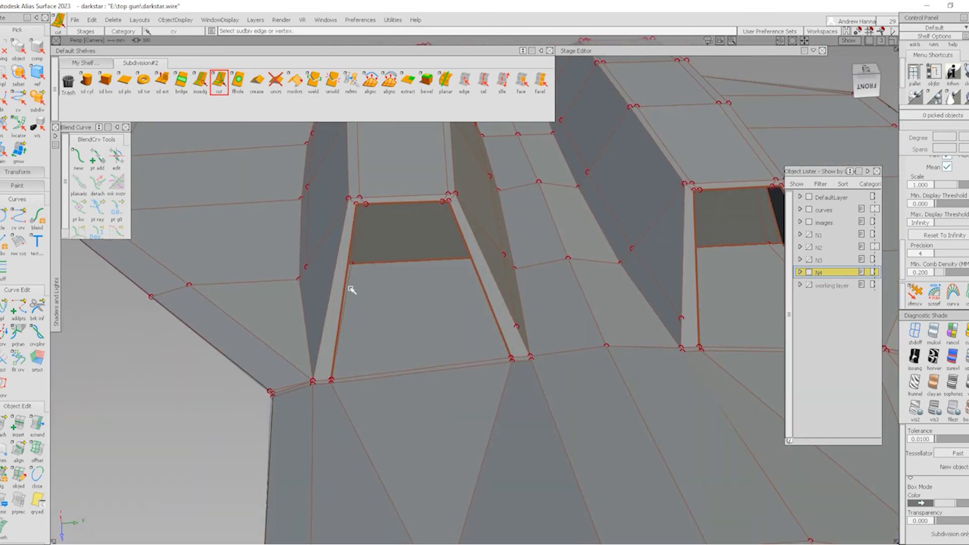
left_click(200, 81)
left_click_drag(410, 310, 381, 277, "alt+shift")
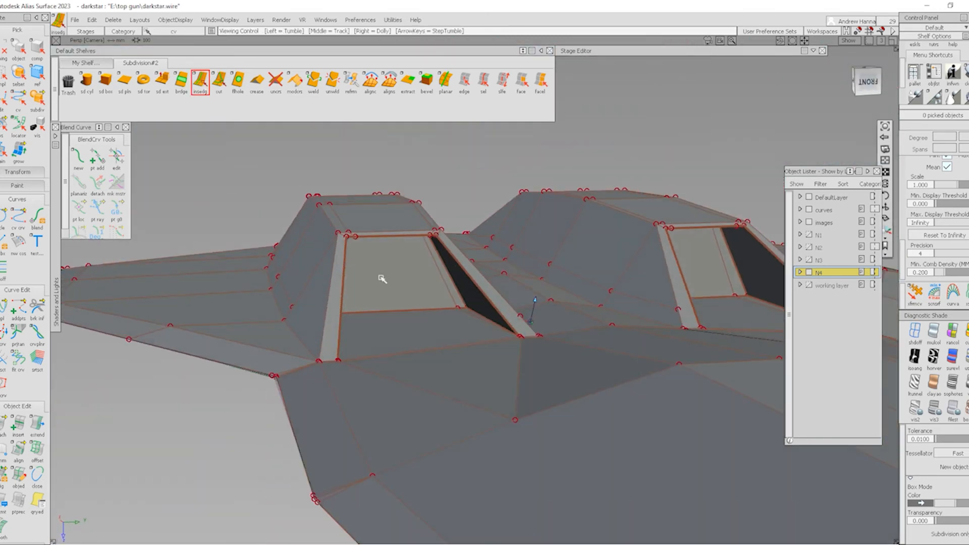
left_click(451, 297)
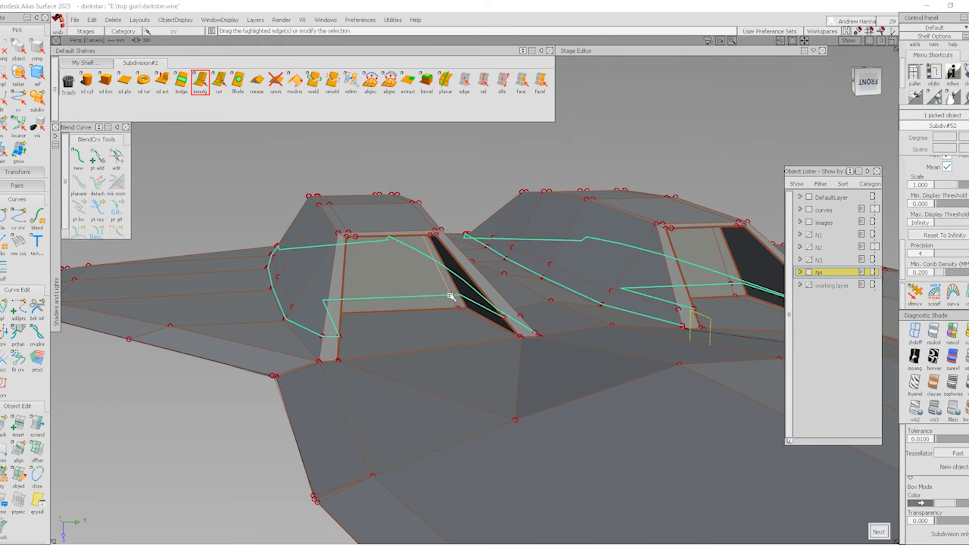
key("ctrl+z")
mouse_move(392, 277)
left_mouse_down("alt+shift")
mouse_move(415, 289)
mouse_move(391, 278)
left_mouse_up("alt+shift")
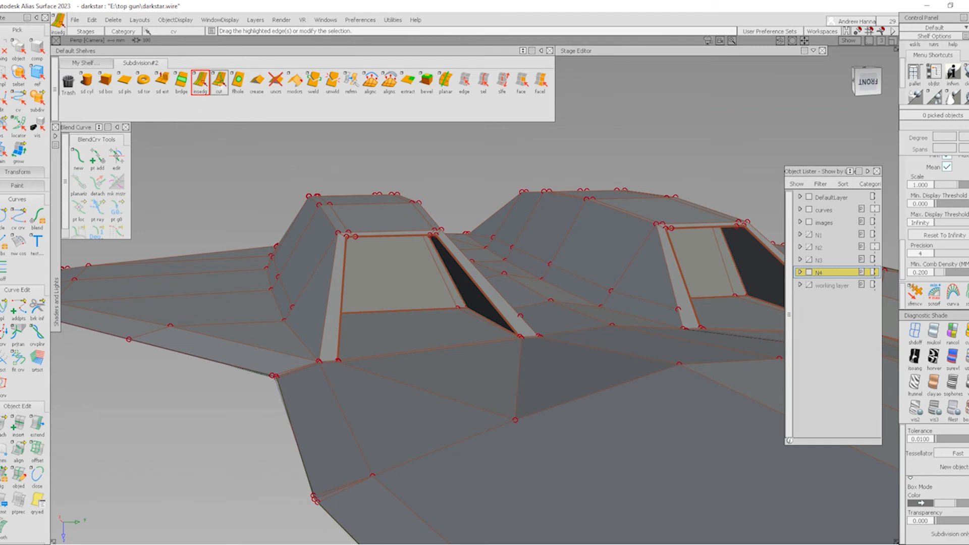
- Cut an edge across the nacelle's outer side face from its foremost side vertex to the slanted intake edge, continuing along the intake's inner wall
left_click(219, 82)
left_click(292, 307)
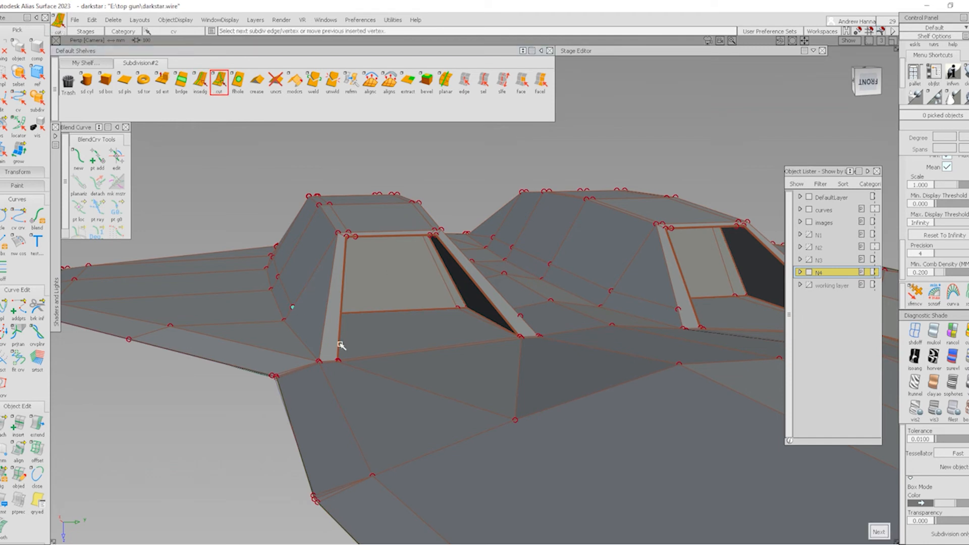
left_click(341, 345)
left_click_drag(419, 335, 314, 336, "alt+shift")
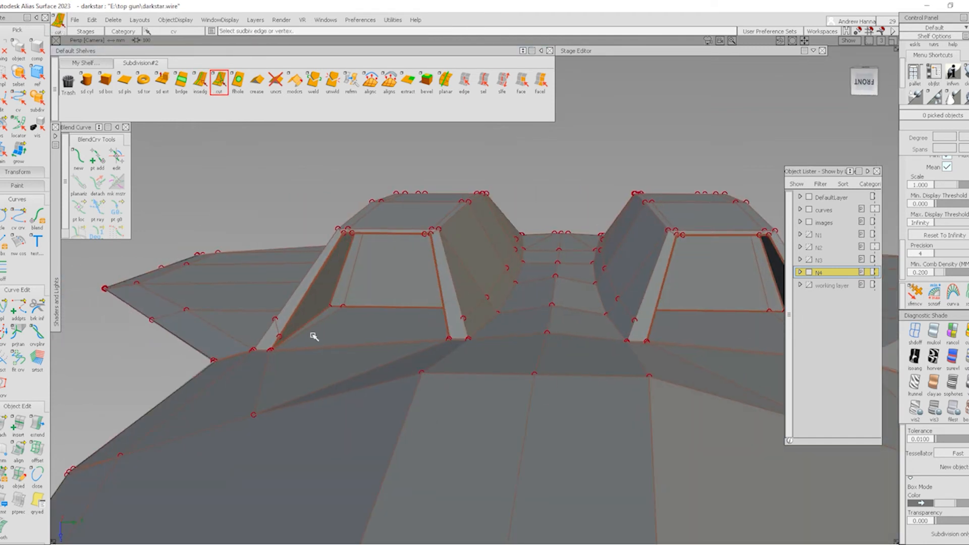
left_click(284, 334)
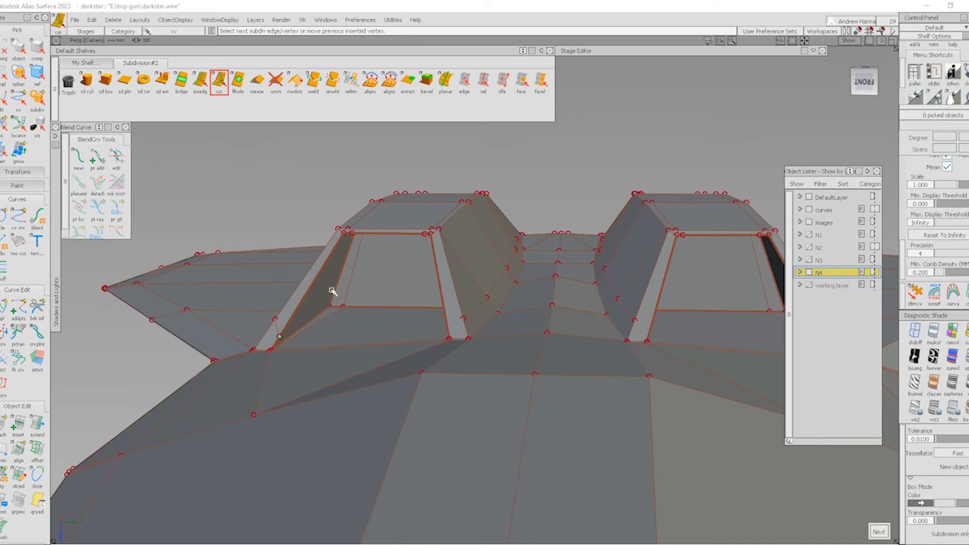
left_click_drag(345, 306, 402, 303, "alt+shift")
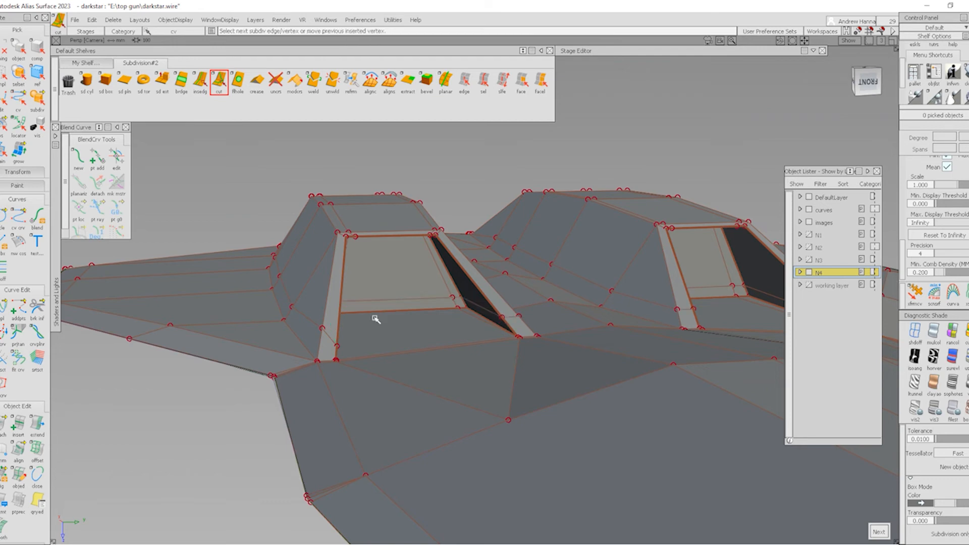
- Examine the nacelles and the whole aircraft in smooth shading from below and both sides, comparing them with the reference images
left_click_drag(537, 315, 420, 449, "alt+shift")
left_click_drag(388, 348, 462, 288, "ctrl+shift")
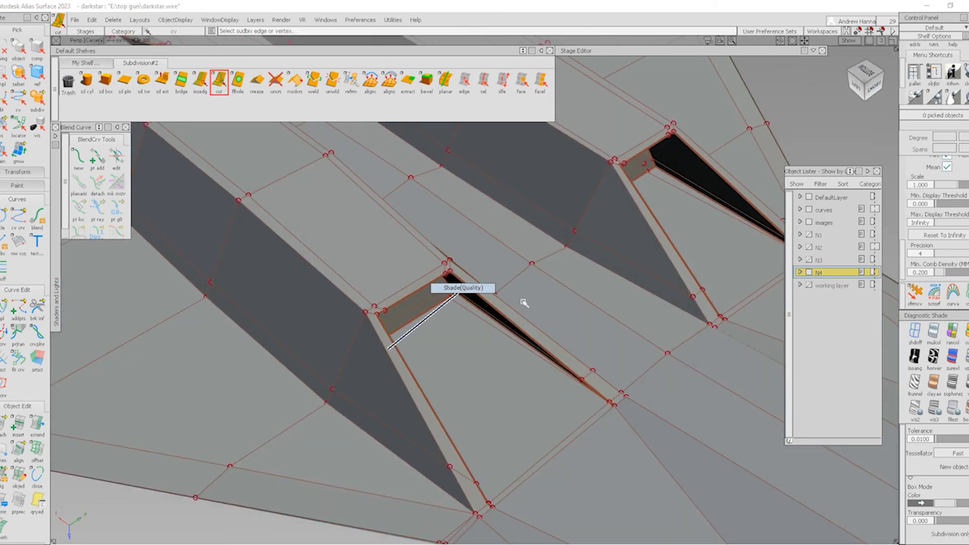
mouse_move(641, 433)
left_mouse_down("alt+shift")
mouse_move(467, 348)
mouse_move(656, 357)
mouse_move(825, 342)
mouse_move(521, 339)
mouse_move(610, 300)
mouse_move(510, 296)
mouse_move(534, 292)
mouse_move(556, 222)
mouse_move(554, 345)
left_mouse_up("alt+shift")
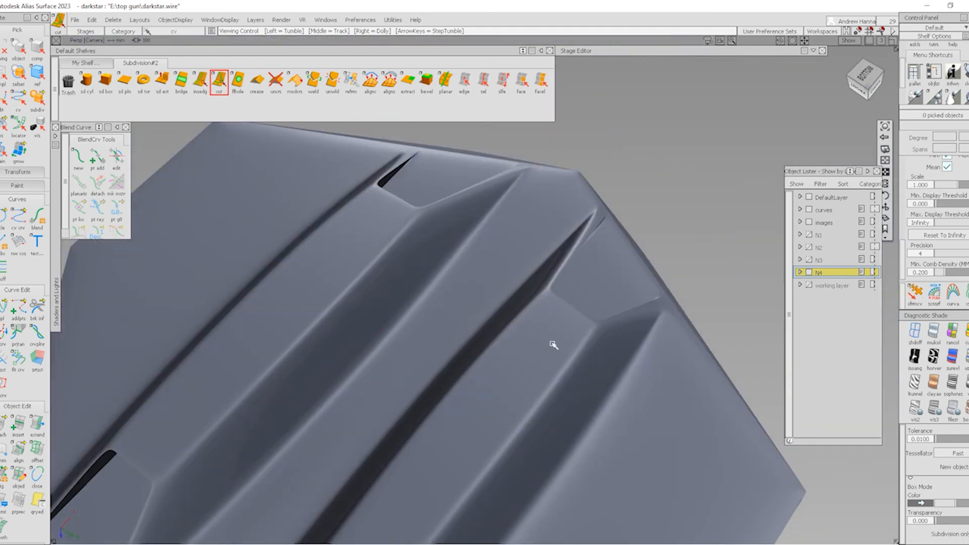
left_click_drag(462, 163, 634, 247, "alt+shift")
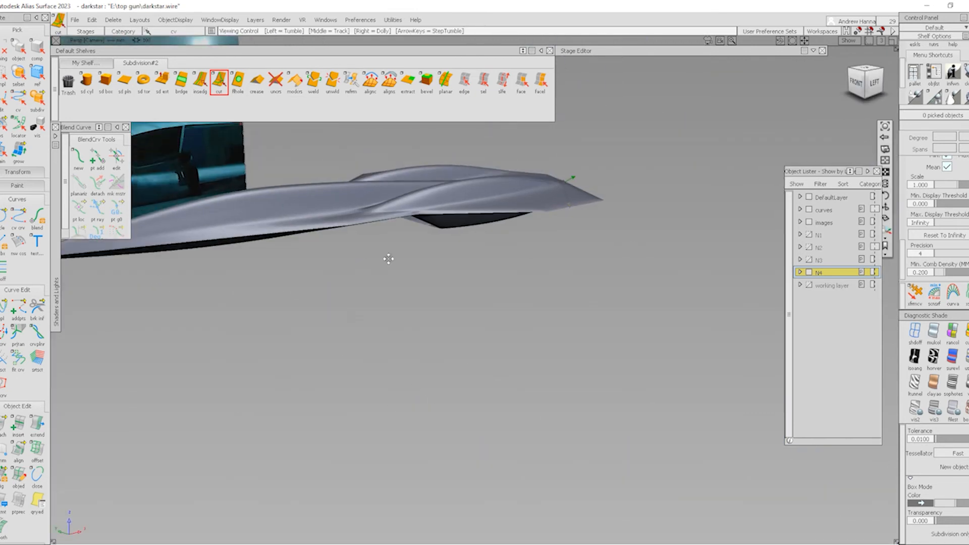
left_click_drag(388, 259, 595, 319, "alt+shift")
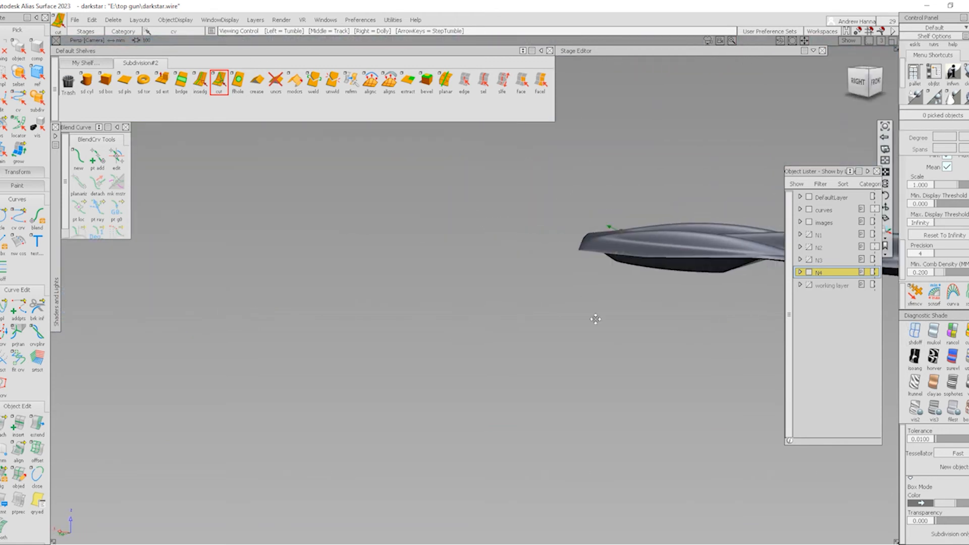
middle_click_drag(596, 319, 243, 306, "alt+shift")
right_click_drag(646, 288, 451, 267, "alt+shift")
middle_click_drag(451, 266, 459, 296, "alt+shift")
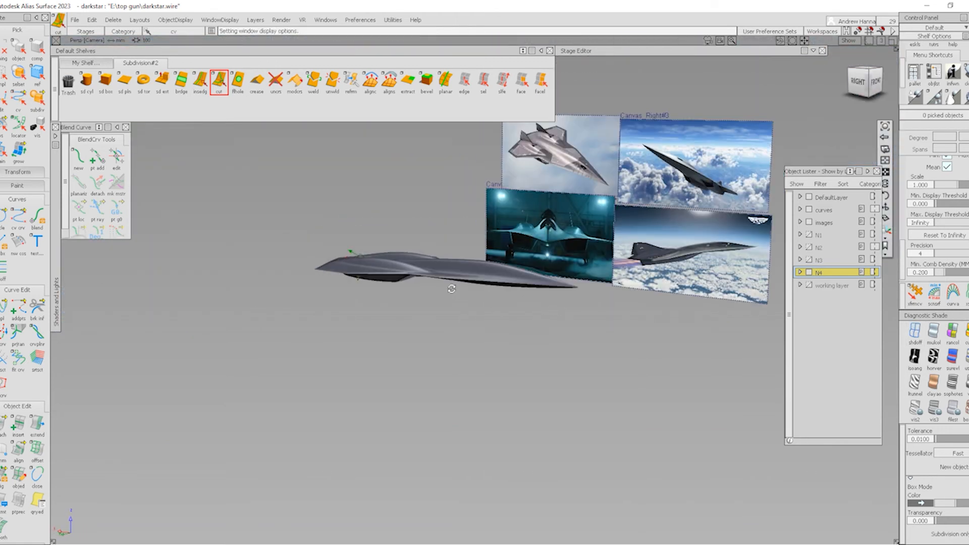
left_click_drag(433, 266, 404, 335, "alt+shift")
right_click_drag(389, 334, 474, 341, "alt+shift")
middle_click_drag(506, 345, 545, 421, "alt+shift")
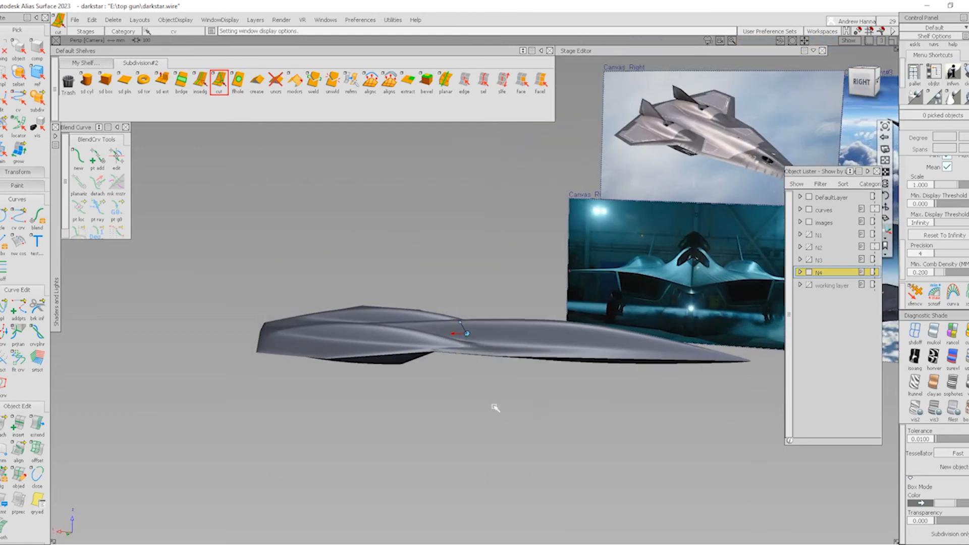
left_click_drag(432, 380, 702, 376, "alt+shift")
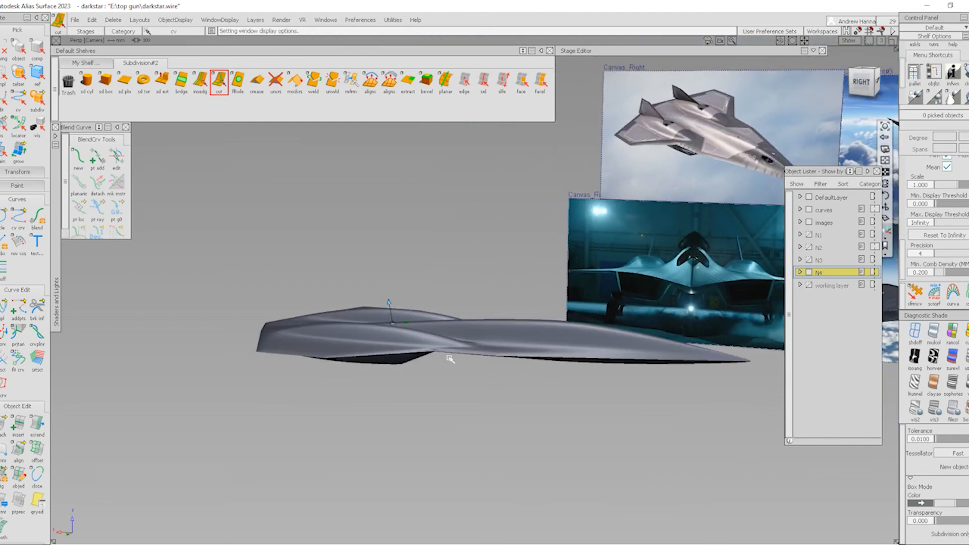
right_click_drag(449, 357, 420, 370, "alt+shift")
left_click_drag(421, 369, 295, 367, "alt+shift")
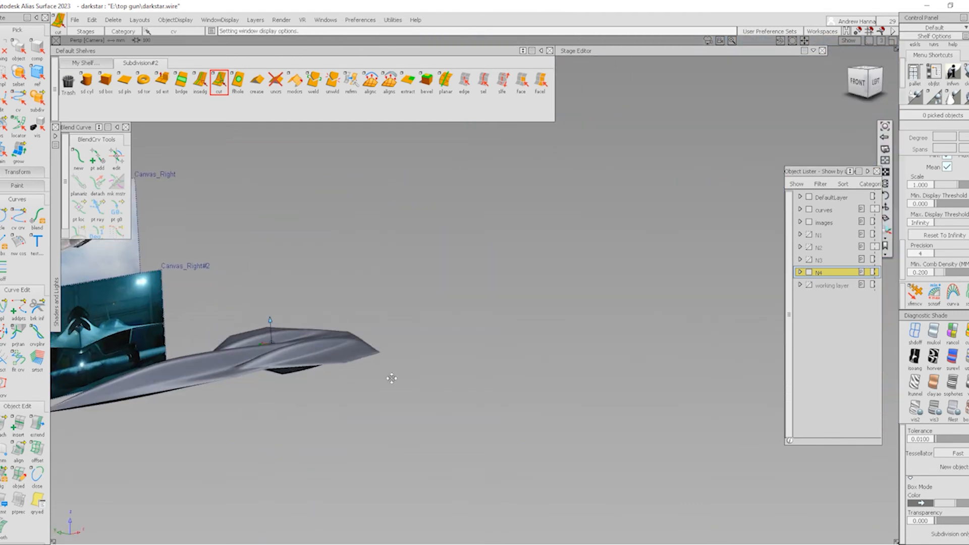
middle_click_drag(295, 367, 342, 347, "alt+shift")
right_click_drag(350, 338, 362, 372, "alt+shift")
middle_click_drag(362, 372, 444, 366, "alt+shift")
left_click_drag(444, 366, 625, 407, "alt+shift")
- Place a subdivision box above the nacelle in the left orthographic view and scale it up
left_click(870, 87)
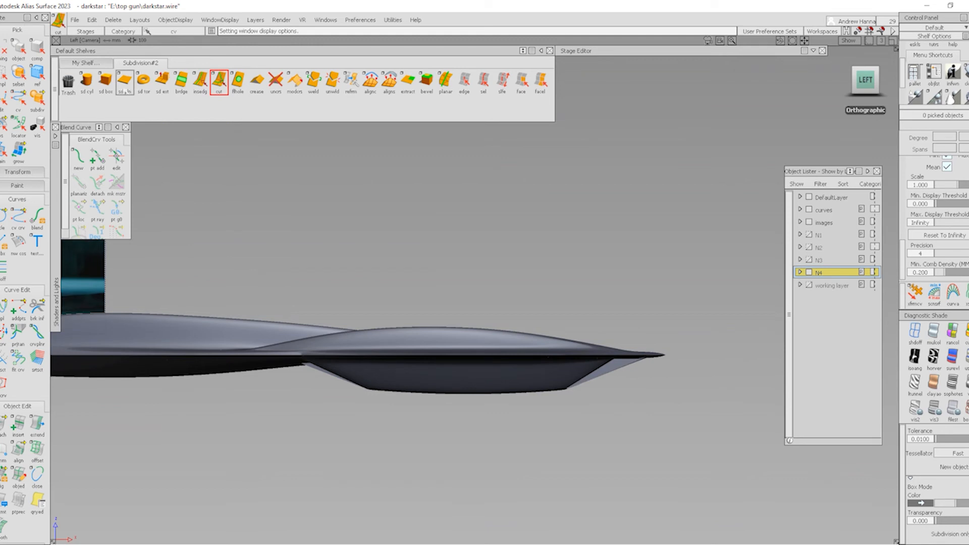
left_click(106, 81)
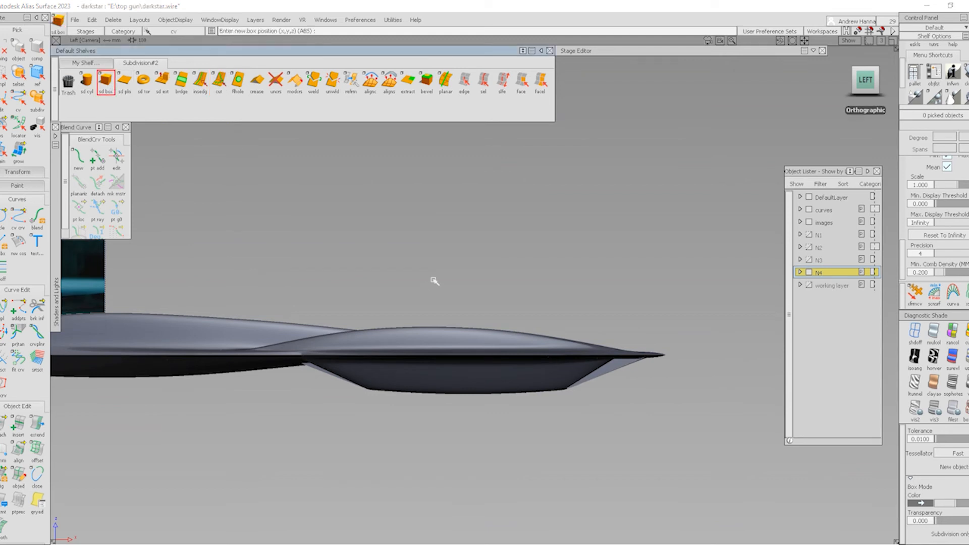
left_click(456, 296)
key("s")
left_click_drag(554, 301, 649, 253)
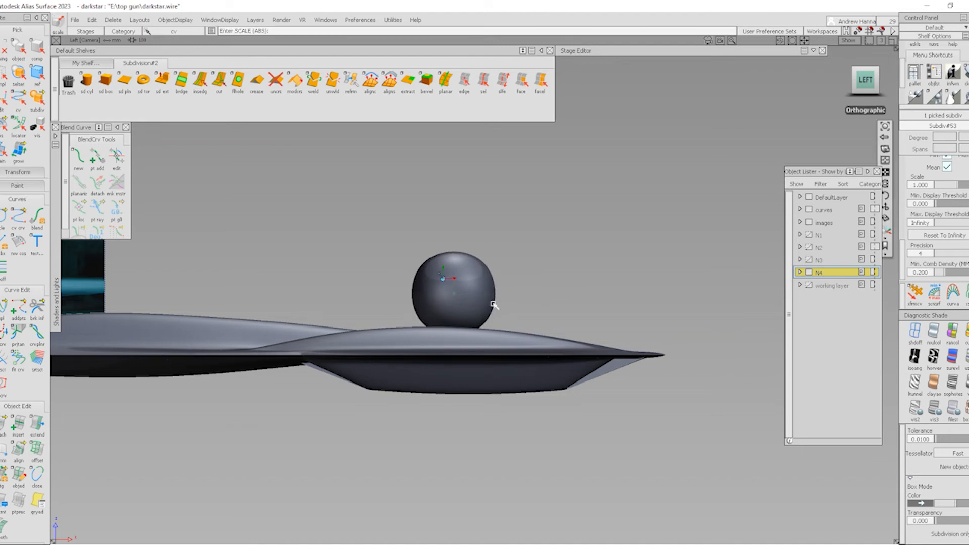
- Hide the aircraft body's control vertices, pick the new box and turn off the images layer
left_click_drag(496, 303, 730, 282, "alt+shift")
left_click_drag(531, 407, 530, 361, "ctrl+shift")
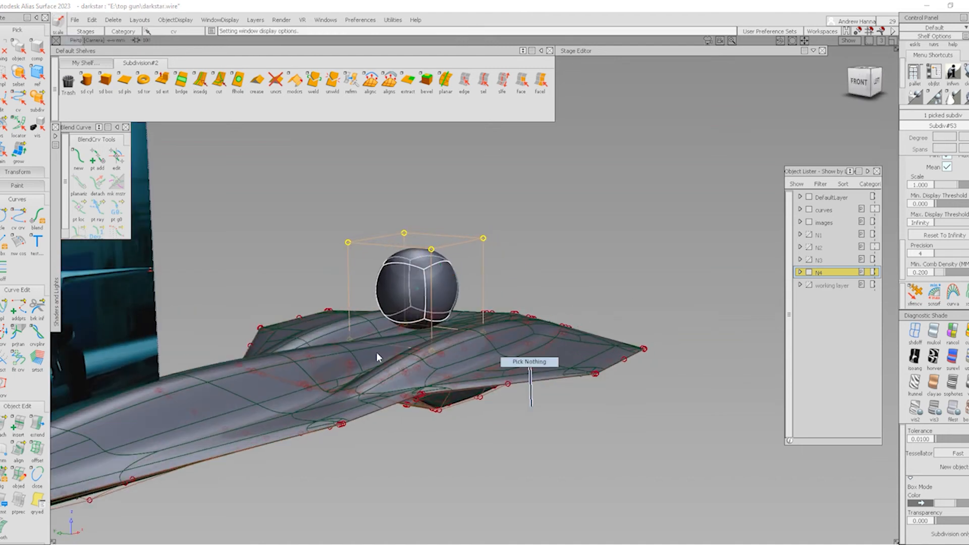
left_click_drag(267, 368, 355, 470)
left_click_drag(574, 395, 499, 423, "ctrl+shift")
left_click_drag(499, 325, 471, 283, "ctrl+shift")
left_click_drag(407, 220, 401, 282, "ctrl+shift")
left_click(438, 278)
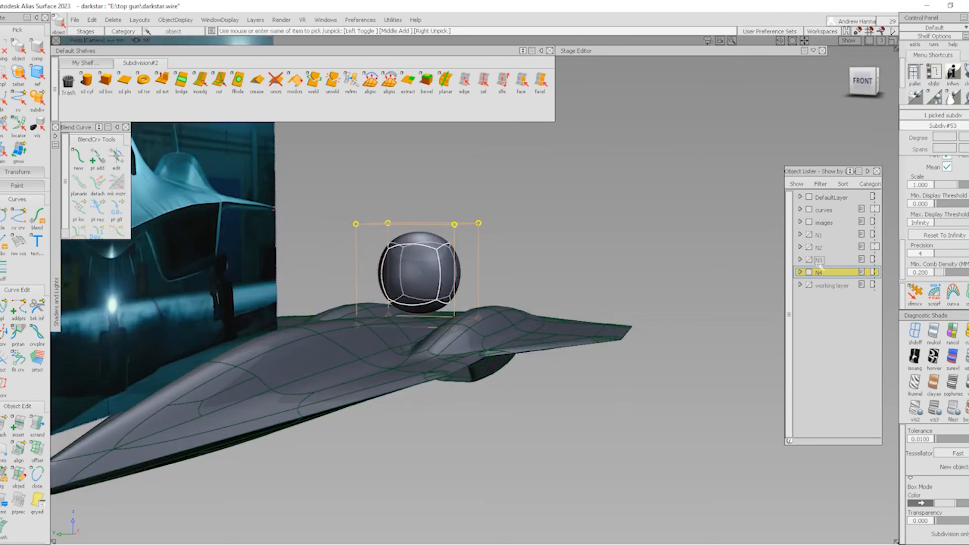
left_click(809, 222)
- Flatten the box into a thin vertical plate in the front view by moving the four control vertices of one side towards the other
left_click(867, 81)
middle_click_drag(481, 358, 489, 281, "ctrl+shift")
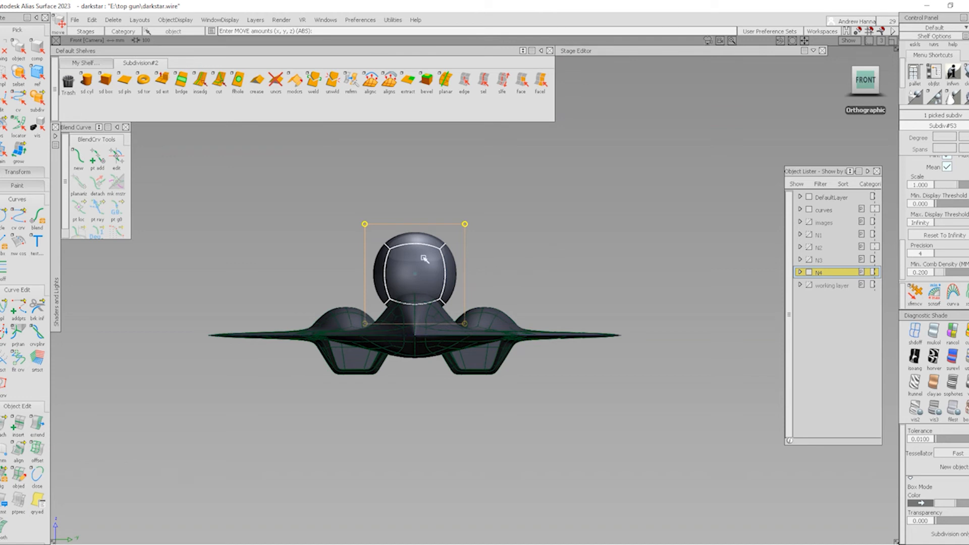
left_click_drag(396, 226, 413, 349, "ctrl+shift")
middle_click_drag(465, 343, 466, 266, "ctrl+shift")
middle_click_drag(534, 270, 628, 276)
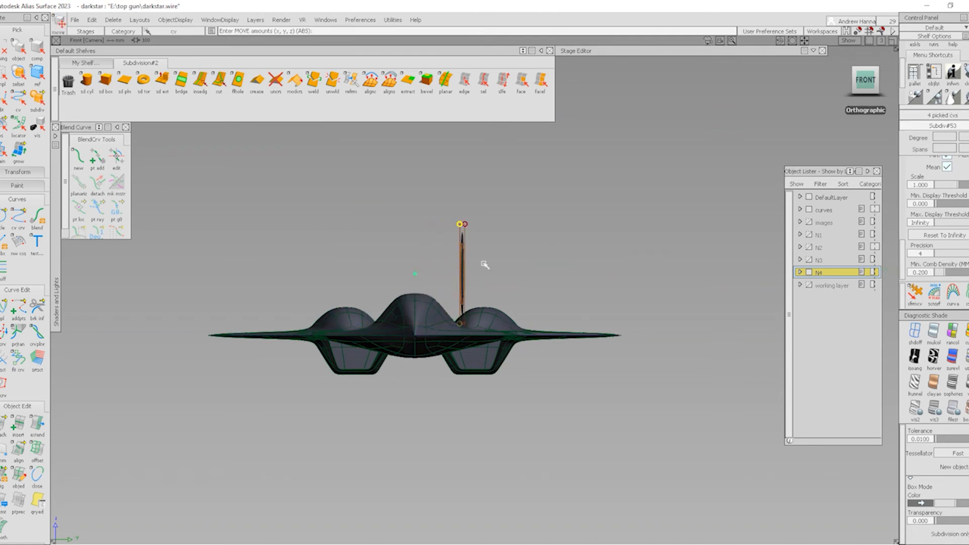
- Try to shift the plate's four picked side vertices about 144 mm sideways in the back view
key("shift+alt")
left_click_drag(467, 256, 600, 217, "alt+shift")
left_click(867, 82)
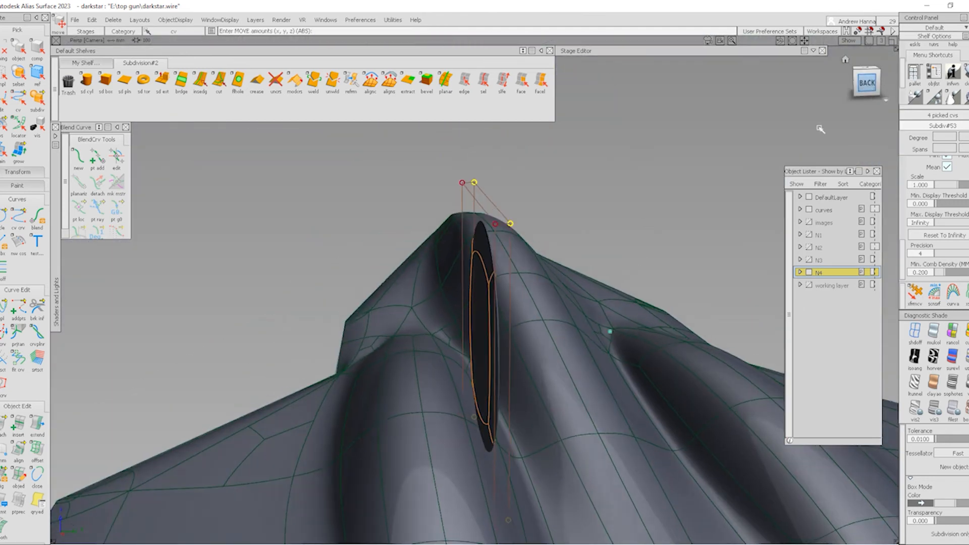
middle_click_drag(604, 193, 600, 193)
middle_click_drag(583, 243, 522, 222)
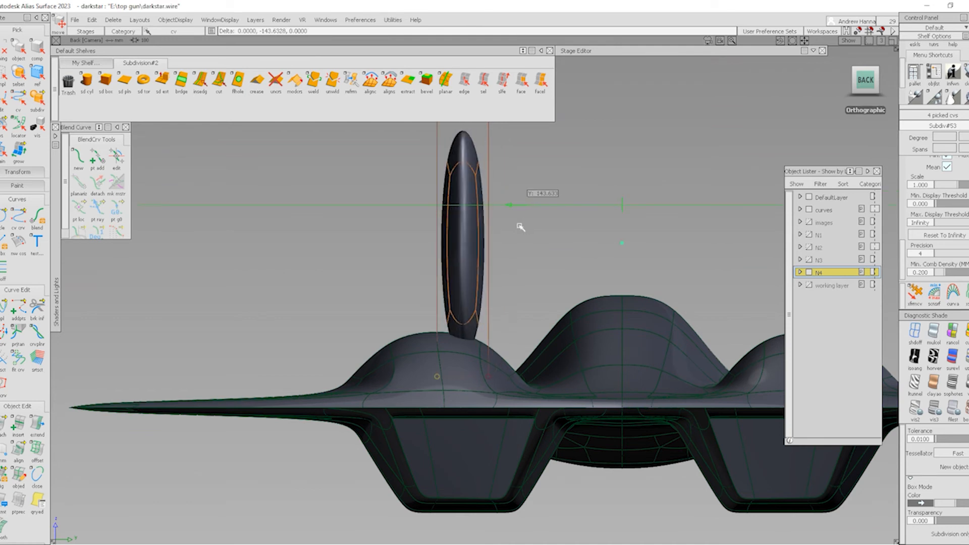
key("ctrl+z")
- Pick all 12 edges of the thin box and crease them
right_click_drag(550, 273, 505, 281, "alt+shift")
middle_click_drag(506, 281, 505, 284, "alt+shift")
left_click_drag(470, 200, 466, 234, "ctrl+shift")
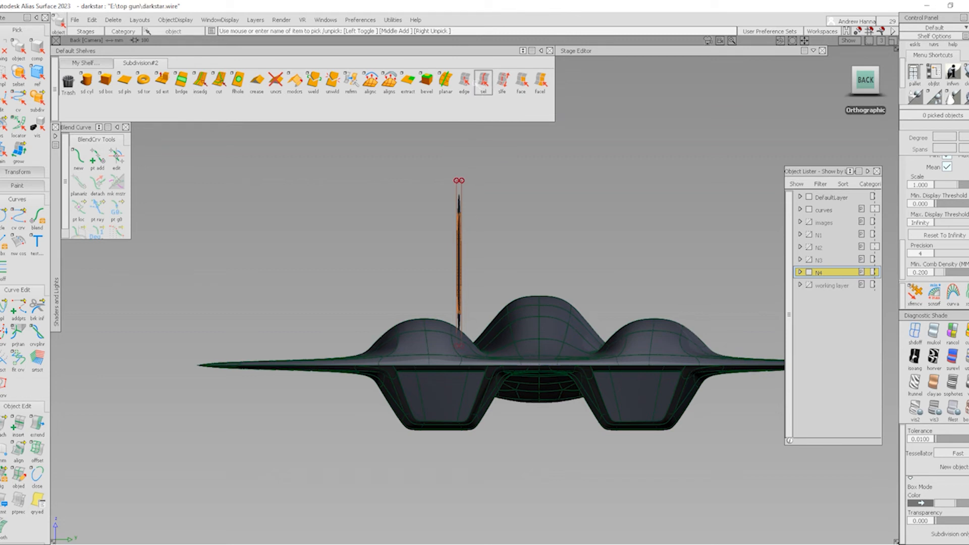
left_click(464, 81)
left_click_drag(427, 183, 571, 346)
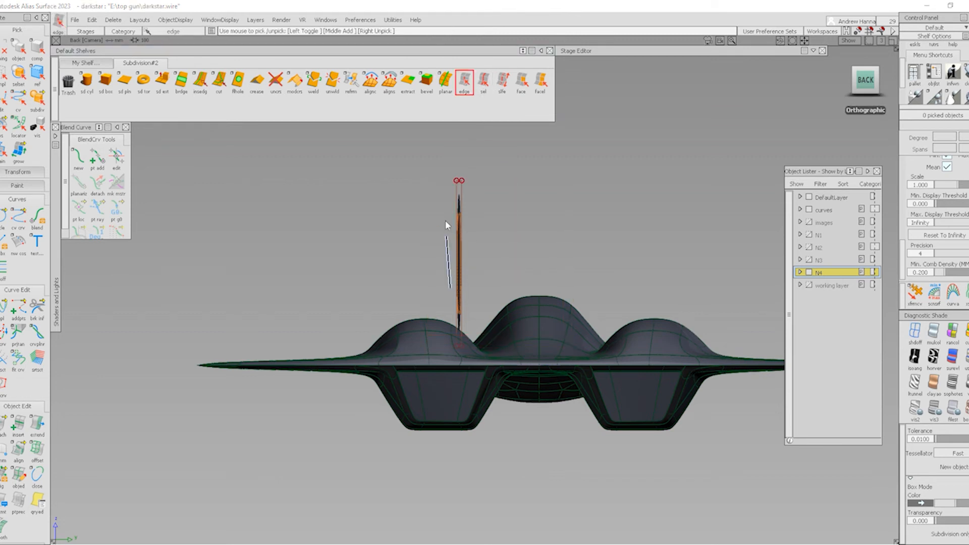
left_click_drag(567, 393, 567, 393)
left_click(275, 81)
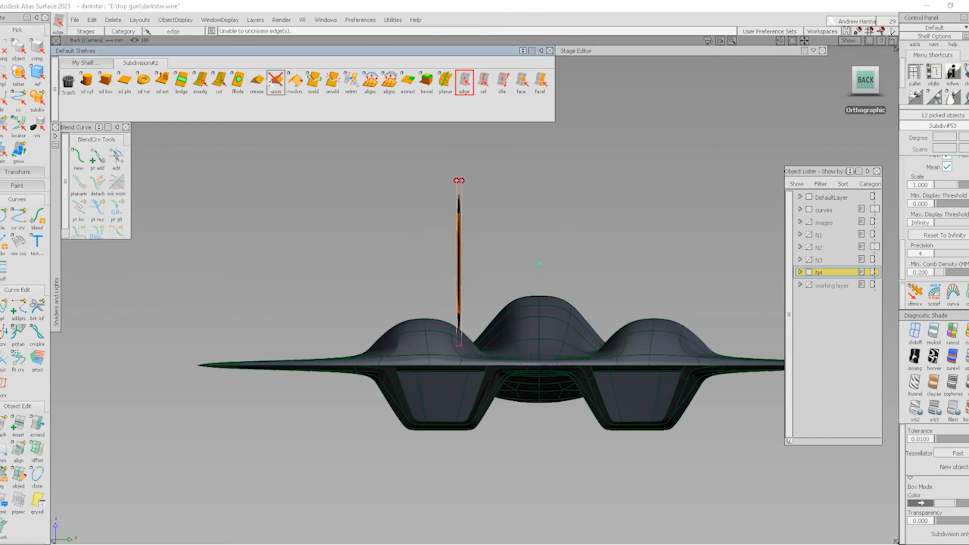
left_click(257, 81)
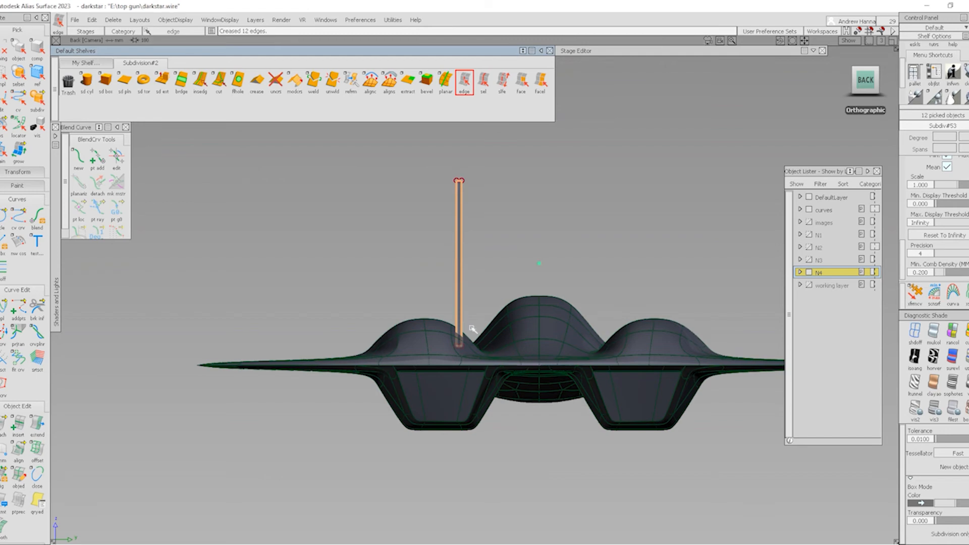
- Move the creased plate about 134 mm sideways onto the nacelle's crest and about 259 mm aft
left_click(458, 201)
mouse_move(502, 264)
middle_mouse_down()
mouse_move(519, 258)
mouse_move(496, 264)
middle_mouse_up()
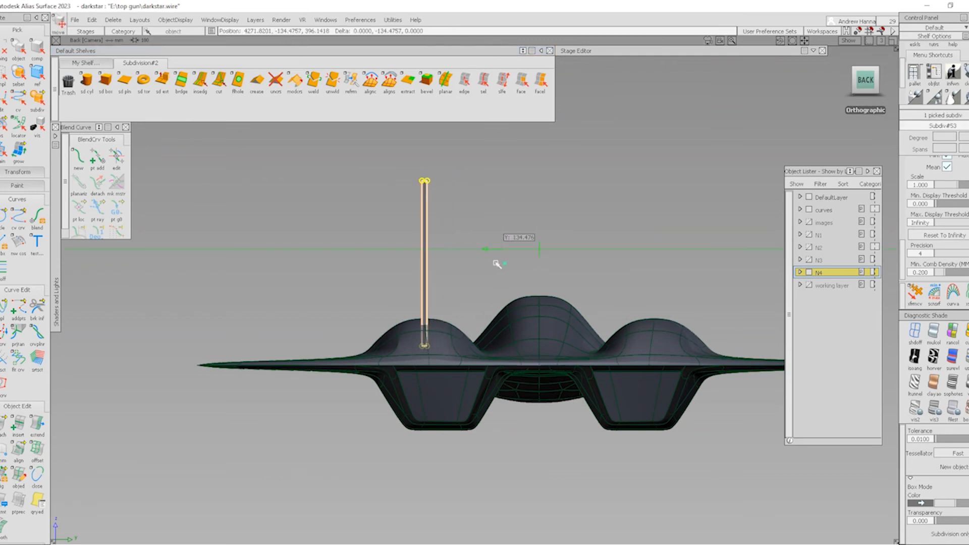
left_click_drag(496, 264, 671, 200, "alt+shift")
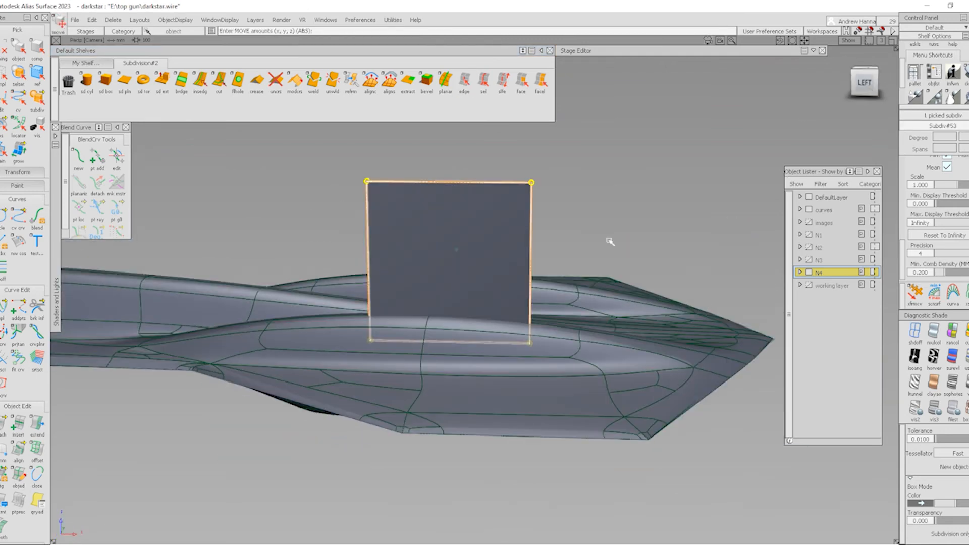
left_click(865, 82)
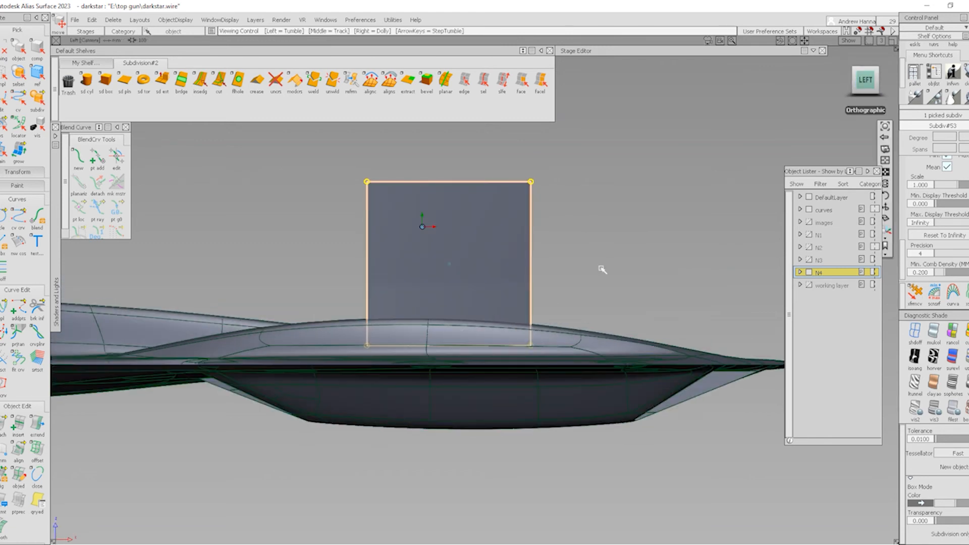
middle_click_drag(560, 309, 636, 293)
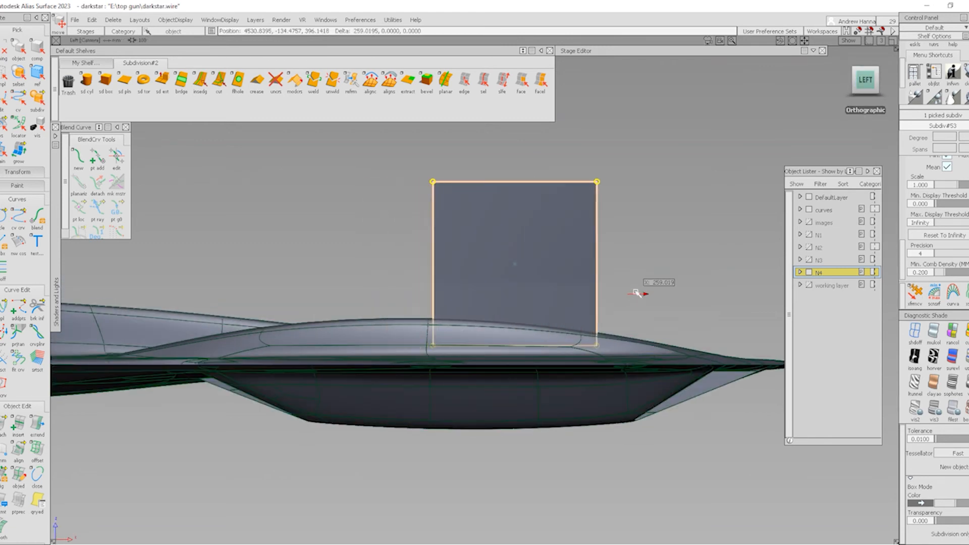
- Lower the plate's upper control vertices in the left view and raise its two lower front vertices towards the nacelle surface
left_click_drag(582, 397, 548, 272, "ctrl+shift")
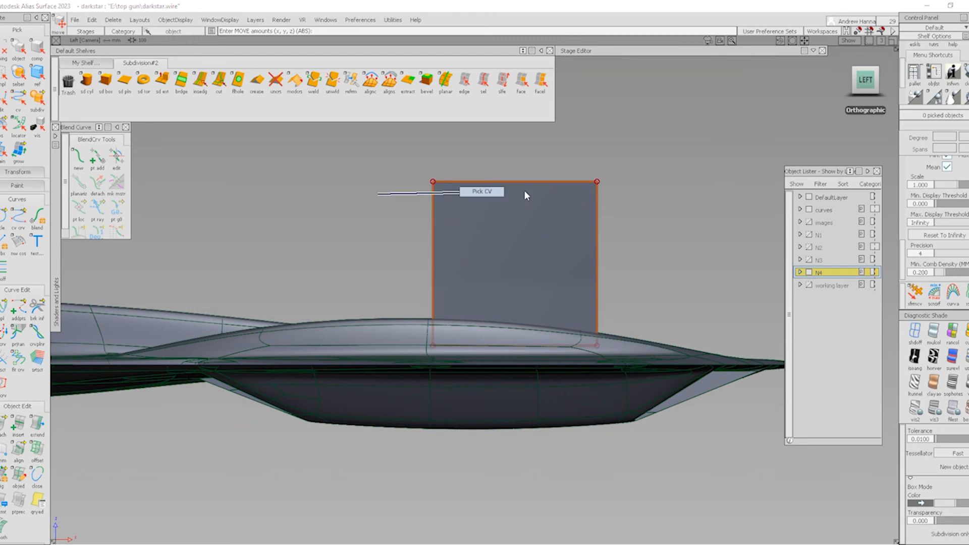
left_click_drag(418, 168, 646, 276)
right_click_drag(652, 247, 652, 315)
left_click_drag(470, 364, 480, 371)
middle_click_drag(507, 375, 522, 310, "ctrl+shift")
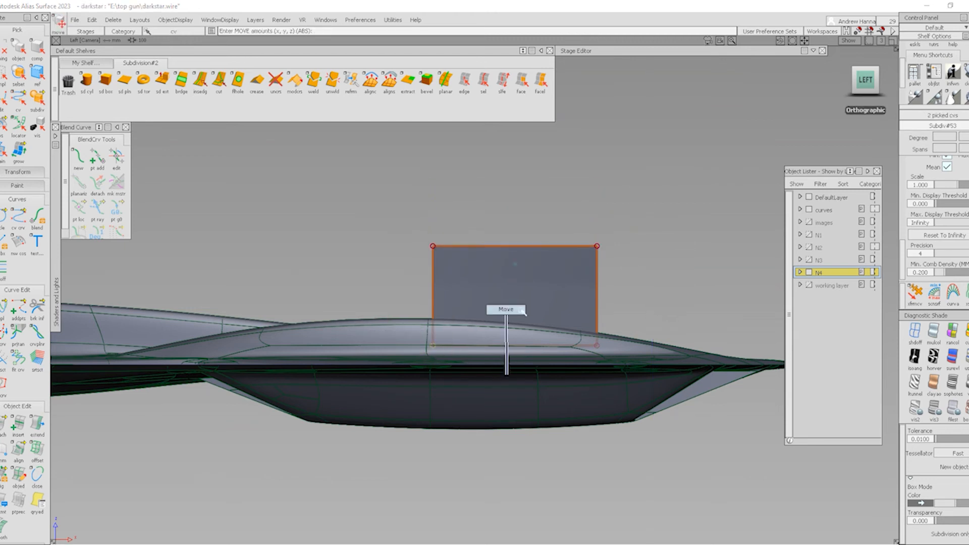
- Stretch the plate lengthwise by moving its four rear vertices aft, and shift the whole plate slightly aft
left_click_drag(568, 358, 590, 386, "ctrl+shift")
left_click_drag(550, 341, 609, 347, "ctrl+shift")
left_click_drag(547, 225, 664, 369)
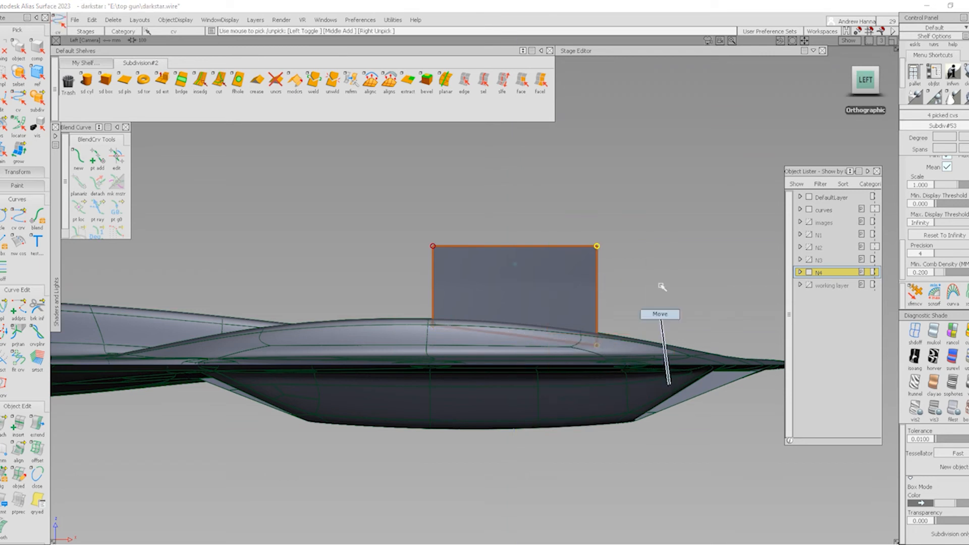
middle_click_drag(662, 287, 732, 306)
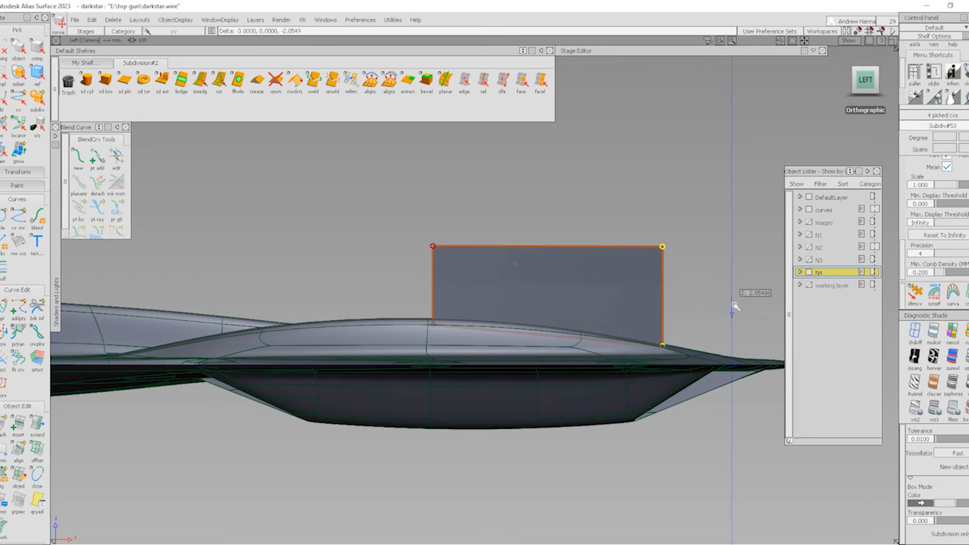
right_click_drag(733, 305, 734, 306)
left_click_drag(303, 227, 524, 283, "ctrl+shift")
middle_click_drag(524, 279, 526, 280)
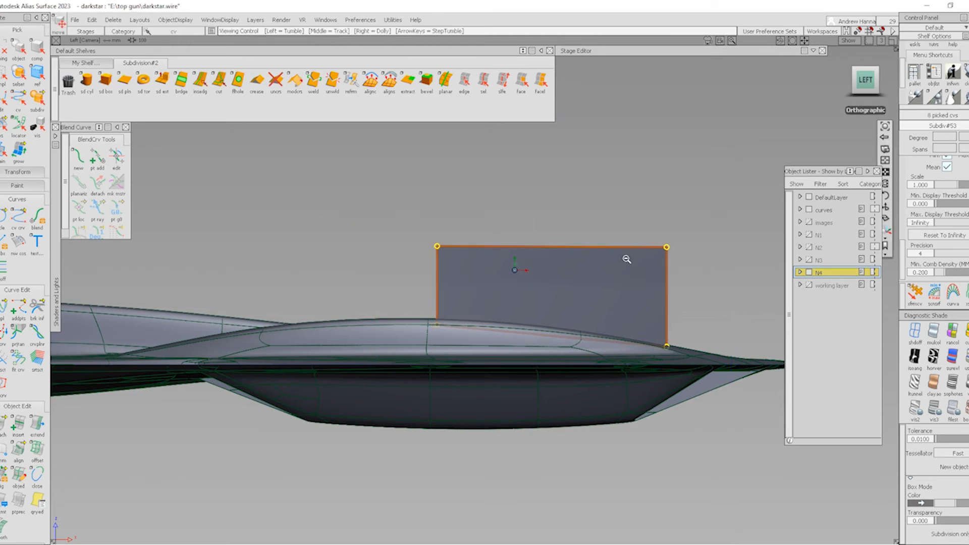
- Display the images layer and move the plate's two upper front vertices well aft to form a swept leading edge
right_click_drag(628, 259, 564, 355, "alt+shift")
left_click_drag(561, 357, 558, 295, "ctrl+shift")
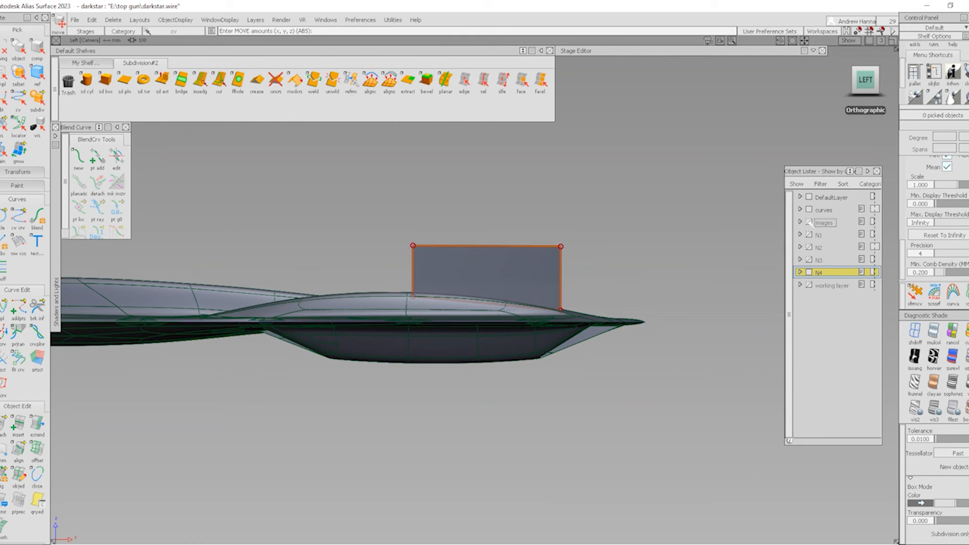
right_click_drag(441, 249, 333, 298, "alt+shift")
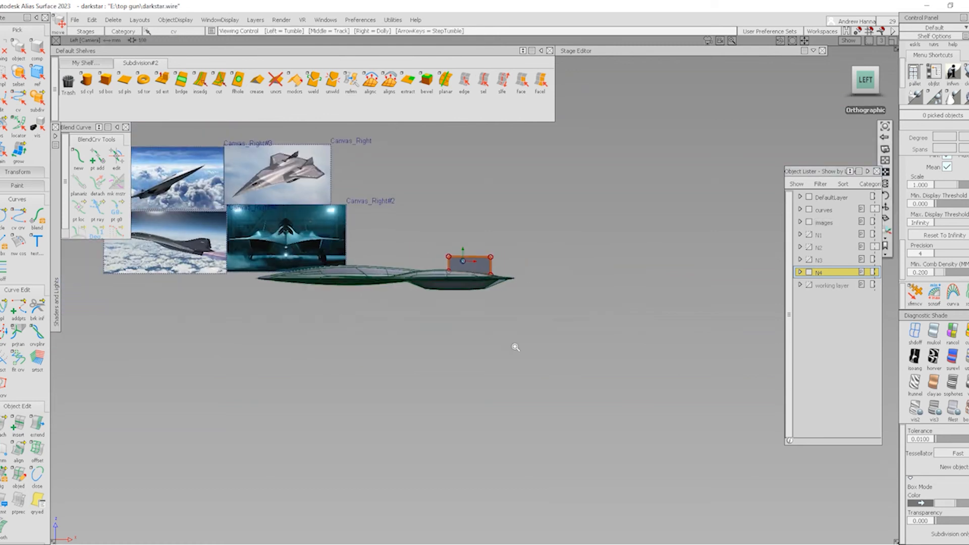
right_click_drag(513, 347, 649, 186, "alt+shift")
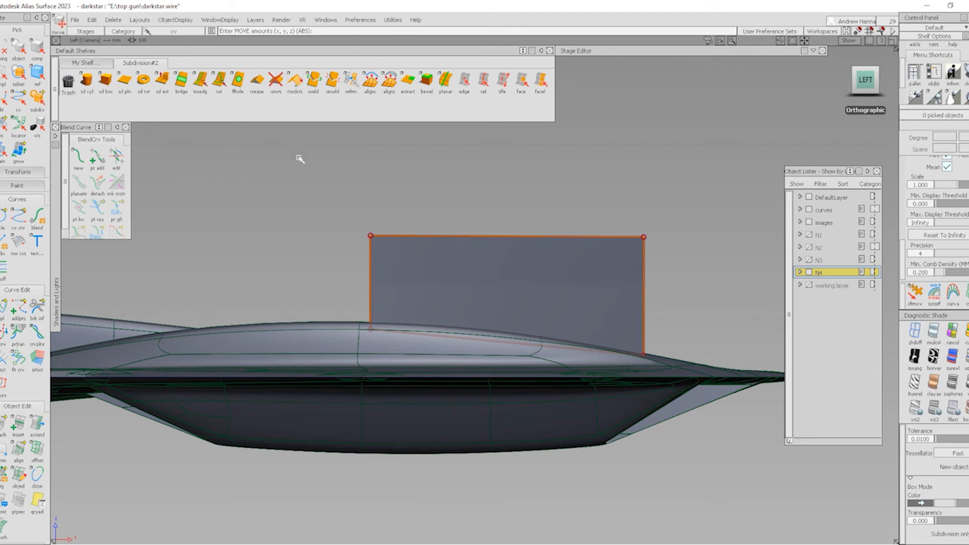
left_click_drag(318, 224, 407, 225, "ctrl+shift")
left_click_drag(339, 222, 429, 271)
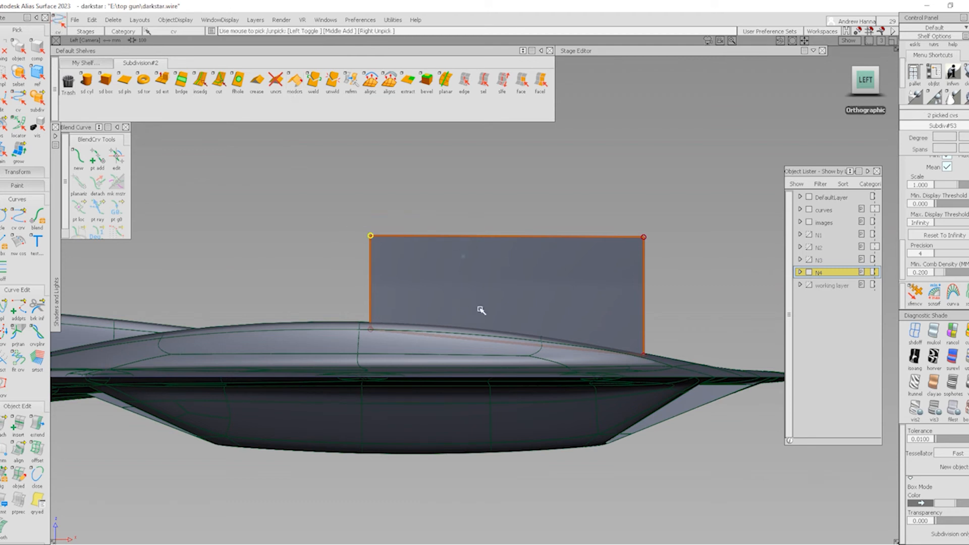
middle_click_drag(474, 230, 690, 230)
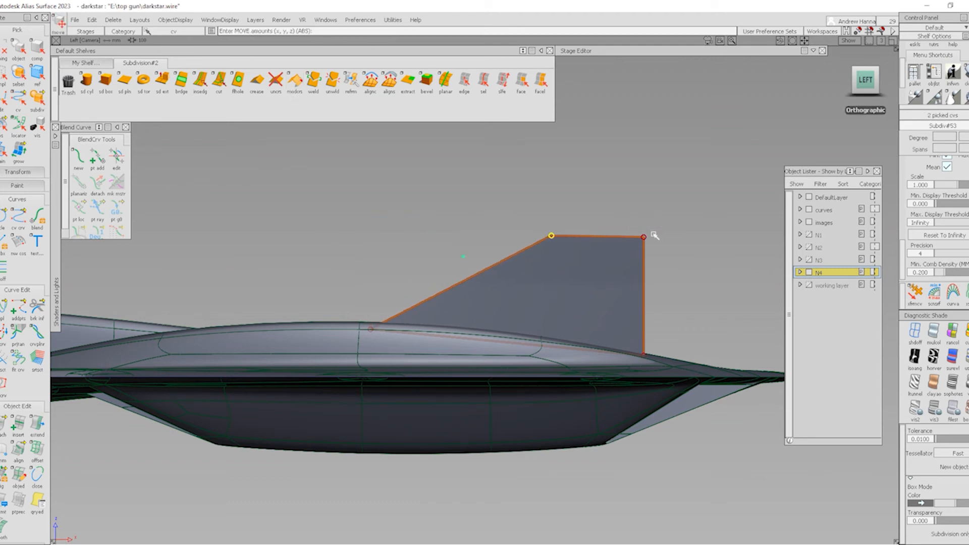
- Compare the fin's side profile with the tail fins in the reference images
right_click_drag(683, 235, 494, 342, "alt+shift")
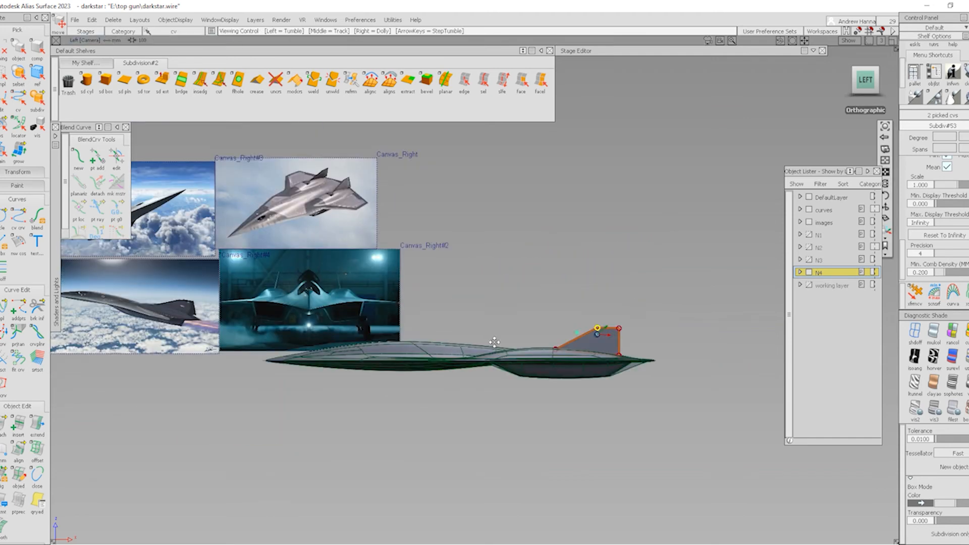
middle_click_drag(494, 343, 500, 320, "alt+shift")
right_click_drag(238, 202, 292, 194, "alt+shift")
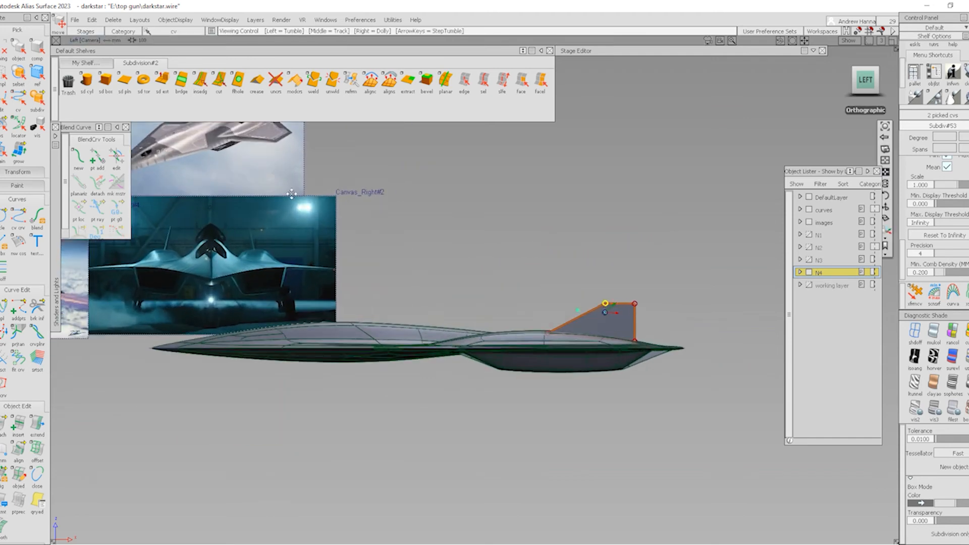
middle_click_drag(291, 194, 422, 334, "alt+shift")
right_click_drag(177, 190, 246, 199, "alt+shift")
middle_click_drag(247, 199, 448, 314, "alt+shift")
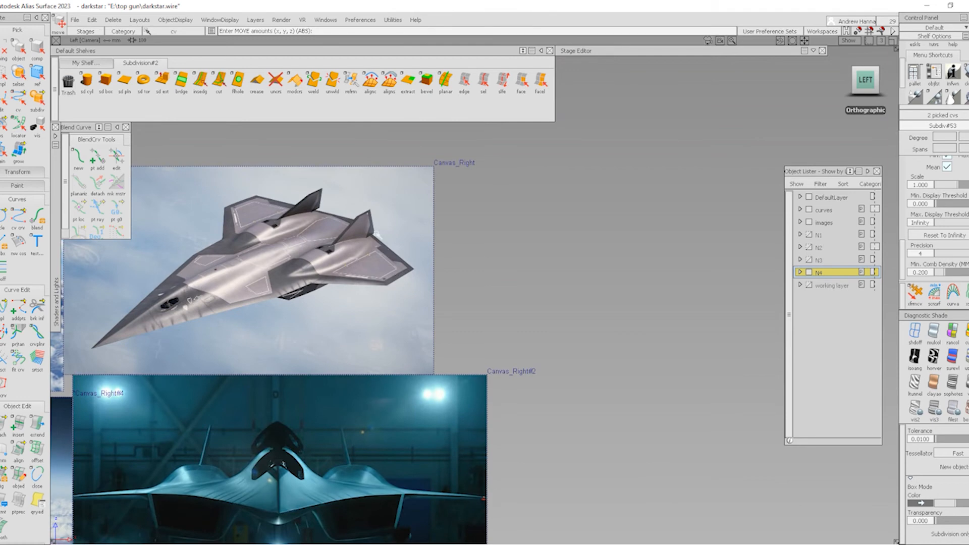
middle_click_drag(543, 321, 262, 180, "alt+shift")
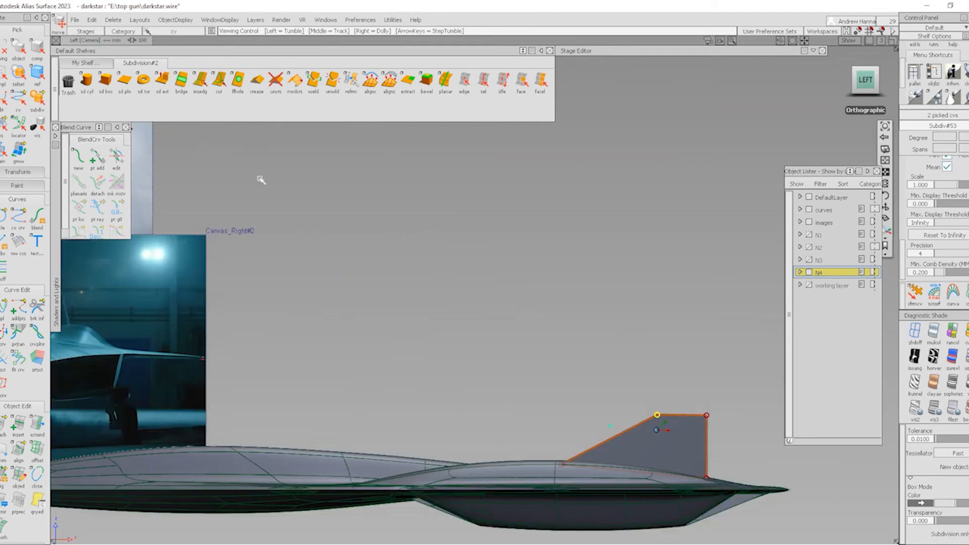
middle_click_drag(572, 335, 370, 156, "alt+shift")
right_click_drag(476, 331, 497, 262, "alt+shift")
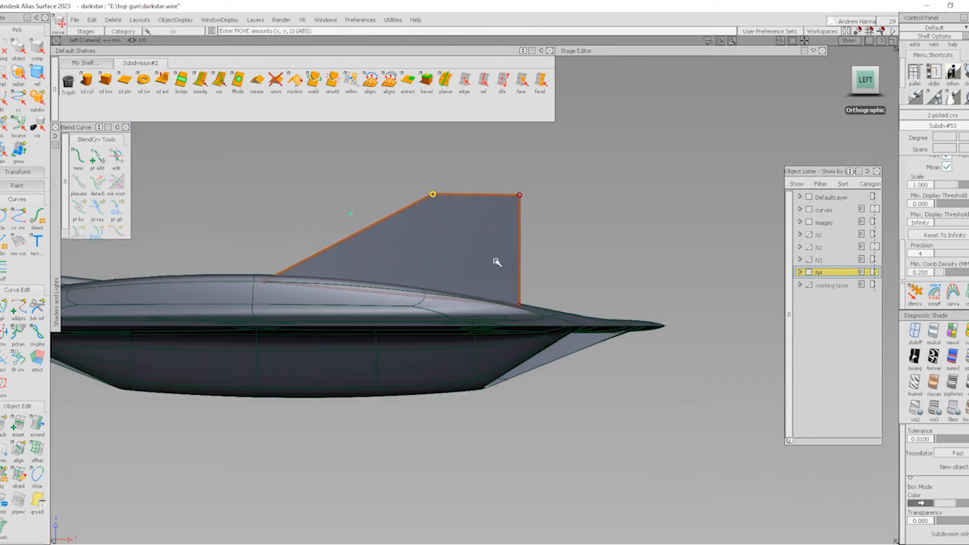
- Move the fin's lower rear vertices up and aft, and lower its bottom front vertices forward into the nacelle
left_click_drag(479, 285, 463, 287, "ctrl+shift")
left_click_drag(504, 291, 590, 262)
right_click_drag(595, 255, 599, 244)
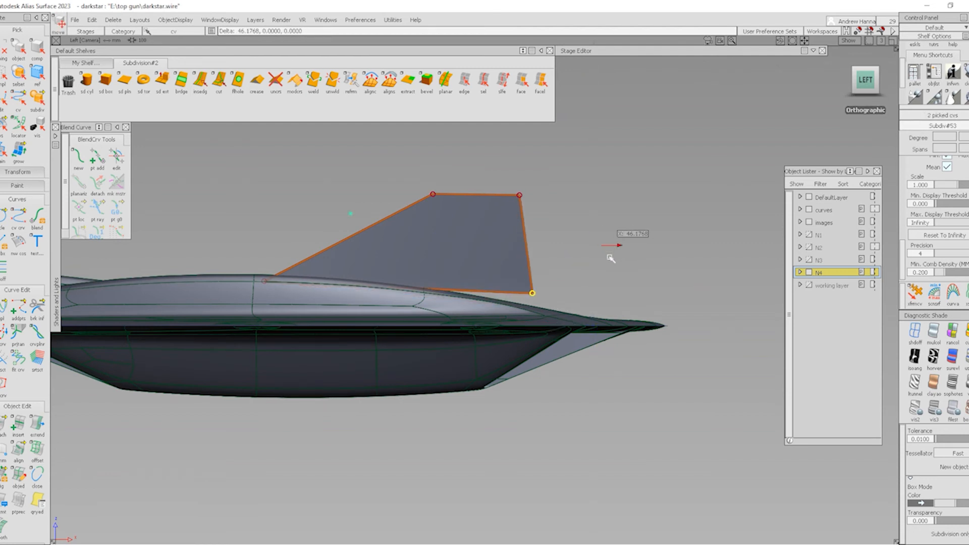
left_click_drag(399, 301, 359, 296, "ctrl+shift")
left_click_drag(216, 240, 337, 304)
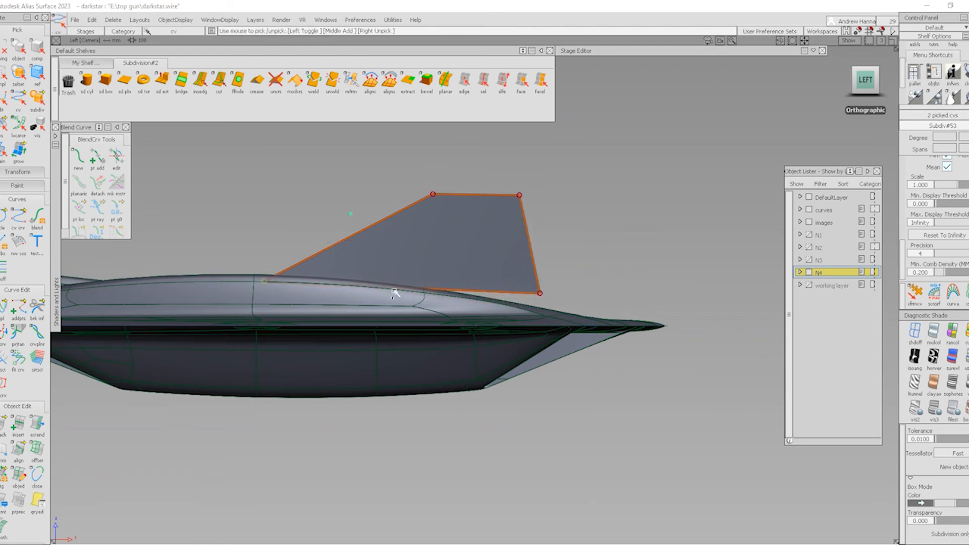
left_click_drag(394, 291, 396, 253, "ctrl+shift")
right_click_drag(439, 263, 415, 288)
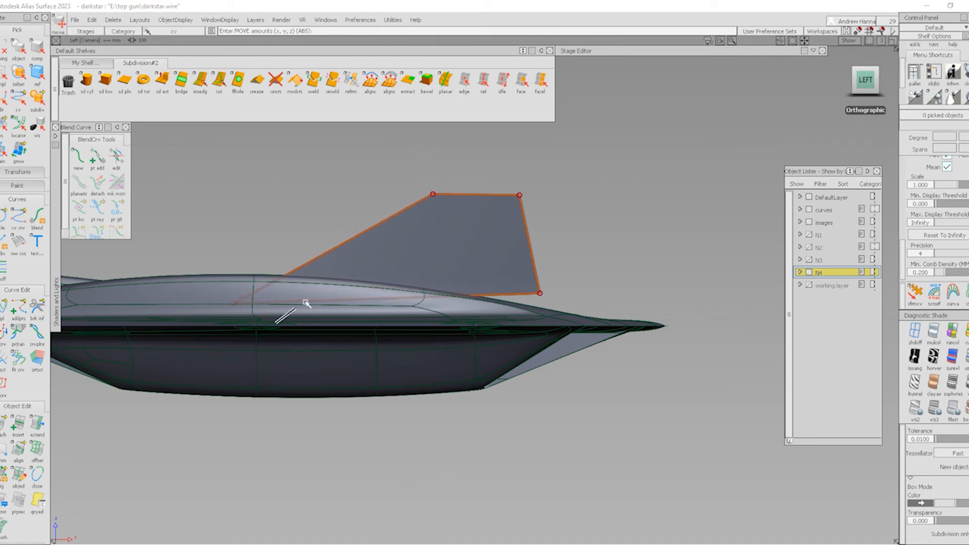
- Move the fin's four rear vertices about 231 mm aft in the left view
right_click_drag(275, 323, 305, 303, "ctrl+shift")
right_click_drag(563, 373, 525, 362, "ctrl+shift")
mouse_move(587, 322)
right_mouse_down("ctrl+shift")
mouse_move(531, 275)
mouse_move(450, 311)
right_mouse_up("ctrl+shift")
left_click_drag(482, 255, 481, 301, "ctrl+shift")
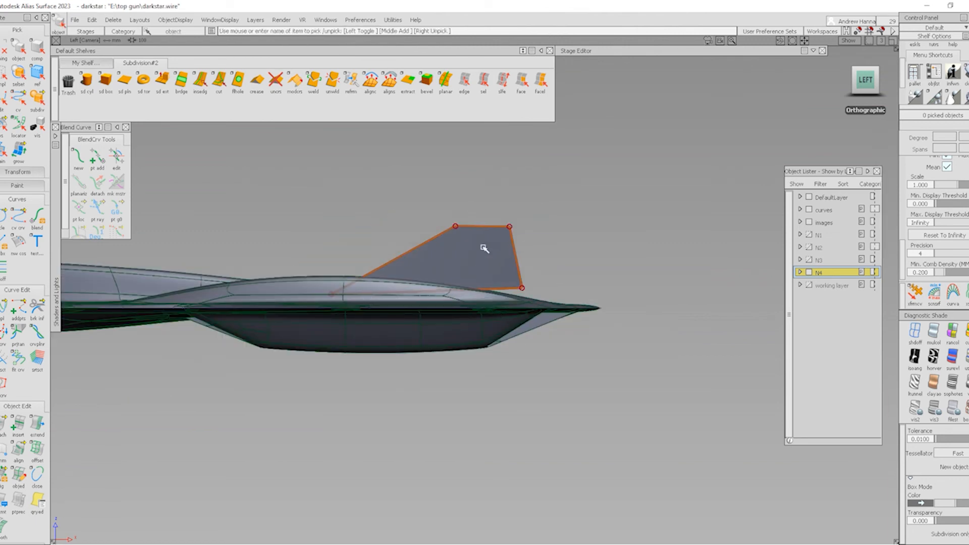
right_click_drag(576, 314, 574, 260, "ctrl+shift")
left_click_drag(574, 260, 616, 285)
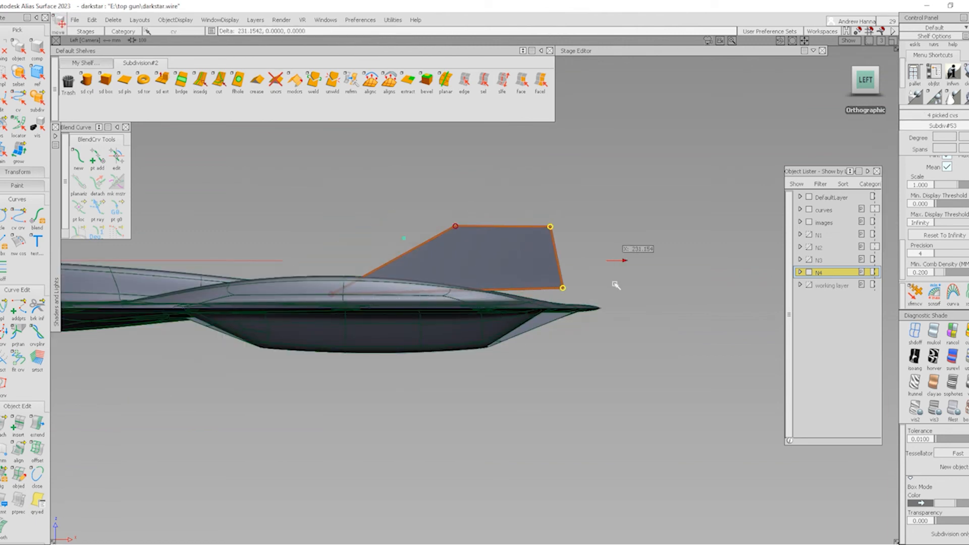
- Orbit to a perspective side view and pull the fin's rear edge slightly forward
left_click_drag(511, 301, 515, 284, "ctrl+shift")
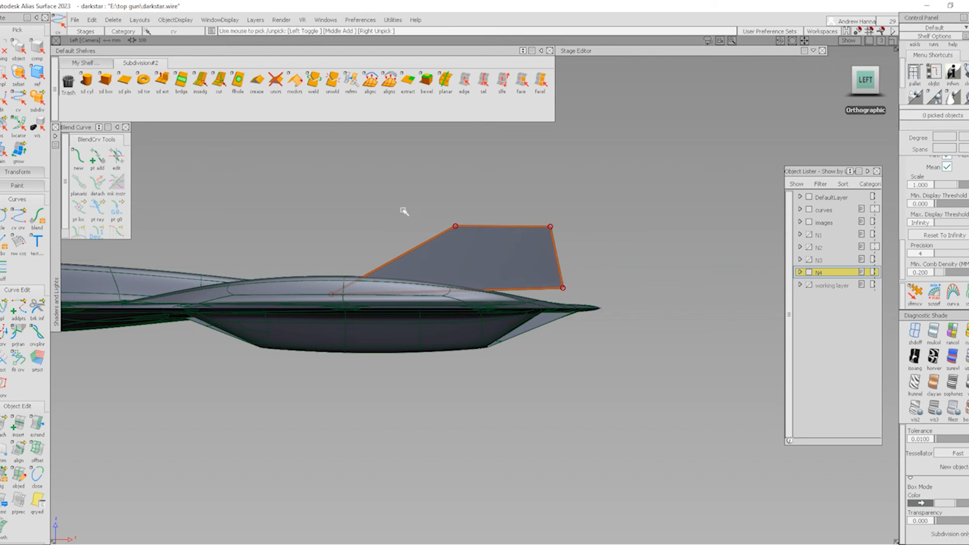
left_click_drag(353, 216, 441, 217, "ctrl+shift")
left_click_drag(566, 286, 487, 274, "alt+shift")
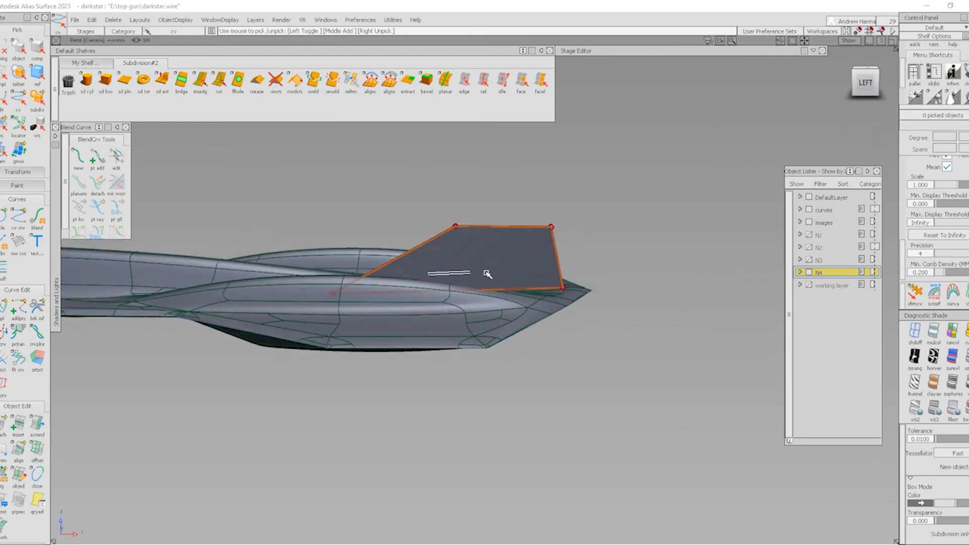
left_click_drag(658, 235, 658, 233, "ctrl+shift")
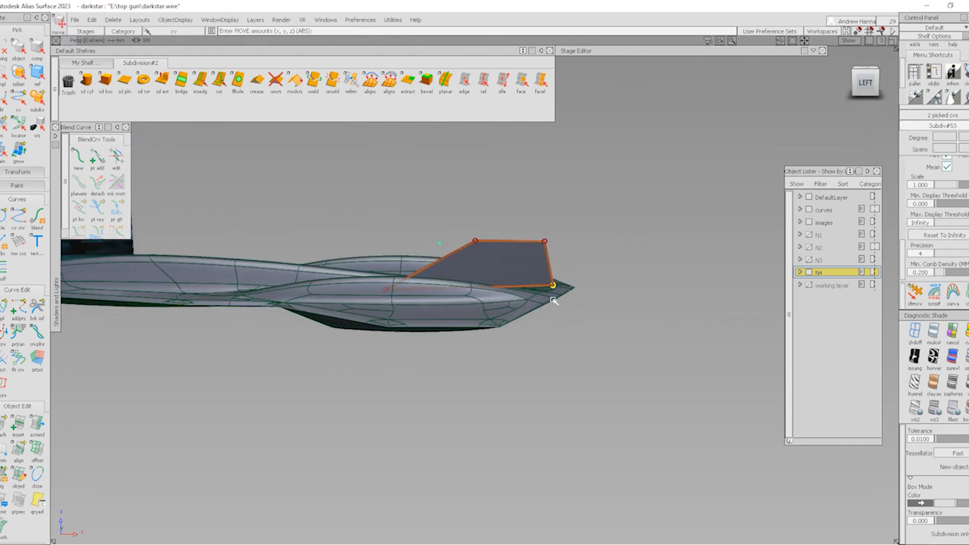
left_click_drag(553, 300, 545, 267, "ctrl+shift")
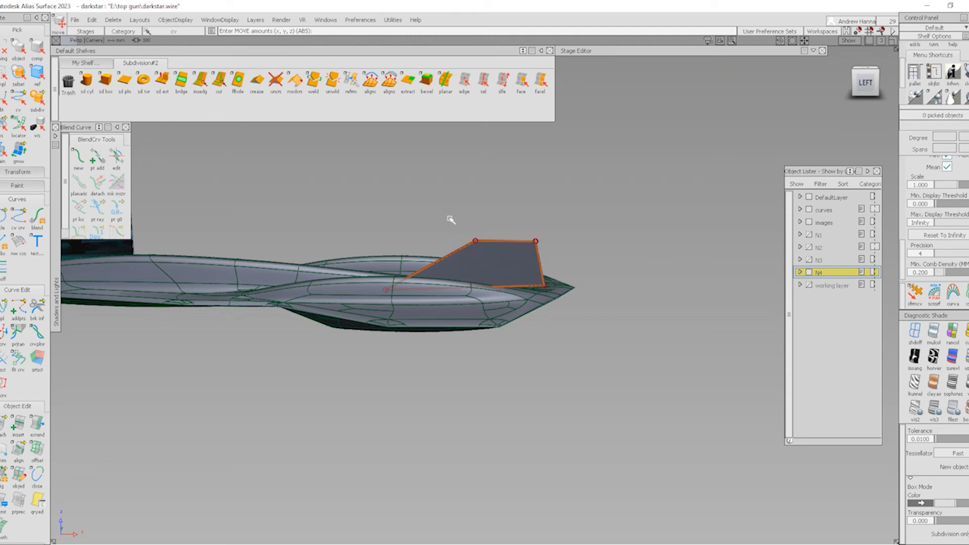
- Shift the fin's front vertices forward and move its lower front pair a little farther forward
left_click_drag(328, 202, 479, 273)
left_click_drag(553, 338, 533, 344)
left_click_drag(457, 373, 463, 309, "ctrl+shift")
left_click_drag(307, 265, 400, 300)
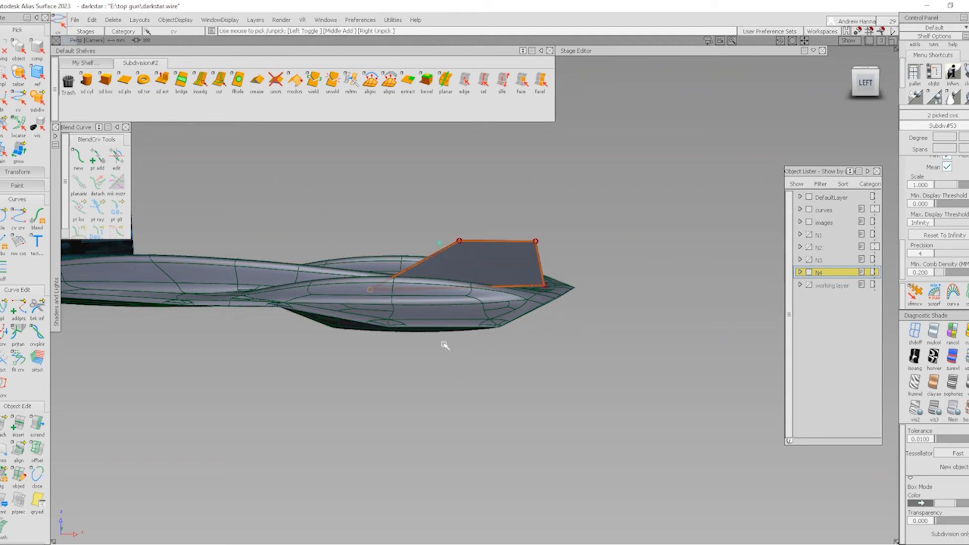
left_click_drag(445, 344, 452, 299, "ctrl+shift")
mouse_move(452, 311)
middle_mouse_down()
mouse_move(455, 317)
mouse_move(439, 320)
middle_mouse_up()
- Move the fin's two upper front vertices aft to shorten the tip and lay back the leading edge
left_click_drag(489, 337, 463, 297)
left_click_drag(509, 272, 510, 218, "ctrl+shift")
left_click_drag(511, 215, 513, 209)
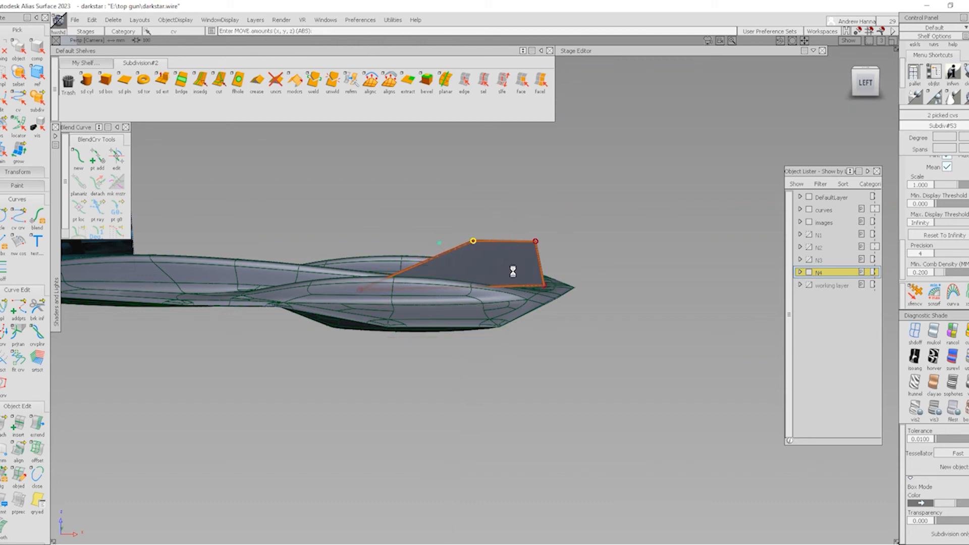
right_click_drag(607, 340, 535, 306, "ctrl+shift")
right_click_drag(337, 285, 389, 273, "ctrl+shift")
- Duplicate the finished fin as a mirrored copy on the opposite nacelle and clear the selection
mouse_move(392, 320)
left_mouse_down("alt+shift")
mouse_move(707, 323)
mouse_move(653, 447)
mouse_move(391, 266)
mouse_move(629, 305)
left_mouse_up("alt+shift")
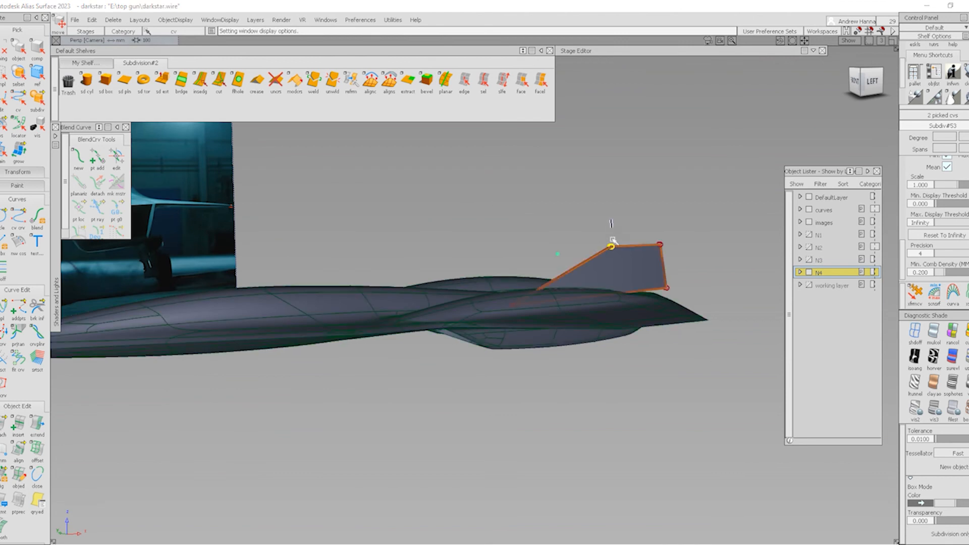
left_click_drag(611, 221, 613, 242, "ctrl+shift")
left_click(626, 262)
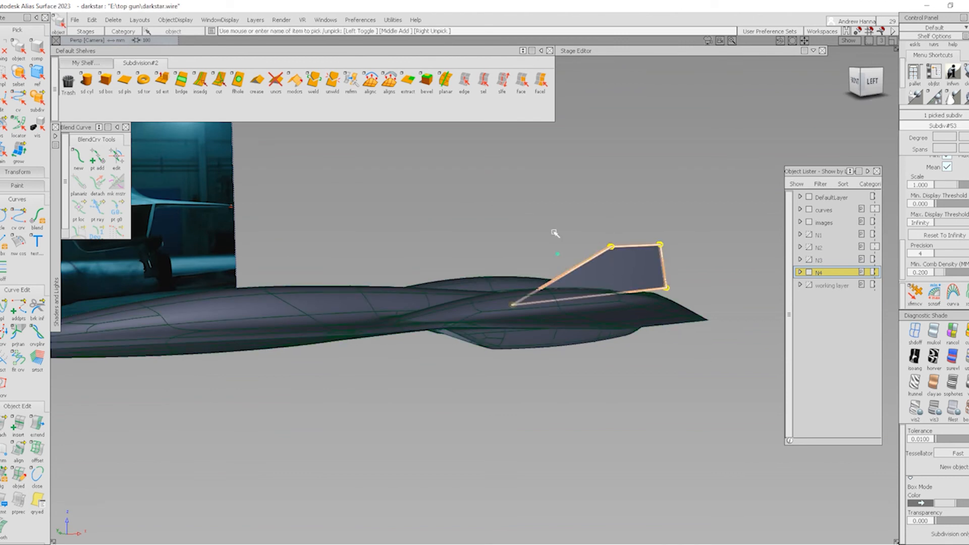
left_click(92, 19)
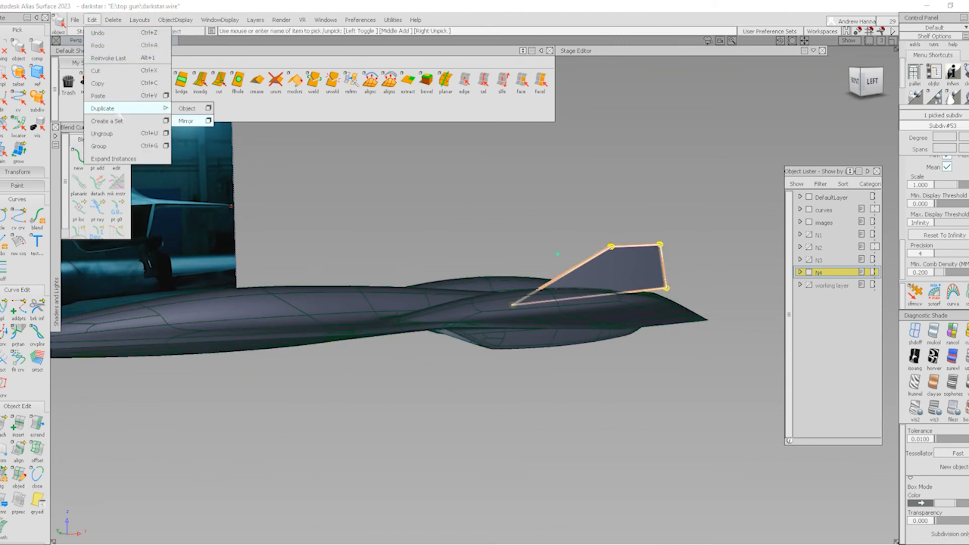
left_click(199, 126)
left_click_drag(562, 329, 569, 277, "ctrl+shift")
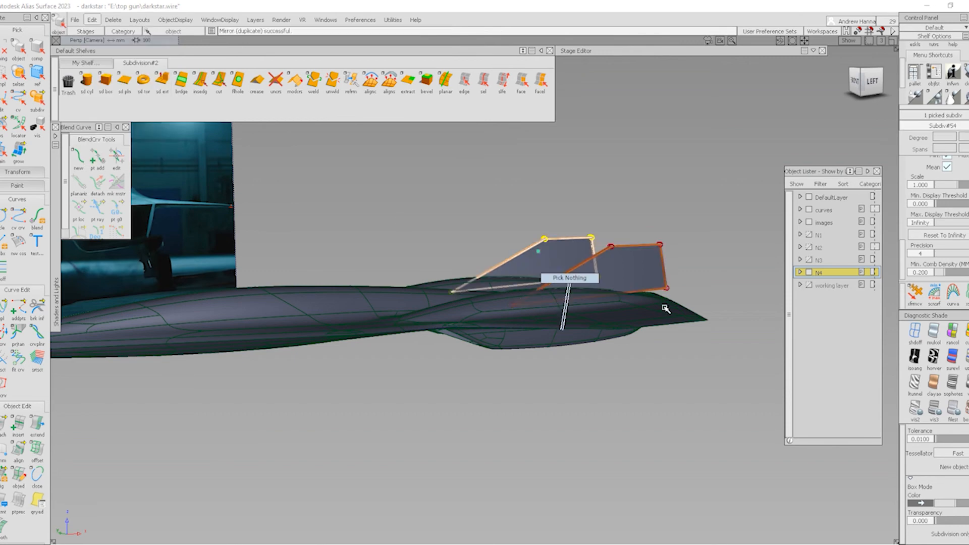
- Inspect the model with both fins and examine the fin shape in the side-view and hangar reference images
right_click_drag(567, 186, 463, 263, "alt+shift")
middle_click_drag(463, 263, 444, 266, "alt+shift")
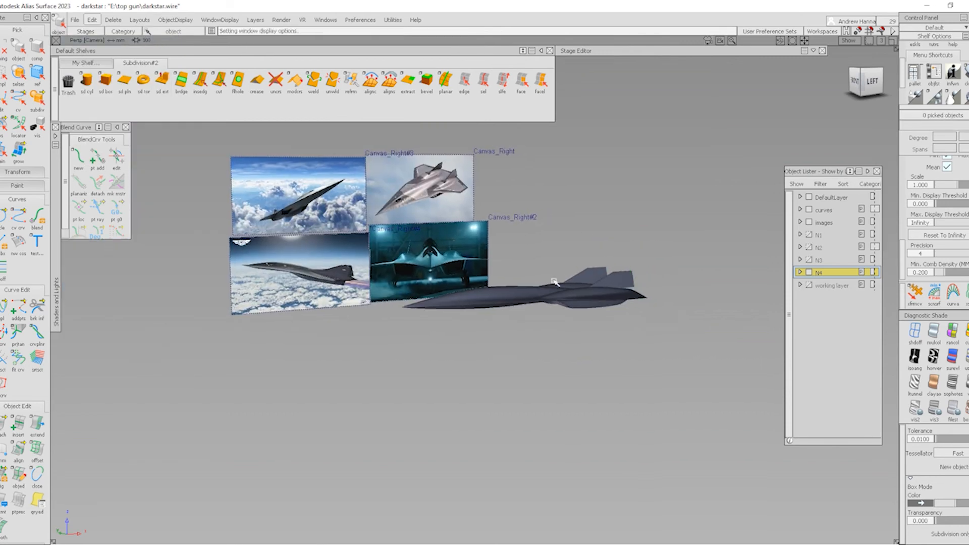
right_click_drag(580, 325, 601, 290, "alt+shift")
left_click_drag(508, 301, 640, 298, "alt+shift")
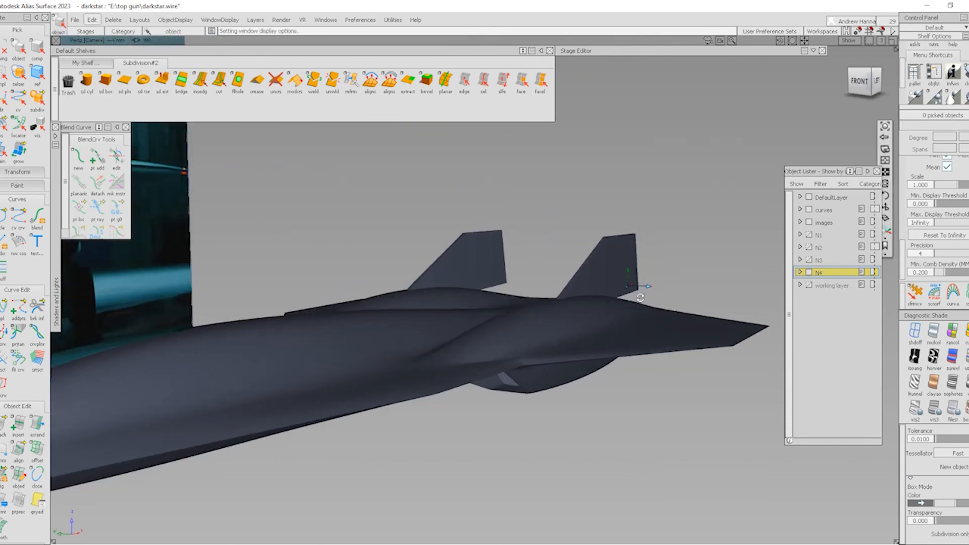
right_click_drag(640, 298, 485, 302, "alt+shift")
middle_click_drag(398, 242, 577, 315, "alt+shift")
right_click_drag(242, 372, 146, 373, "alt+shift")
middle_click_drag(131, 370, 535, 350, "alt+shift")
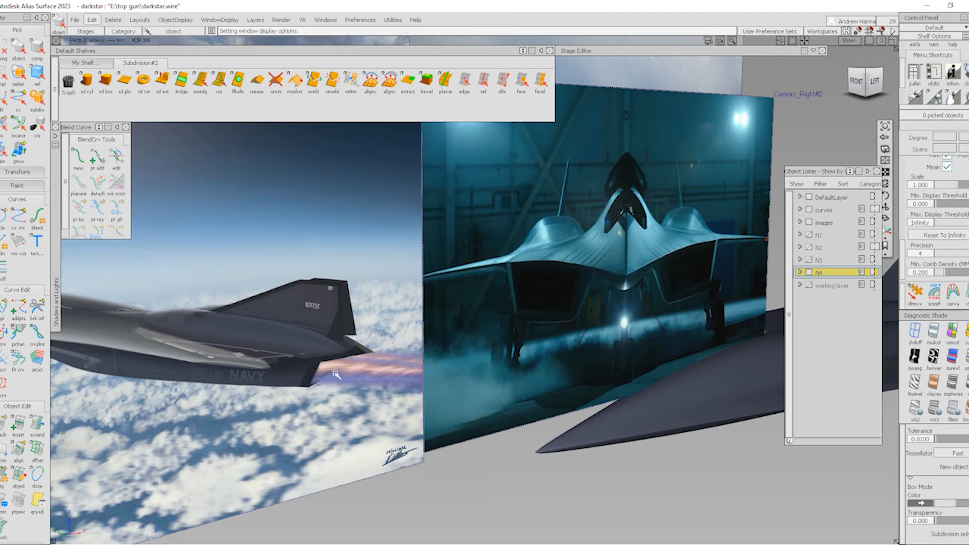
mouse_move(281, 339)
right_mouse_down("alt+shift")
mouse_move(371, 343)
mouse_move(283, 346)
right_mouse_up("alt+shift")
middle_click_drag(282, 346, 505, 328, "alt+shift")
right_click_drag(505, 328, 282, 326, "alt+shift")
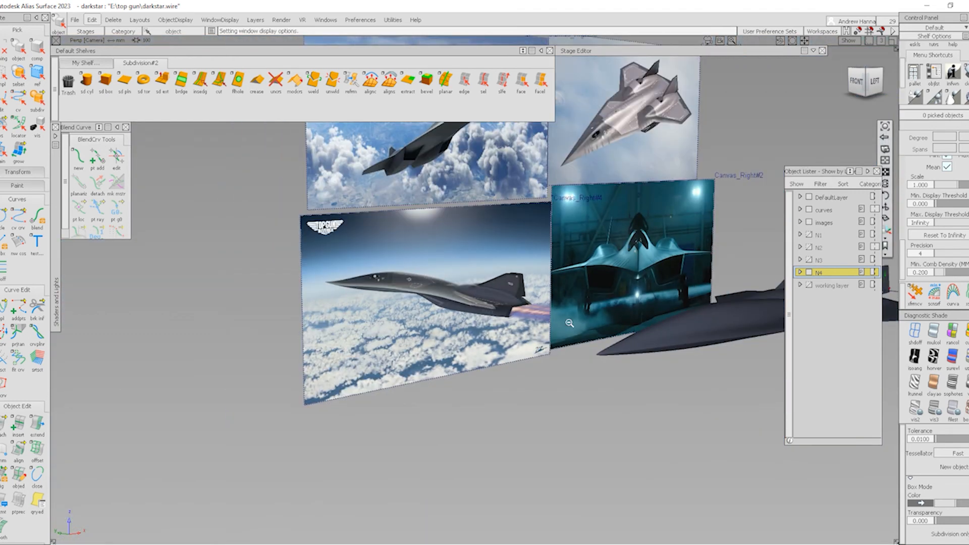
- Compare the twin fins from above and from the side with those in the aerial reference images
middle_click_drag(606, 318, 520, 320, "alt+shift")
right_click_drag(520, 321, 570, 320, "alt+shift")
left_click_drag(509, 300, 414, 255, "alt+shift")
middle_click_drag(413, 255, 420, 295, "alt+shift")
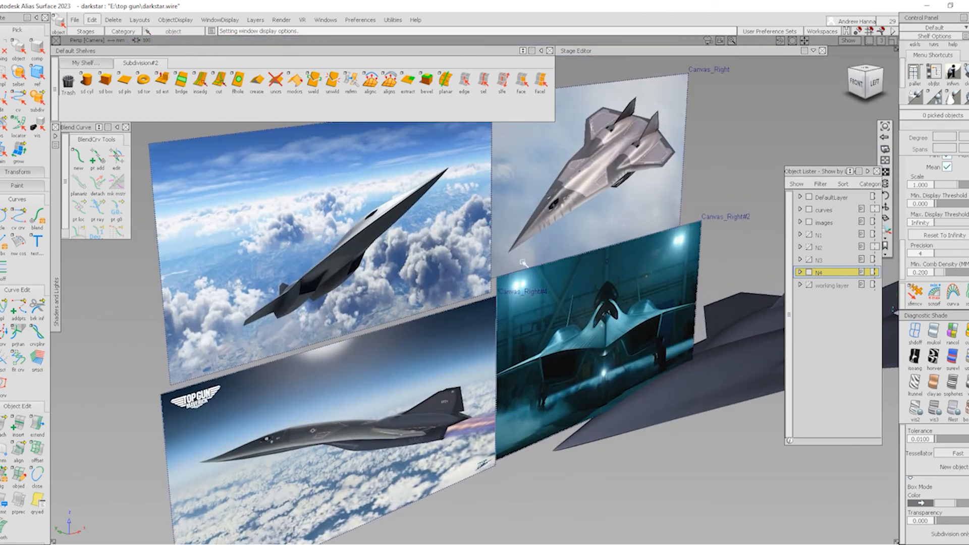
right_click_drag(669, 184, 676, 200, "alt+shift")
middle_click_drag(676, 200, 318, 194, "alt+shift")
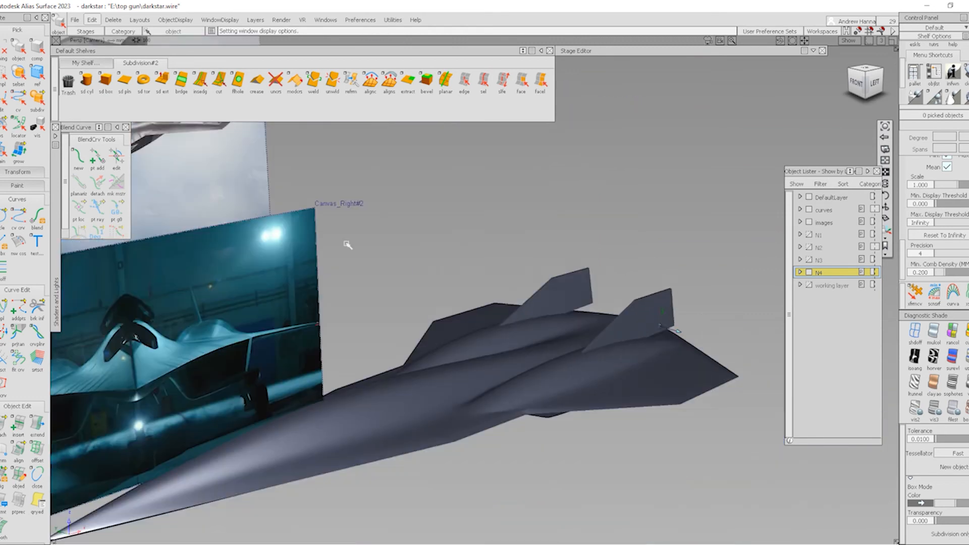
mouse_move(454, 313)
left_mouse_down("alt+shift")
mouse_move(547, 316)
mouse_move(629, 288)
mouse_move(621, 329)
mouse_move(637, 349)
left_mouse_up("alt+shift")
right_click_drag(709, 371, 665, 331, "ctrl+shift")
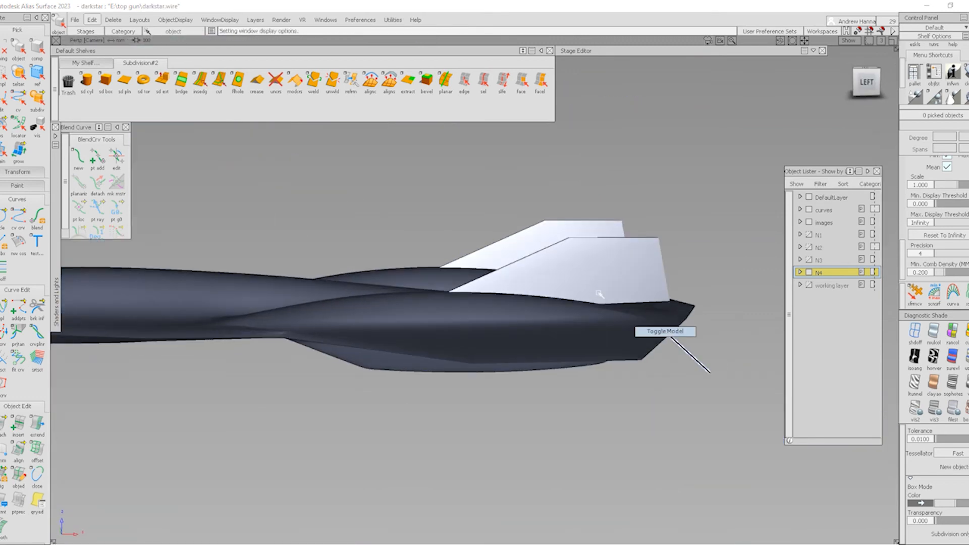
- Display the hull's control vertices and isolate the hull in the left side view
left_click_drag(599, 294, 592, 352, "alt+shift")
left_click(570, 344)
right_click_drag(506, 309, 637, 340, "ctrl+shift")
middle_click_drag(627, 358, 590, 369, "alt+shift")
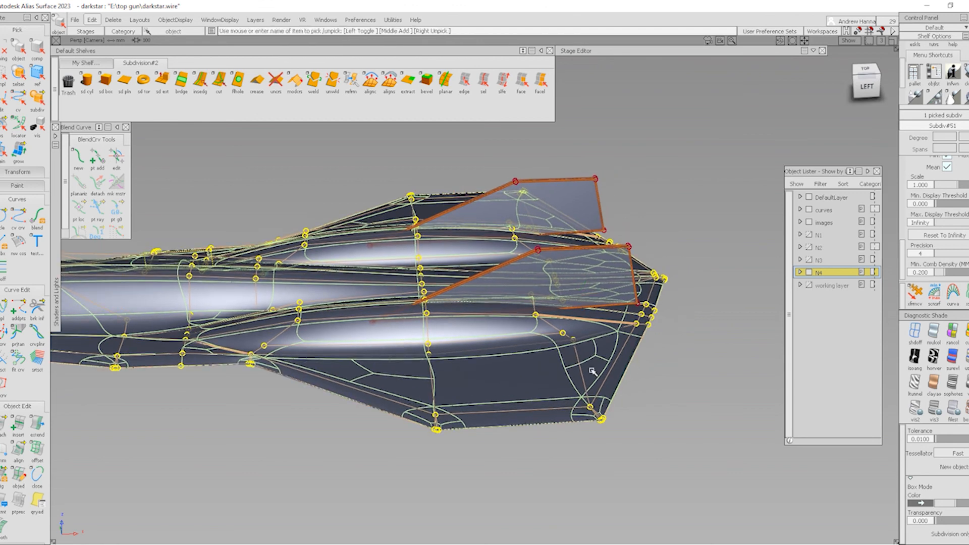
left_click_drag(602, 382, 575, 331, "ctrl+shift")
left_click(567, 339)
left_click(933, 97)
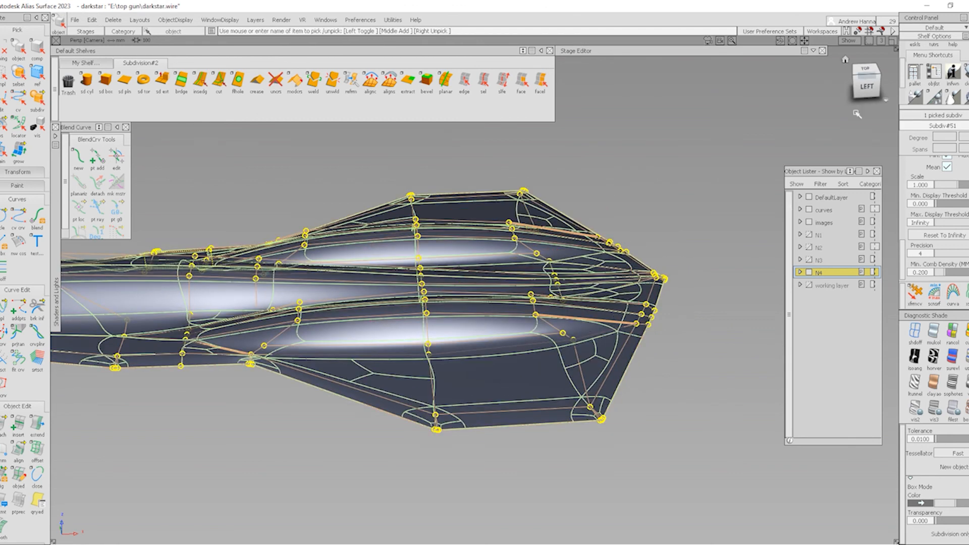
left_click(876, 93)
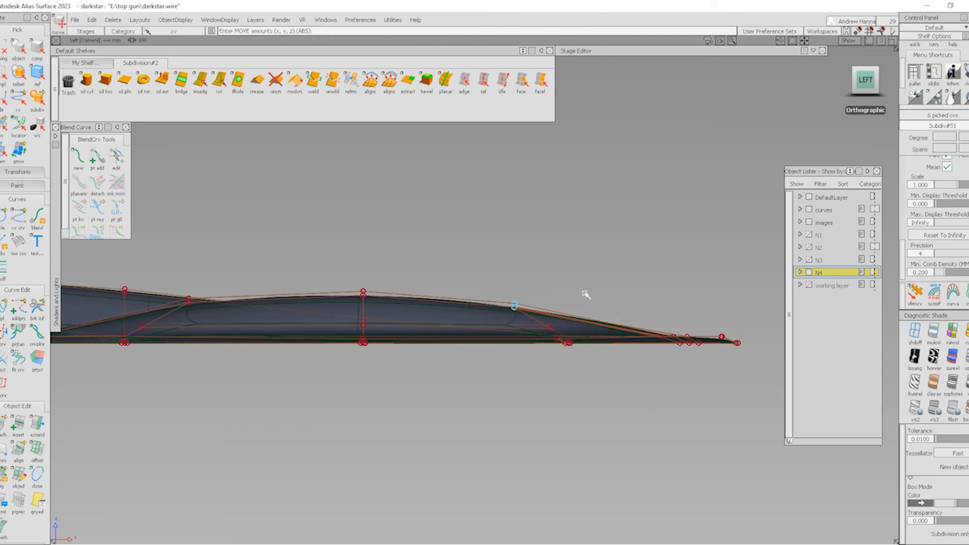
- Move the nacelles' rear upper vertices about 251 mm aft, then fine-tune their position with the fins shown again
middle_click_drag(585, 295, 651, 298)
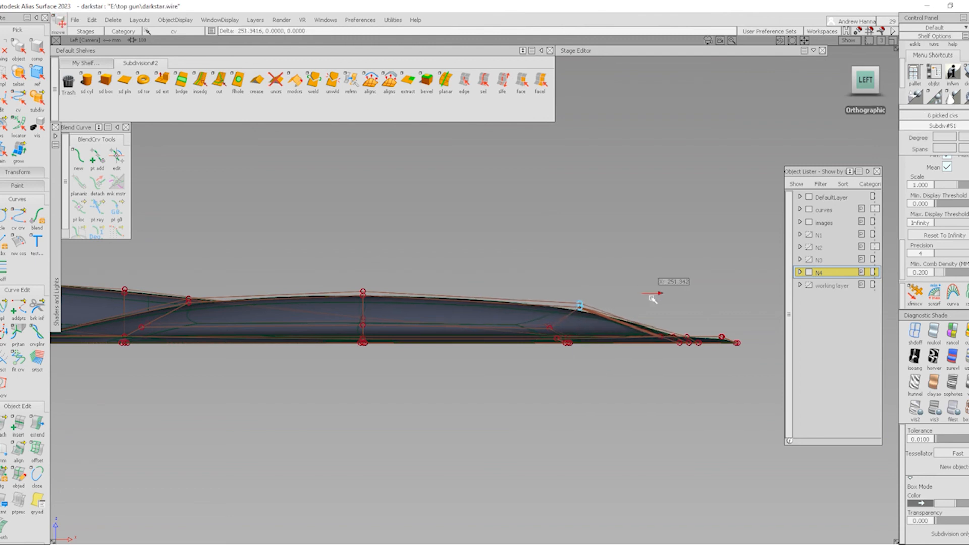
key("alt+v")
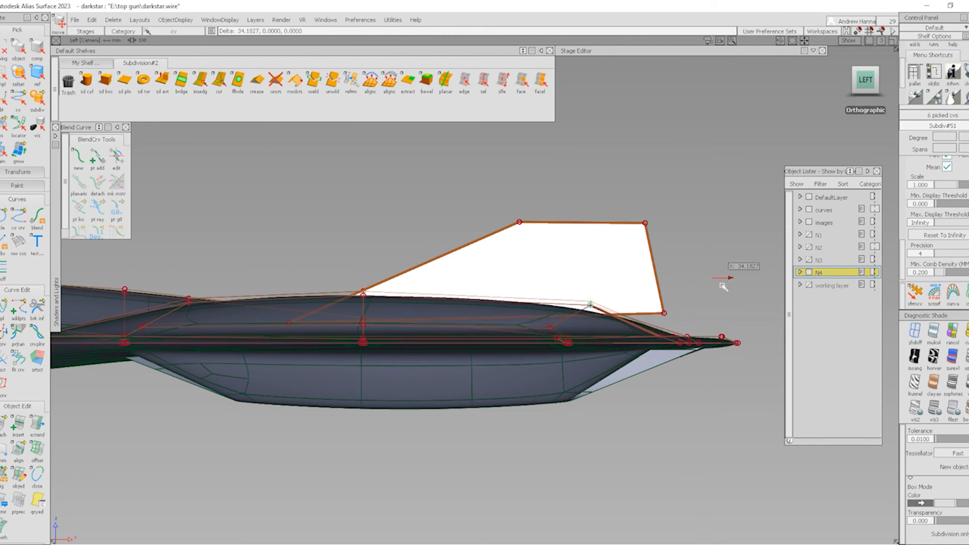
middle_click_drag(715, 290, 621, 313)
left_click_drag(621, 313, 582, 292, "alt+shift")
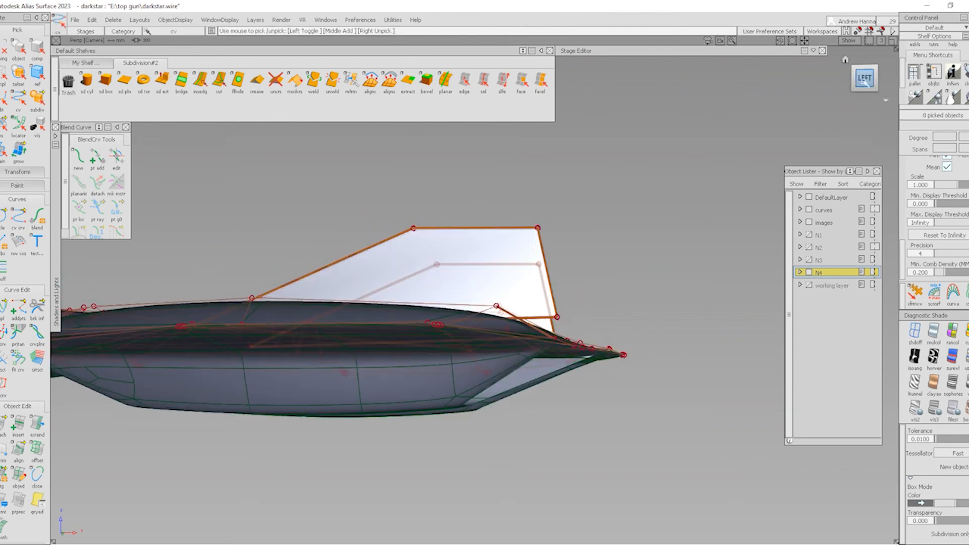
- Uncrease the short lengthwise edge at the aft end of the nacelle's upper surface
left_click(864, 80)
left_click_drag(474, 292, 503, 438, "alt+shift")
left_click_drag(506, 342, 500, 383, "ctrl+shift")
left_click(564, 349)
right_click_drag(530, 387, 591, 429, "ctrl+shift")
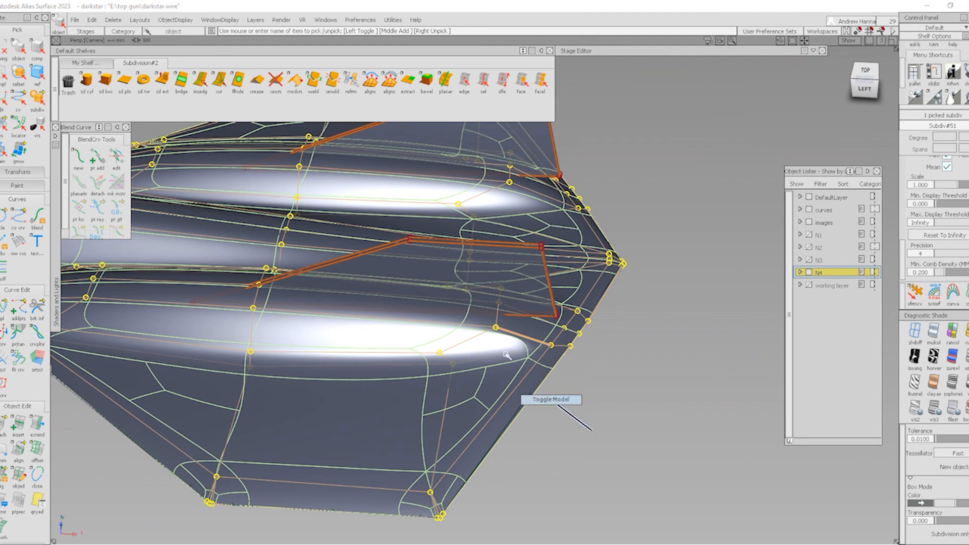
mouse_move(470, 247)
left_mouse_down("alt+shift")
mouse_move(472, 309)
mouse_move(472, 268)
left_mouse_up("alt+shift")
mouse_move(534, 353)
right_mouse_down("ctrl+shift")
mouse_move(599, 434)
mouse_move(581, 401)
right_mouse_up("ctrl+shift")
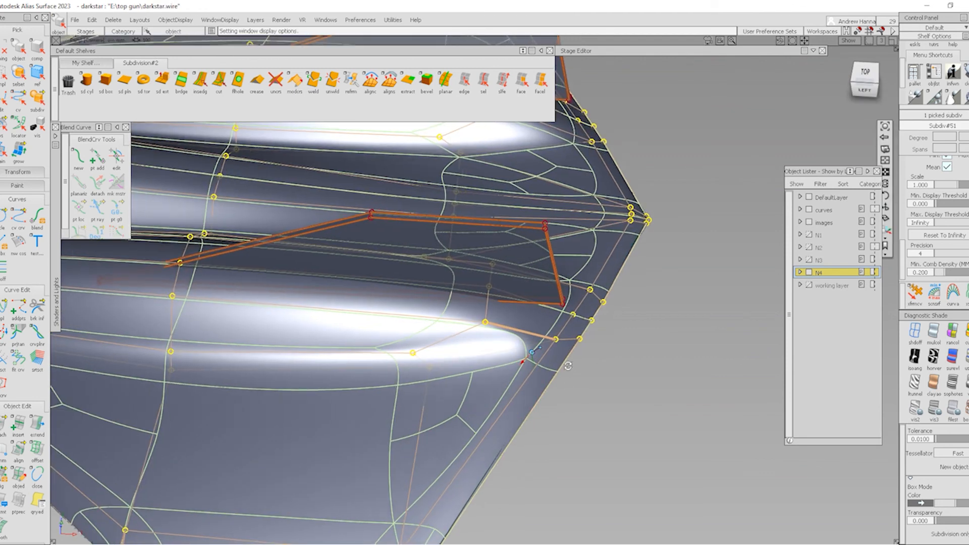
mouse_move(561, 381)
left_mouse_down("alt+shift")
mouse_move(549, 431)
mouse_move(557, 399)
left_mouse_up("alt+shift")
left_click_drag(561, 422, 560, 298, "ctrl+shift")
left_click(464, 81)
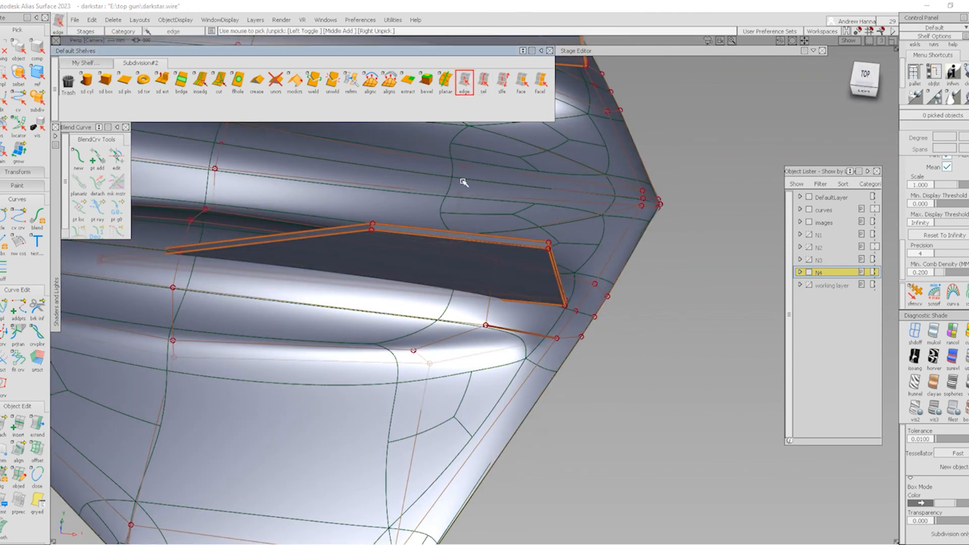
left_click(519, 332)
left_click(276, 84)
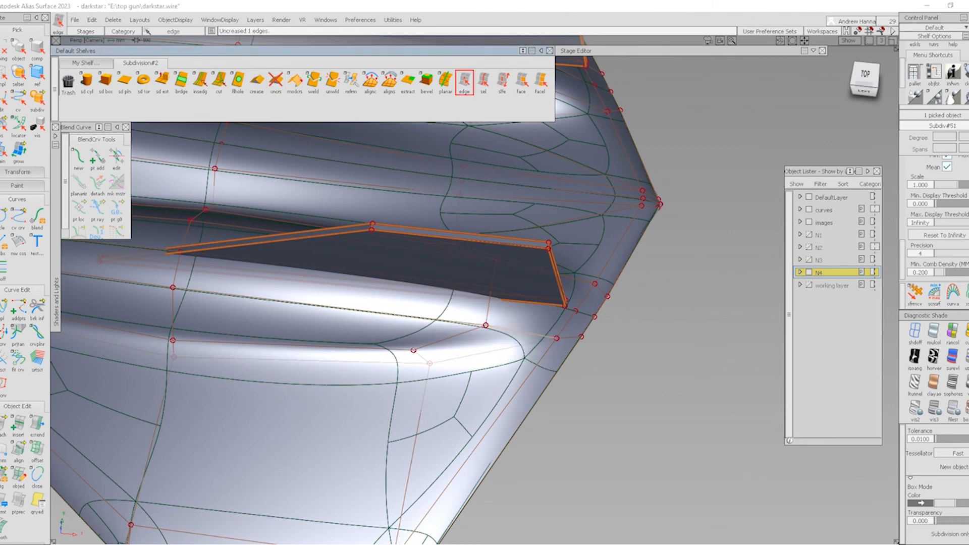
left_click(654, 406)
- In the left side view, move the fins' upper rear vertices slightly forward, then shift all upper tip vertices aft
left_click_drag(613, 335, 737, 157, "alt+shift")
left_click(864, 89)
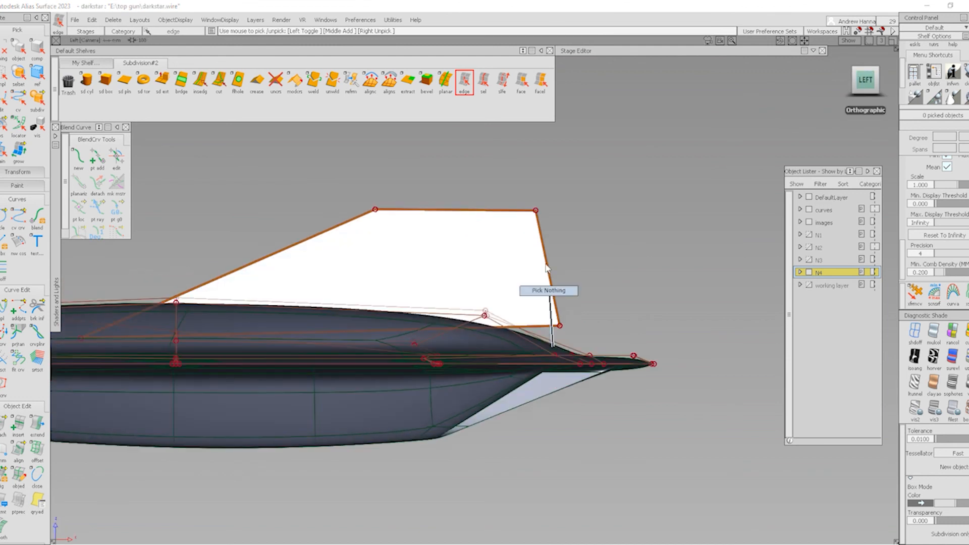
middle_click_drag(589, 236, 575, 235)
left_click_drag(453, 287, 394, 245, "ctrl+shift")
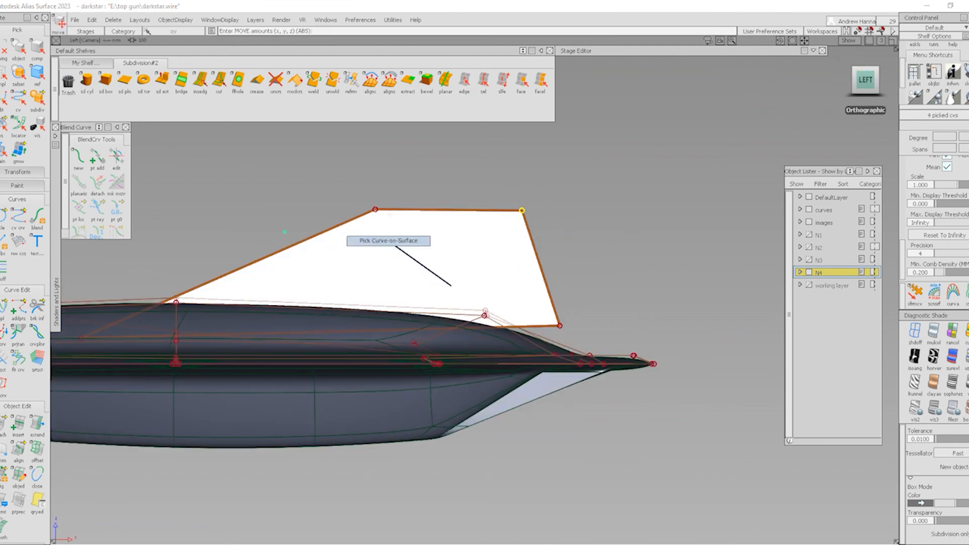
left_click_drag(313, 190, 400, 217)
left_click_drag(447, 185, 447, 186, "ctrl+shift")
middle_click_drag(447, 187, 461, 192)
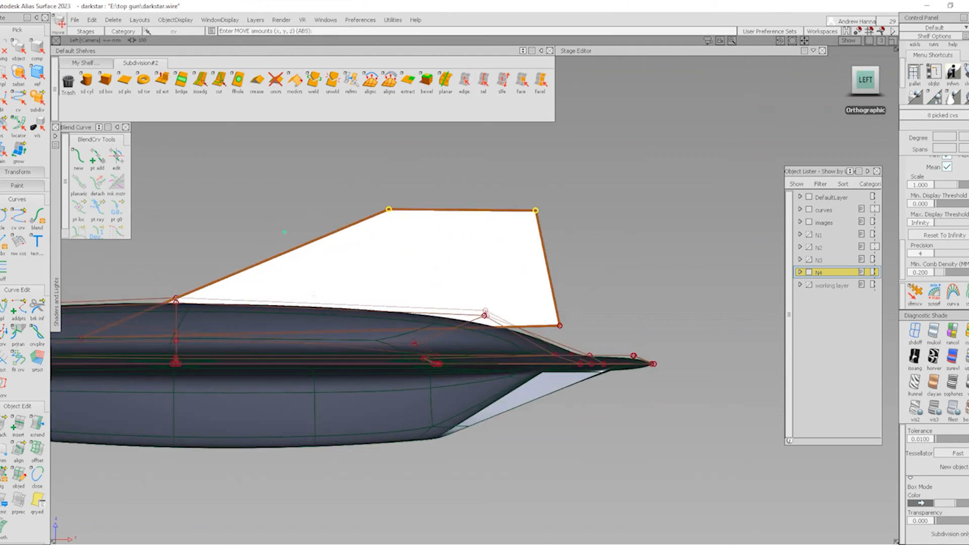
- Hide the hull's control vertices so that only the fins' vertices are displayed
left_click_drag(385, 232, 349, 333, "ctrl+shift")
left_click(346, 395)
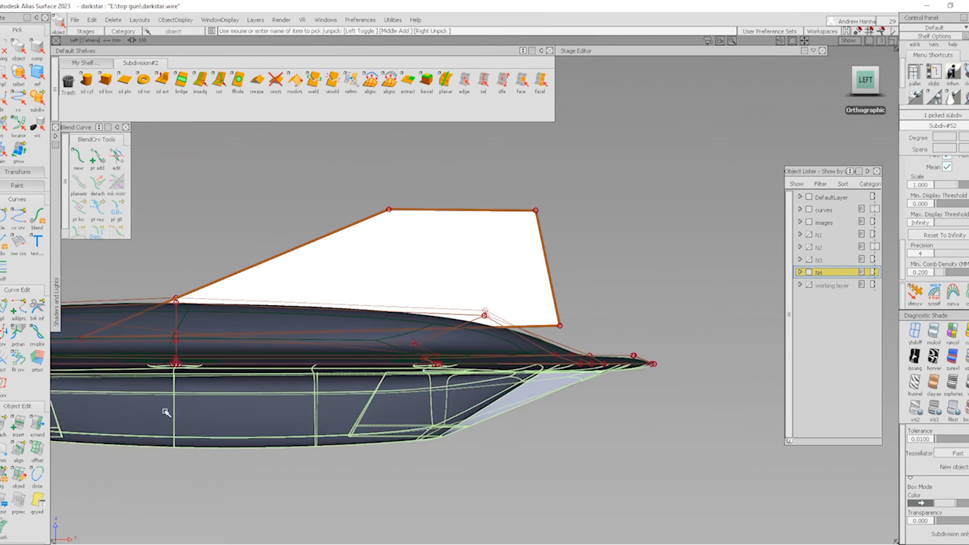
left_click_drag(165, 410, 165, 356, "ctrl+shift")
left_click(226, 353)
right_click_drag(412, 339, 280, 396, "ctrl+shift")
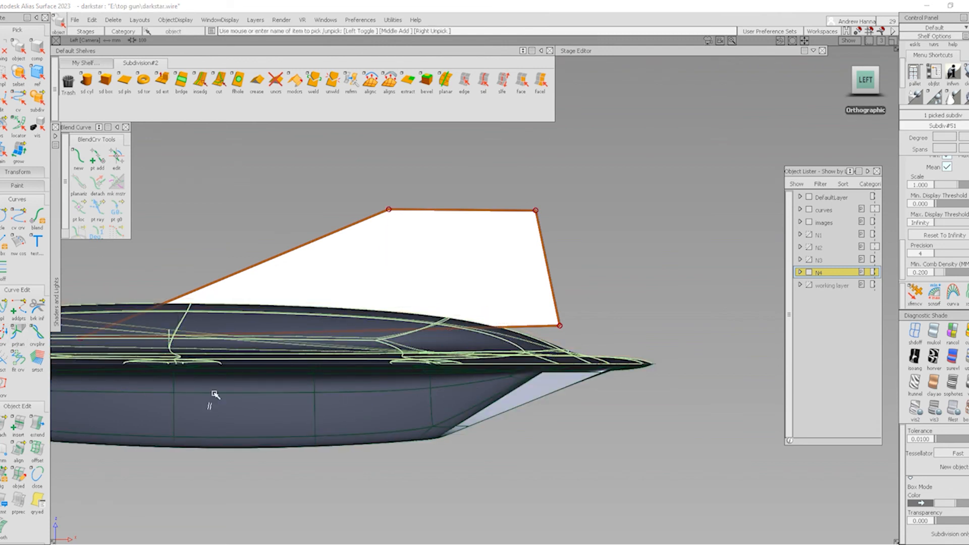
- Move the fins' lower front vertices aft, then shift their trailing-edge vertices aft
left_click_drag(214, 393, 214, 348, "ctrl+shift")
middle_click_drag(214, 354, 316, 341, "alt+shift")
left_click_drag(121, 388, 219, 366, "ctrl+shift")
left_click_drag(164, 305, 215, 351)
middle_click_drag(338, 382, 349, 328, "ctrl+shift")
middle_click_drag(362, 322, 388, 329)
left_click_drag(467, 418, 501, 307, "ctrl+shift")
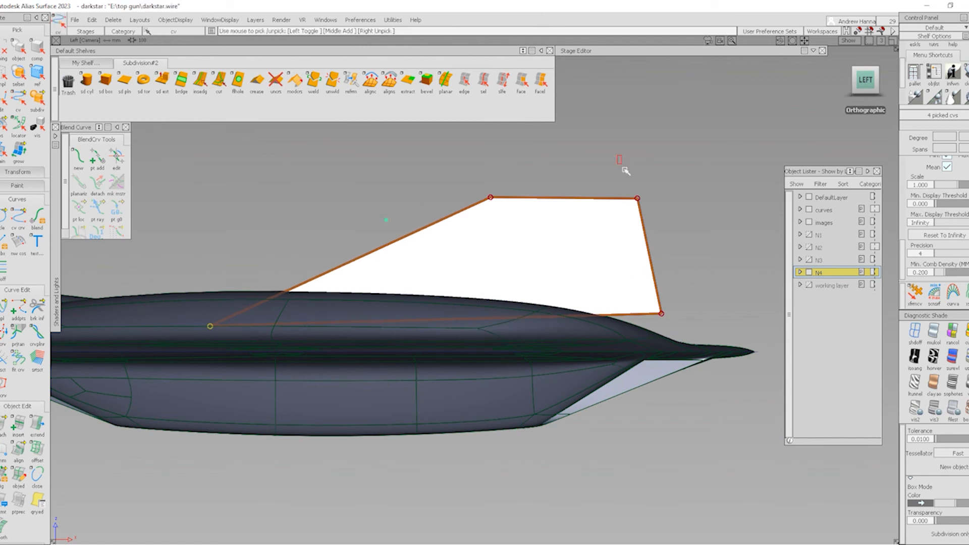
middle_click_drag(707, 281, 730, 306)
- Center one fin's pivot and scale the fin thinner across its width in the front view
left_click_drag(342, 309, 707, 359, "alt+shift")
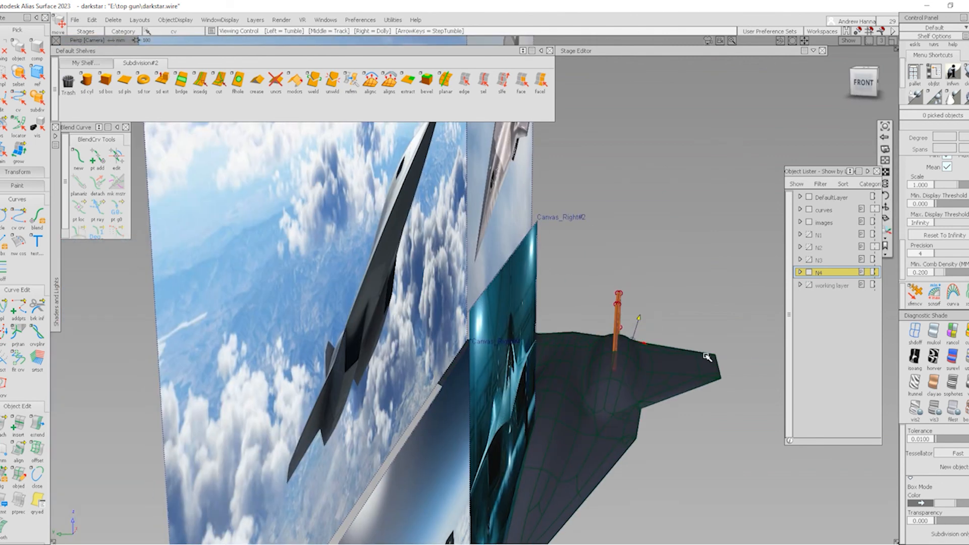
right_click_drag(618, 305, 617, 340, "alt+shift")
left_click(615, 333)
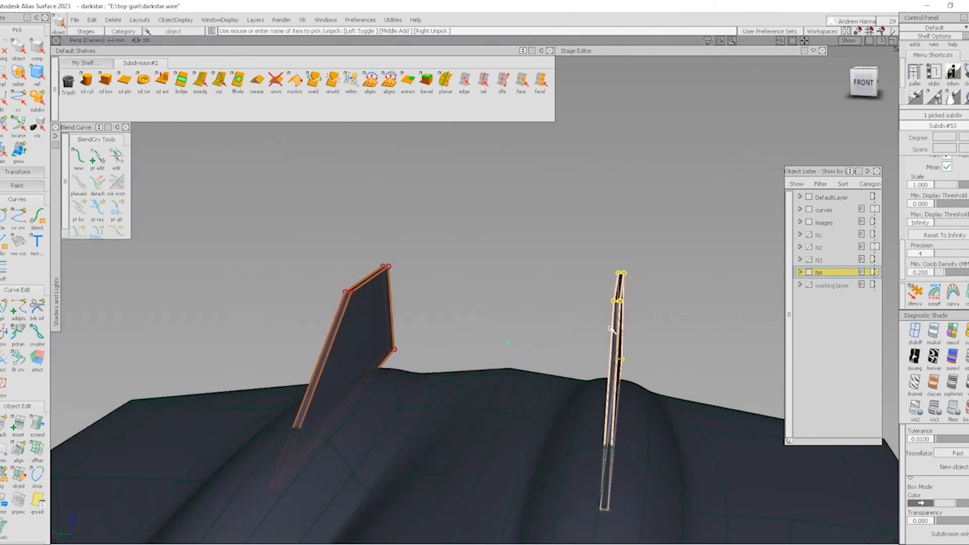
left_click(866, 89)
right_click_drag(651, 286, 666, 277, "alt+shift")
middle_click_drag(666, 277, 613, 242, "alt+shift")
middle_click_drag(620, 261, 690, 342, "ctrl+shift")
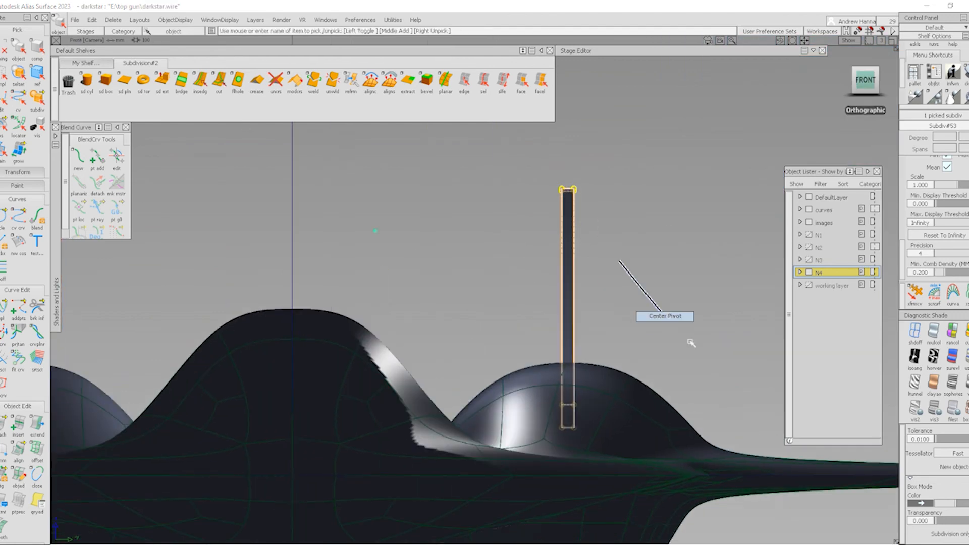
middle_click_drag(616, 270, 692, 274, "ctrl+shift")
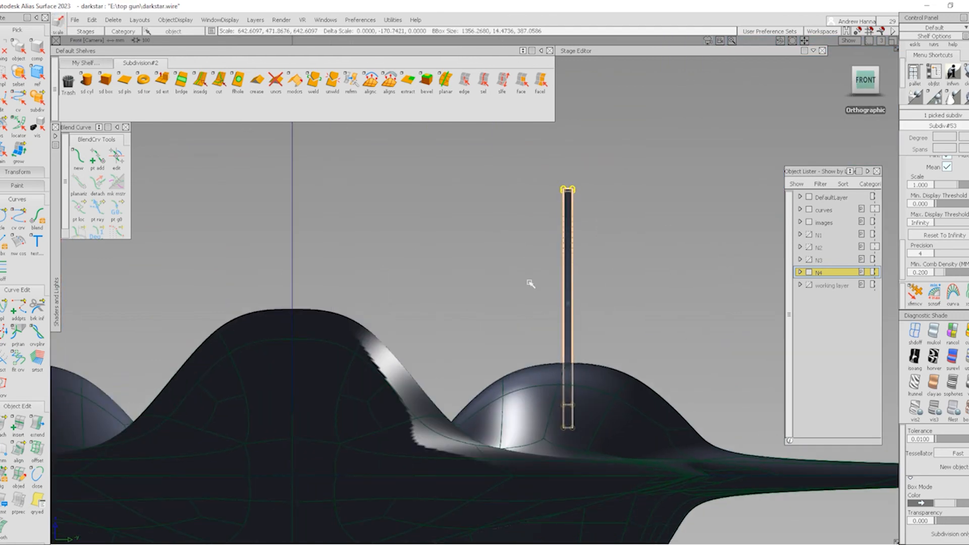
middle_click_drag(530, 284, 361, 277)
- In the top view, move the thinned fin's trailing-edge vertices inboard, then shift the upper rear ones slightly back outboard
left_click_drag(502, 398, 558, 266, "ctrl+shift")
right_click_drag(564, 270, 608, 361, "alt+shift")
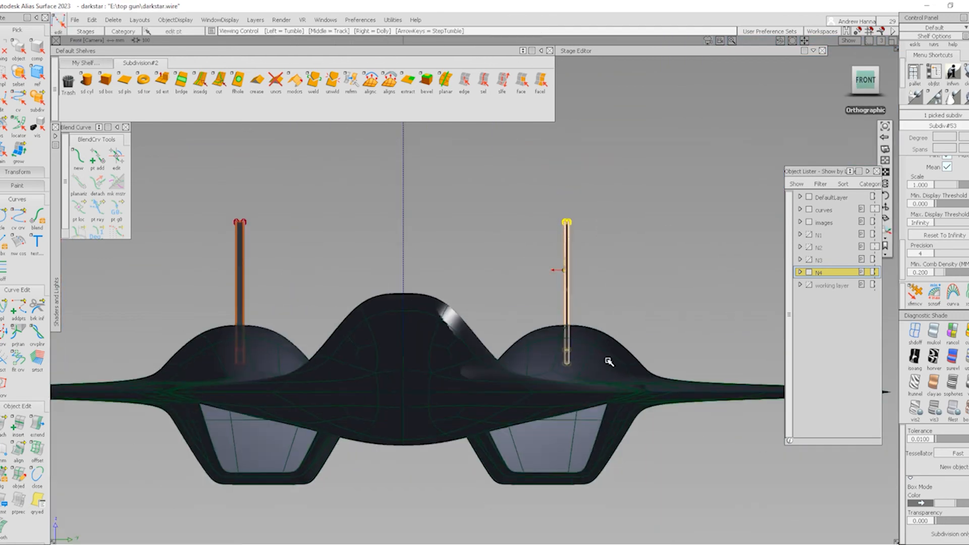
mouse_move(591, 308)
left_mouse_down("ctrl+shift")
mouse_move(580, 238)
mouse_move(576, 277)
left_mouse_up("ctrl+shift")
left_click_drag(586, 217, 690, 265, "alt+shift")
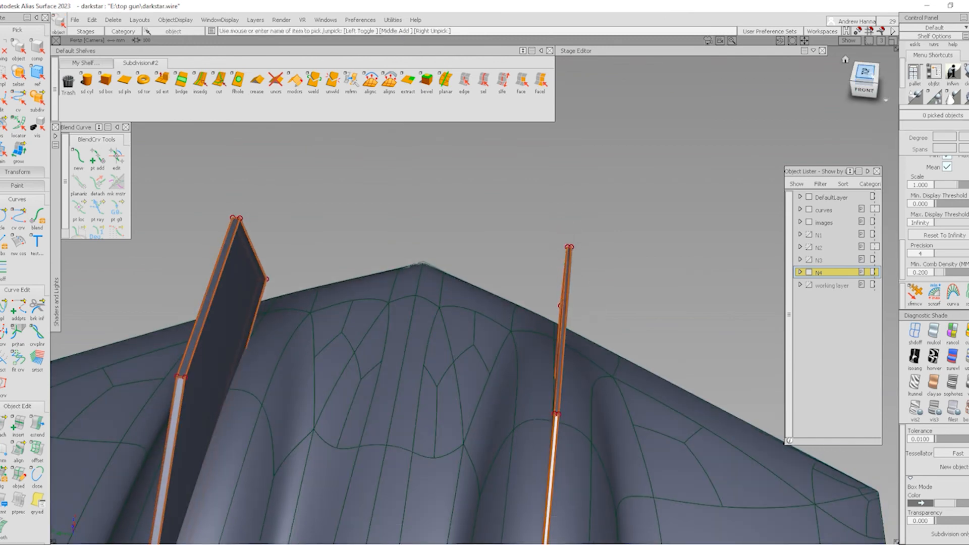
left_click(869, 74)
left_click_drag(441, 257, 594, 302, "ctrl+shift")
middle_click_drag(637, 317, 634, 227, "ctrl+shift")
middle_click_drag(635, 222, 628, 221)
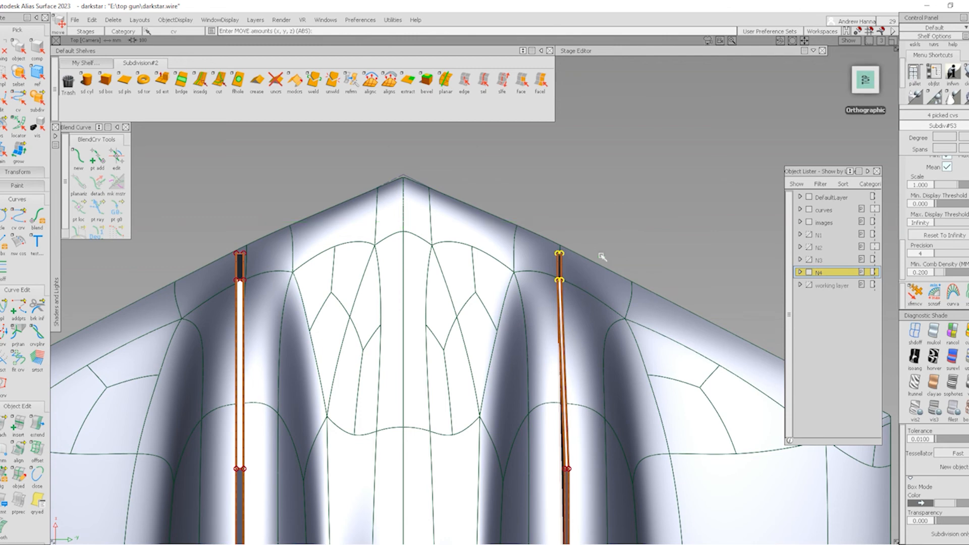
left_click_drag(444, 286, 547, 276, "ctrl+shift")
middle_click_drag(577, 331, 597, 263, "ctrl+shift")
middle_click_drag(597, 262, 601, 266)
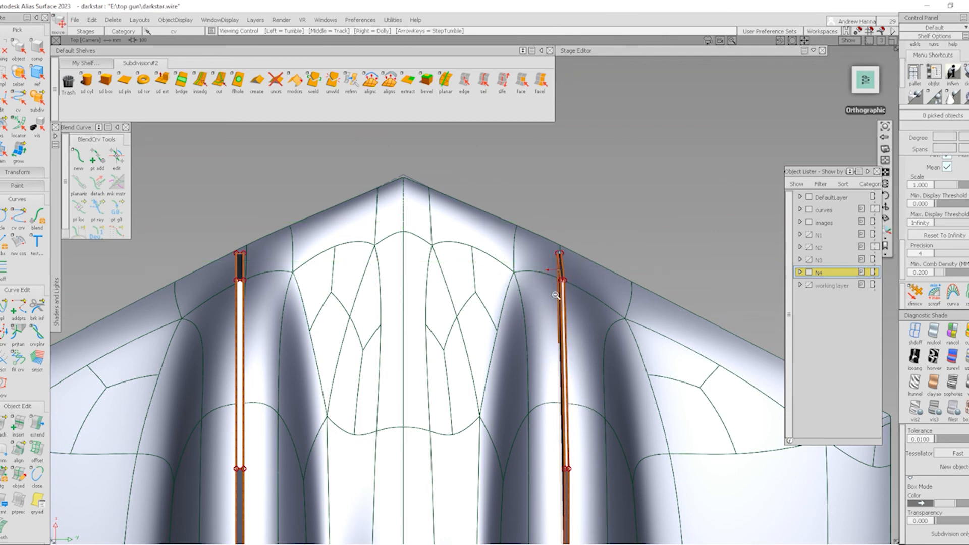
- Inspect the reshaped fin on the aircraft and compare it with the reference images
left_click_drag(601, 266, 446, 169, "alt+shift")
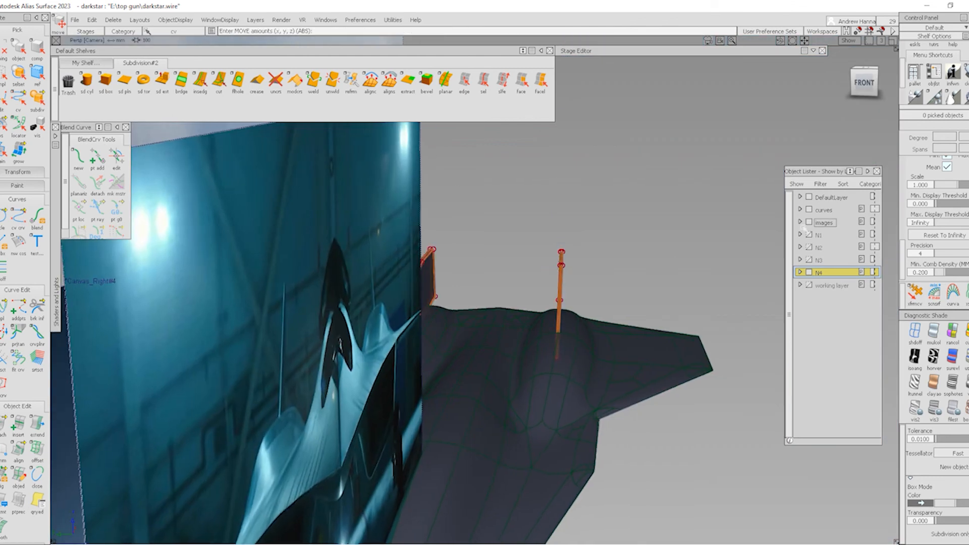
left_click_drag(607, 393, 341, 329, "alt+shift")
right_click_drag(448, 306, 560, 309, "alt+shift")
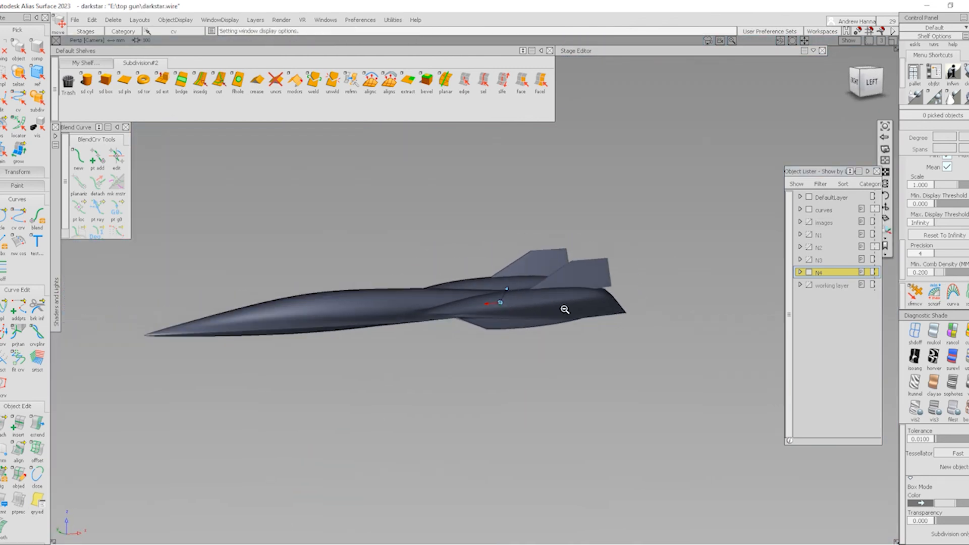
middle_click_drag(560, 309, 810, 287, "alt+shift")
left_click(809, 222)
middle_click_drag(442, 290, 482, 288, "alt+shift")
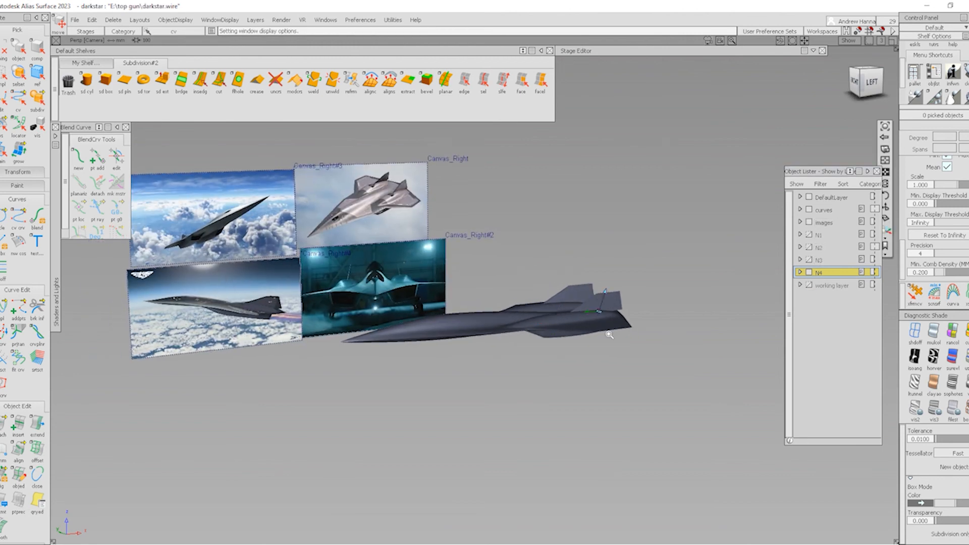
- Delete the unmodified fin on the opposite nacelle
right_click_drag(609, 335, 616, 355, "alt+shift")
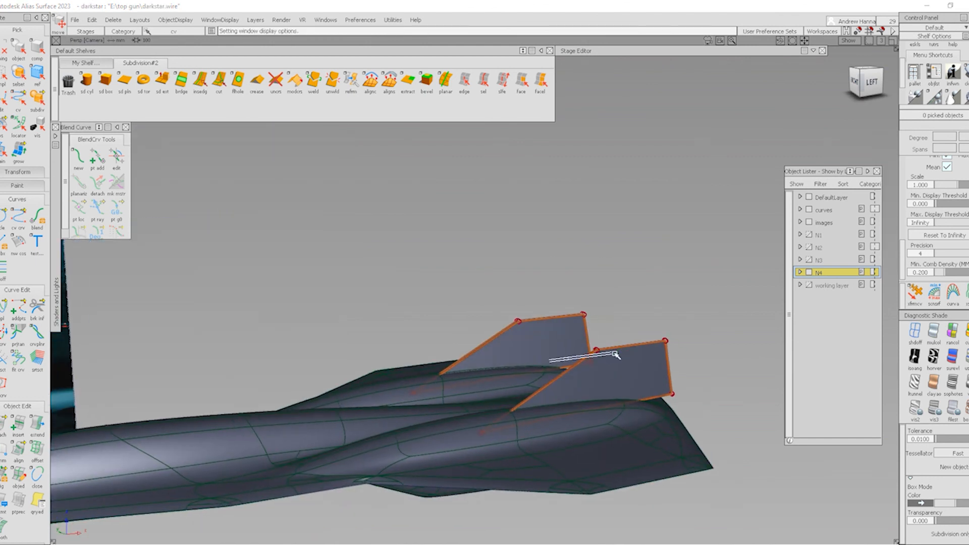
left_click(620, 354)
key("m")
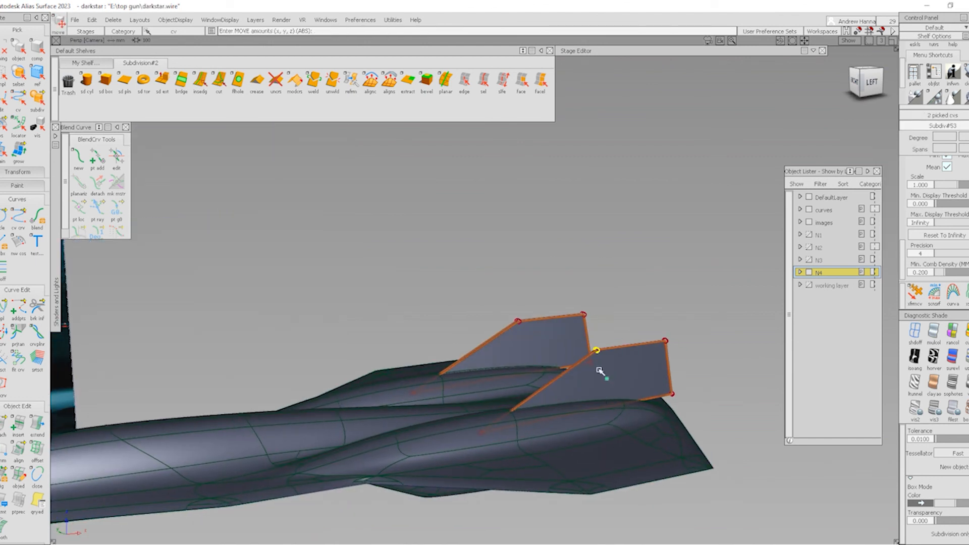
left_click_drag(547, 352, 547, 345, "ctrl+shift")
left_click_drag(523, 280, 553, 325)
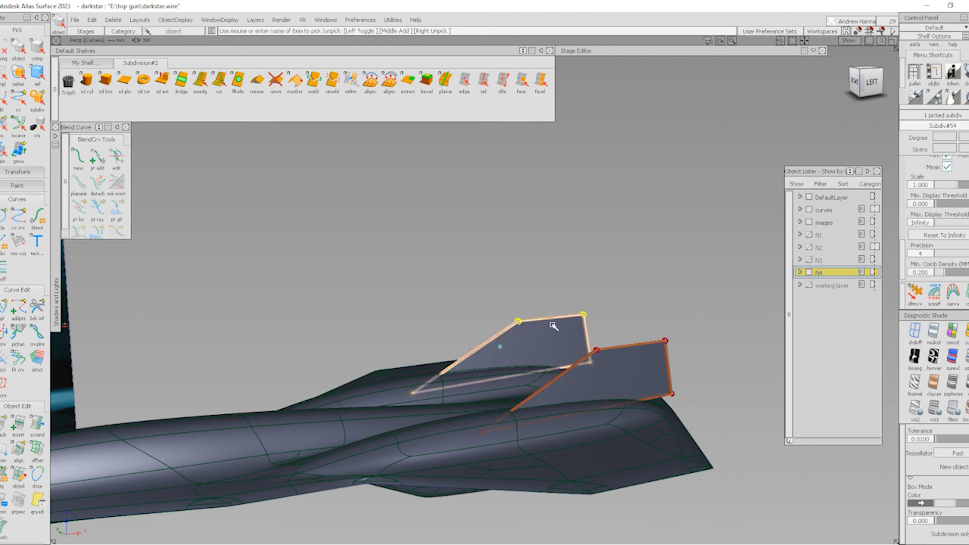
key("Delete")
key("Return")
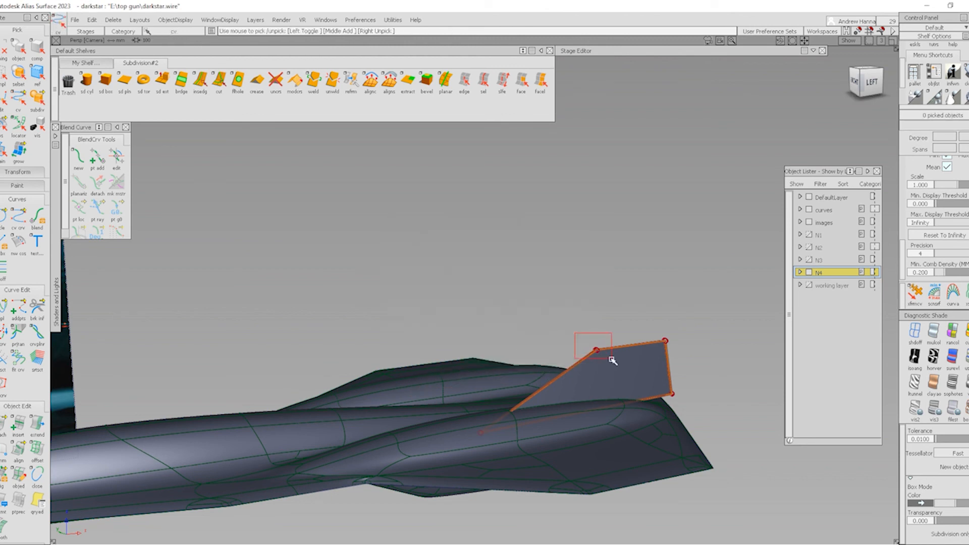
- Move the remaining fin's upper front vertices aft to shorten its tip
left_click_drag(616, 299, 630, 289)
right_click_drag(630, 290, 646, 322, "alt+shift")
left_click_drag(661, 333, 573, 361, "ctrl+shift")
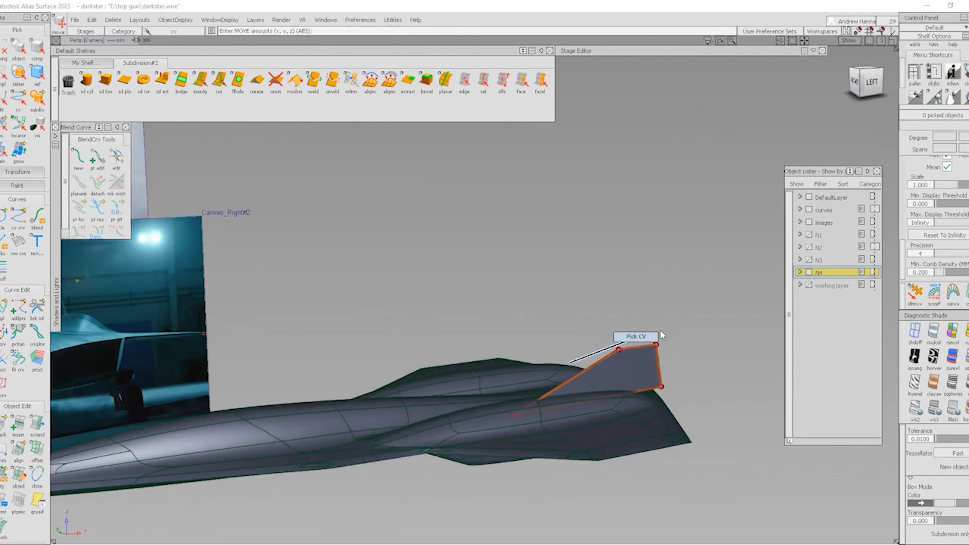
left_click_drag(621, 302, 712, 326)
- Scale the remaining fin down slightly as a whole
right_click_drag(625, 350, 650, 406, "alt+shift")
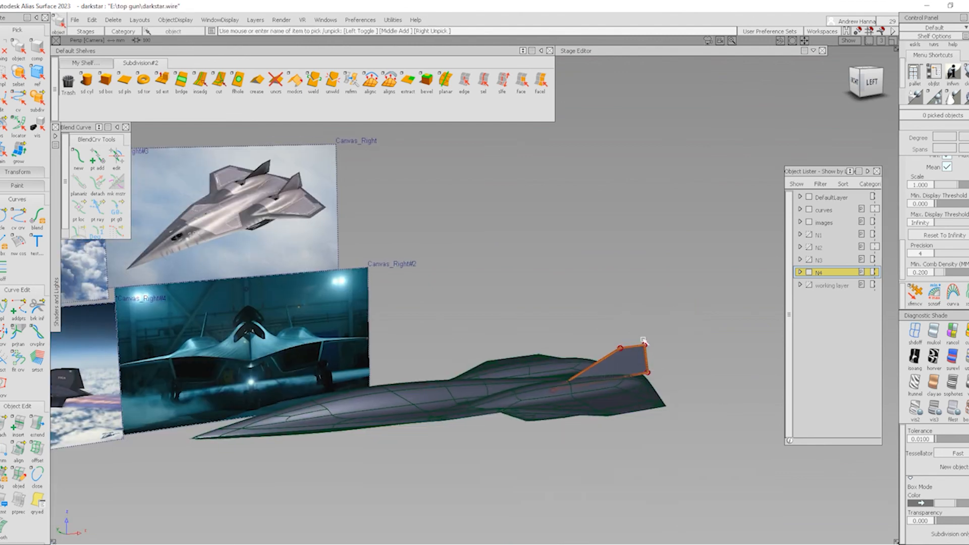
left_click(644, 343)
right_click_drag(707, 349, 749, 349, "ctrl+shift")
right_click_drag(616, 366, 689, 367, "alt+shift")
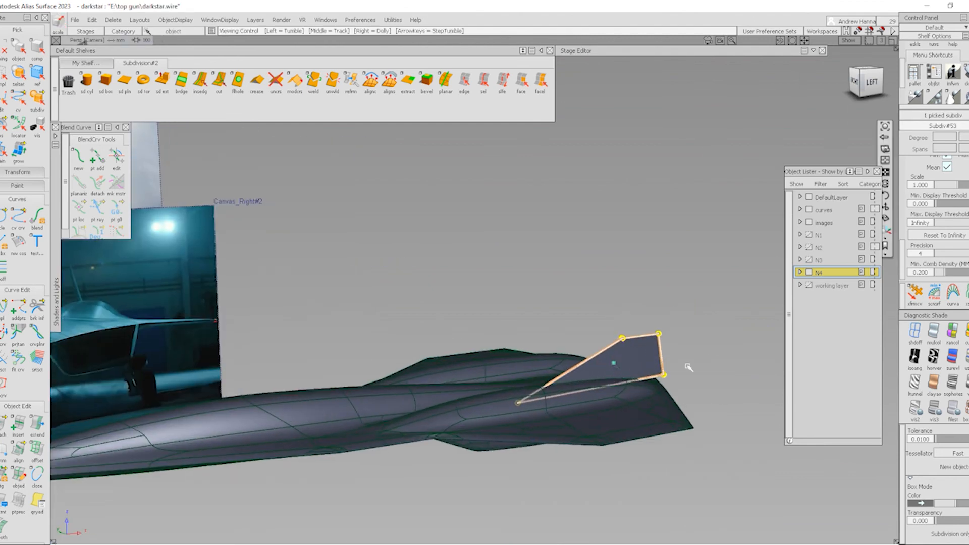
left_click_drag(727, 353, 720, 365)
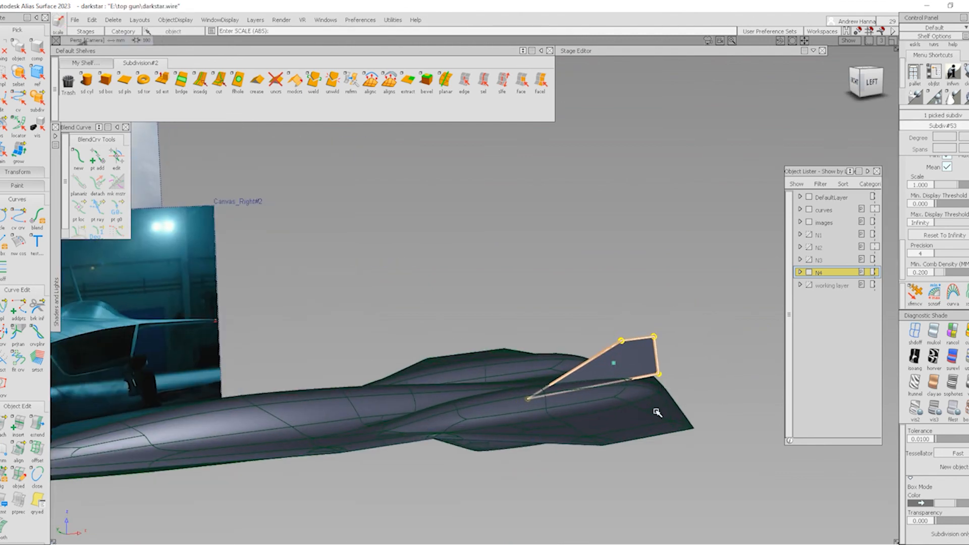
- Move the fin's lower front vertices aft by about 21 mm along X to shorten its root
middle_click_drag(745, 435, 653, 364, "ctrl+shift")
mouse_move(653, 364)
right_mouse_down("alt+shift")
mouse_move(616, 352)
mouse_move(640, 319)
mouse_move(633, 343)
right_mouse_up("alt+shift")
middle_click_drag(727, 445, 656, 366, "ctrl+shift")
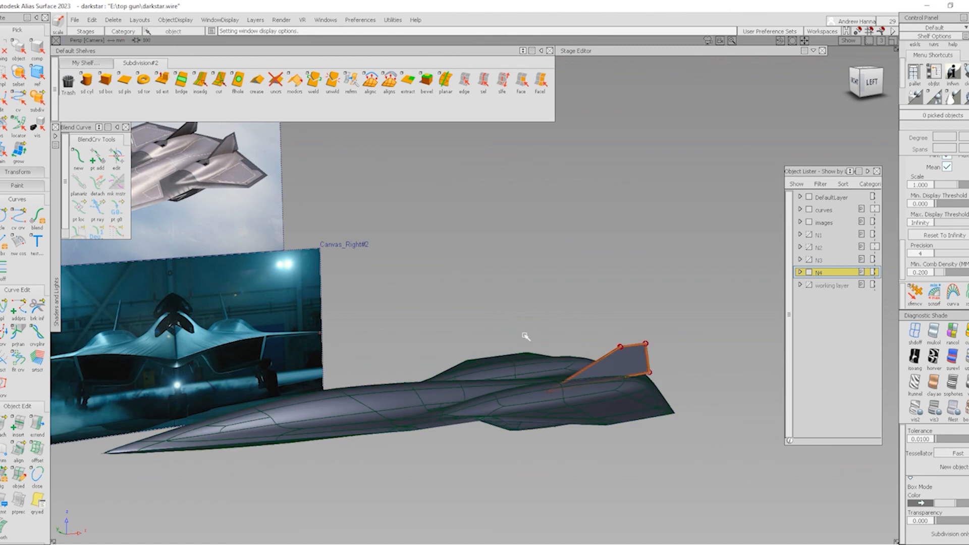
left_click_drag(545, 334, 602, 323, "ctrl+shift")
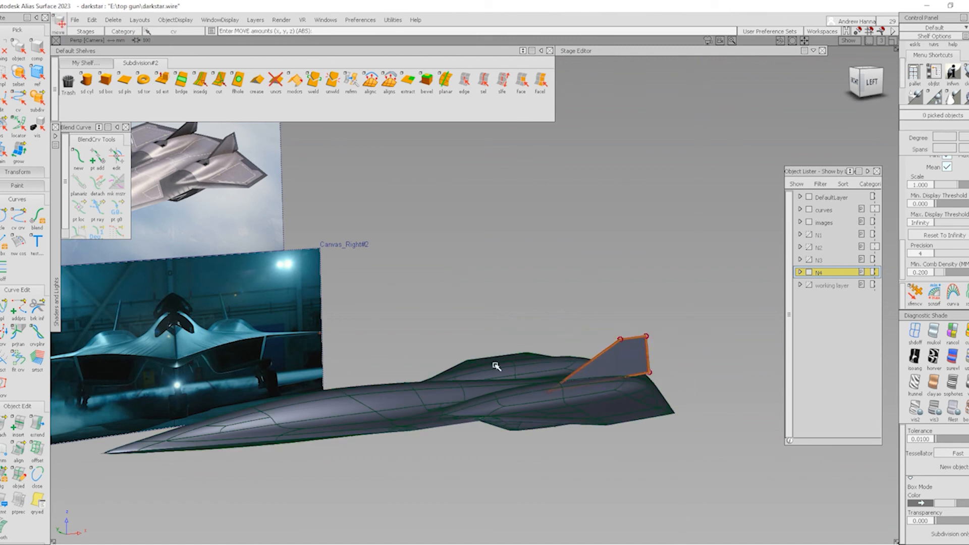
left_click_drag(541, 371, 566, 398)
right_click_drag(620, 405, 622, 401, "ctrl+shift")
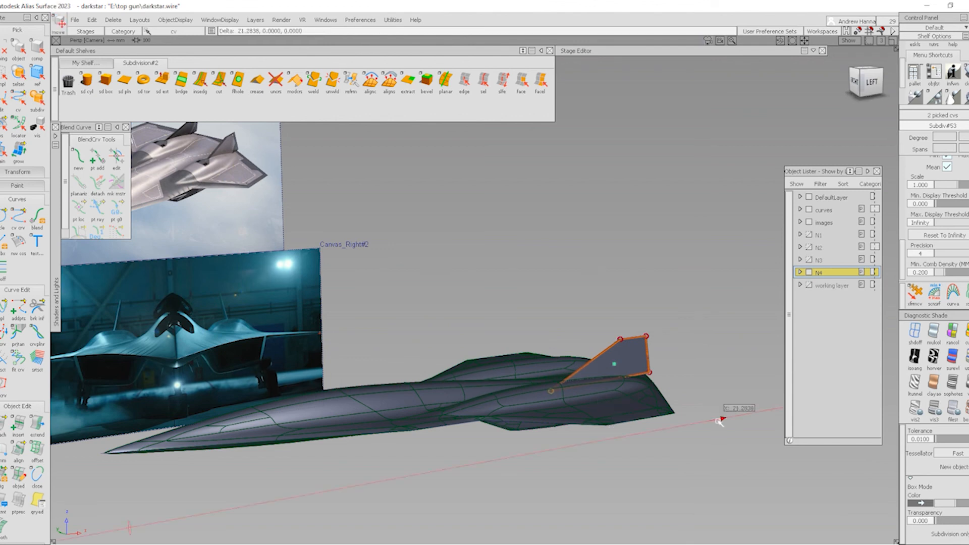
- Lower the fin's front root vertices by about 77 mm along Z to sink them into the nacelle
left_click_drag(619, 463, 640, 378, "ctrl+shift")
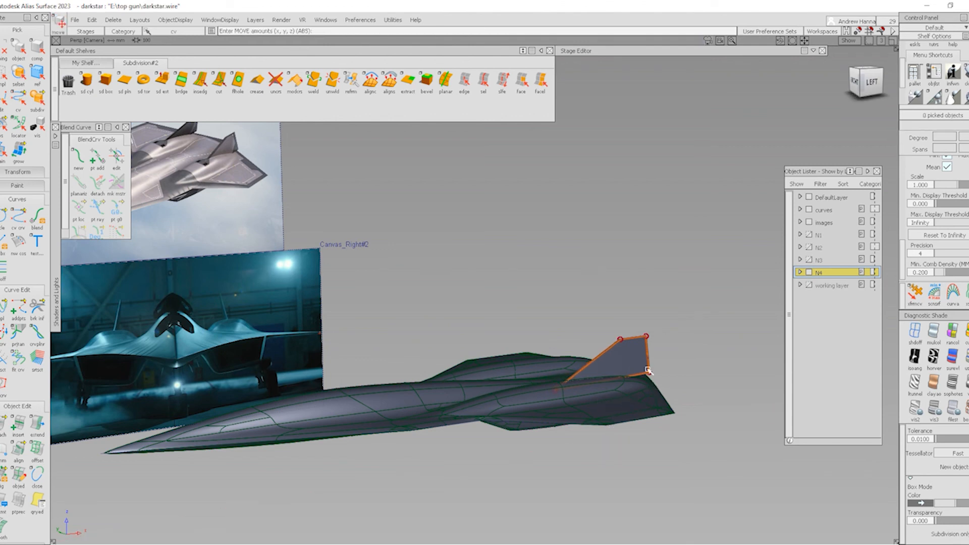
right_click_drag(627, 340, 677, 389, "alt+shift")
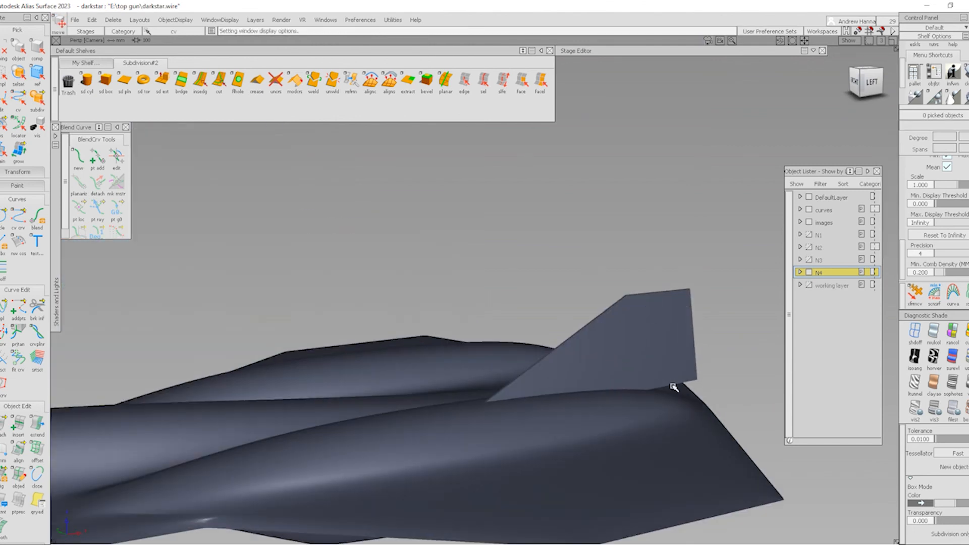
middle_click_drag(665, 426, 650, 388, "alt+shift")
left_click_drag(399, 380, 479, 379, "ctrl+shift")
left_click_drag(416, 379, 452, 410)
right_click_drag(557, 384, 559, 391)
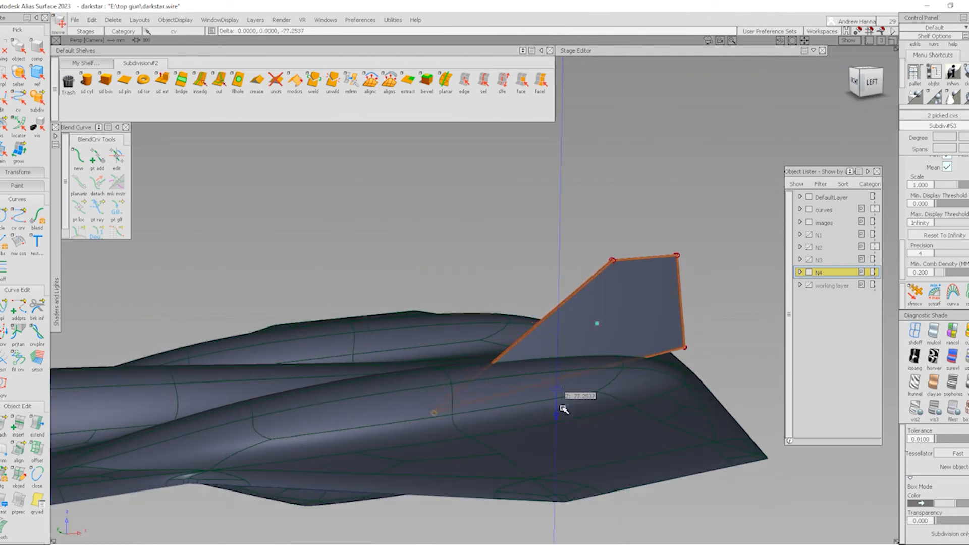
- Mirror a duplicate of the reshaped fin onto the opposite nacelle
left_click_drag(610, 423, 623, 347, "alt+shift")
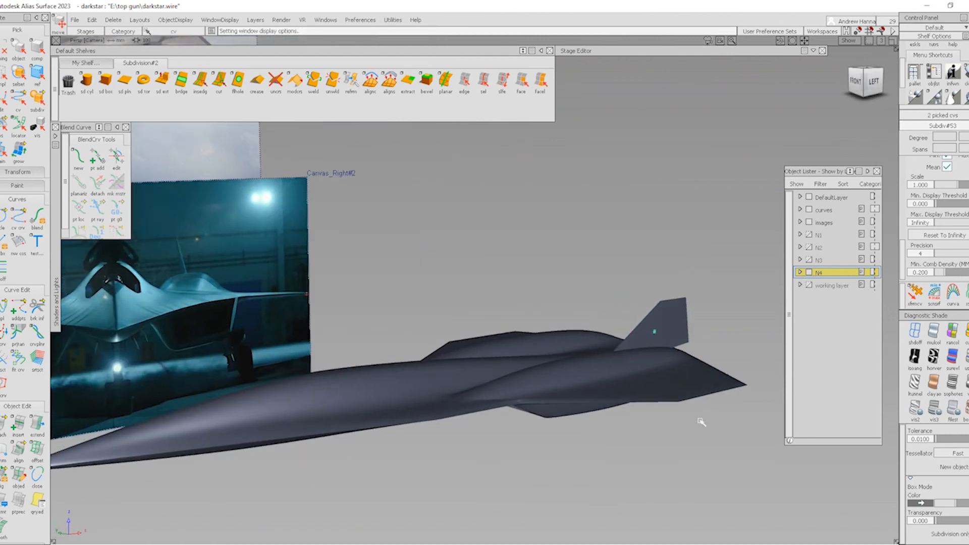
left_click(676, 333)
mouse_move(668, 298)
left_mouse_down("ctrl+shift")
mouse_move(673, 325)
mouse_move(672, 299)
left_mouse_up("ctrl+shift")
left_click(667, 326)
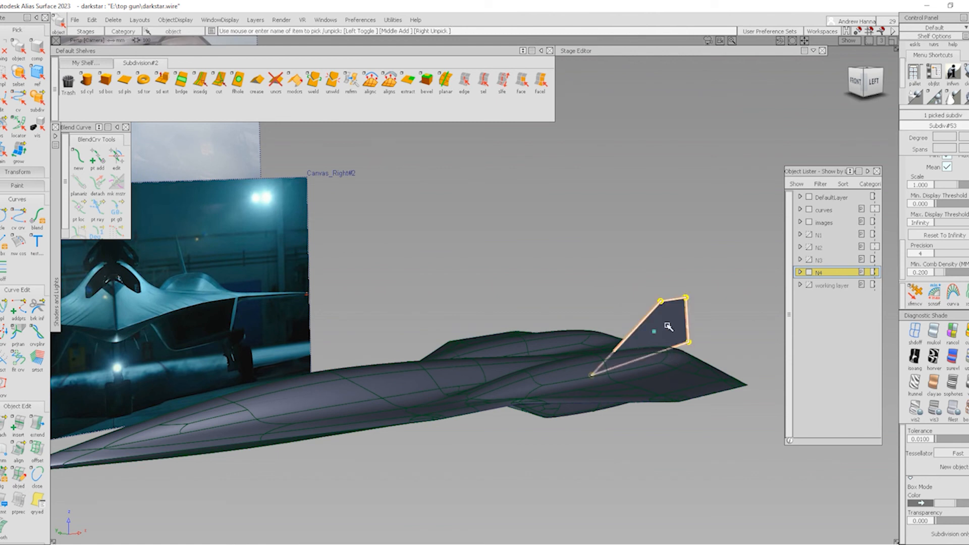
mouse_move(132, 108)
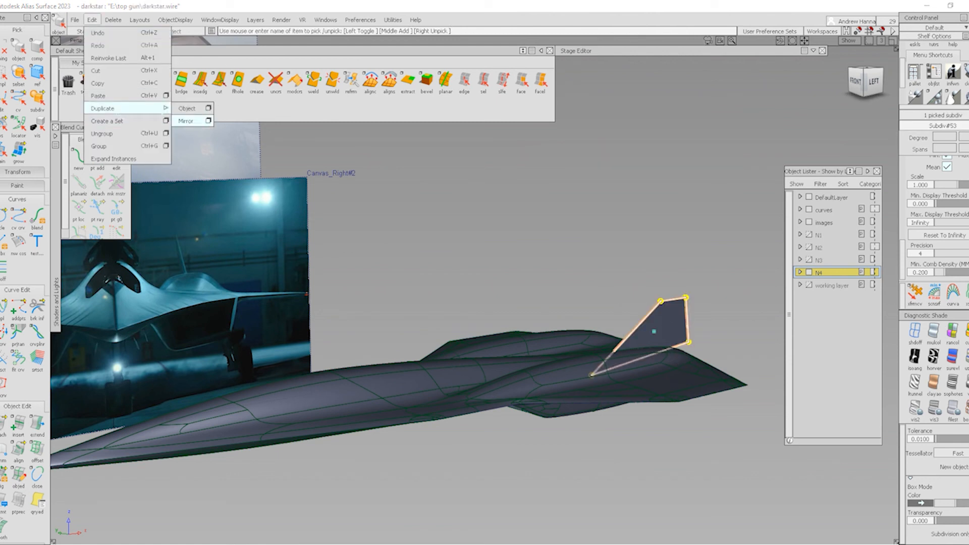
left_click(192, 121)
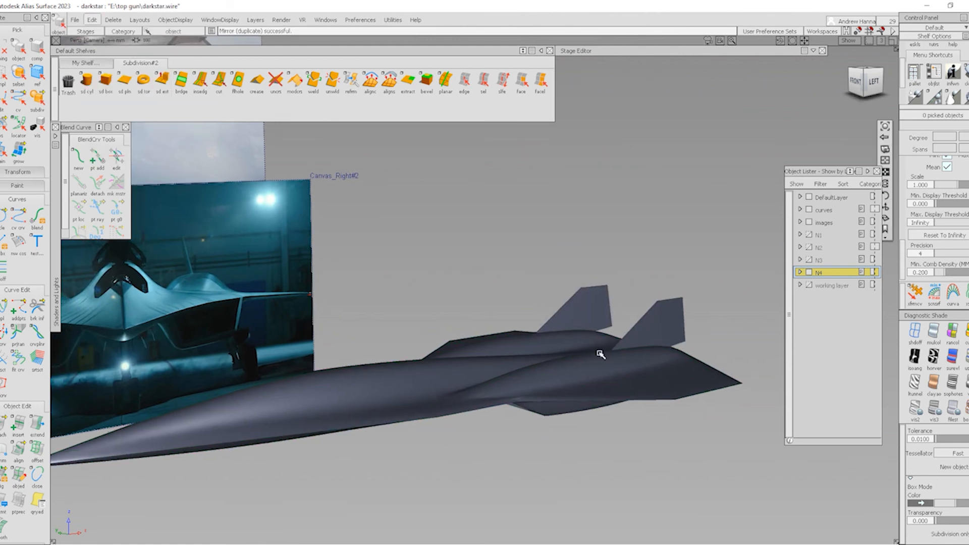
left_click_drag(541, 362, 651, 353, "alt+shift")
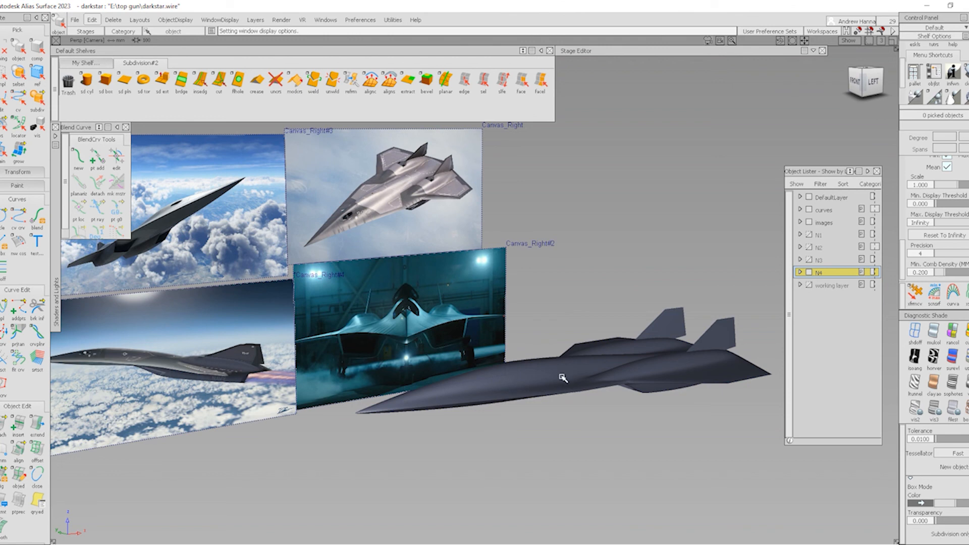
left_click_drag(577, 386, 515, 385, "alt+shift")
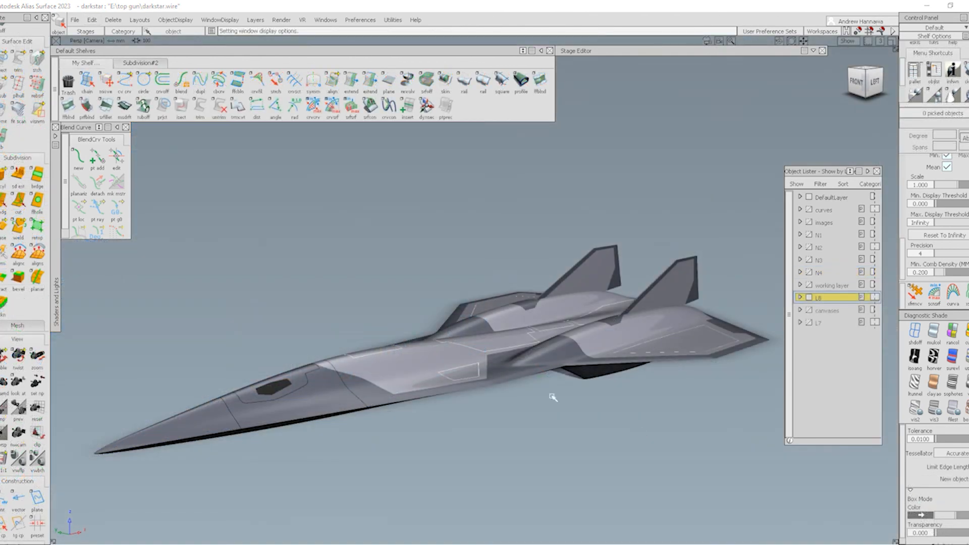
- Inspect the detailed aircraft model from above and check the reference photos in the image viewer
left_click_drag(616, 348, 629, 381, "alt+shift")
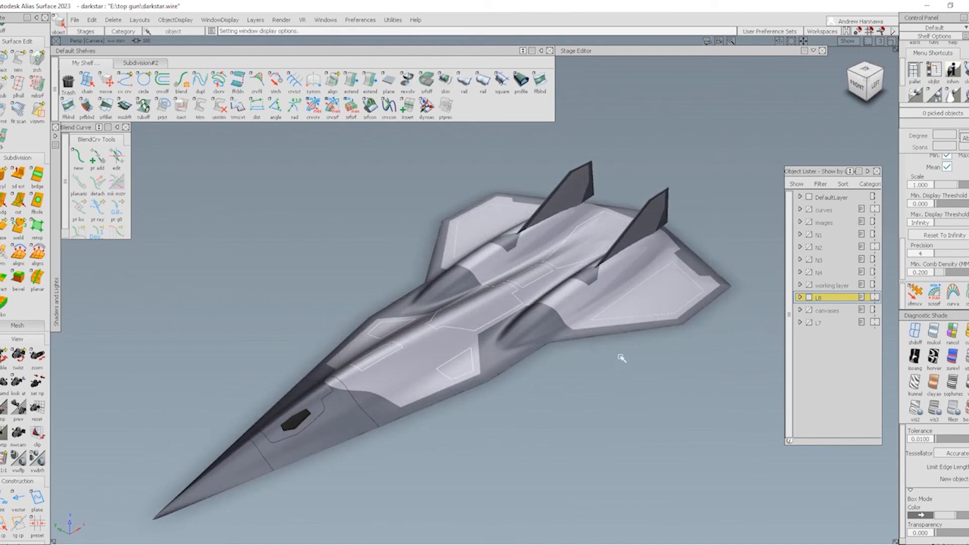
left_click_drag(651, 343, 487, 392, "alt+shift")
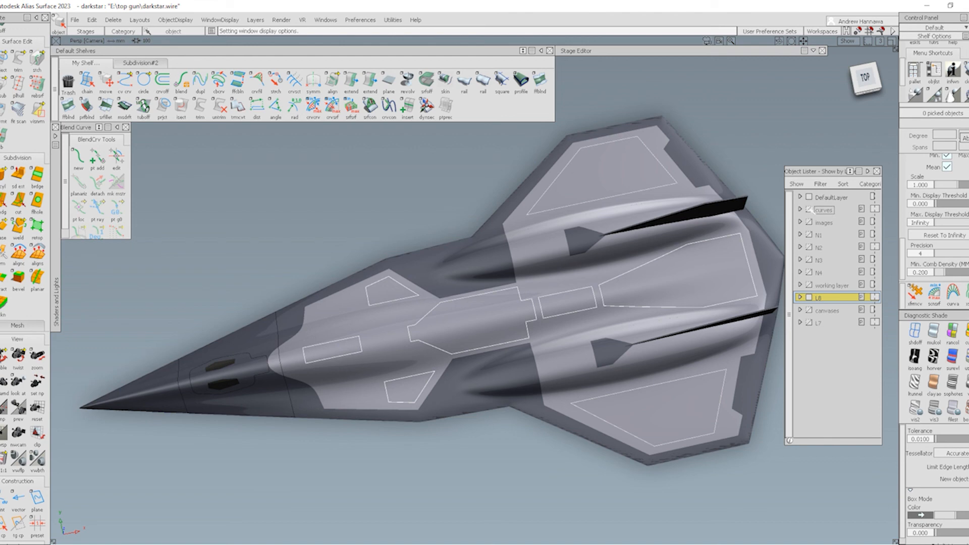
left_click(594, 544)
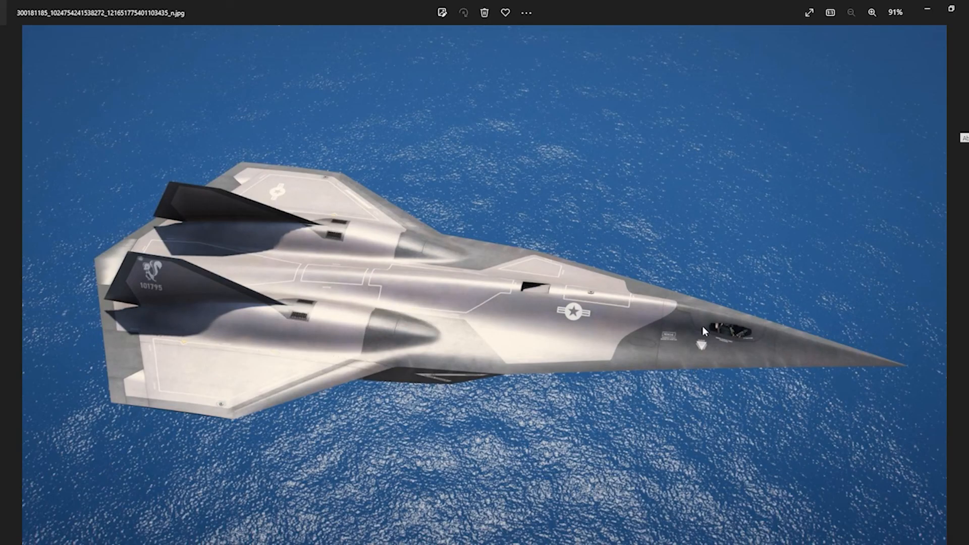
mouse_move(584, 544)
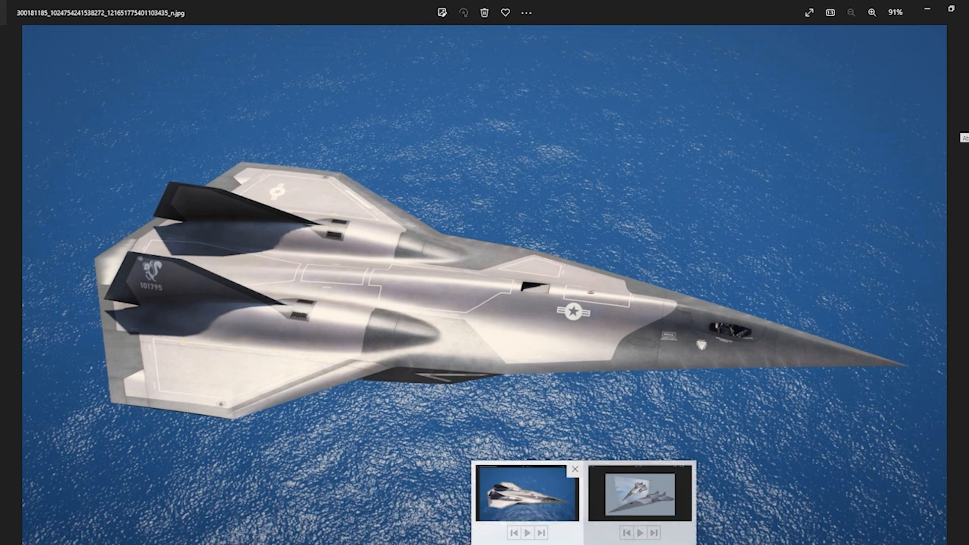
left_click(639, 494)
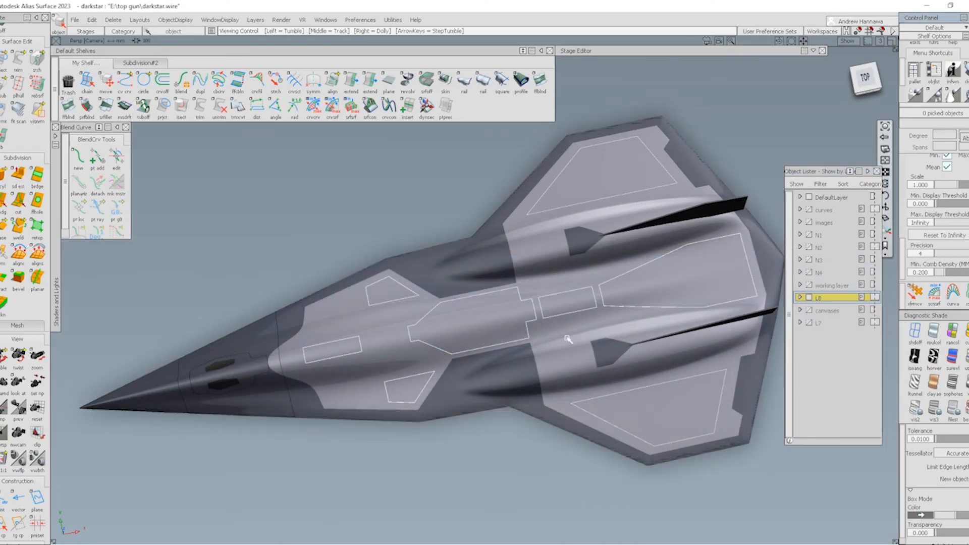
- Examine the detailed aircraft's panel lines, nacelles and fins from the top, front and side
left_click_drag(568, 340, 535, 482, "alt+shift")
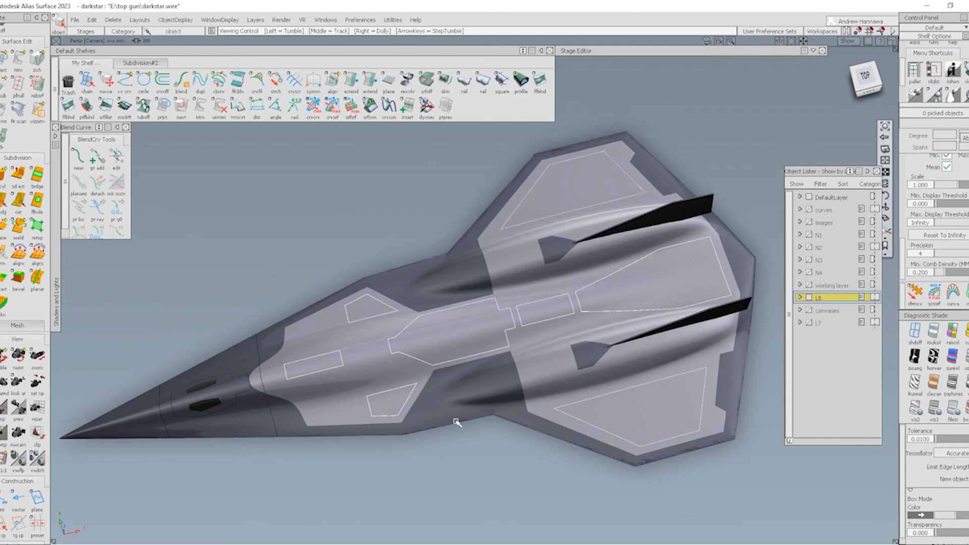
left_click_drag(454, 417, 602, 361, "alt+shift")
left_click_drag(380, 412, 360, 367, "alt+shift")
left_click_drag(496, 372, 381, 397, "alt+shift")
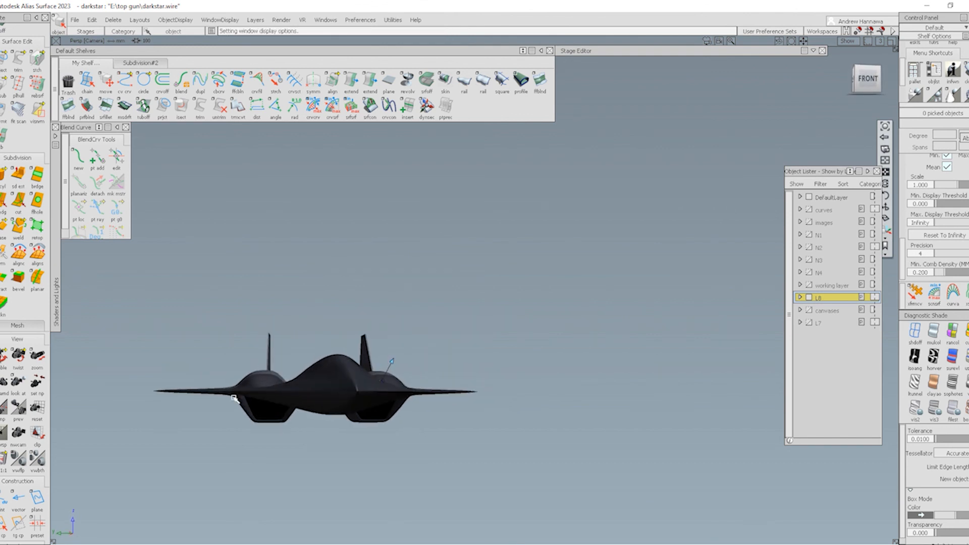
left_click_drag(234, 399, 439, 404, "alt+shift")
middle_click_drag(286, 404, 422, 424, "alt+shift")
right_click_drag(421, 424, 404, 426, "alt+shift")
middle_click_drag(404, 426, 473, 417, "alt+shift")
left_click_drag(320, 391, 688, 376, "alt+shift")
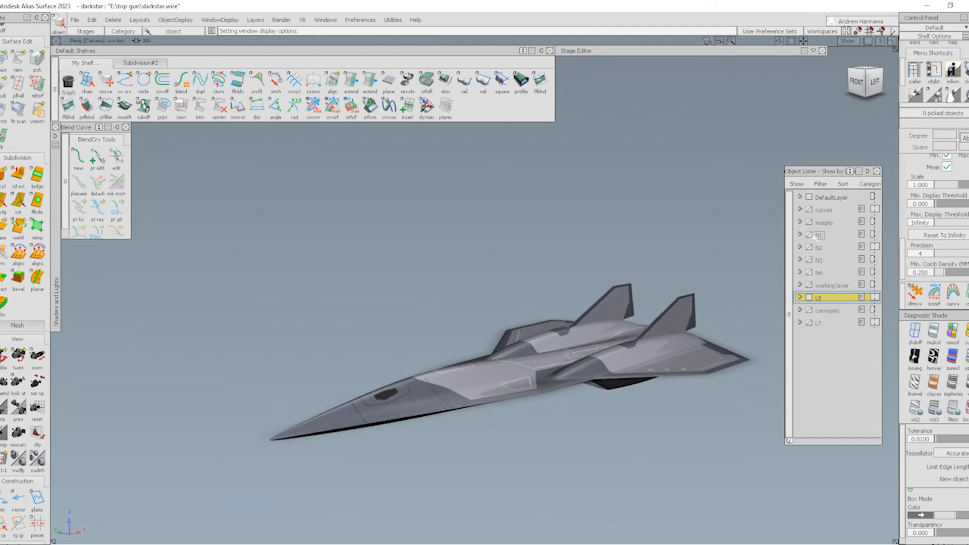
- Show the images layer and delete the extra reference canvases, keeping only Canvas_Right beside the aircraft
left_click(809, 222)
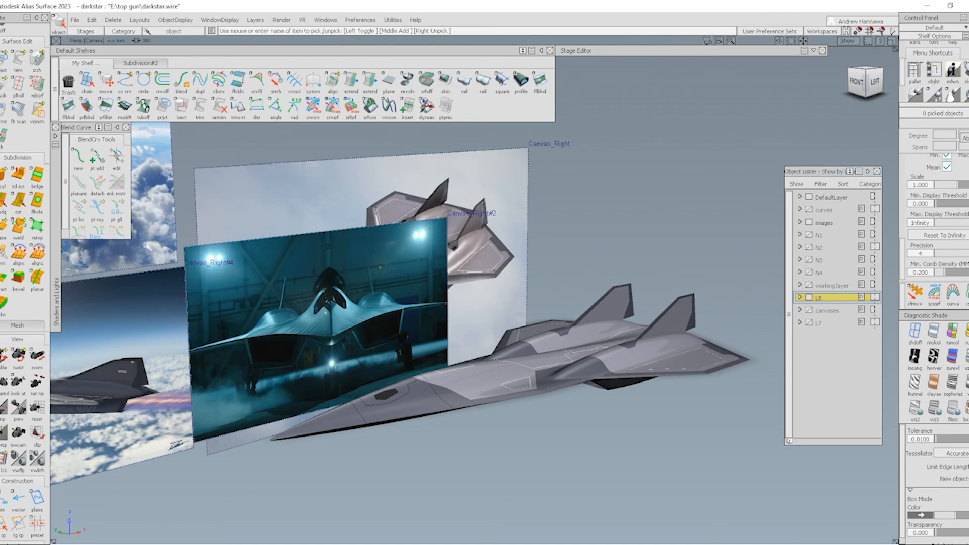
left_click_drag(147, 244, 187, 288)
key("Delete")
left_click_drag(448, 364, 444, 347, "alt+shift")
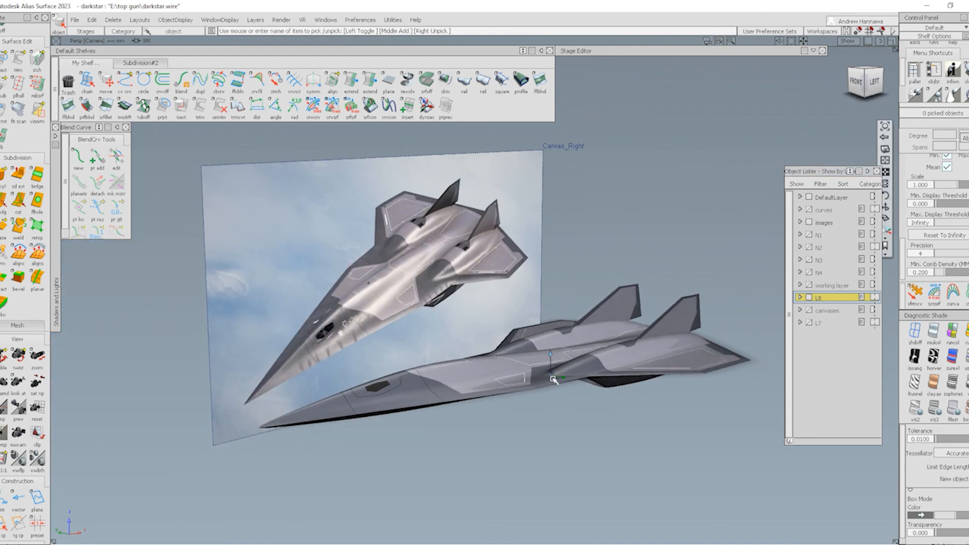
- Compare the detailed aircraft's shape, panels and fins with the Canvas_Right reference from matching angles
scroll(555, 378, "up", 4)
left_click_drag(500, 360, 520, 387, "alt+shift")
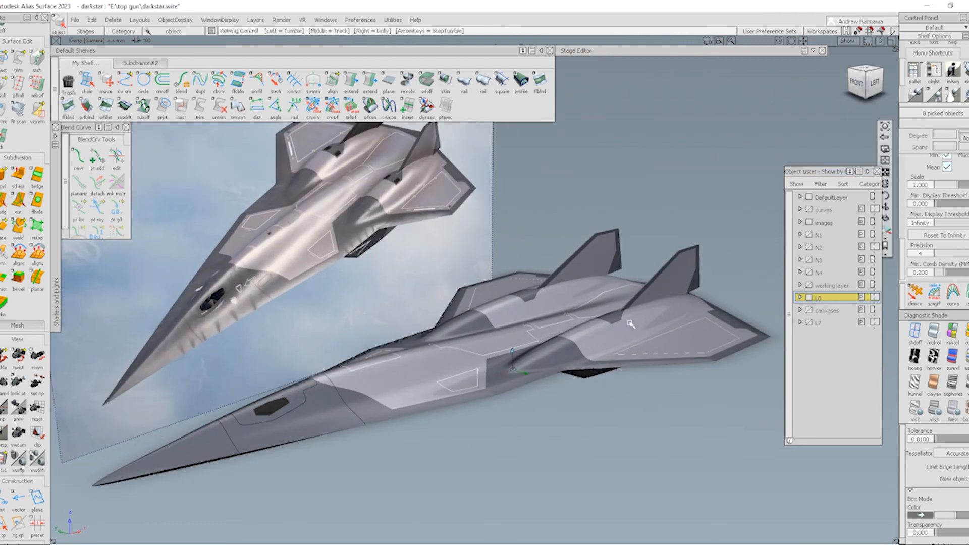
left_click_drag(627, 325, 631, 341, "alt+shift")
left_click_drag(536, 374, 534, 353, "alt+shift")
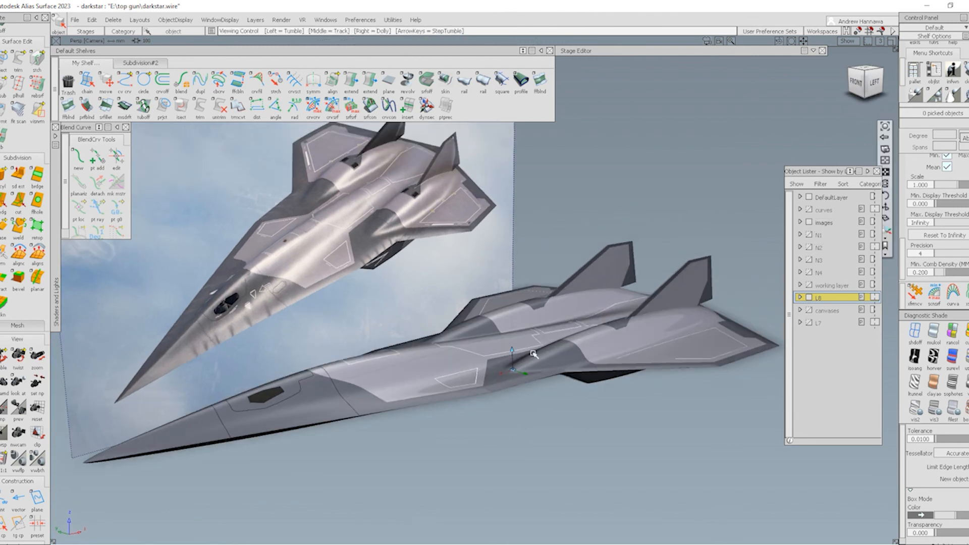
right_click_drag(534, 353, 536, 371, "alt+shift")
left_click_drag(536, 371, 542, 380, "alt+shift")
right_click_drag(541, 380, 564, 382, "alt+shift")
left_click_drag(564, 383, 601, 358, "alt+shift")
scroll(595, 366, "down", 3)
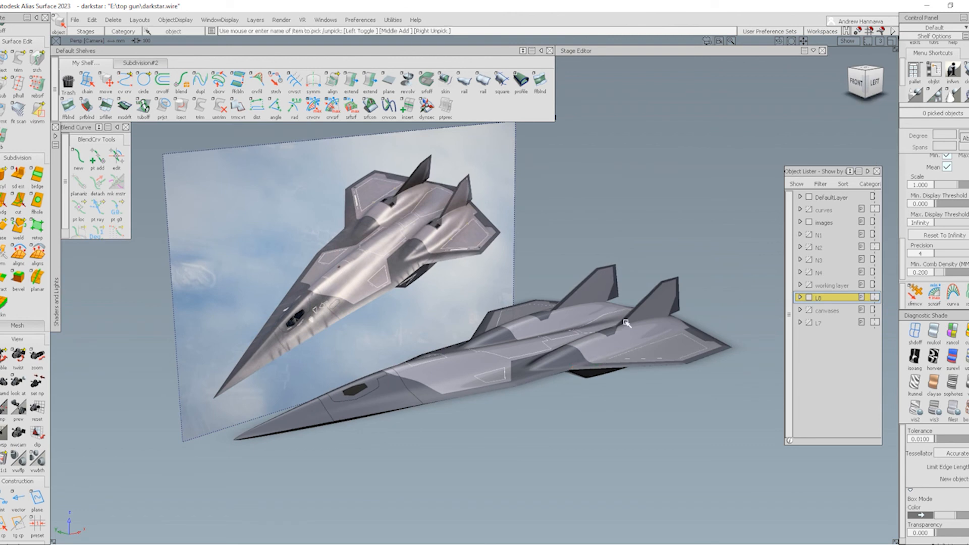
mouse_move(626, 323)
left_mouse_down("alt+shift")
mouse_move(621, 383)
mouse_move(609, 321)
left_mouse_up("alt+shift")
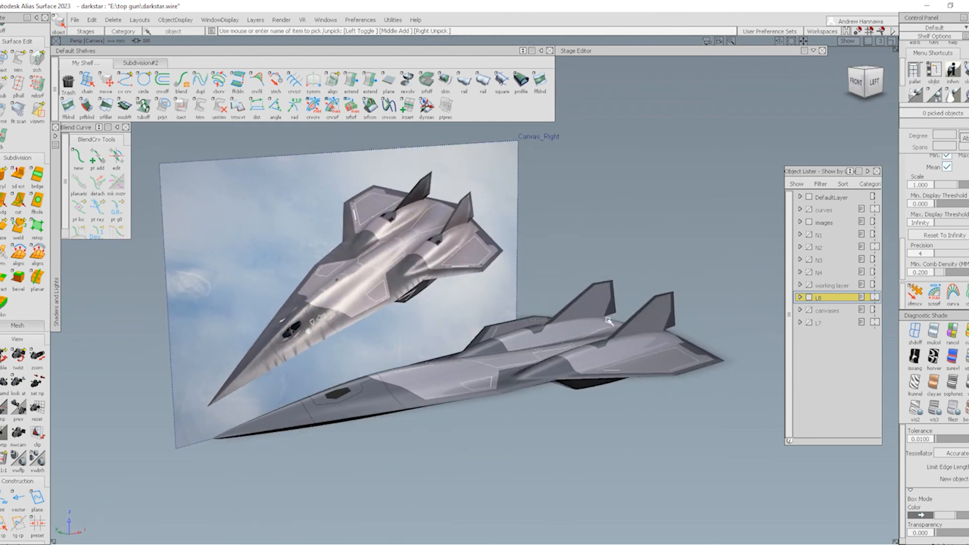
right_click_drag(543, 372, 577, 368, "alt+shift")
middle_click_drag(613, 371, 595, 389, "alt+shift")
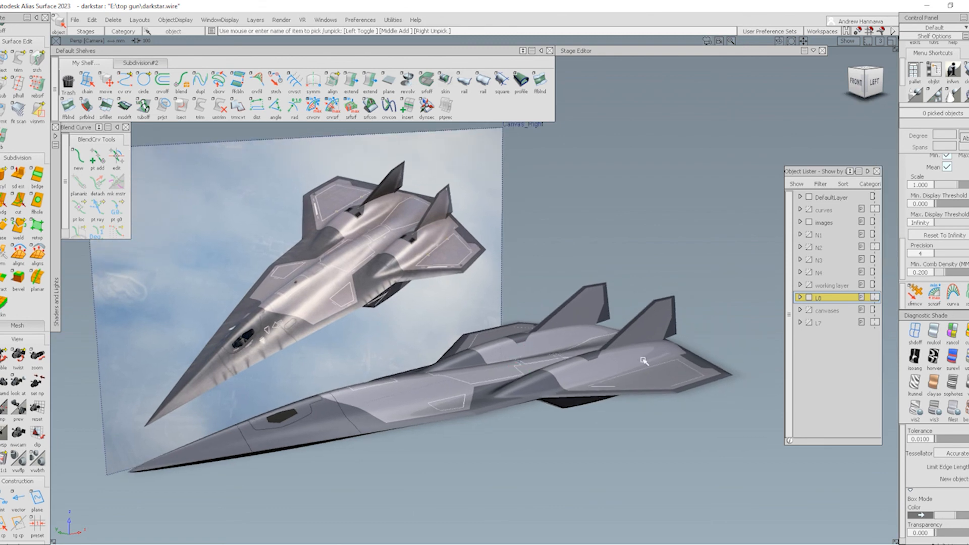